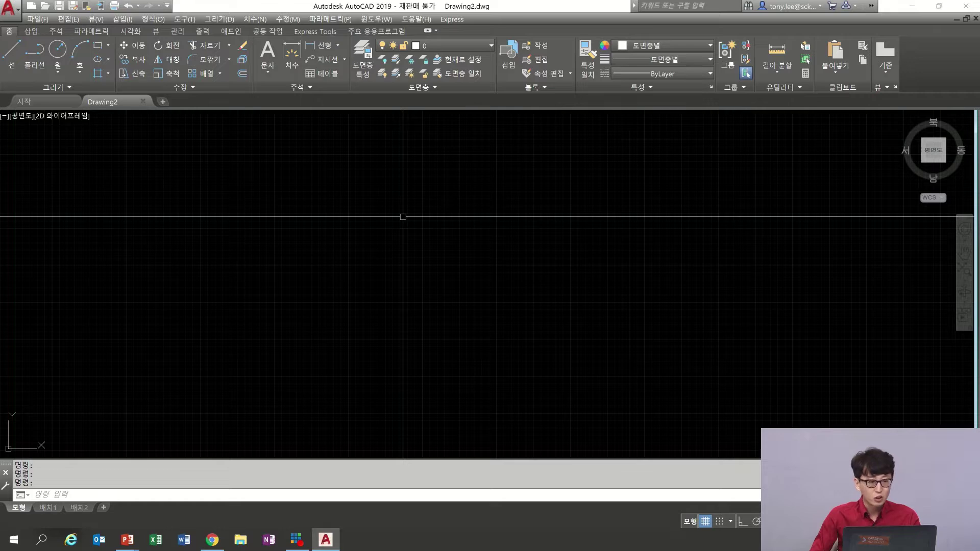
- Draw a rectangle and a circle centred on its lower-right corner
left_click(235, 189)
left_click(345, 282)
type("c")
key("Return")
left_click(345, 282)
left_click(364, 260)
- Draw a second rectangle below and to the right of the first, with its upper-left corner inside the circle
type("rec")
key("Return")
left_click(355, 285)
left_click(450, 365)
middle_click_drag(376, 290, 476, 308)
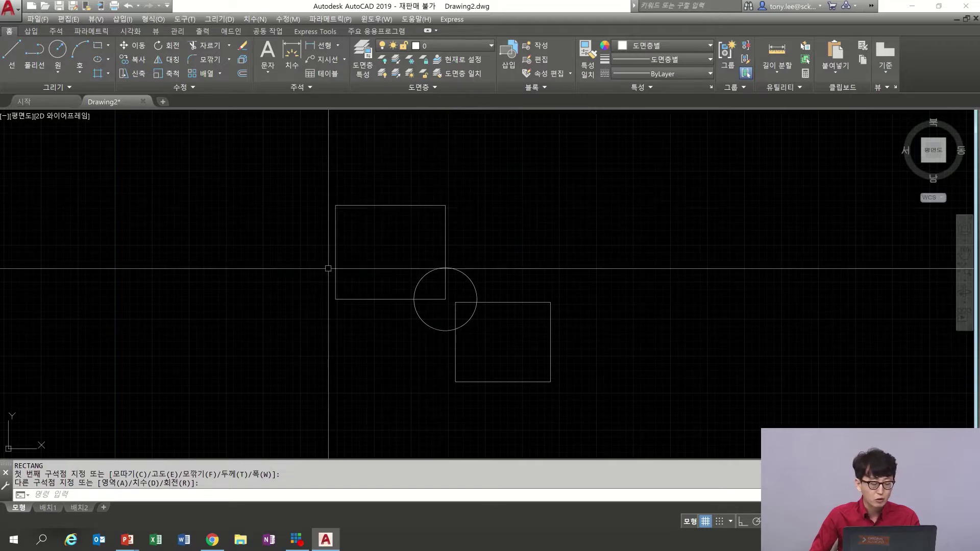
- Create a boundary polyline from the area of the upper-left rectangle that lies outside the circle
left_click(108, 73)
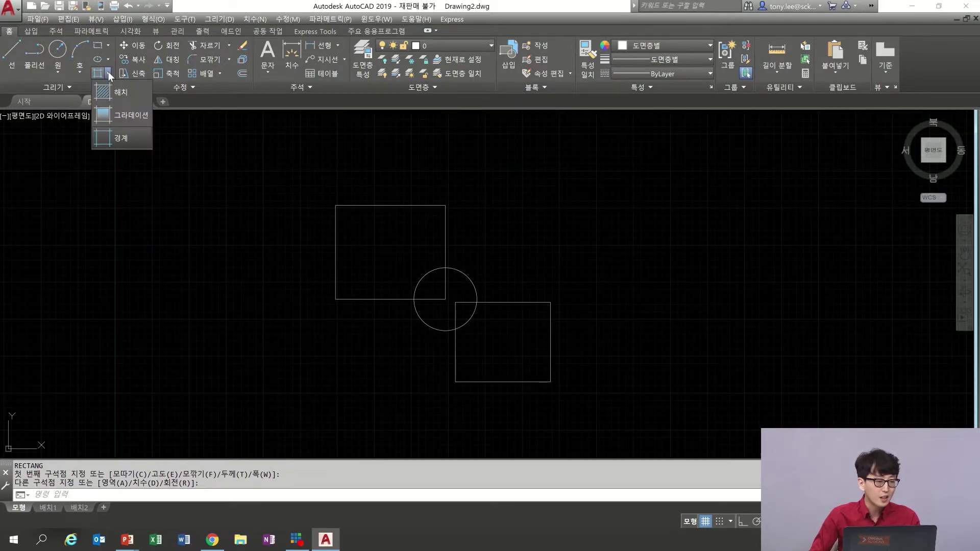
left_click(131, 139)
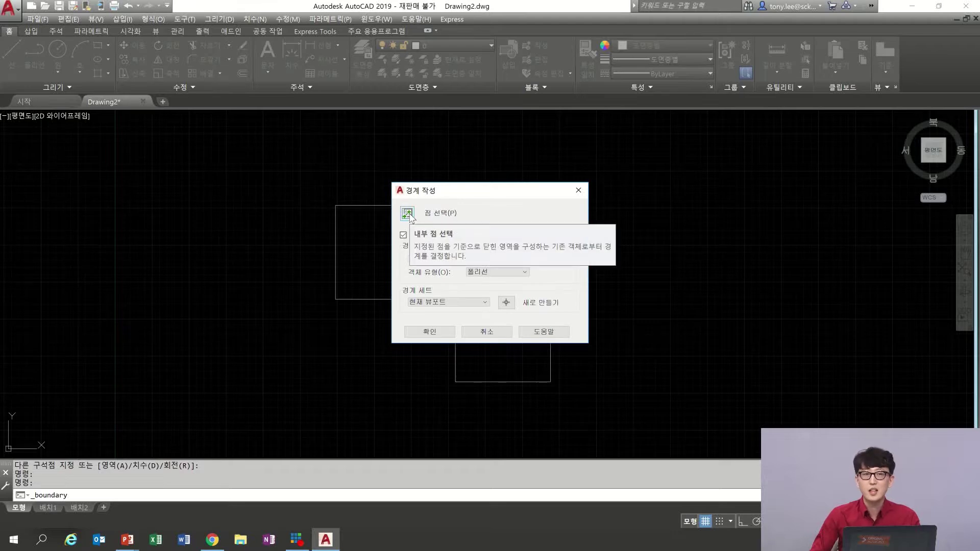
left_click(408, 213)
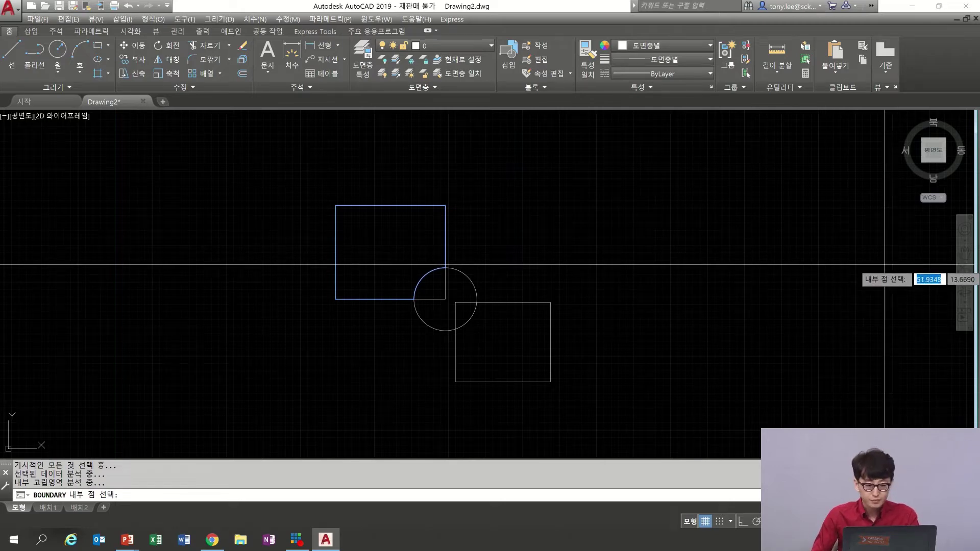
key("Return")
- Move the new boundary polyline out to the empty space on the right of the original shapes
scroll(365, 221, "up", 2)
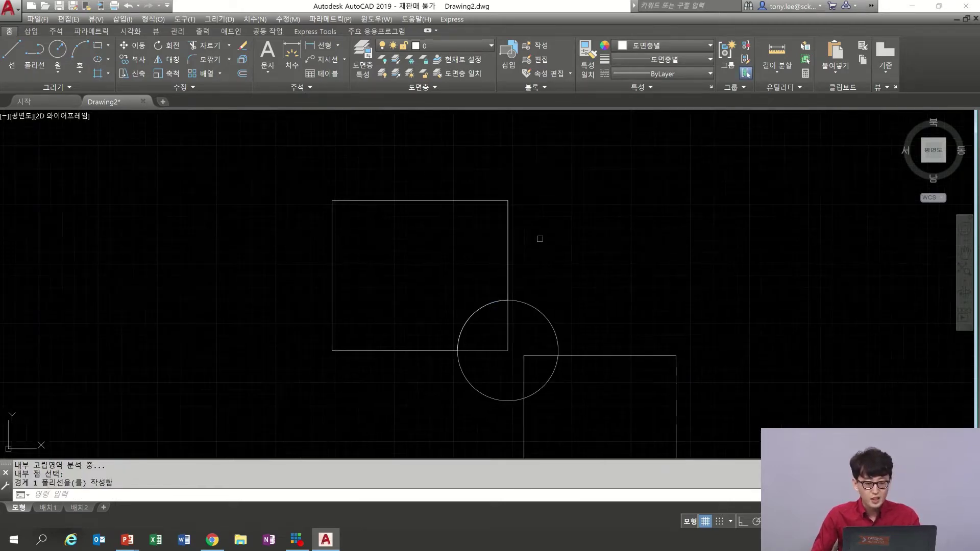
type("m")
key("Return")
left_click(505, 244)
key("Return")
left_click(437, 244)
left_click(734, 196)
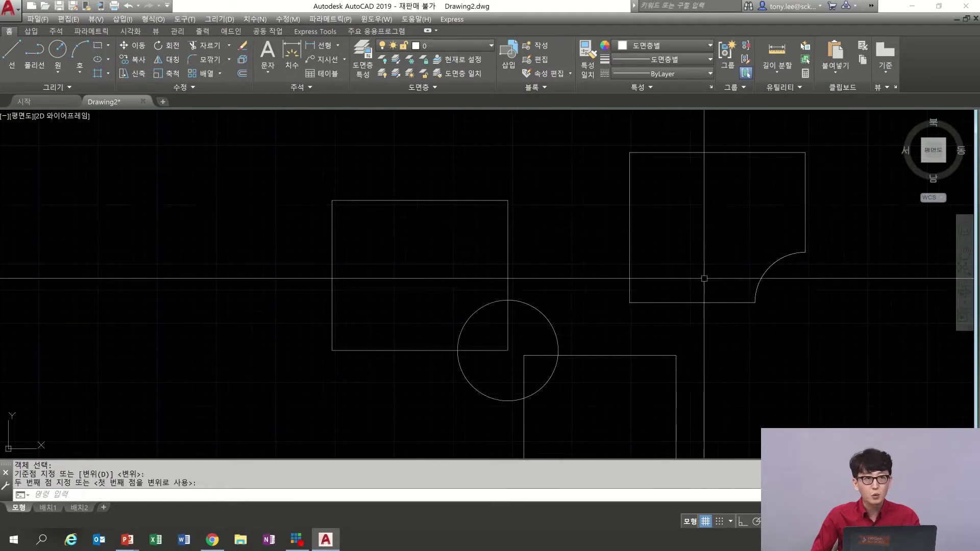
- Erase the moved boundary polyline
scroll(680, 219, "down", 2)
middle_click_drag(707, 225, 595, 228)
left_click(706, 160)
left_click(591, 222)
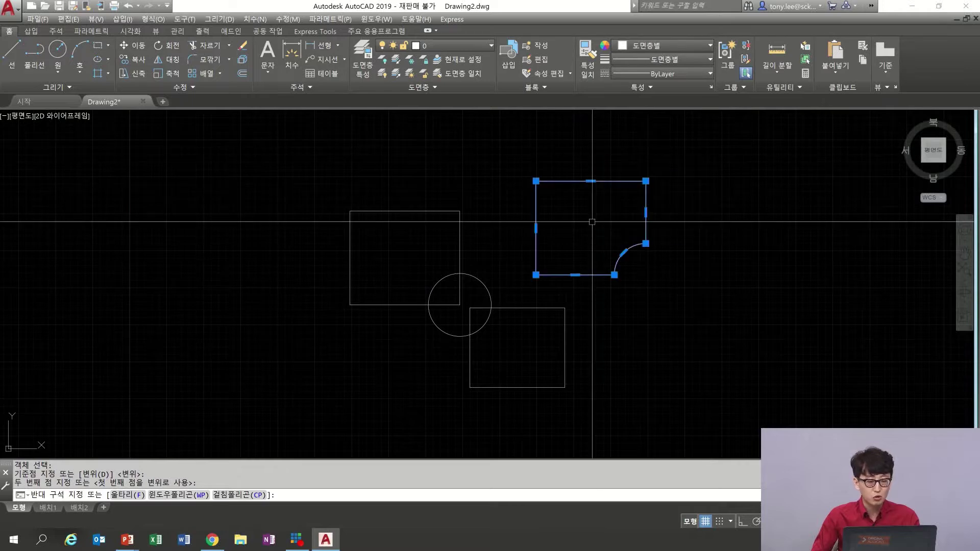
type("E")
key("Return")
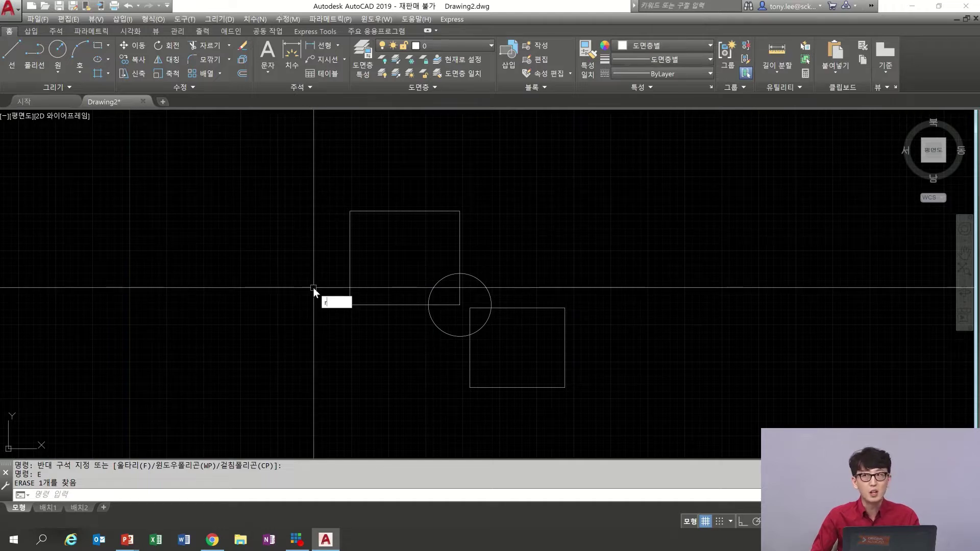
- Draw a large rectangle enclosing both small rectangles and the circle
key("Return")
left_click(290, 147)
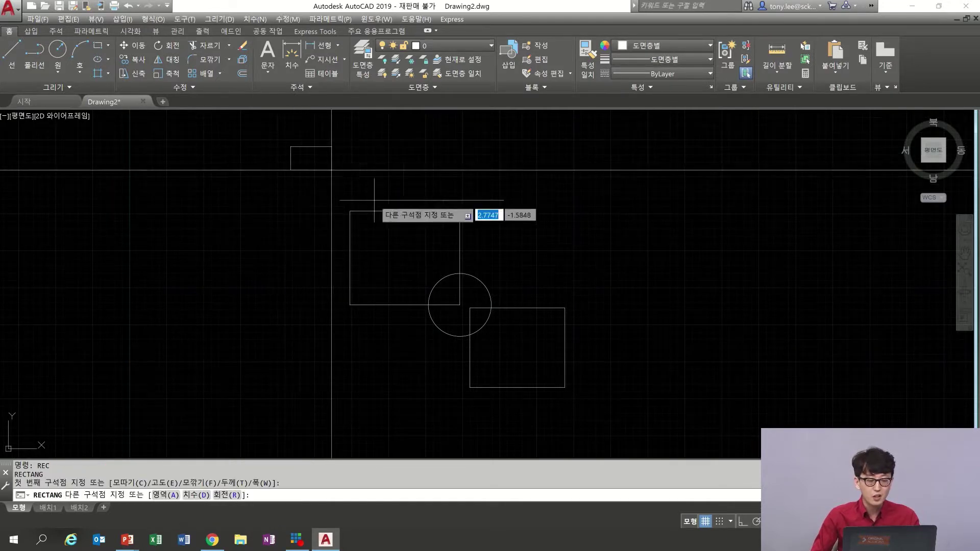
left_click(633, 431)
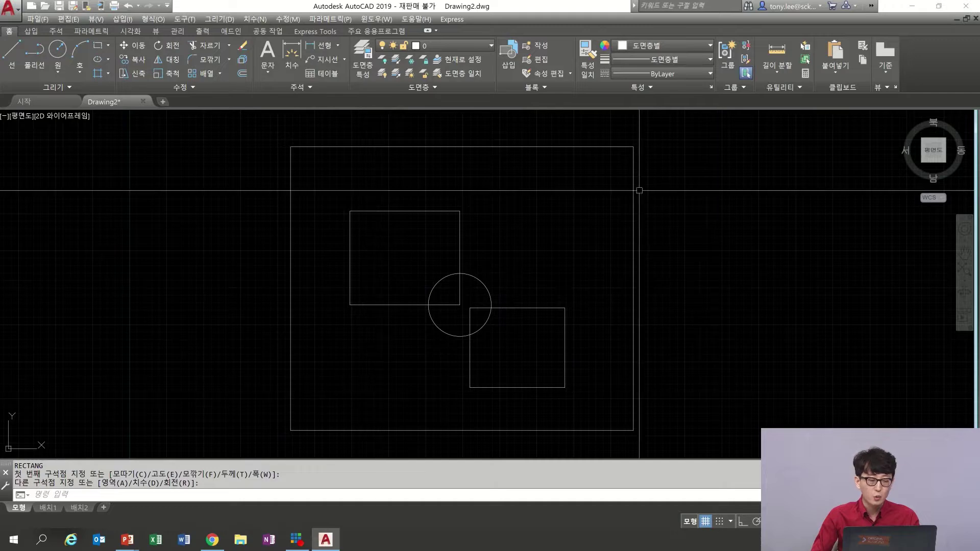
- Create boundary polylines from the area between the large enclosing rectangle and the overlapping shapes inside it
left_click(96, 74)
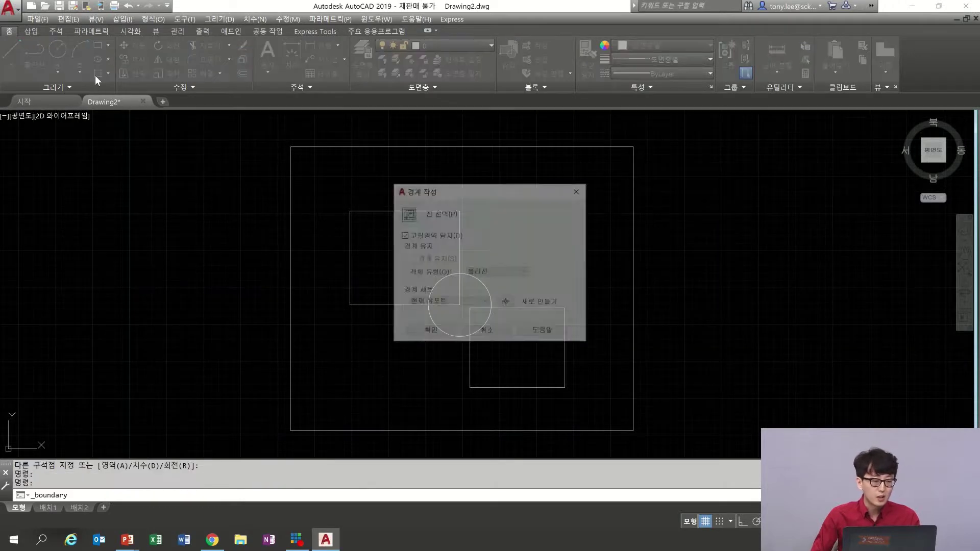
left_click(407, 213)
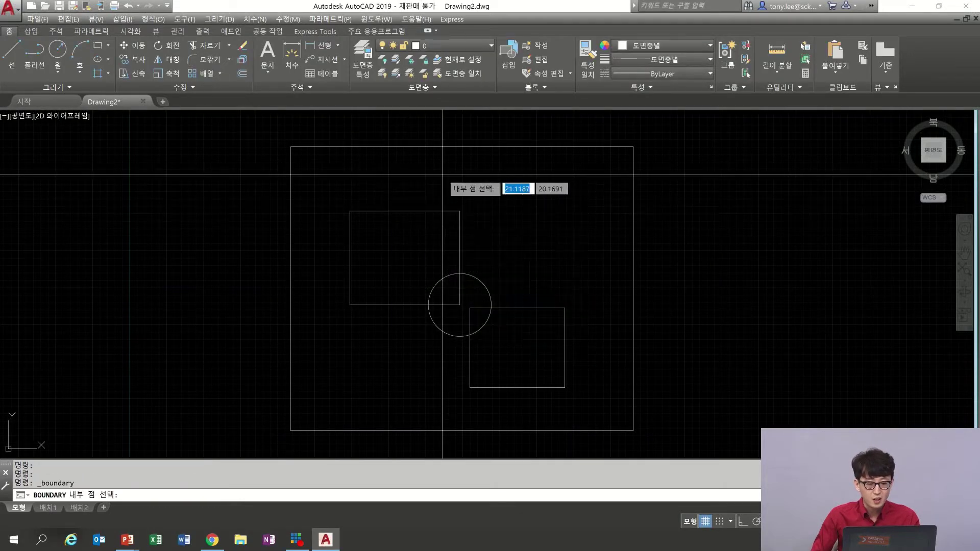
left_click(442, 174)
key("Return")
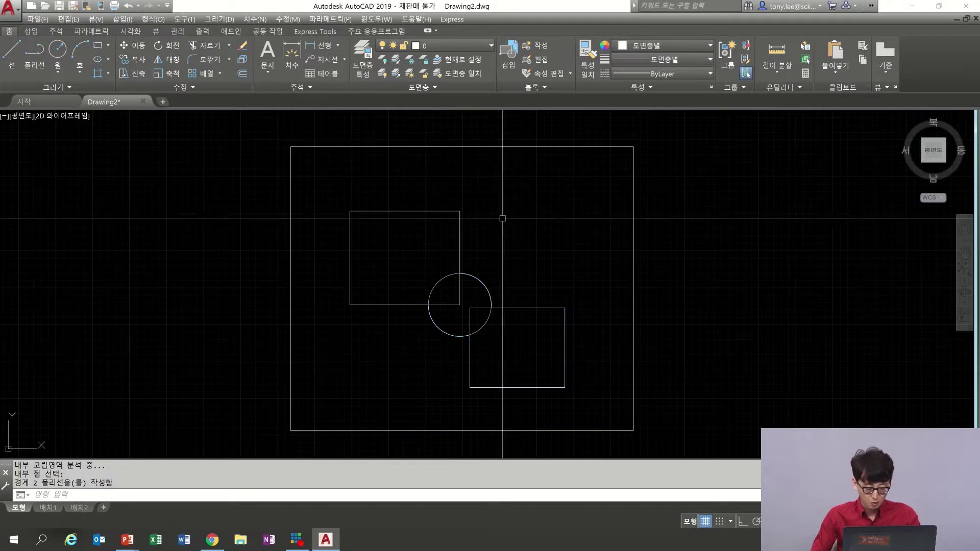
- Move the combined outline of the overlapping shapes out to the right of the large rectangle
type("m")
key("Return")
left_click(460, 222)
key("Return")
left_click(519, 236)
scroll(553, 223, "down", 2)
middle_click_drag(554, 223, 411, 224)
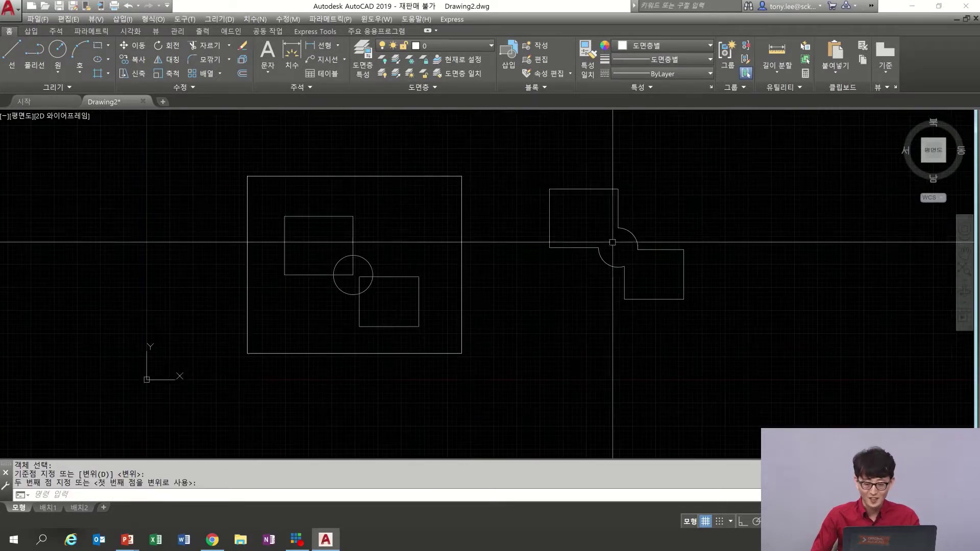
left_click(598, 233)
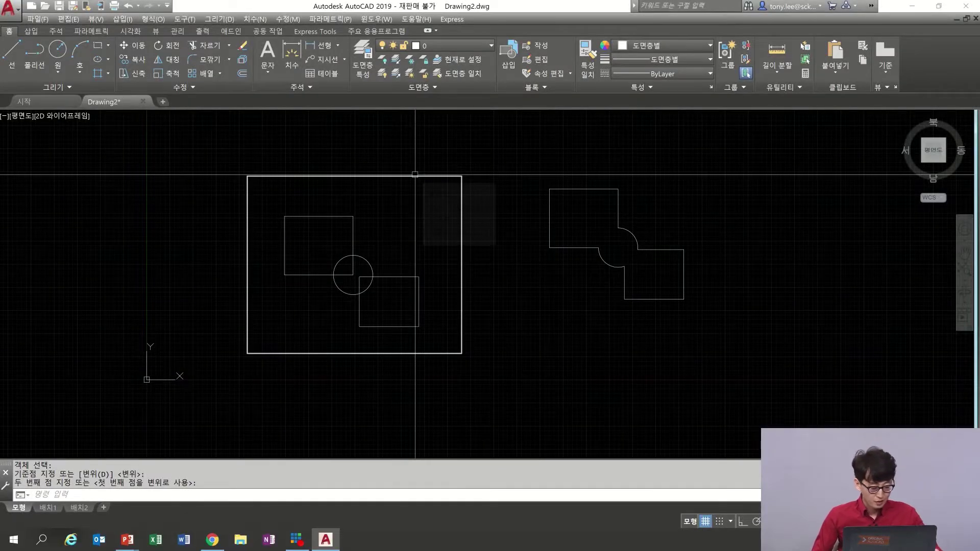
- Show the tool palettes and erase every object in the drawing
key("ctrl+3")
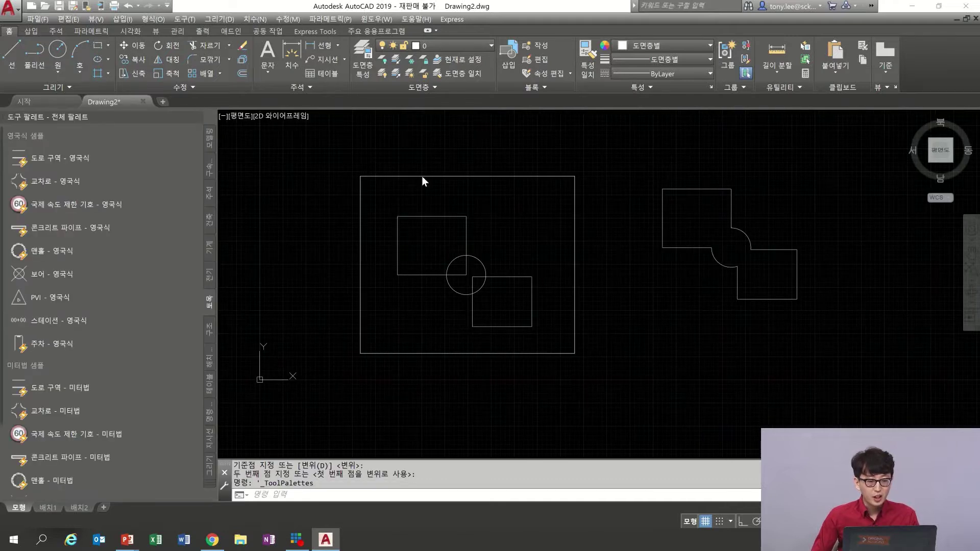
left_click(822, 165)
left_click(305, 384)
type("E")
key("Return")
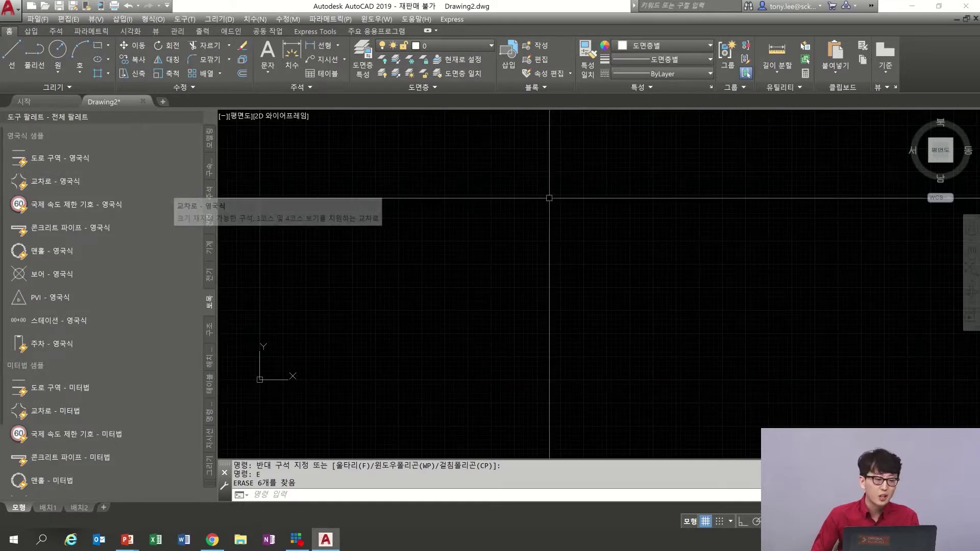
- Draw a small circle as the head of a stick figure
middle_click_drag(420, 223, 477, 223)
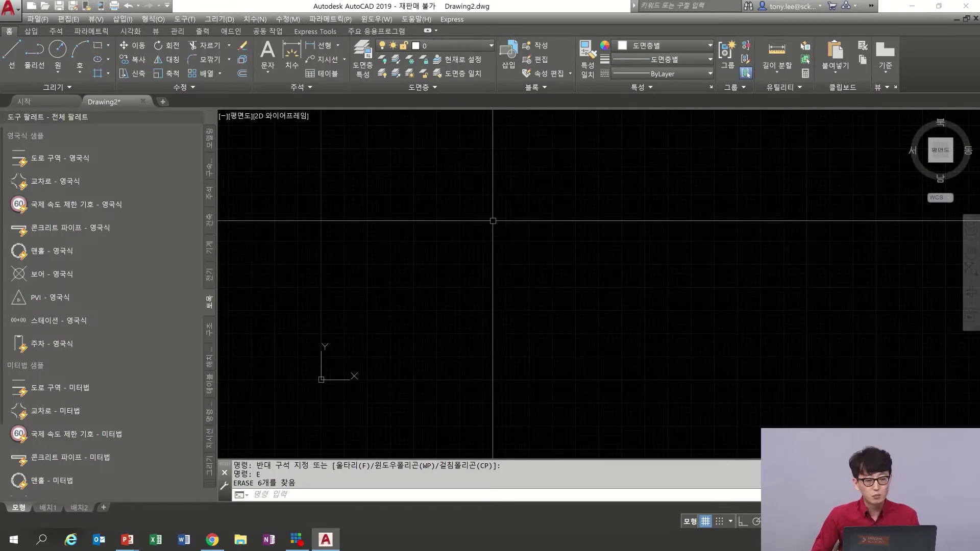
type("c")
key("Return")
left_click(440, 251)
left_click(445, 261)
scroll(426, 280, "up", 2)
- Draw the stick figure's two arms as connected lines meeting just below the head
type("l")
key("Return")
left_click(424, 312)
left_click(453, 264)
left_click(499, 306)
key("Return")
- Draw the stick figure's torso down from the shoulder point and its two legs spreading from the torso's lower end
key("Return")
left_click(453, 264)
left_click(460, 369)
key("Return")
key("Return")
left_click(423, 413)
left_click(459, 369)
left_click(507, 394)
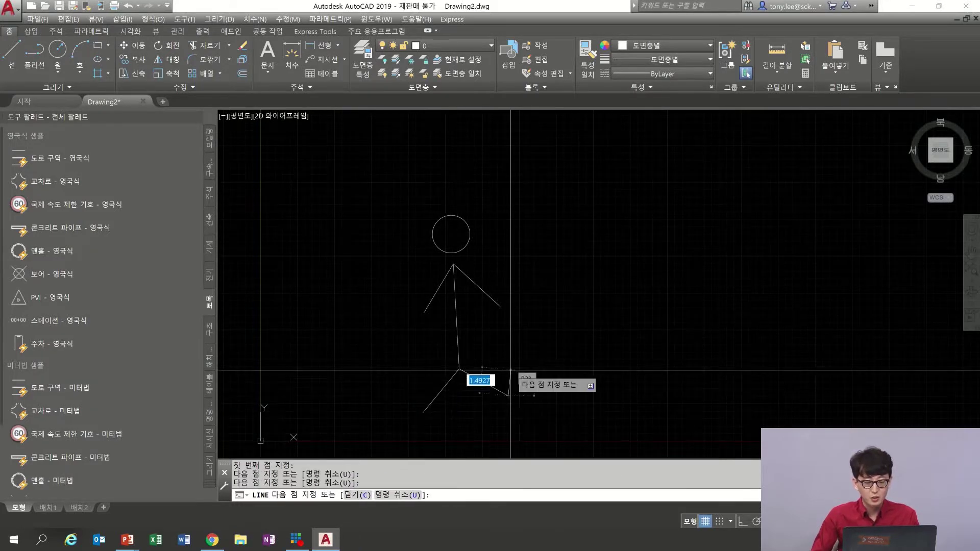
key("Escape")
- Copy the whole stick figure and paste the copy to the right of the original
middle_click_drag(536, 304, 469, 286)
left_click(479, 159)
left_click(313, 407)
key("ctrl+c")
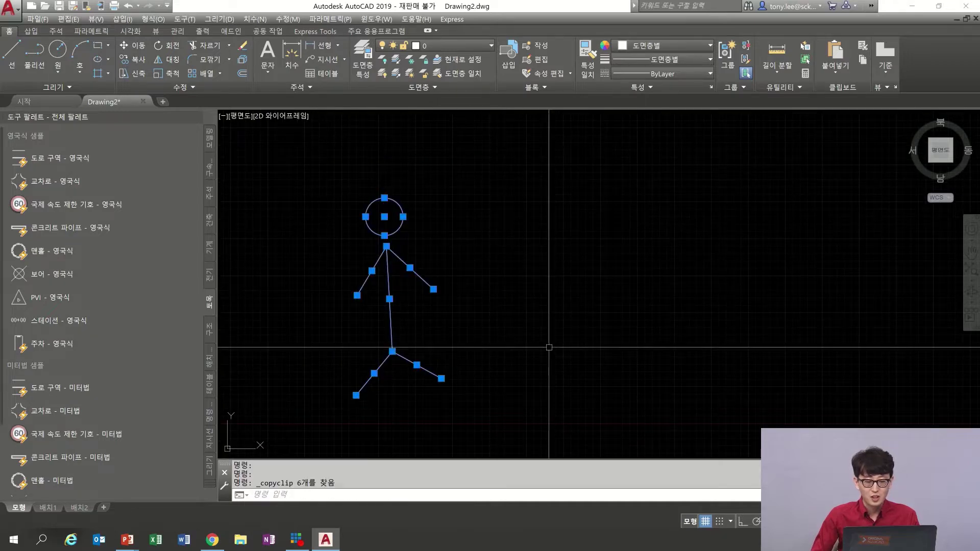
key("ctrl+v")
left_click(587, 391)
- Draw a wavy four-point spline as a strand of hair extending right from the second figure's head
middle_click_drag(735, 263, 659, 275)
type("SPL")
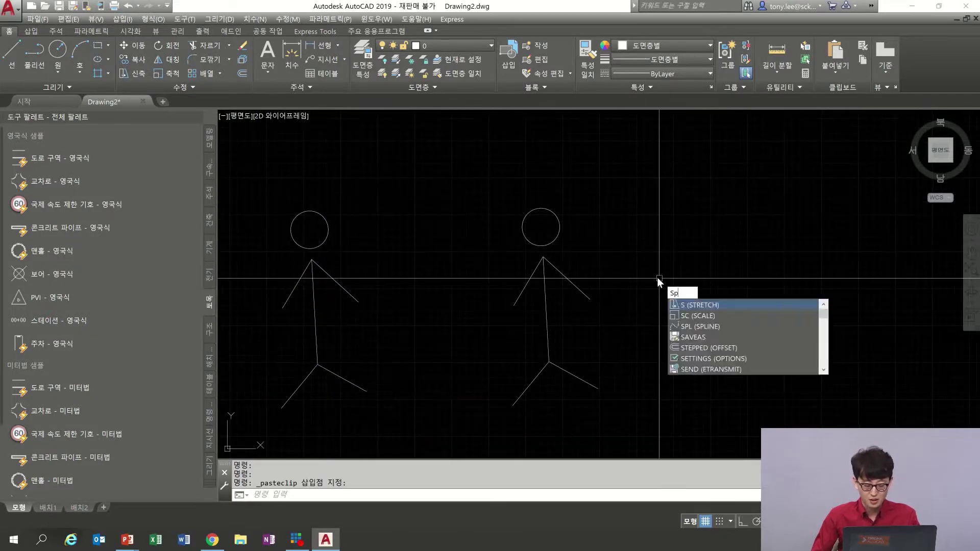
key("Return")
scroll(561, 224, "up", 2)
left_click(561, 224)
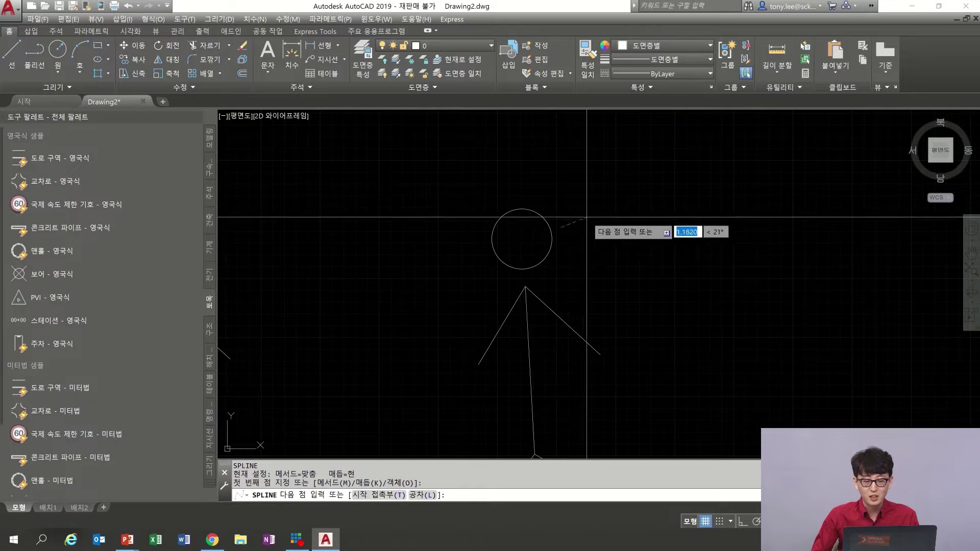
left_click(622, 213)
left_click(626, 233)
left_click(662, 214)
key("Return")
scroll(664, 219, "down", 2)
middle_click_drag(653, 221, 681, 214)
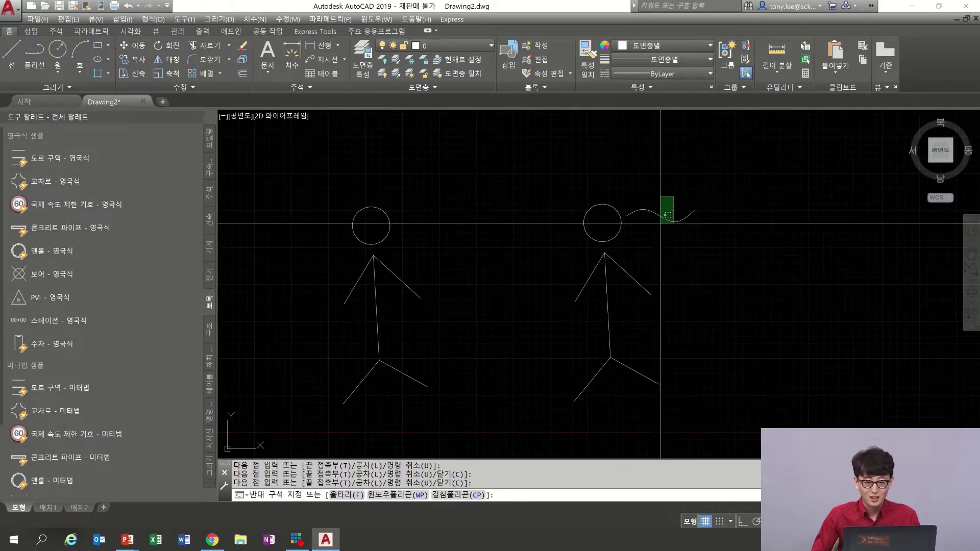
key("ctrl+c")
key("ctrl+v")
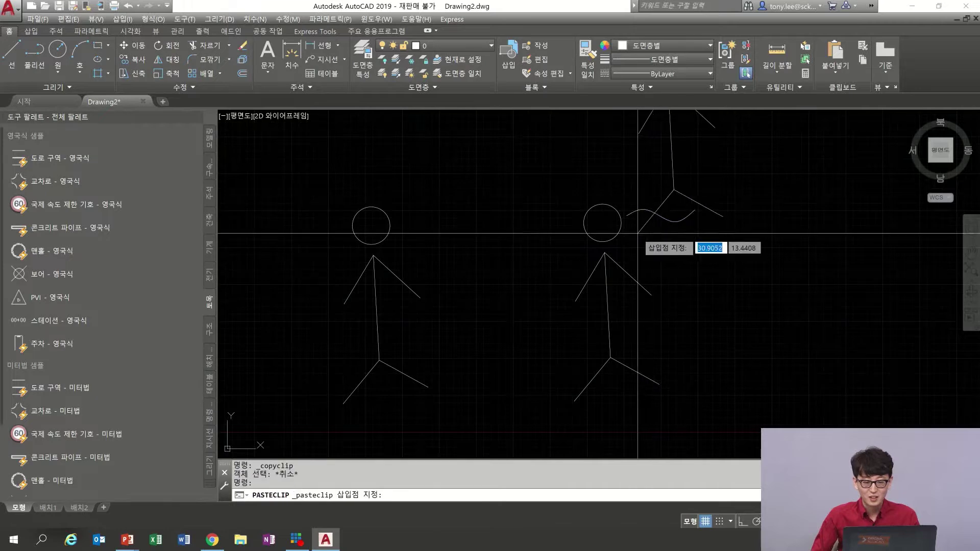
key("Escape")
- Copy the hair spline and paste two copies just below it beside the second figure's head
left_click_drag(669, 210, 656, 229)
key("ctrl+c")
key("ctrl+v")
left_click(627, 229)
key("ctrl+v")
left_click(625, 238)
- Stretch the free ends of the three hair splines downward so the hair hangs alongside the second figure
middle_click_drag(674, 250, 660, 230)
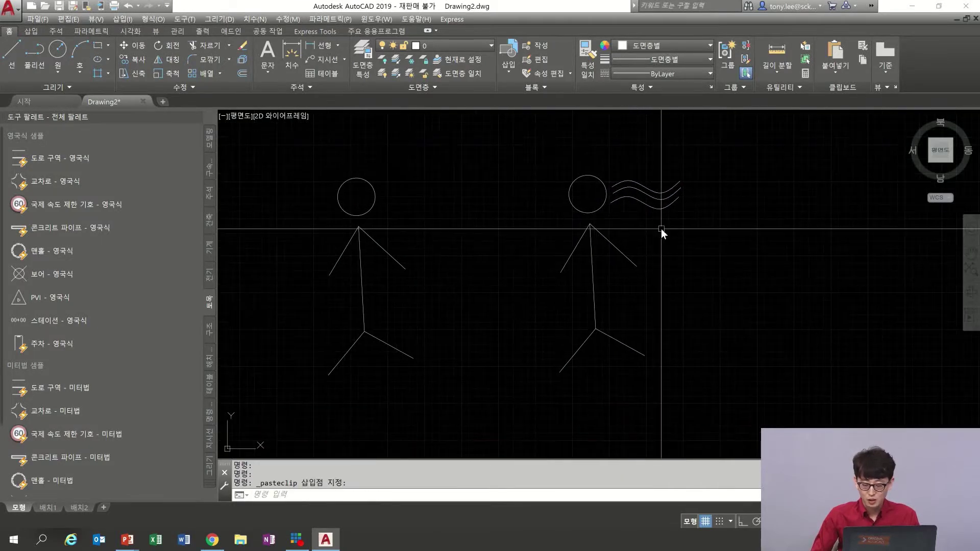
type("s")
key("Return")
left_click(735, 137)
left_click(660, 247)
key("Return")
left_click(768, 155)
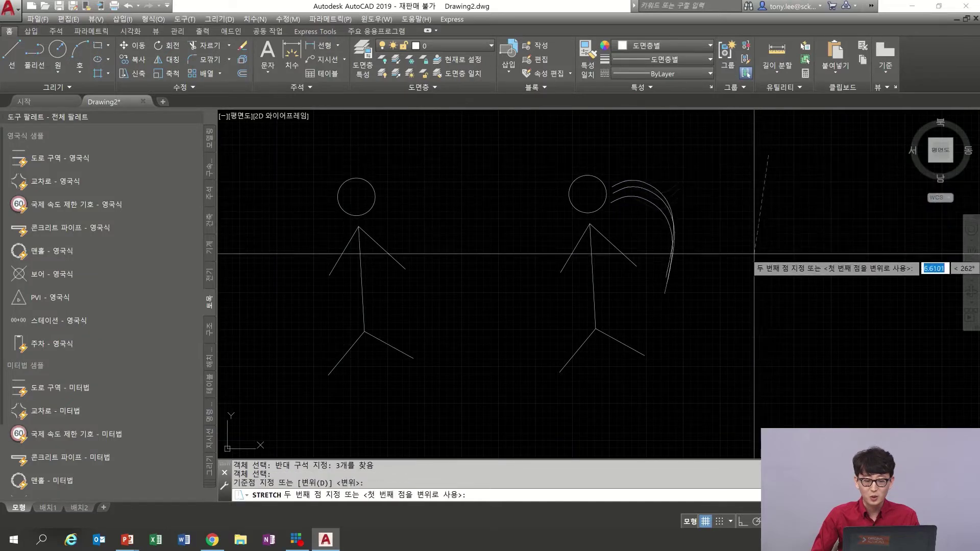
left_click(739, 296)
- Start a block definition named 남성 with its base point at the centre of the left figure's head
middle_click_drag(669, 201, 725, 210)
scroll(602, 167, "down", 2)
middle_click_drag(601, 168, 591, 231)
scroll(626, 290, "up", 2)
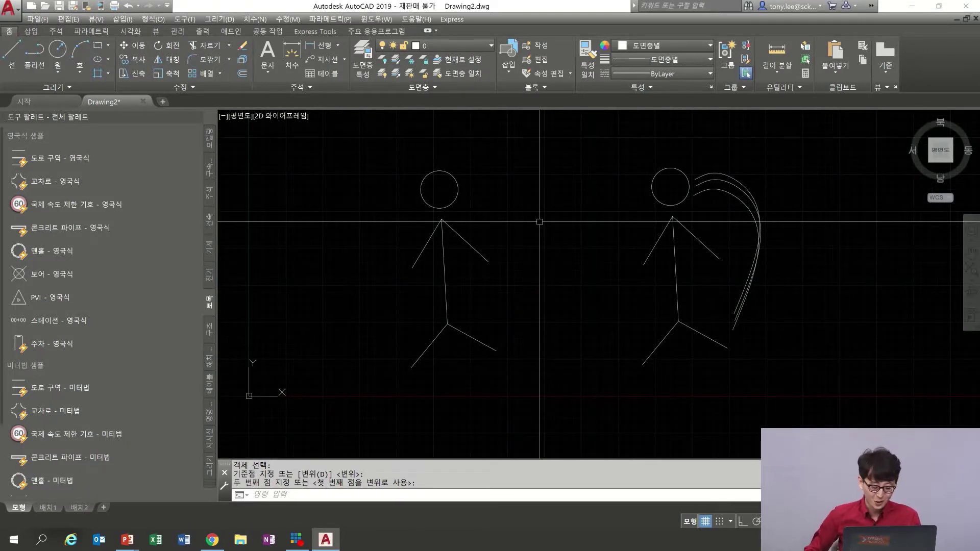
type("B")
key("Return")
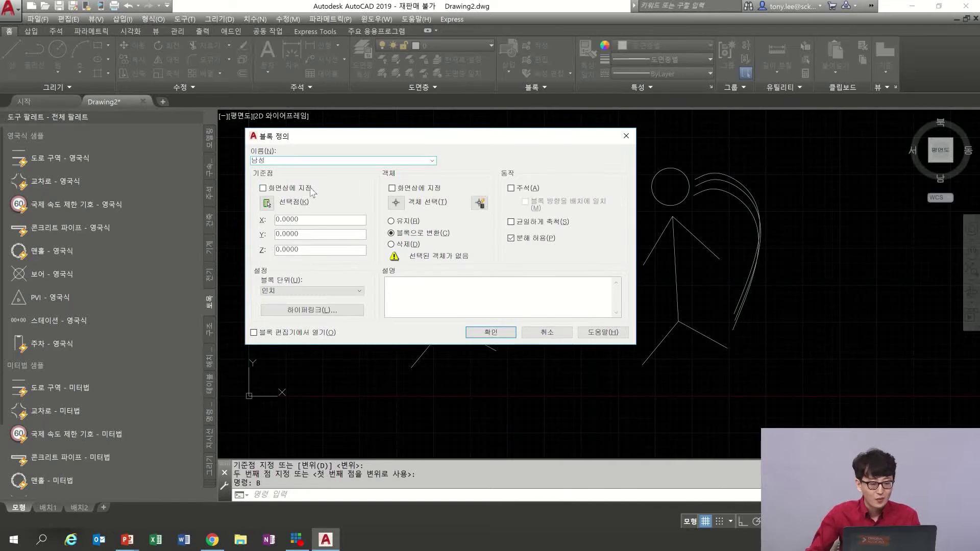
left_click(266, 203)
right_click(473, 182, "shift")
key("c")
left_click(459, 180)
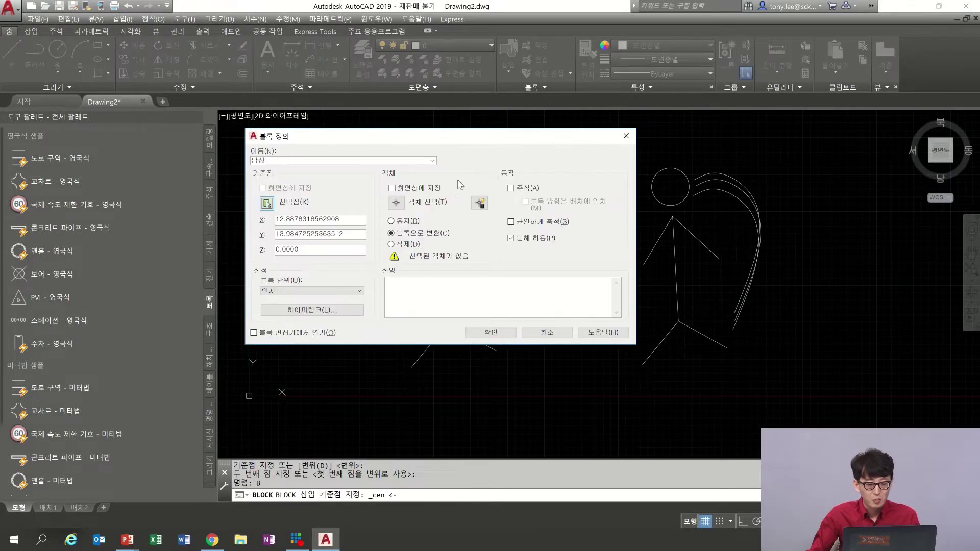
- Select all objects of the left stick figure for the 남성 block and create the block
left_click(396, 203)
left_click(520, 162)
left_click(294, 404)
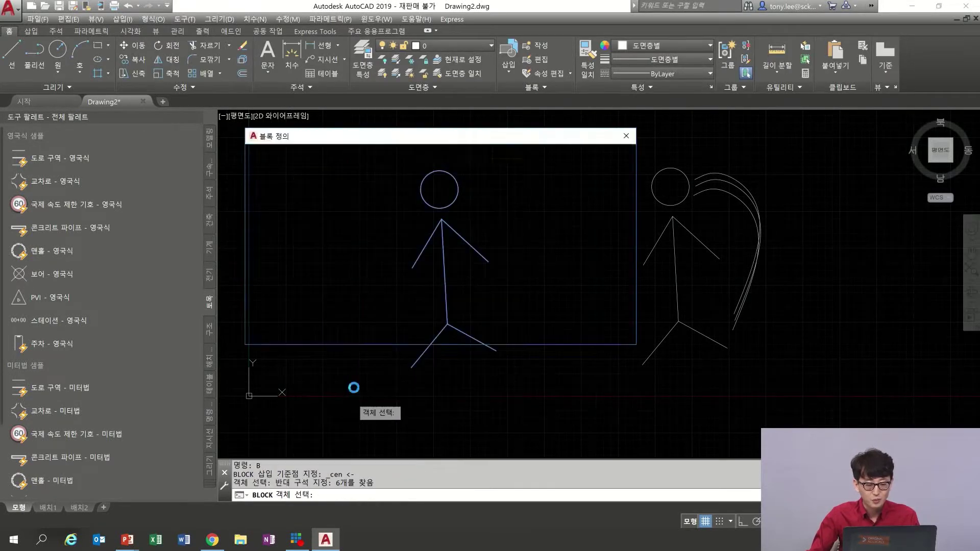
key("Return")
left_click(488, 331)
- Start another block definition with its base point at the centre of the long-haired figure's head
middle_click_drag(624, 286, 502, 303)
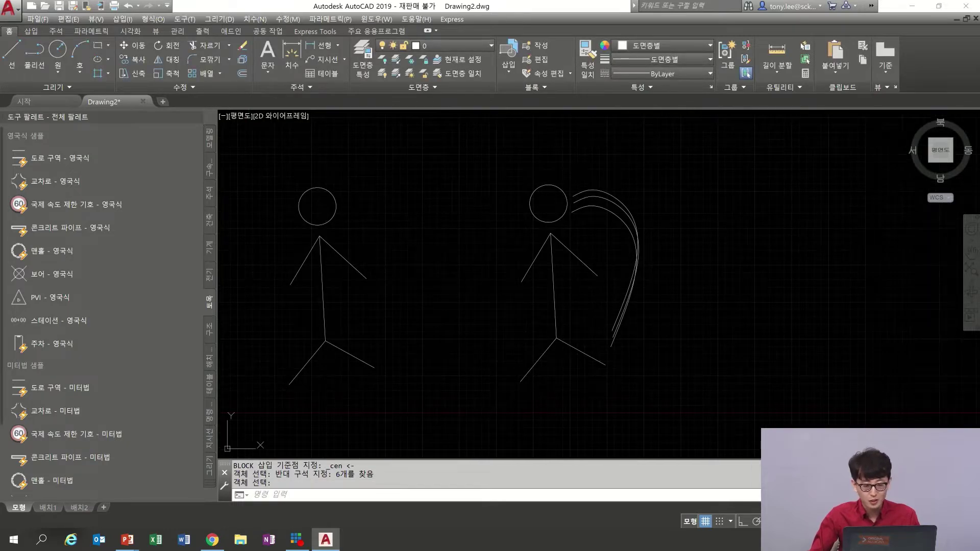
key("space")
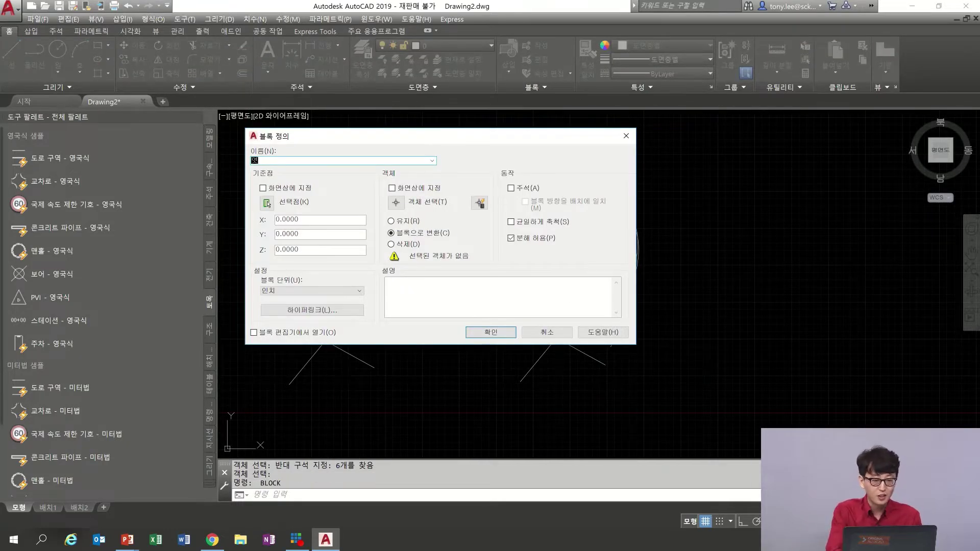
left_click(269, 203)
right_click(578, 207, "shift")
key("c")
left_click(567, 211)
- Select the long-haired figure with its hair splines as the block's objects and create the block
left_click(396, 203)
left_click(699, 155)
left_click(592, 305)
key("Return")
left_click(505, 334)
- Save the drawing as Drawing2.dwg and show the electrical (전기) tool palette
middle_click_drag(445, 273, 548, 278)
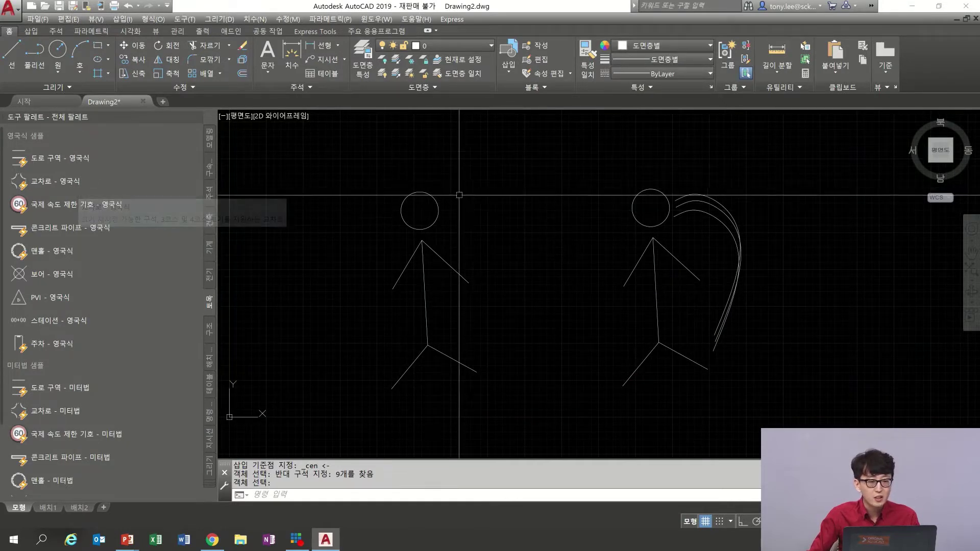
left_click(59, 8)
left_click(442, 295)
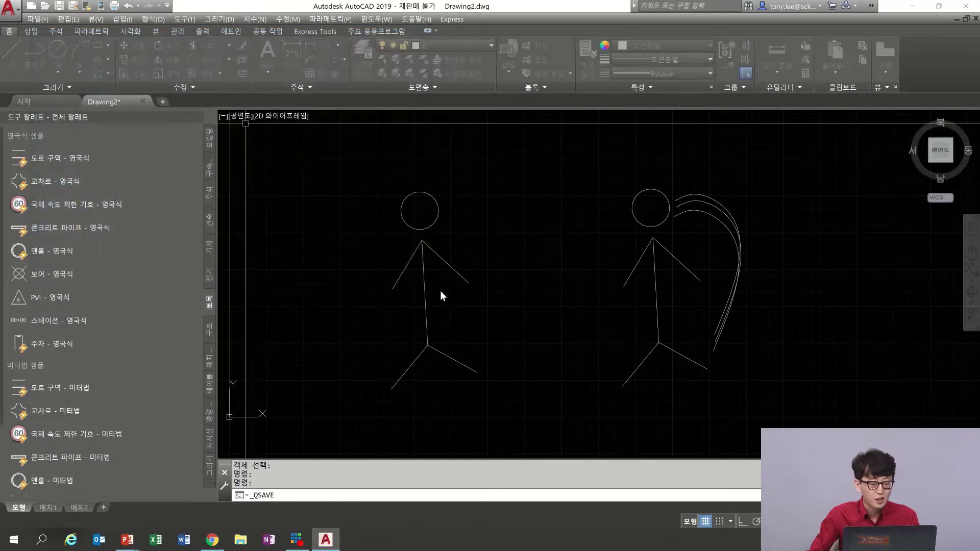
left_click(210, 276)
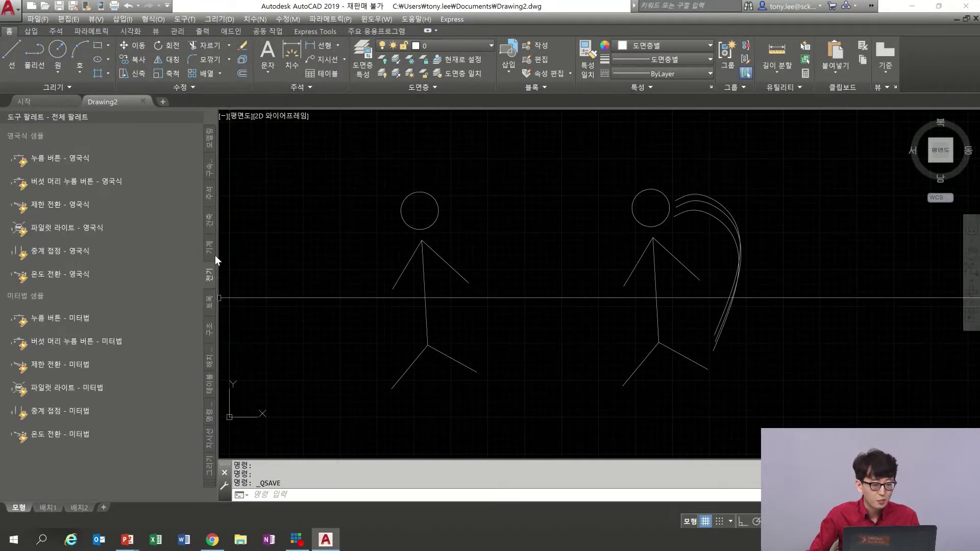
- Add a new tool palette named 우리회사 below the civil (토목) palette
left_click(209, 220)
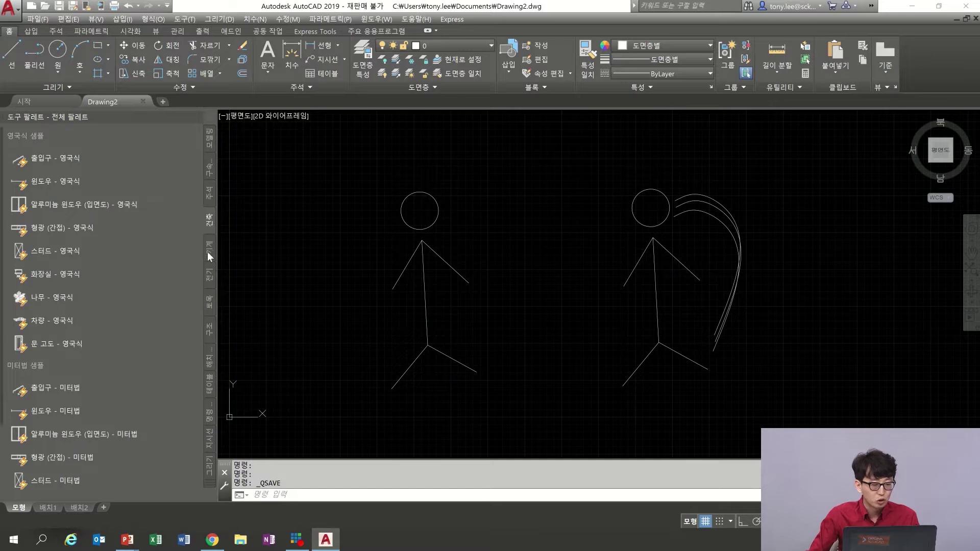
left_click(210, 278)
left_click(210, 303)
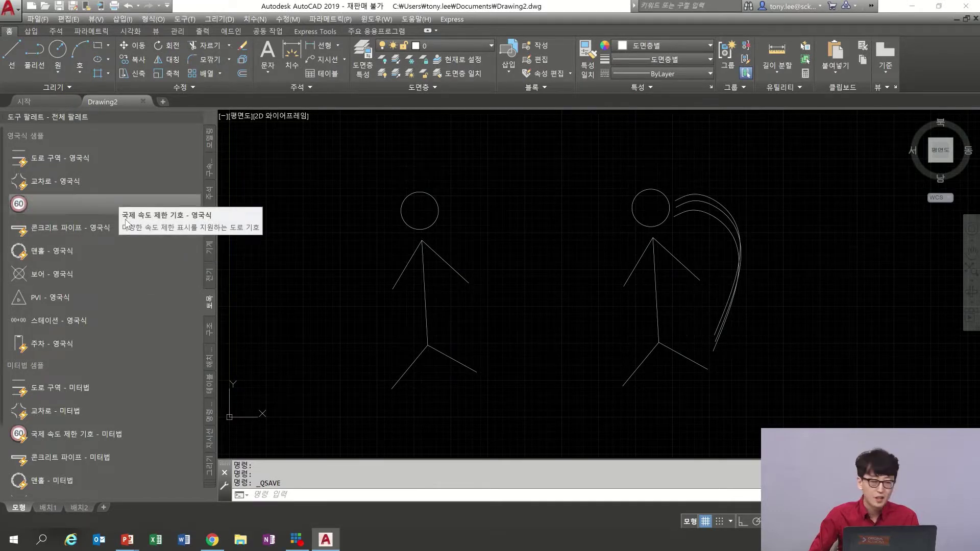
right_click(211, 300)
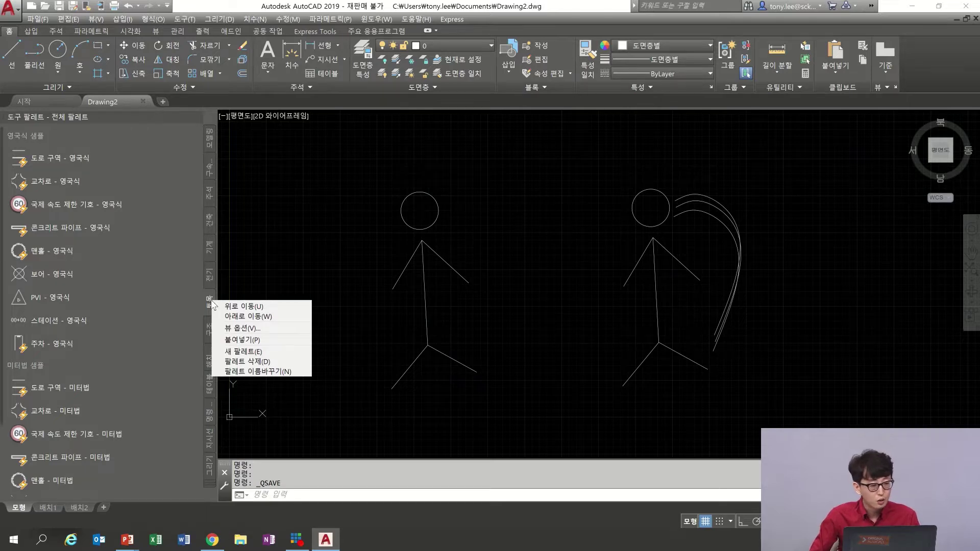
left_click(264, 352)
type("우리회사")
key("Return")
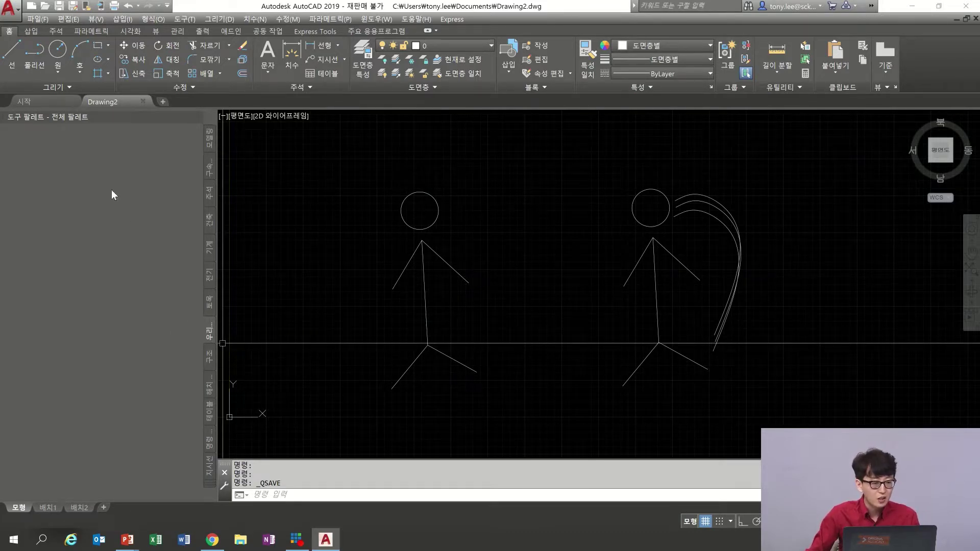
- Add the short-haired 남성 figure block from the drawing to the 우리회사 tool palette and clear the selection
left_click(523, 182)
left_click(464, 138)
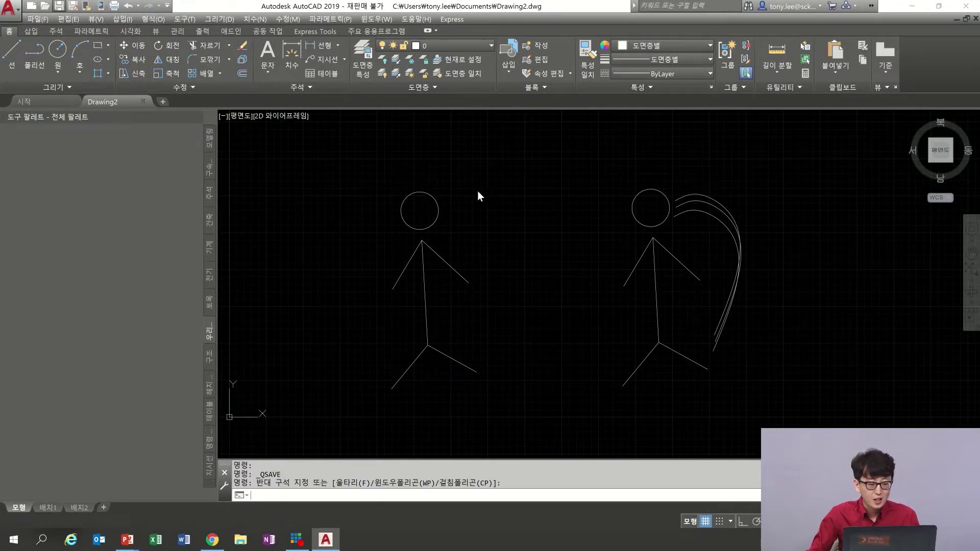
left_click(480, 172)
left_click(412, 236)
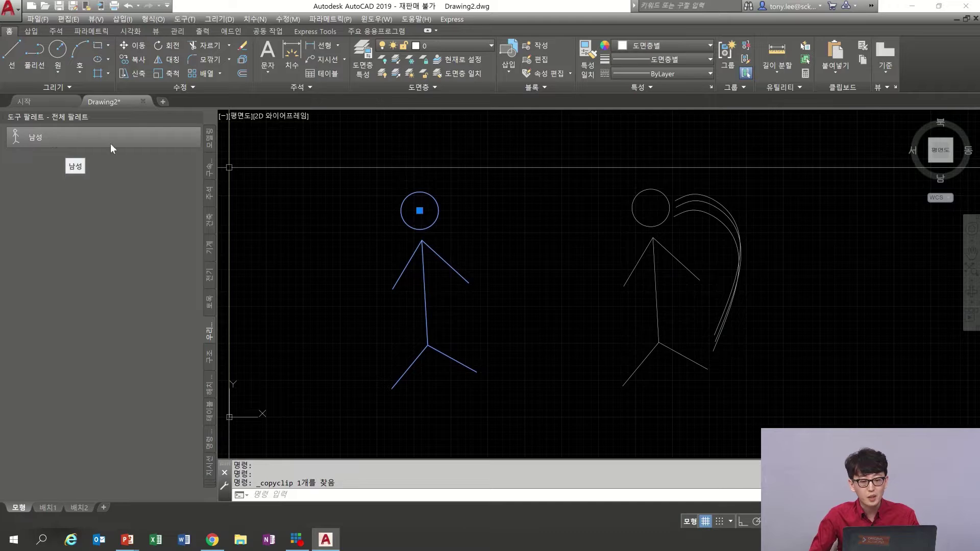
key("Escape")
key("Escape")
- Add the long-haired 여성 figure block from the drawing to the 우리회사 tool palette
left_click(778, 179)
left_click(623, 267)
left_click_drag(664, 215, 112, 167)
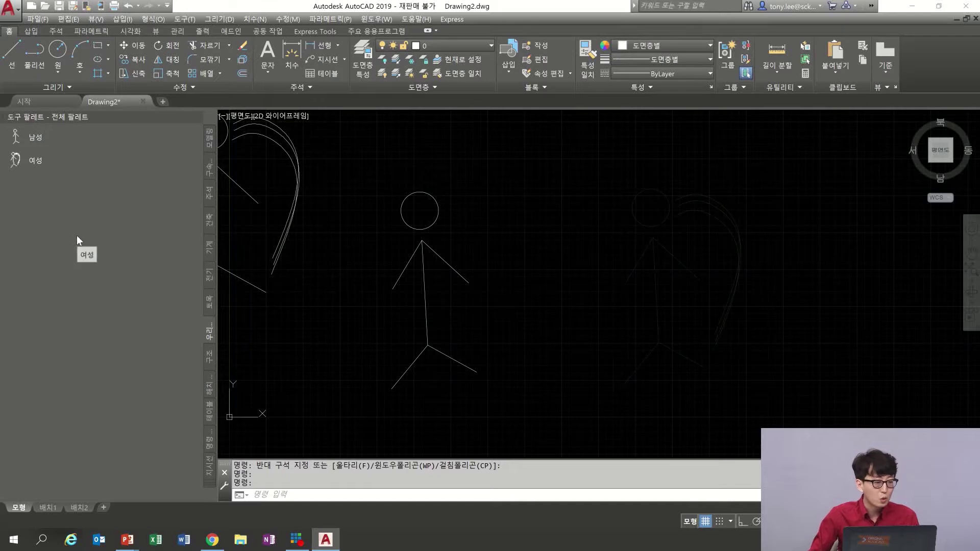
- Start a new drawing and insert the 남성 and 여성 blocks side by side from the 우리회사 palette
left_click(163, 102)
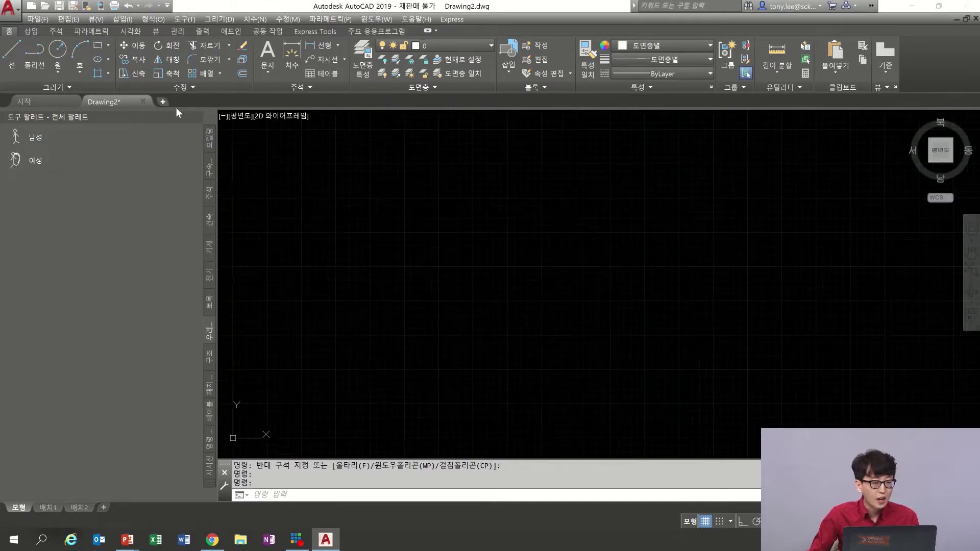
left_click(25, 136)
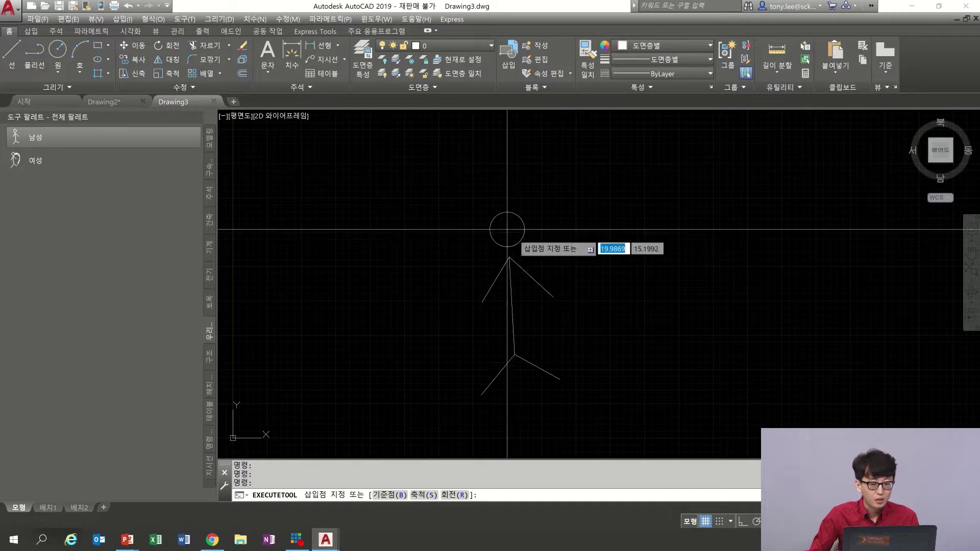
left_click(90, 157)
scroll(561, 204, "down", 2)
middle_click_drag(561, 203, 441, 206)
left_click(632, 214)
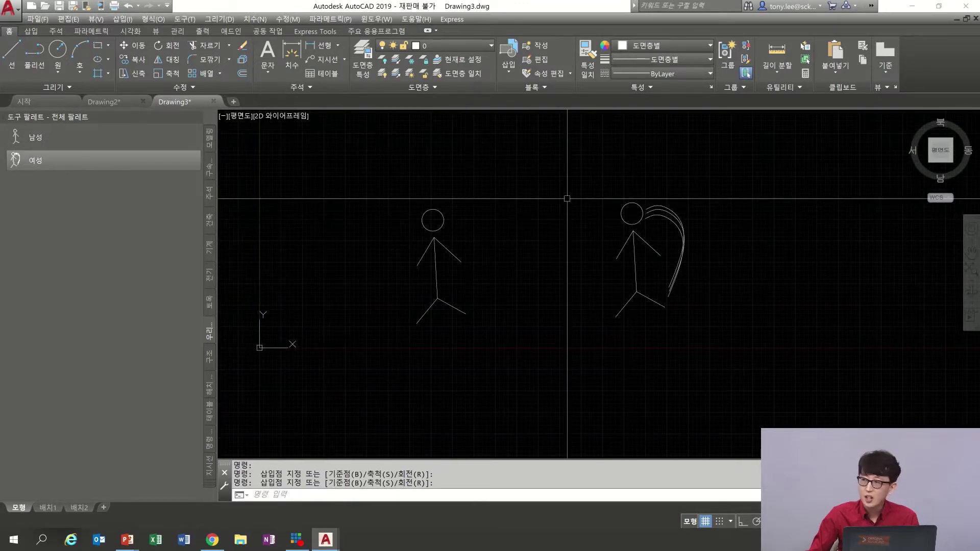
middle_click_drag(549, 199, 564, 235)
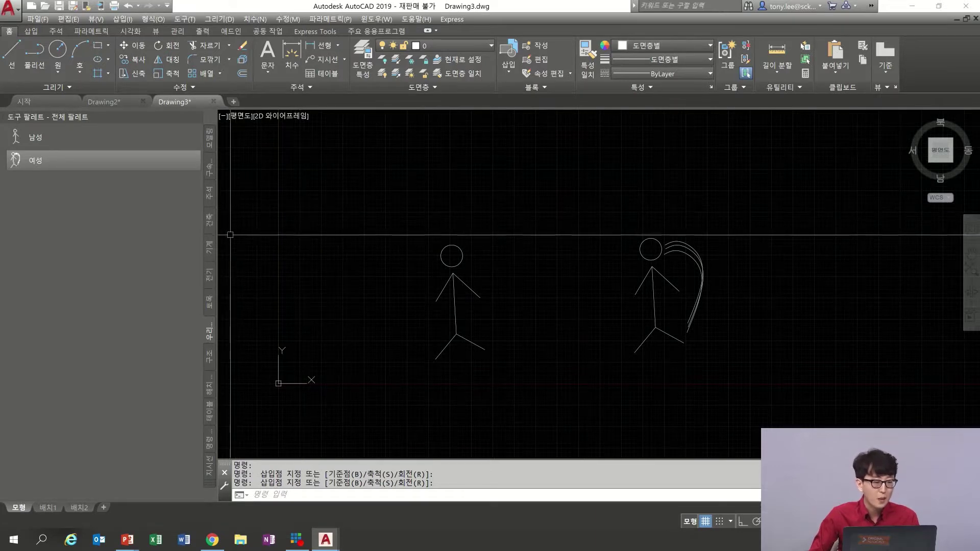
- Export the 우리회사 palette from the palette customization as 우리회사.xtp in the Documents (문서) folder
right_click(76, 209)
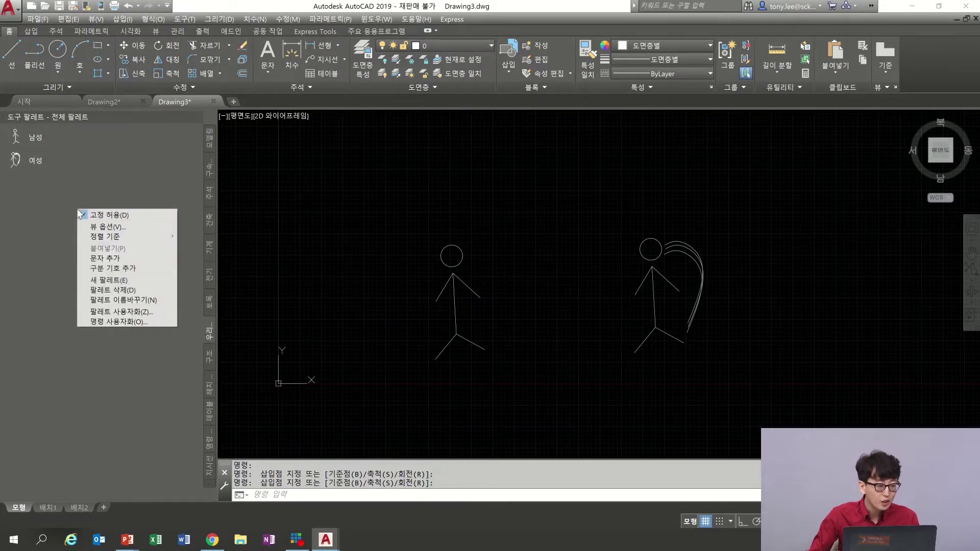
left_click(140, 312)
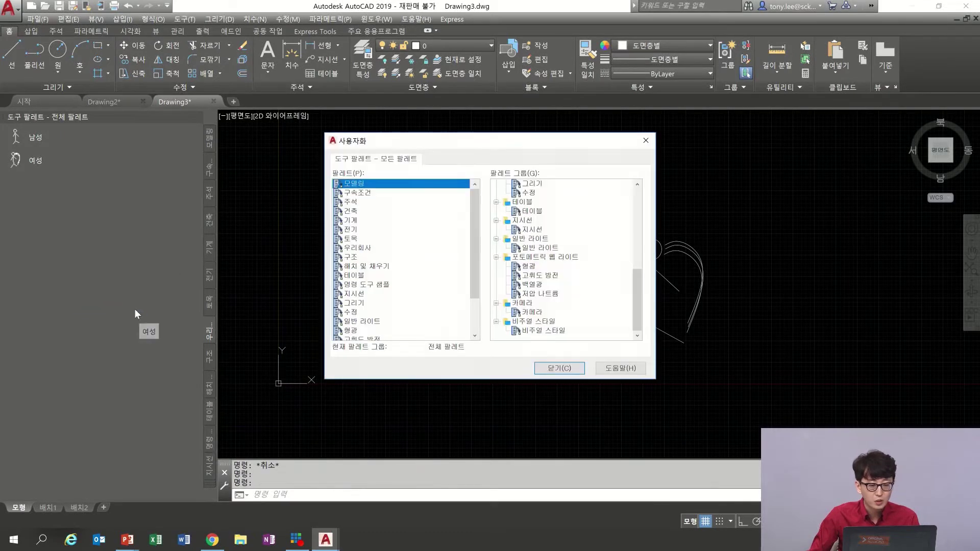
right_click(374, 250)
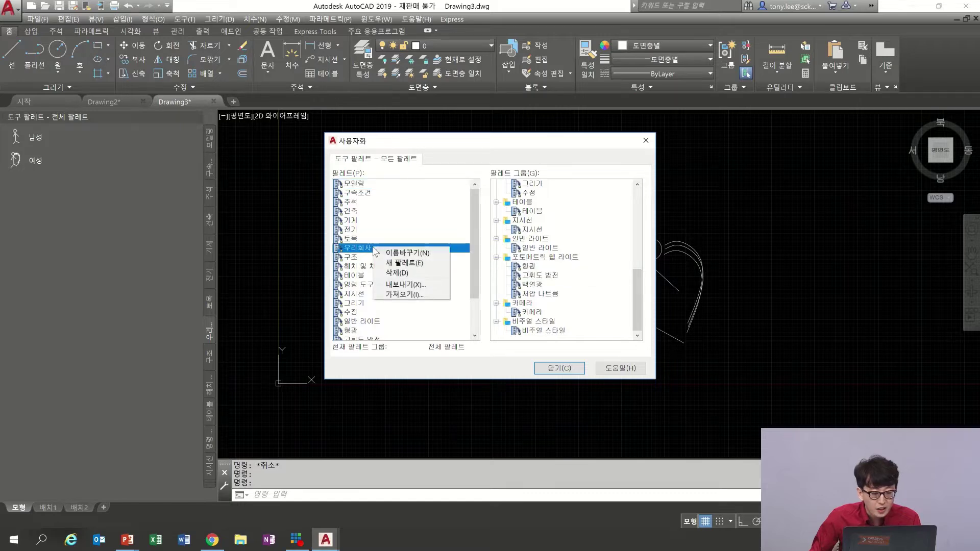
left_click(408, 285)
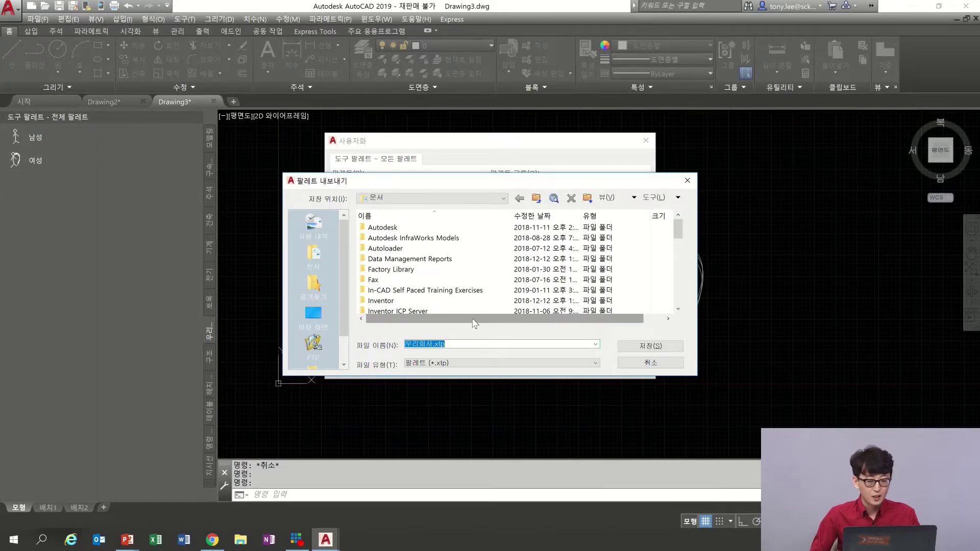
key("Return")
- Show the import (가져오기) option for the 우리회사 palette and close the palette customization
right_click(391, 242)
right_click(376, 248)
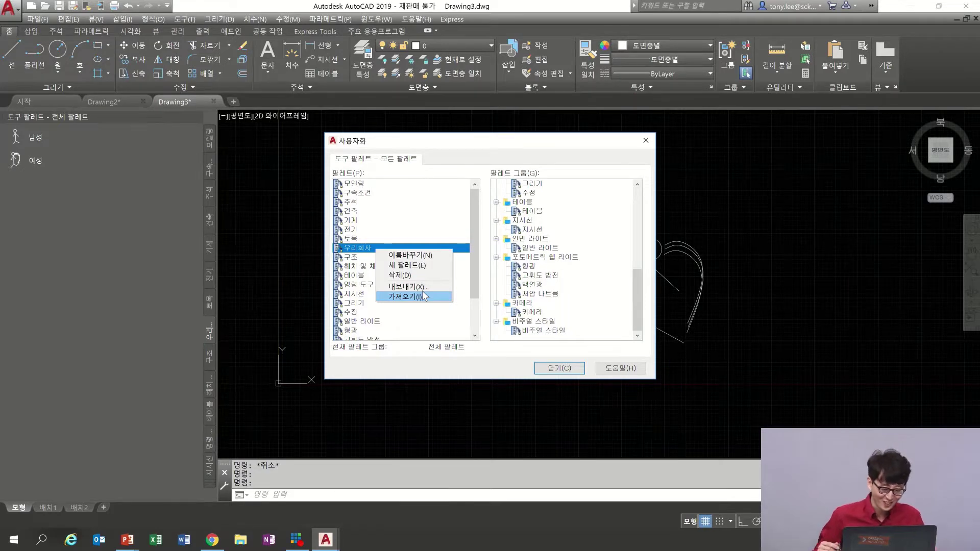
key("Escape")
key("Escape")
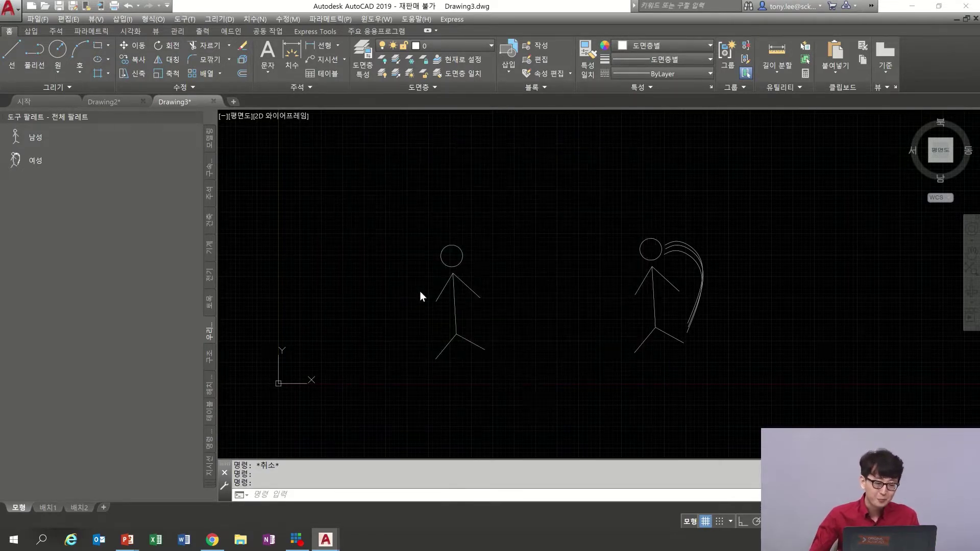
- Switch to the PowerPoint presentation and advance to the DWG 변환 slide
key("alt+Tab")
key("alt+Tab")
key("alt+Tab")
key("Right")
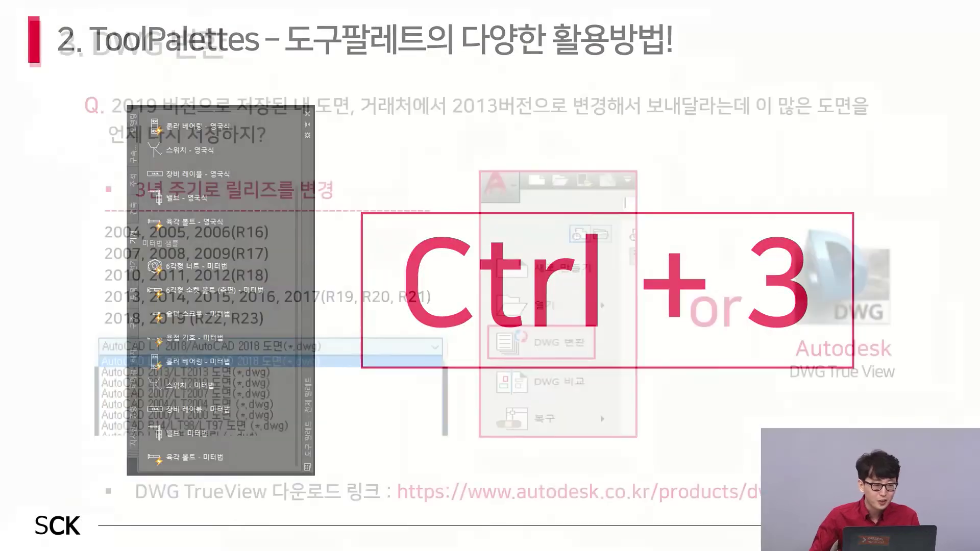
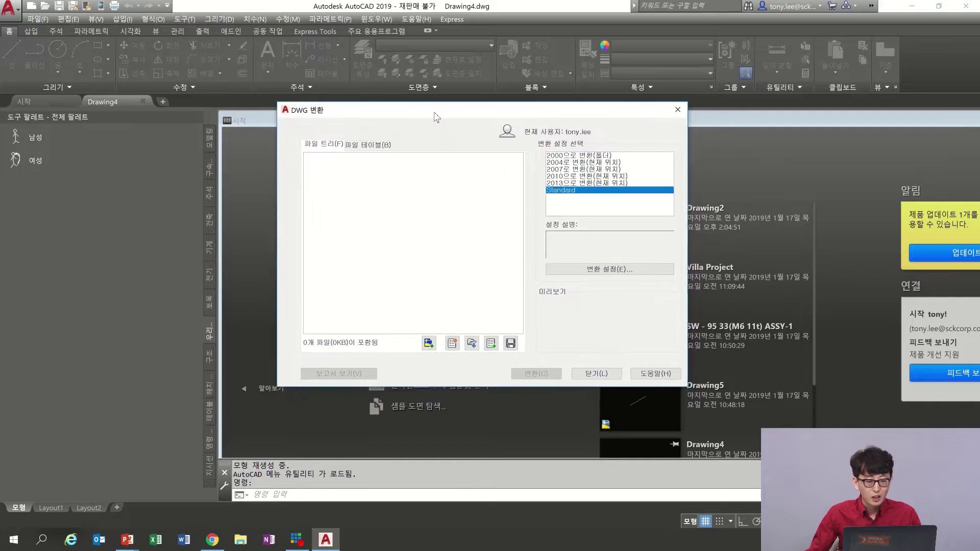
- Choose the 2007로 변환(현재 위치) setup for DWG conversion and browse the Documents folder for drawings to add
left_click(574, 174)
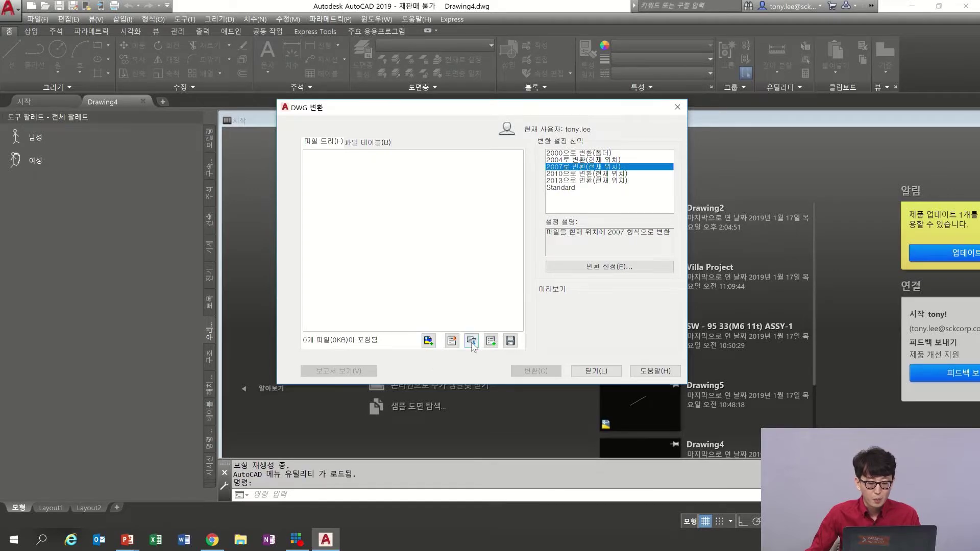
left_click(428, 340)
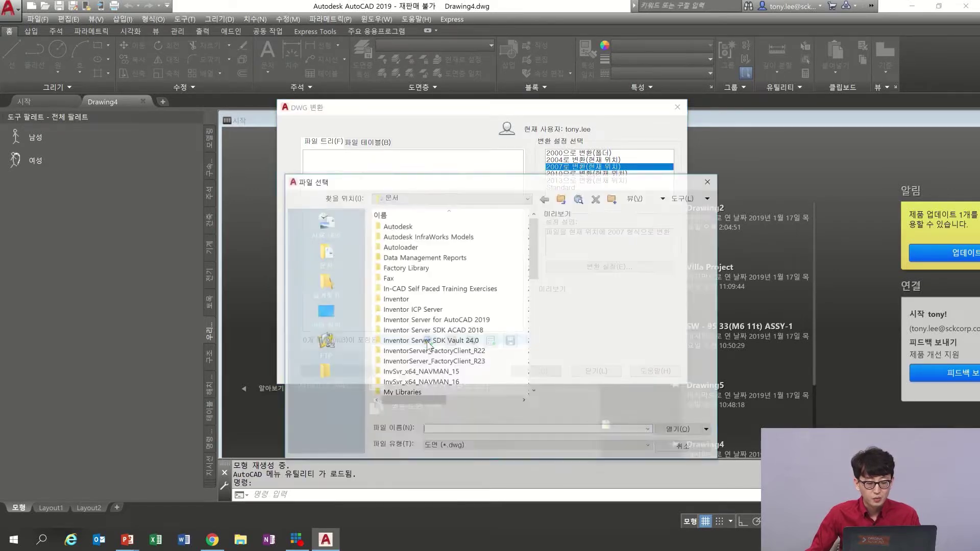
scroll(445, 310, "down", 5)
left_click_drag(407, 281, 413, 331)
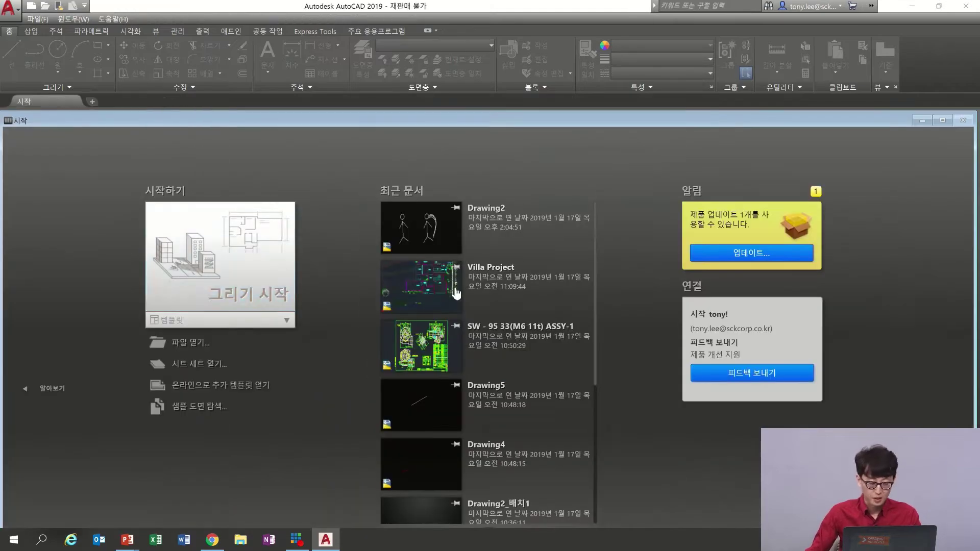
- Switch to the PowerPoint presentation and show the Compare - DWG 비교 slide
key("alt+Tab")
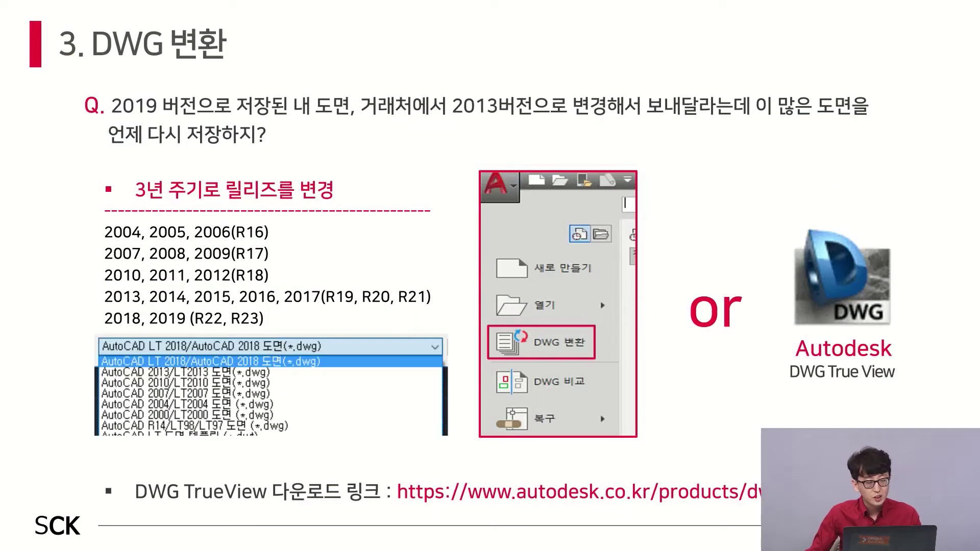
key("Right")
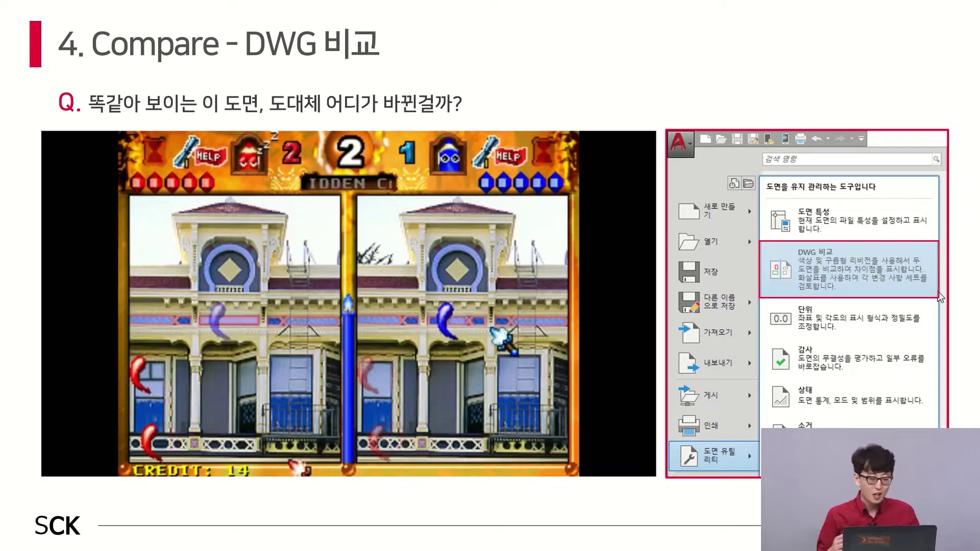
key("Page_Down")
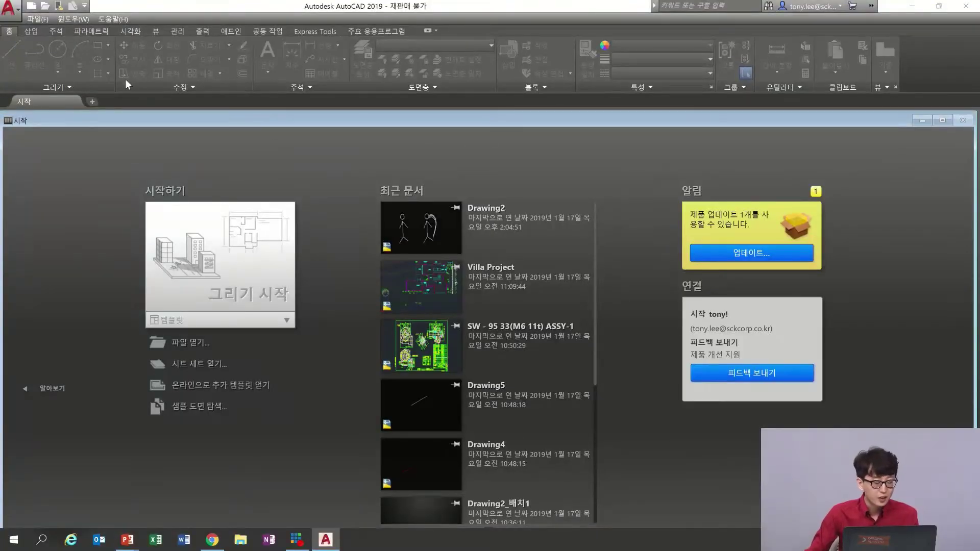
- Start a DWG comparison in AutoCAD with 1st Floor Plan_V1.dwg as DWG 1
left_click(9, 9)
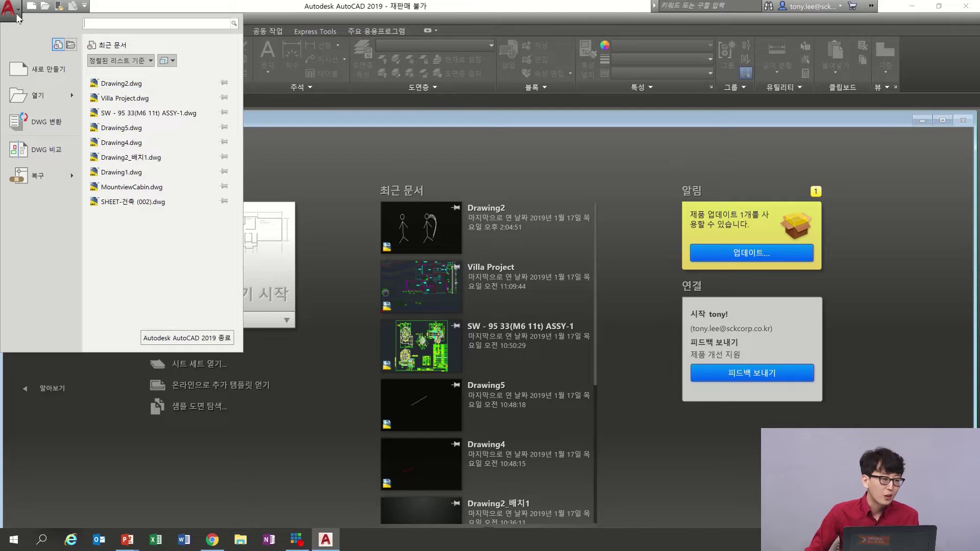
left_click(51, 155)
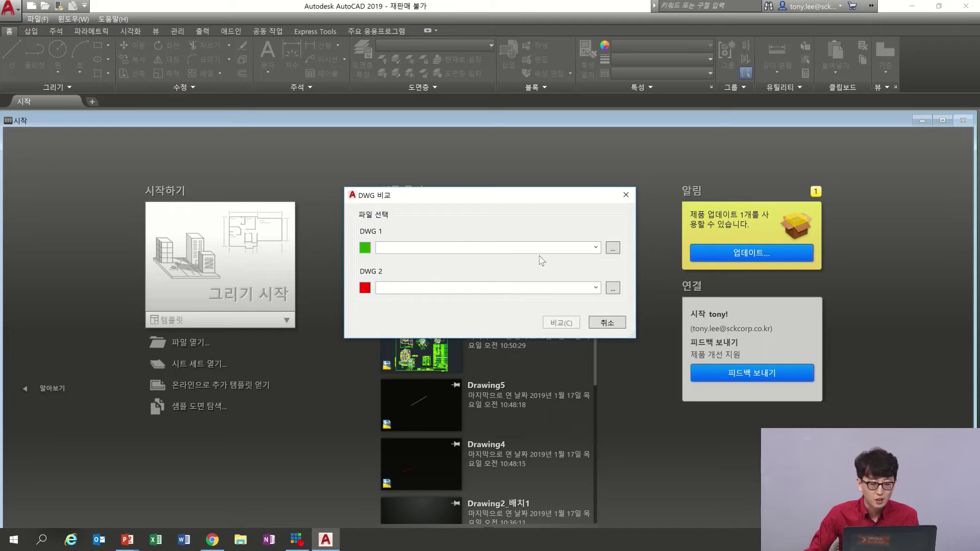
left_click(613, 249)
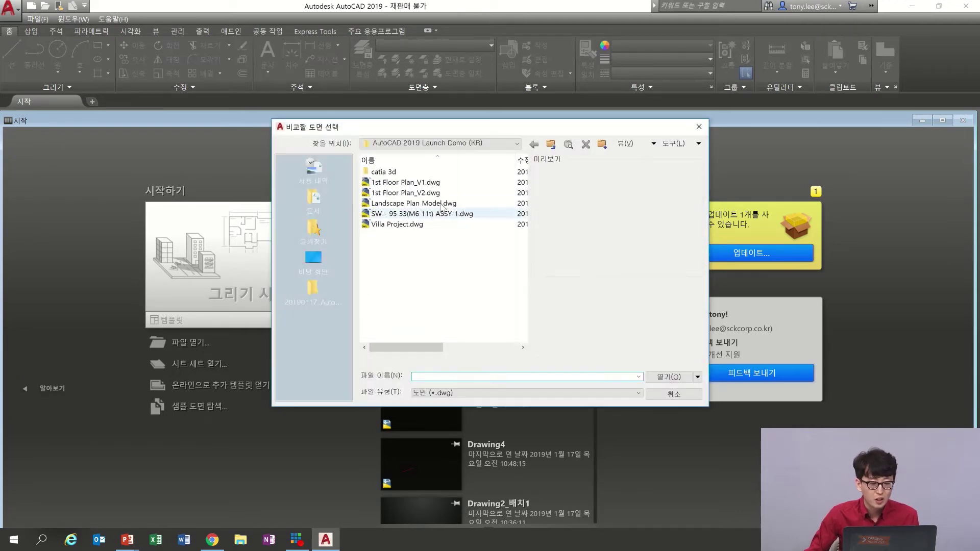
left_click(412, 184)
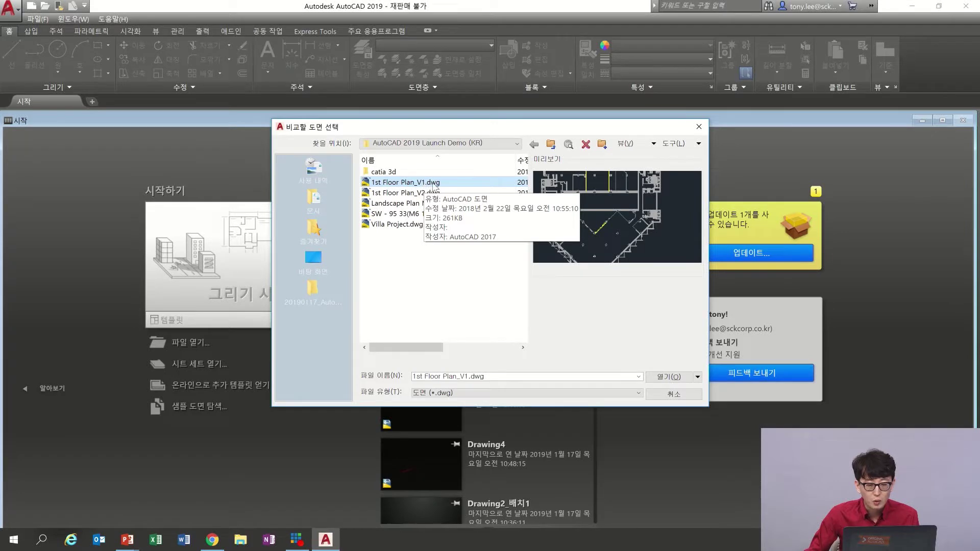
left_click(677, 378)
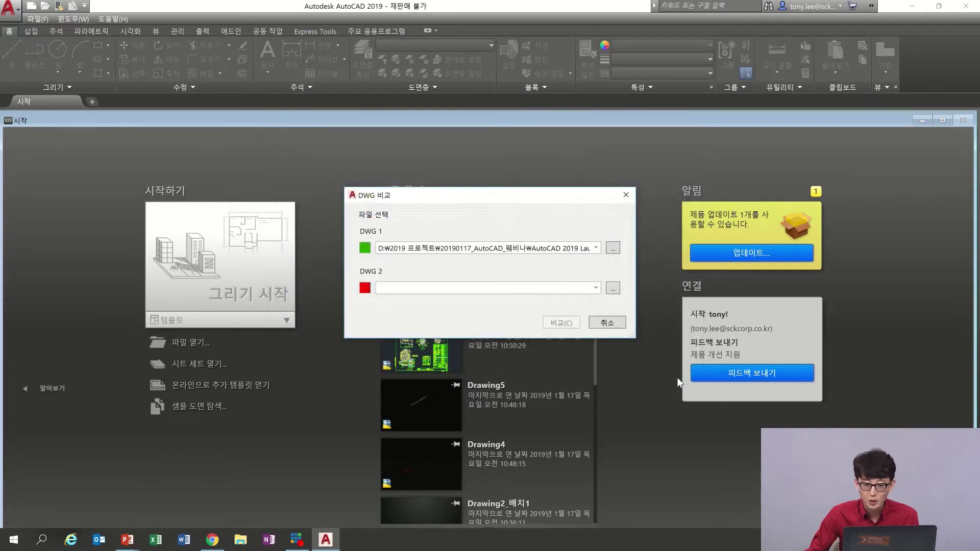
- Set 1st Floor Plan_V2.dwg as DWG 2 and run the comparison
left_click(612, 288)
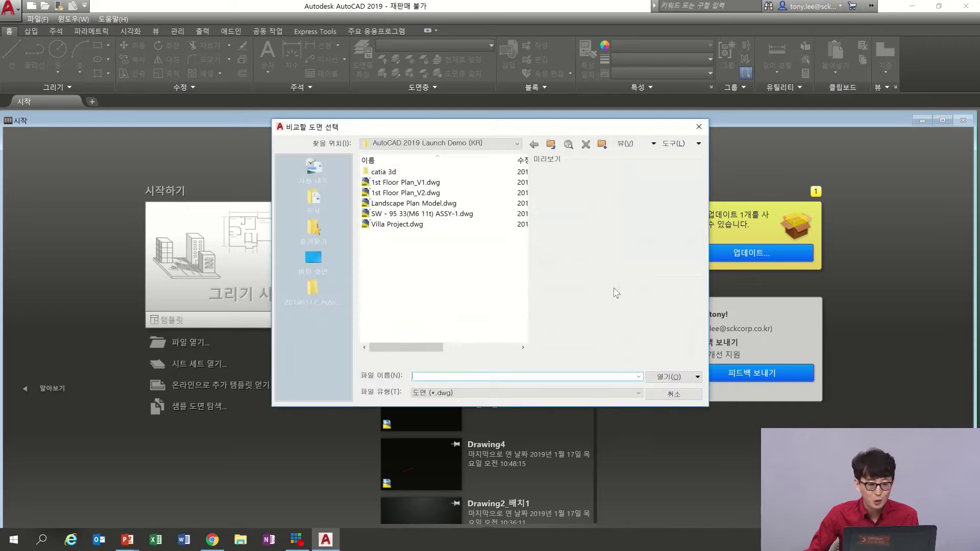
left_click(429, 194)
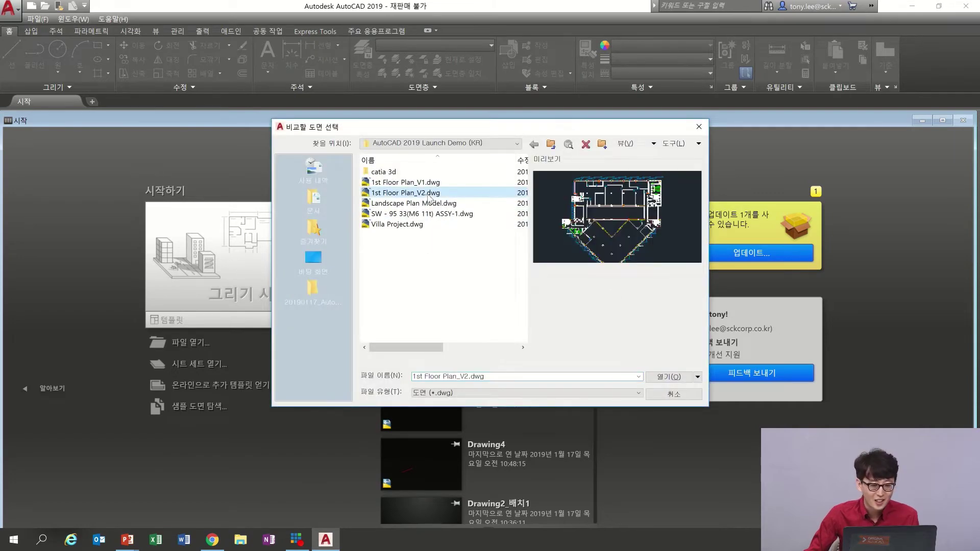
left_click(668, 378)
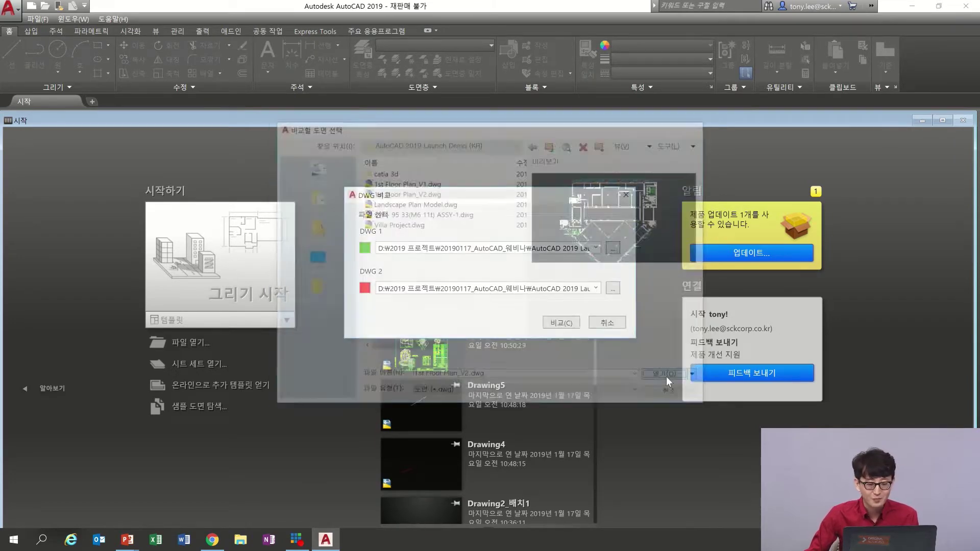
left_click(560, 323)
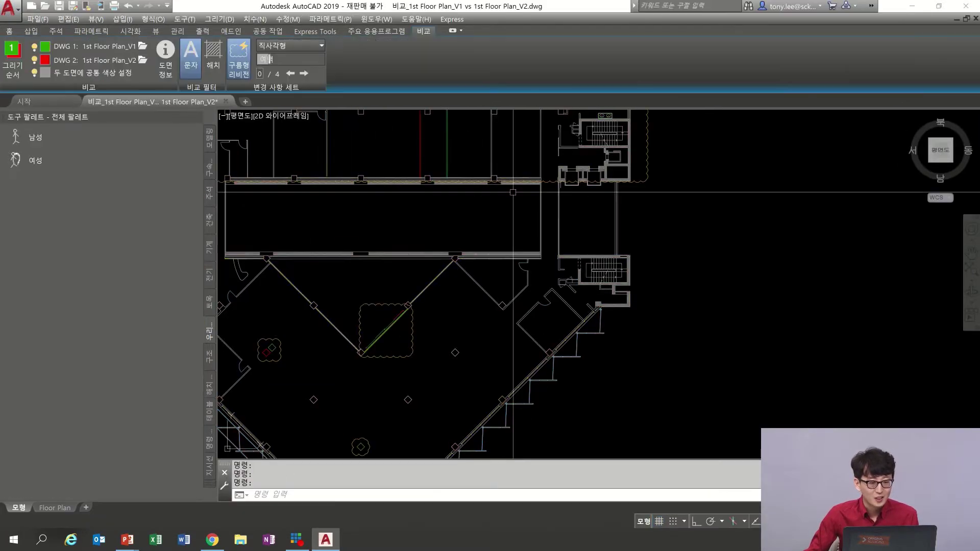
- Examine the revision-clouded differences in the long upper wing of the floor plan comparison
scroll(525, 218, "down", 5)
middle_click_drag(424, 235, 468, 320)
scroll(363, 189, "up", 3)
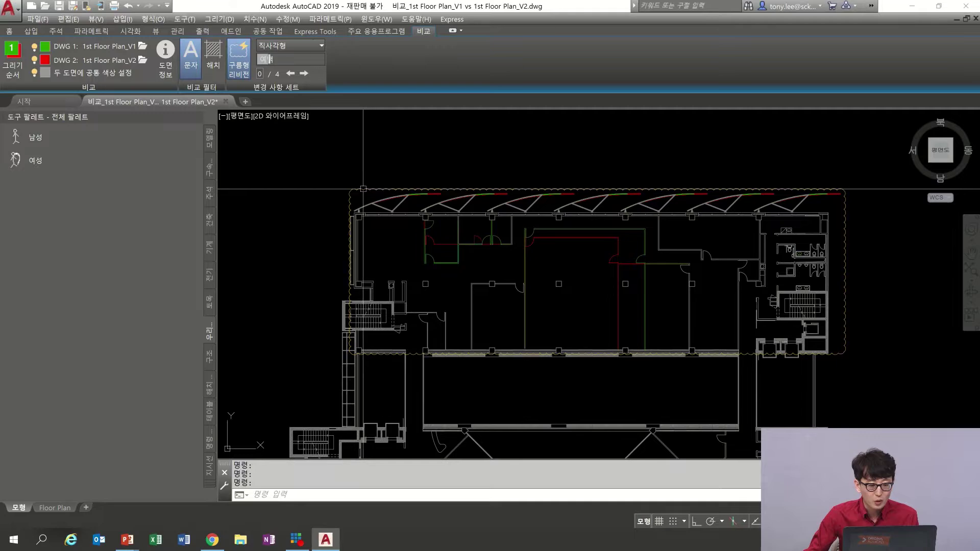
middle_click_drag(669, 189, 588, 182)
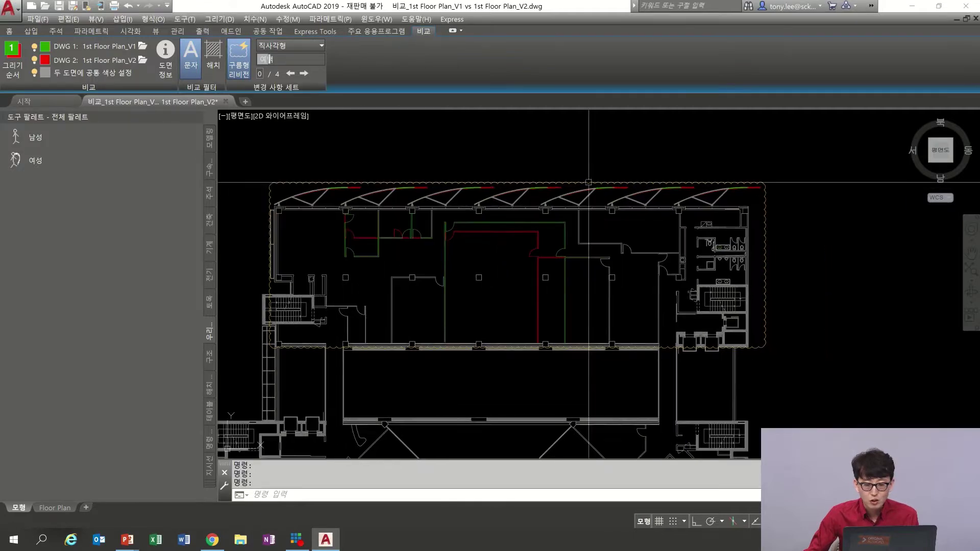
middle_click_drag(588, 306, 589, 171)
middle_click_drag(561, 357, 586, 190)
- Inspect the clouded column and diagonal wall changes in the triangular lower part of the compared floor plan
middle_click_drag(415, 225, 468, 269)
scroll(469, 269, "up", 4)
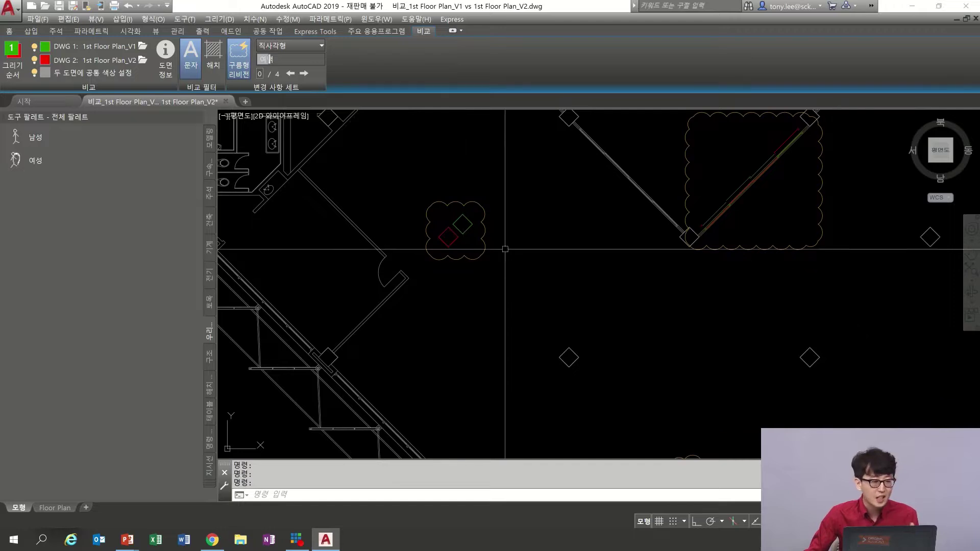
middle_click_drag(467, 233, 497, 247)
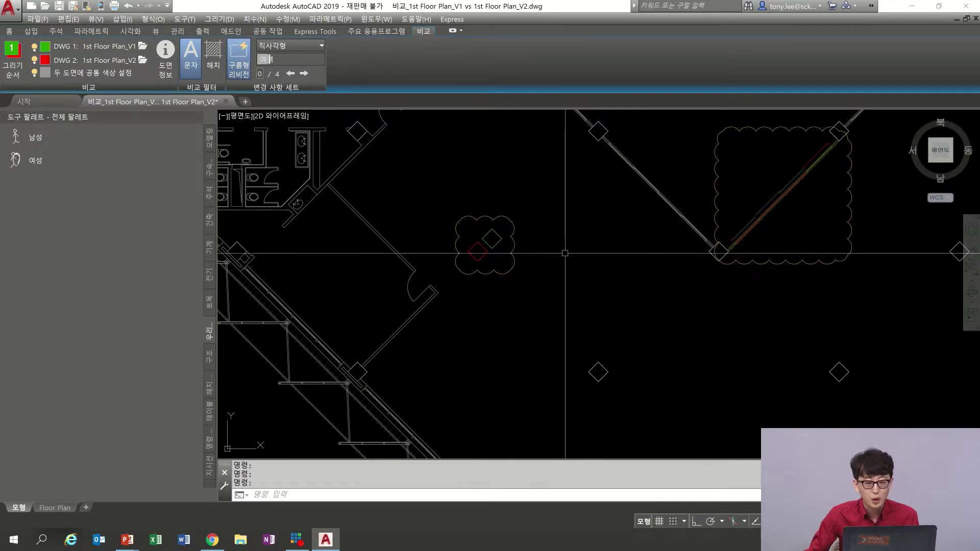
scroll(553, 253, "down", 3)
scroll(541, 327, "up", 2)
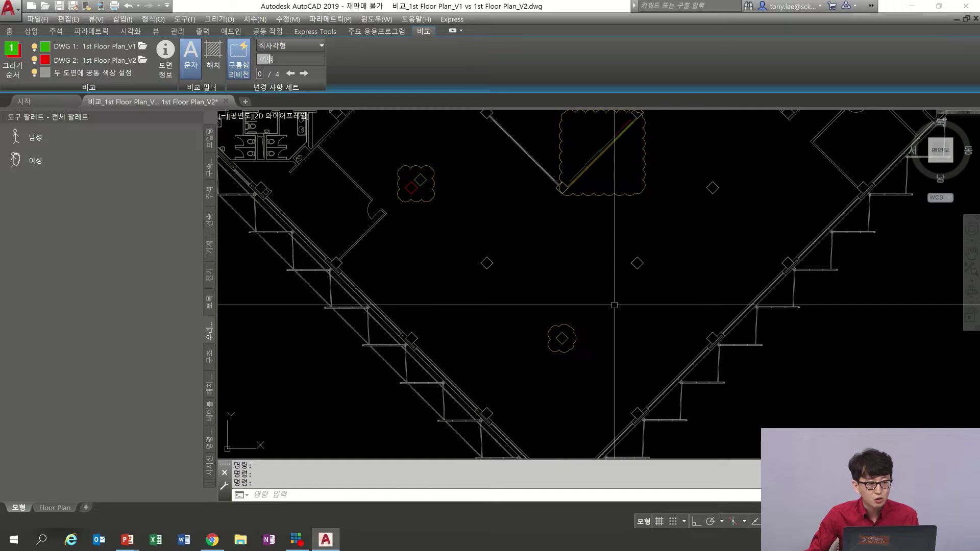
scroll(539, 335, "up", 2)
middle_click_drag(566, 332, 553, 312)
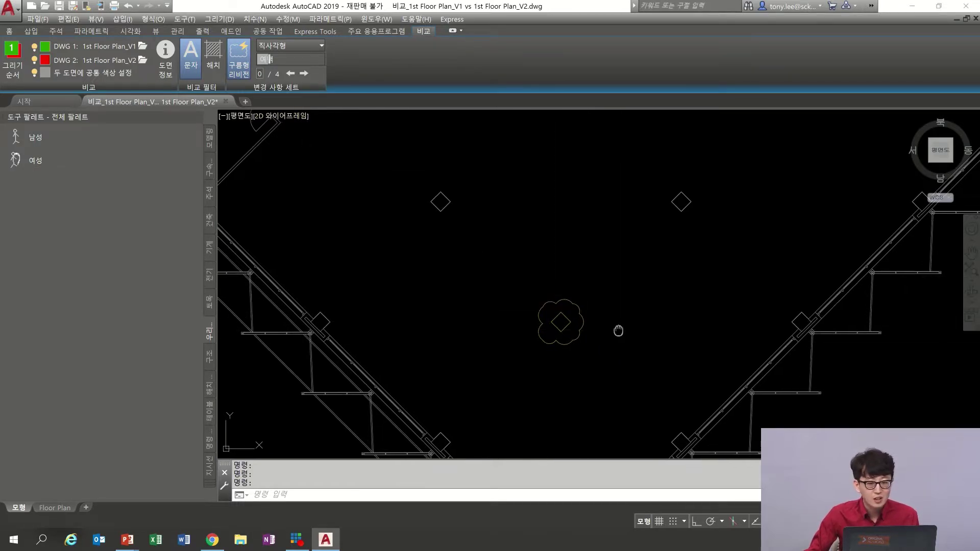
middle_click_drag(619, 332, 586, 299)
- Return to the upper wing and review the red and green wall differences between the two plan versions
scroll(577, 235, "down", 4)
middle_click_drag(601, 236, 591, 379)
middle_click_drag(610, 256, 551, 361)
mouse_move(588, 275)
middle_mouse_down()
mouse_move(539, 384)
mouse_move(598, 270)
middle_mouse_up()
scroll(598, 248, "up", 2)
middle_click_drag(570, 301, 676, 268)
middle_click_drag(599, 267, 630, 268)
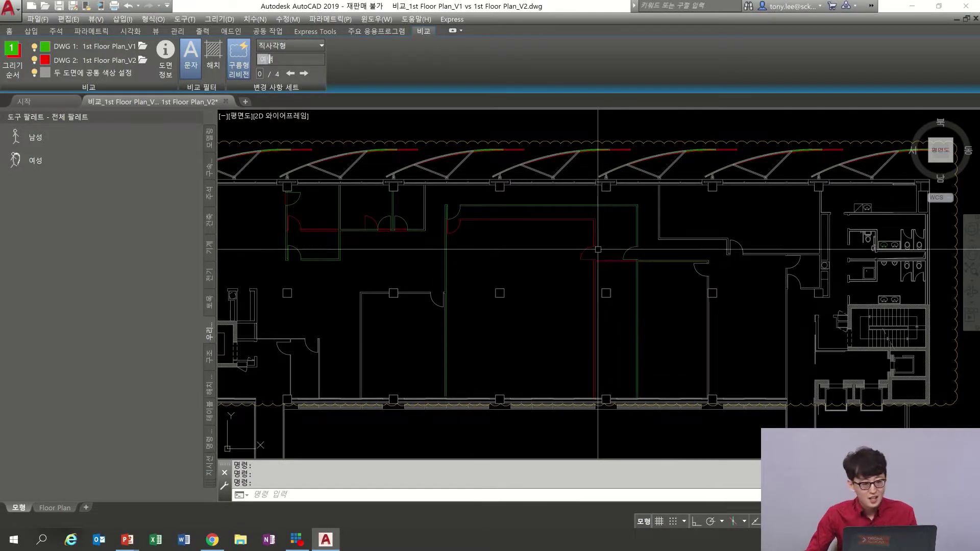
scroll(628, 278, "down", 2)
middle_click_drag(628, 278, 596, 230)
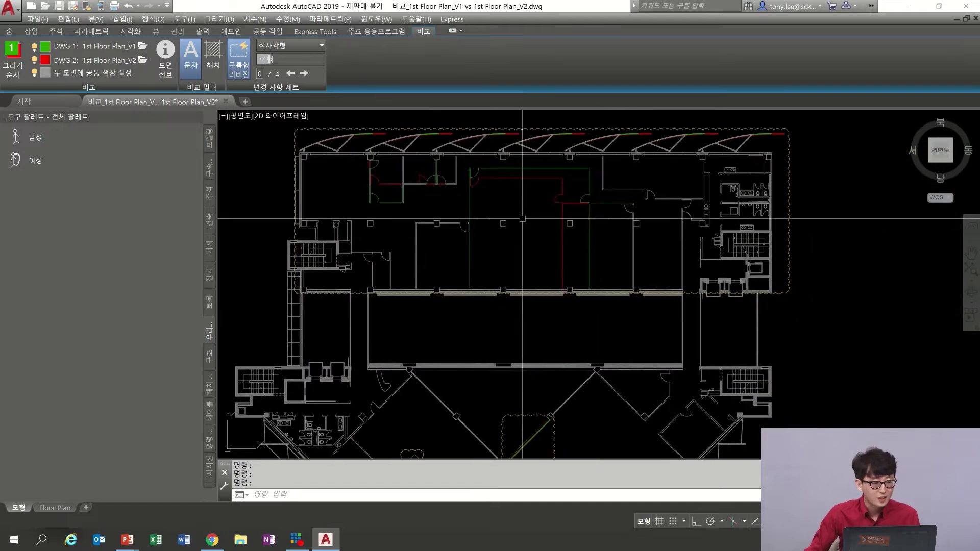
- Show the presentation slide on AutoCAD 도면 공간 최적화, and return to the drawing in AutoCAD
key("alt+Tab")
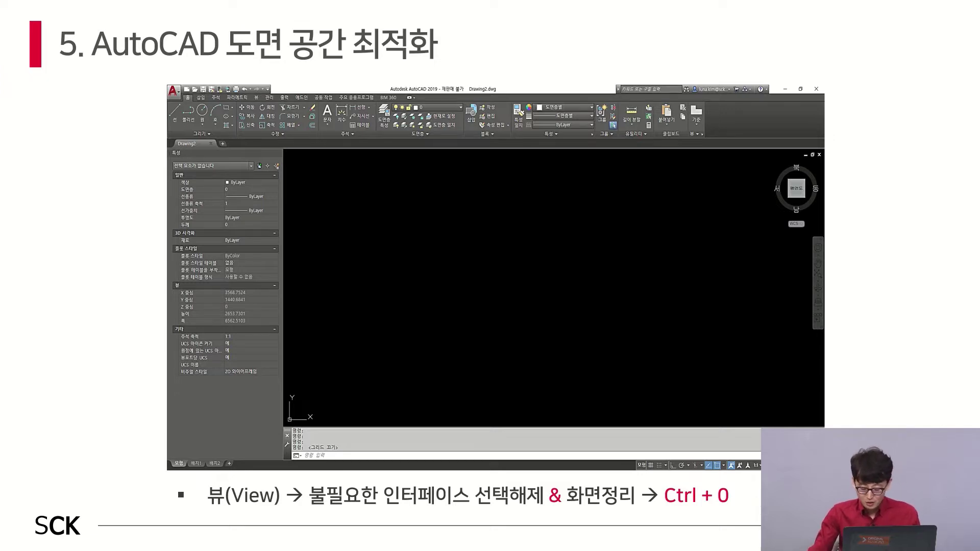
key("alt+Tab")
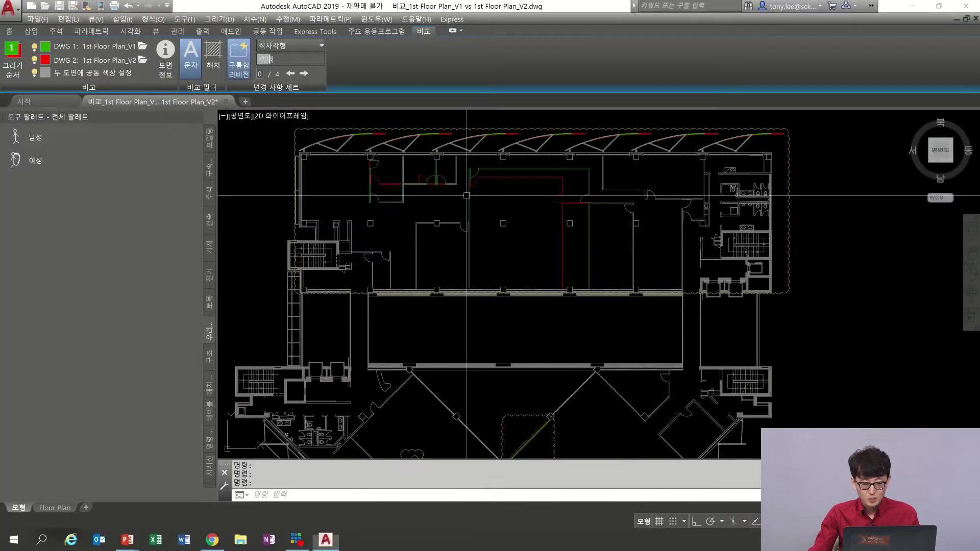
- Close the tool palettes and the floor plan comparison drawing
left_click(196, 117)
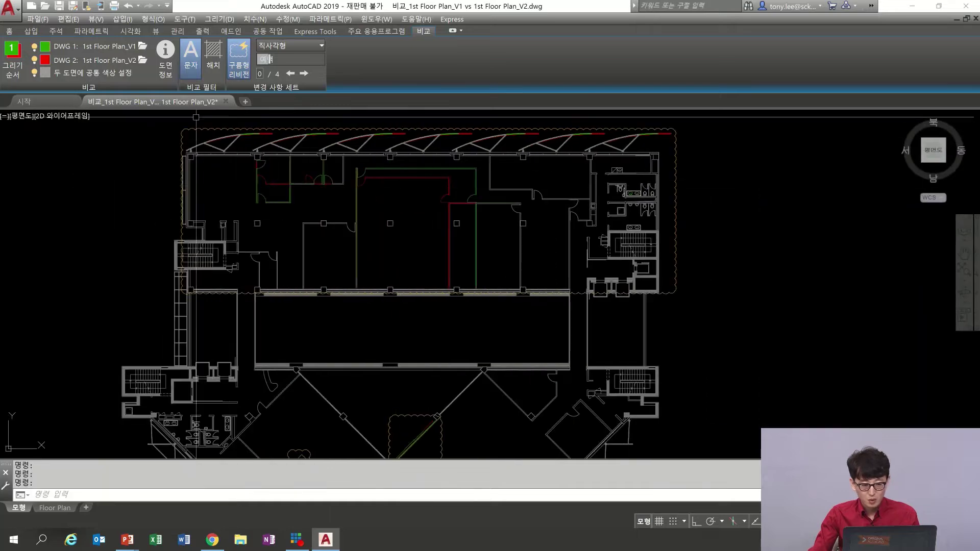
scroll(427, 213, "down", 5)
scroll(439, 215, "up", 2)
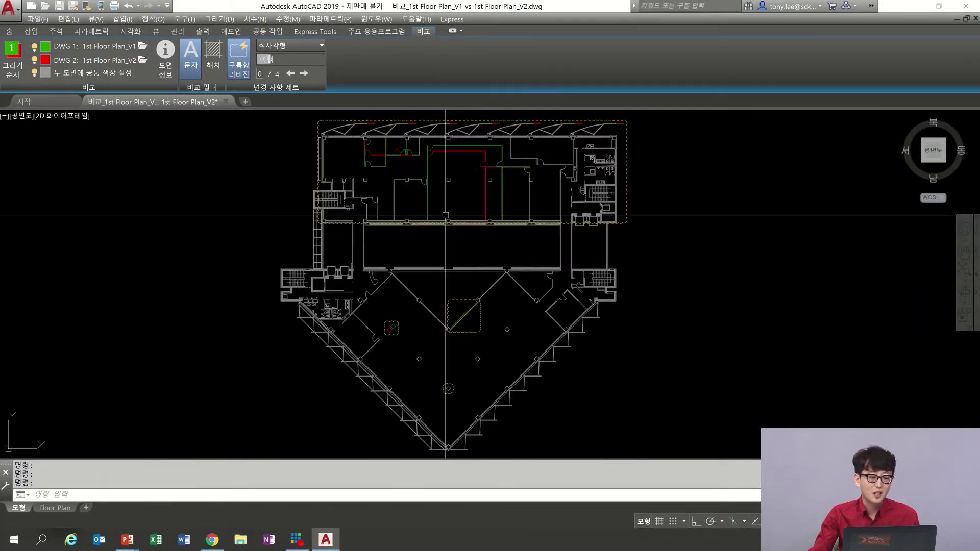
left_click(225, 102)
left_click(531, 297)
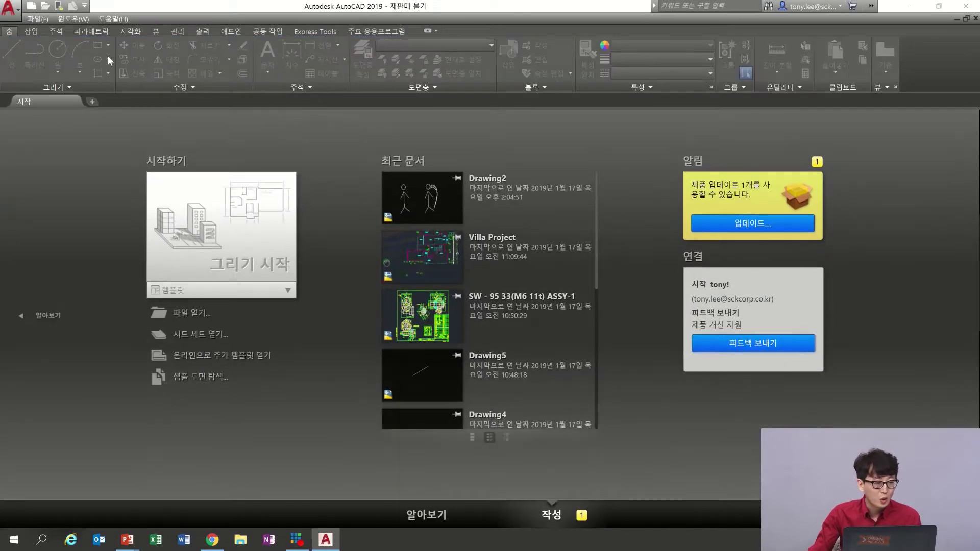
- Open Villa Project.dwg from the AutoCAD 2019 Launch Demo (KR) folder inside 20190117_AutoCAD_웨비나
left_click(45, 7)
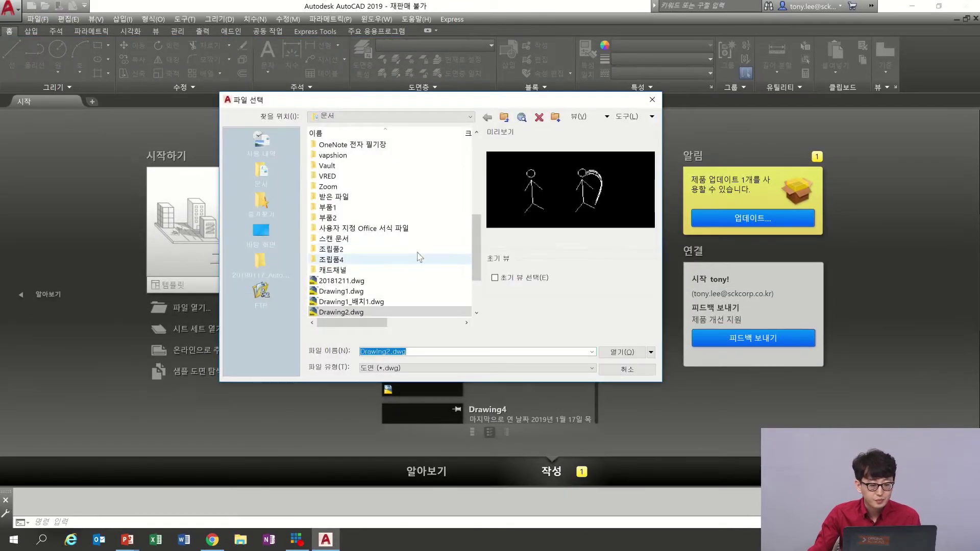
scroll(329, 225, "down", 2)
left_click(259, 263)
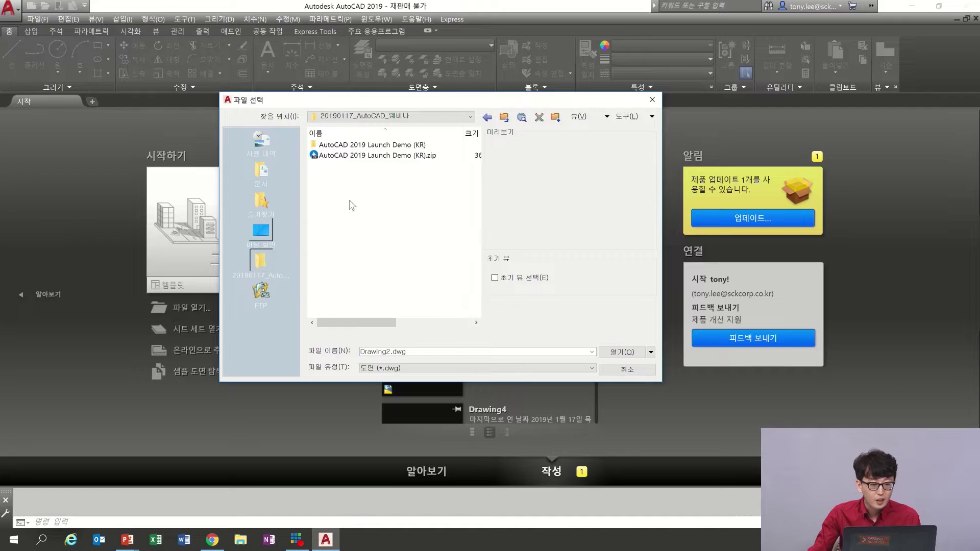
double_click(382, 147)
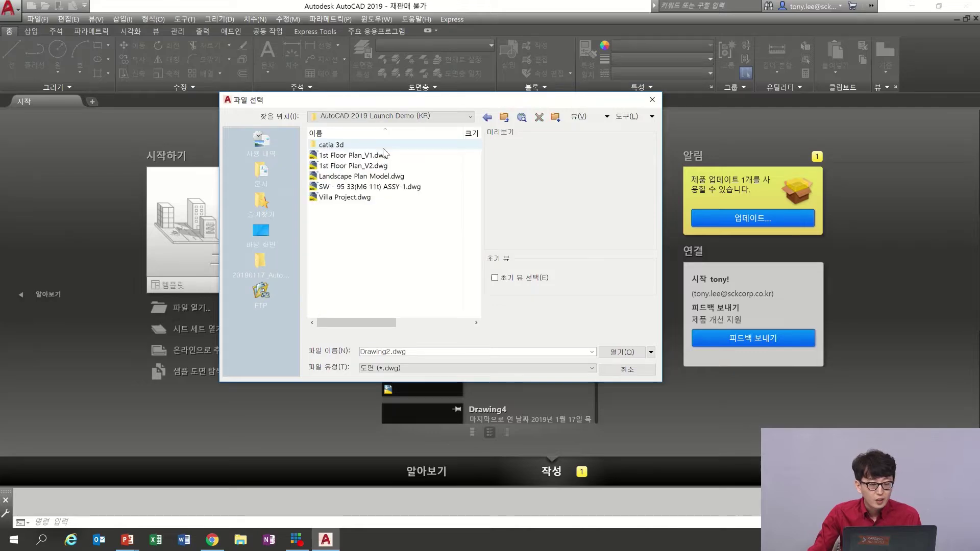
left_click(352, 199)
left_click(622, 352)
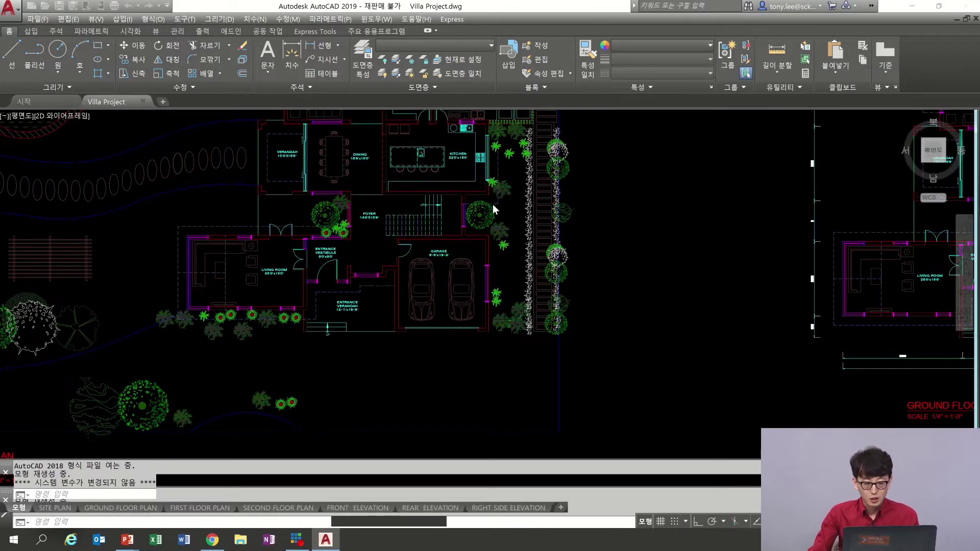
left_click(620, 180)
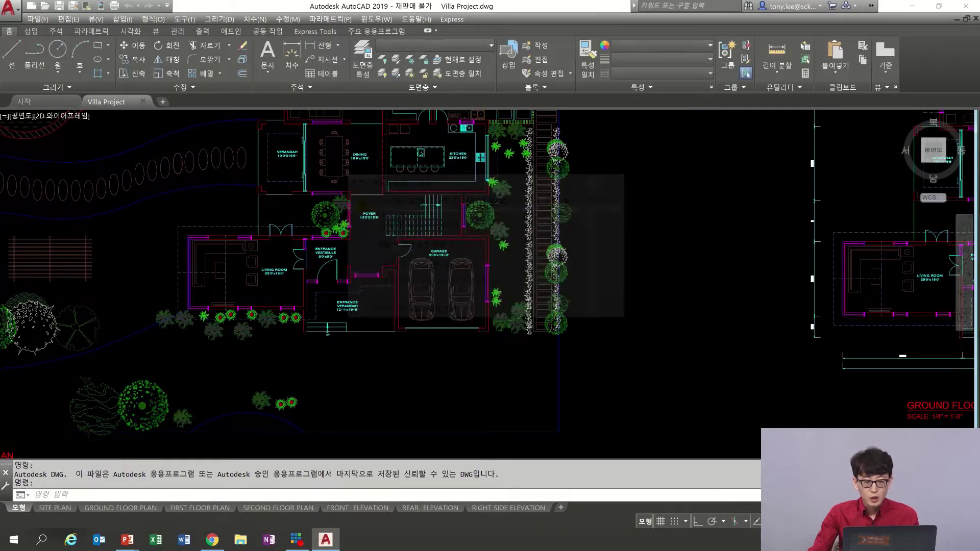
- Look over the villa drawing from the site plan across to the second floor plan
scroll(474, 263, "down", 5)
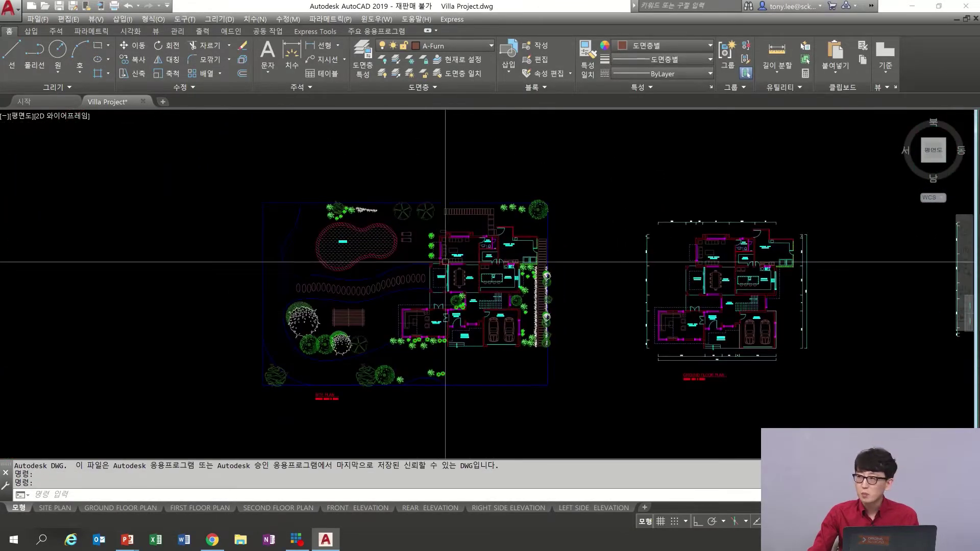
scroll(438, 266, "up", 4)
scroll(439, 286, "down", 2)
scroll(439, 286, "up", 3)
scroll(439, 280, "down", 5)
mouse_move(531, 273)
middle_mouse_down()
mouse_move(324, 266)
mouse_move(358, 244)
mouse_move(475, 265)
middle_mouse_up()
middle_click_drag(359, 240, 159, 242)
middle_click_drag(605, 277, 240, 278)
middle_click_drag(584, 275, 325, 271)
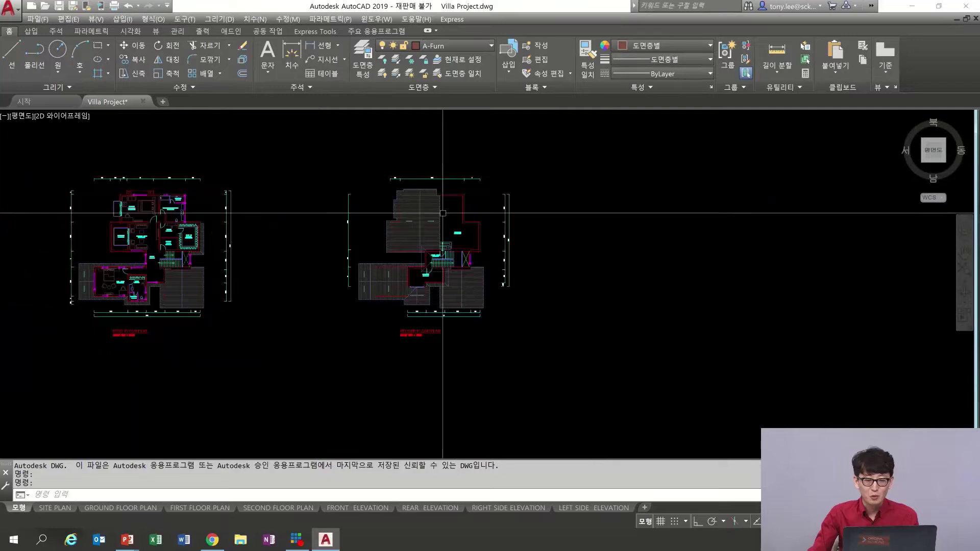
scroll(441, 213, "up", 2)
left_click(594, 149)
left_click(281, 385)
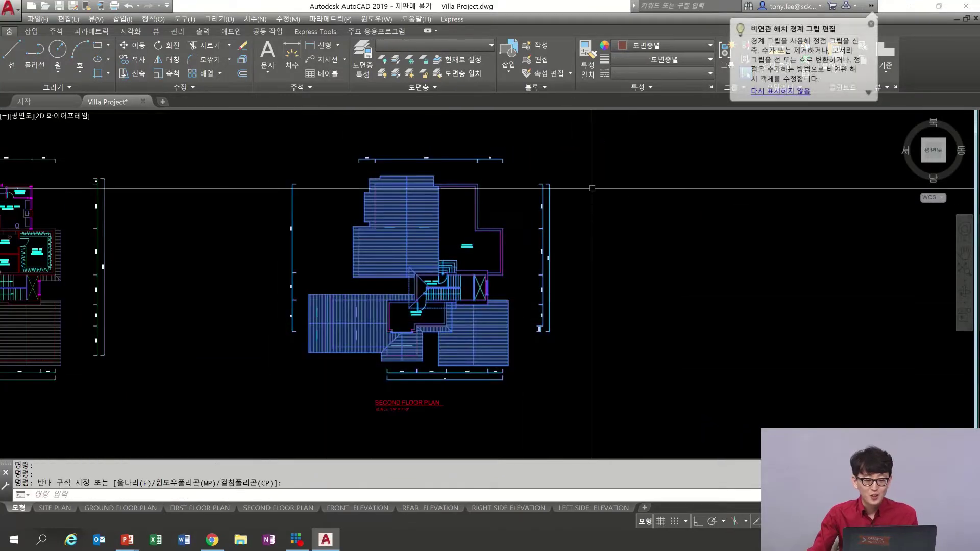
key("Escape")
left_click(563, 136)
left_click(401, 267)
key("Escape")
key("Escape")
key("Escape")
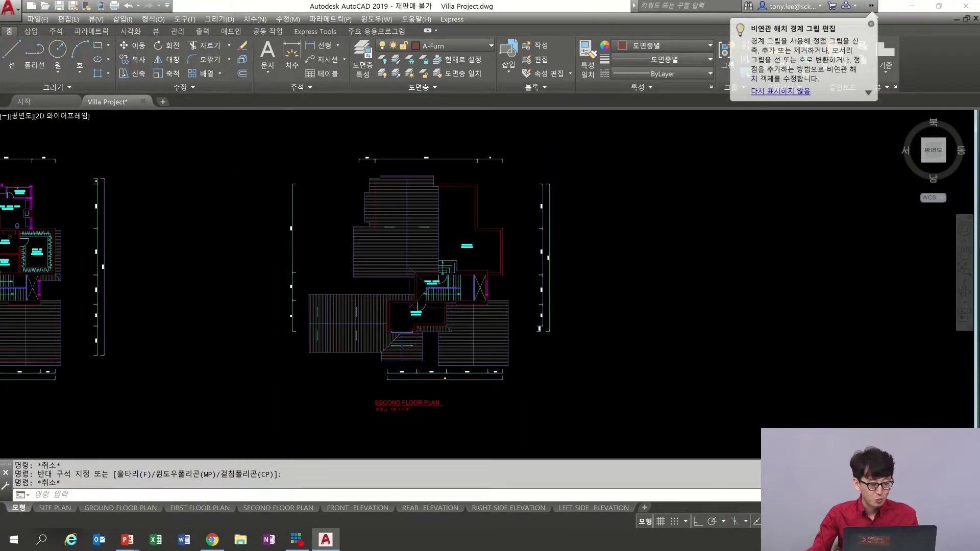
- Frame the SECOND FLOOR PLAN with a zoom window, and return to an overview of the plans
type("z")
key("Return")
left_click(301, 405)
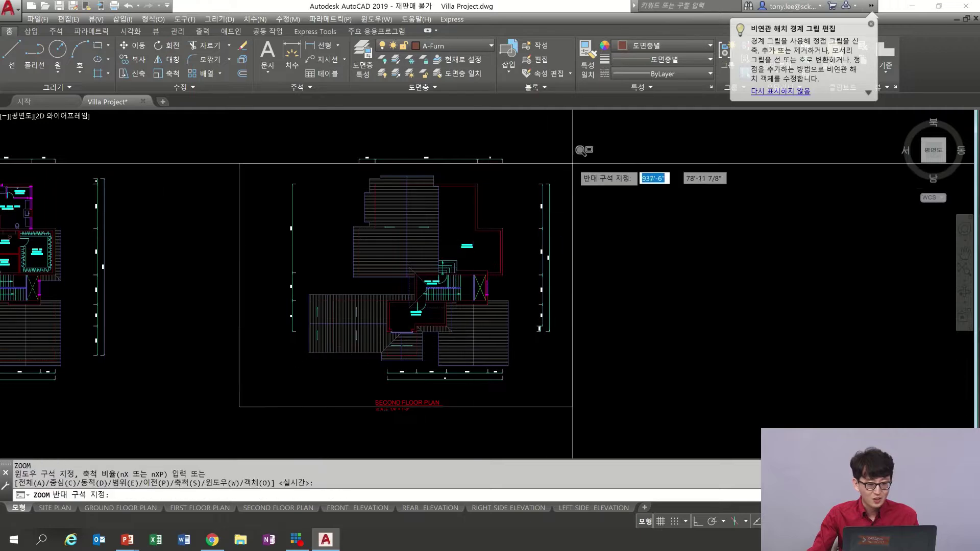
left_click(574, 143)
middle_click_drag(409, 262, 594, 274)
scroll(594, 274, "down", 4)
- Frame the first floor plan with a zoom window, and go back to the plans beside it
type("z")
key("Return")
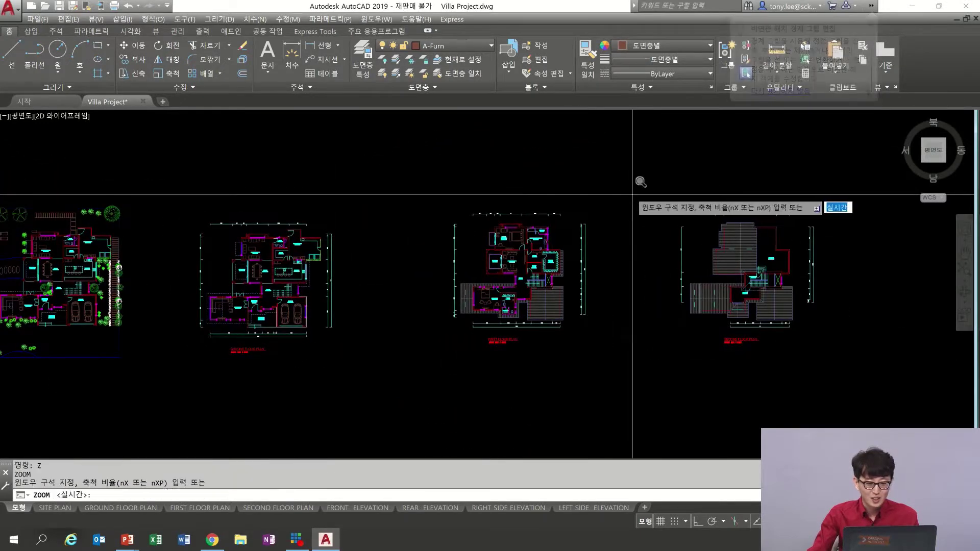
left_click(636, 183)
left_click(449, 388)
scroll(391, 258, "down", 3)
middle_click_drag(150, 254, 520, 258)
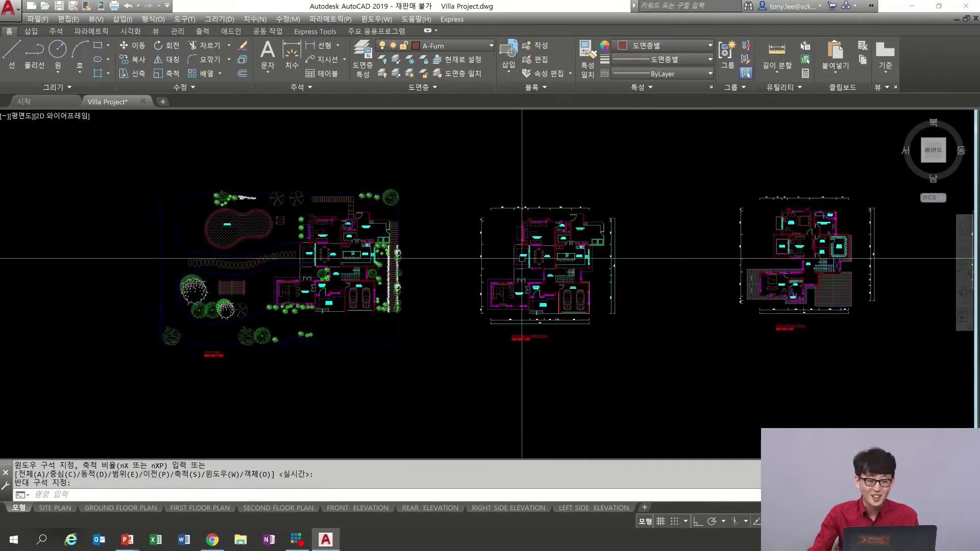
- Magnify a small area of the site plan near the pool with a zoom window
scroll(251, 254, "up", 4)
middle_click_drag(251, 254, 459, 284)
type("z")
key("Return")
left_click(526, 192)
left_click(586, 233)
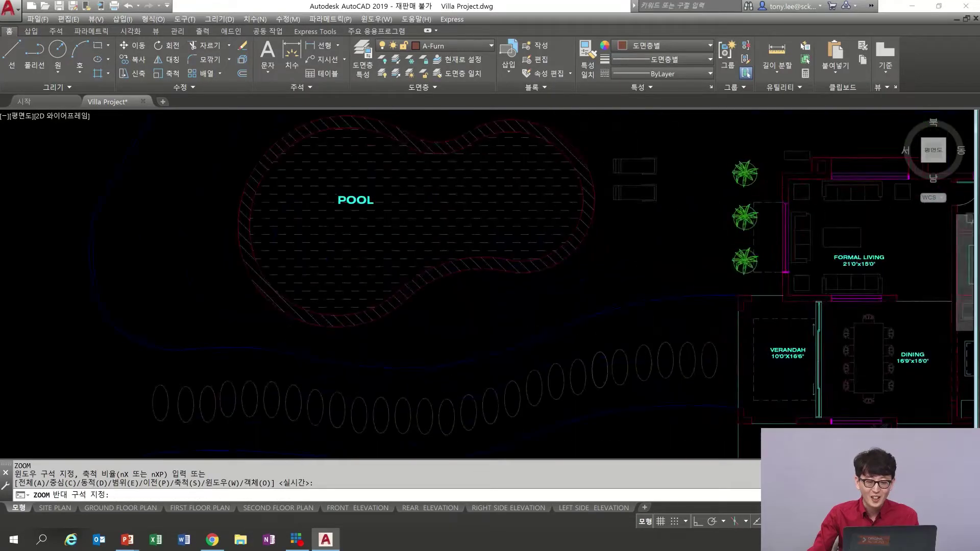
- Bring the villa on the site plan and the ground floor plan into view side by side
scroll(333, 256, "down", 5)
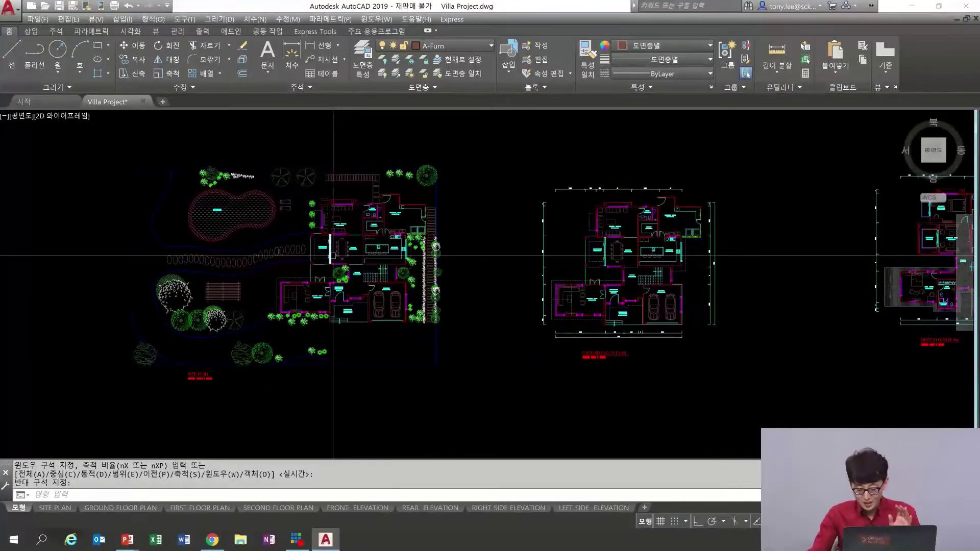
mouse_move(516, 237)
middle_mouse_down()
mouse_move(294, 235)
mouse_move(528, 232)
middle_mouse_up()
scroll(527, 232, "up", 3)
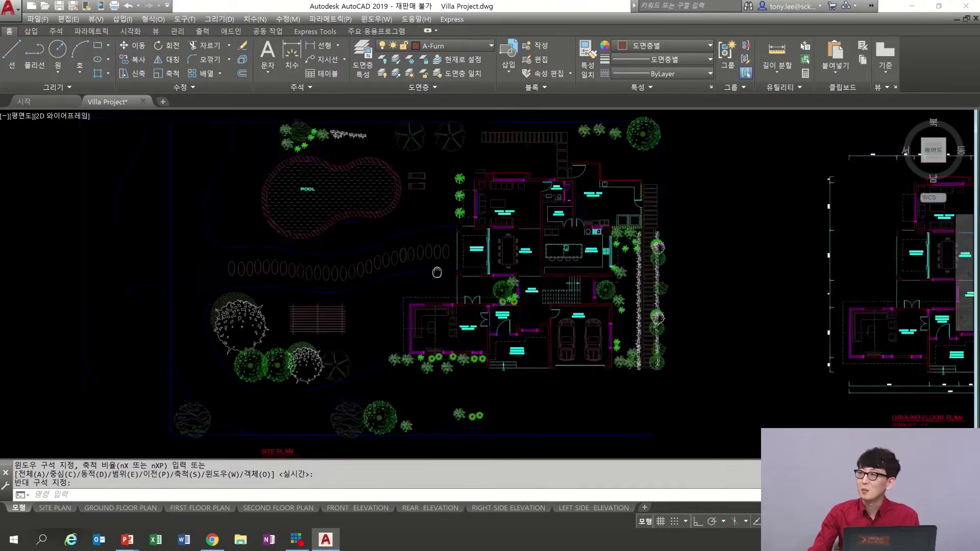
mouse_move(572, 267)
middle_mouse_down()
mouse_move(243, 234)
mouse_move(417, 230)
mouse_move(340, 230)
middle_mouse_up()
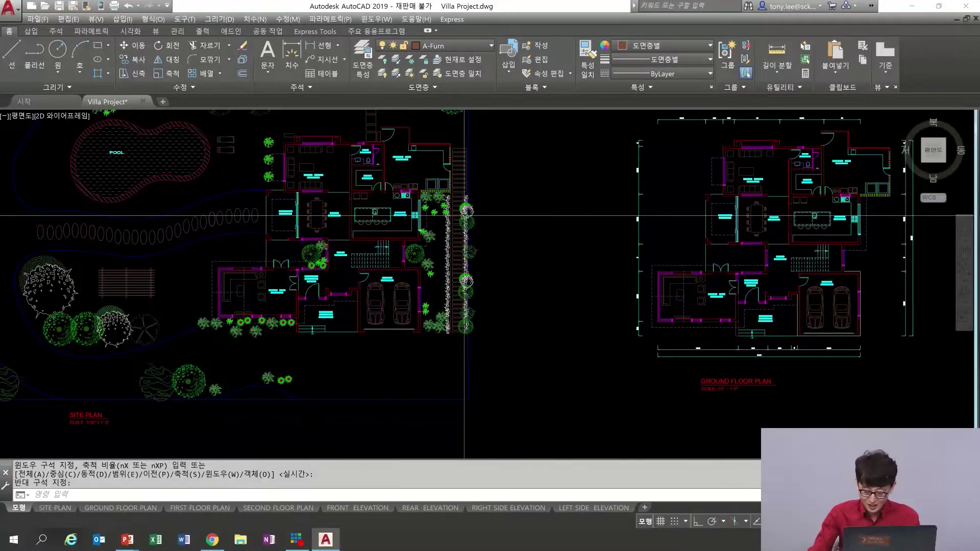
middle_click_drag(620, 216, 523, 237)
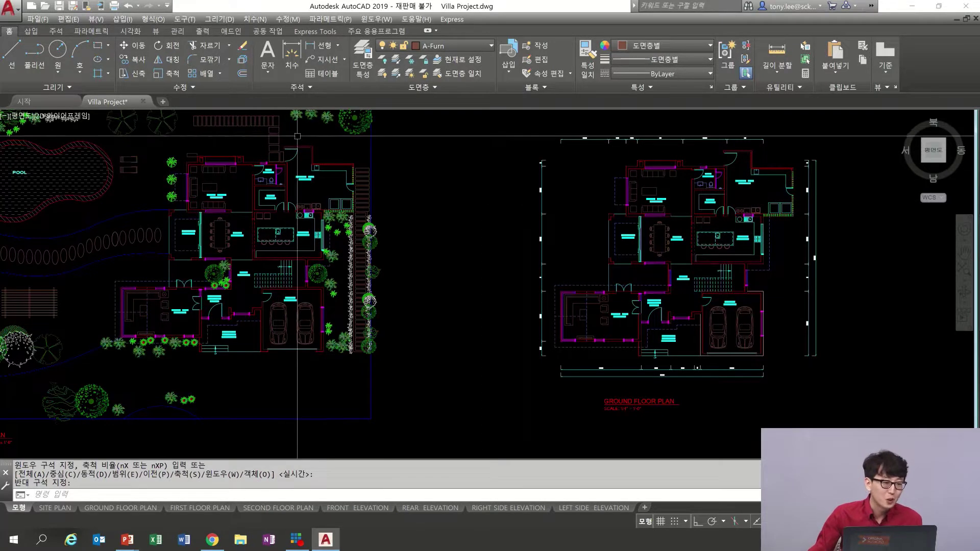
- Turn off the UCS icon, ViewCube, navigation bar, file tabs and layout tabs to enlarge the drawing area
left_click(160, 30)
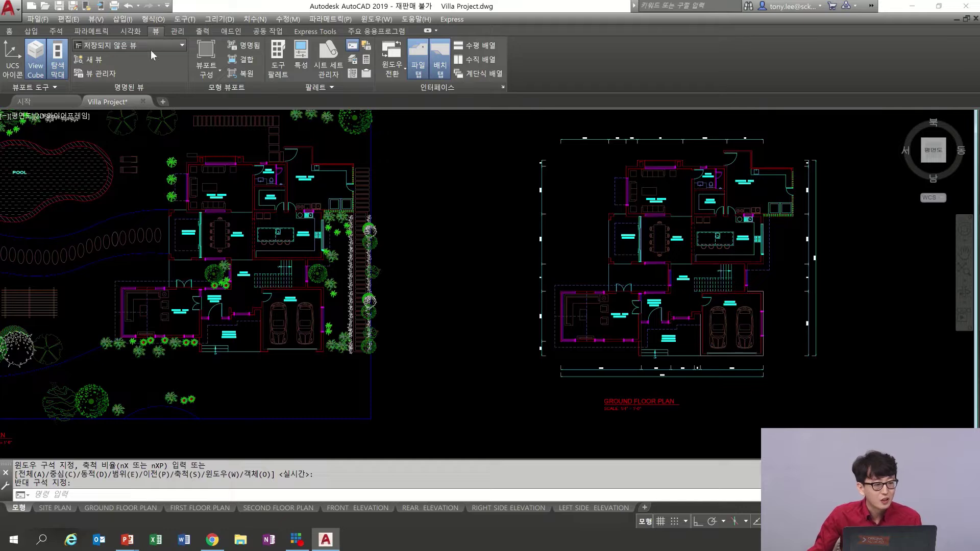
left_click(16, 70)
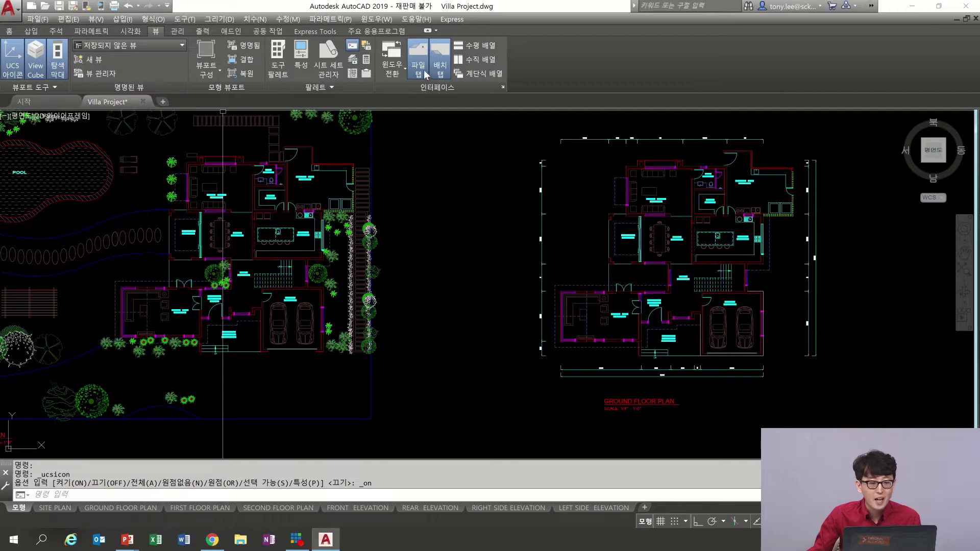
left_click(9, 71)
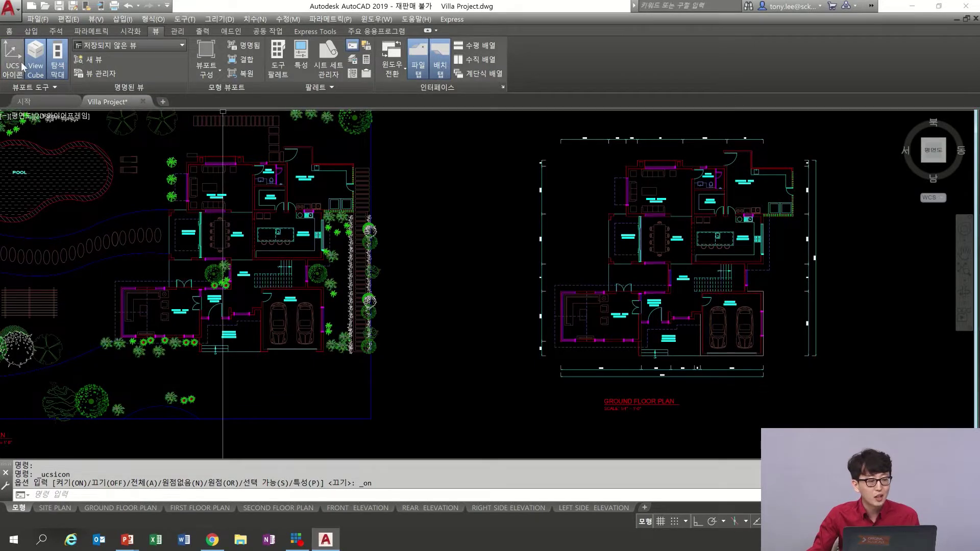
left_click(37, 58)
left_click(64, 57)
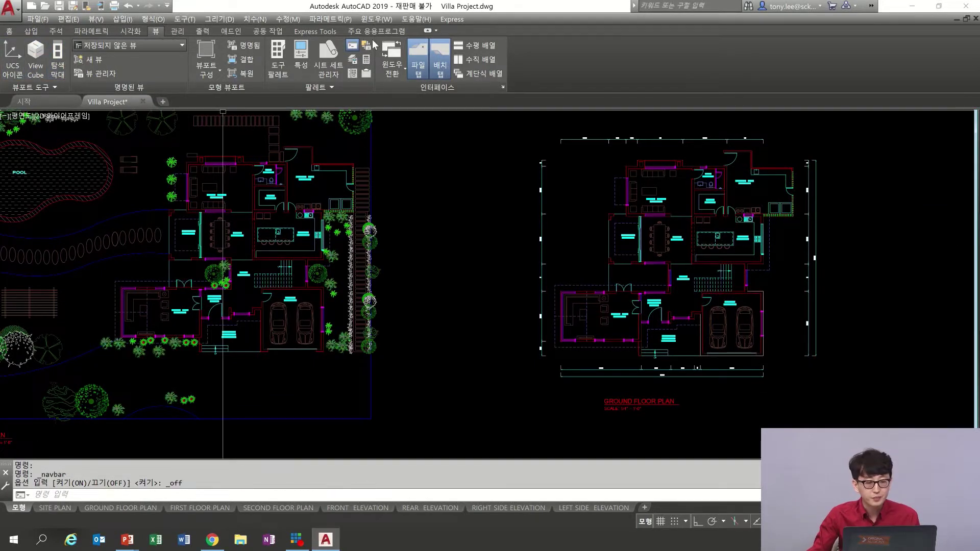
left_click(415, 58)
left_click(442, 56)
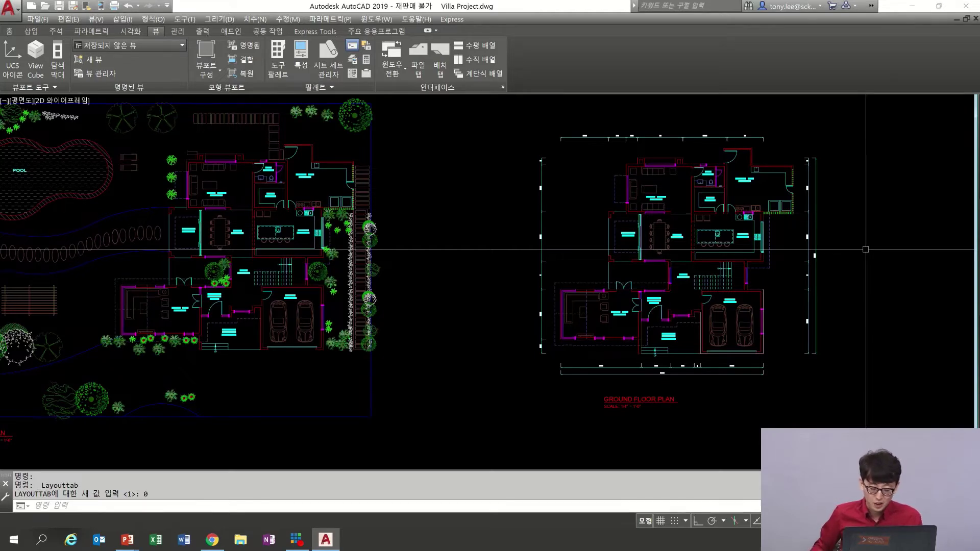
- Maximize the drawing area with Clean Screen and look over the ground, first and second floor plans
key("ctrl+0")
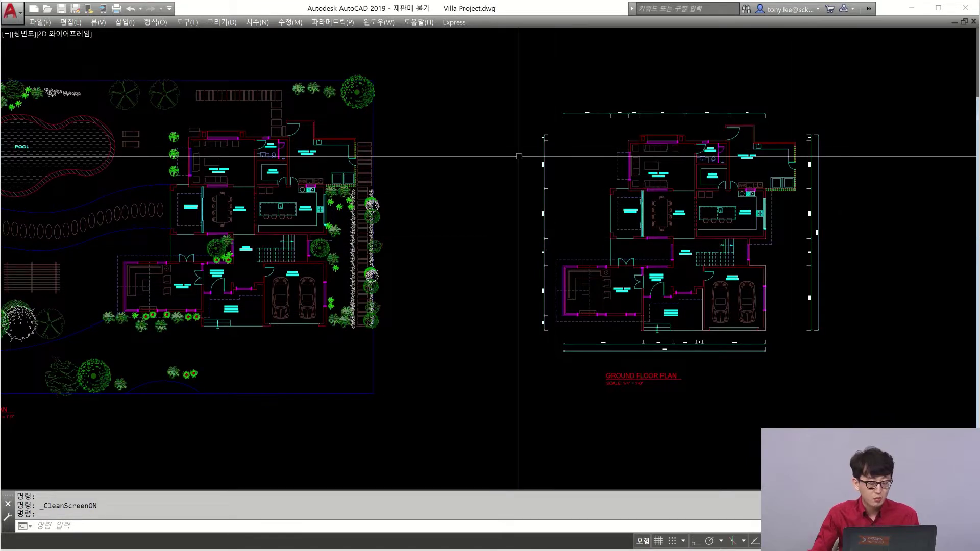
middle_click_drag(490, 169, 525, 183)
scroll(486, 152, "down", 2)
middle_click_drag(486, 152, 538, 181)
scroll(521, 169, "up", 2)
middle_click_drag(611, 207, 367, 168)
middle_click_drag(613, 188, 416, 176)
middle_click_drag(542, 178, 387, 176)
scroll(480, 176, "down", 2)
middle_click_drag(485, 179, 313, 247)
scroll(471, 280, "up", 2)
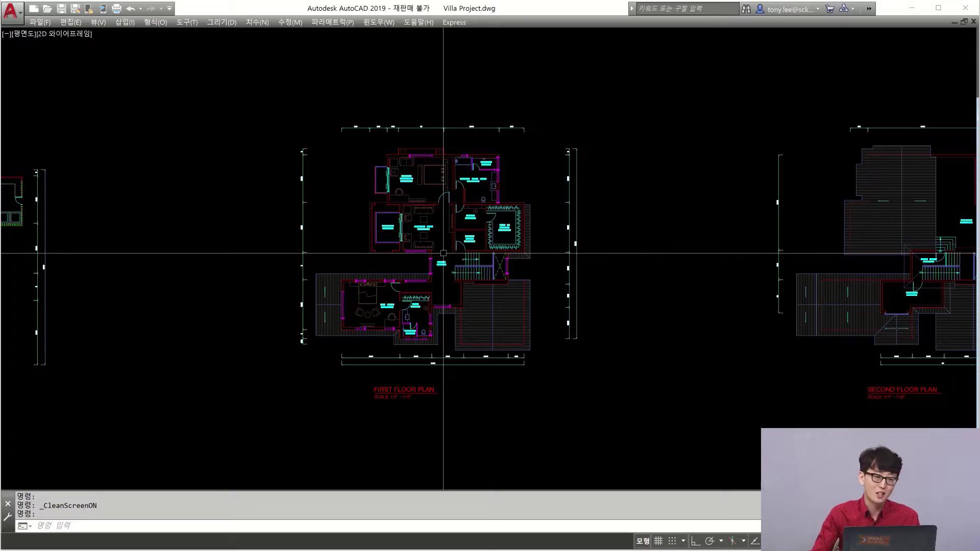
middle_click_drag(120, 239, 427, 238)
middle_click_drag(309, 238, 611, 237)
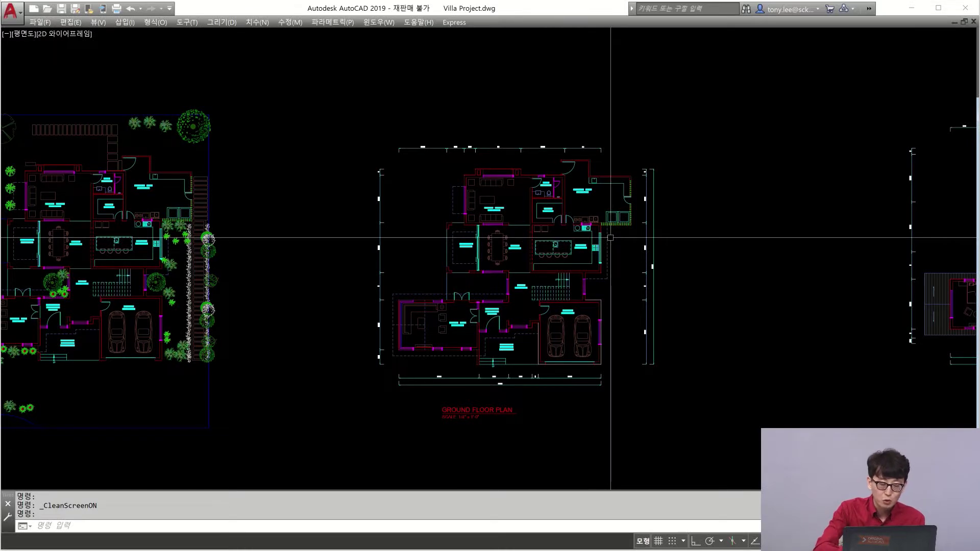
- Leave Clean Screen and turn the UCS icon, ViewCube, navigation bar, file tabs and layout tabs back on
key("ctrl+0")
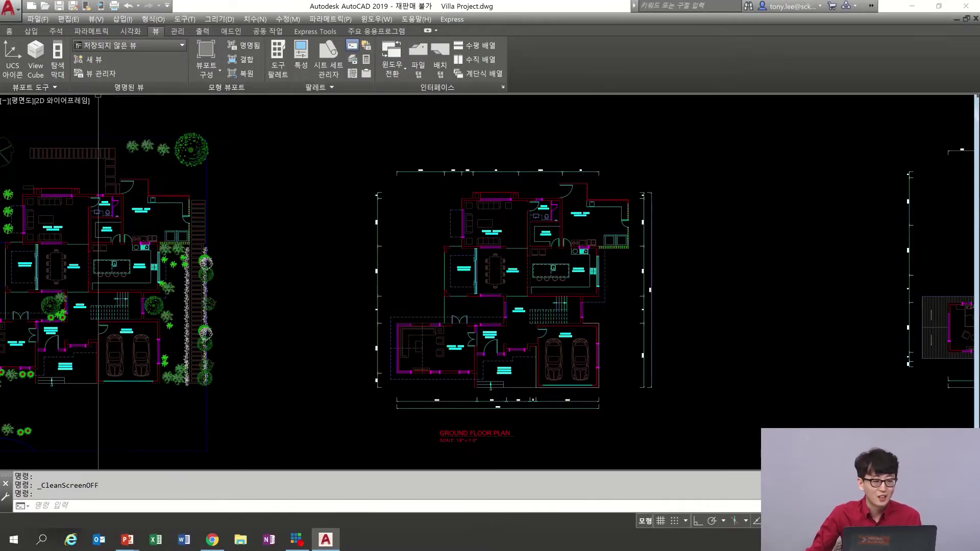
left_click(12, 59)
left_click(36, 59)
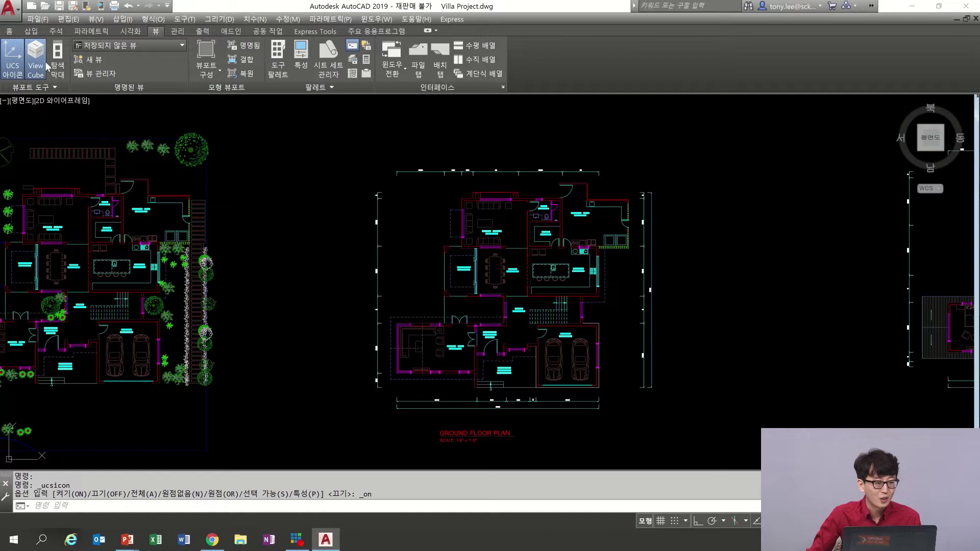
left_click(58, 59)
left_click(418, 58)
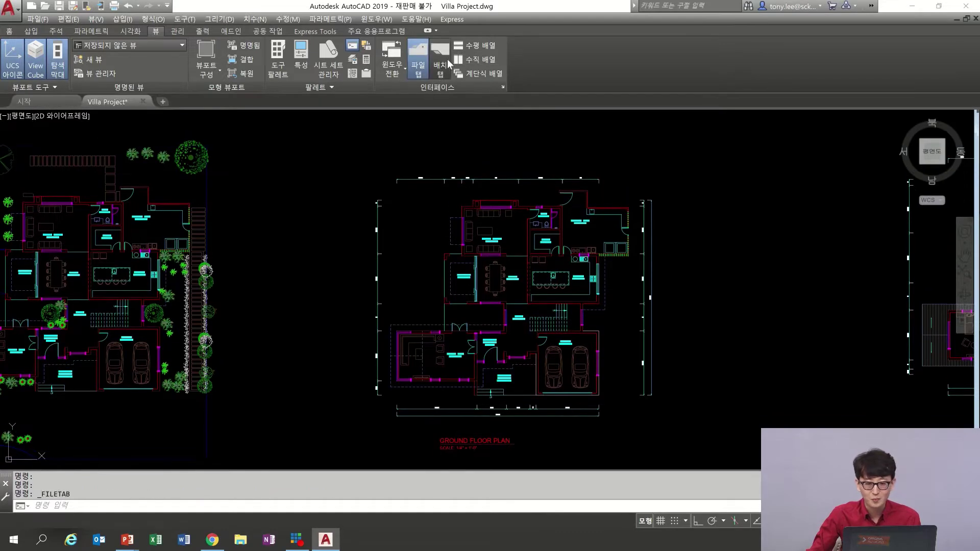
left_click(447, 59)
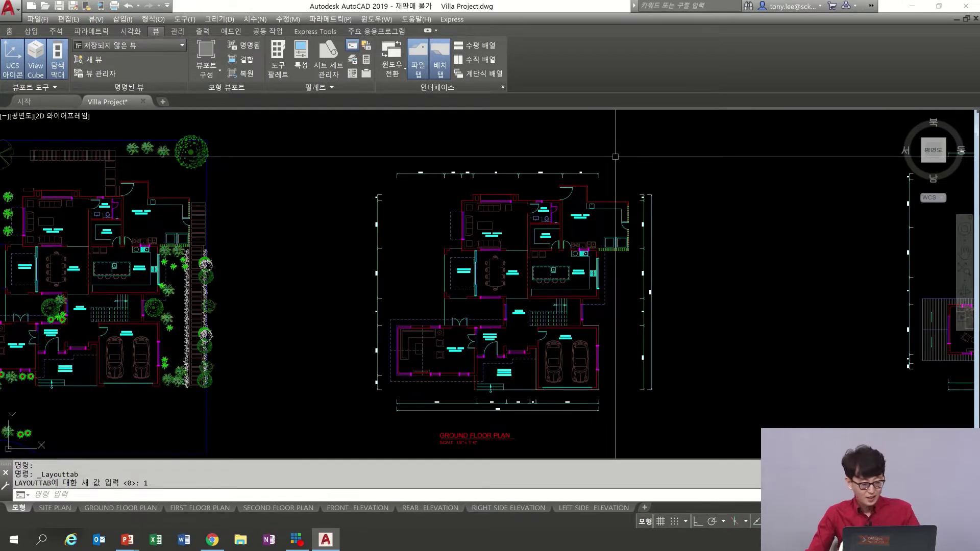
- Switch to the slide presentation and advance to the slide about Array and ArrayClassic
key("alt+Tab")
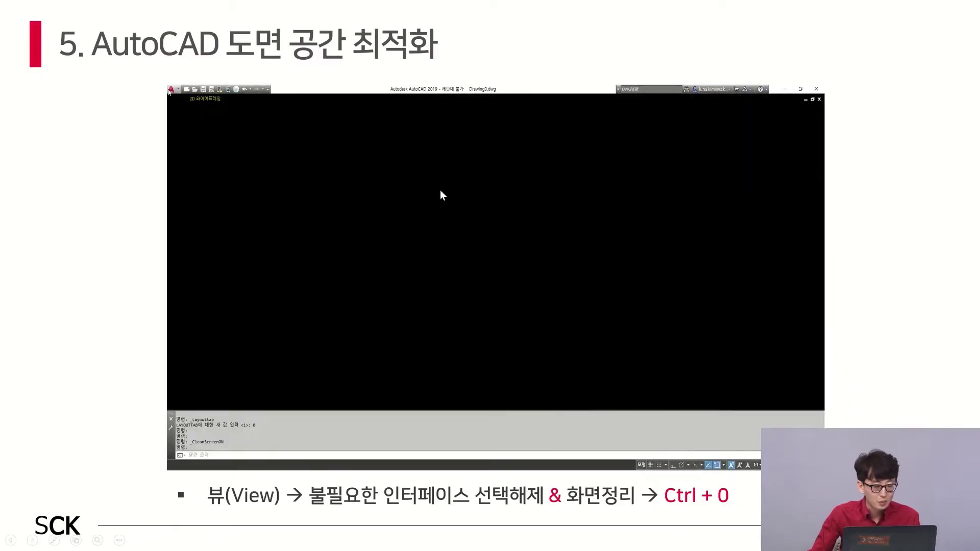
key("Right")
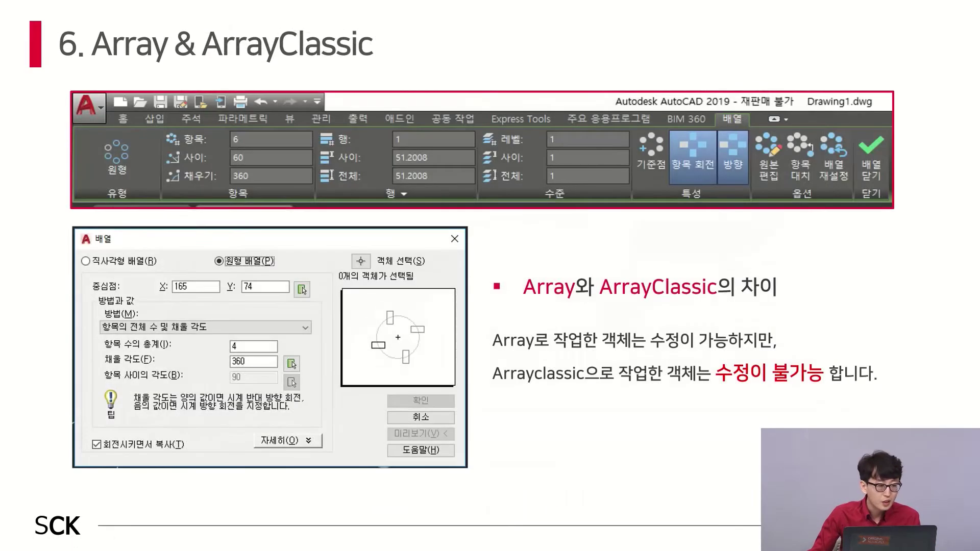
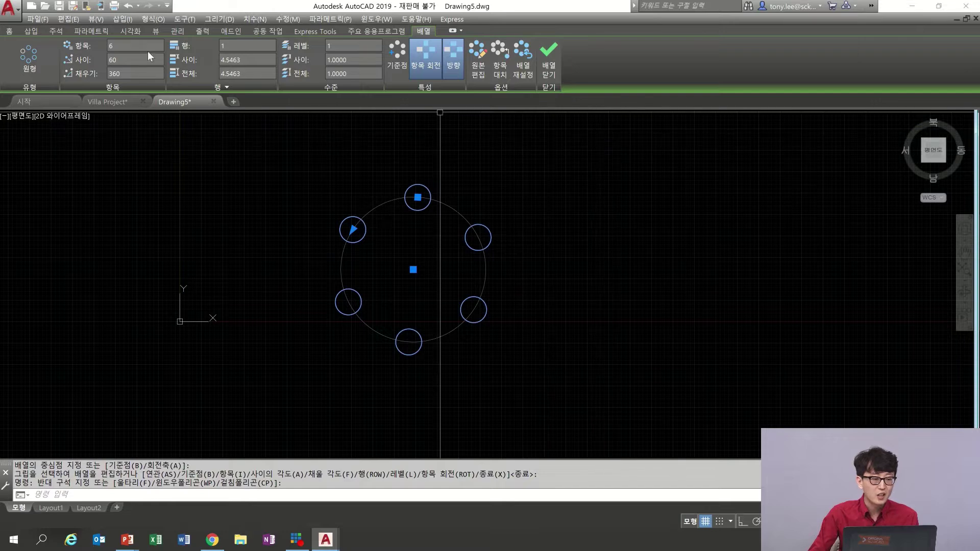
- Set the number of items in the polar array of circles to 8 and close array editing
left_click(144, 47)
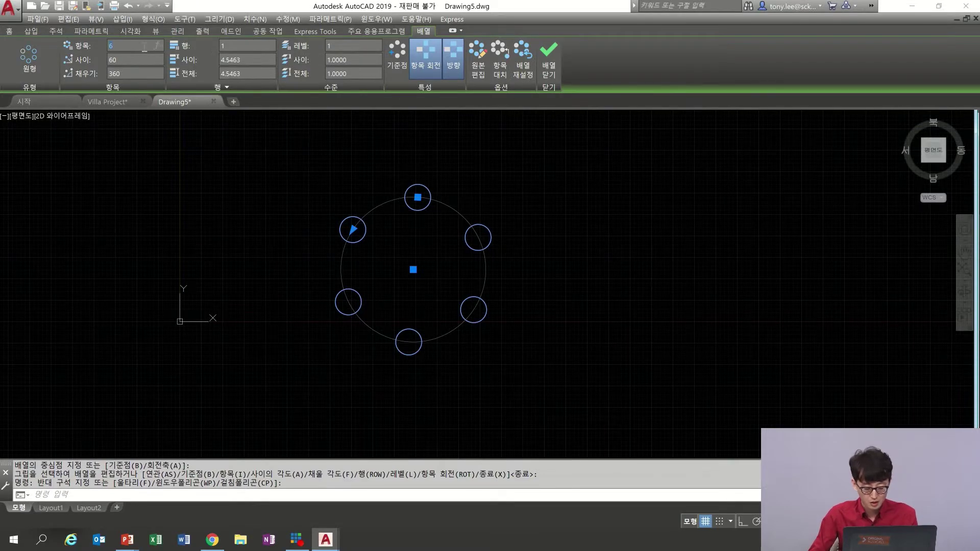
left_click(554, 62)
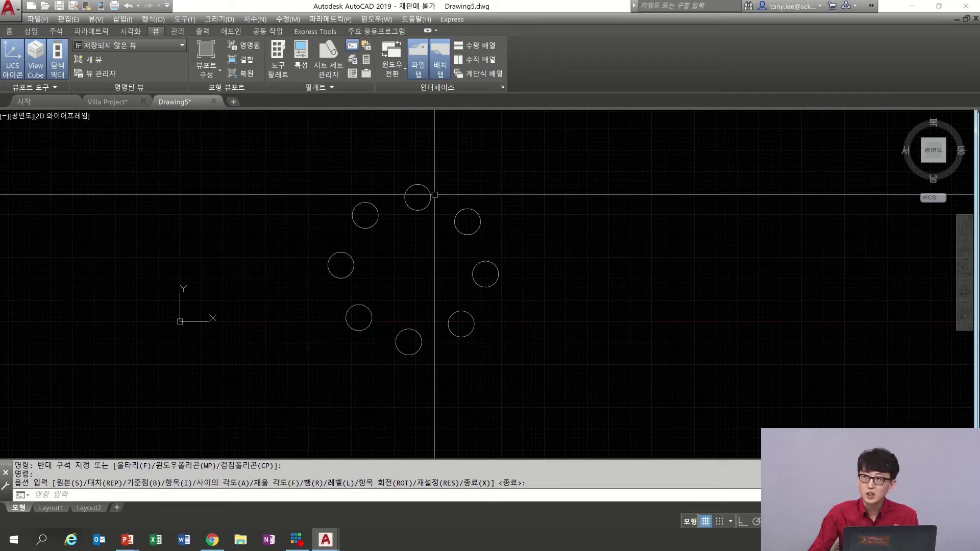
- Draw a small circle in the empty space beside the polar array, similar in size to the arrayed circles
middle_click_drag(715, 258, 565, 241)
type("c")
key("space")
left_click(514, 188)
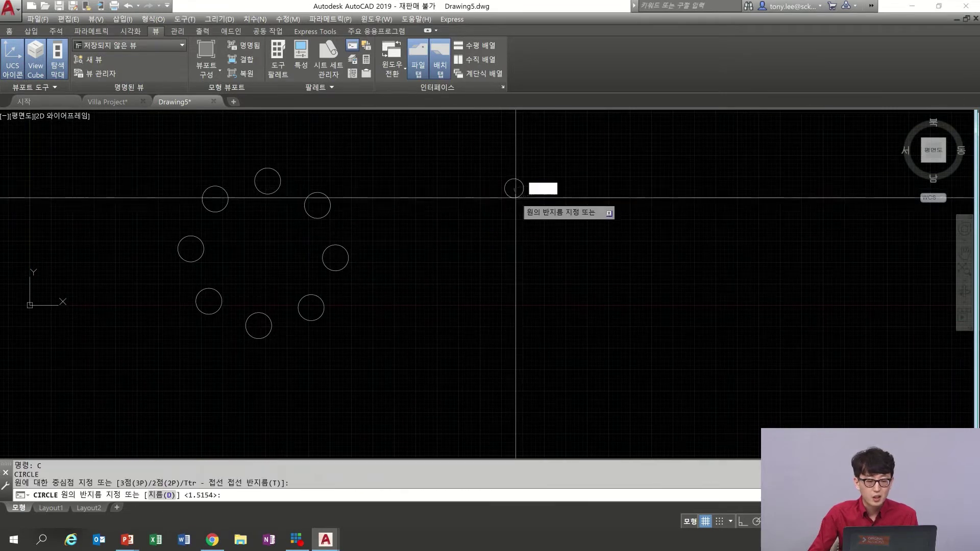
left_click(520, 199)
- Start ArrayClassic, choose a polar array and pick its center point below the new circle
type("arr")
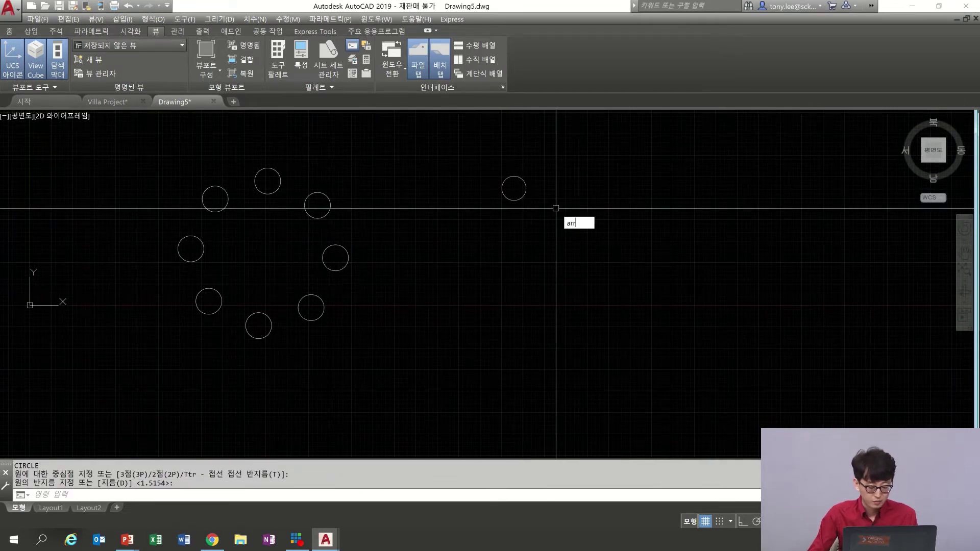
type("rayc")
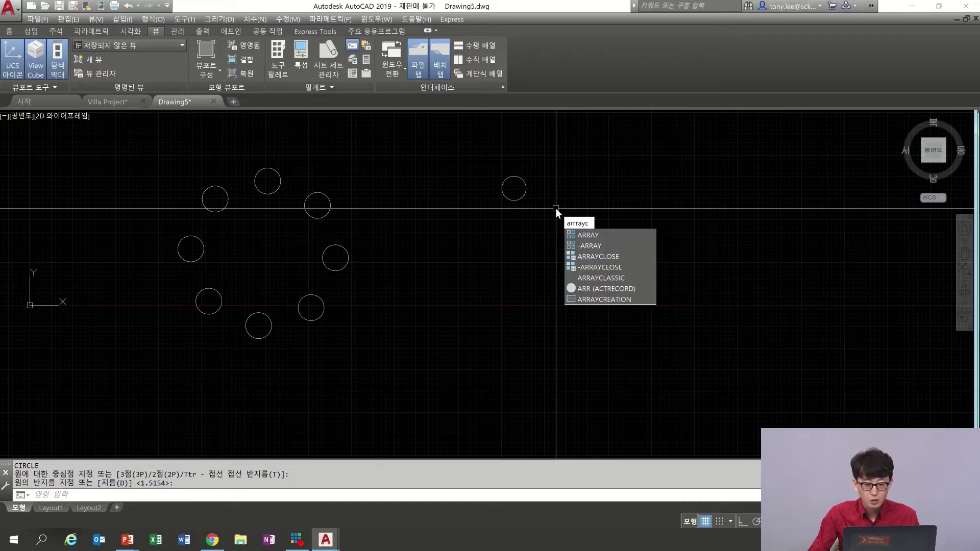
left_click(601, 278)
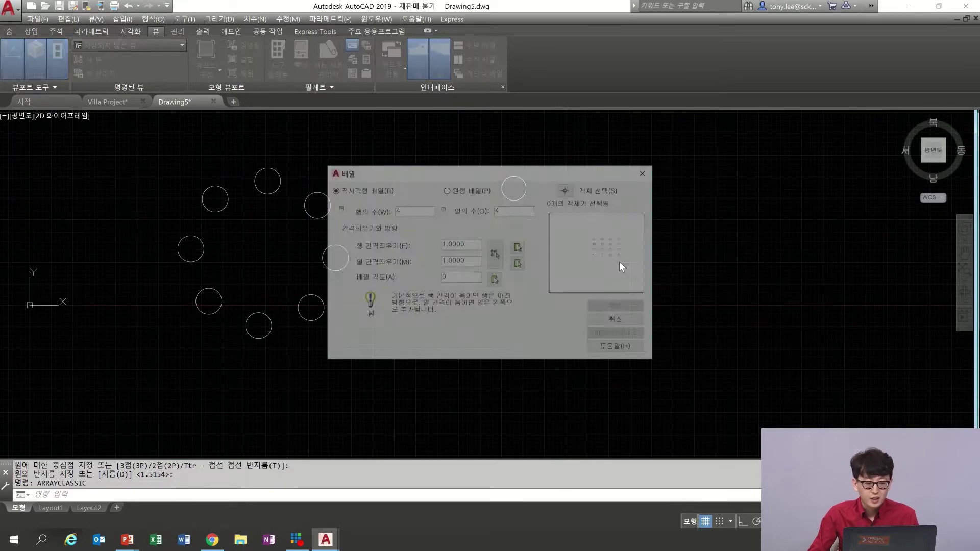
left_click(455, 192)
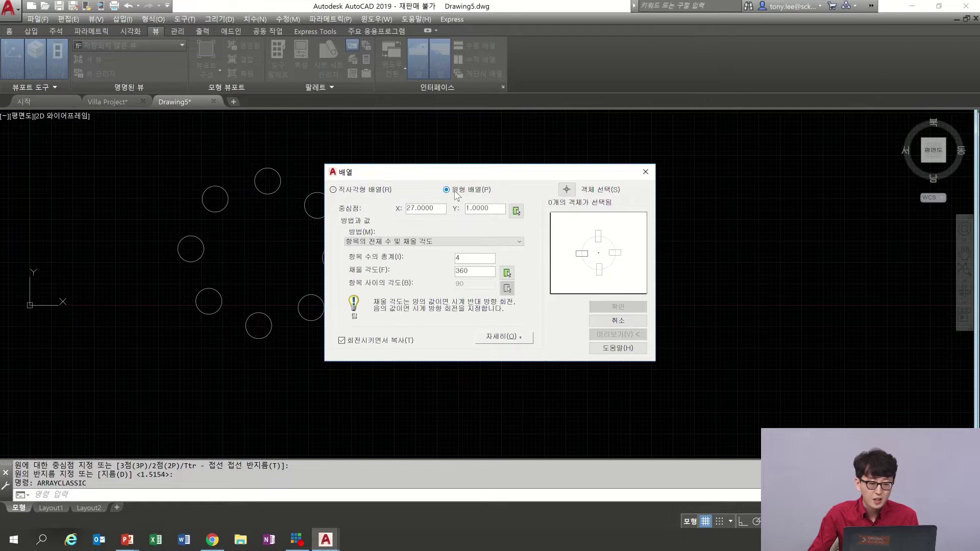
left_click(516, 211)
left_click(512, 258)
- Select the new circle as the source object and create the polar array with 6 items over 360 degrees
left_click(567, 193)
left_click(544, 178)
left_click(473, 220)
key("Return")
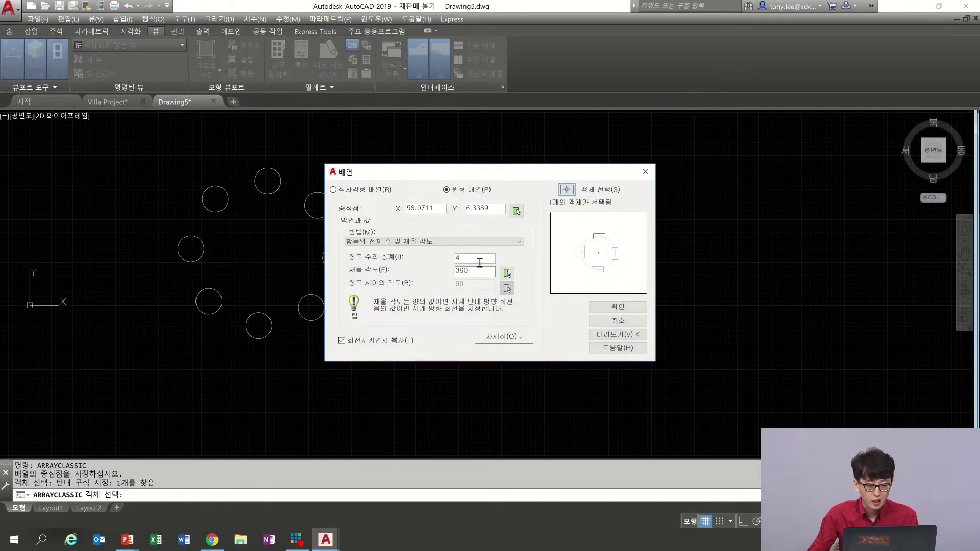
left_click(612, 306)
- Select circles of the ArrayClassic result one by one to check whether they are separate objects
left_click(542, 158)
left_click(499, 188)
left_click(594, 209)
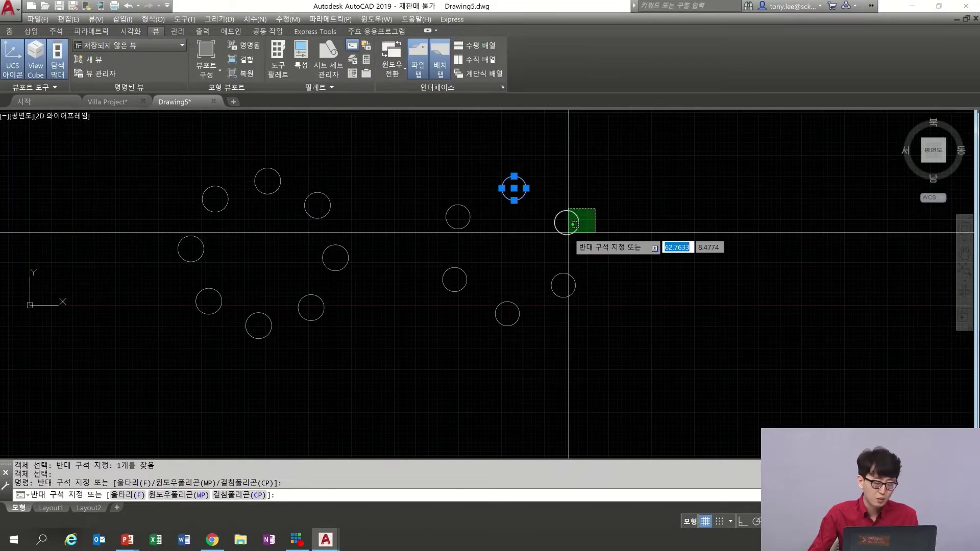
left_click(567, 234)
key("Escape")
left_click(598, 272)
left_click(549, 306)
key("Escape")
left_click(537, 285)
left_click(499, 324)
key("Escape")
mouse_move(498, 323)
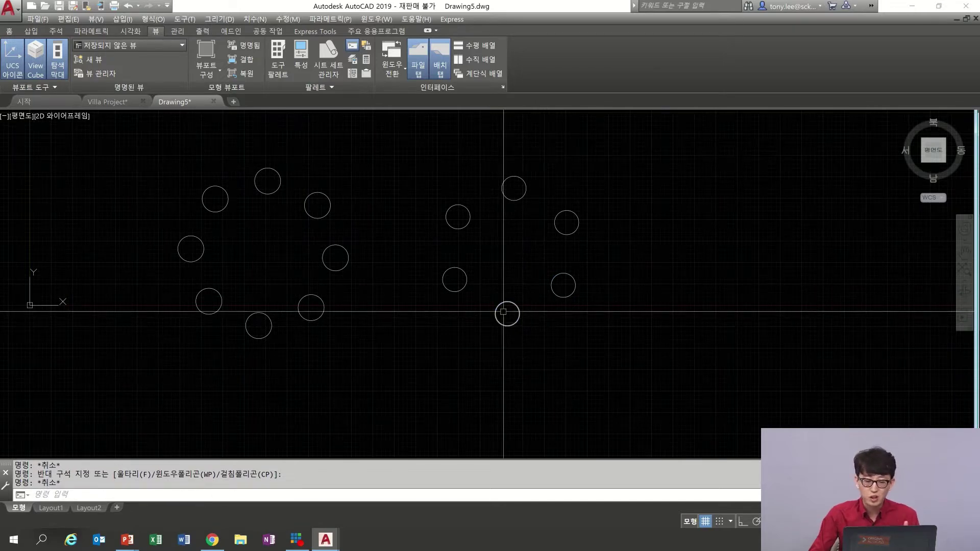
middle_click_drag(495, 226, 528, 228)
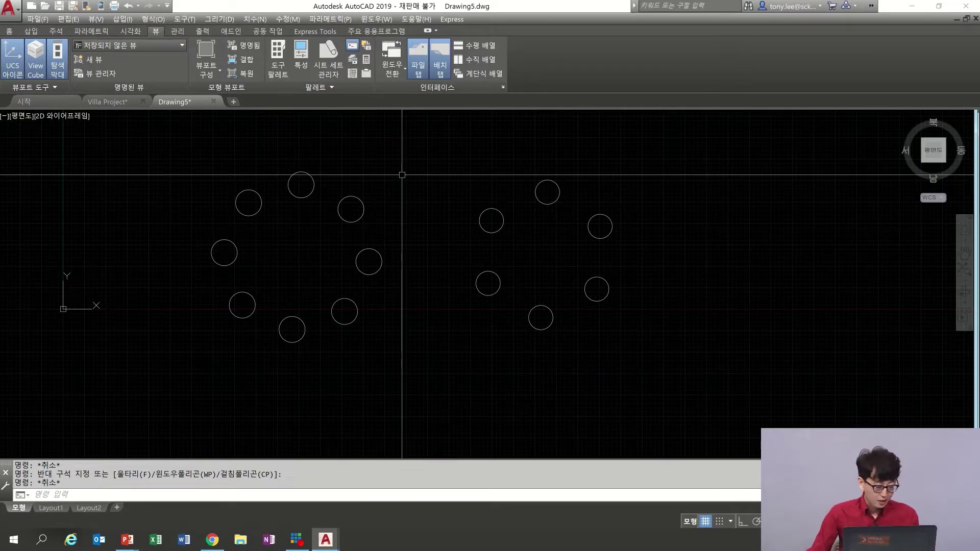
- Switch to the slide presentation and advance to the slide on the difference between Block and Group
key("alt+Tab")
key("alt+Tab")
key("alt+Tab")
key("Right")
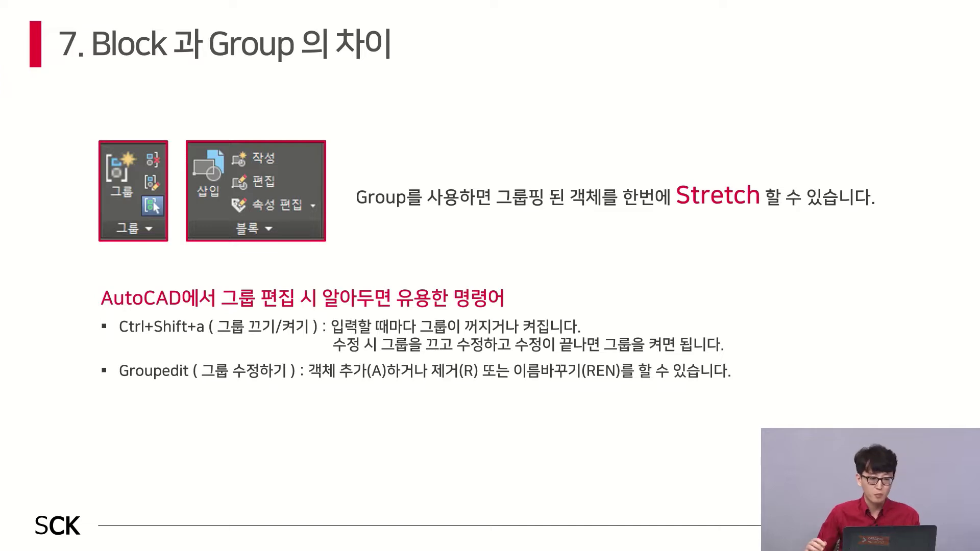
- Return to AutoCAD, close Drawing5 without saving and start a new drawing
key("alt+Tab")
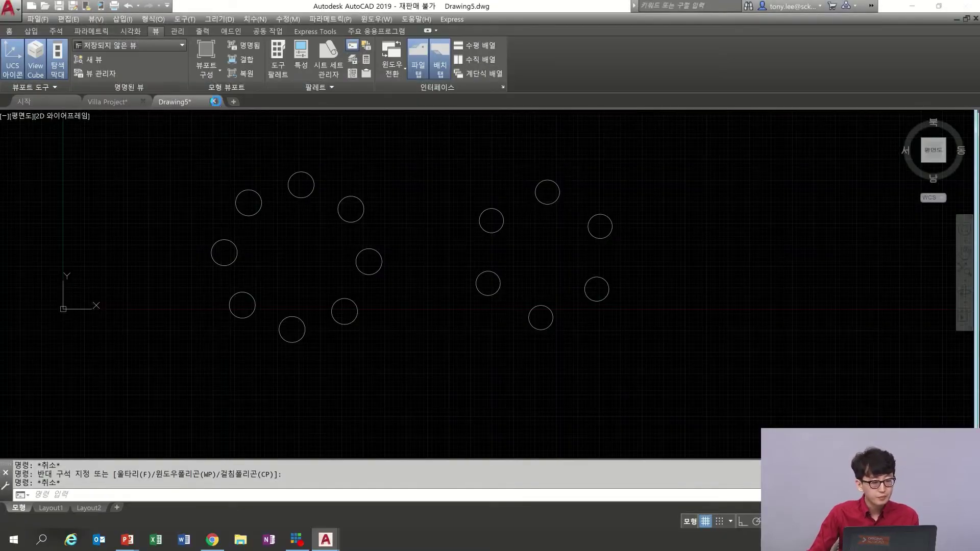
left_click(214, 102)
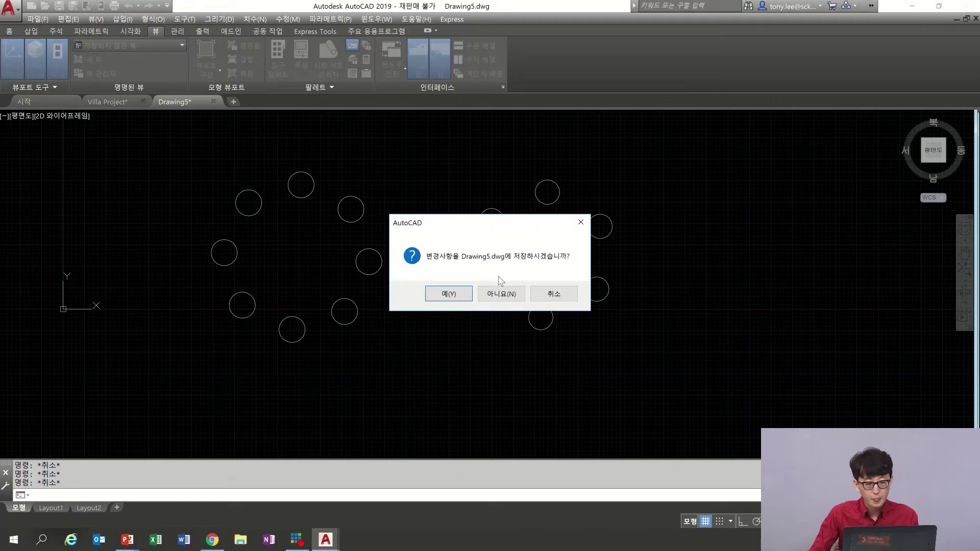
left_click(502, 292)
left_click(162, 102)
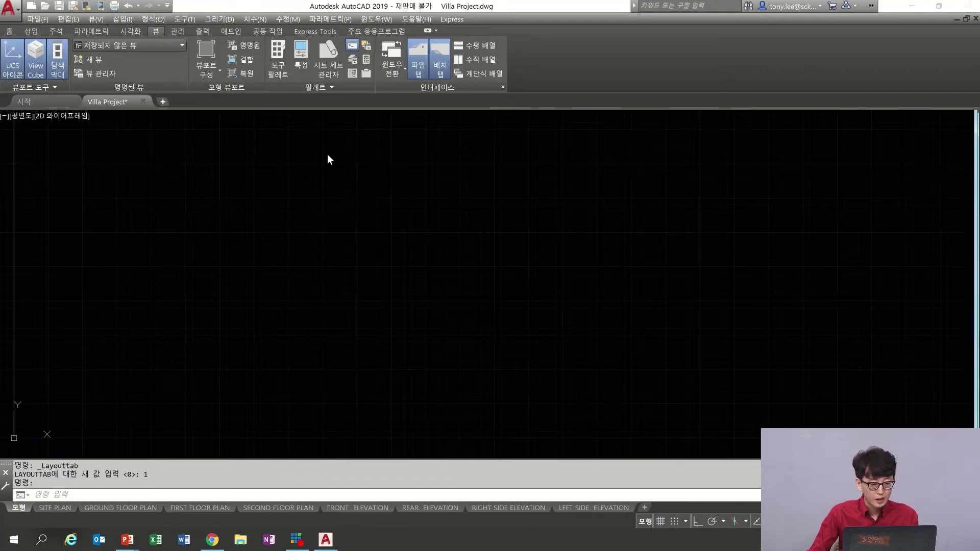
- Draw two upright rectangles side by side, the second starting midway down the first one's right edge
middle_click_drag(231, 256, 294, 249)
type("rec")
key("space")
left_click(281, 323)
left_click(342, 253)
key("space")
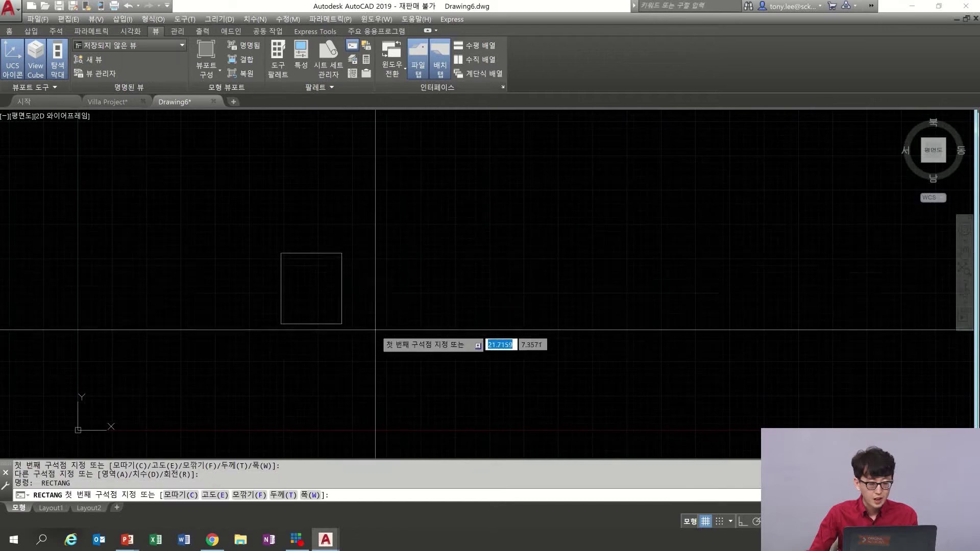
left_click(341, 289)
left_click(392, 361)
middle_click_drag(404, 298, 484, 283)
- Explode both rectangles into separate lines and select individual edges to check the result
type("x")
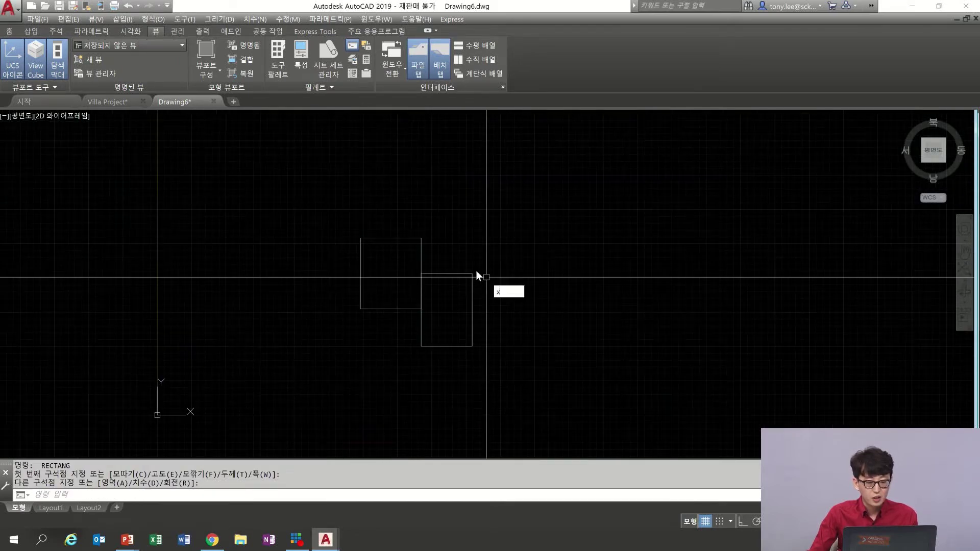
key("space")
left_click(485, 218)
left_click(365, 298)
left_click(390, 288)
key("Escape")
left_click(419, 255)
left_click(438, 299)
key("Escape")
key("Escape")
key("Escape")
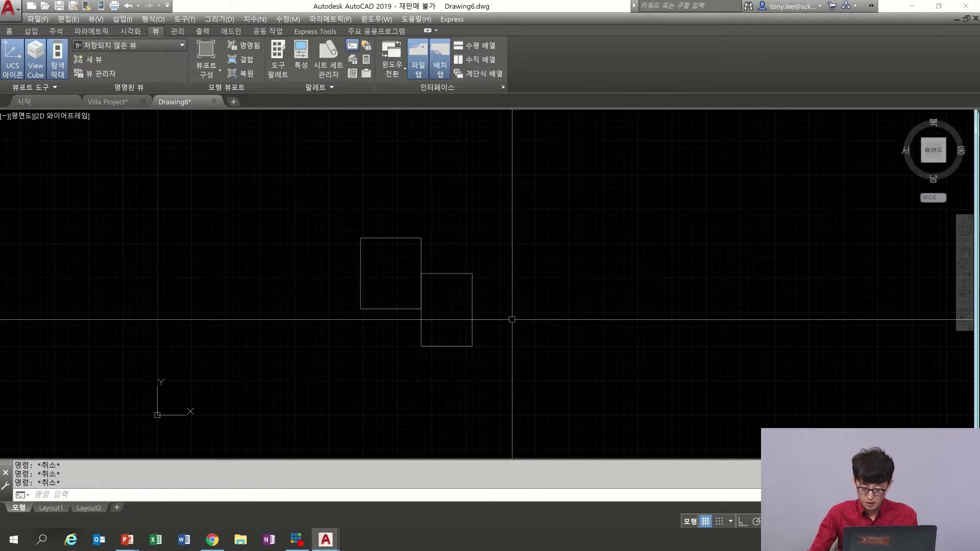
- Group the lines of the upper-left rectangle under the name g1
scroll(392, 284, "up", 2)
left_click(9, 32)
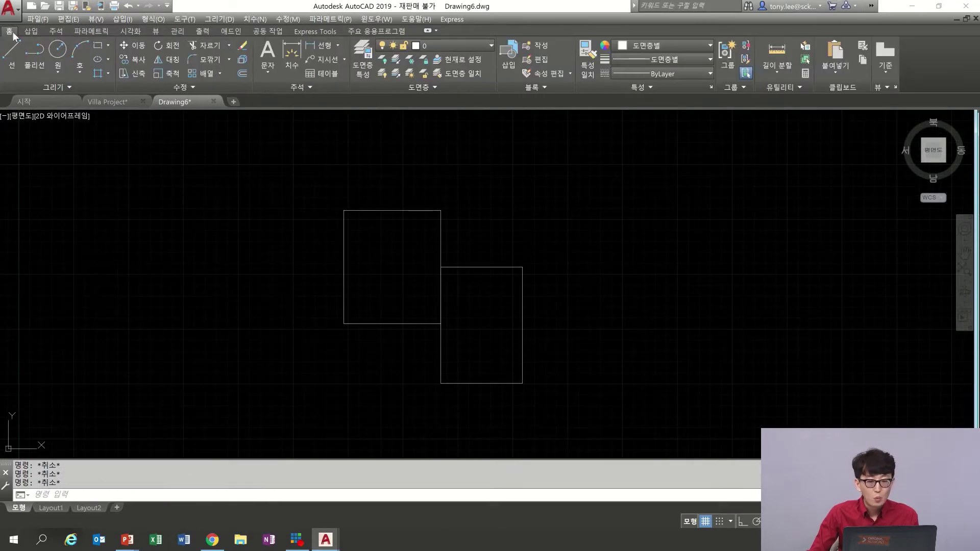
left_click(727, 59)
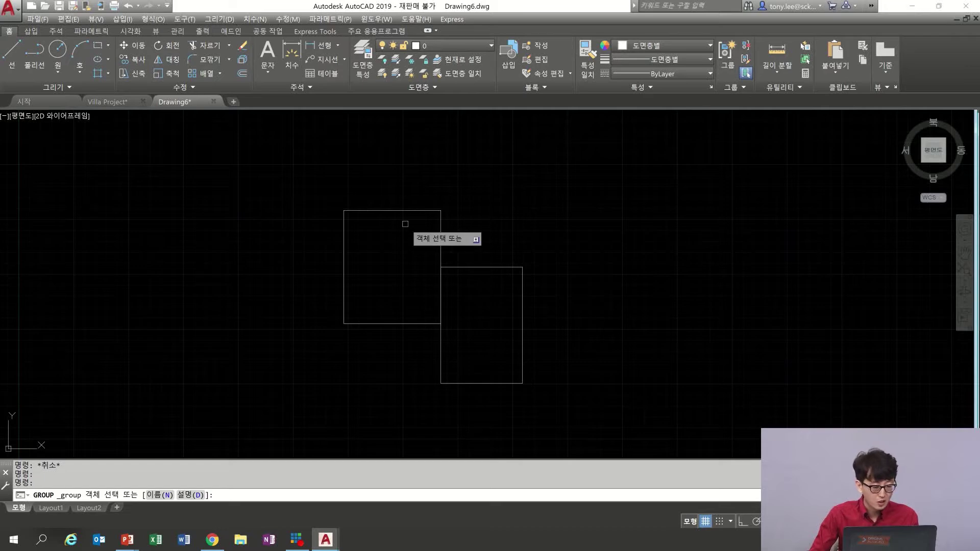
type("n")
key("Return")
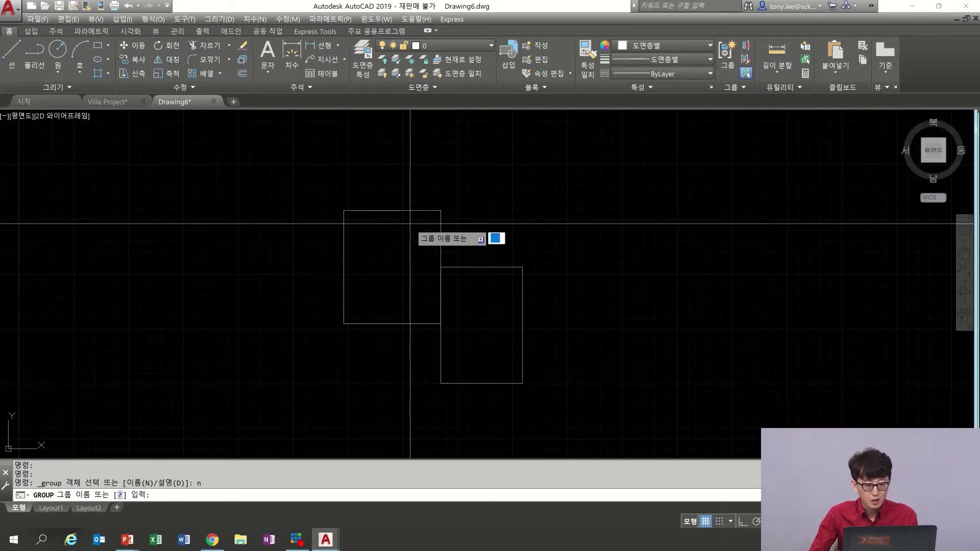
type("g1")
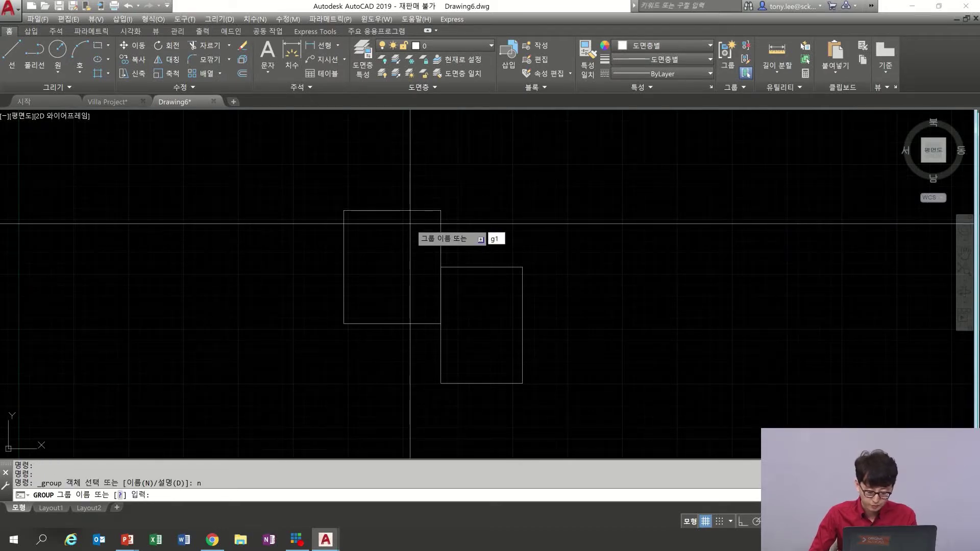
key("Return")
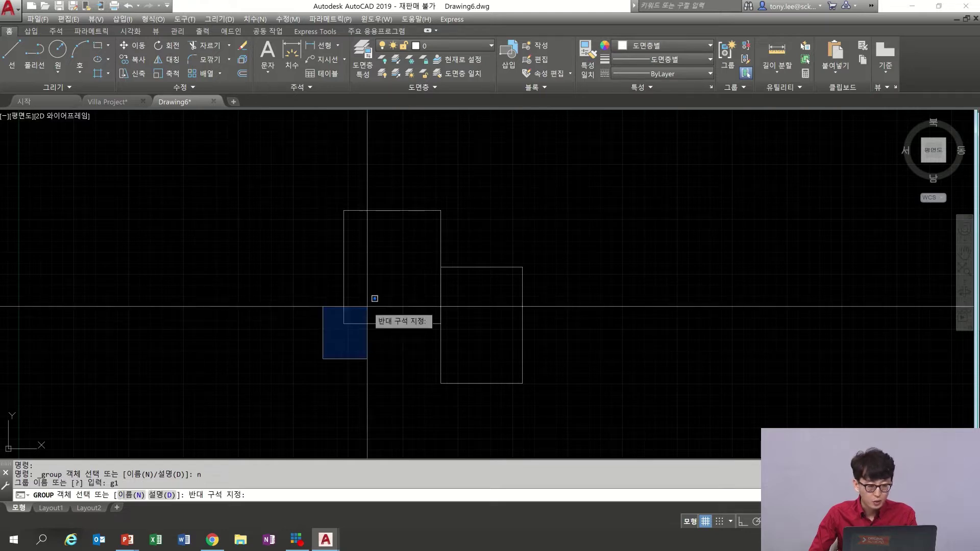
left_click(323, 359)
left_click(471, 177)
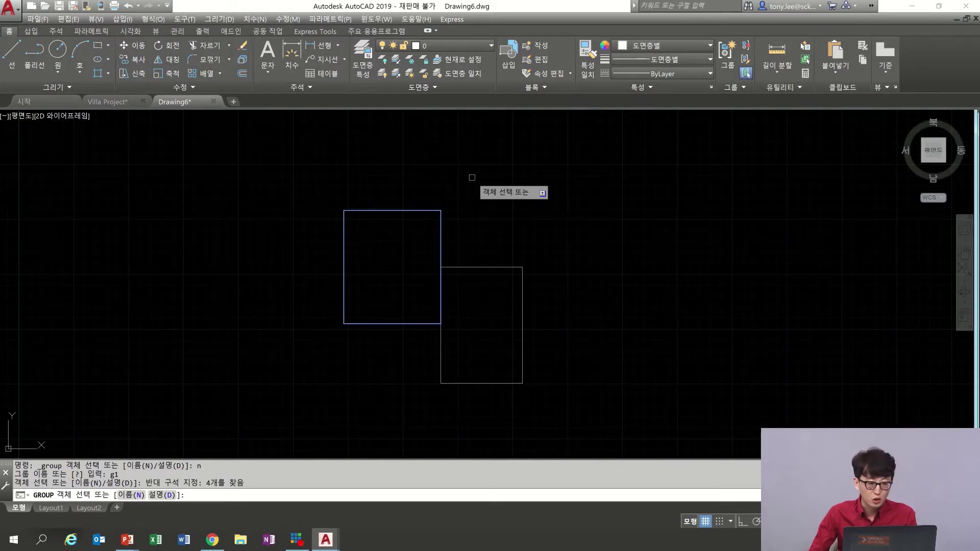
key("Return")
- Group the lines of the lower-right rectangle under the name g2
key("Return")
type("n")
key("Return")
type("g2")
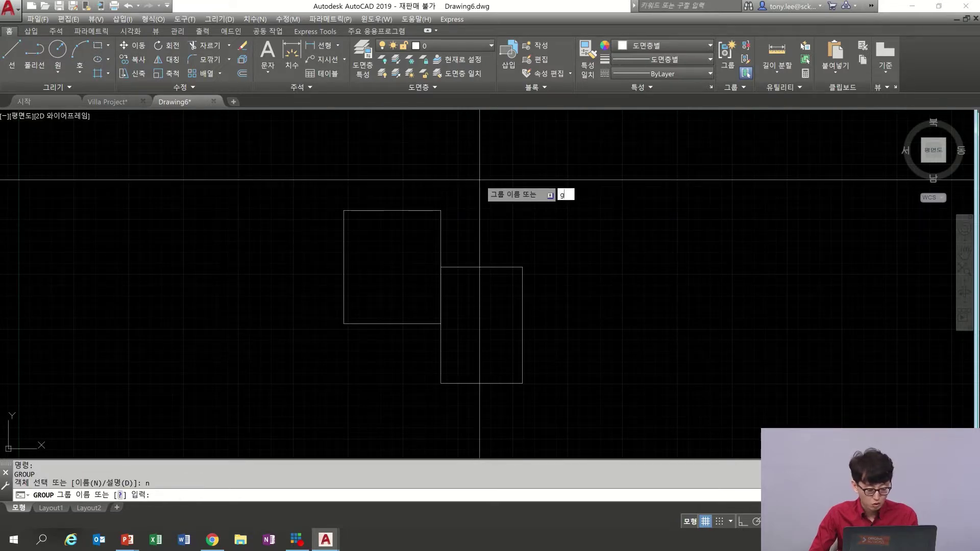
key("Return")
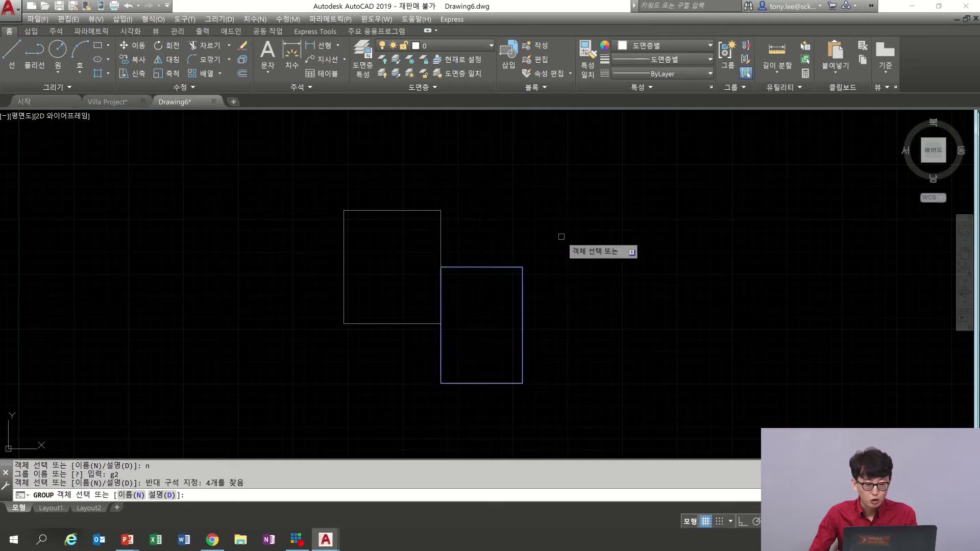
left_click(560, 234)
key("Return")
- Select both grouped rectangles, move them together, and undo the move
left_click(488, 214)
left_click(417, 234)
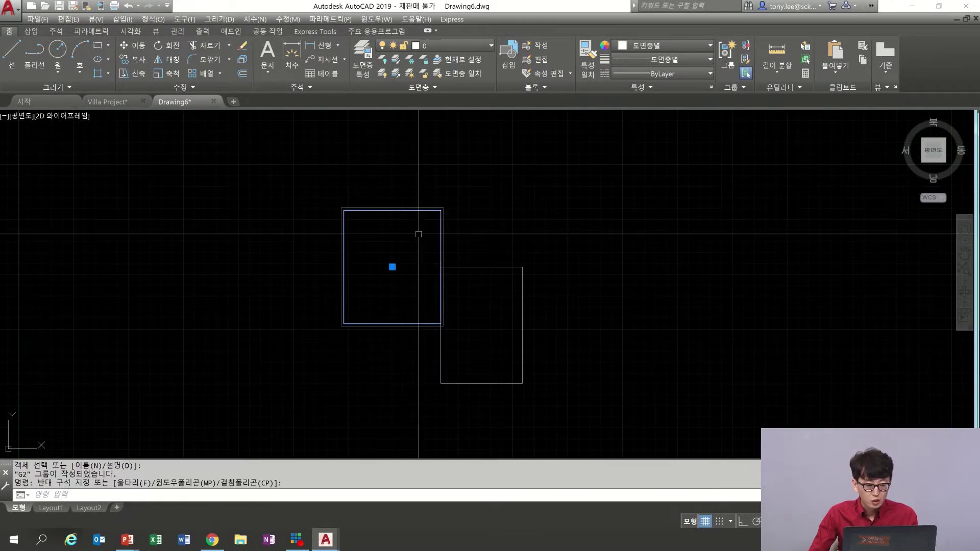
left_click(564, 254)
left_click(504, 296)
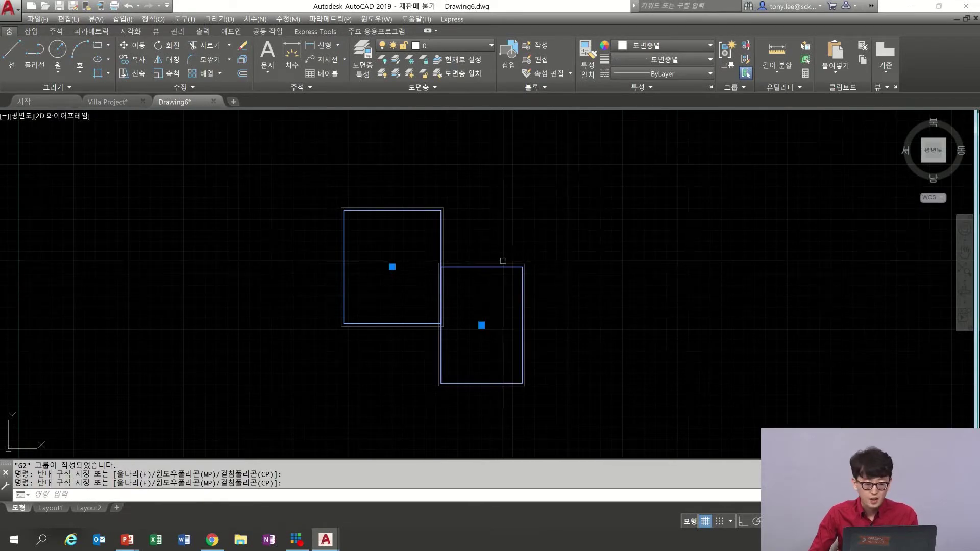
type("m")
key("Return")
left_click(711, 221)
left_click(641, 223)
type("u")
key("Return")
left_click(550, 241)
left_click(513, 283)
key("Escape")
key("Escape")
key("Escape")
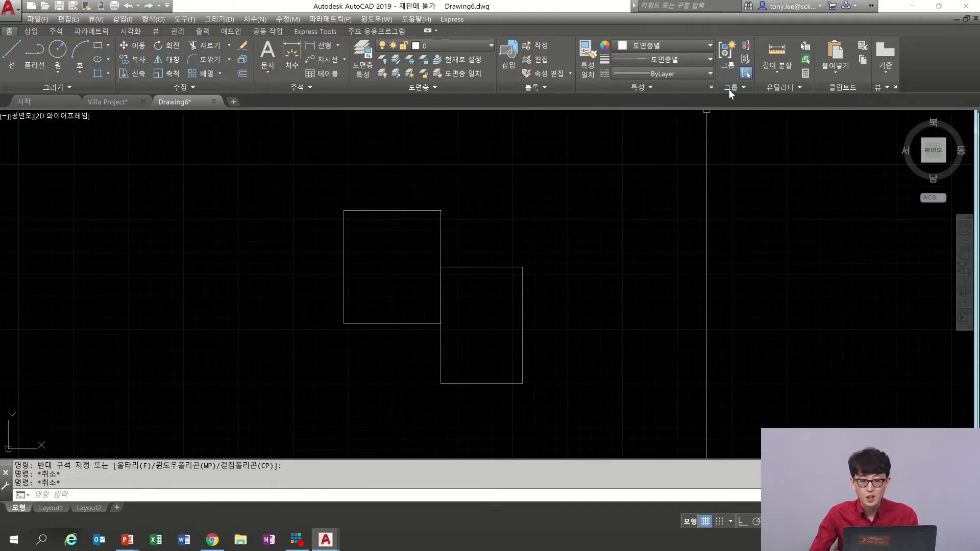
- Open the Group Manager, look through the G1 and G2 entries, and close it without changes
left_click(741, 85)
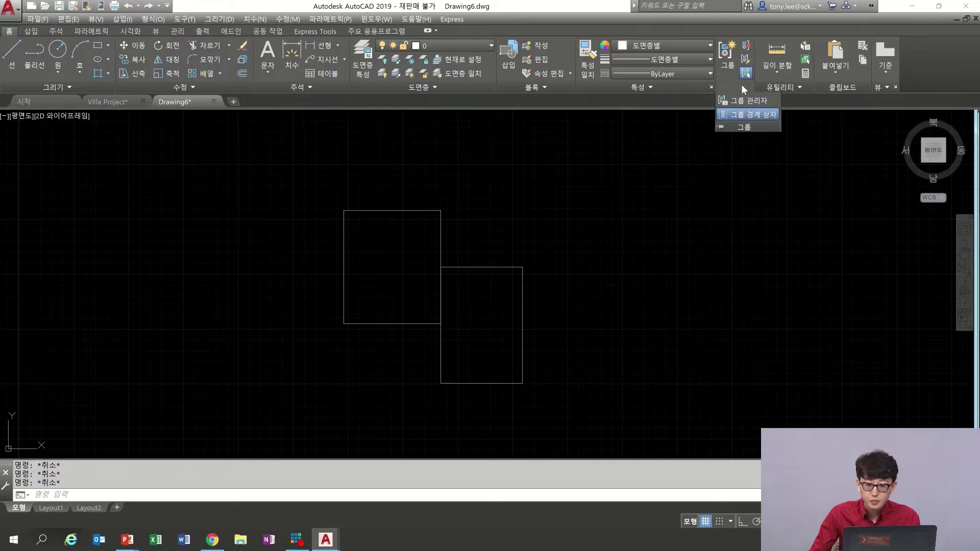
left_click(746, 100)
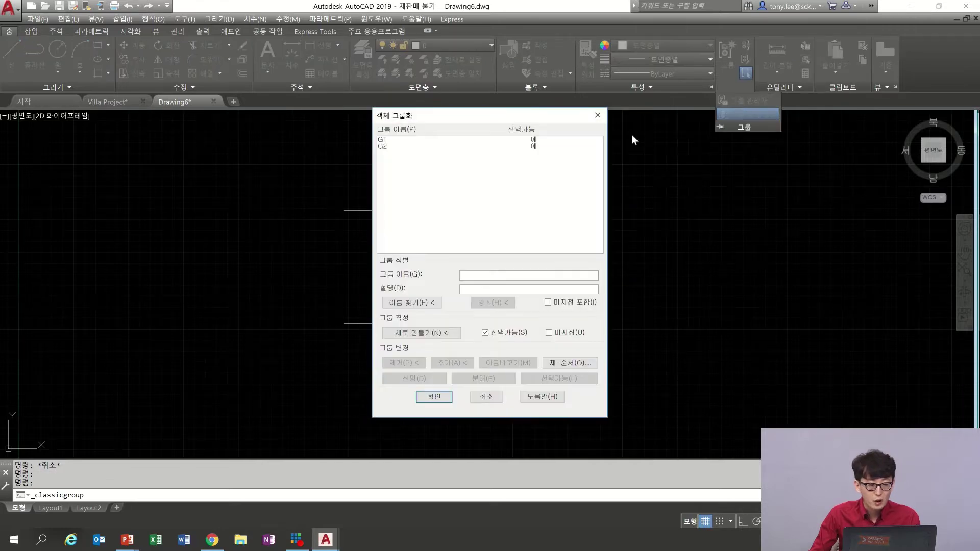
left_click(398, 140)
mouse_move(416, 117)
left_mouse_down()
mouse_move(608, 90)
mouse_move(416, 109)
left_mouse_up()
left_click(408, 137)
left_click(407, 132)
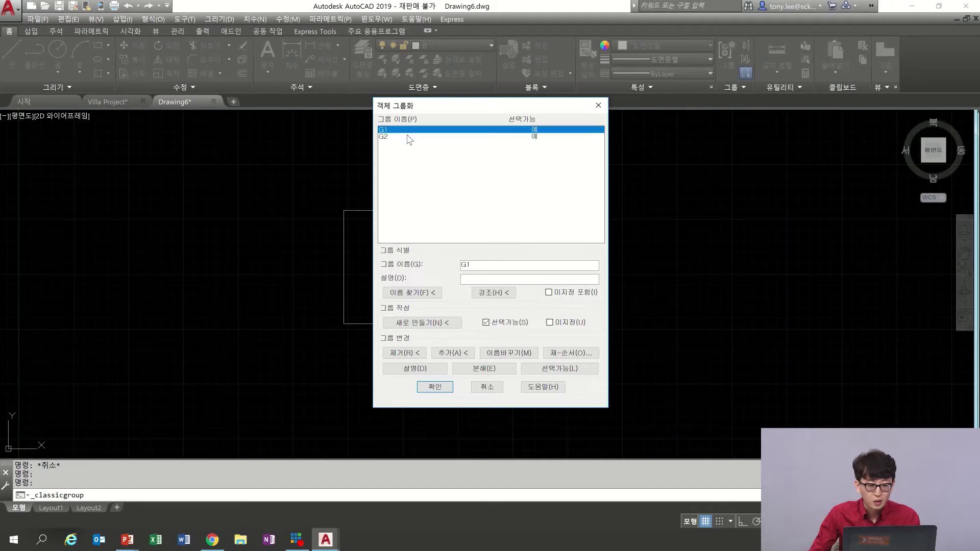
left_click(398, 138)
left_click(398, 132)
left_click(399, 138)
left_click(403, 132)
left_click(403, 138)
key("Escape")
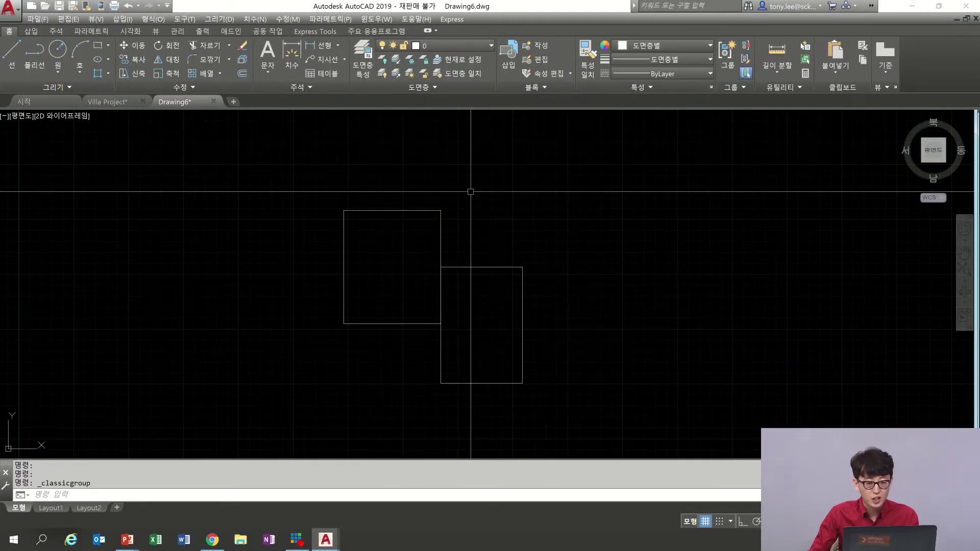
middle_click_drag(477, 259, 476, 250)
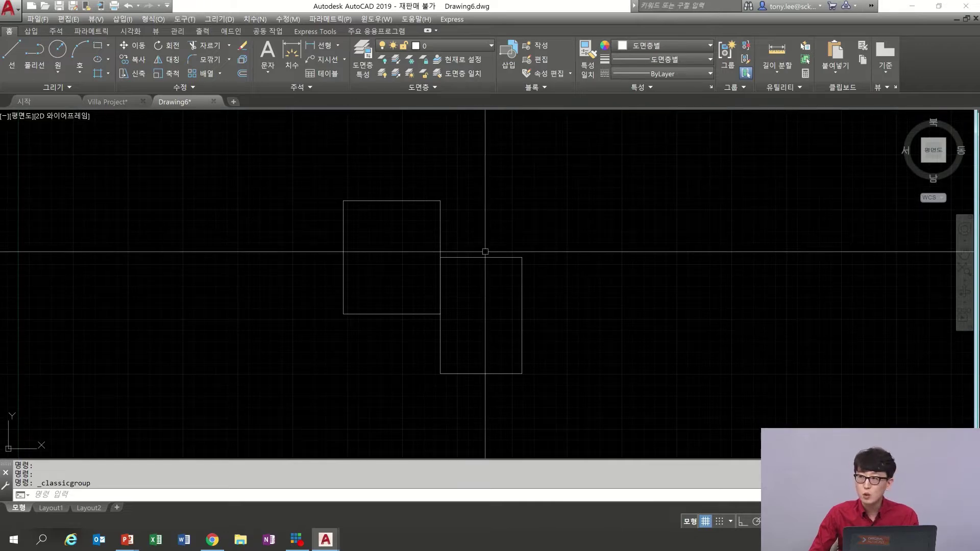
type("s")
key("Return")
left_click(470, 165)
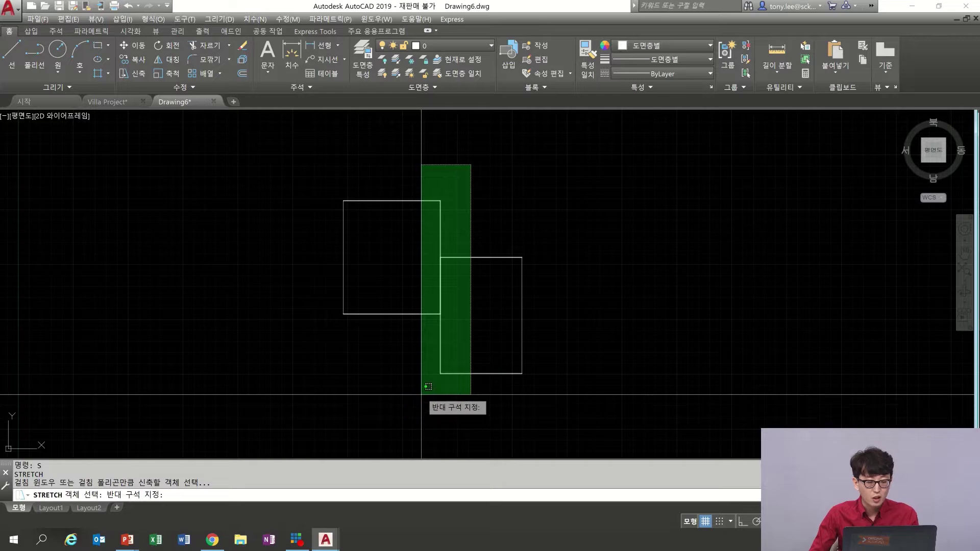
key("Escape")
key("Escape")
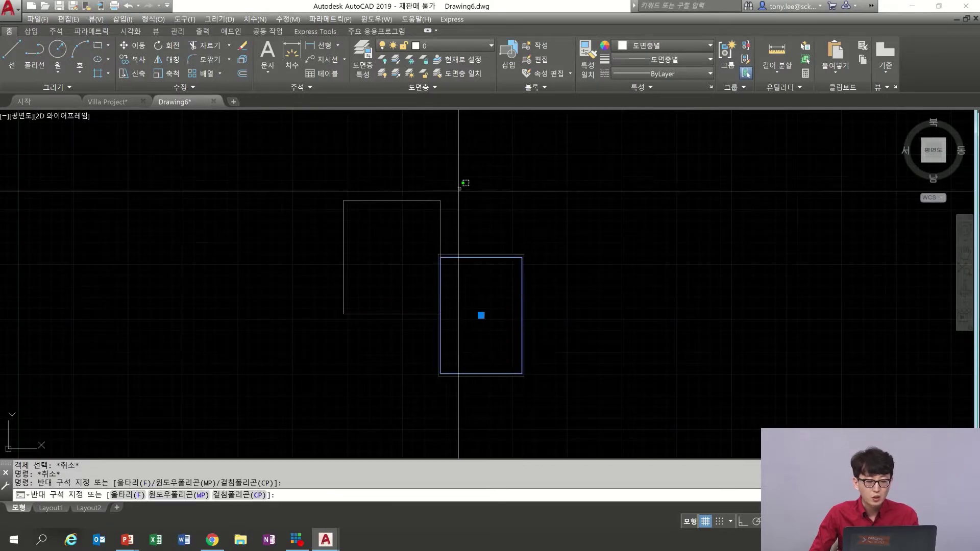
key("Escape")
- Stretch the shared edge of the two grouped rectangles horizontally to the left with ortho mode on
type("s")
key("Return")
left_click(472, 164)
left_click(397, 397)
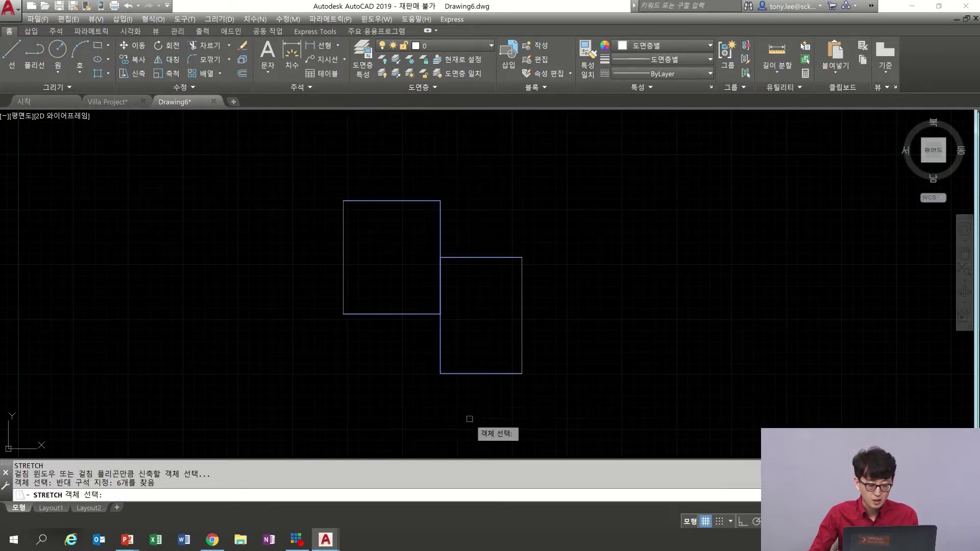
key("Return")
left_click(503, 416)
key("F8")
left_click(469, 407)
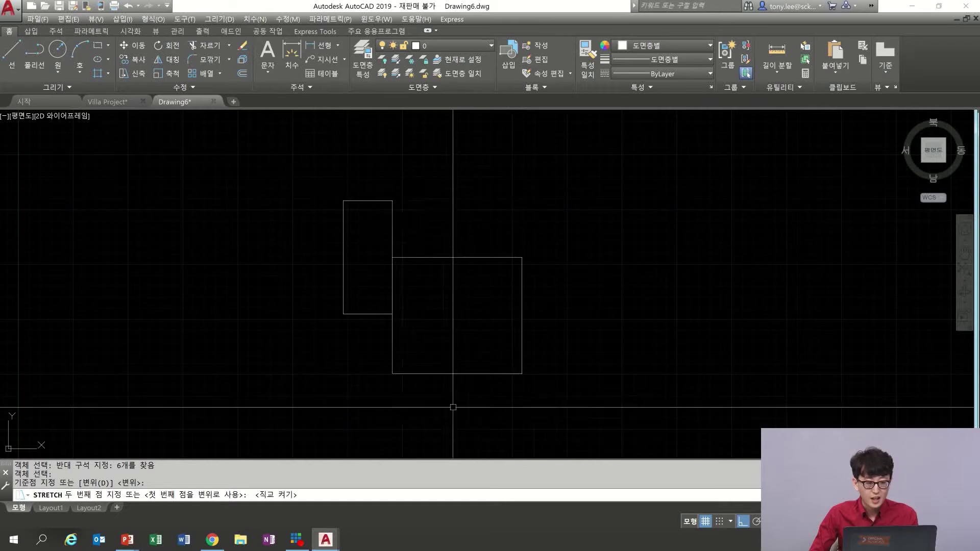
- Stretch the shared edge of both grouped rectangles back to the right, slightly past its original position
key("Return")
left_click(416, 171)
left_click(374, 380)
left_click(362, 407)
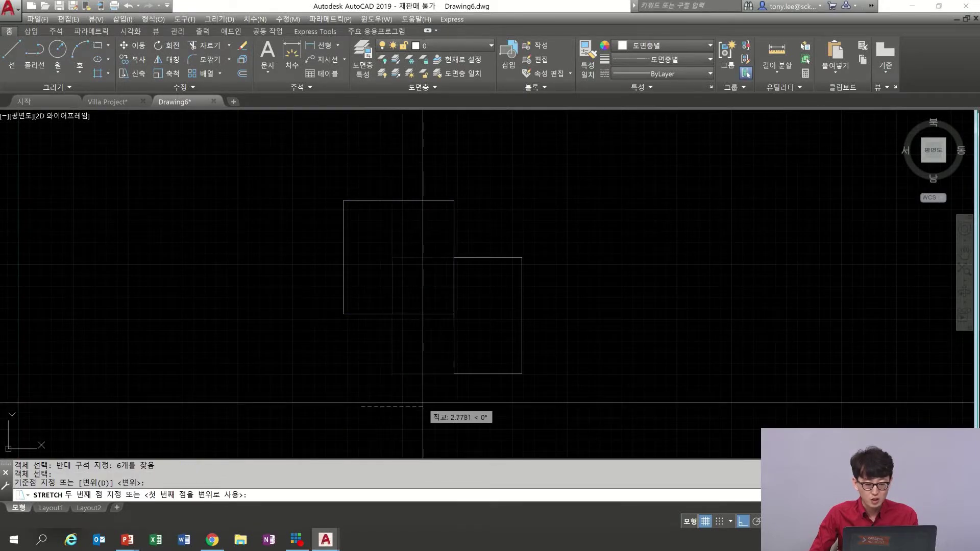
left_click(424, 402)
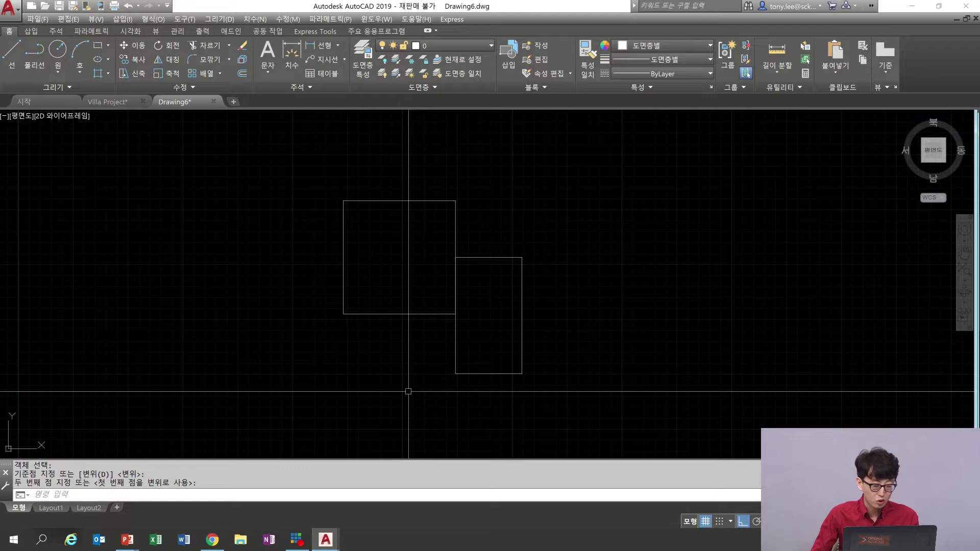
- Turn group selection off and test-select individual edges of both rectangles
key("ctrl+shift+a")
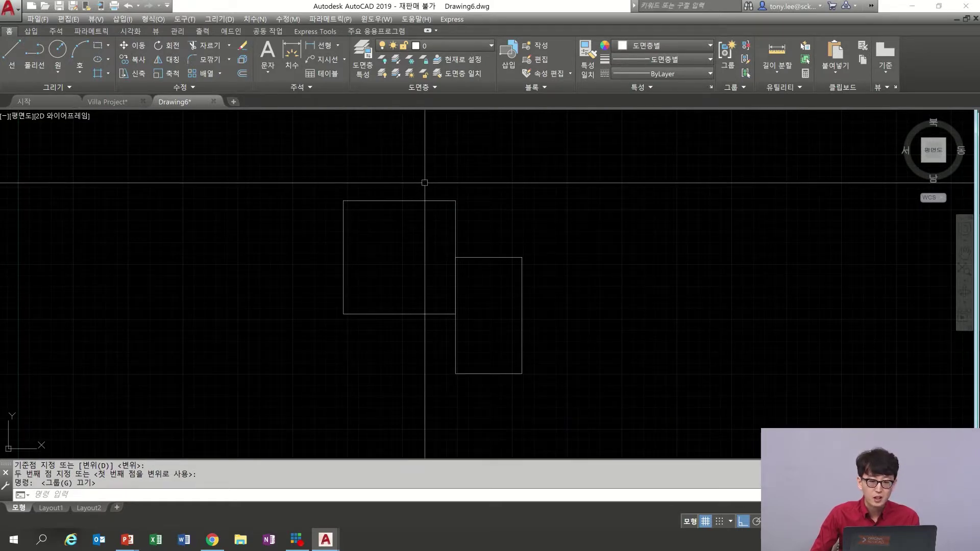
left_click(420, 192)
left_click(414, 209)
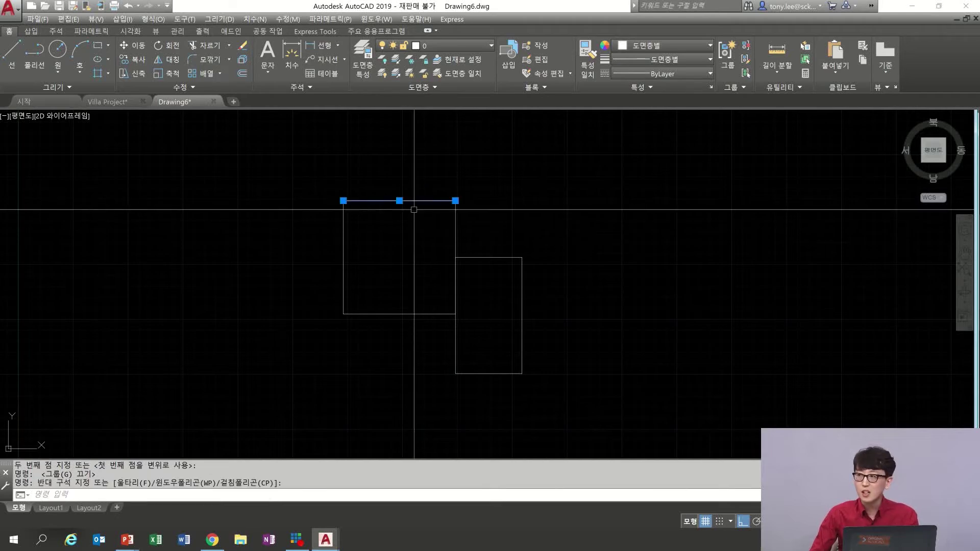
key("Escape")
left_click(469, 220)
left_click(440, 234)
key("Escape")
left_click(428, 284)
left_click(427, 345)
key("Escape")
left_click(478, 335)
left_click(447, 345)
key("Escape")
left_click(492, 360)
left_click(475, 386)
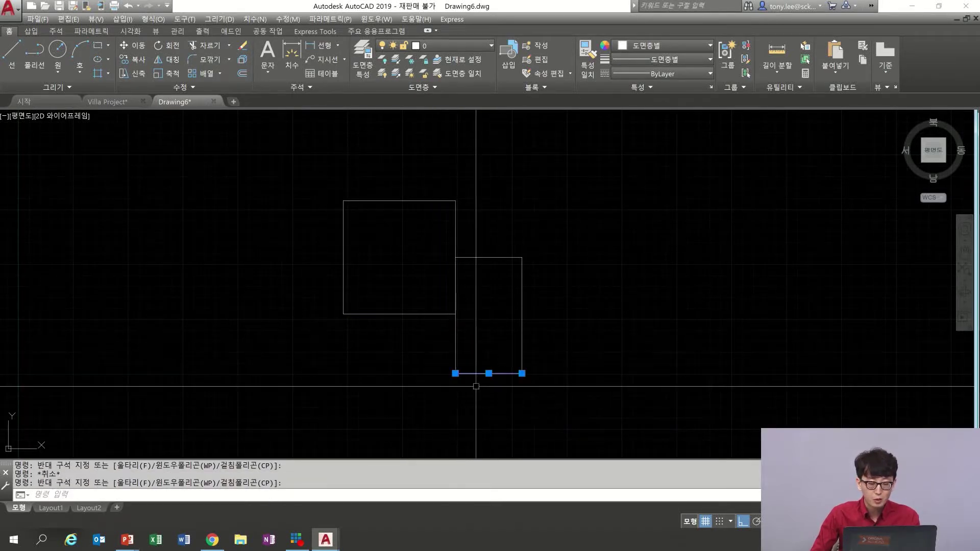
key("Escape")
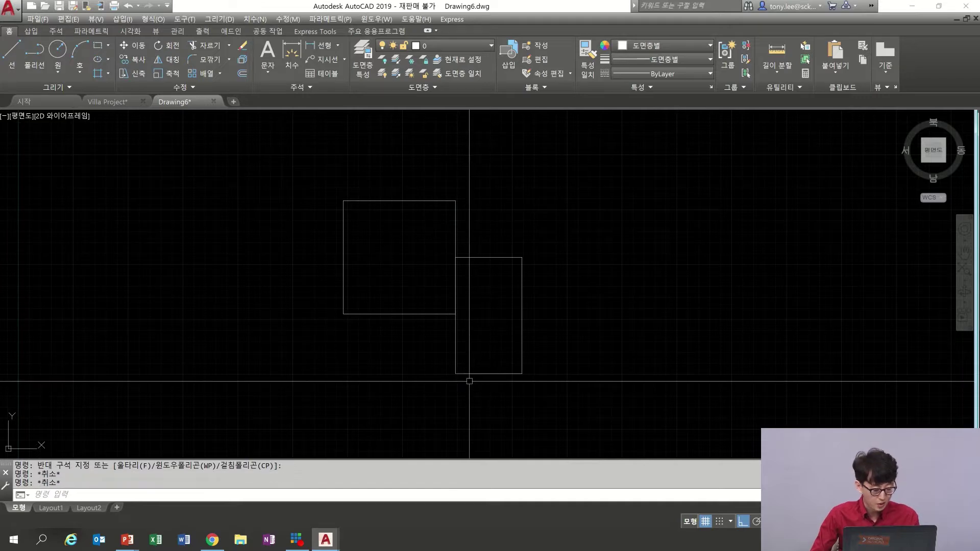
- Turn group selection back on and test-select each rectangle as a whole group
key("ctrl+shift+a")
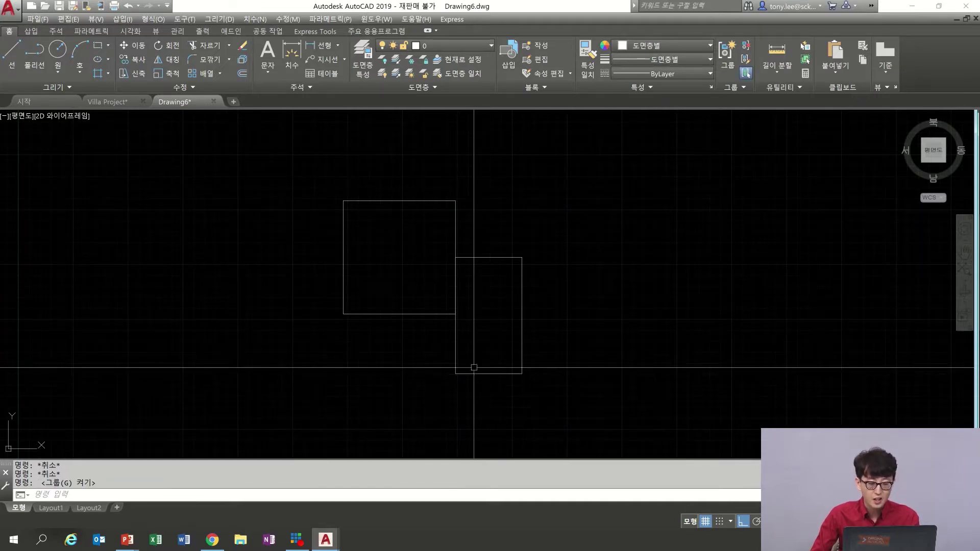
left_click(484, 358)
left_click(473, 383)
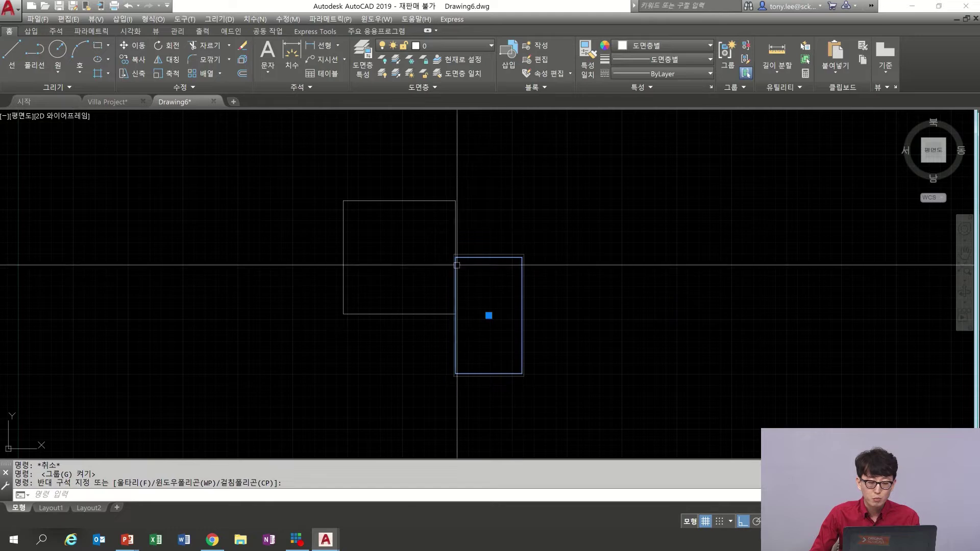
key("Escape")
left_click(465, 192)
left_click(445, 202)
key("Escape")
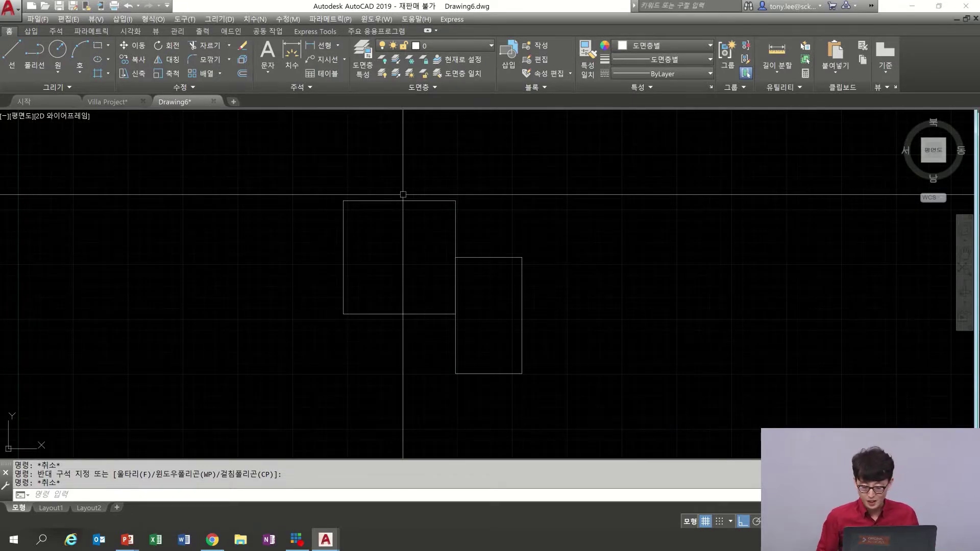
- Switch to the PowerPoint slide show and review slide 8 on linking Excel with tables
key("alt+Tab")
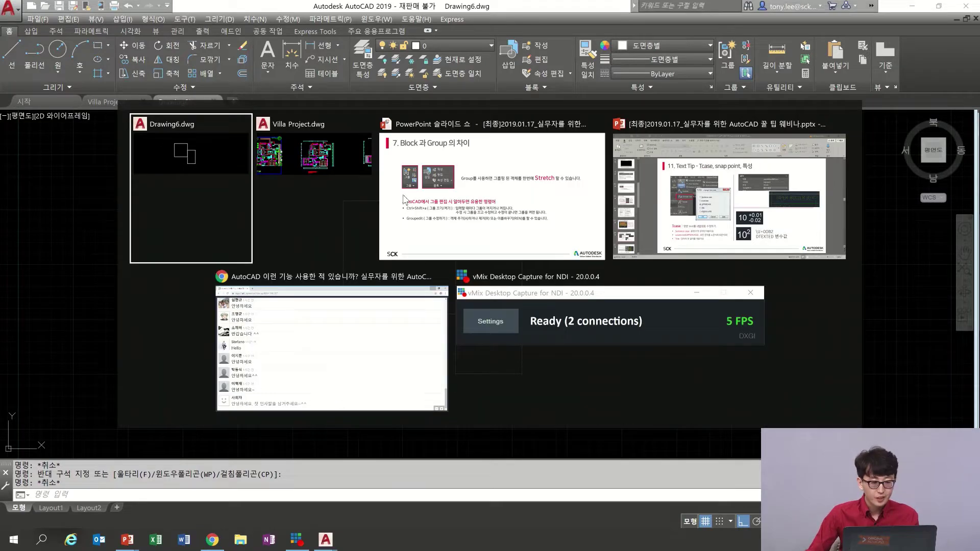
left_click(509, 249)
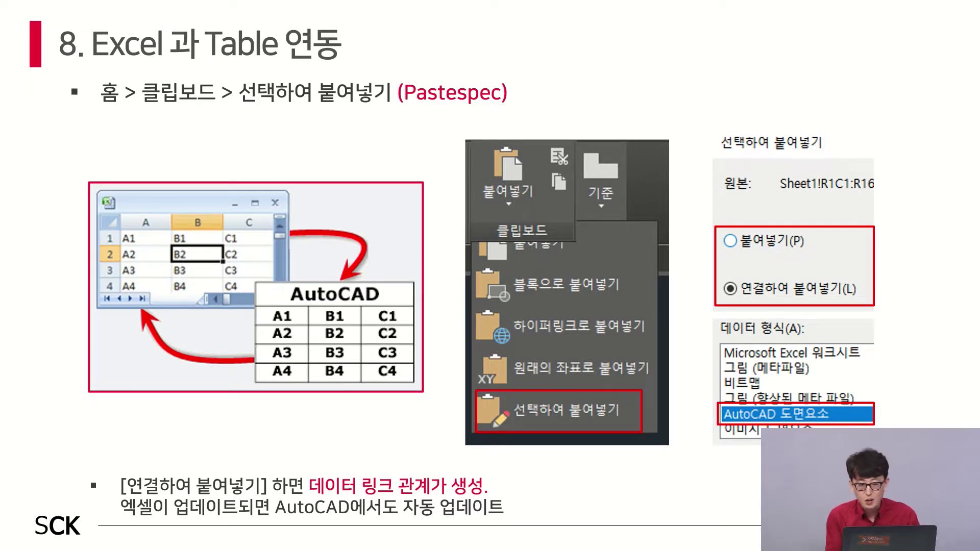
key("alt+Tab")
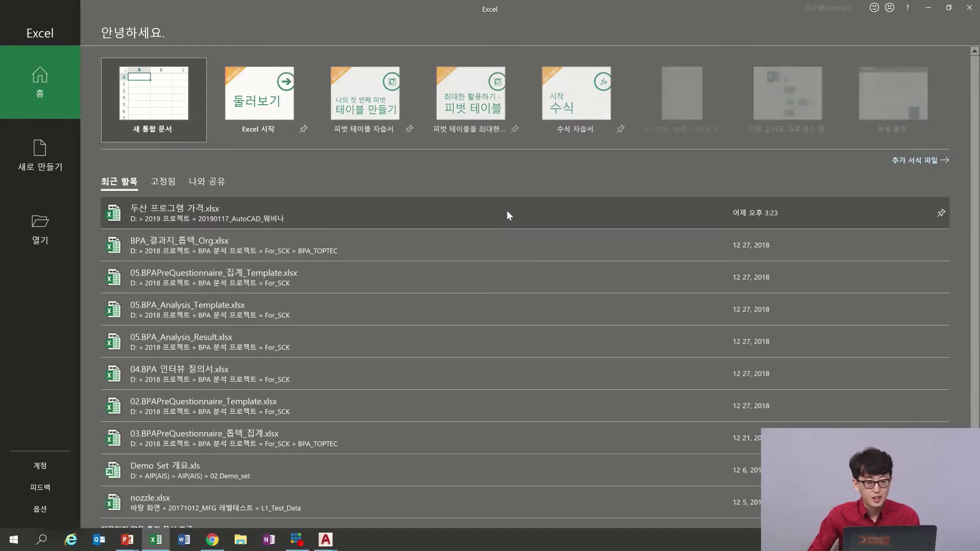
- In Excel, open the recent workbook 두산 프로그램 가격.xlsx and inspect the total in cell E16
left_click(278, 214)
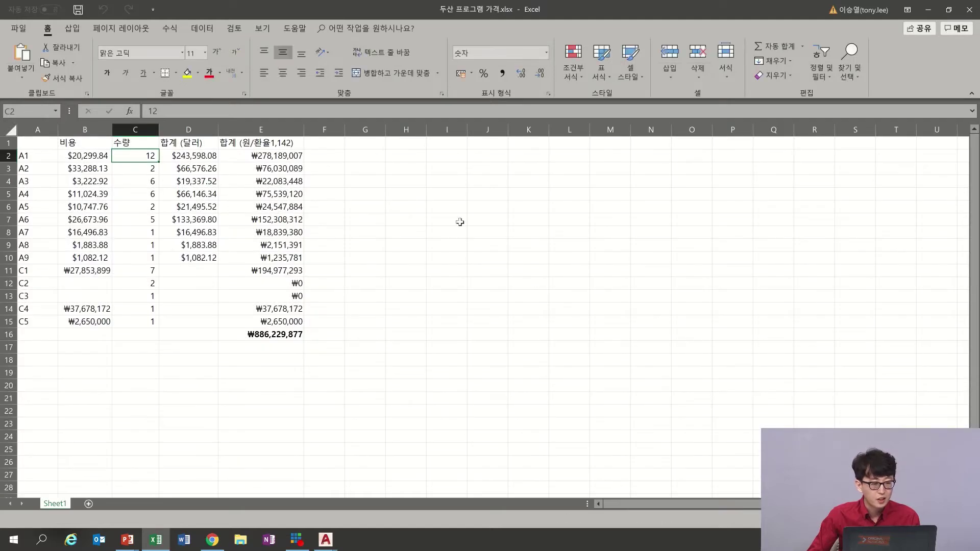
left_click(335, 242)
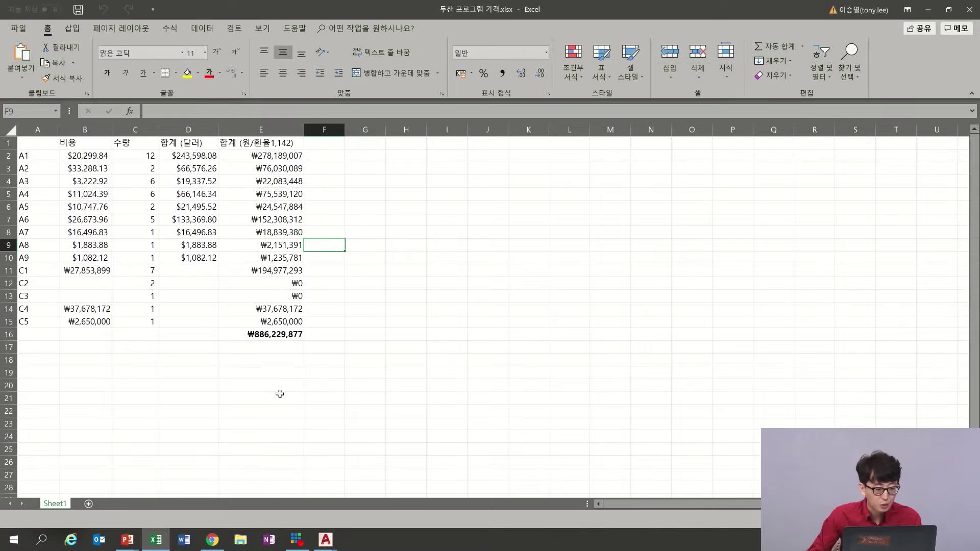
left_click(275, 334)
left_click(350, 322)
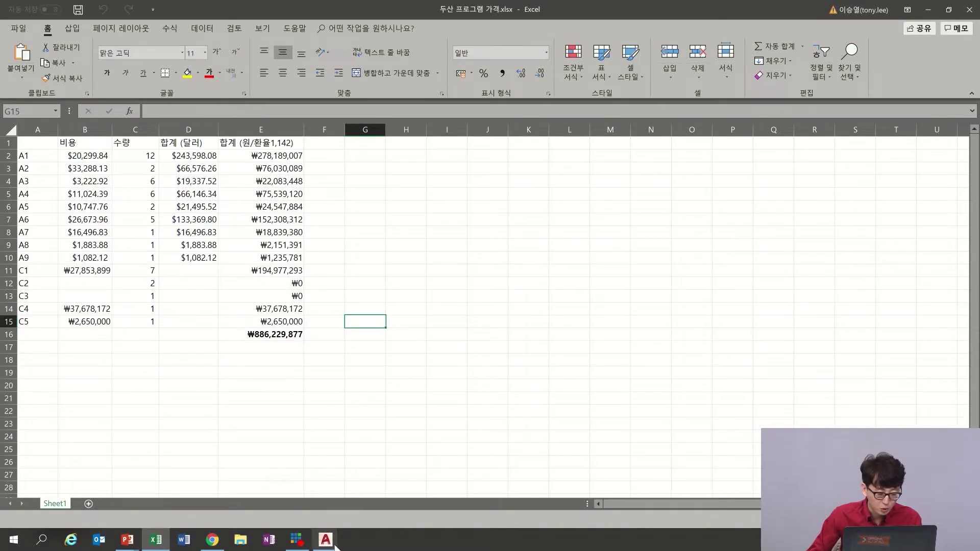
- Switch to Drawing6 in AutoCAD and erase both rectangles to clear space in the drawing
mouse_move(336, 546)
left_click(388, 495)
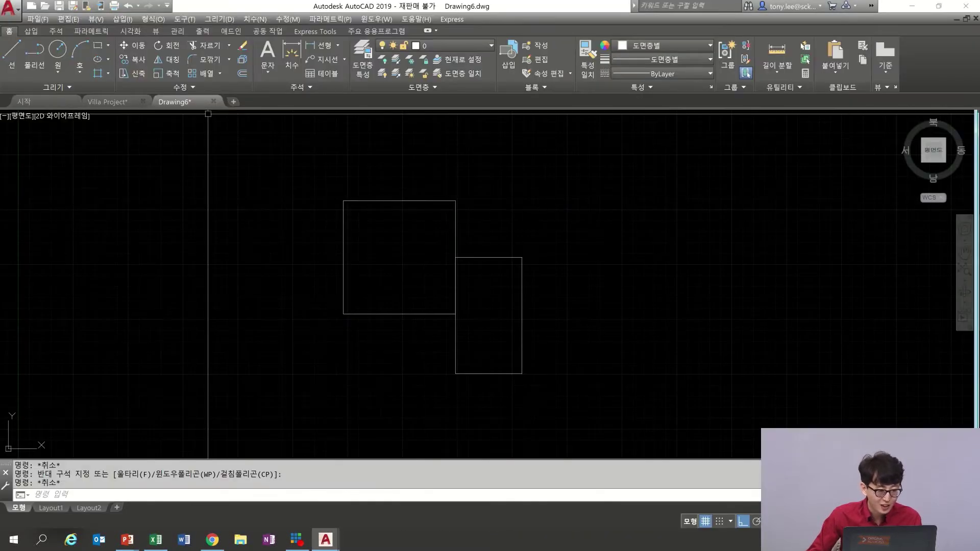
left_click(608, 167)
left_click(247, 434)
type("e")
key("Return")
middle_click_drag(240, 304, 370, 262)
scroll(299, 284, "up", 4)
middle_click_drag(362, 320, 307, 305)
- Return to the Excel workbook and copy the price table in A1:E16
left_click(156, 540)
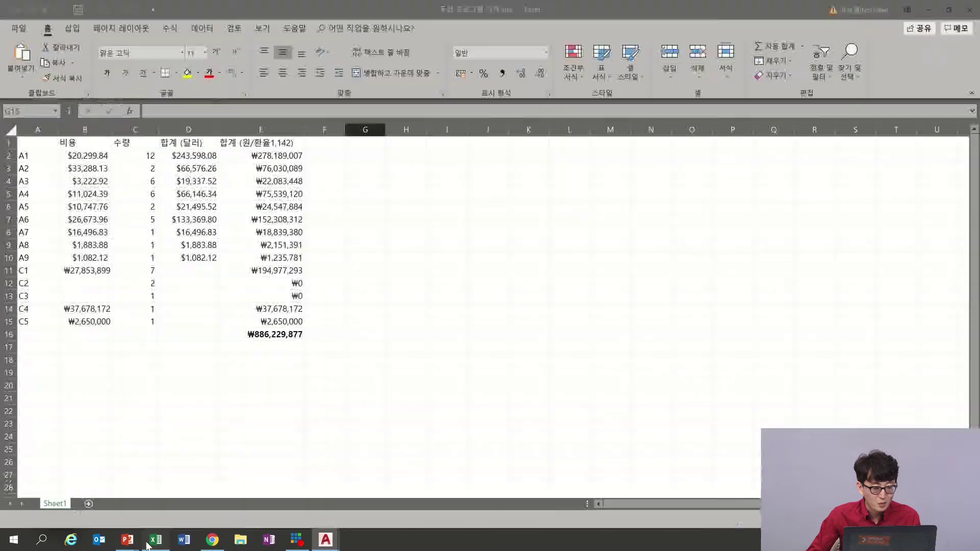
left_click(361, 257)
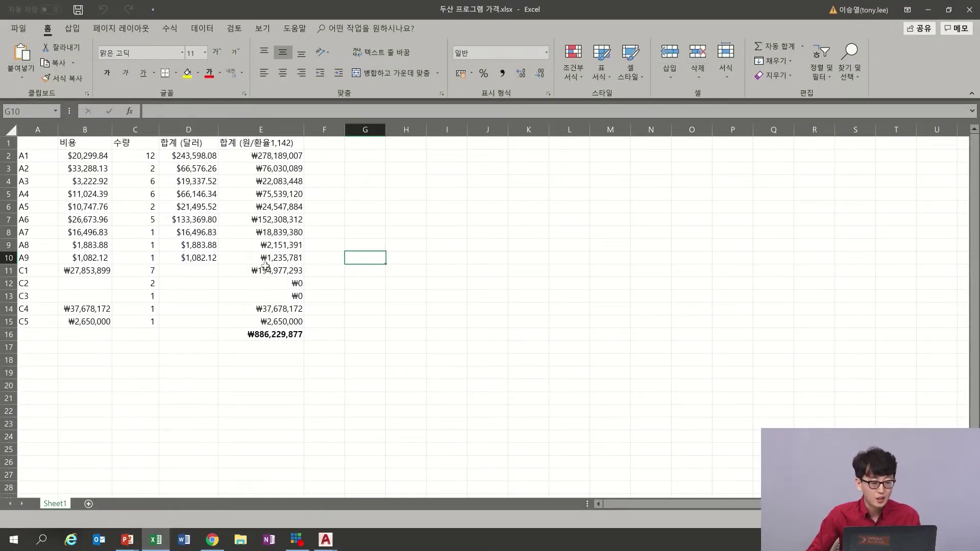
scroll(262, 276, "up", 1, "ctrl")
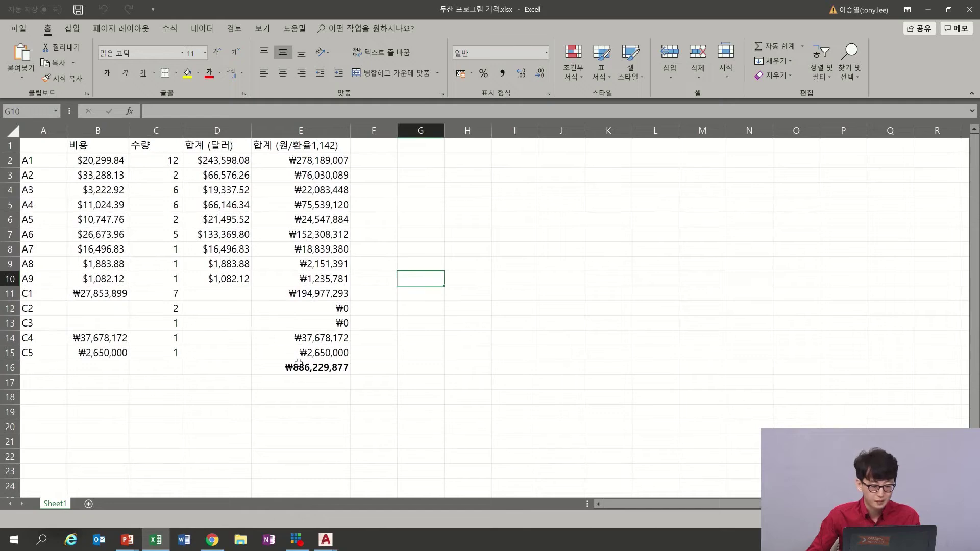
left_click_drag(318, 368, 24, 124)
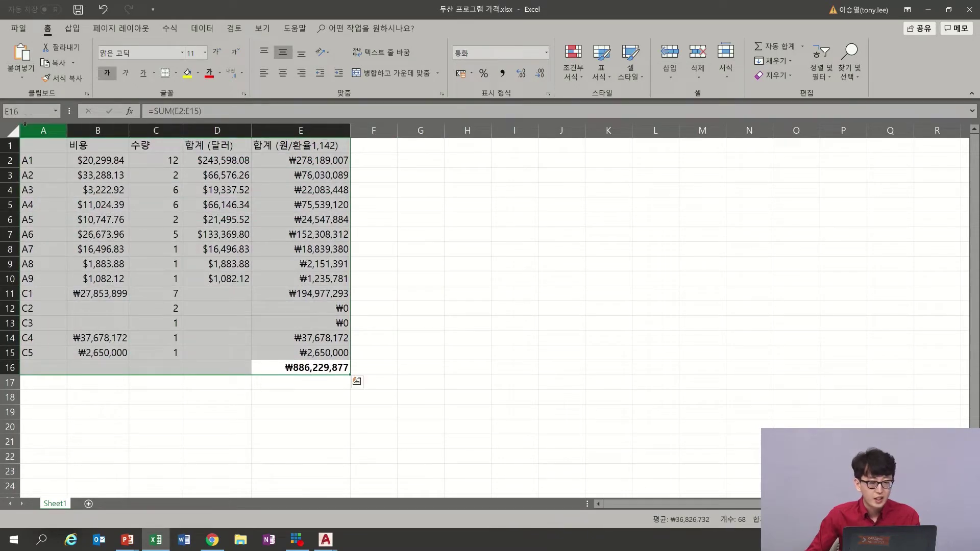
key("ctrl+c")
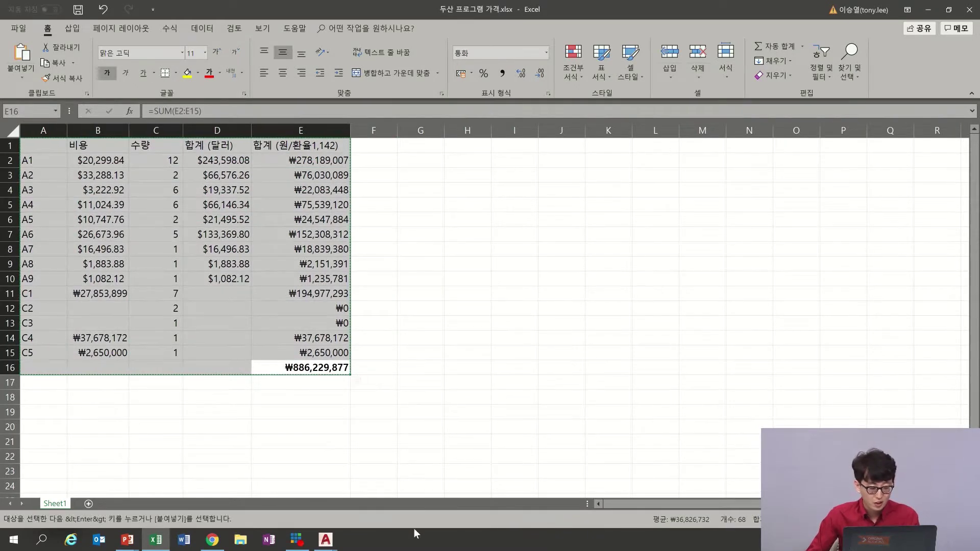
- Switch to Drawing6 in AutoCAD and paste the copied Excel table as an OLE object with the default OLE text size
mouse_move(325, 540)
left_click(386, 514)
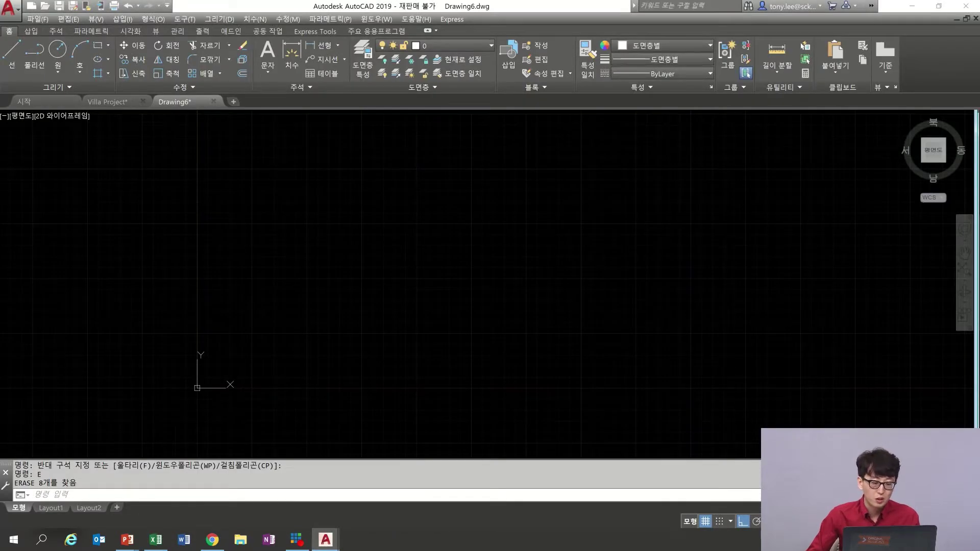
key("ctrl+v")
left_click(307, 314)
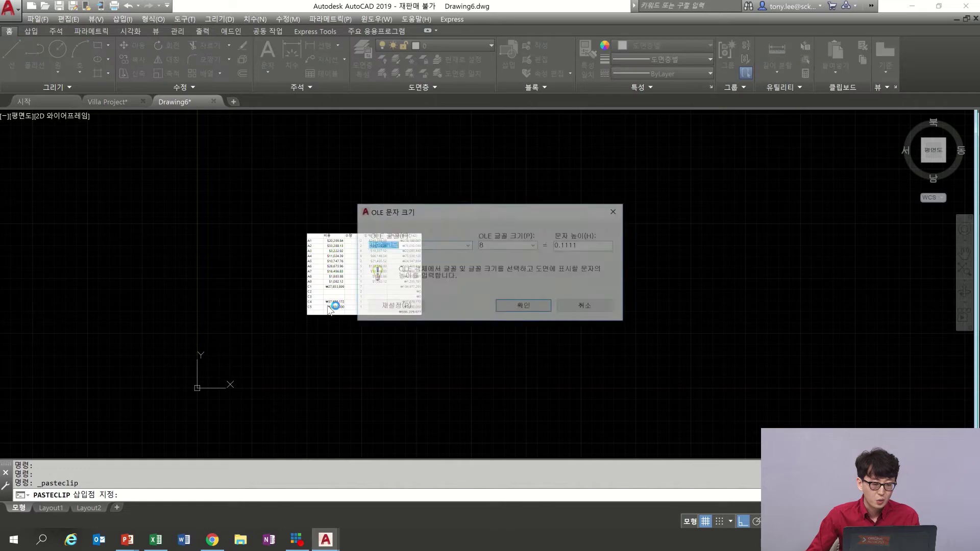
left_click(524, 307)
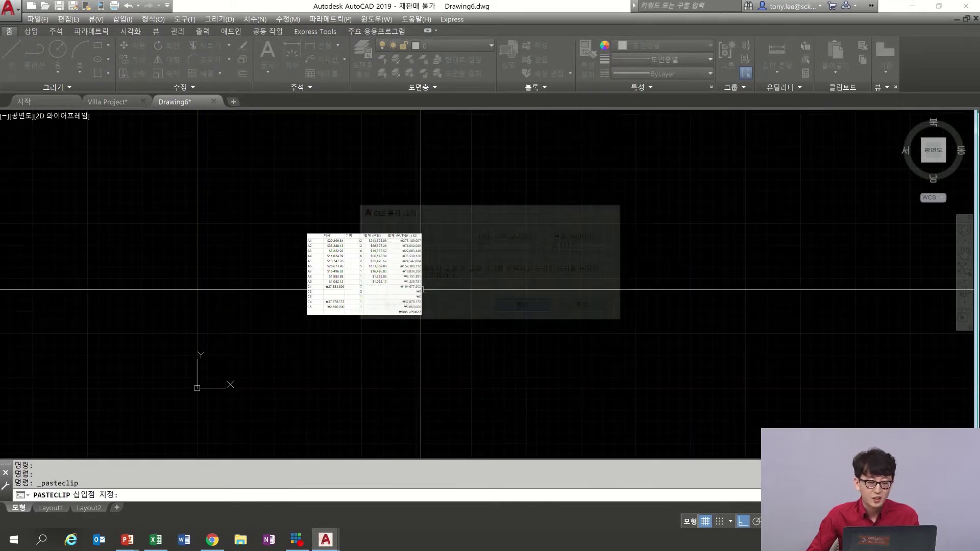
scroll(376, 279, "up", 4)
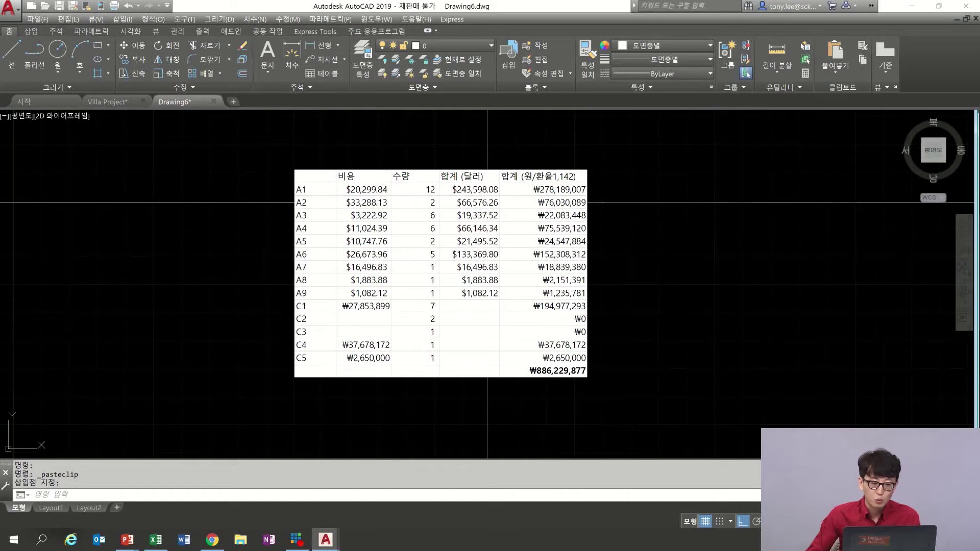
- Paste the Excel range beside the OLE table with Paste Special as unlinked AutoCAD entities (AutoCAD 도면요소)
middle_click_drag(658, 220, 585, 236)
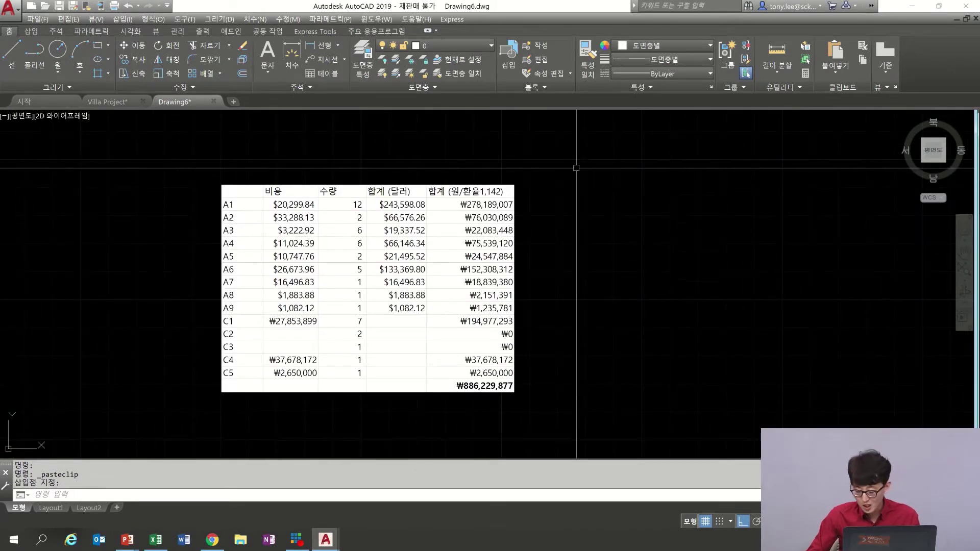
middle_click_drag(616, 243, 513, 236)
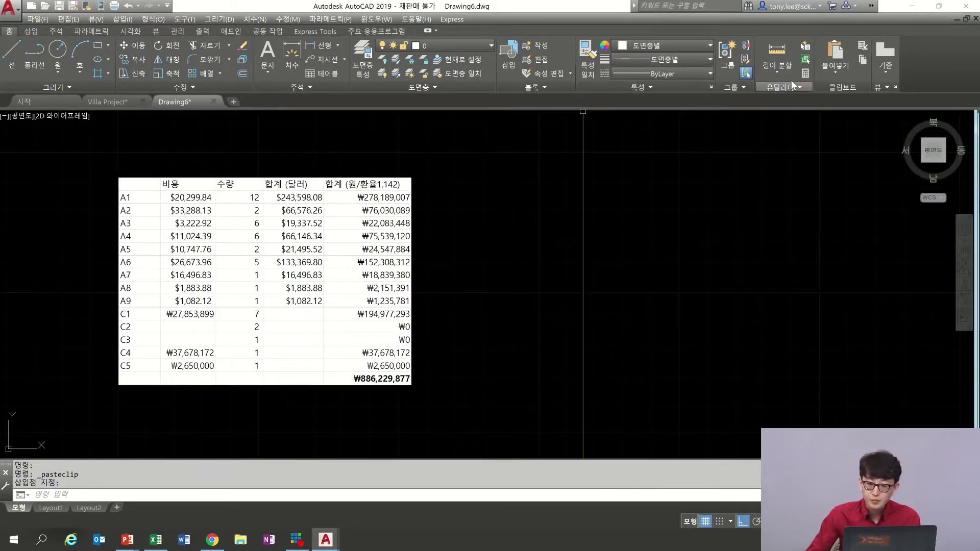
left_click(840, 73)
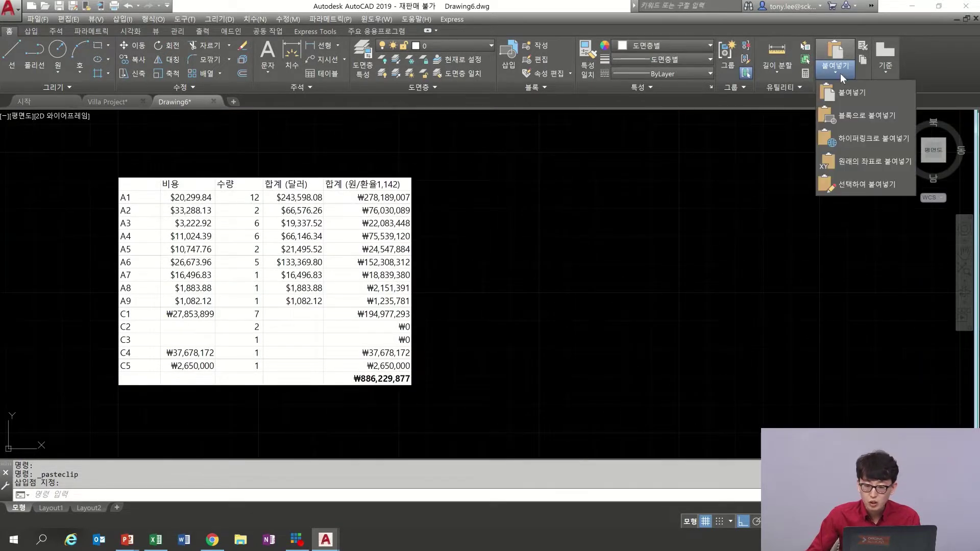
left_click(856, 185)
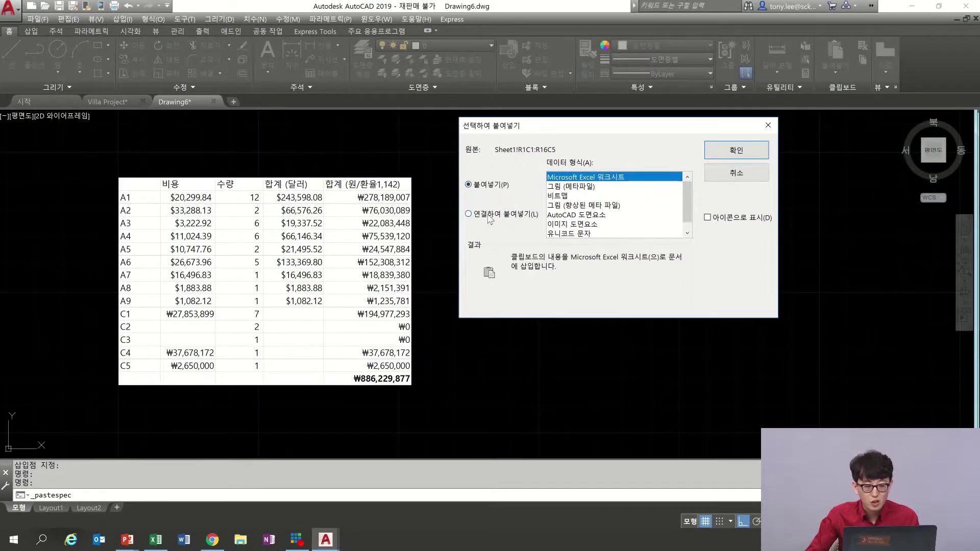
left_click(490, 219)
left_click(488, 187)
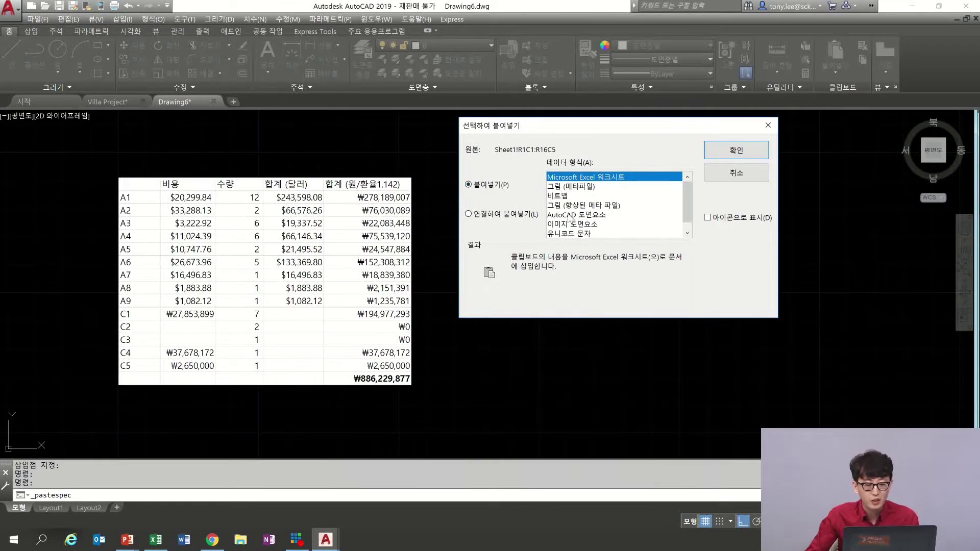
left_click(586, 216)
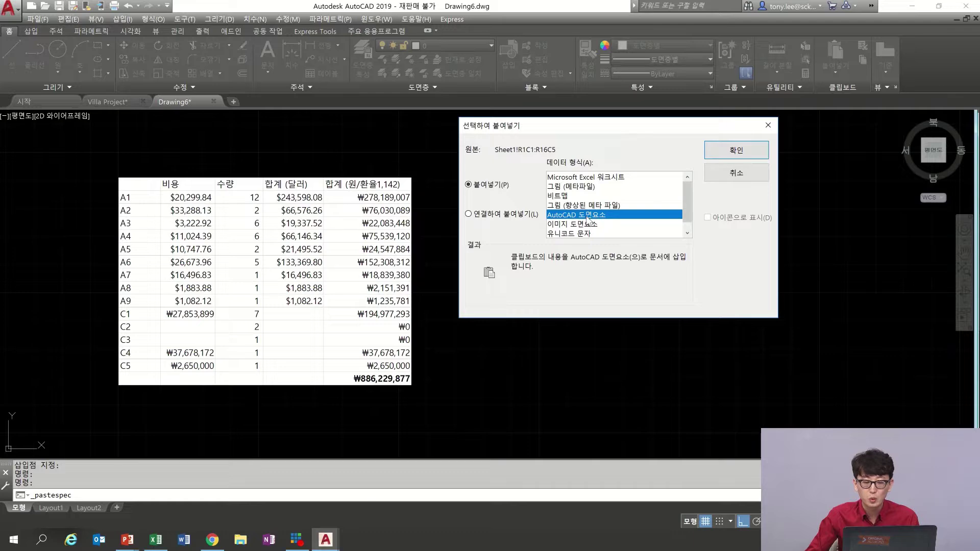
left_click(735, 151)
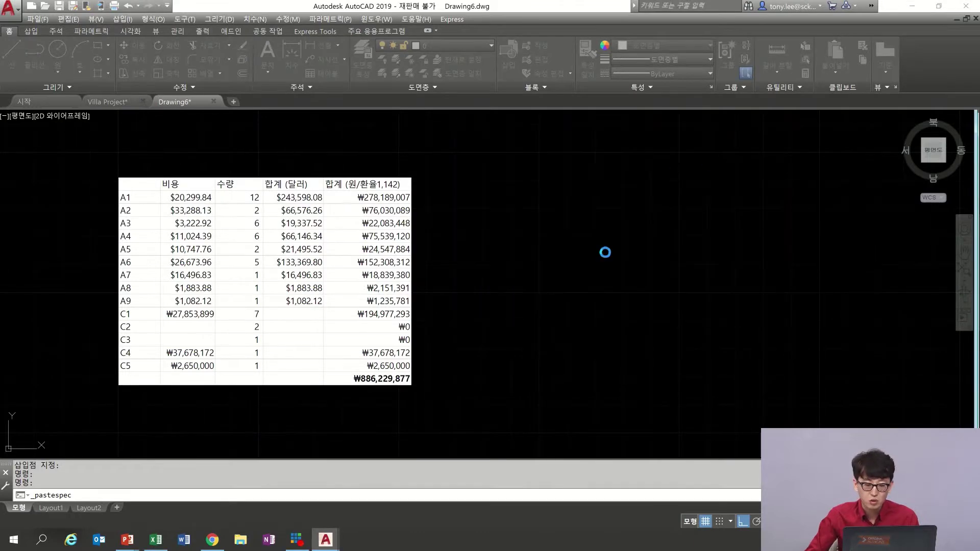
left_click(556, 166)
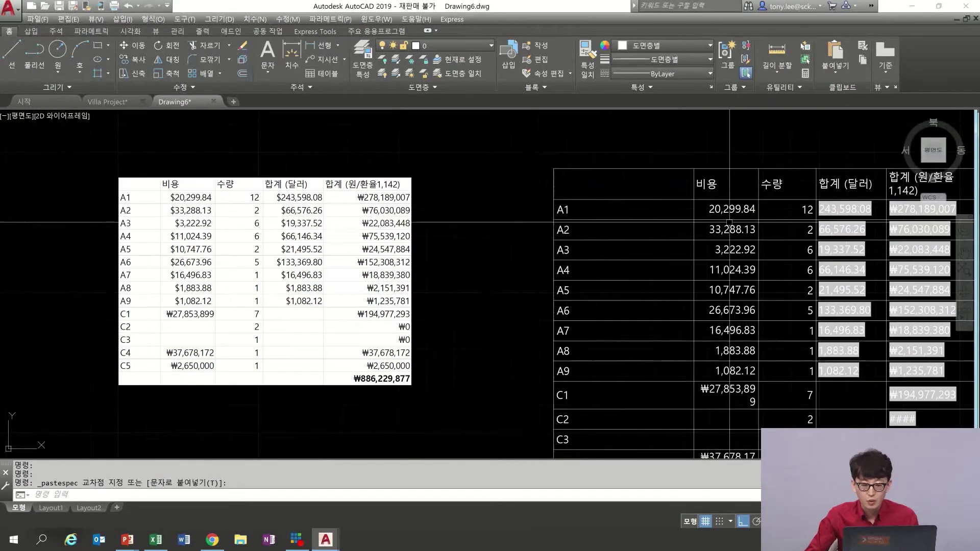
- Edit the first-column labels of the pasted AutoCAD table, changing A1 to A1sss and A2 to ffffA2
scroll(736, 266, "down", 3)
middle_click_drag(736, 265, 589, 249)
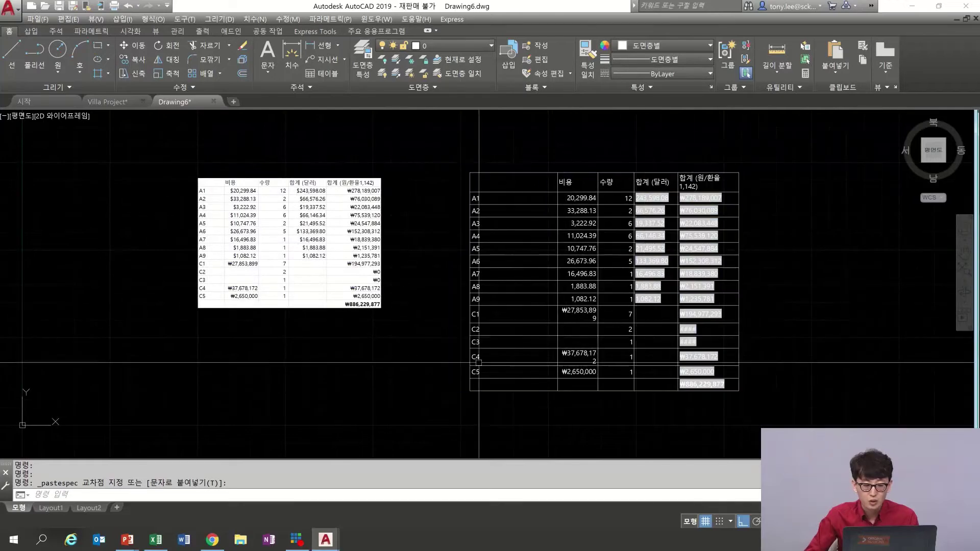
scroll(584, 250, "up", 2)
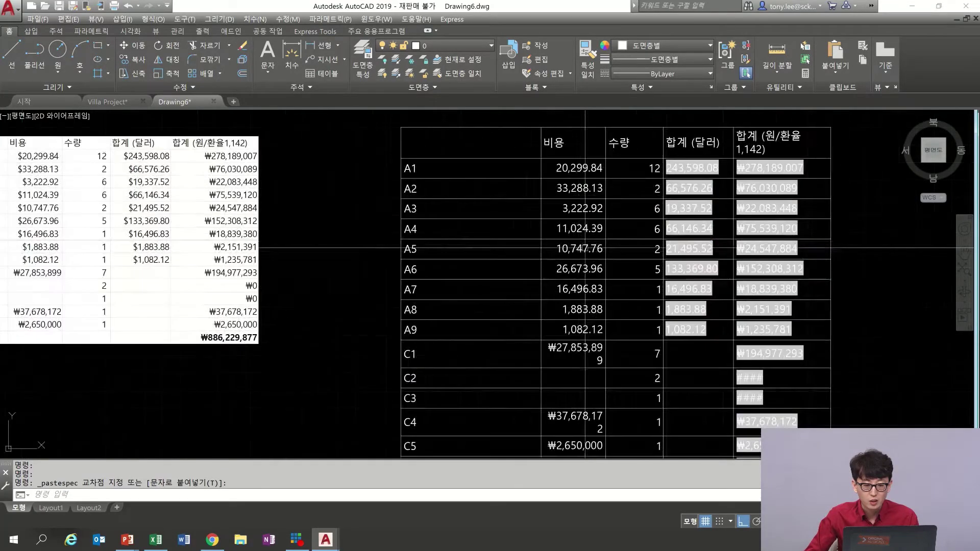
left_click(466, 165)
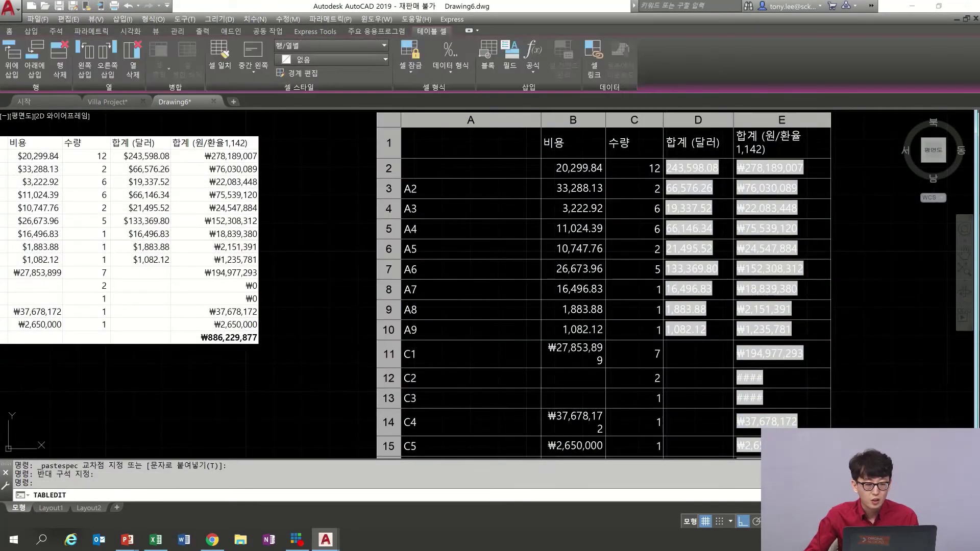
double_click(429, 169)
type("sss")
left_click(450, 196)
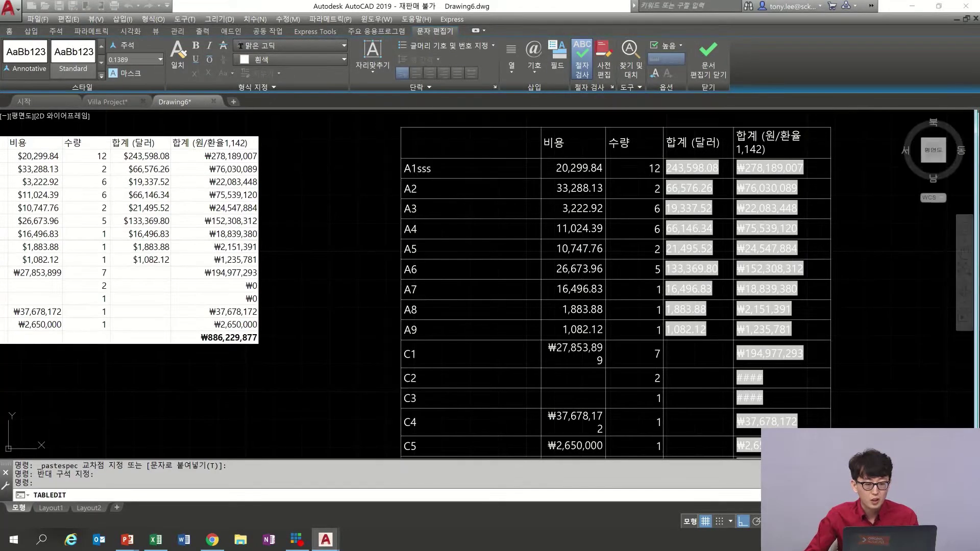
double_click(463, 189)
type("ffff")
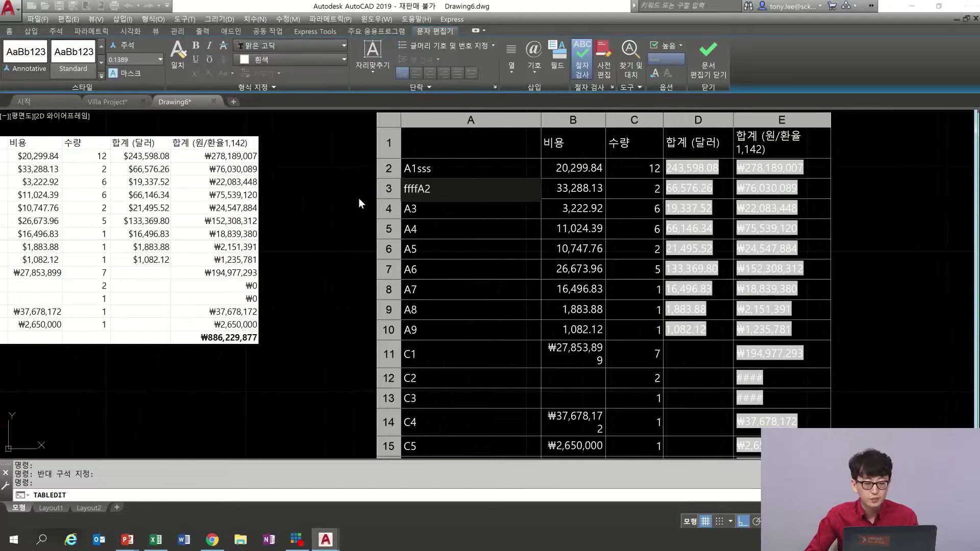
left_click(358, 203)
scroll(384, 188, "down", 2)
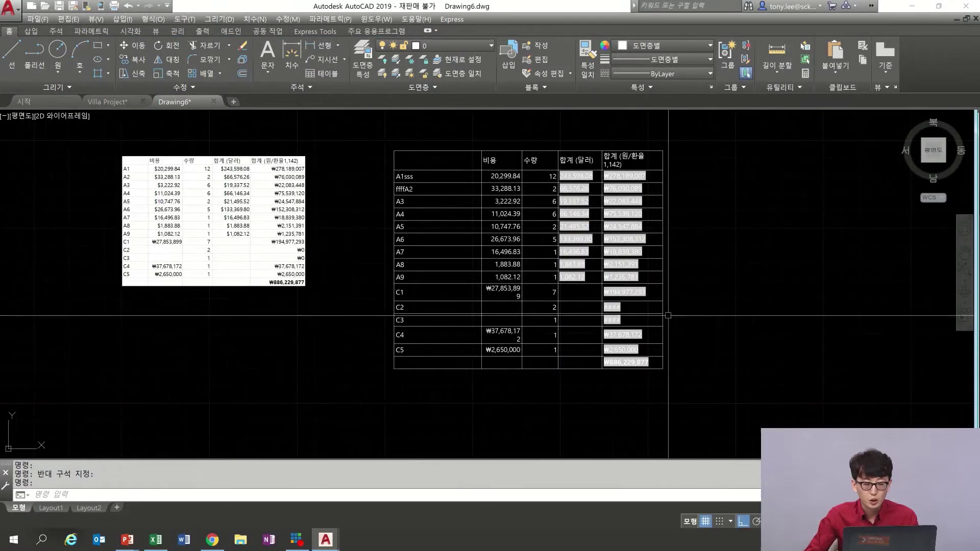
left_click(560, 188)
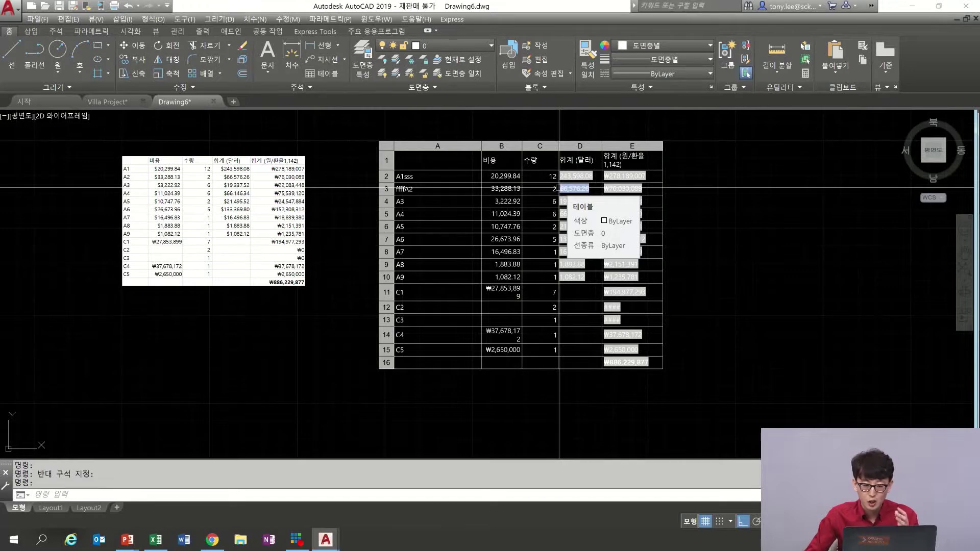
key("Escape")
- Place a linked copy of the Excel range beside the edited table using Paste Special with Paste Link as AutoCAD entities (AutoCAD 도면요소)
middle_click_drag(781, 236, 519, 243)
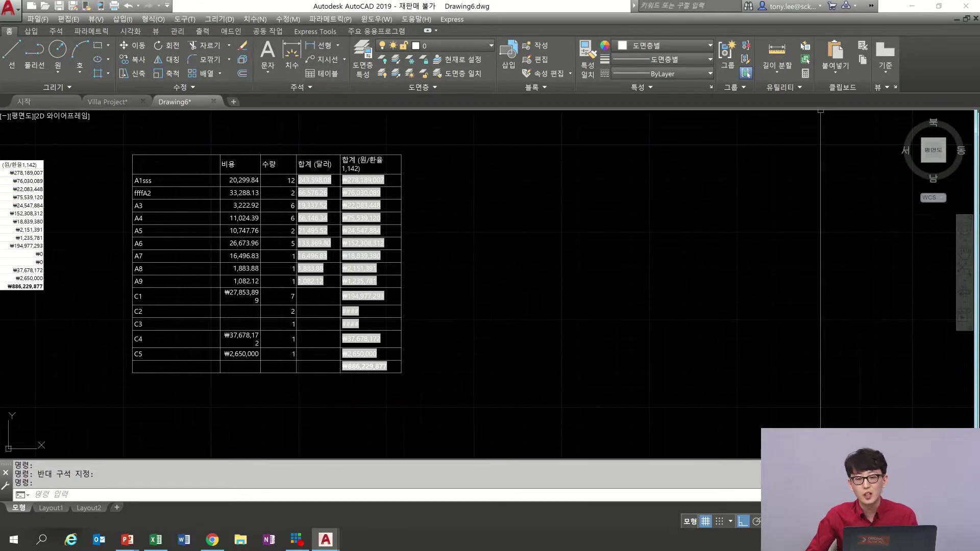
left_click(835, 75)
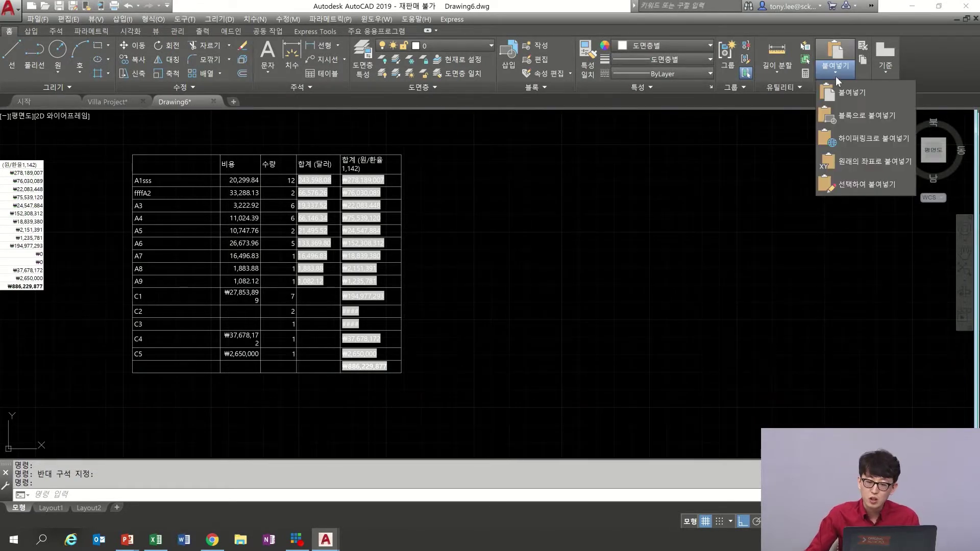
left_click(860, 185)
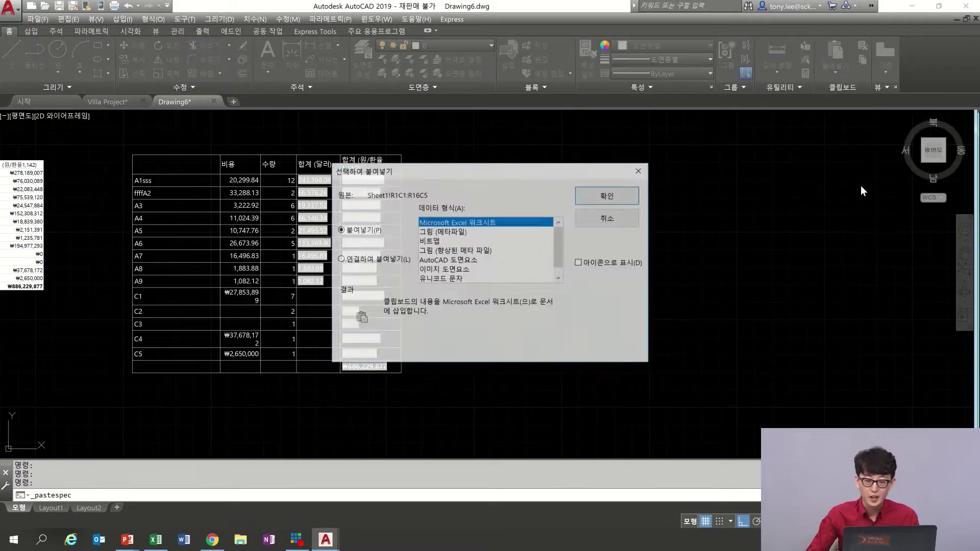
left_click(364, 260)
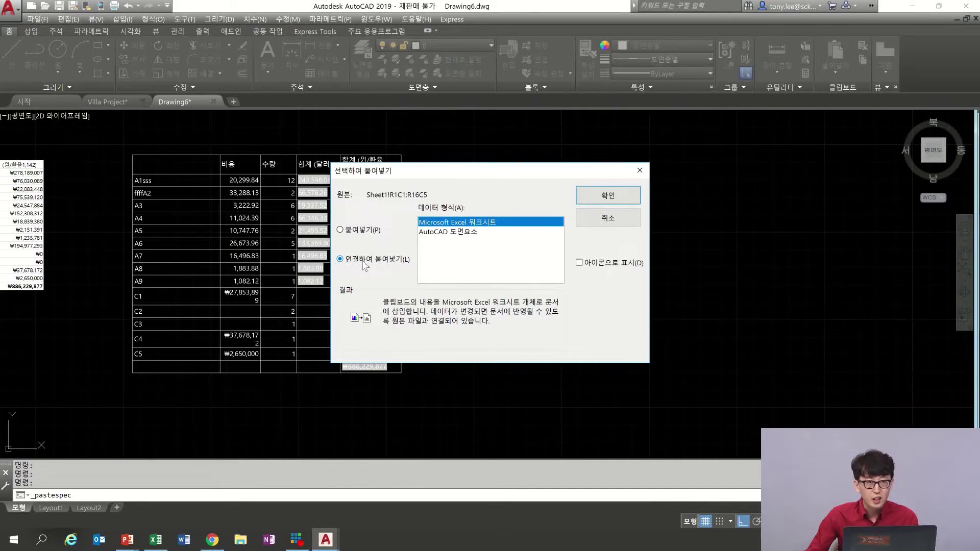
left_click(479, 233)
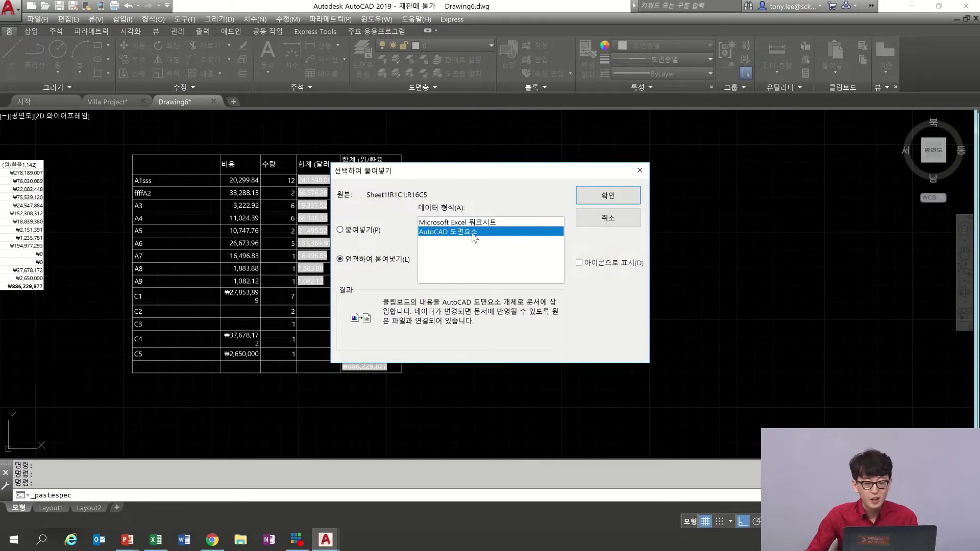
left_click(612, 196)
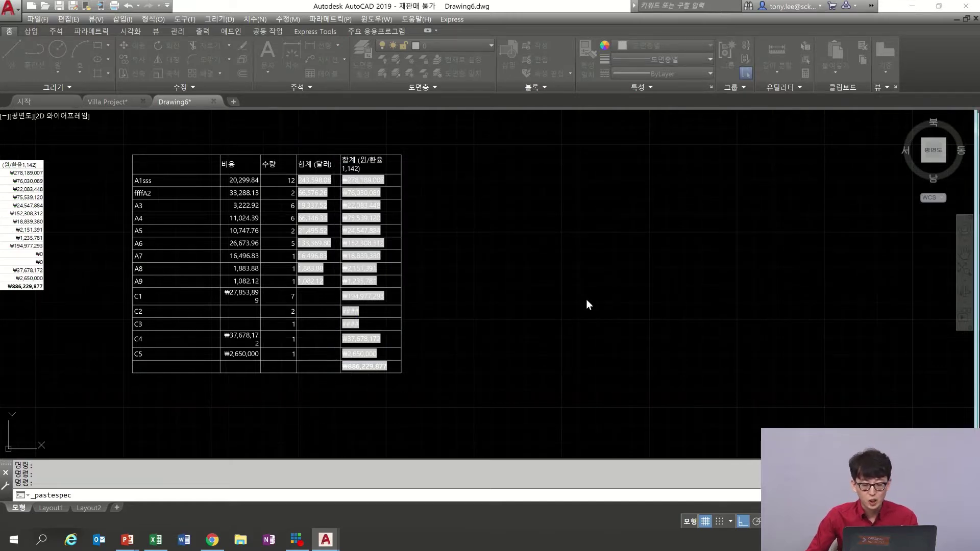
left_click(544, 217)
scroll(714, 255, "up", 4)
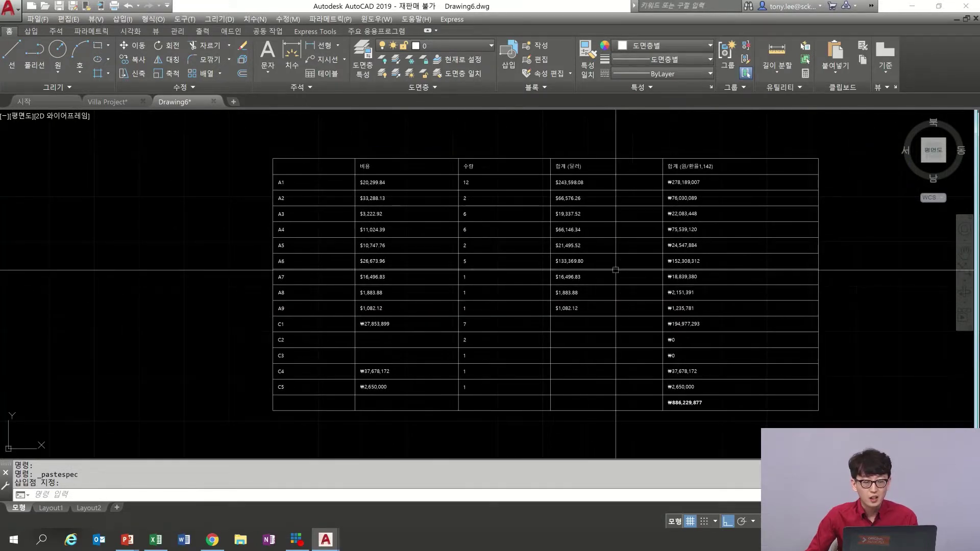
left_click(424, 189)
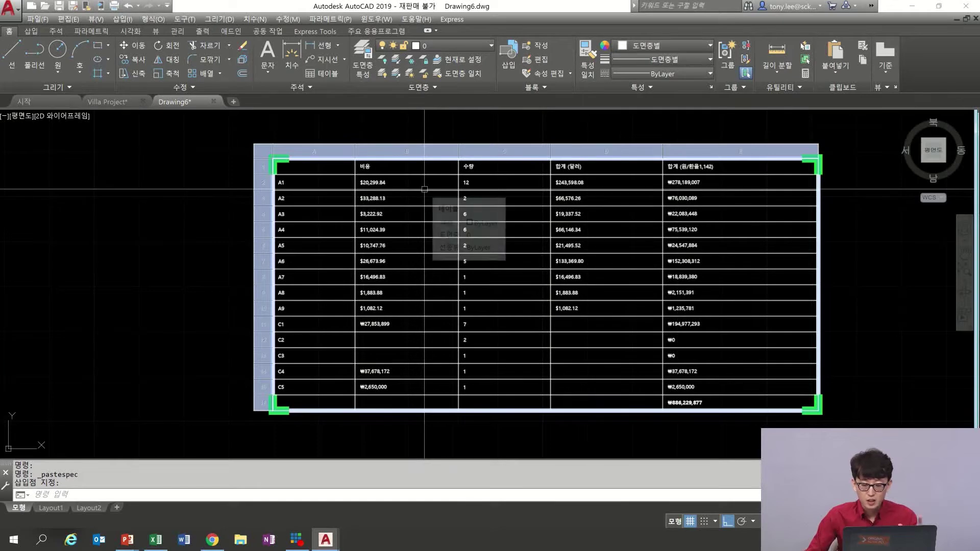
key("Escape")
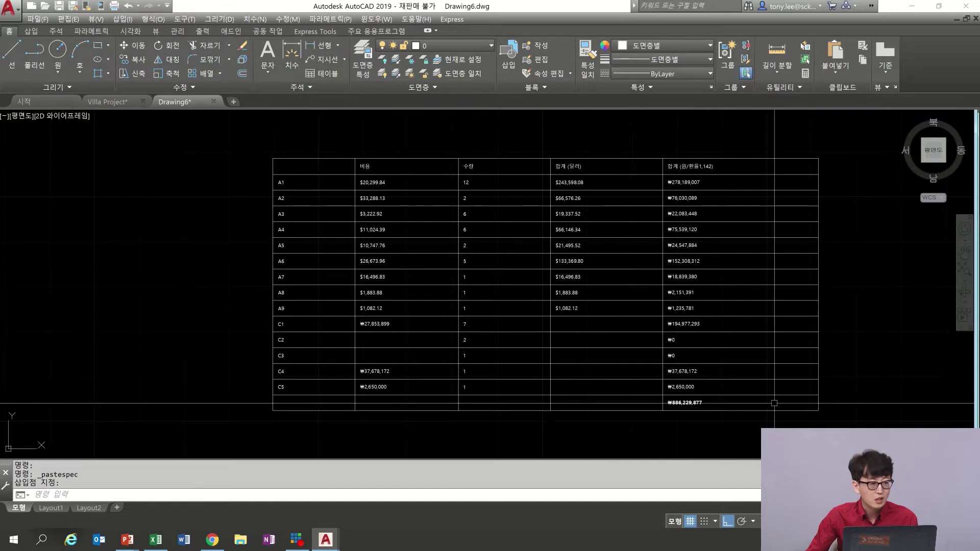
- Save the drawing as Drawing6.dwg in the AutoCAD 2019 Launch Demo (KR) folder
key("ctrl+s")
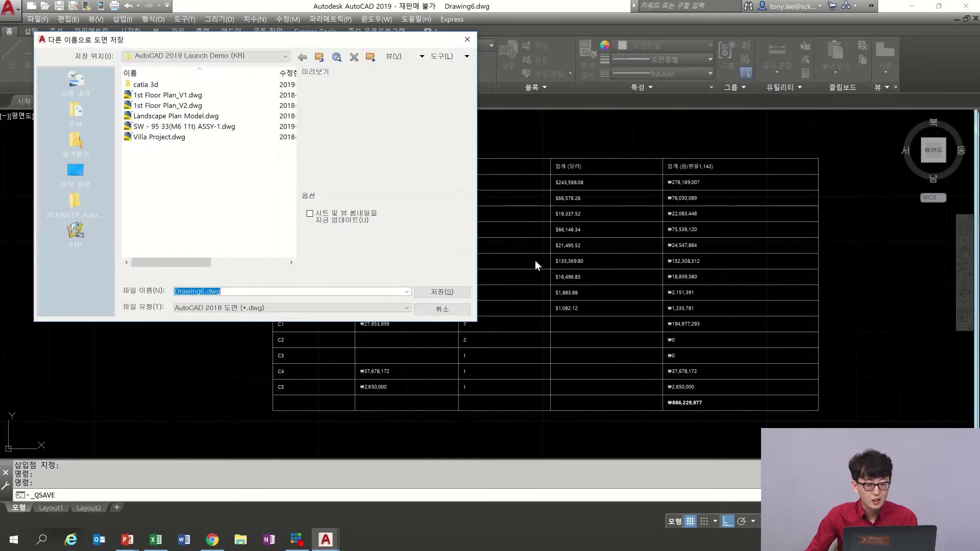
left_click(437, 289)
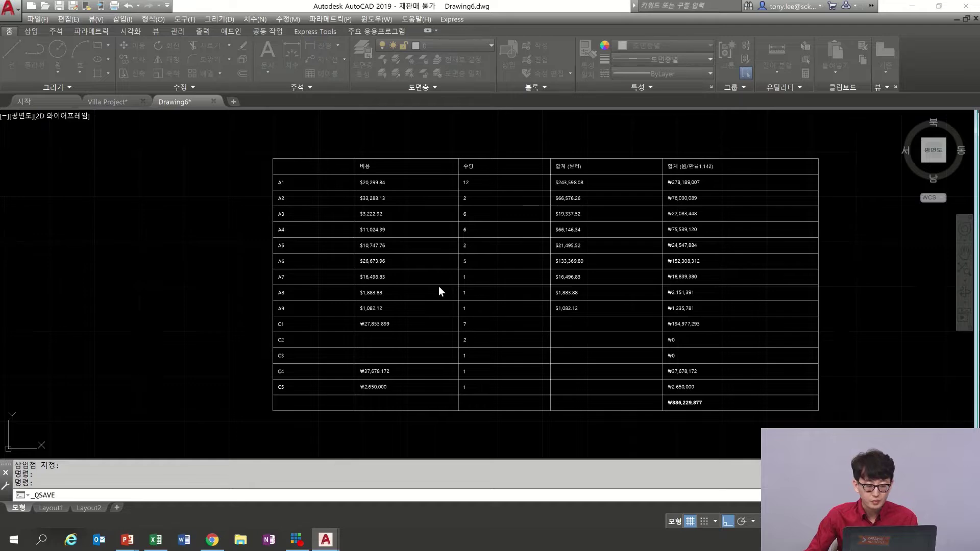
left_click(439, 286)
- Switch to Excel and set the quantity (수량) of item A1 to 8
scroll(454, 205, "up", 5)
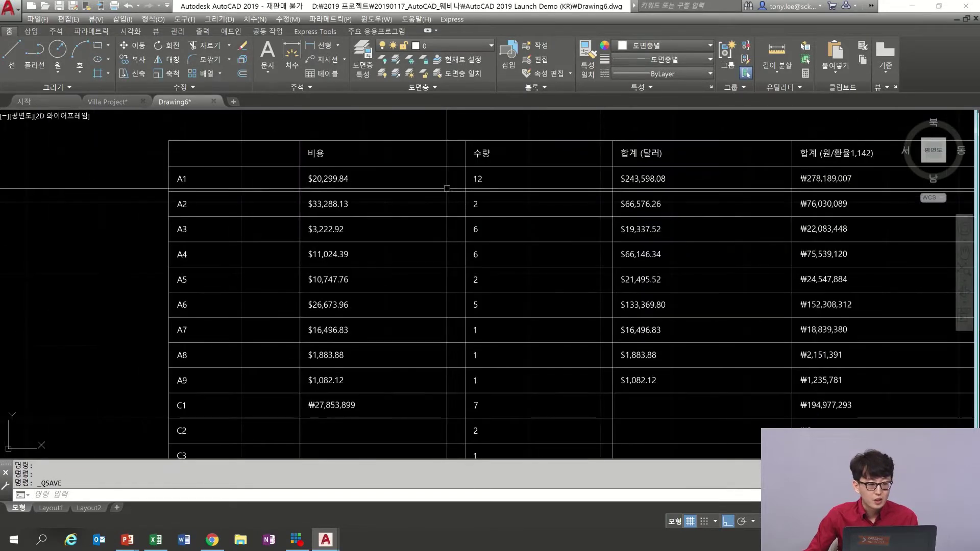
scroll(482, 241, "down", 3)
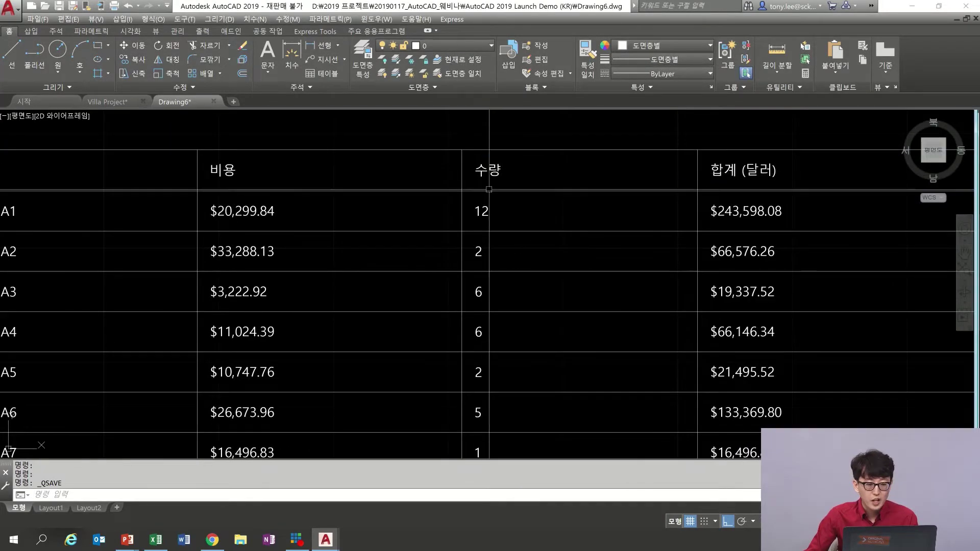
scroll(485, 209, "up", 3)
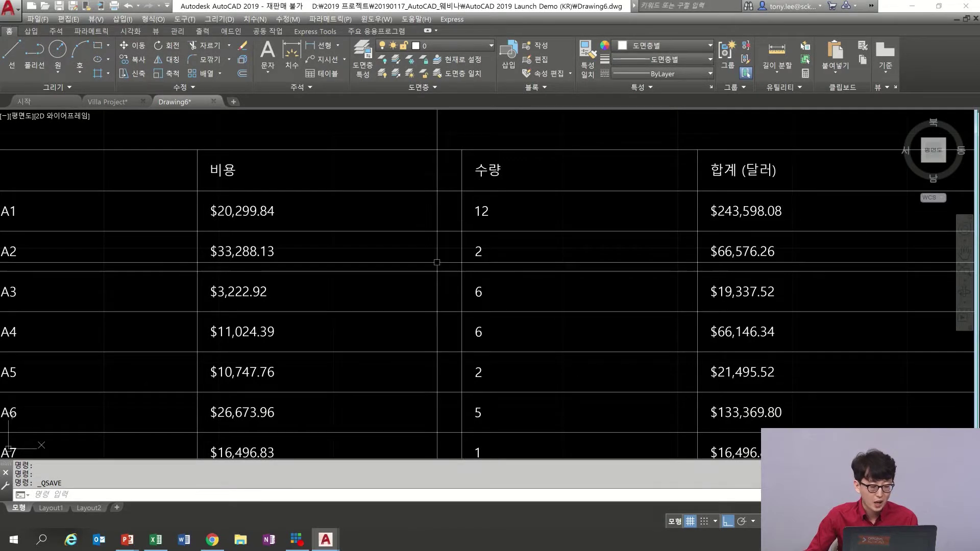
left_click(156, 539)
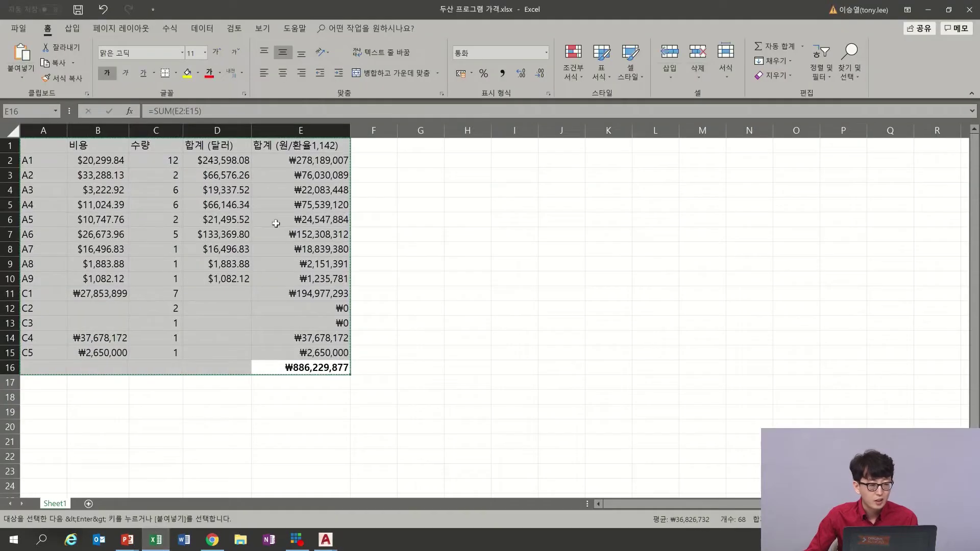
left_click(171, 162)
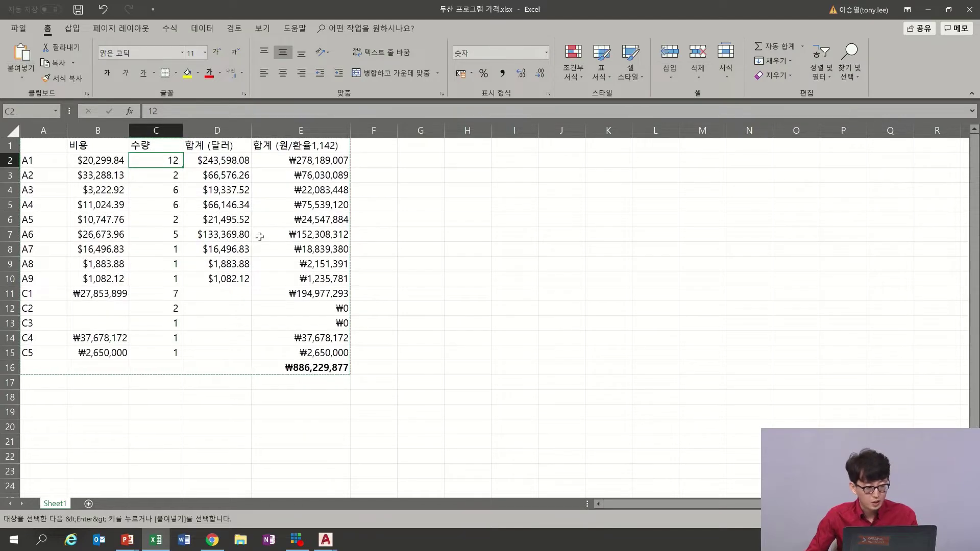
type("8")
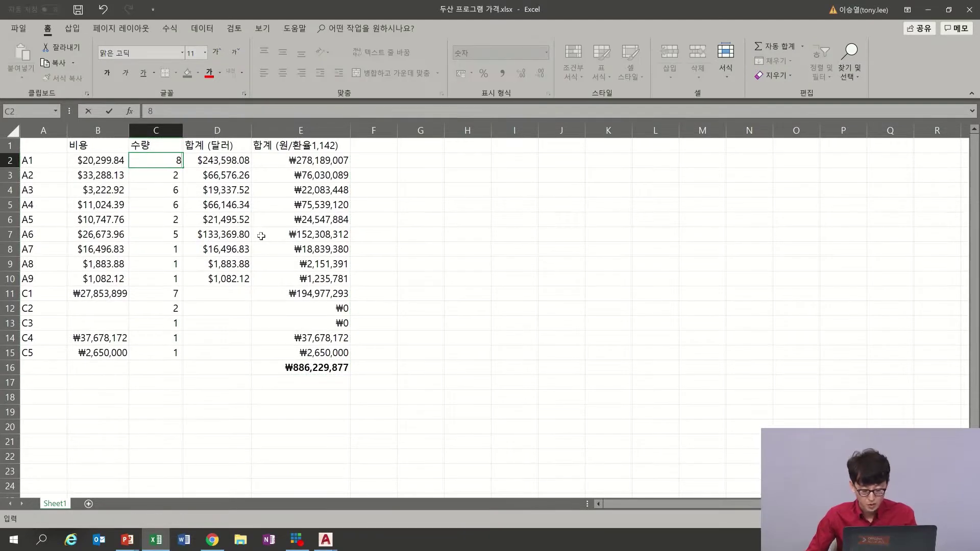
key("Return")
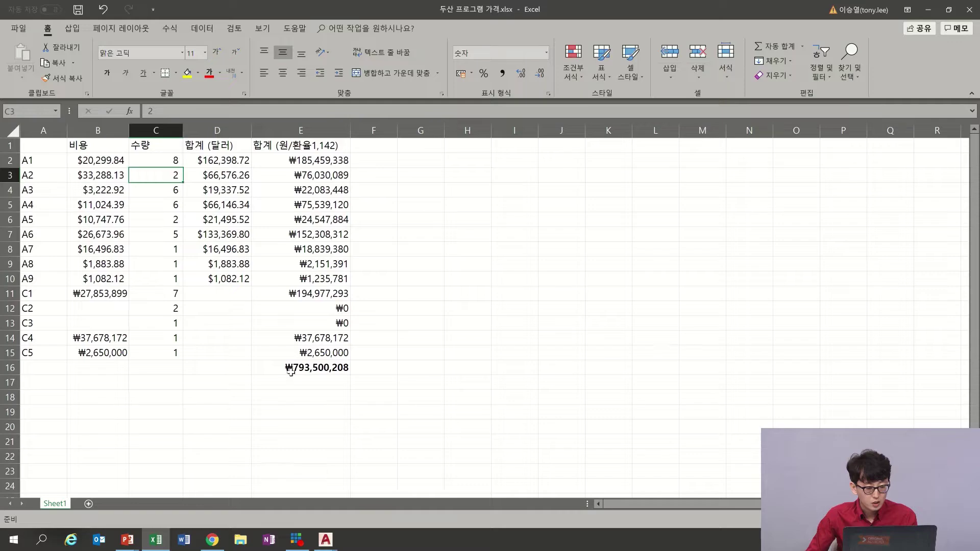
- Inspect the linked table in AutoCAD, and return to Excel to save the workbook 두산 프로그램 가격.xlsx
key("alt+Tab")
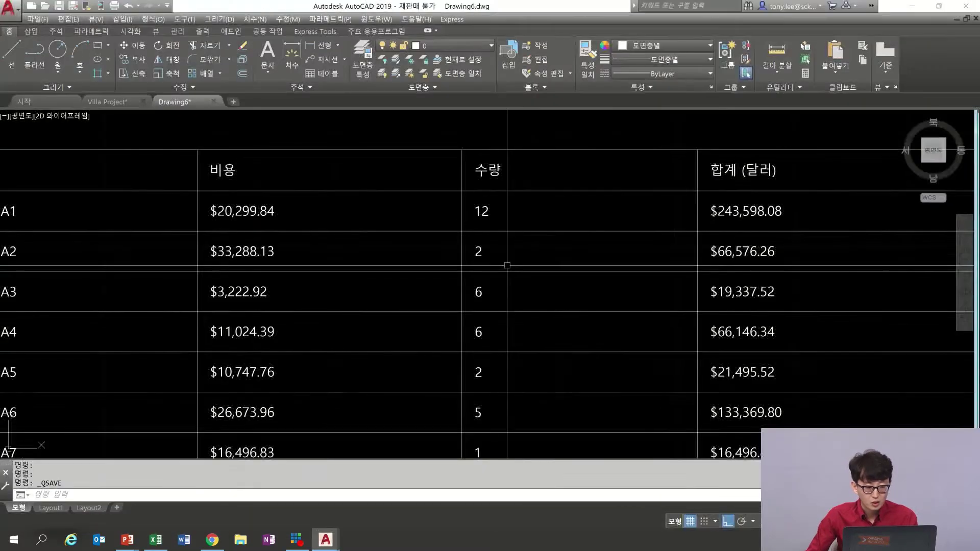
middle_click_drag(666, 307, 457, 153)
middle_click_drag(669, 442, 637, 342)
scroll(632, 340, "up", 2)
scroll(535, 240, "down", 2)
middle_click_drag(529, 225, 565, 357)
key("alt+Tab")
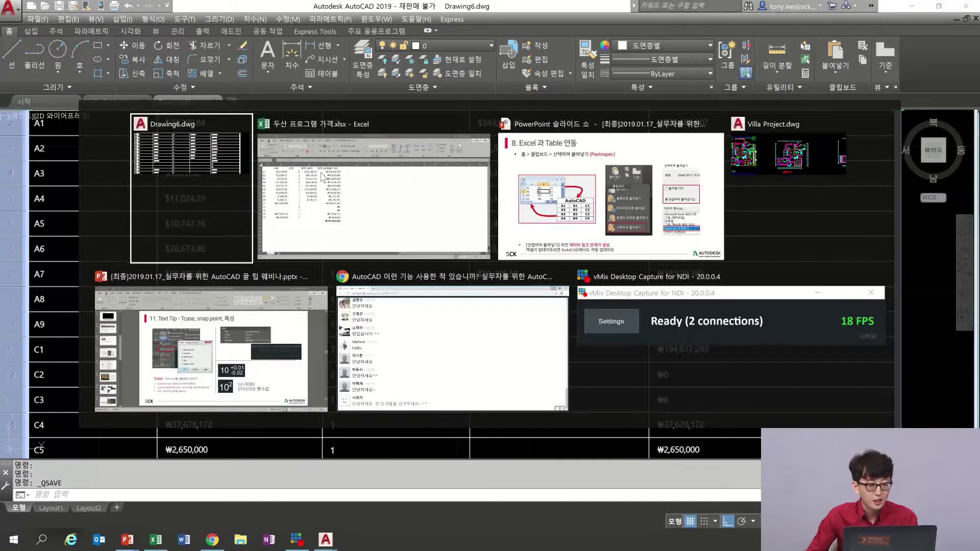
left_click(79, 10)
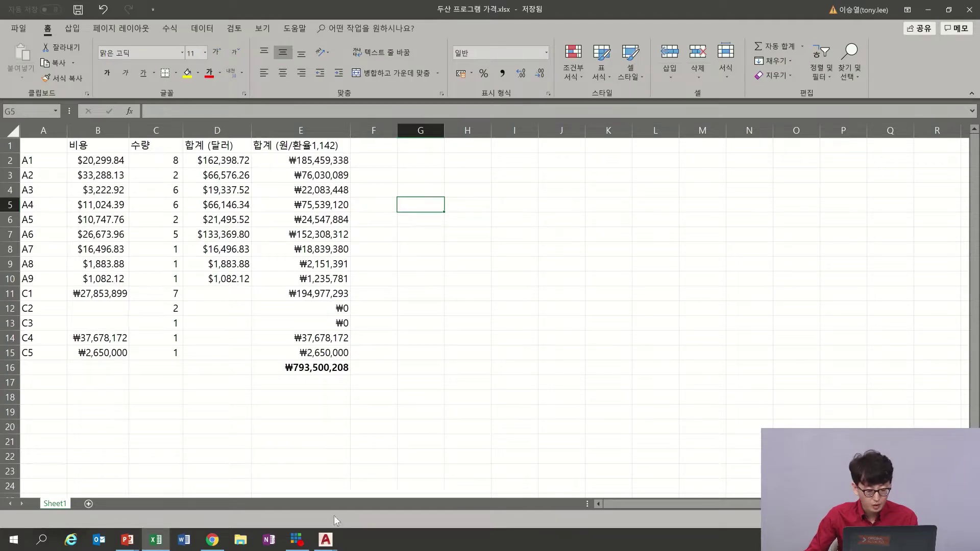
- Return to Drawing6 in AutoCAD, update the changed data link Excel 데이터 링크 1, and check the table's total
mouse_move(326, 539)
left_click(379, 498)
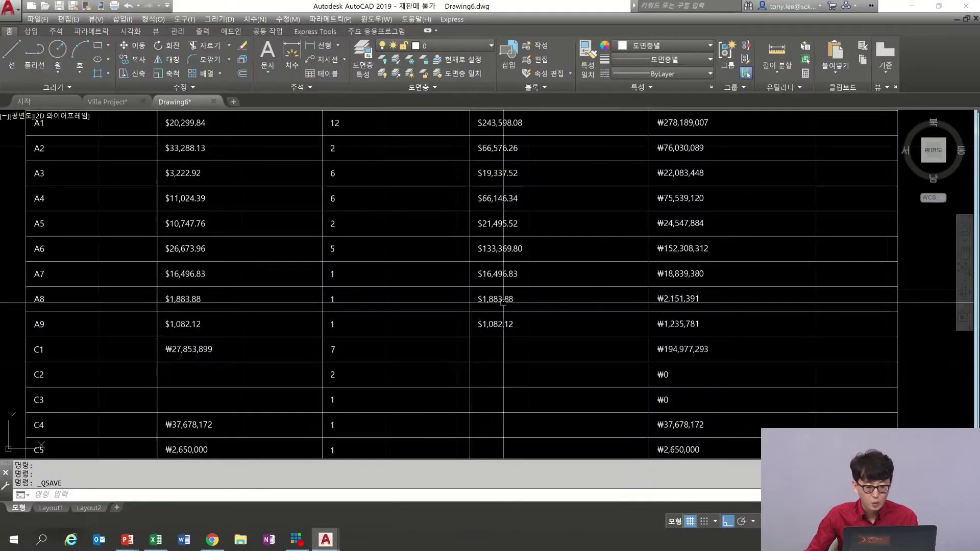
scroll(503, 303, "down", 2)
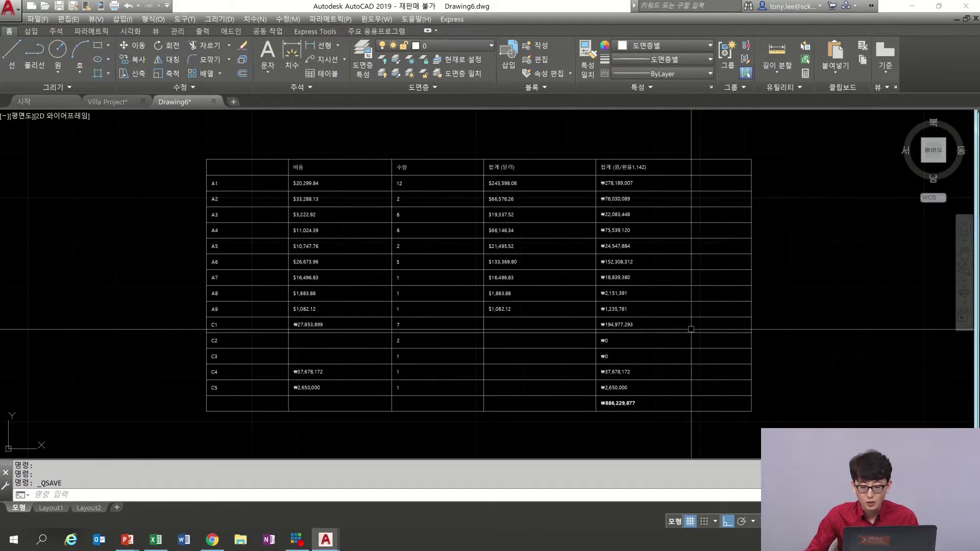
left_click(607, 299)
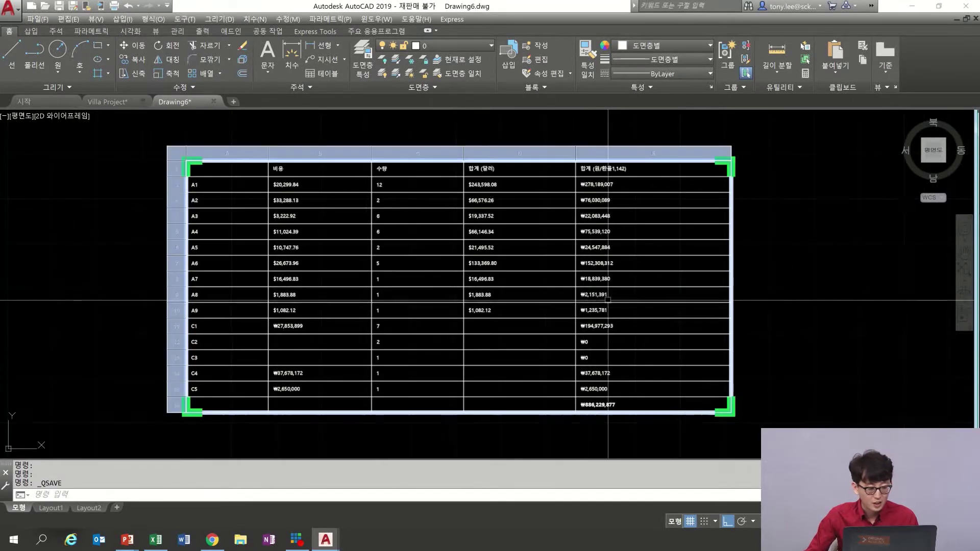
key("Escape")
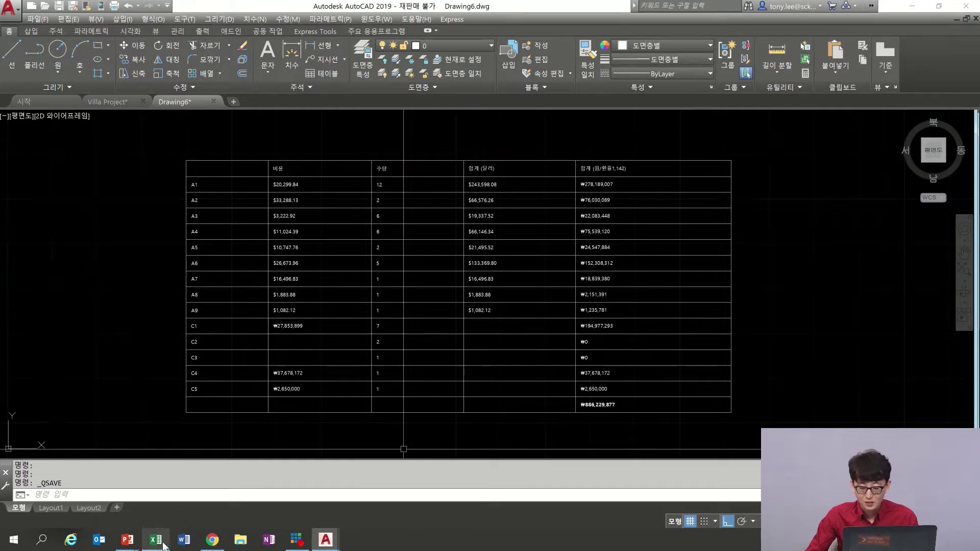
mouse_move(164, 542)
left_click(163, 497)
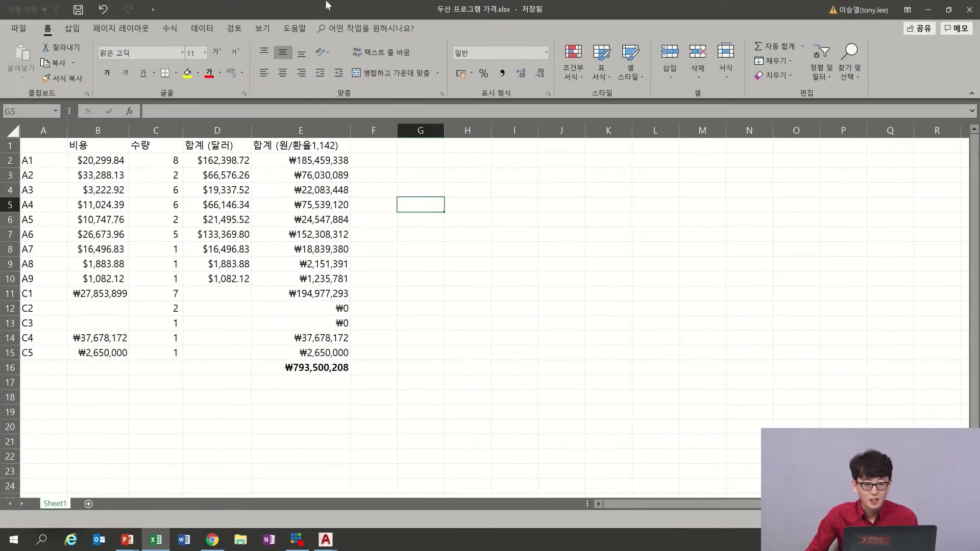
left_click(930, 9)
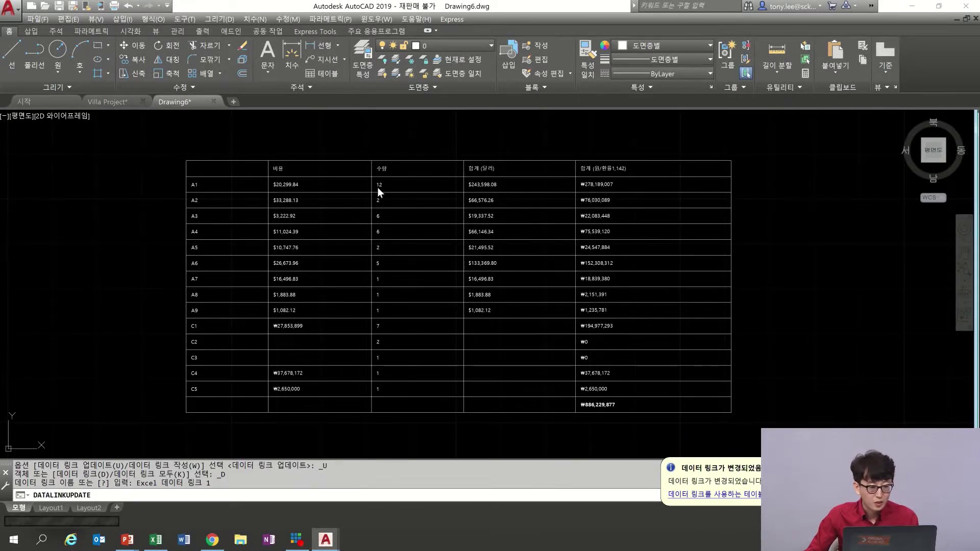
scroll(380, 188, "up", 2)
mouse_move(743, 345)
middle_mouse_down()
mouse_move(614, 221)
mouse_move(590, 159)
middle_mouse_up()
scroll(593, 334, "up", 2)
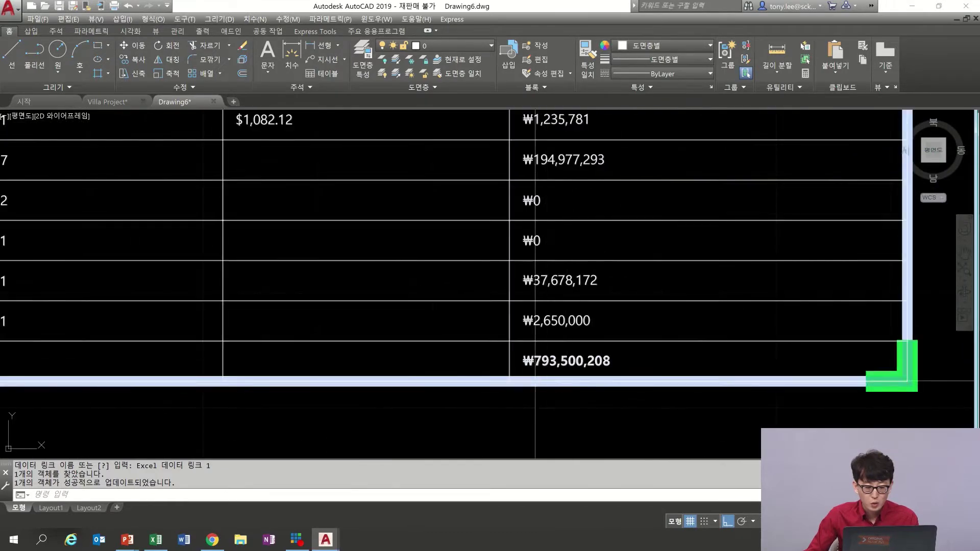
scroll(400, 175, "down", 3)
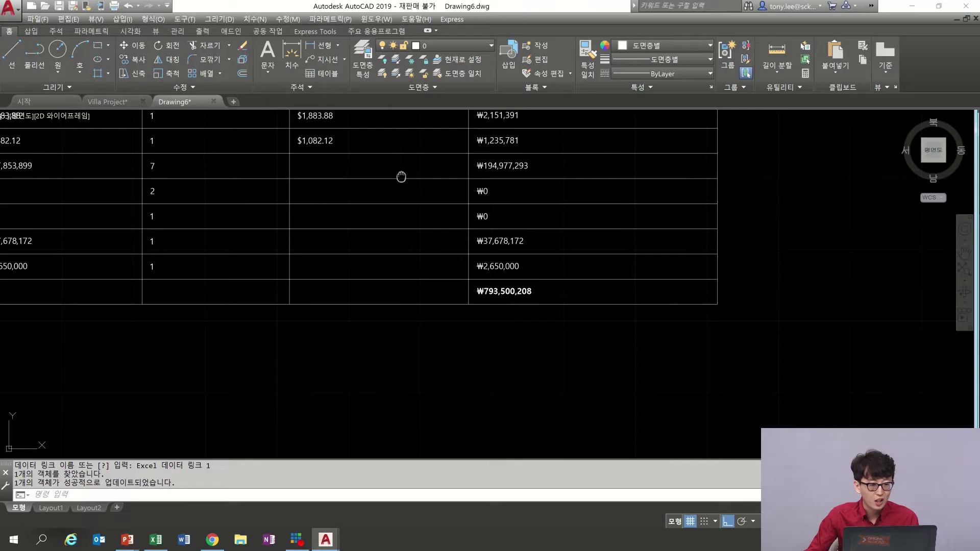
- Show the Jpgout & Pngout slide in the PowerPoint slide show and switch back to AutoCAD
key("alt+Tab")
key("alt+Tab")
key("alt+Tab")
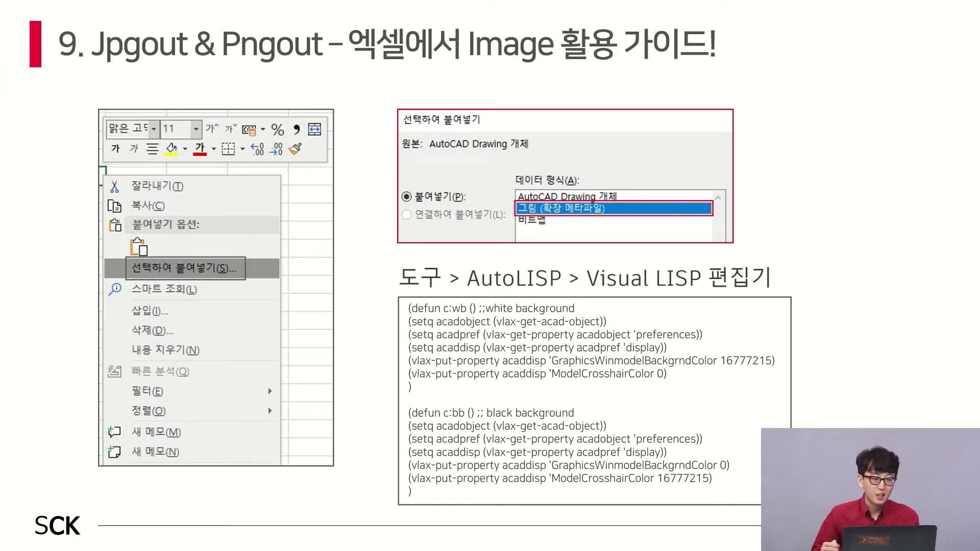
key("alt+Tab")
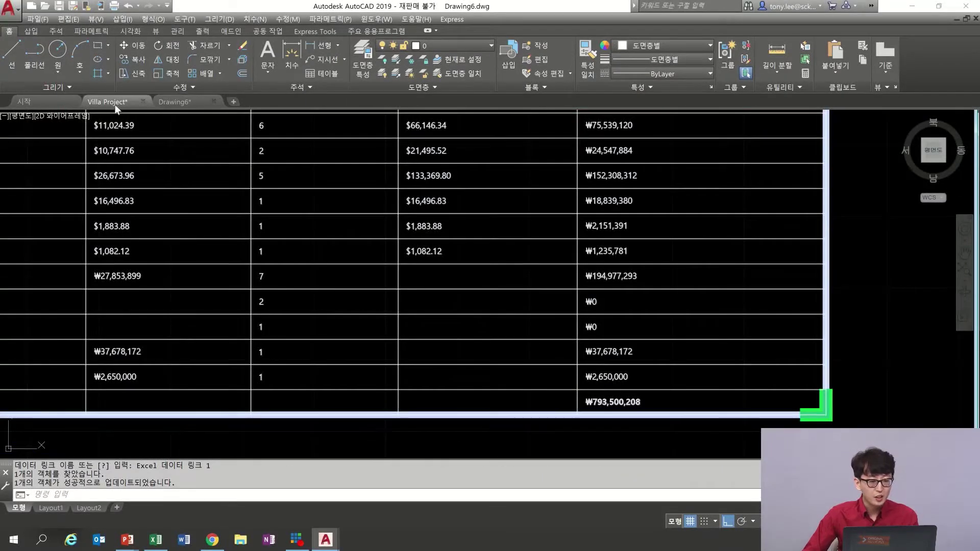
- Open the Villa Project drawing and take a screen capture of the ground floor plan
left_click(115, 105)
scroll(461, 214, "down", 2)
middle_click_drag(427, 236, 471, 220)
scroll(578, 216, "up", 2)
middle_click_drag(593, 224, 540, 236)
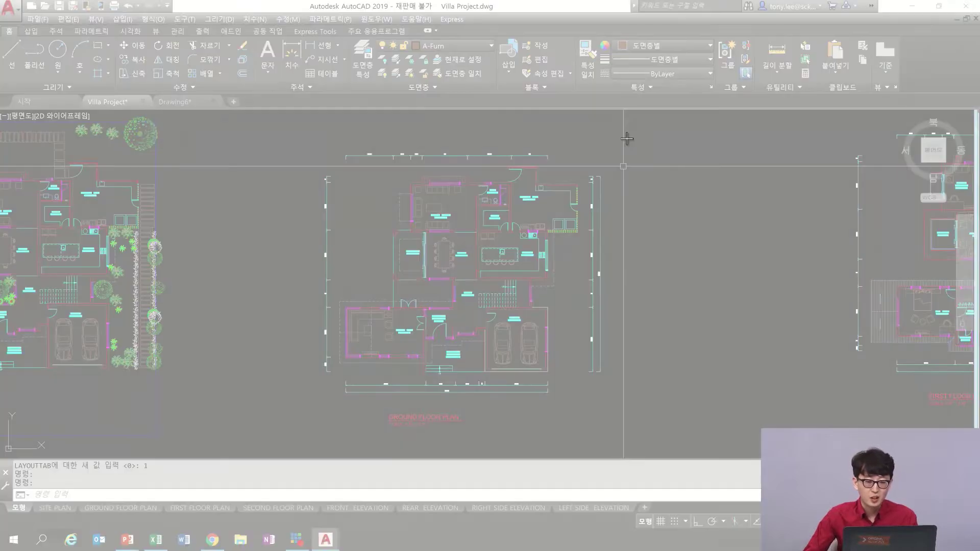
mouse_move(620, 129)
left_mouse_down()
mouse_move(293, 415)
mouse_move(280, 440)
left_mouse_up()
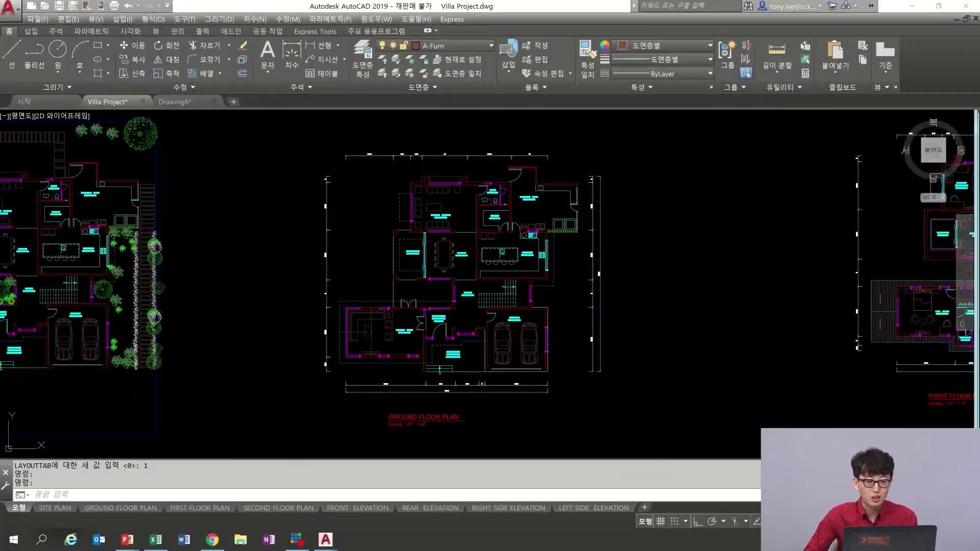
- Switch to Excel, add a second worksheet, and paste the captured plan image into it
left_click(156, 540)
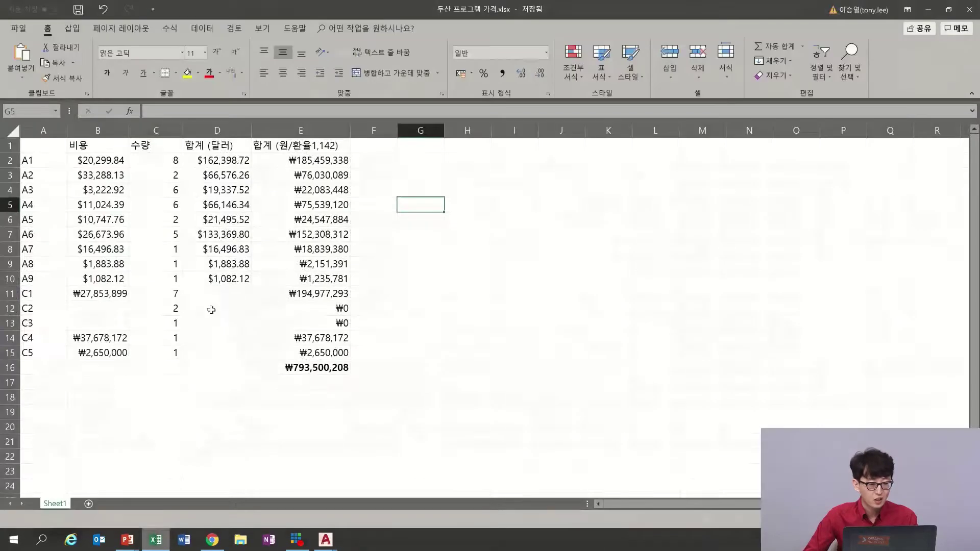
left_click(109, 504)
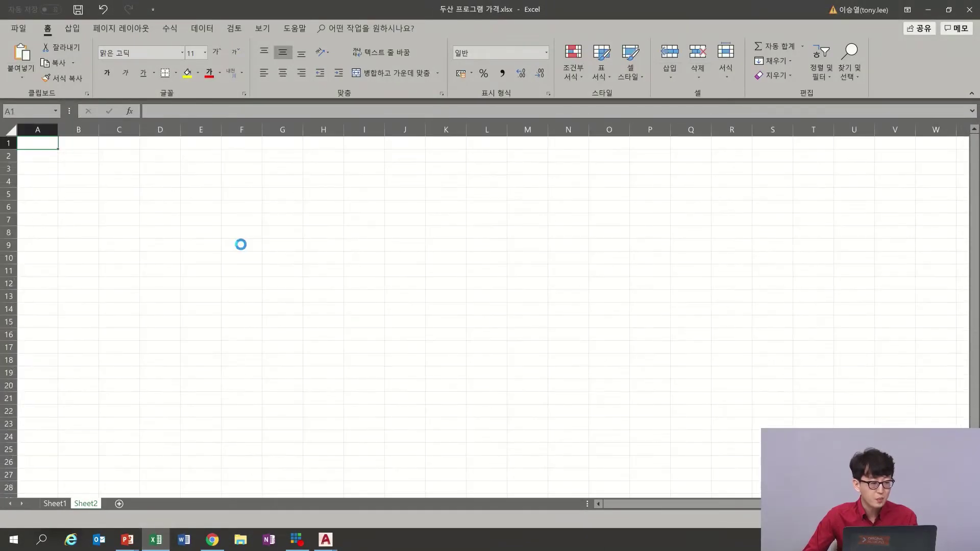
key("ctrl+v")
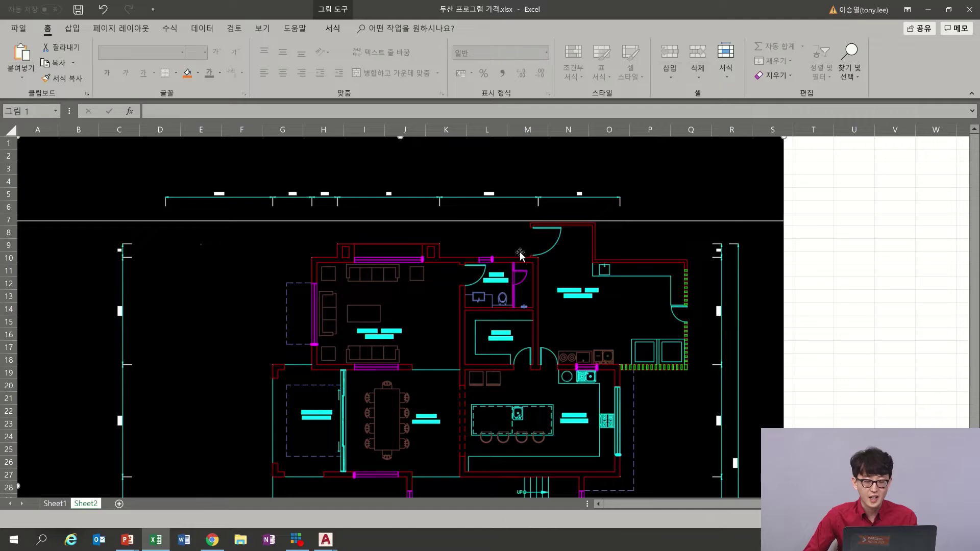
scroll(508, 249, "down", 2)
scroll(498, 250, "up", 2)
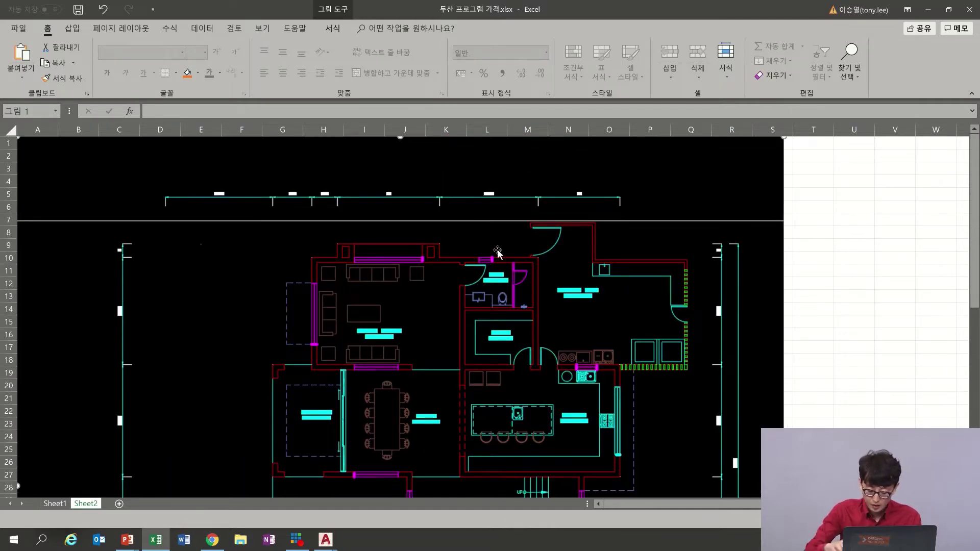
- Copy the complete ground floor plan objects from the Villa Project drawing and switch back to Excel
key("alt+Tab")
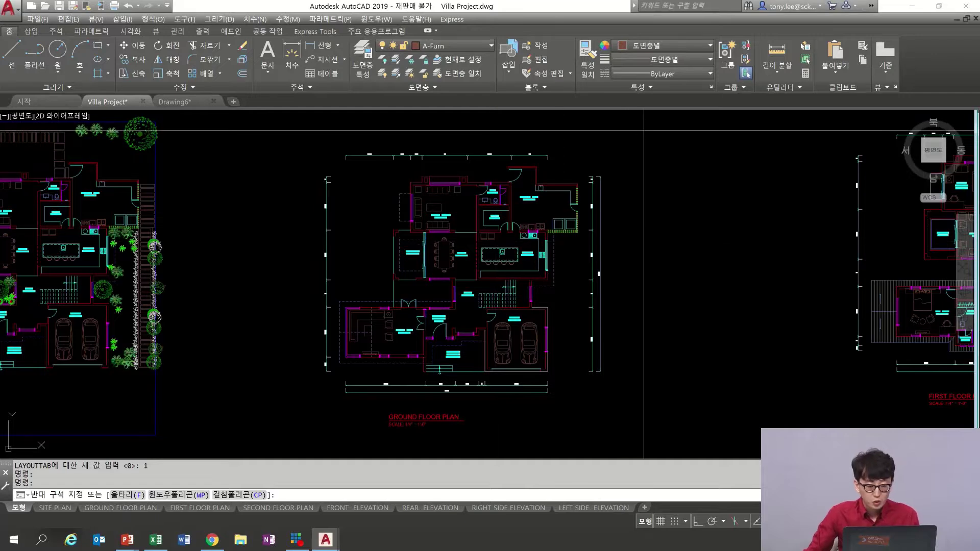
left_click(642, 125)
left_click(250, 438)
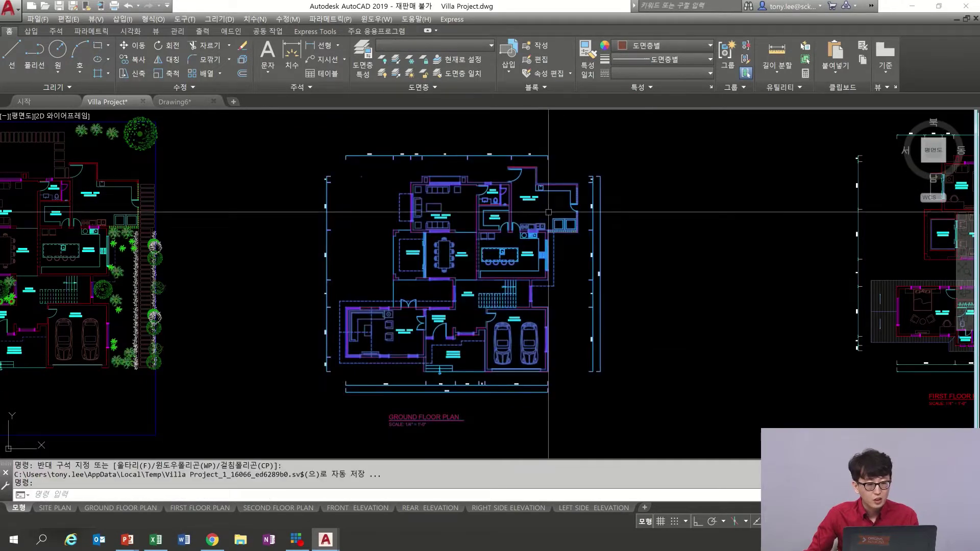
key("ctrl+c")
key("alt+Tab")
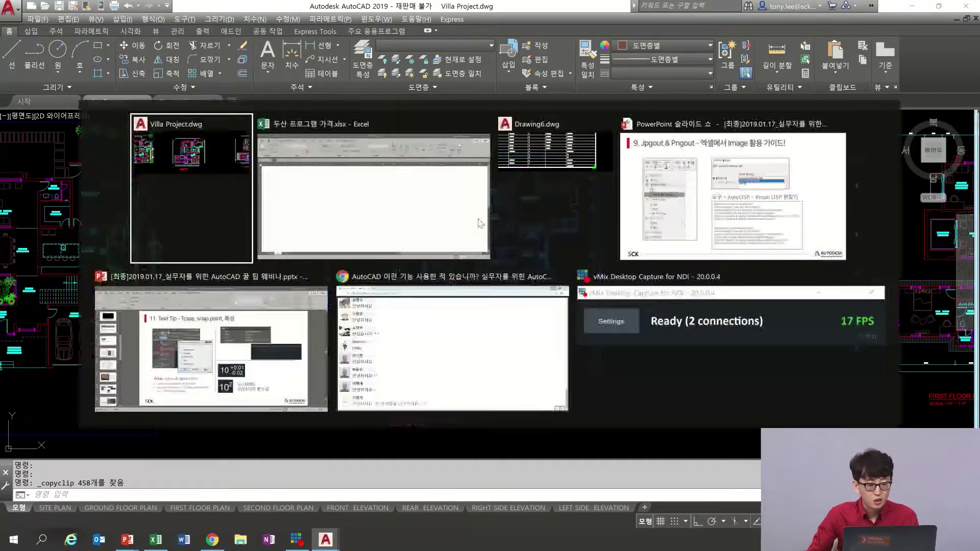
- Try a regular paste of the copied plan on Sheet2 and delete the embedded drawing object
key("ctrl+v")
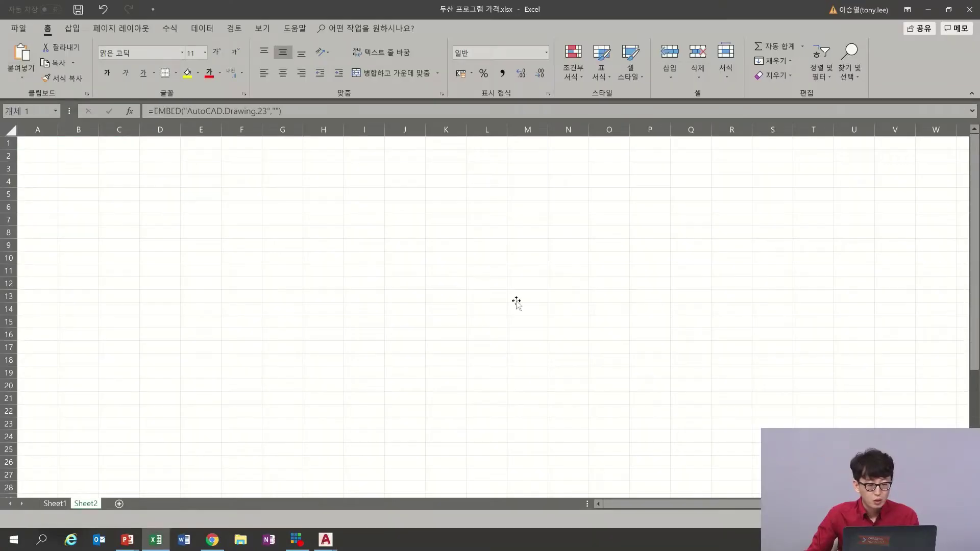
mouse_move(649, 326)
left_mouse_down()
mouse_move(617, 333)
mouse_move(538, 299)
left_mouse_up()
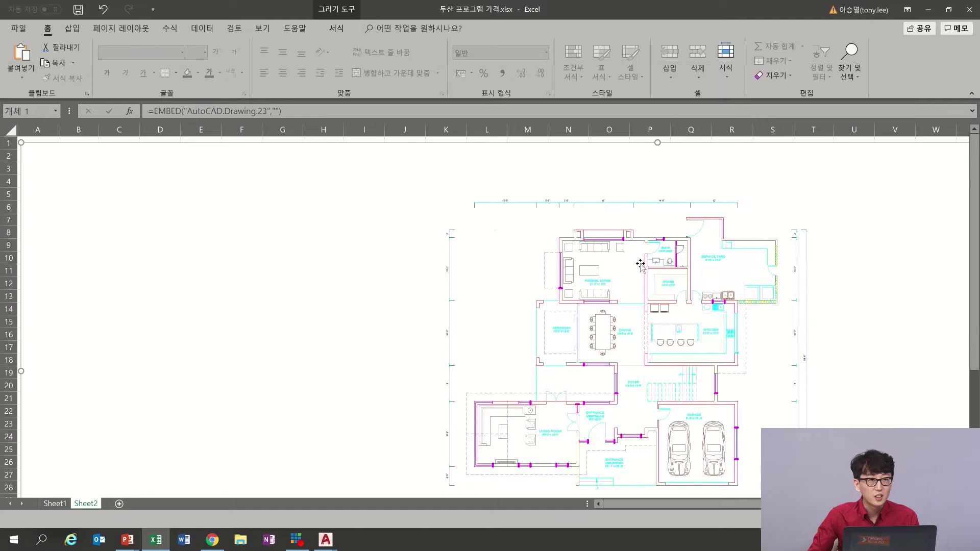
left_click(338, 28)
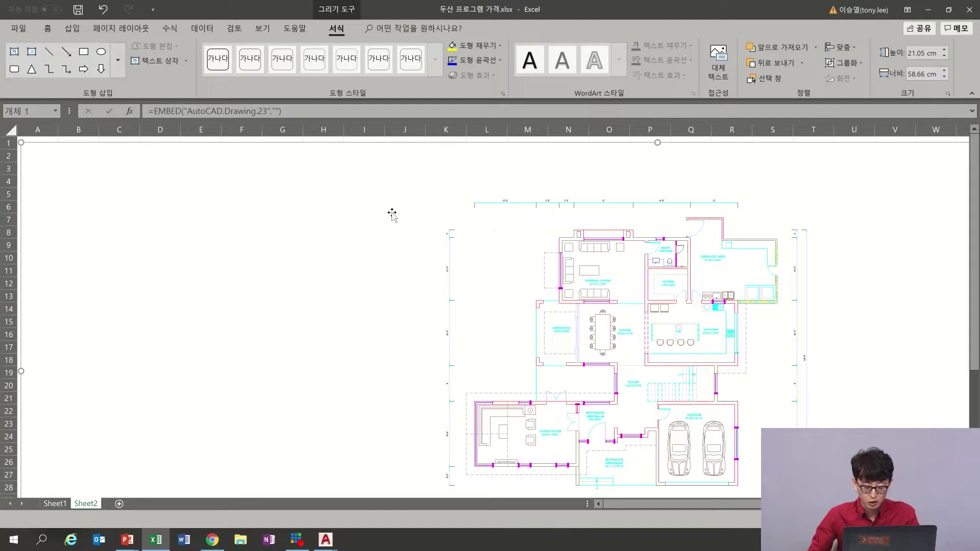
key("Delete")
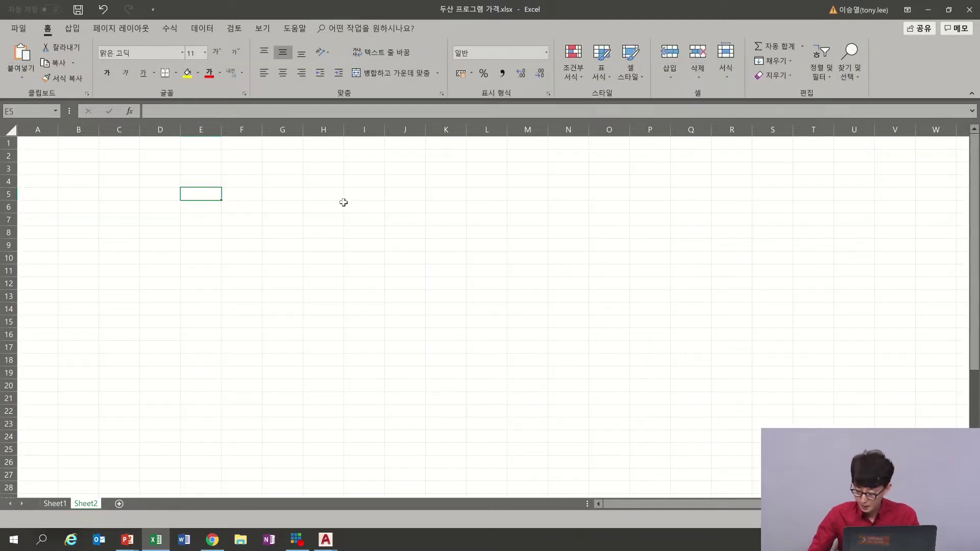
- Paste the copied plan on Sheet2 at cell G3 using Paste Special as 그림 (확장 메타파일) and reposition the picture
right_click(292, 174)
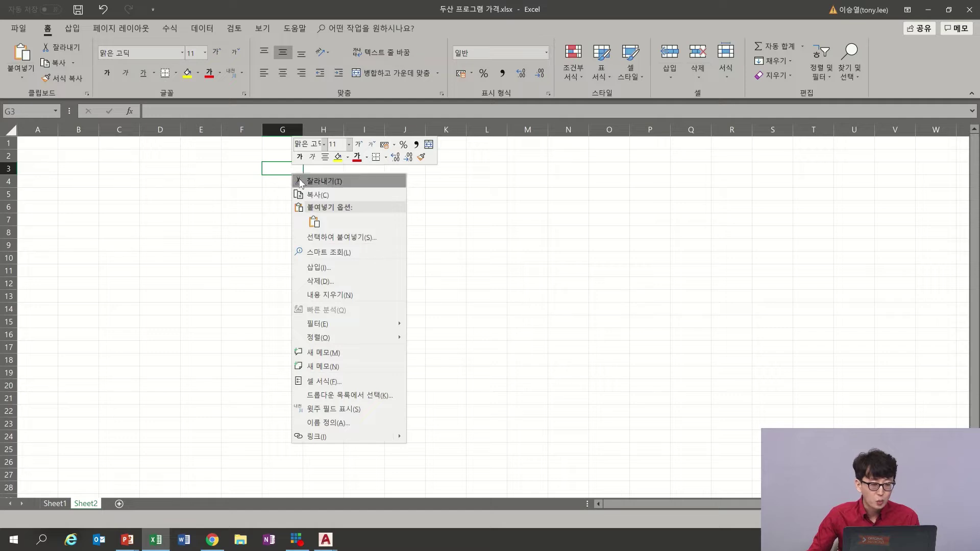
left_click(343, 239)
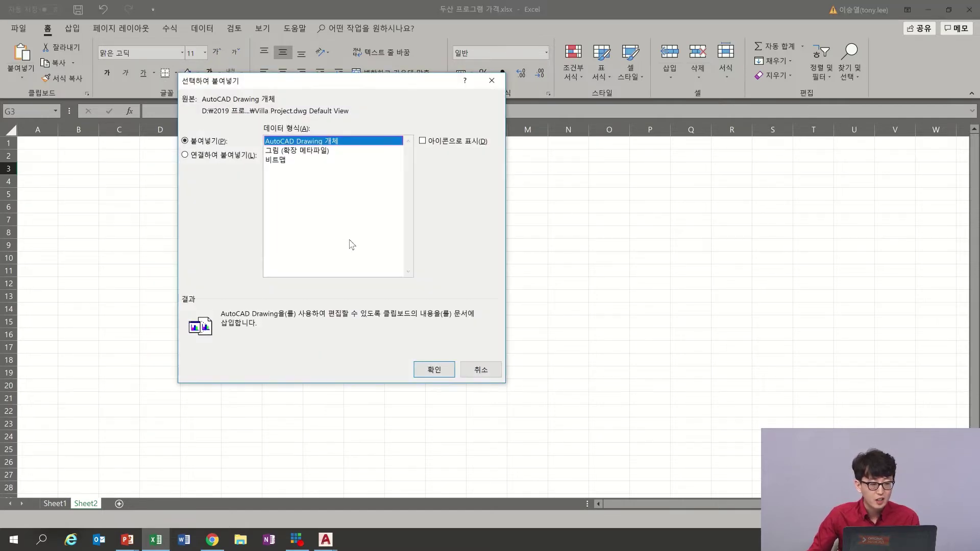
left_click(302, 153)
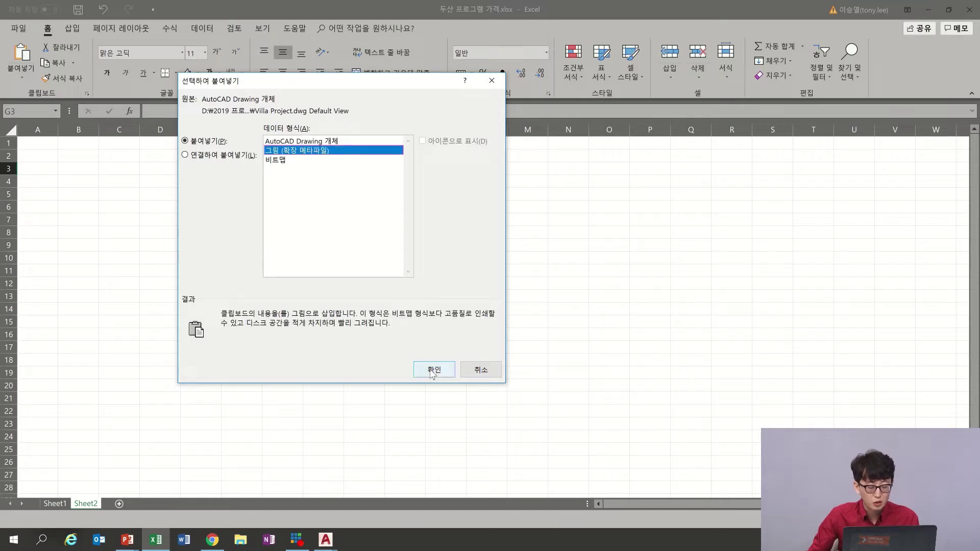
left_click(434, 369)
left_click_drag(736, 332, 521, 314)
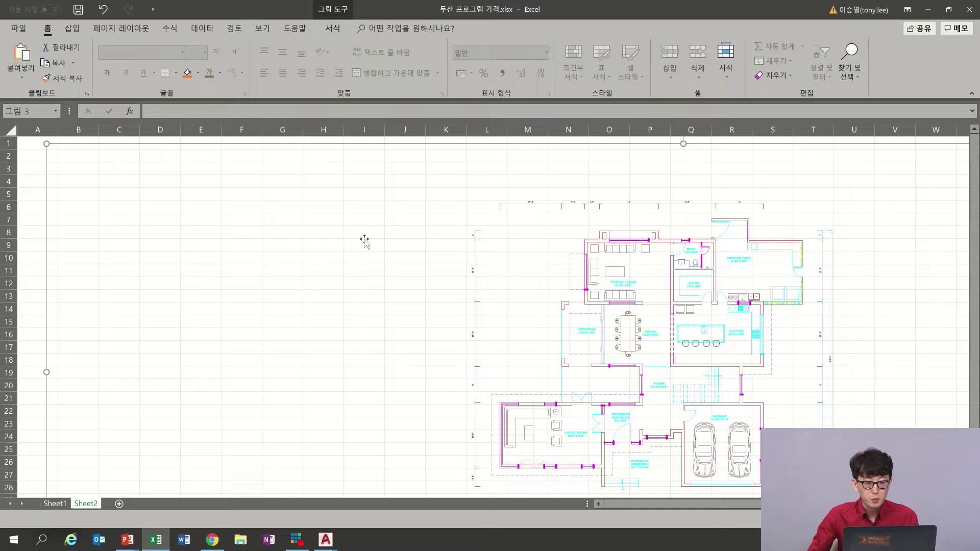
- Crop the blank area off the plan picture's left and top sides to about 39.6 × 18.9 cm and move it to column A
left_click(332, 28)
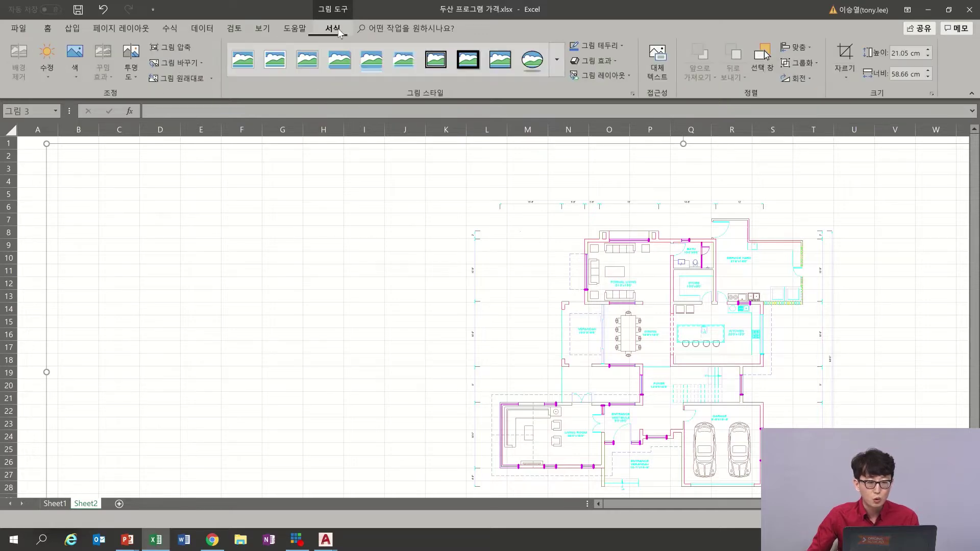
left_click(846, 55)
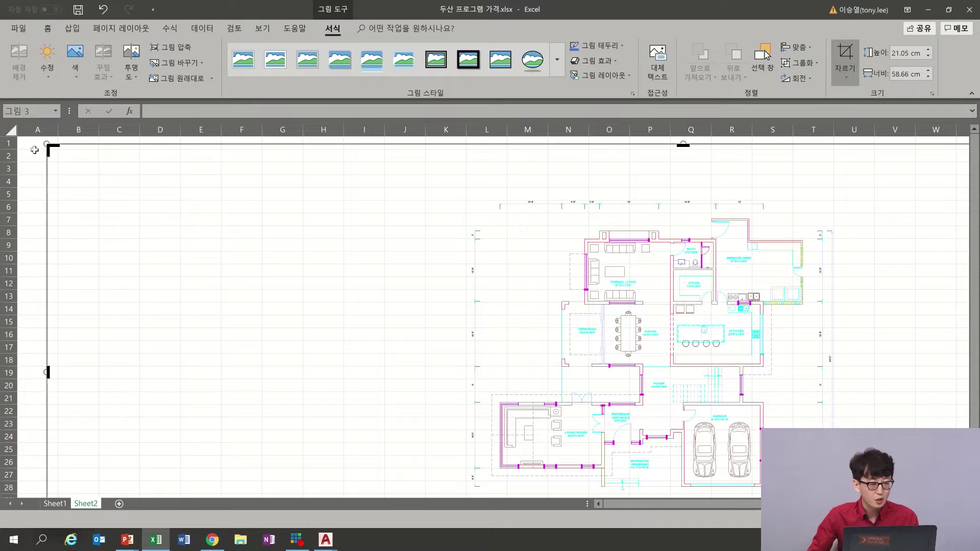
left_click_drag(219, 157, 460, 190)
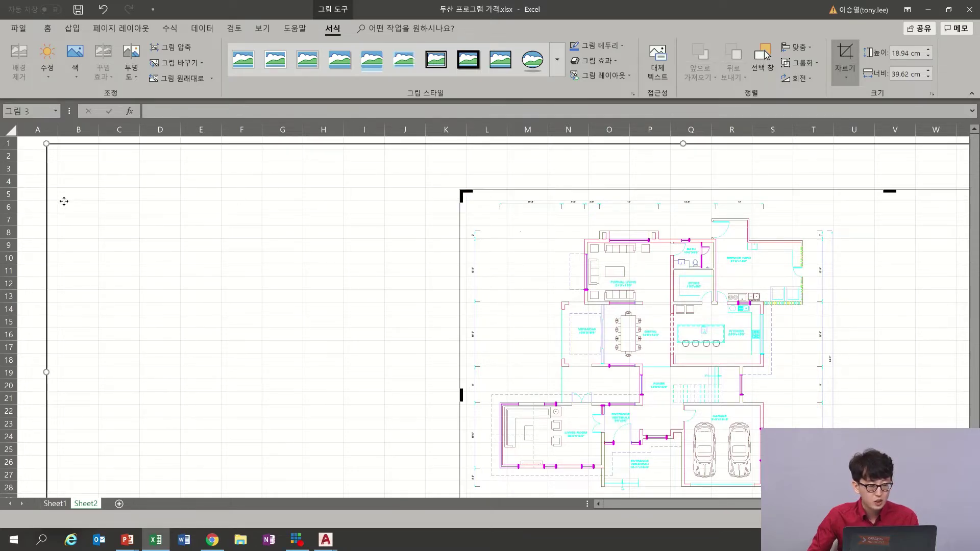
left_click(21, 206)
left_click(605, 250)
left_click_drag(730, 288, 300, 234)
- Crop the blank area off the plan picture's right and bottom sides to about 17.7 × 17.1 cm
scroll(562, 232, "down", 4)
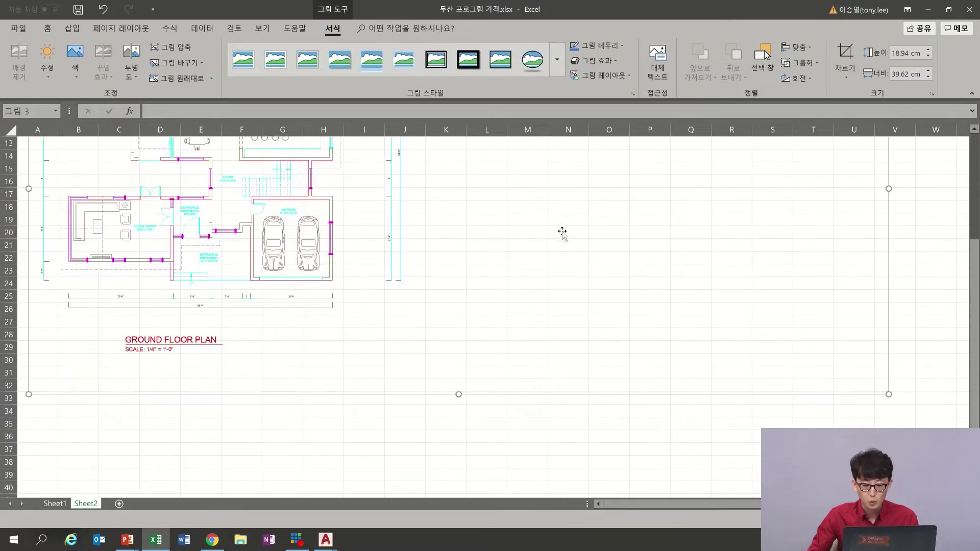
left_click(844, 56)
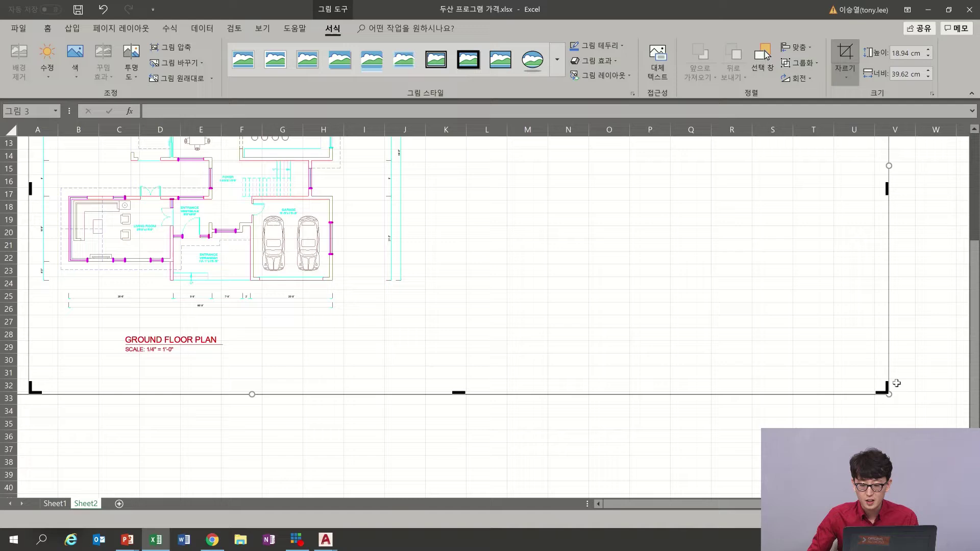
left_click_drag(505, 299, 412, 352)
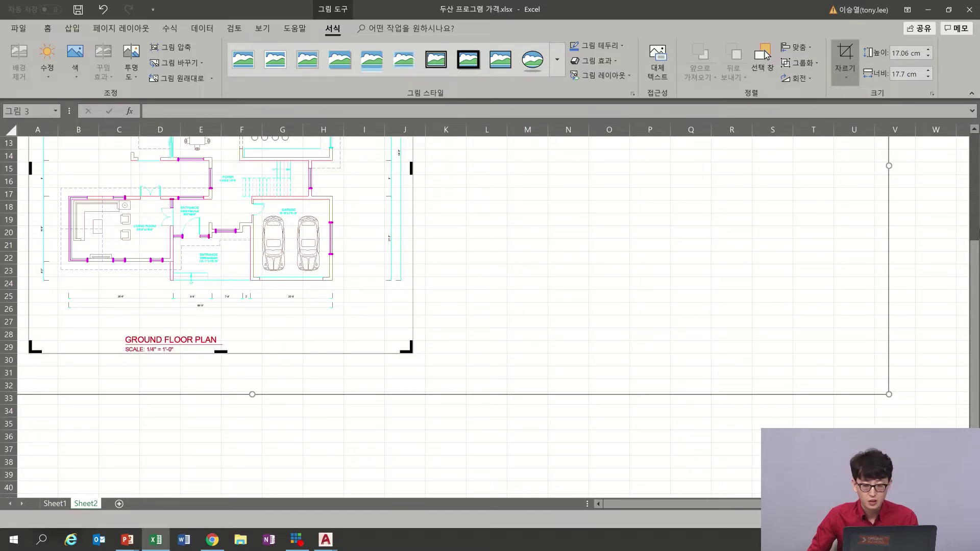
left_click(944, 232)
- Review the 그림 (확장 메타파일) format in Paste Special for cell K3 and cancel without pasting
scroll(457, 223, "up", 4)
right_click(461, 175)
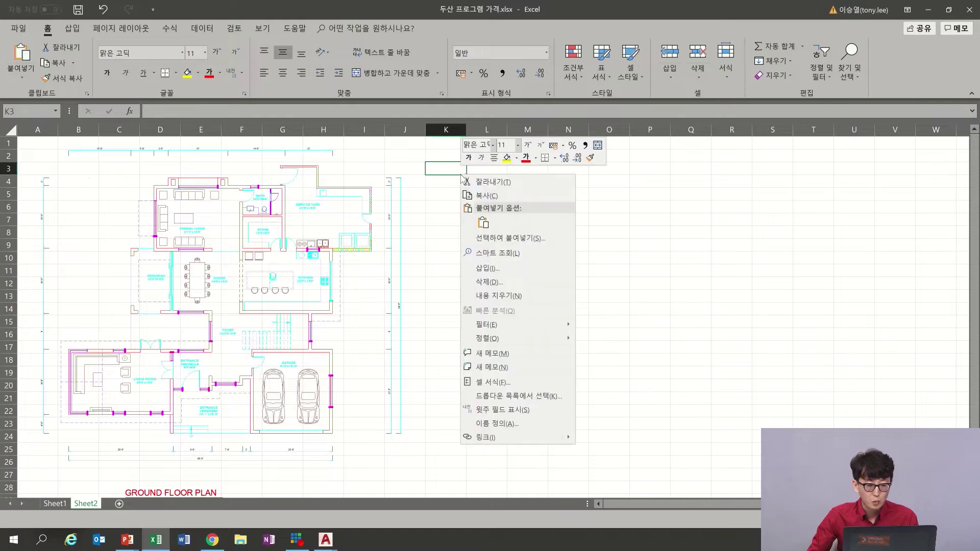
left_click(503, 238)
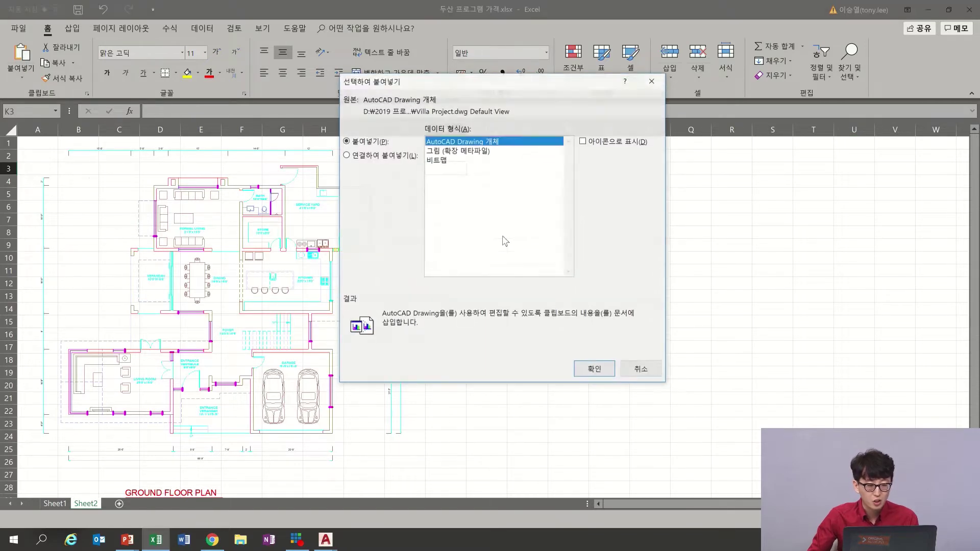
left_click(472, 151)
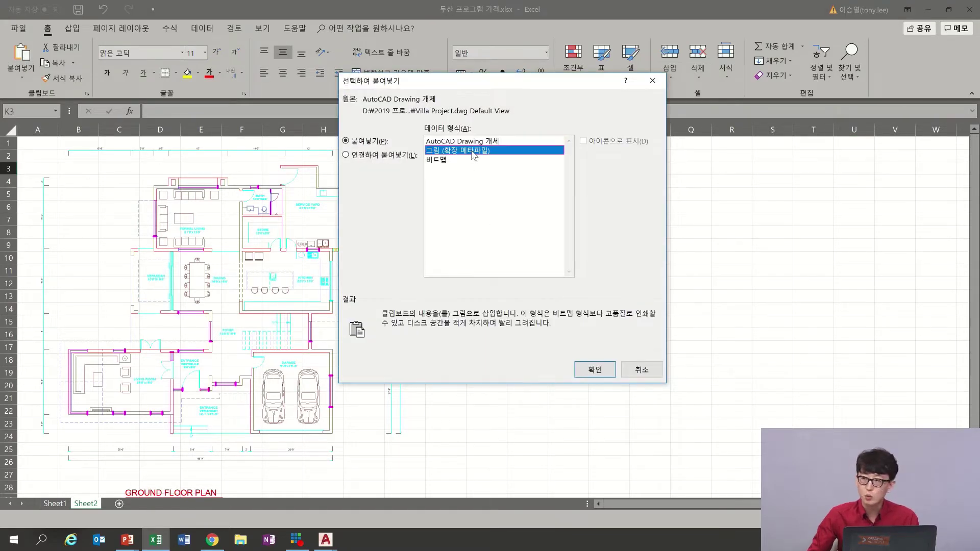
key("Escape")
- Select the cropped plan picture, display its formatting options, and deselect it
left_click(276, 273)
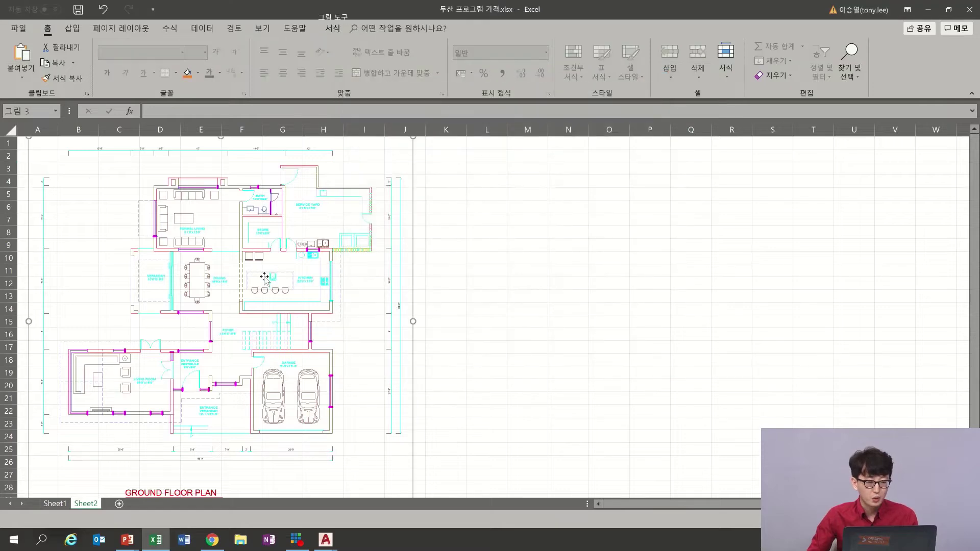
left_click(332, 29)
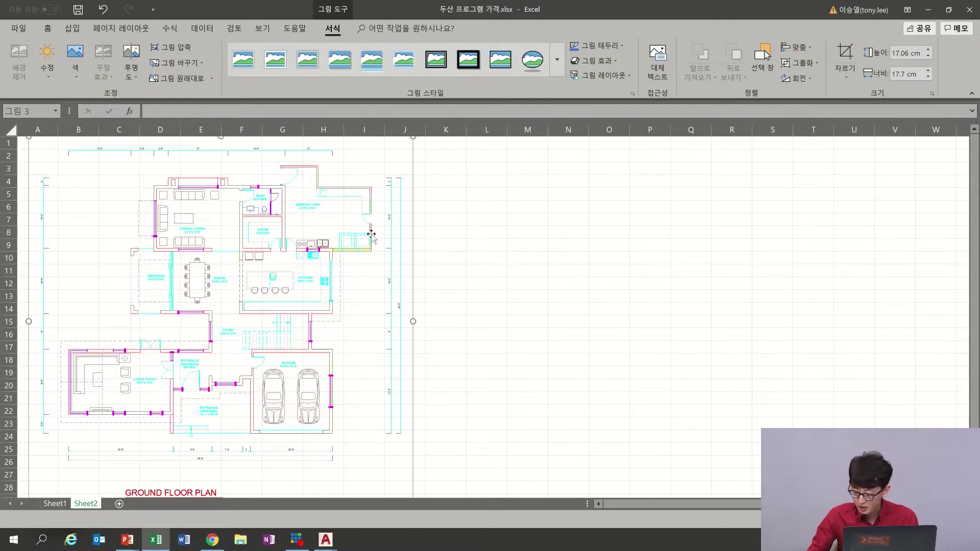
left_click(549, 219)
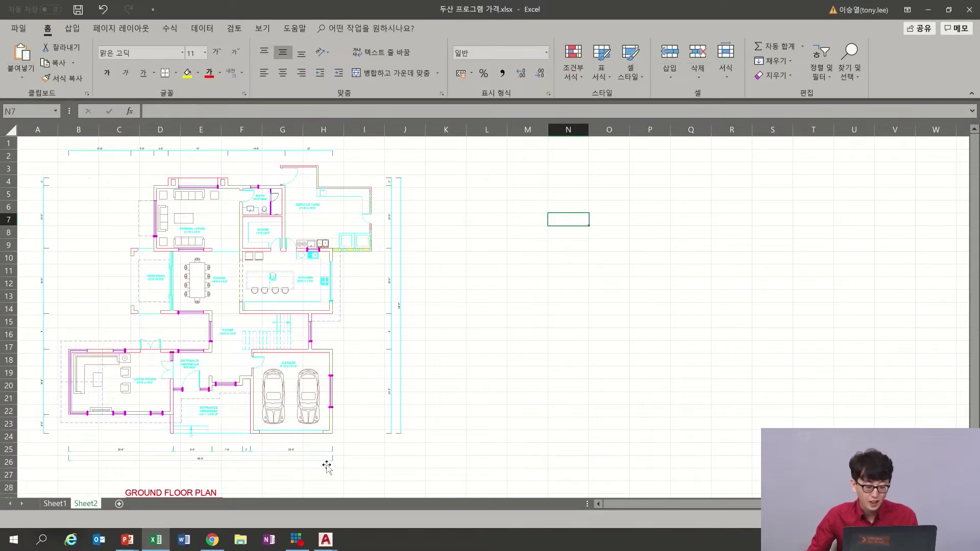
- Switch to the Villa Project drawing in AutoCAD, run JPGOUT to show the raster file dialog, and cancel without saving
left_click(326, 539)
left_click(397, 503)
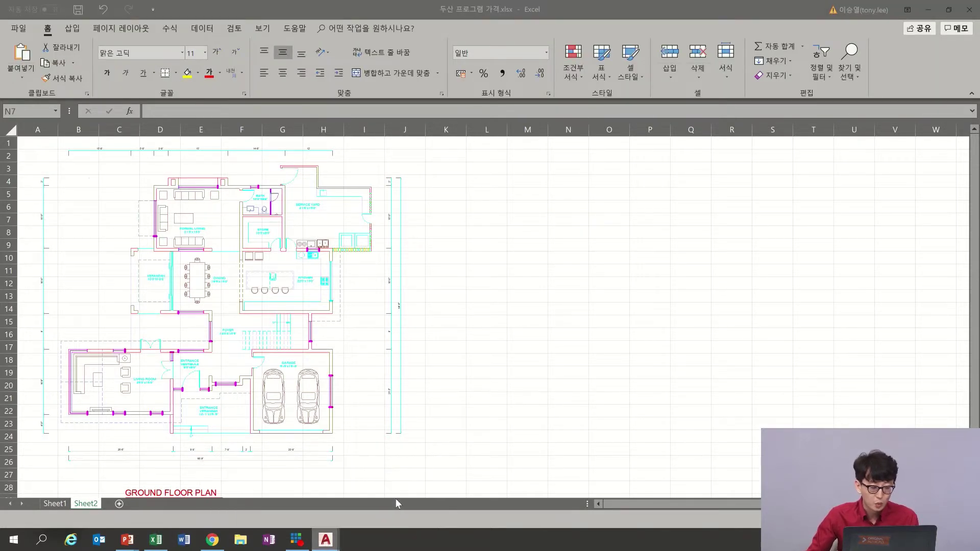
left_click(121, 103)
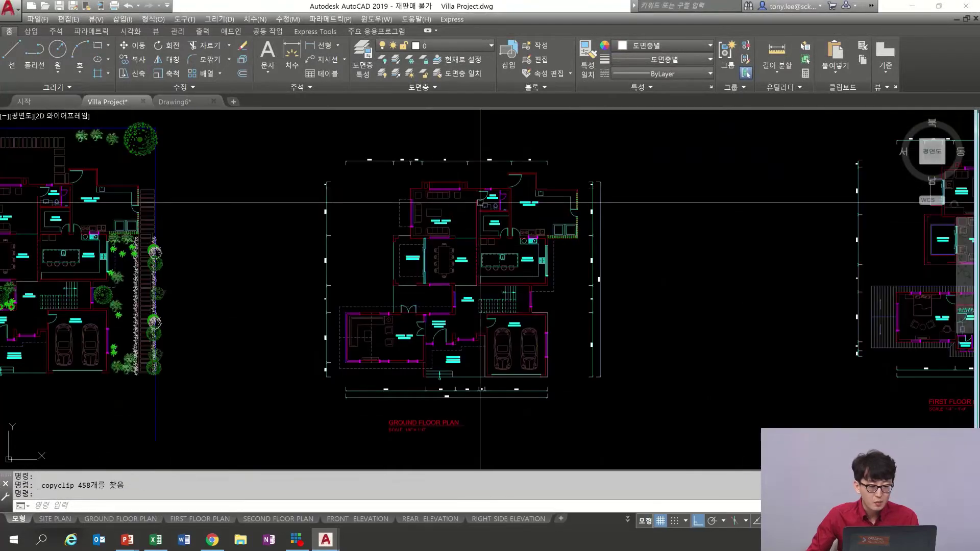
scroll(480, 237, "down", 2)
middle_click_drag(482, 238, 743, 249)
mouse_move(799, 274)
middle_mouse_down()
mouse_move(616, 277)
mouse_move(574, 298)
middle_mouse_up()
scroll(617, 277, "up", 2)
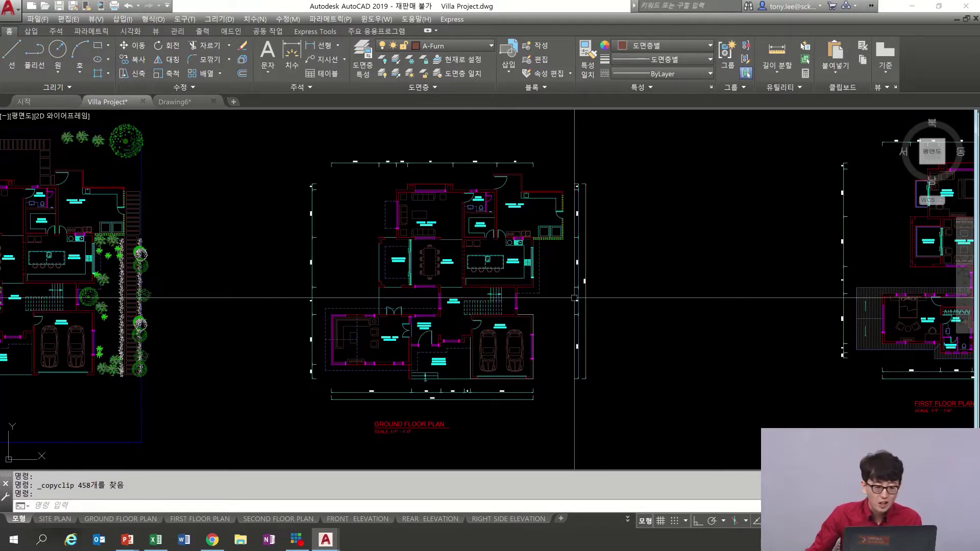
type("JPGOUT")
key("Return")
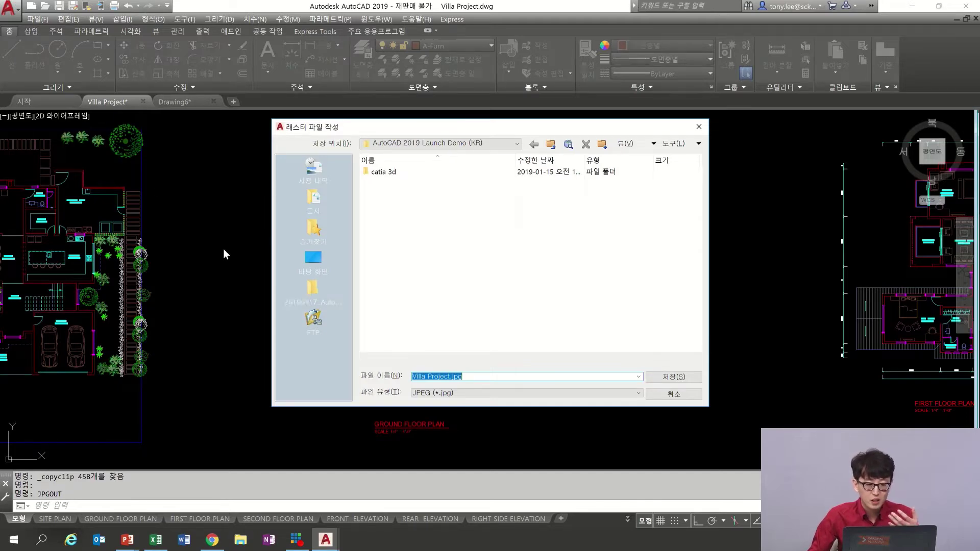
key("Escape")
key("Escape")
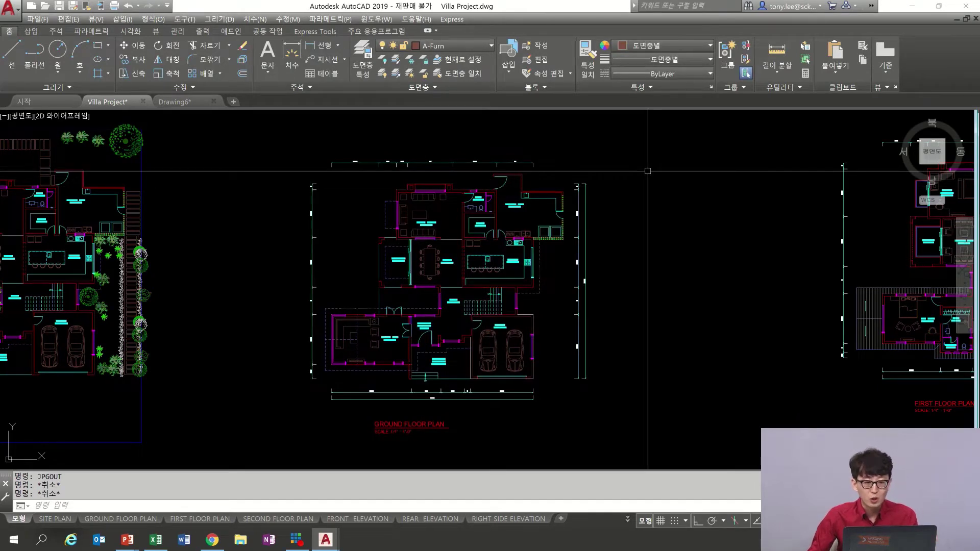
- Switch to the PowerPoint slide show and display the "Jpgout & Pngout" slide with the LISP code
key("alt+Tab")
key("alt+Tab")
key("alt+Tab")
key("alt+Tab")
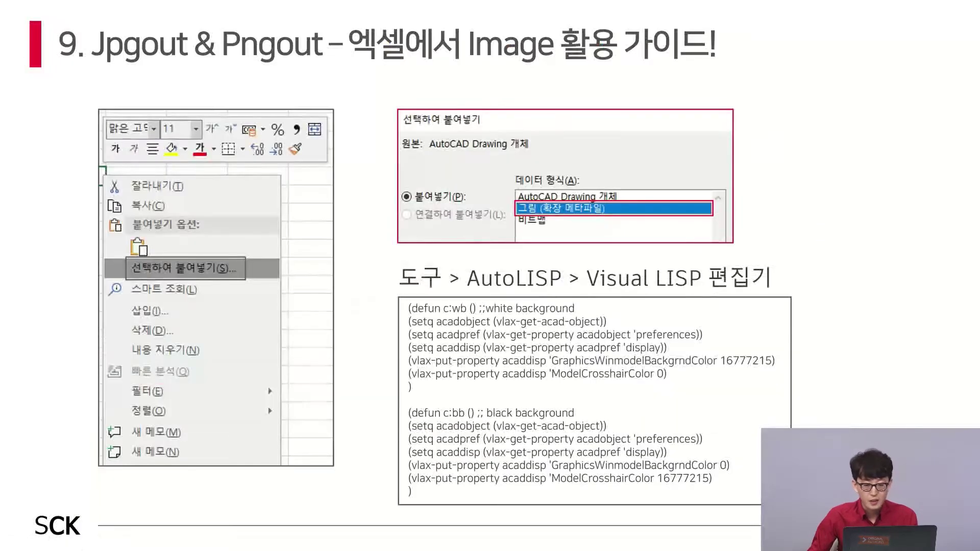
left_click(489, 345)
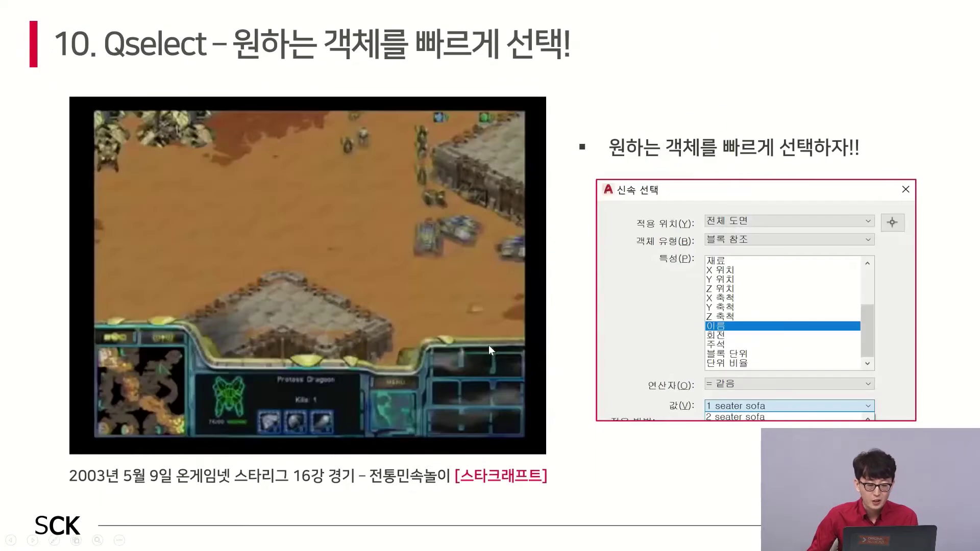
key("Left")
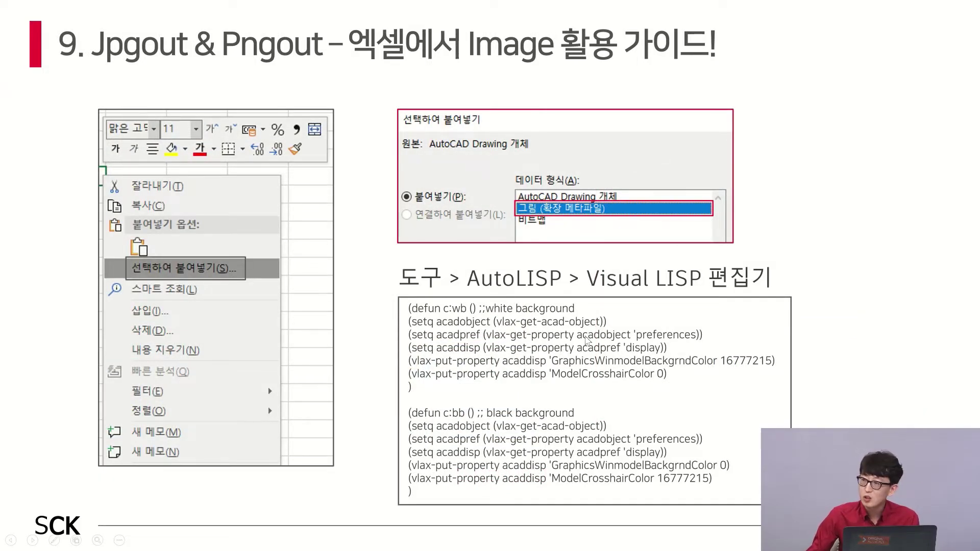
- Switch to AutoCAD and locate the Visual LISP editor among the AutoLISP commands without opening it
key("alt+Tab")
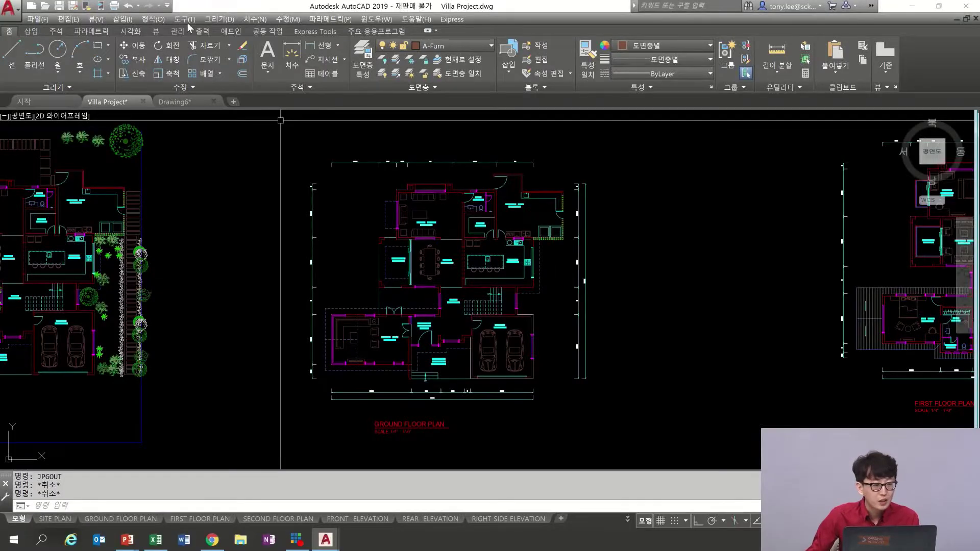
left_click(186, 19)
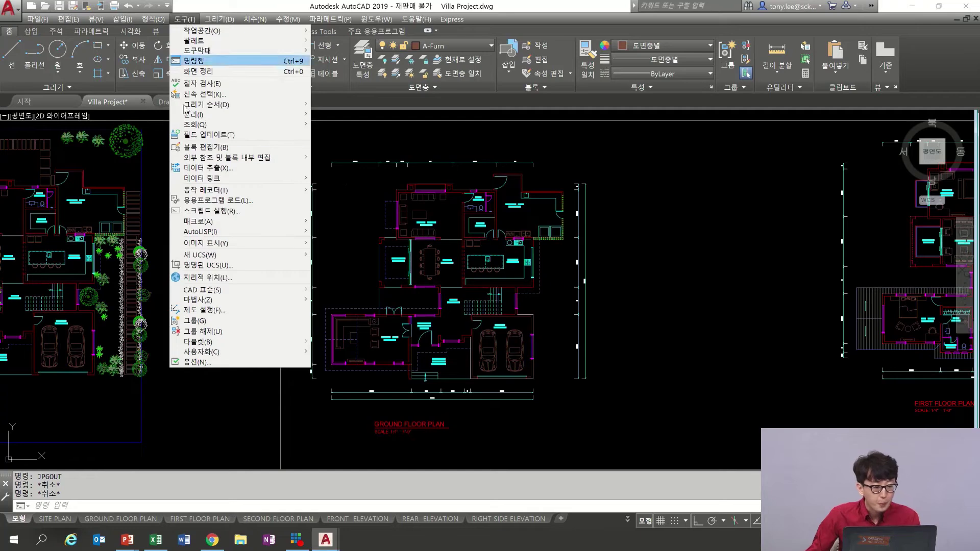
mouse_move(229, 234)
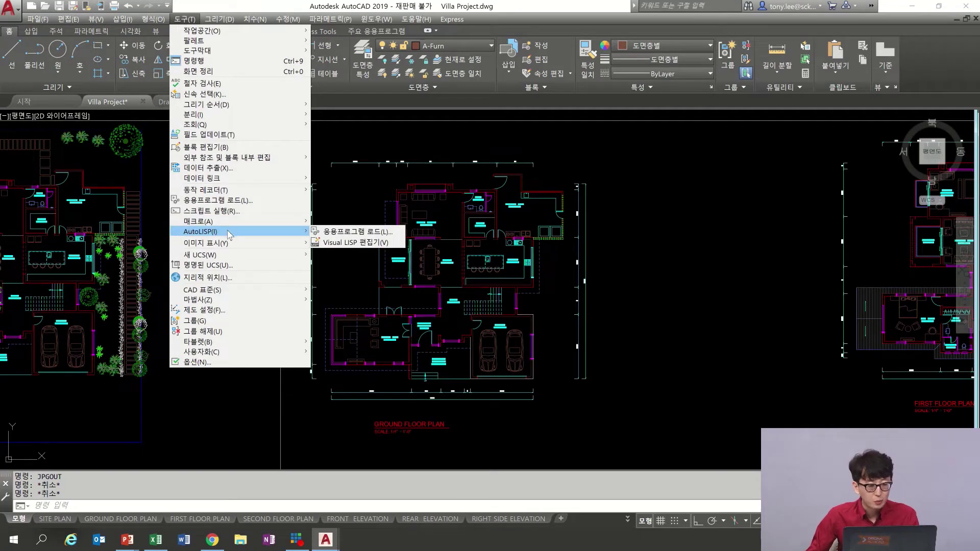
left_click(376, 164)
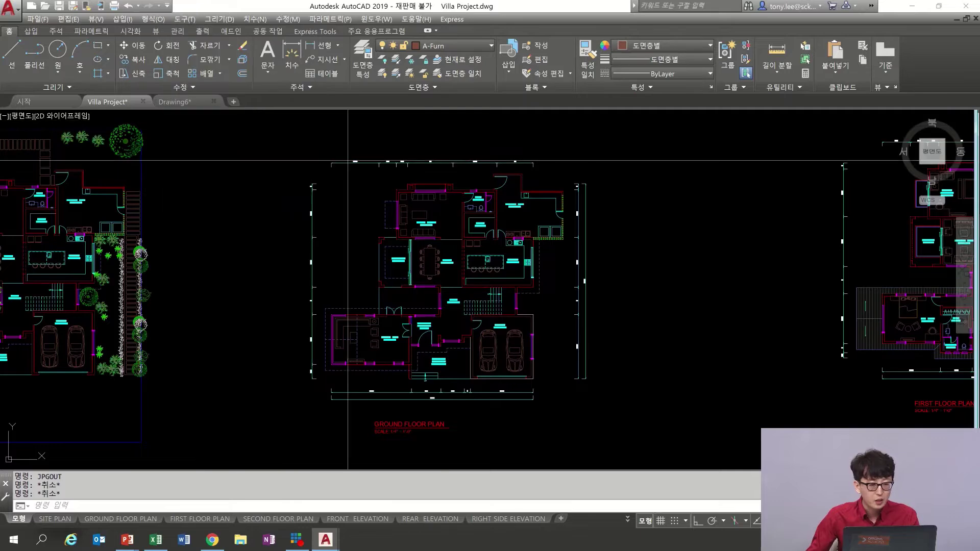
left_click(240, 172)
left_click(220, 206)
- Switch to PowerPoint, exit the slide show, and copy all the wb and bb background LISP code from slide 12
key("alt+Tab")
key("alt+Tab")
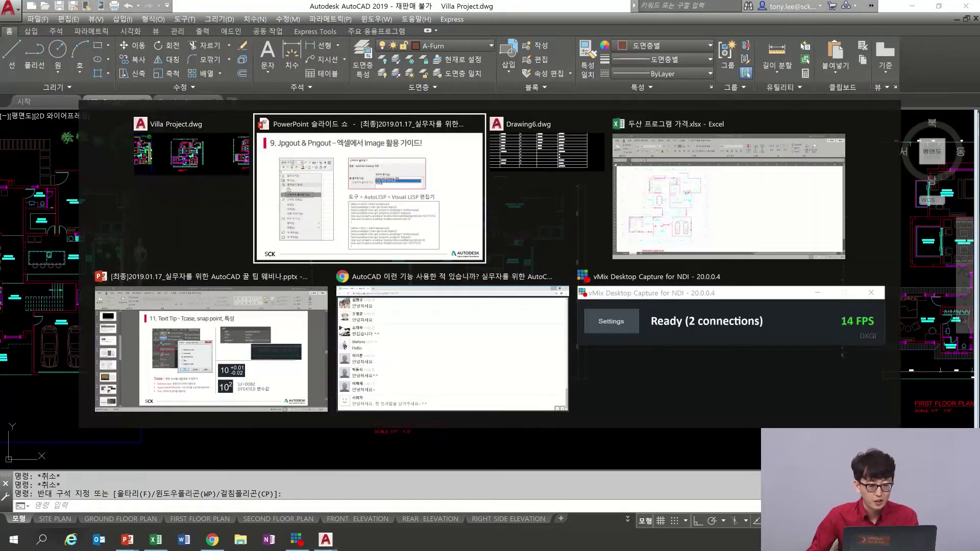
key("Escape")
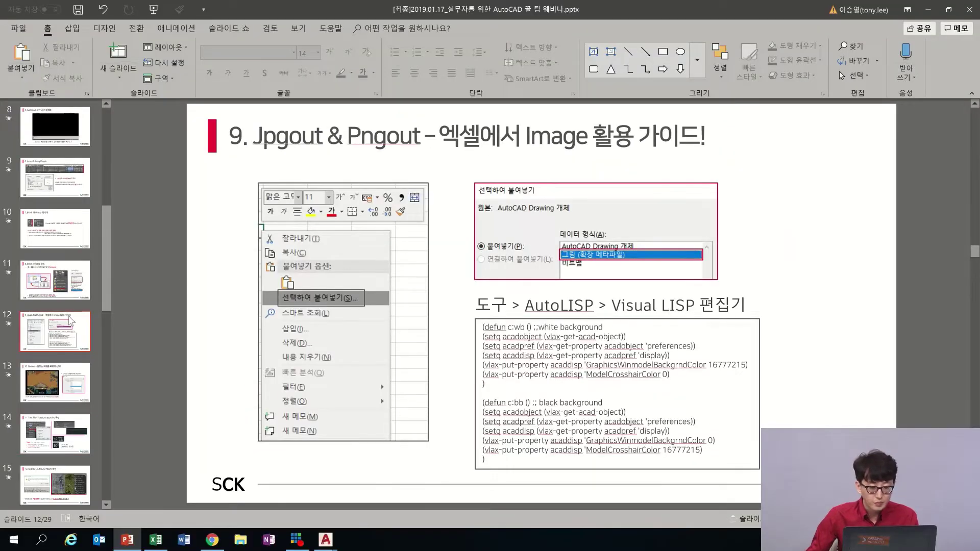
left_click(576, 369)
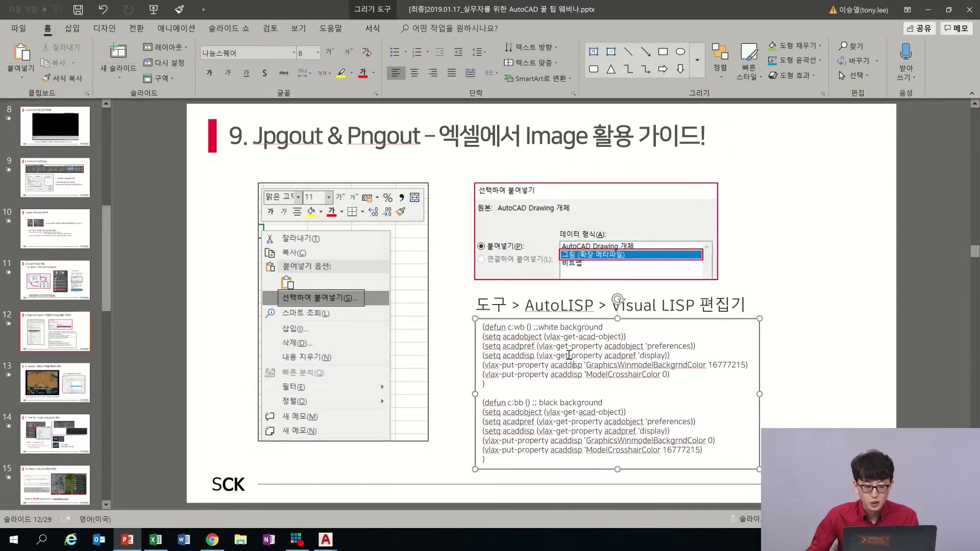
key("ctrl+a")
key("ctrl+c")
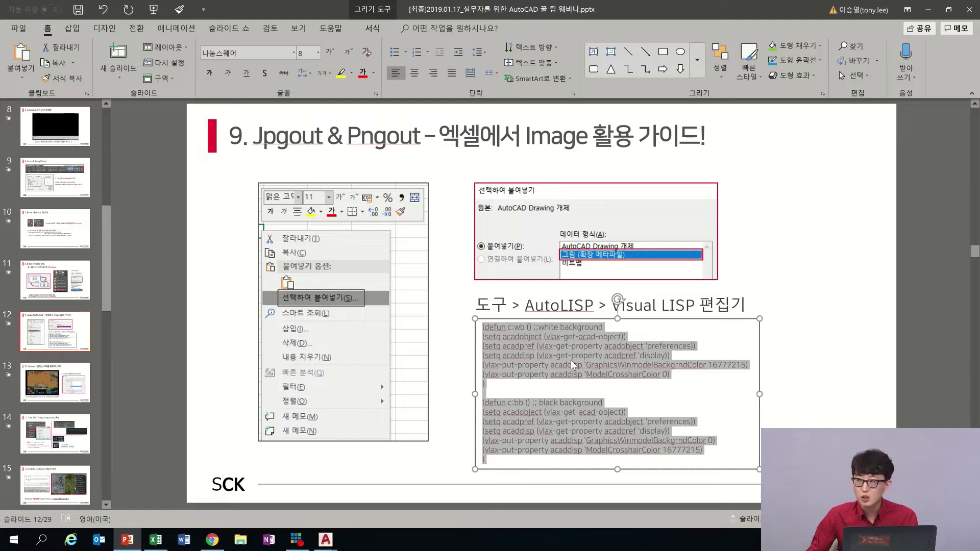
- Switch to AutoCAD, open the Visual LISP editor, and paste the copied wb and bb background code into a new file
key("alt+Tab")
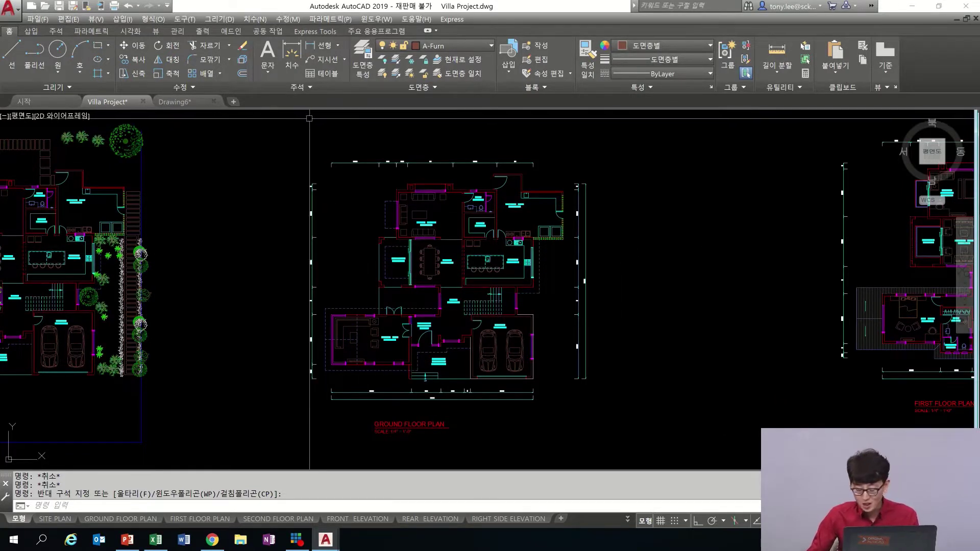
left_click(184, 23)
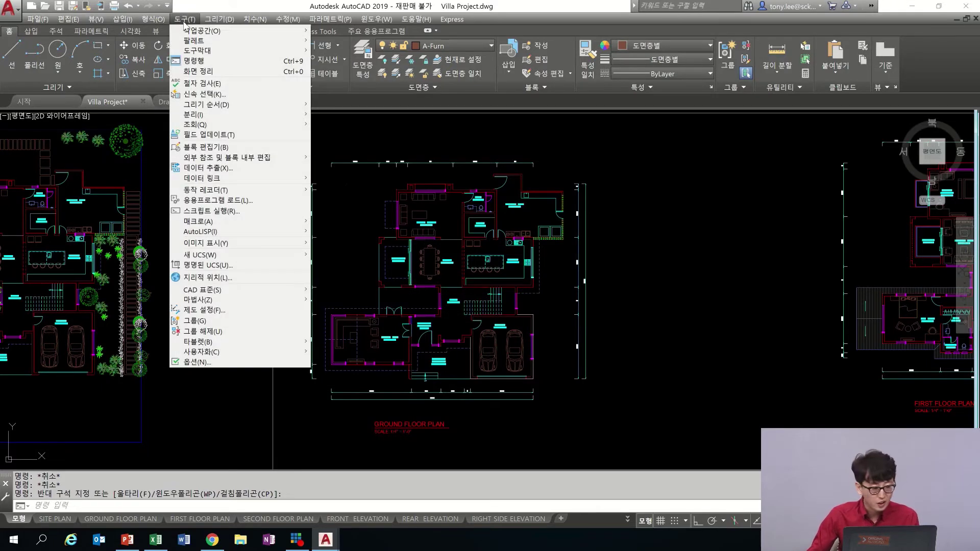
mouse_move(244, 235)
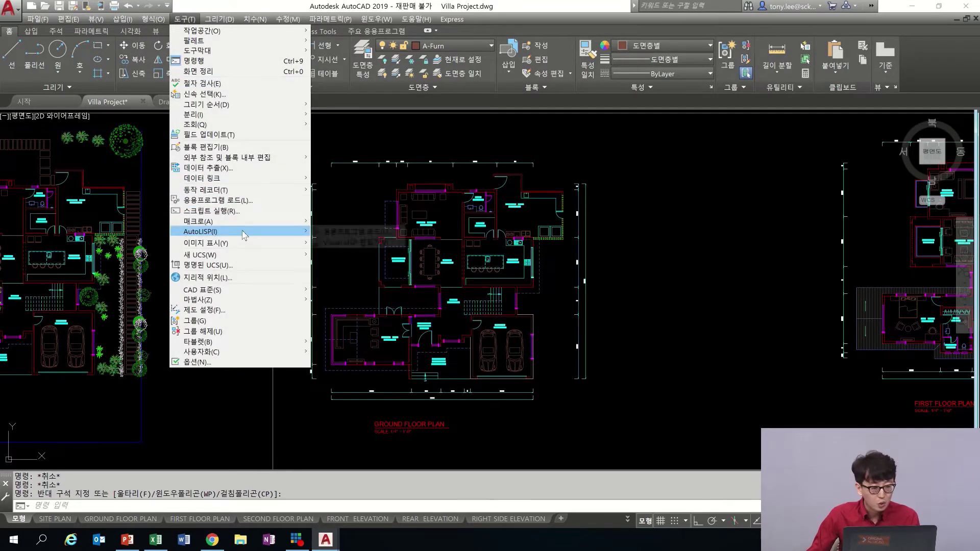
left_click(357, 243)
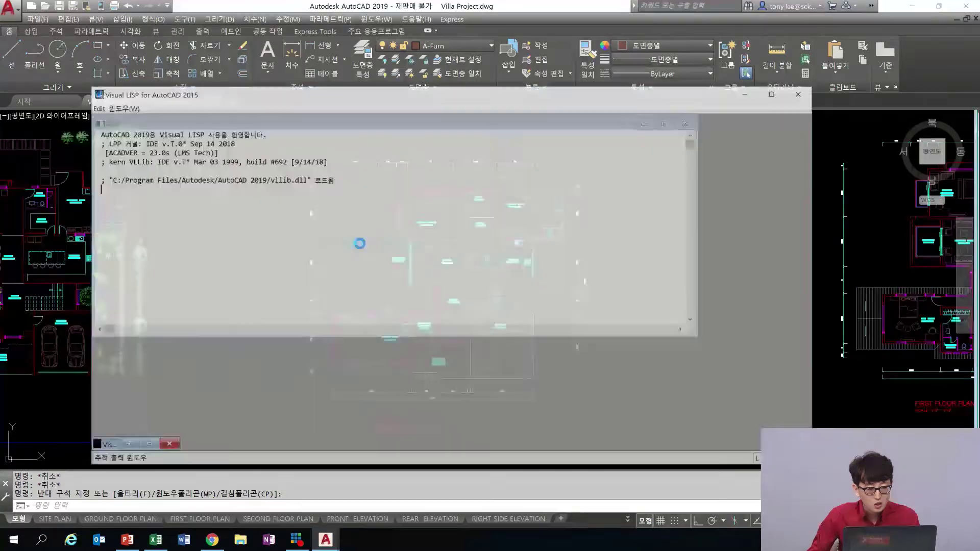
left_click(86, 92)
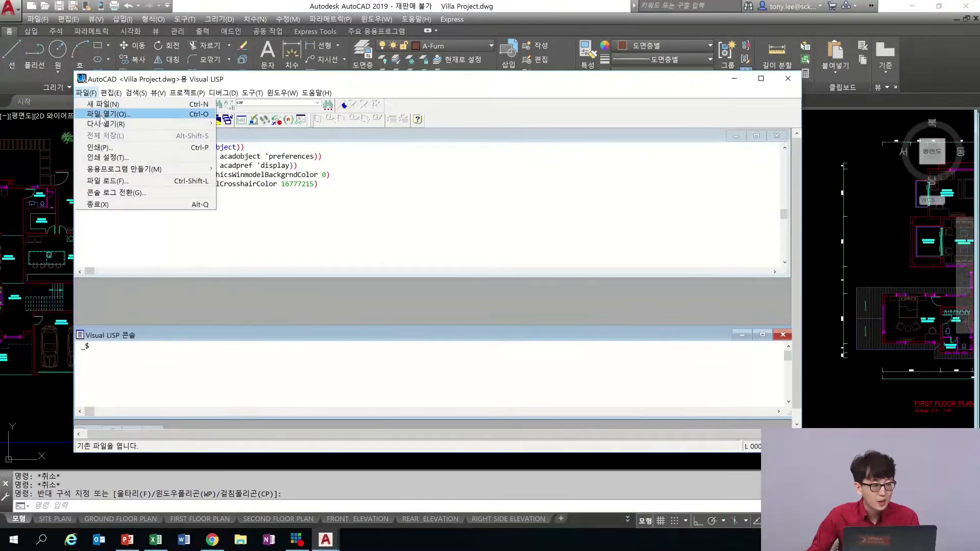
left_click(99, 104)
key("ctrl+v")
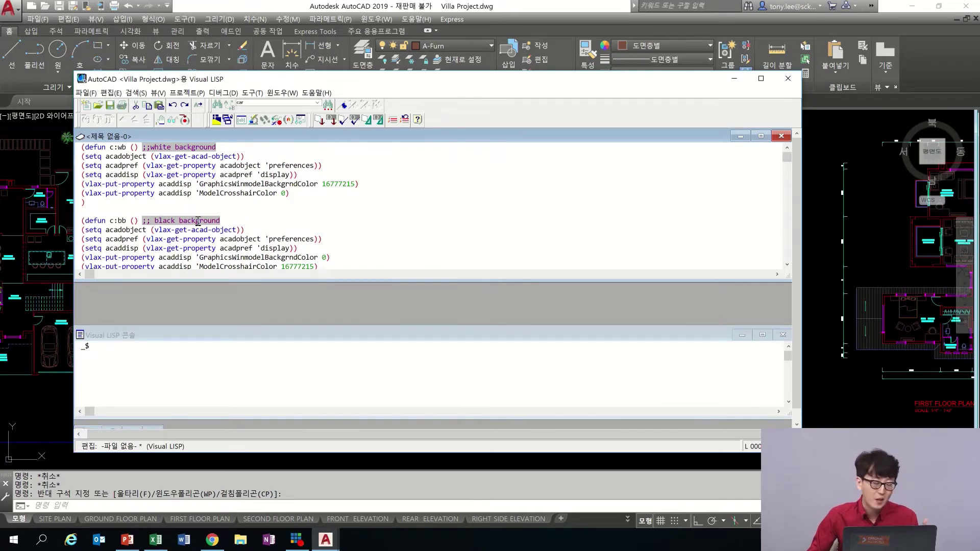
- Save the LISP file as lisp1234 in the Documents folder and close the Visual LISP editor
left_click(86, 93)
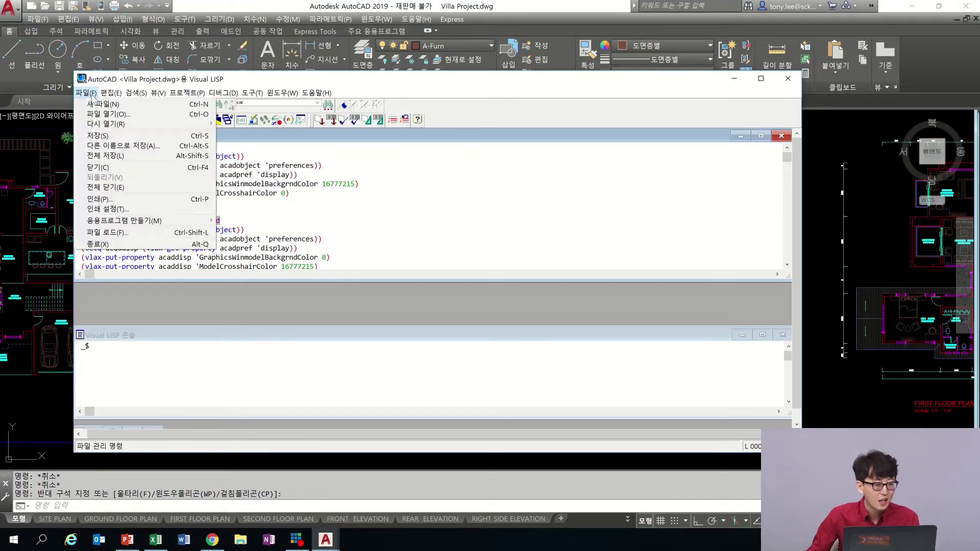
left_click(140, 146)
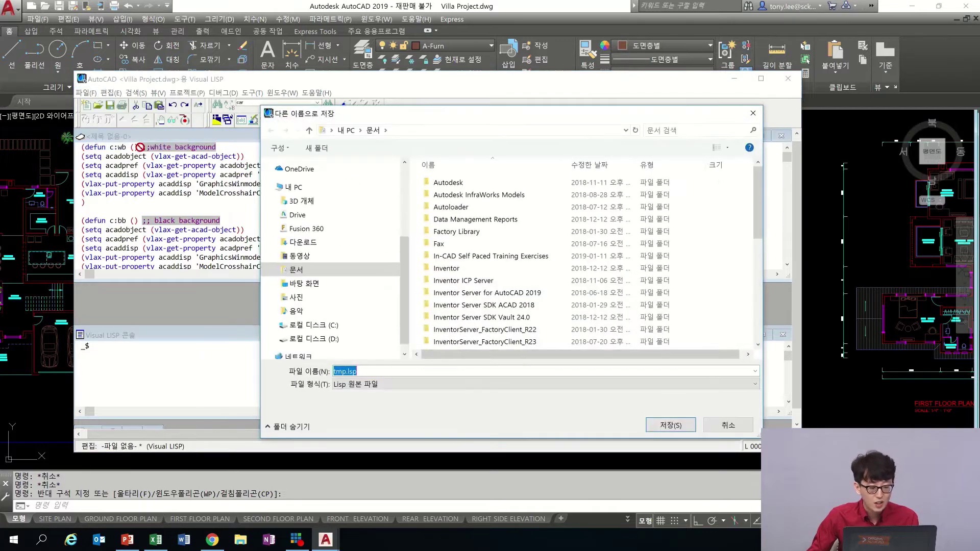
type("lisp1234")
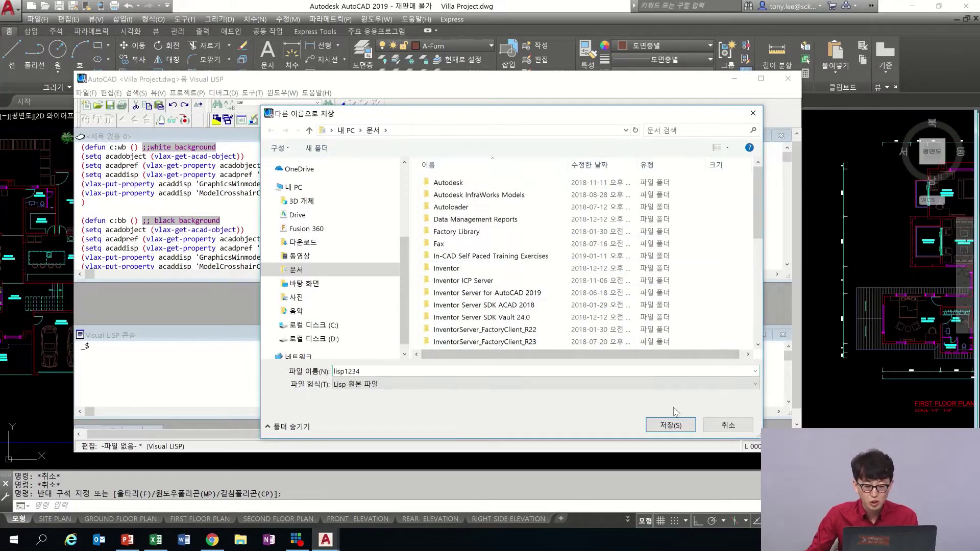
left_click(672, 424)
left_click(786, 81)
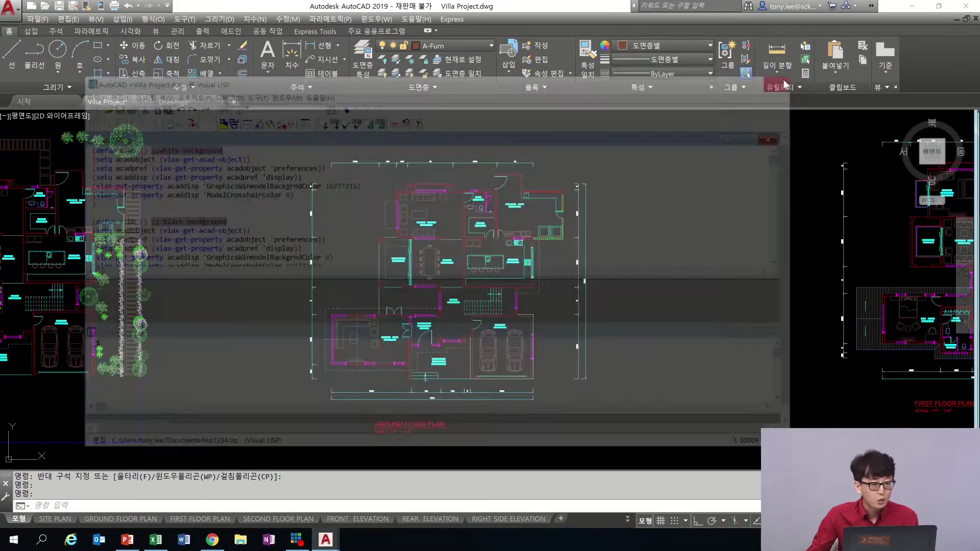
- Load lisp1234.lsp as an AutoLISP application, allowing the unsigned file to load once, and close the load dialog
left_click(190, 22)
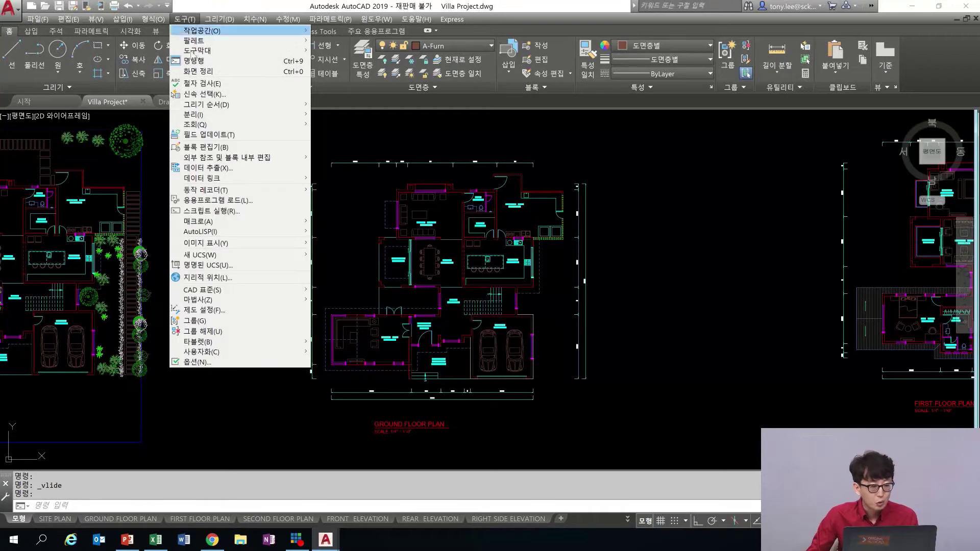
mouse_move(232, 231)
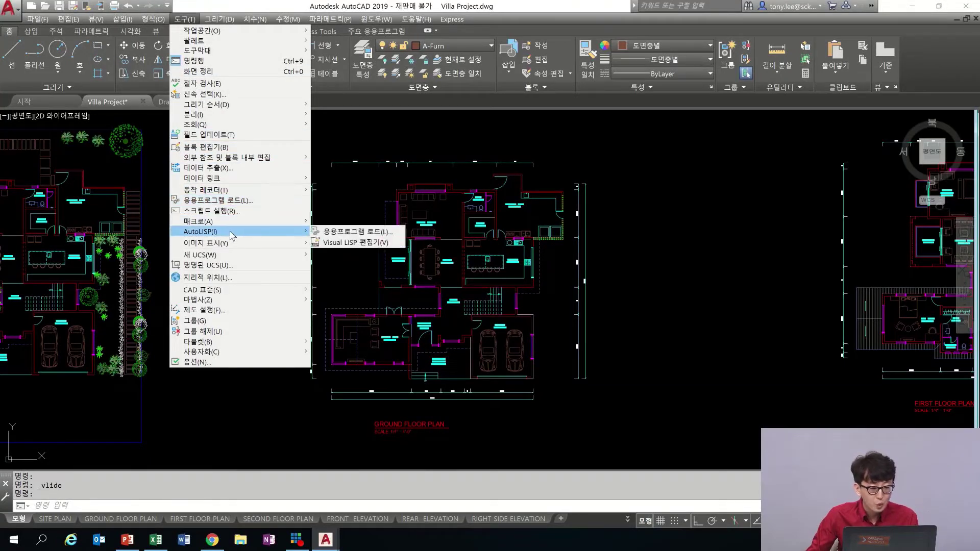
left_click(361, 232)
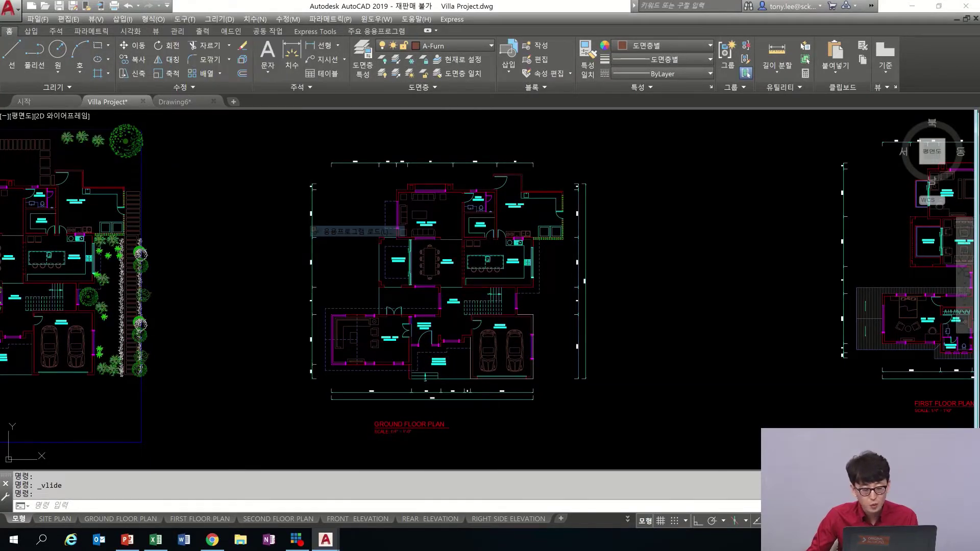
left_click_drag(600, 171, 598, 238)
left_click(399, 234)
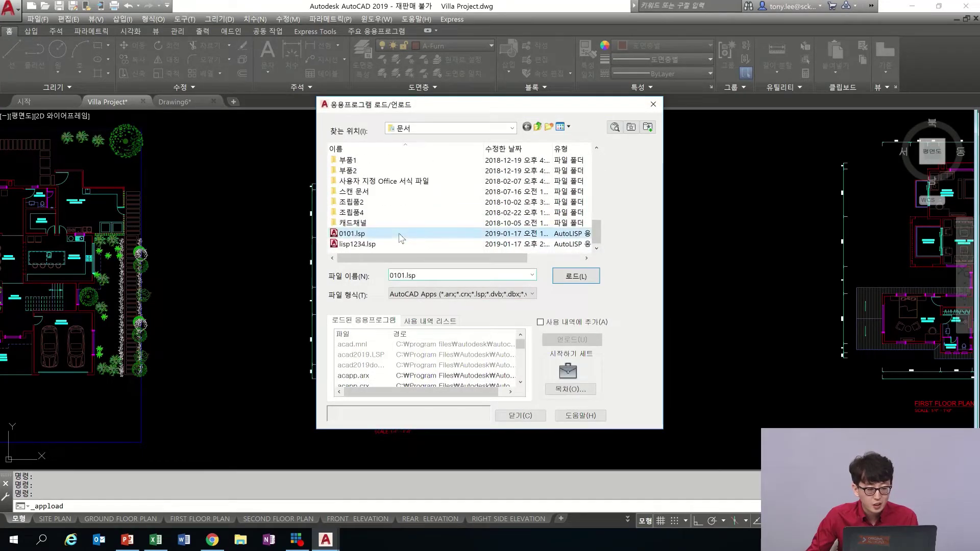
left_click(359, 245)
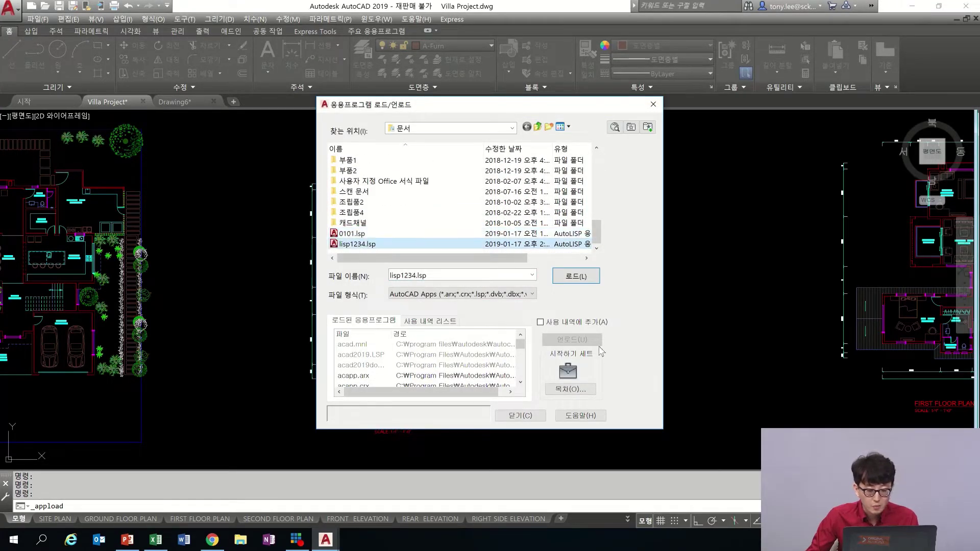
left_click(573, 276)
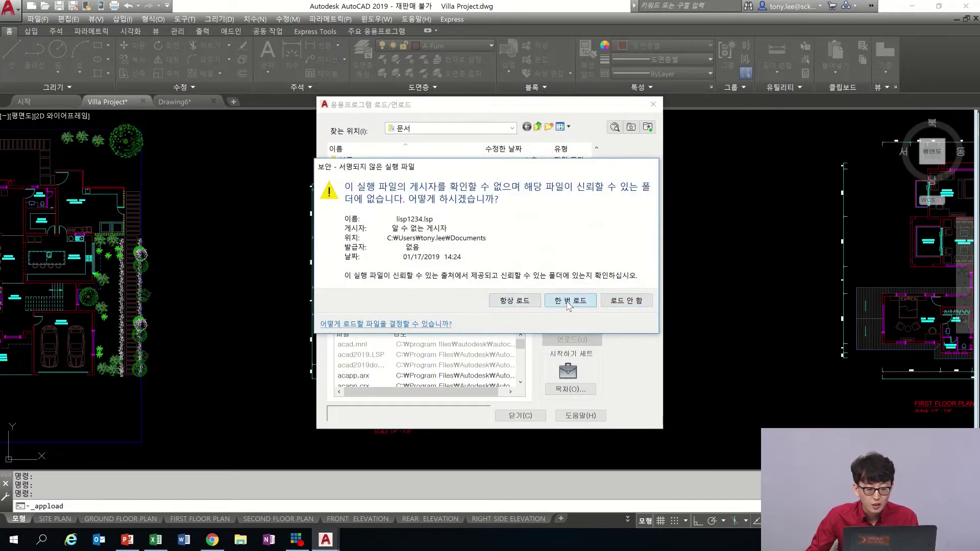
left_click(568, 301)
left_click(520, 416)
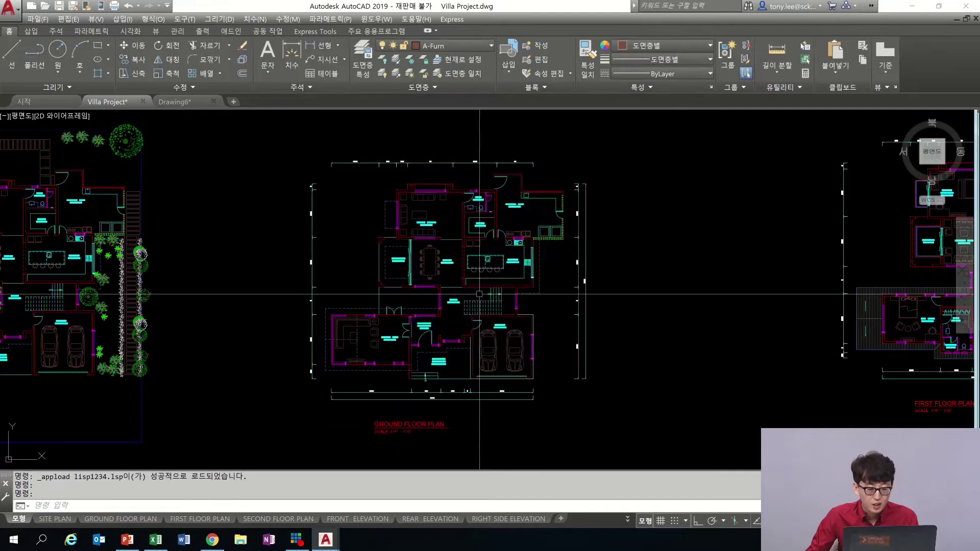
- Run the WB command to make the background white, and run BB to restore the black background
middle_click_drag(405, 324, 457, 319)
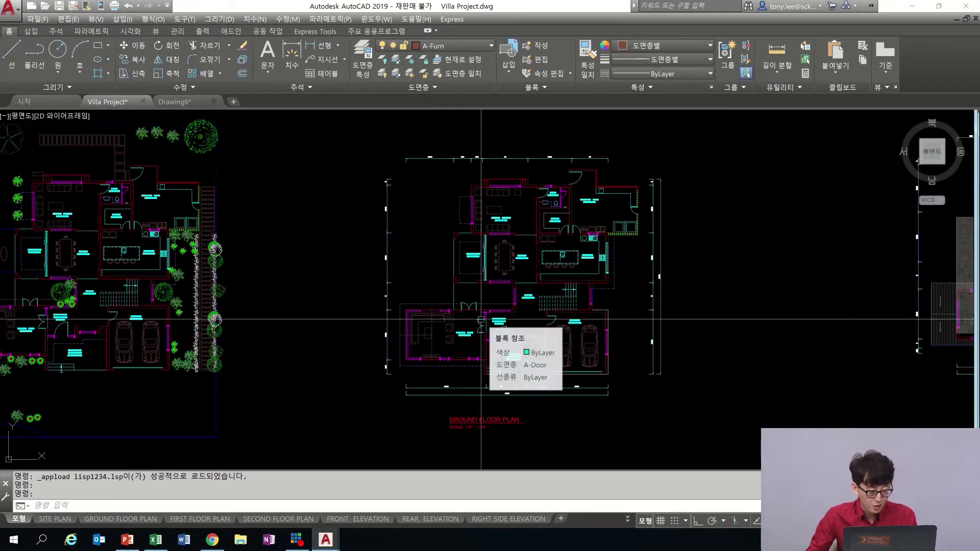
type("B")
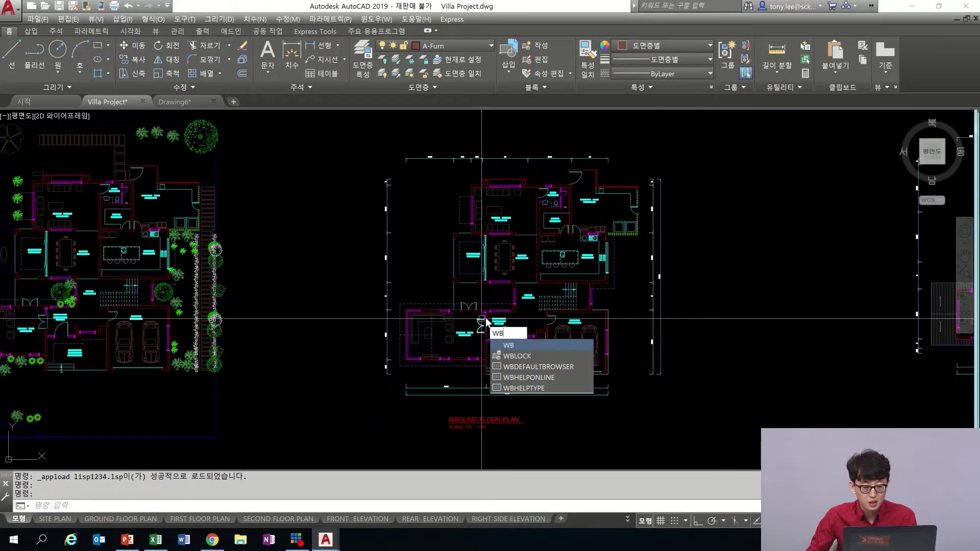
key("Return")
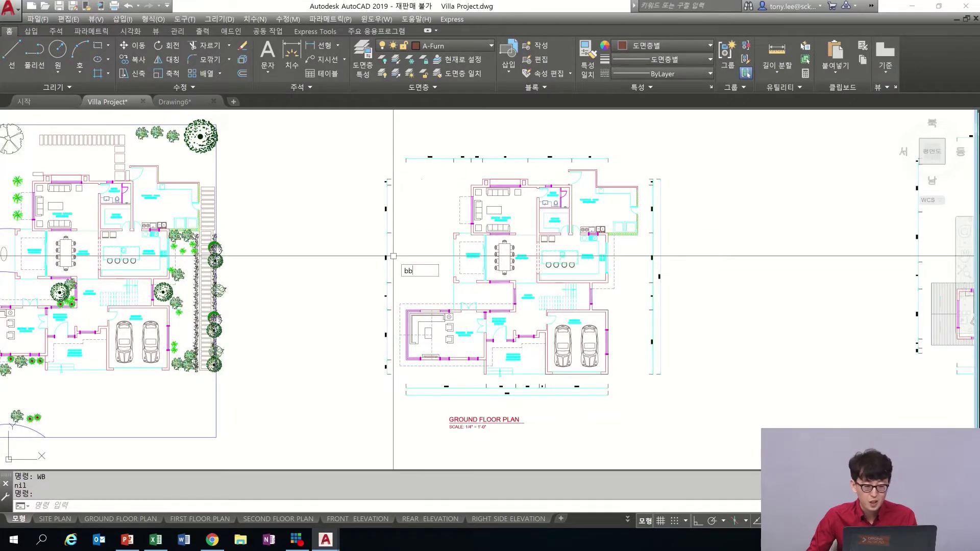
type("BB")
key("Return")
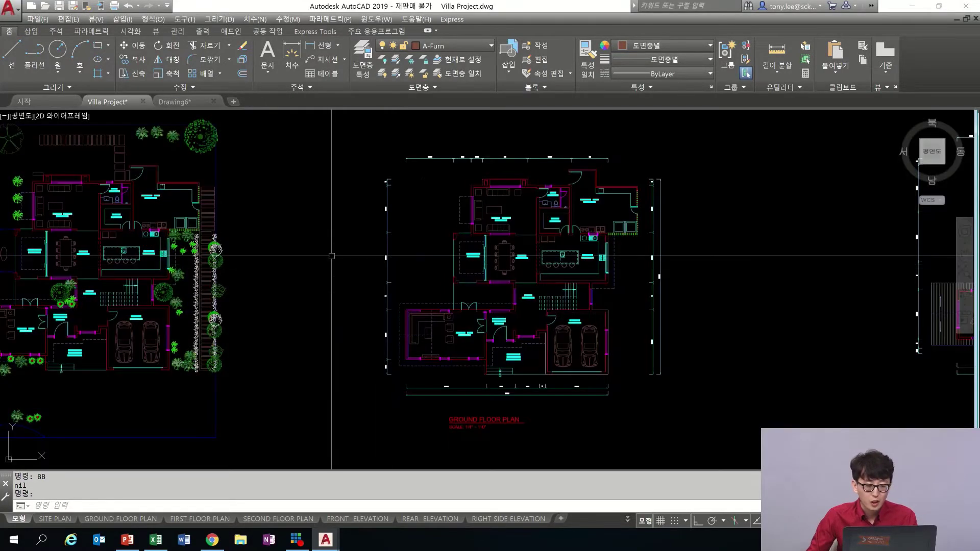
- Switch to PowerPoint and review the wb and bb function definitions in the slide 12 code box
key("alt+Tab")
left_click(412, 250)
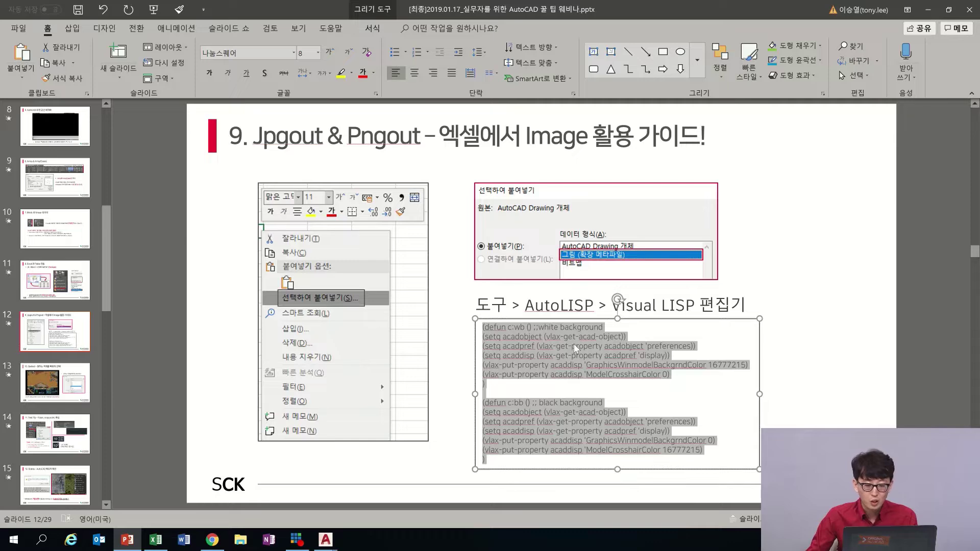
left_click(507, 328)
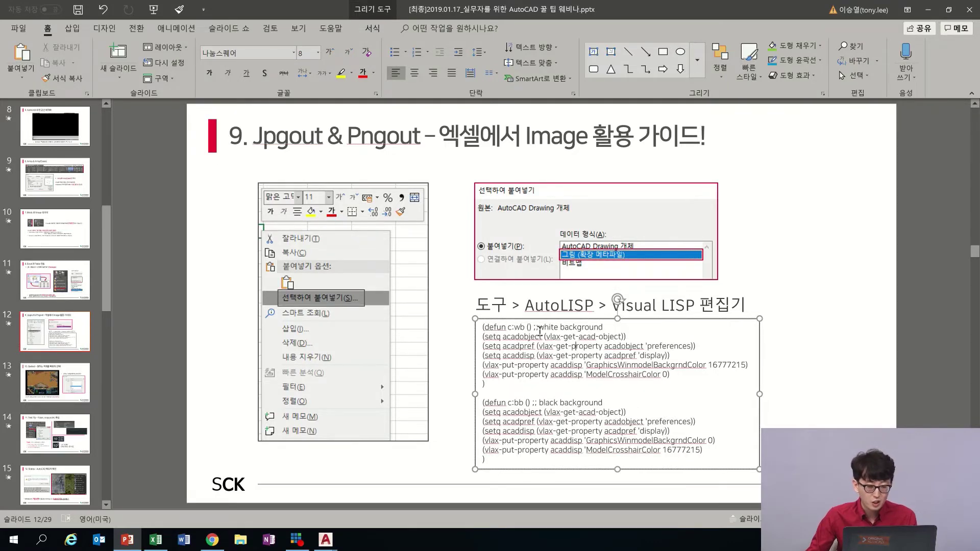
- Switch to AutoCAD and point out the AutoLISP commands for loading an application and opening the Visual LISP editor
key("alt+Tab")
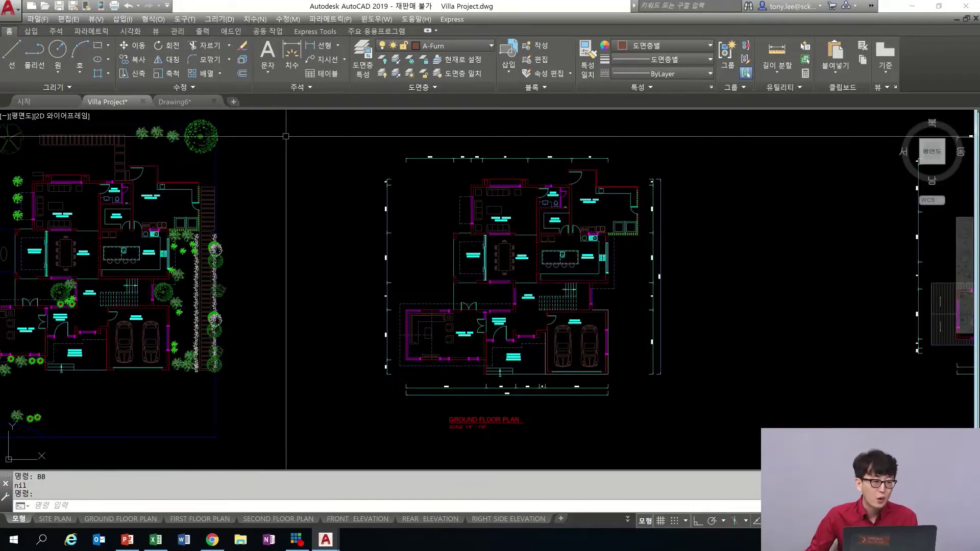
left_click(184, 21)
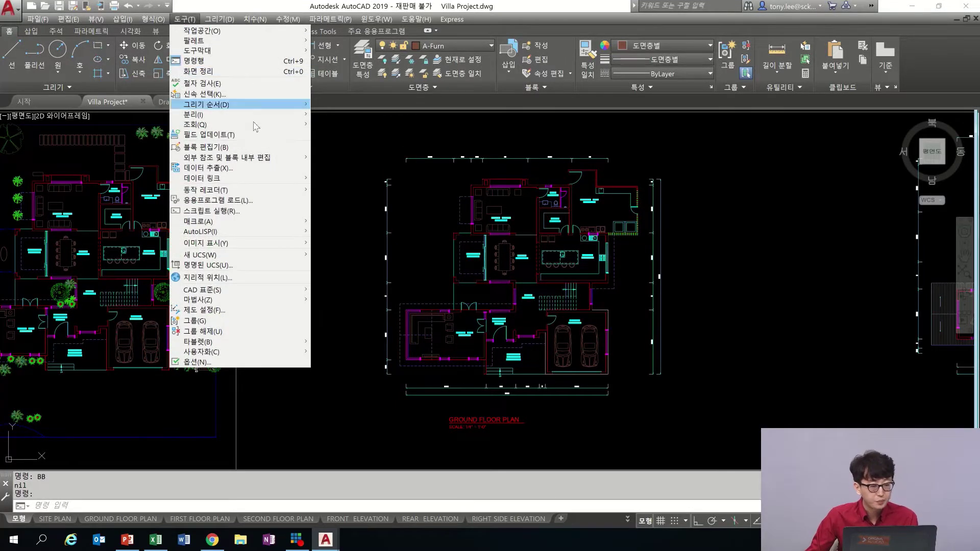
mouse_move(250, 236)
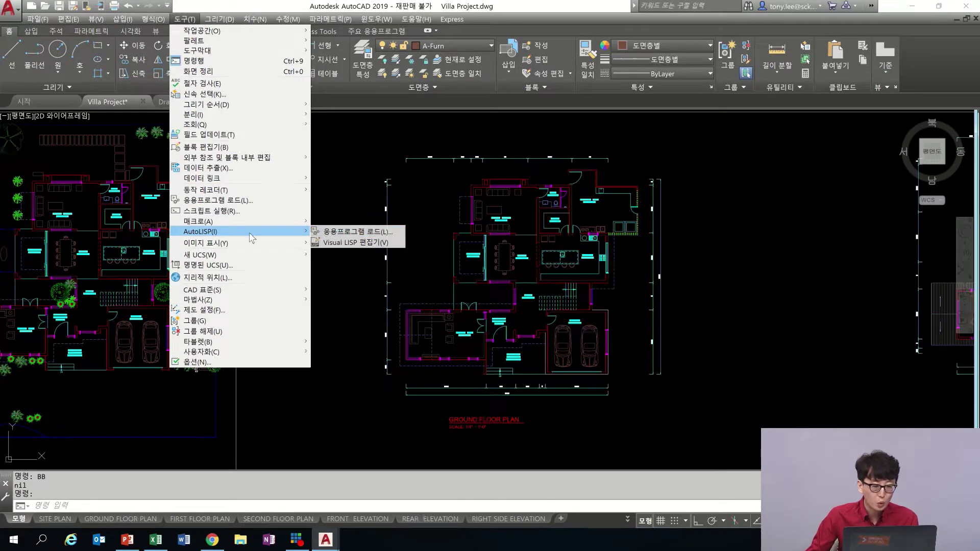
left_click(349, 235)
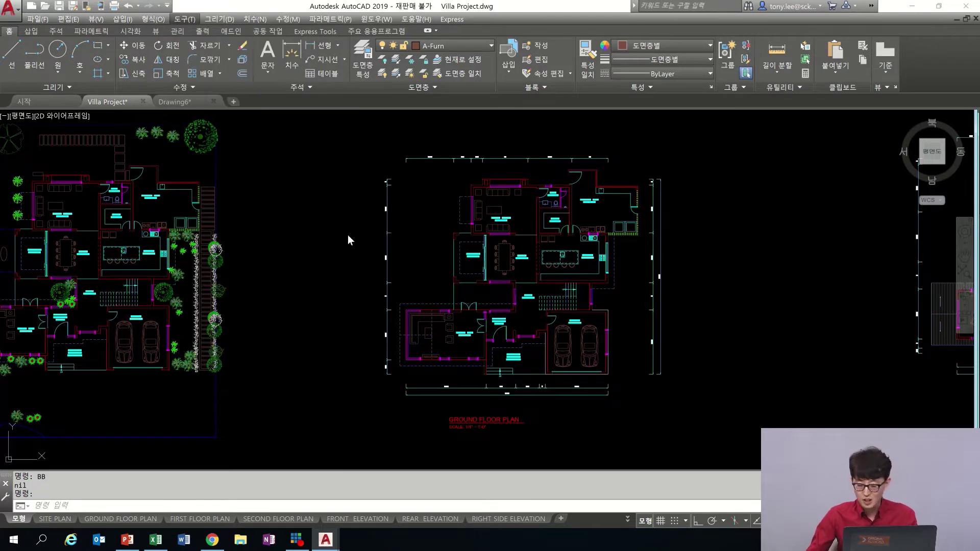
- Switch to PowerPoint, start the slide show from the current slide, and advance to the "Qselect" slide
key("alt+Tab")
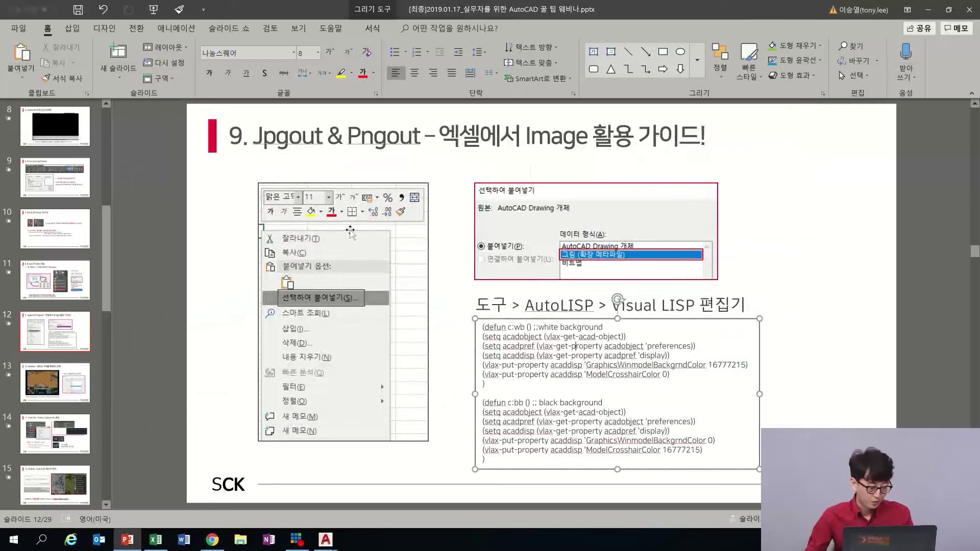
key("shift+F5")
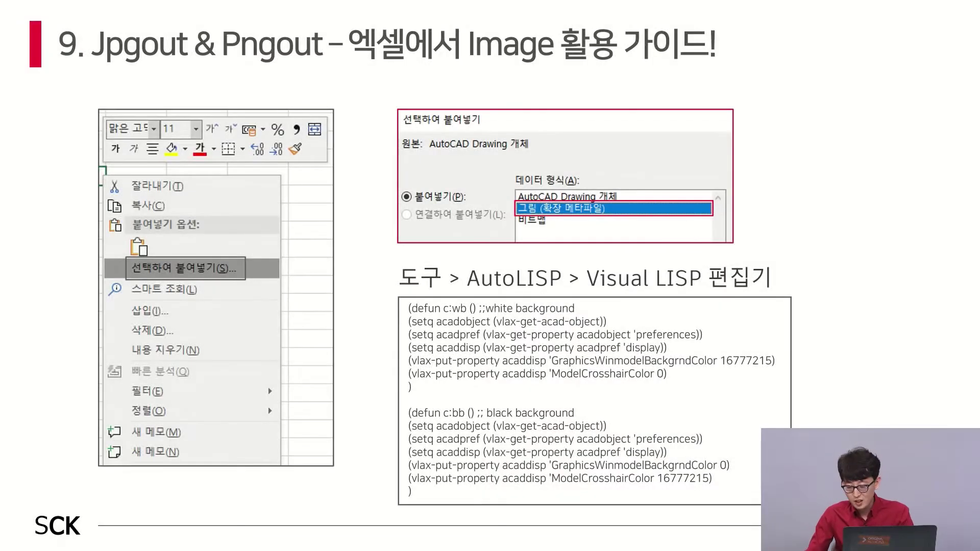
key("Right")
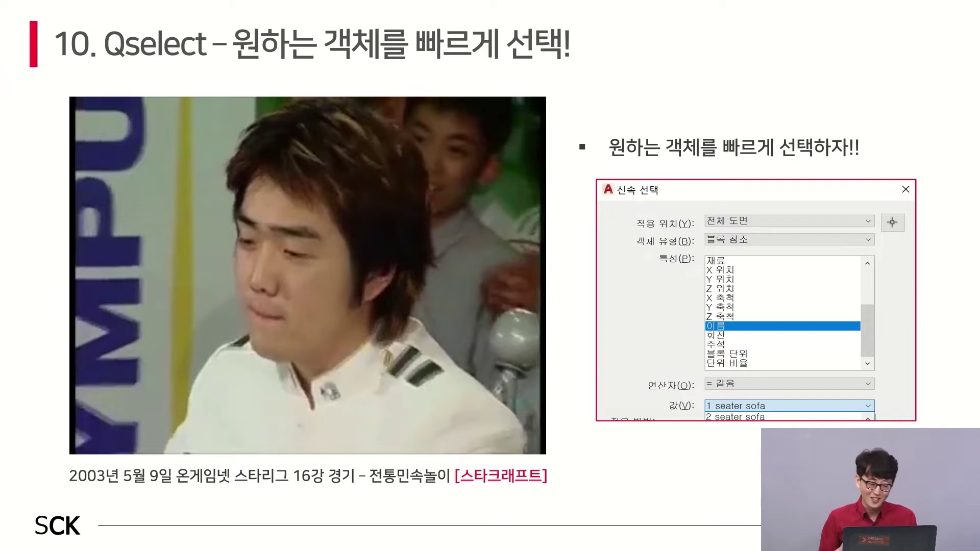
- Switch to AutoCAD and use Select Similar on the path ellipse nearest the verandah to select all matching ellipses
key("alt+Tab")
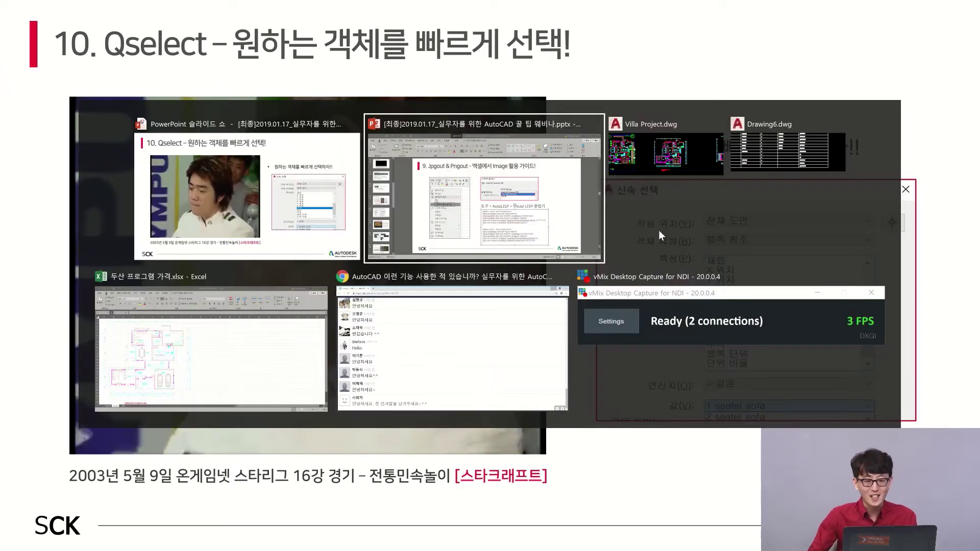
key("alt+Tab")
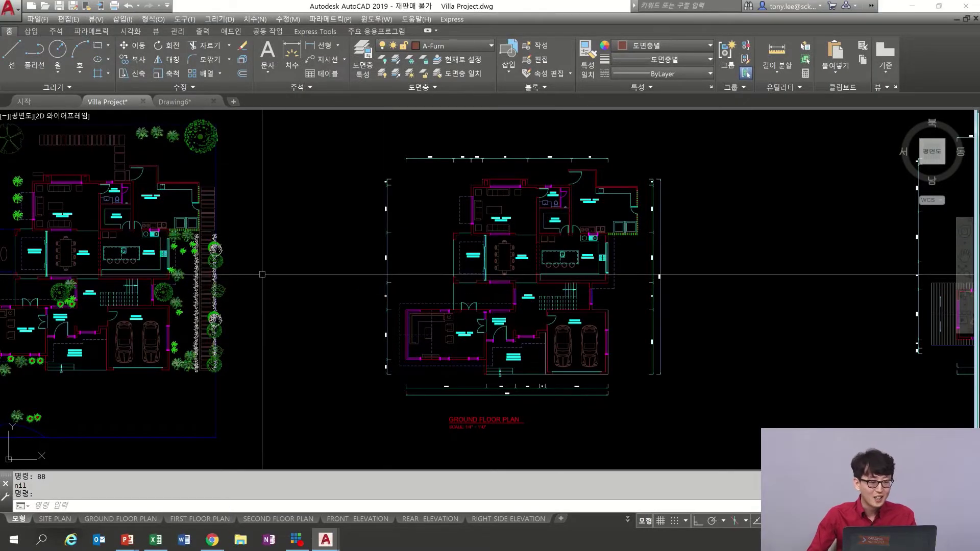
mouse_move(222, 200)
middle_mouse_down()
mouse_move(479, 230)
mouse_move(497, 308)
middle_mouse_up()
scroll(474, 228, "down", 2)
scroll(467, 273, "up", 2)
scroll(461, 263, "up", 2)
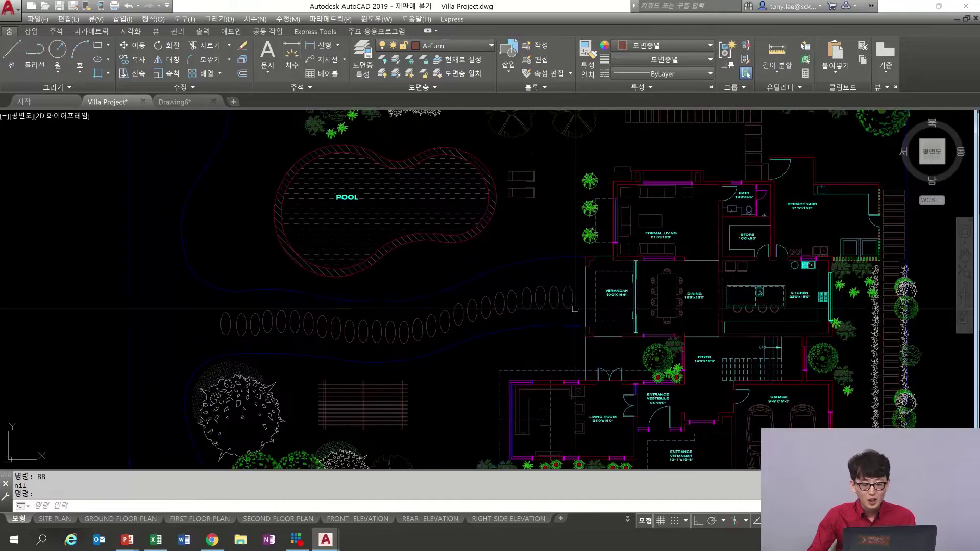
scroll(566, 286, "up", 4)
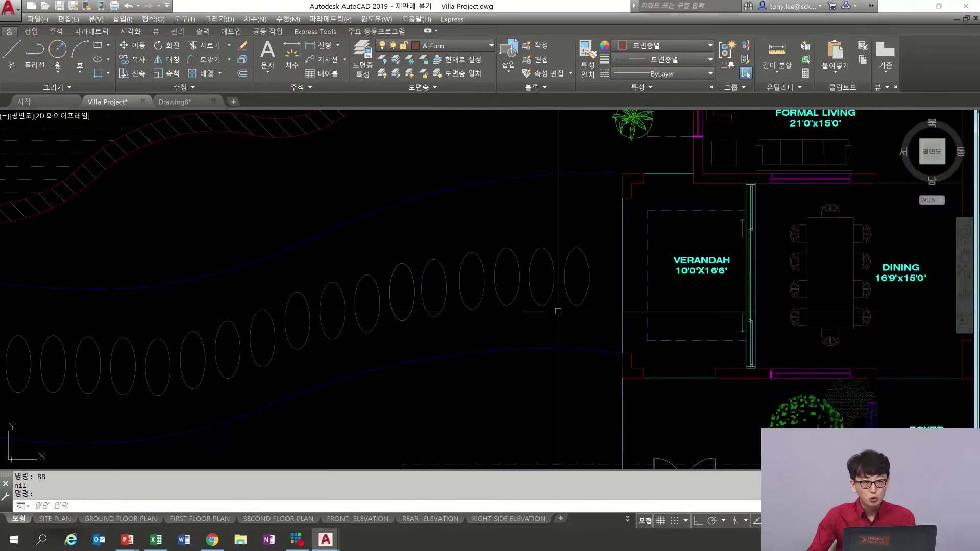
scroll(451, 294, "down", 2)
mouse_move(451, 296)
middle_mouse_down()
mouse_move(643, 284)
mouse_move(619, 283)
middle_mouse_up()
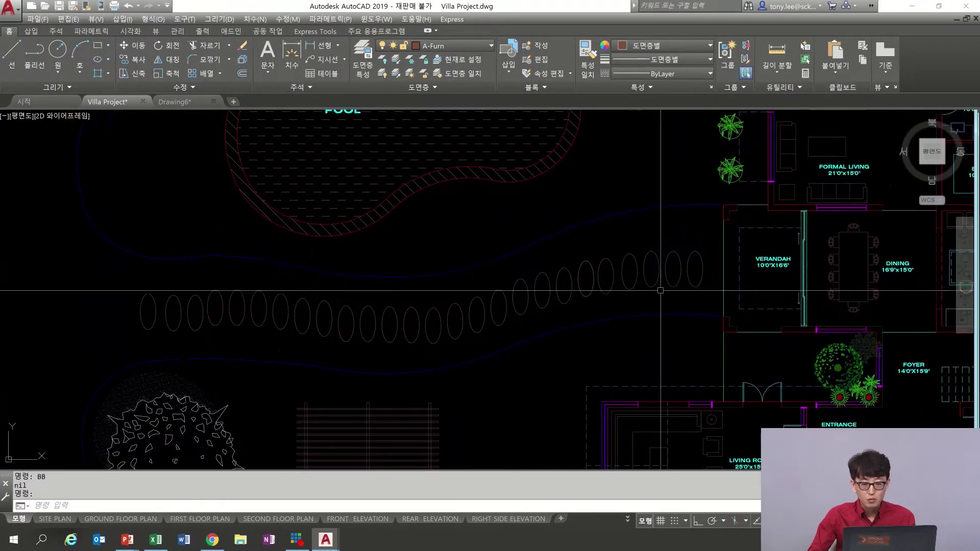
left_click(701, 275)
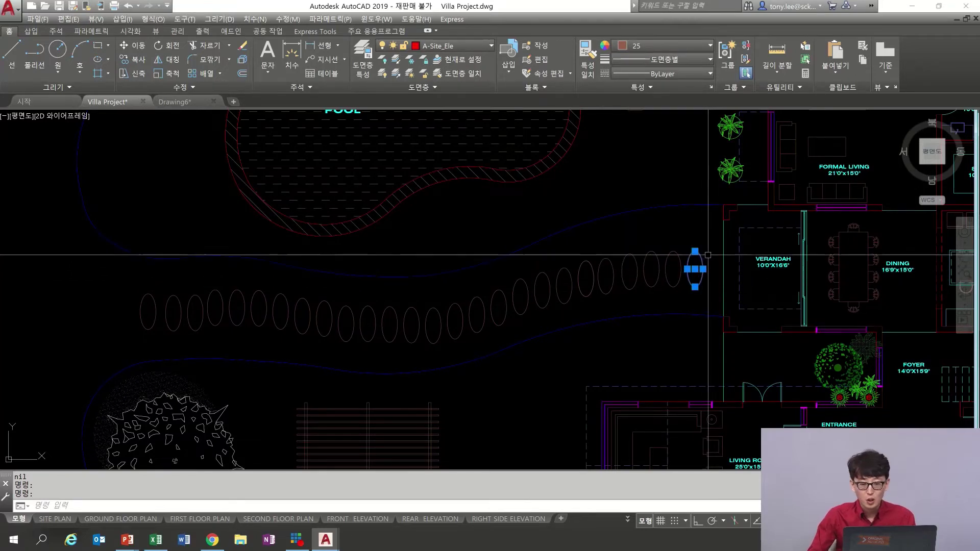
right_click(703, 258)
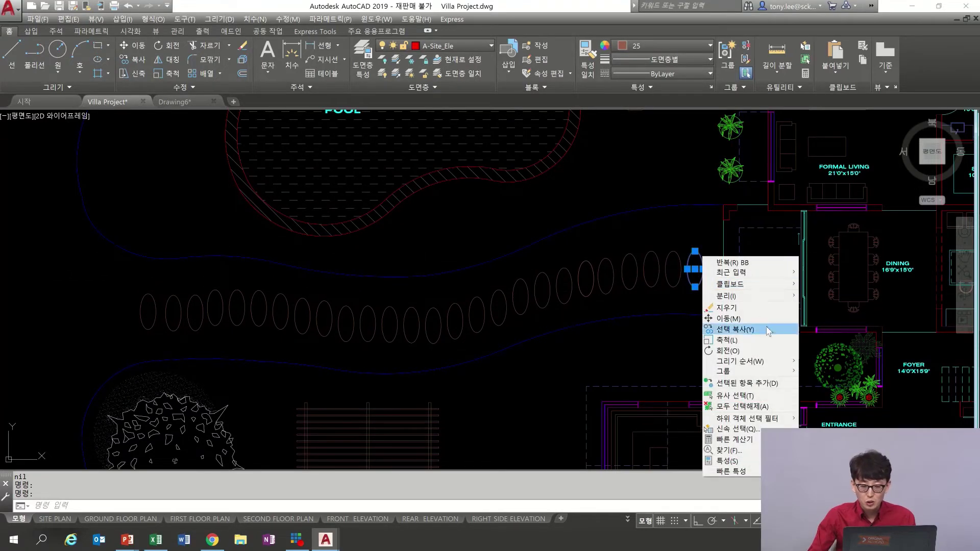
left_click(759, 397)
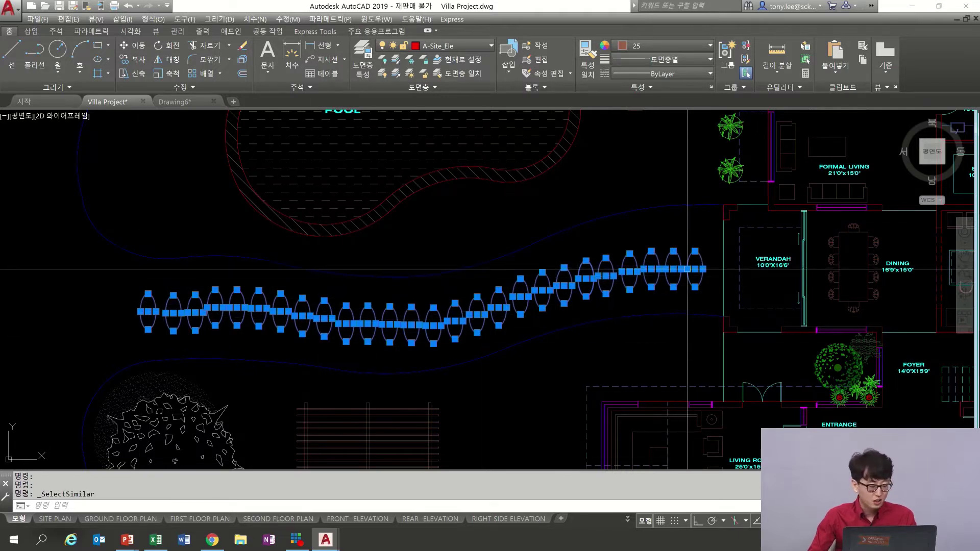
- Clear the selection, try selecting the path ellipses in batches with crossing and selection windows from both ends, and clear it again
key("Escape")
left_click(706, 249)
left_click(585, 278)
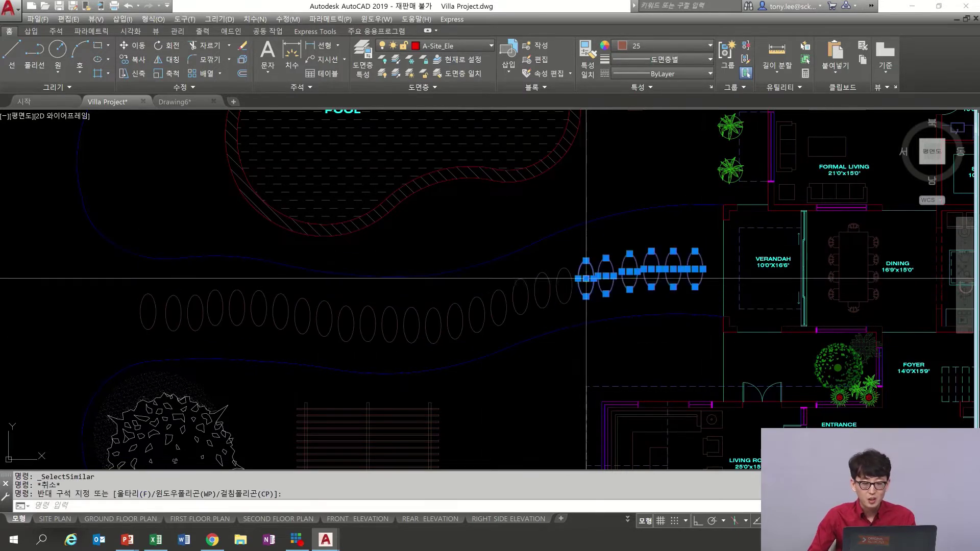
left_click(566, 259)
left_click(511, 314)
left_click(494, 285)
left_click(408, 340)
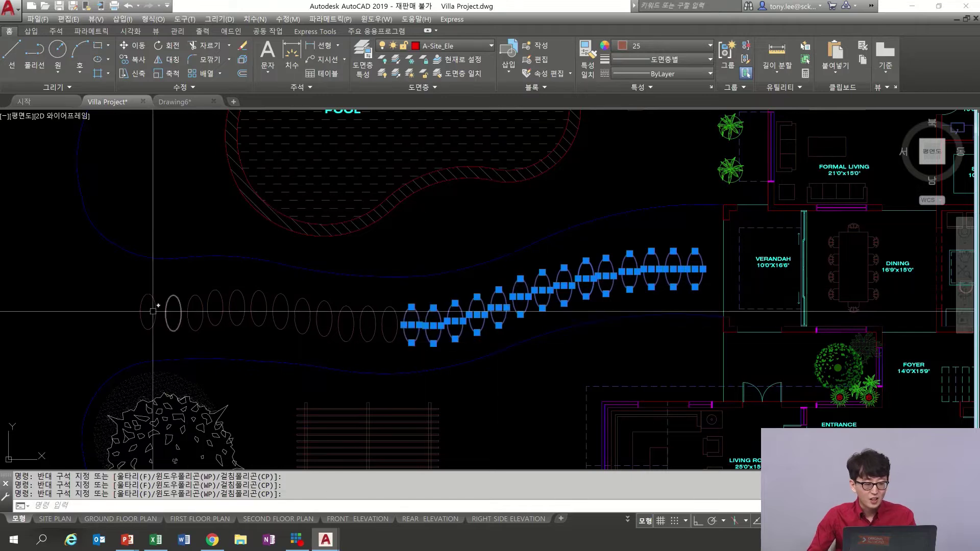
key("Escape")
left_click(96, 361)
left_click(417, 281)
left_click(386, 355)
left_click(614, 247)
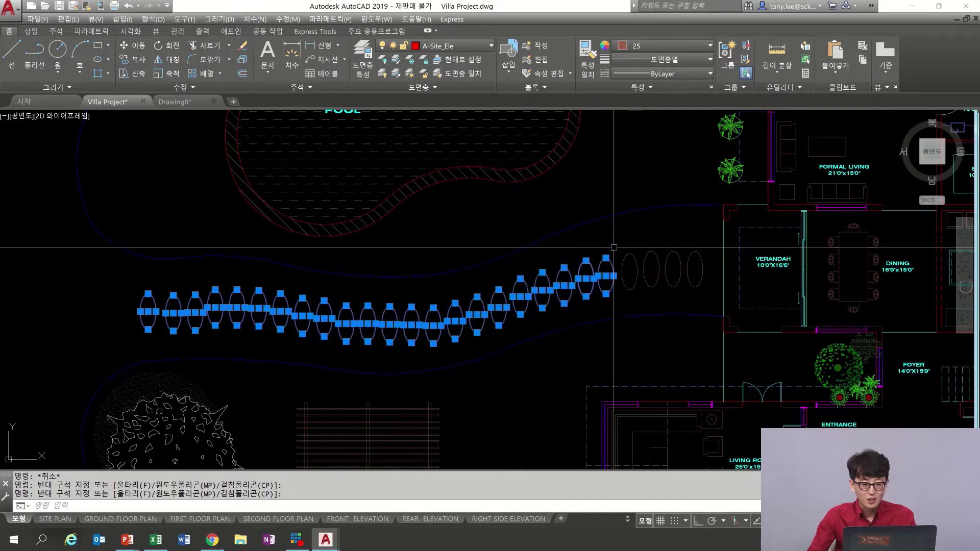
key("Escape")
- Repeat Select Similar from the single path ellipse nearest the verandah, and clear the resulting selection
left_click(708, 243)
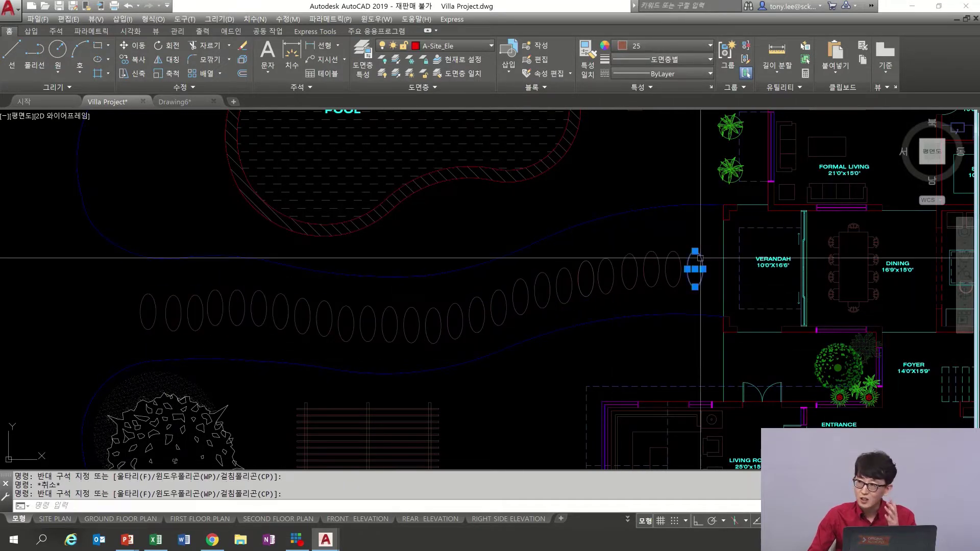
right_click(700, 258)
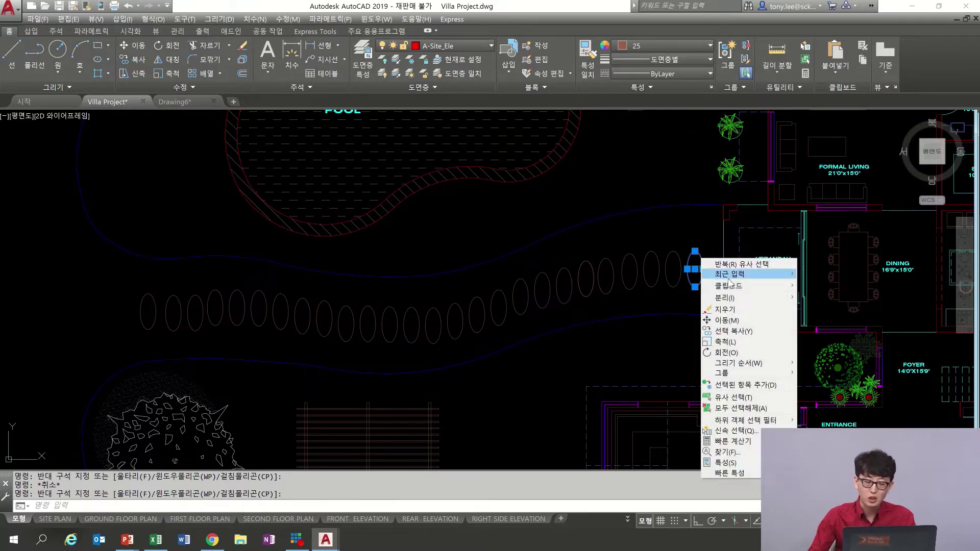
left_click(741, 397)
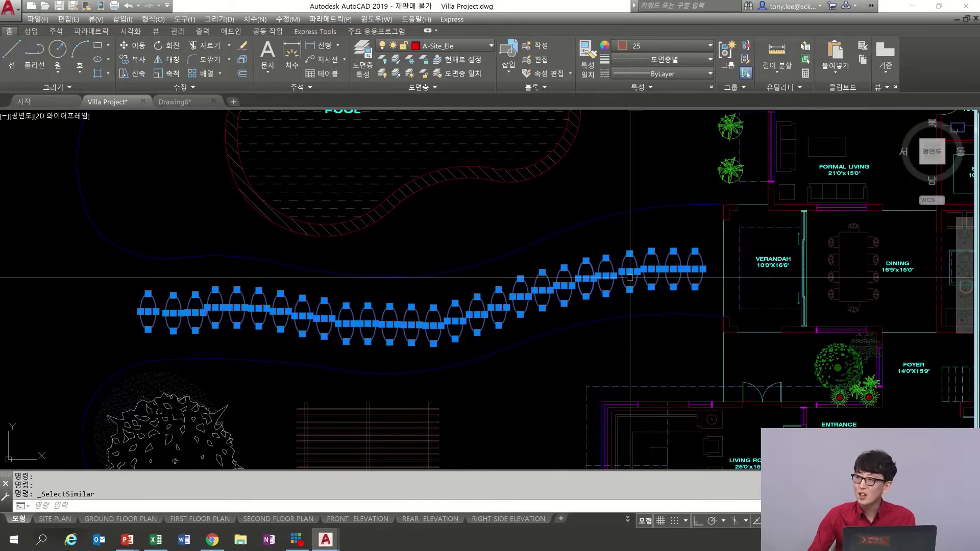
key("Escape")
key("Escape")
key("Escape")
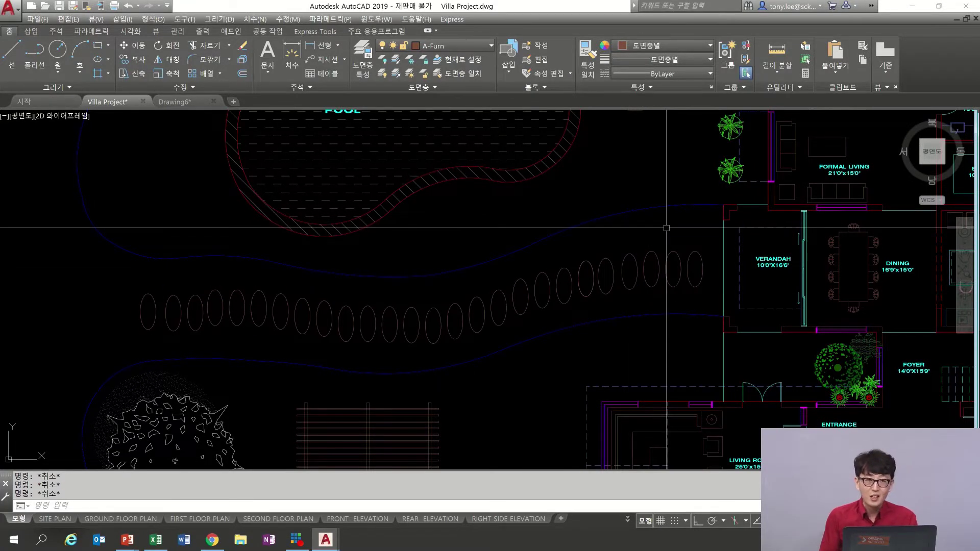
- Run QSELECT and set the object type to 블록 참조 (block reference) with 이름 (name) as the filter property
type("QS")
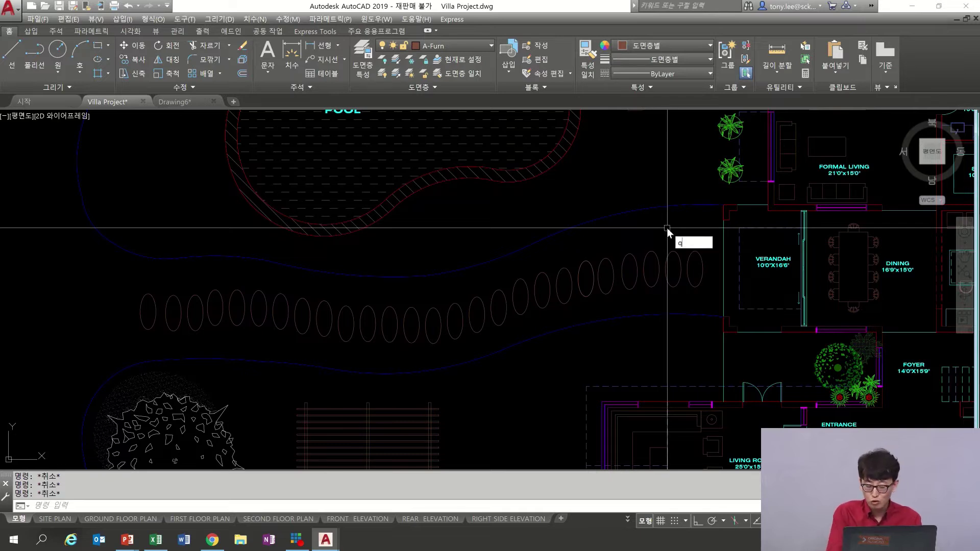
type("E")
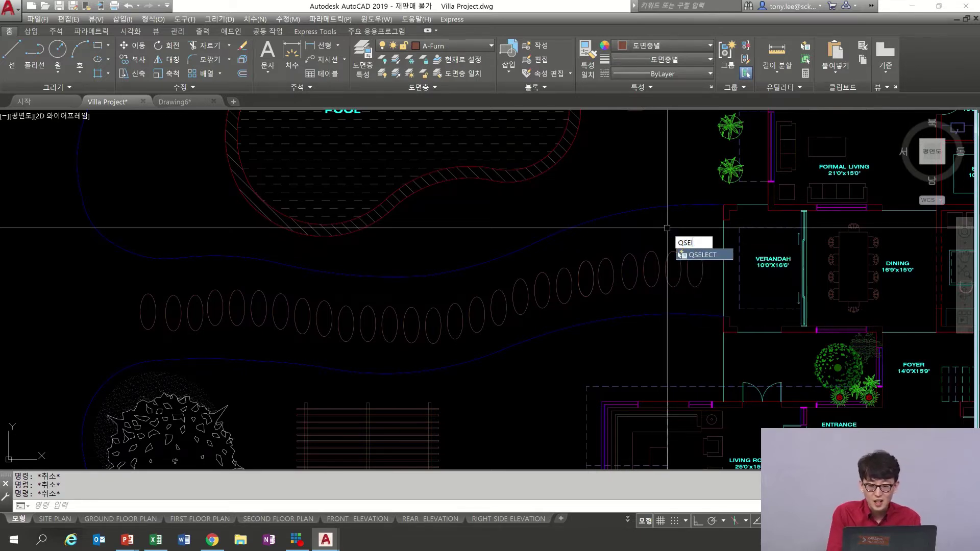
type("LECT")
key("Return")
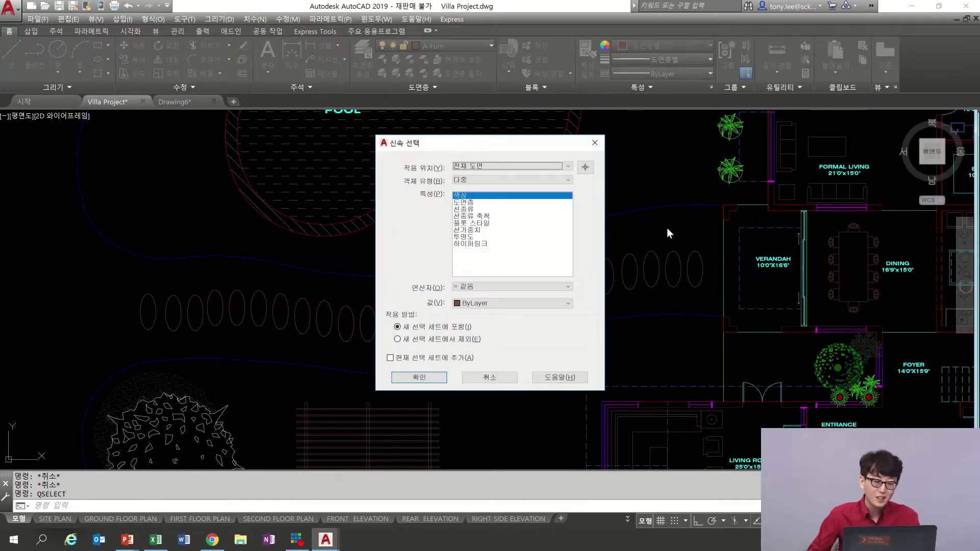
left_click(532, 179)
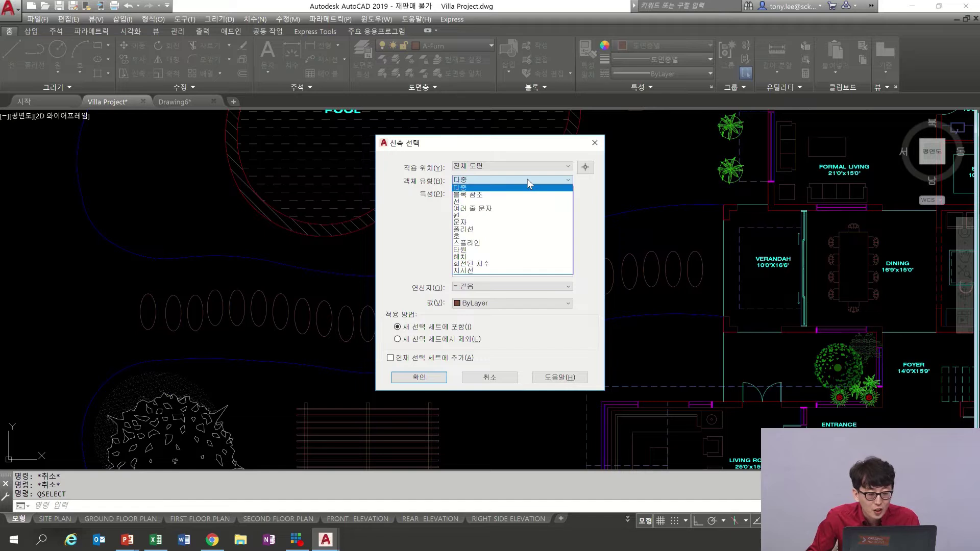
left_click(496, 197)
left_click_drag(572, 227, 570, 252)
left_click(483, 244)
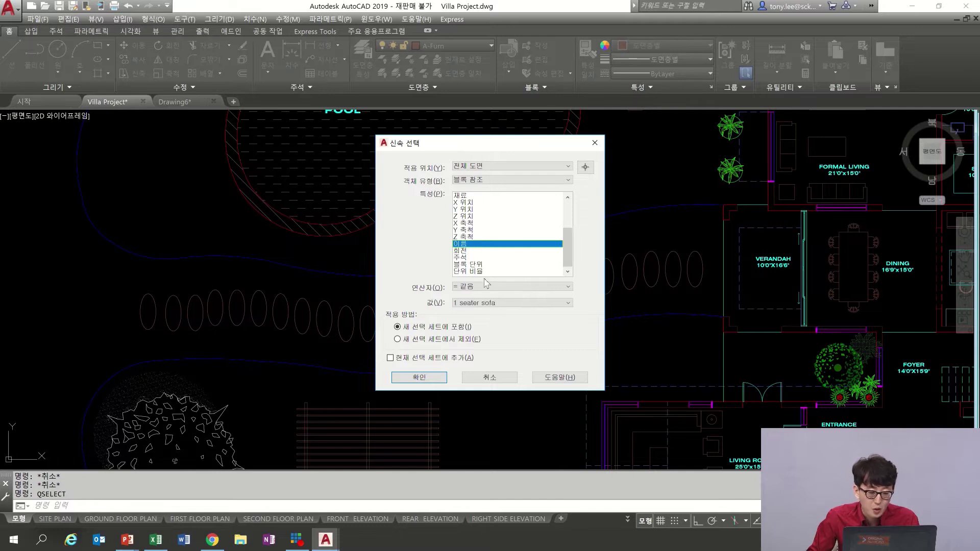
- Set the block name value to 123APART, apply the quick selection, and inspect the selected plants beside the formal living room
left_click(502, 303)
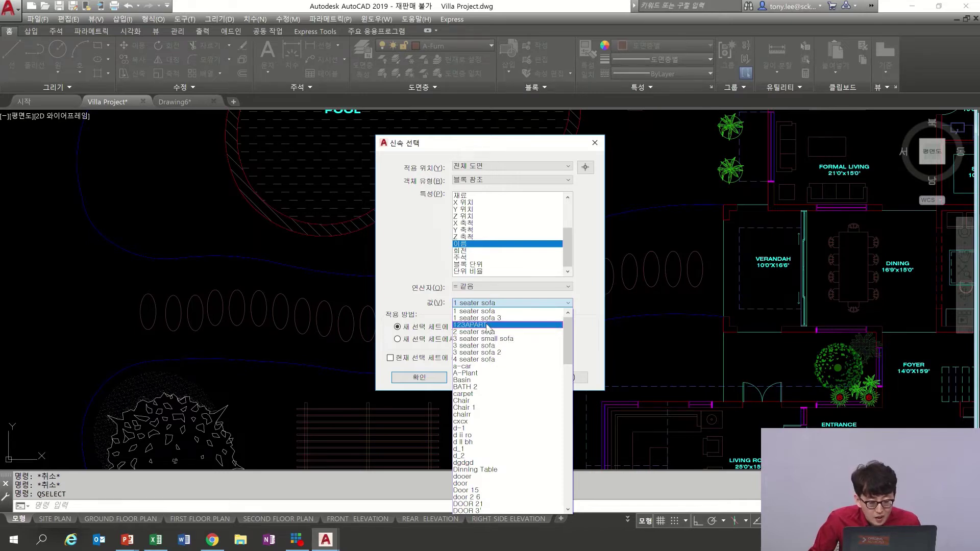
left_click(487, 325)
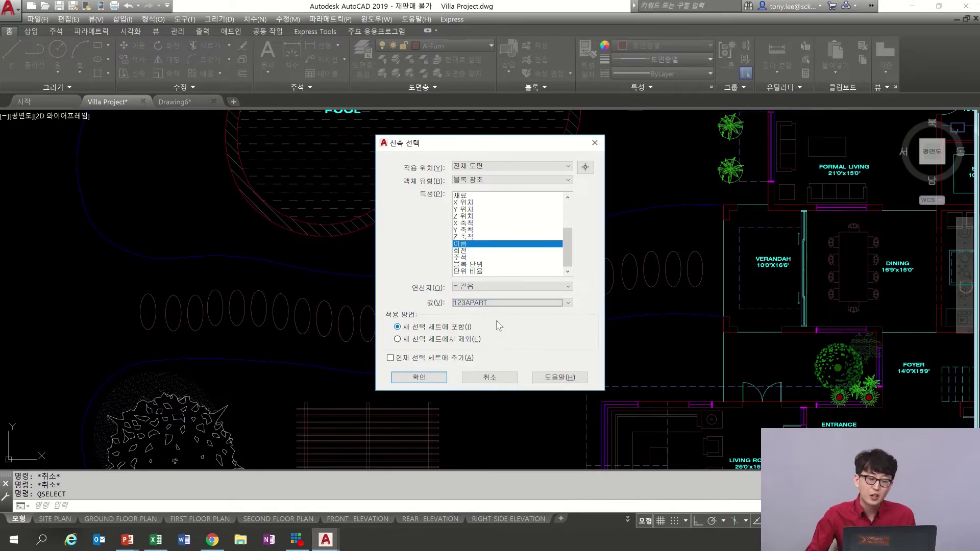
left_click(419, 377)
middle_click_drag(674, 243, 525, 340)
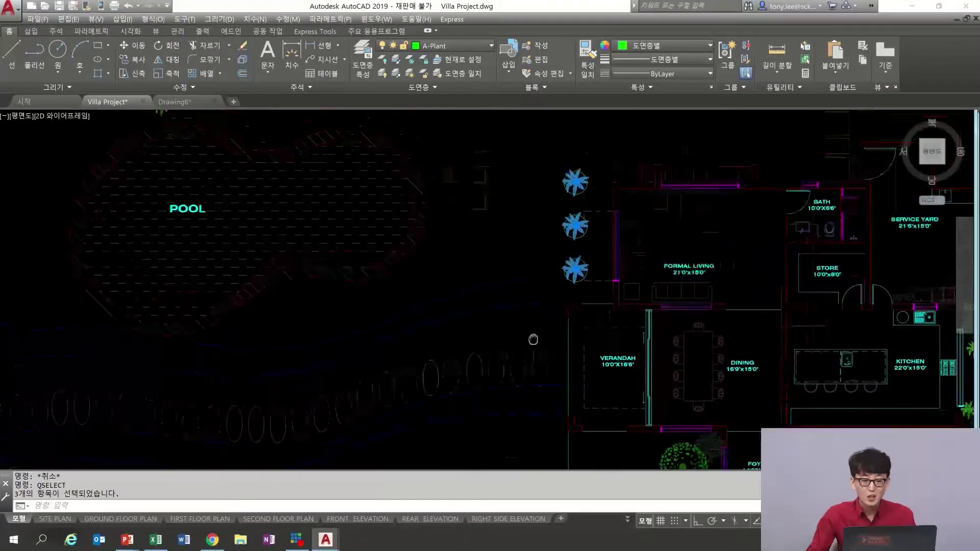
scroll(565, 162, "up", 2)
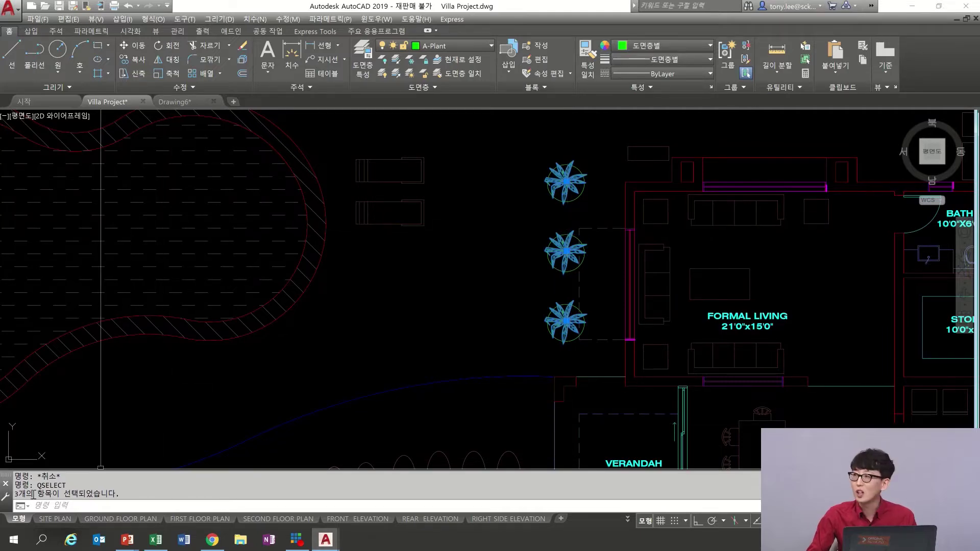
scroll(572, 230, "down", 5)
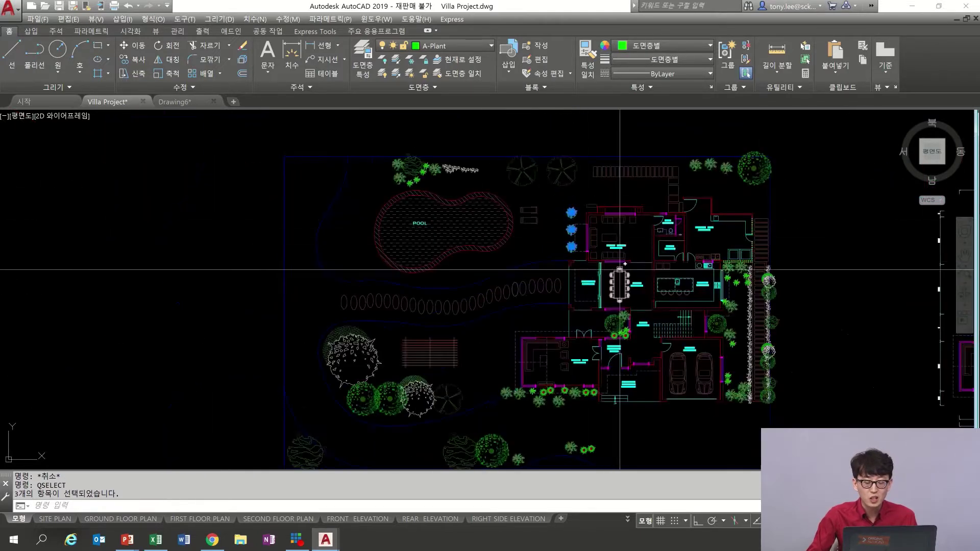
scroll(497, 264, "up", 2)
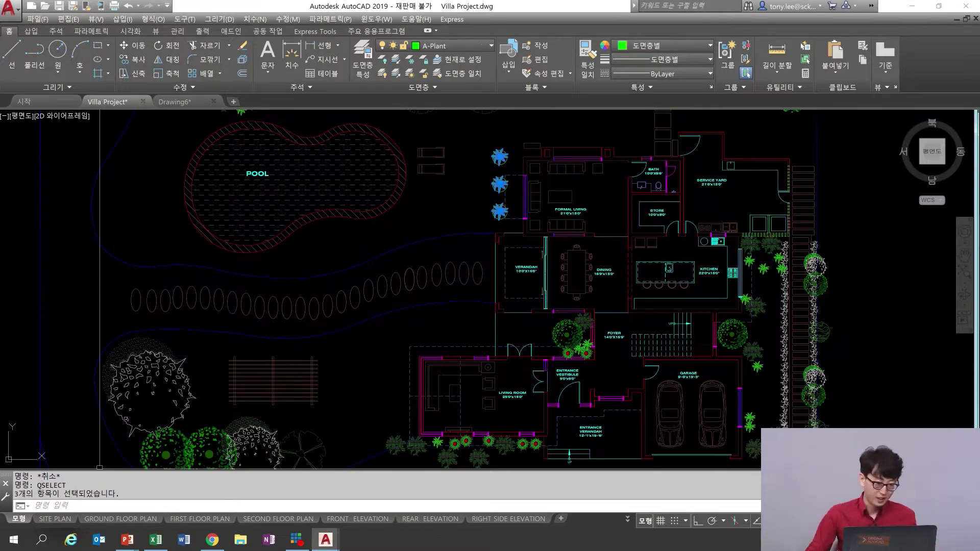
- Switch to the PowerPoint slide show, advance to the "11. Text Tip" slide, and return to AutoCAD
key("alt+Tab")
key("Right")
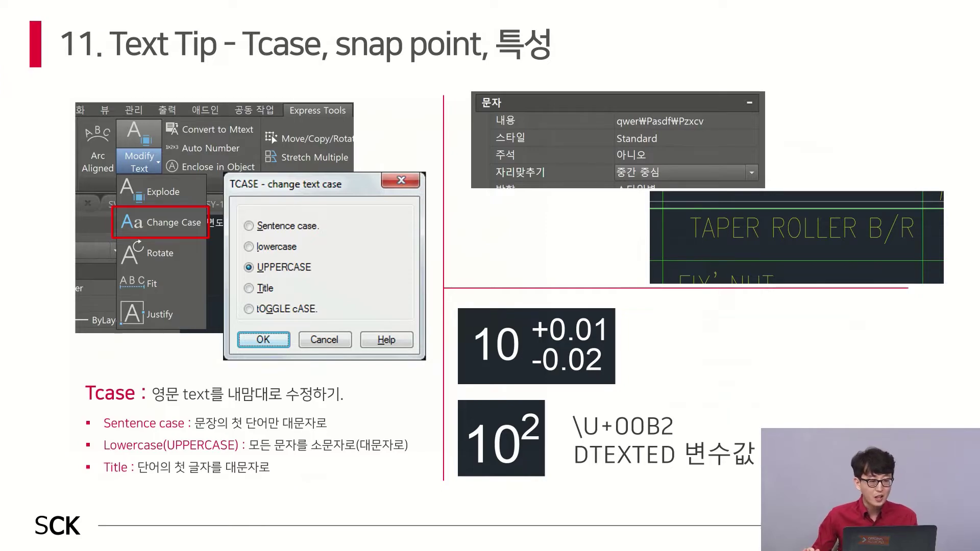
key("alt+Tab")
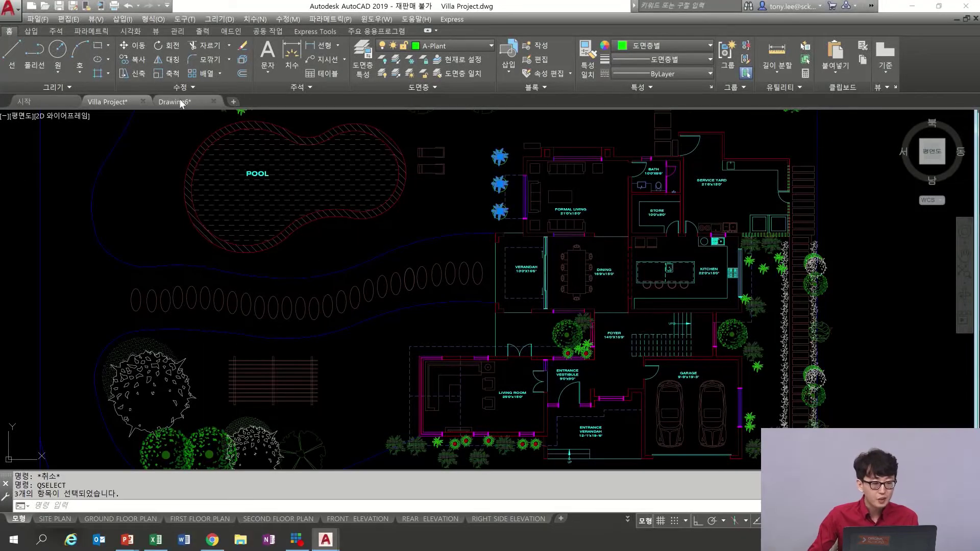
- Leave the Villa Project drawing and create a new blank drawing
left_click(179, 101)
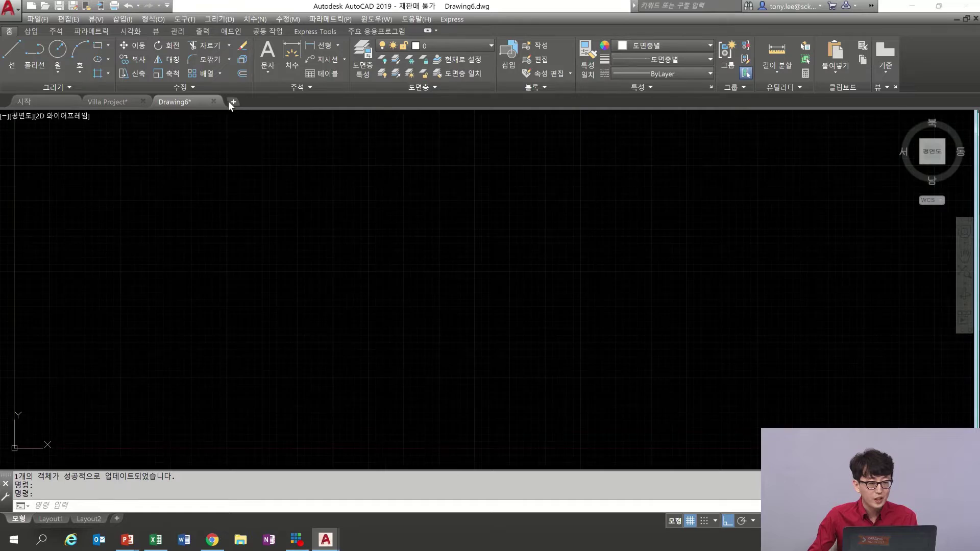
left_click(229, 102)
mouse_move(269, 257)
middle_mouse_down()
mouse_move(442, 257)
mouse_move(263, 267)
middle_mouse_up()
- Create a multiline text object with "qwer" on the first line and "asdf" on the second
type("MT")
key("Return")
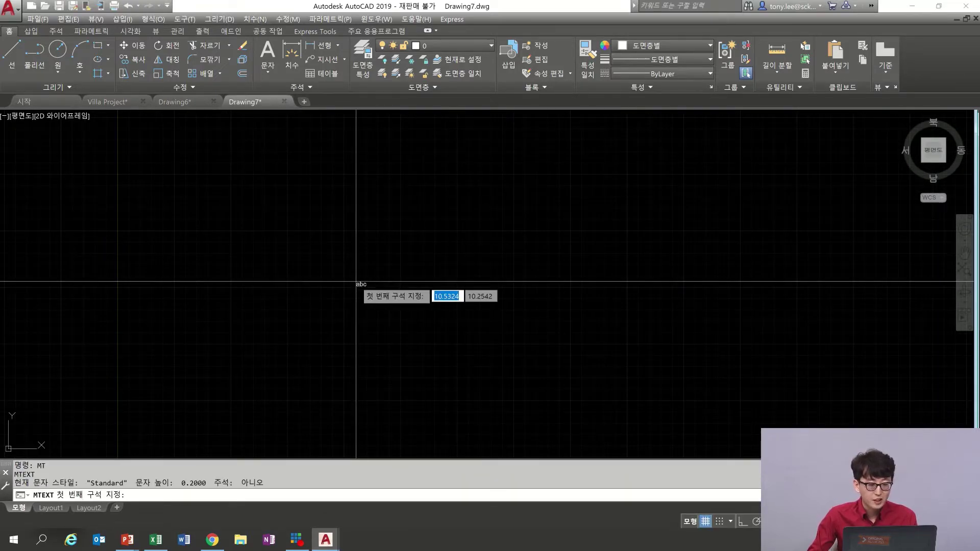
left_click(315, 239)
left_click(486, 261)
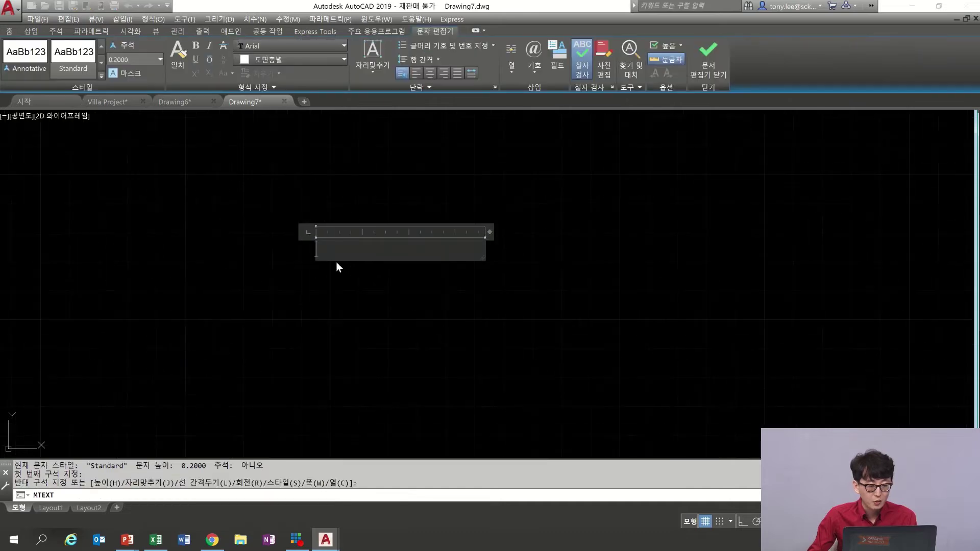
scroll(336, 265, "up", 1)
type("qwer")
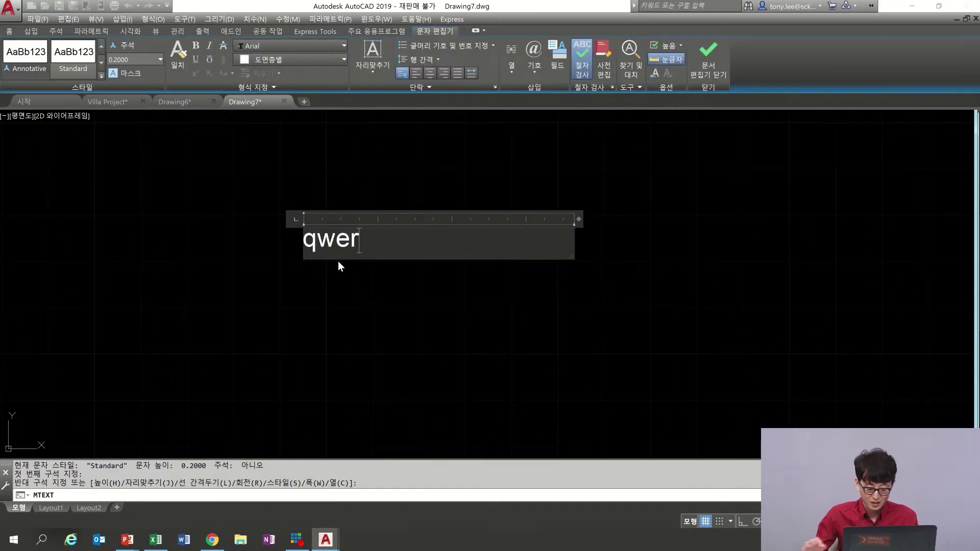
key("Return")
type("asdf")
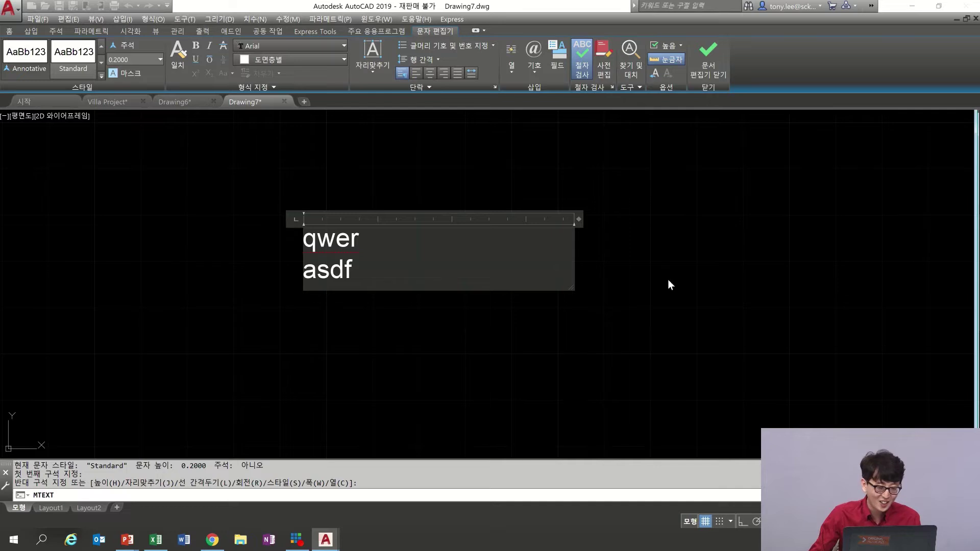
left_click(651, 238)
- Finish the multiline text and convert it to UPPERCASE with the TCASE command
middle_click_drag(347, 259, 427, 258)
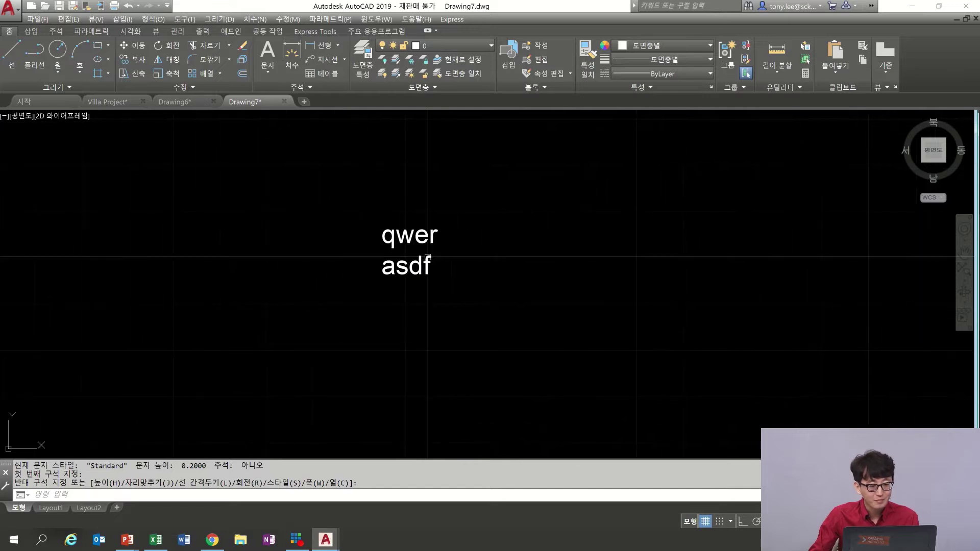
type("tcase")
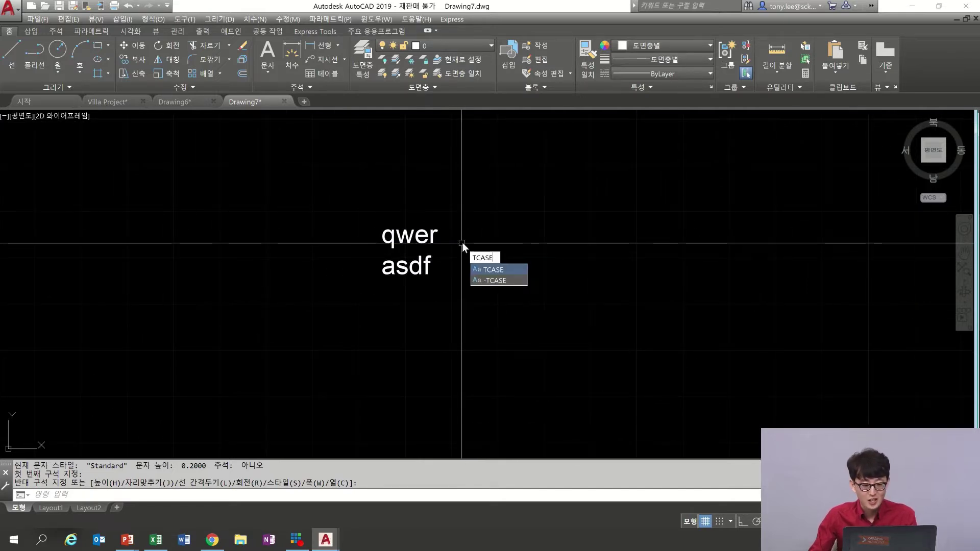
key("Return")
left_click(491, 197)
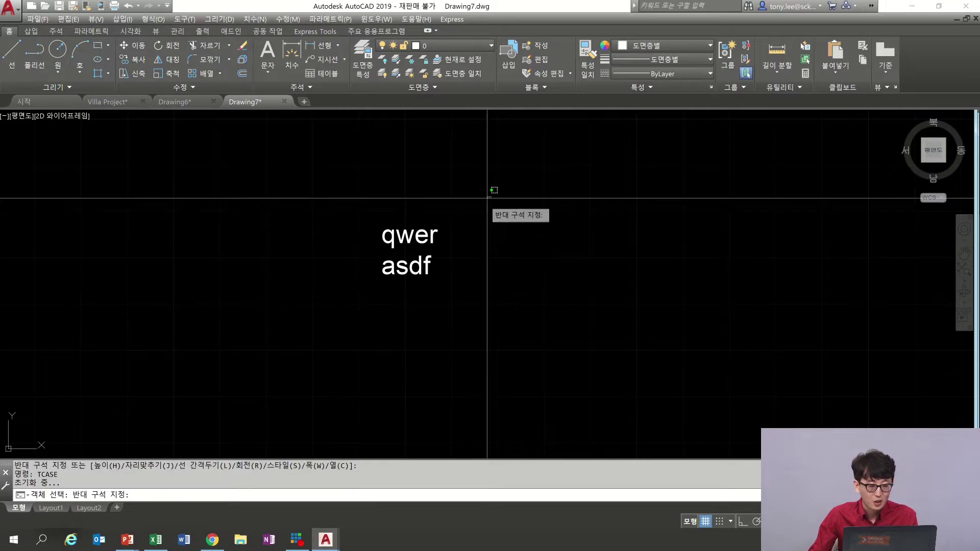
left_click(301, 333)
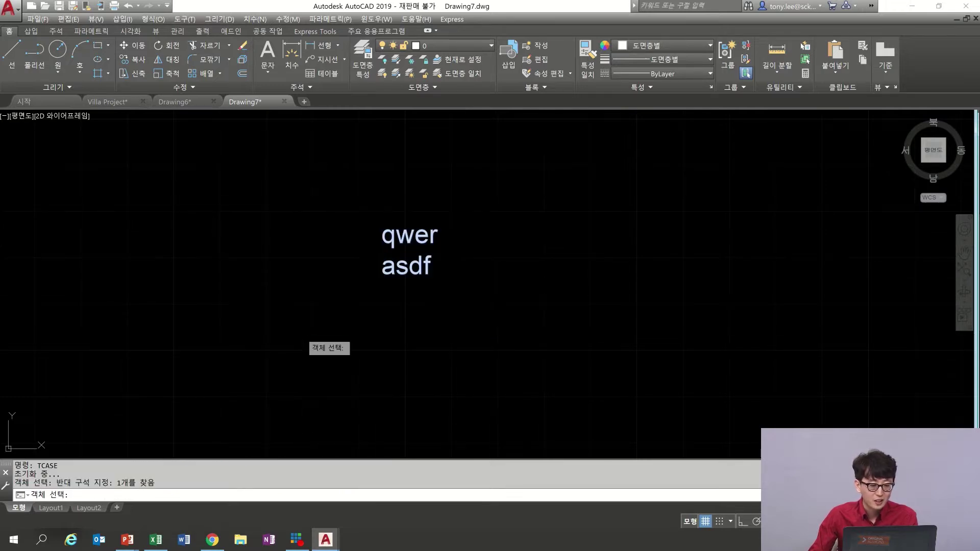
key("Return")
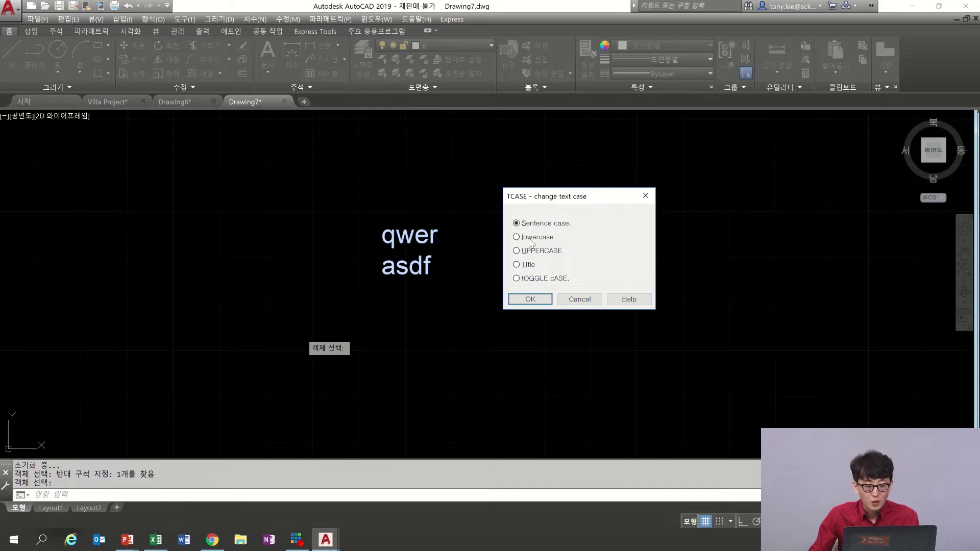
left_click(532, 252)
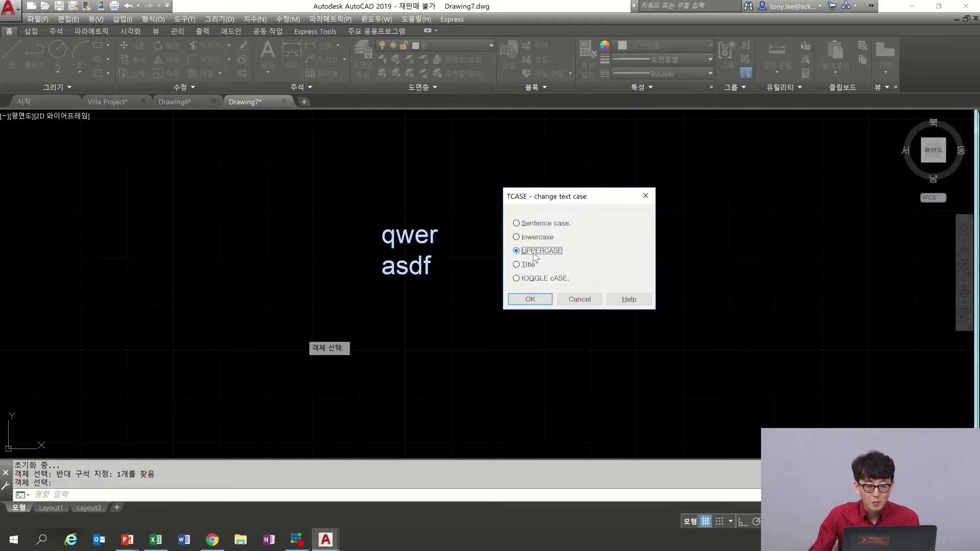
left_click(531, 300)
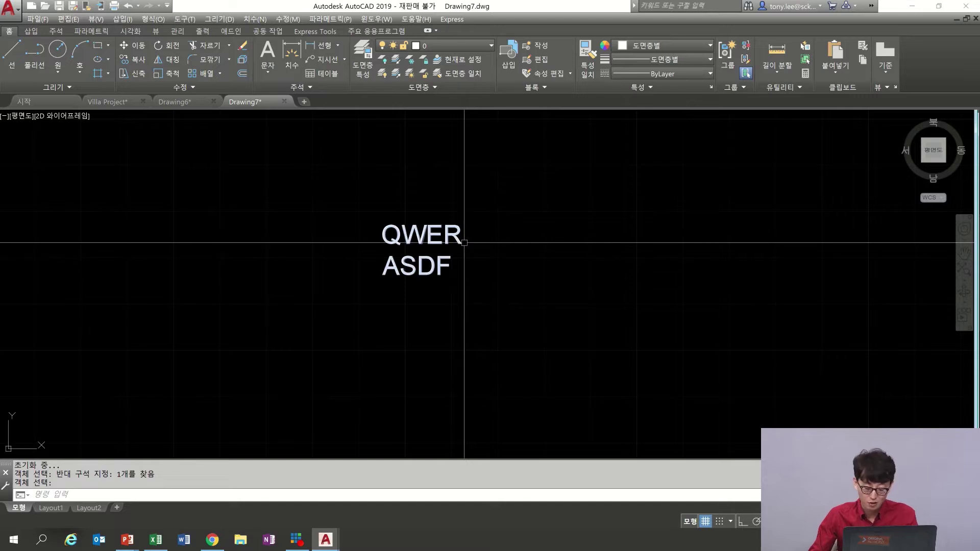
- Run TCASE again on the multiline text and change its case to Title
key("Return")
left_click(507, 200)
left_click(346, 310)
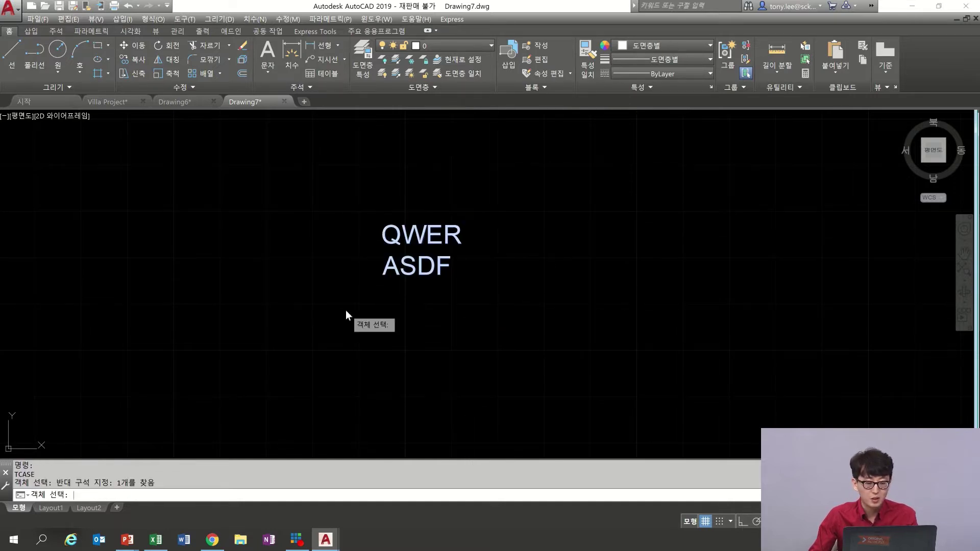
key("Return")
left_click(457, 252)
left_click_drag(484, 207, 582, 192)
left_click(536, 264)
left_click(542, 298)
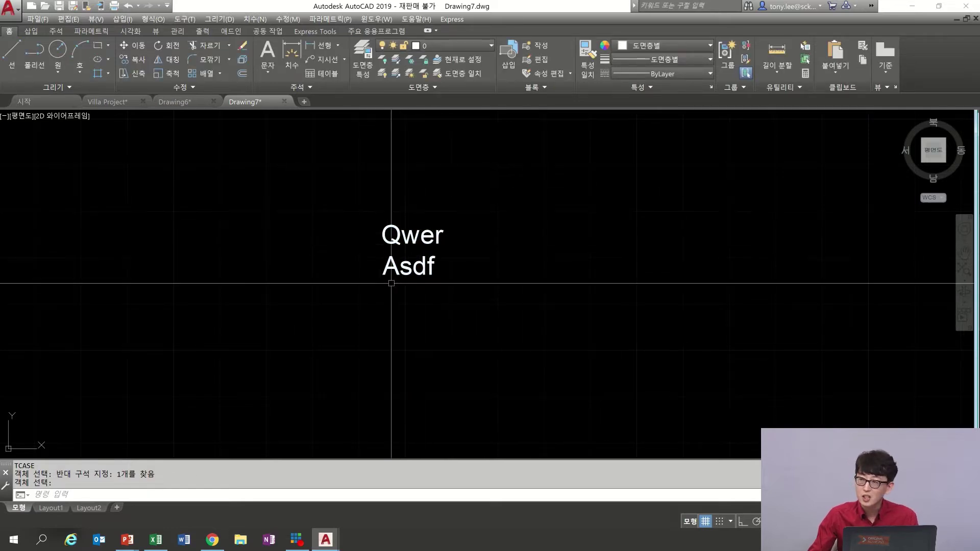
- Erase the two-line text object from the drawing
mouse_move(407, 272)
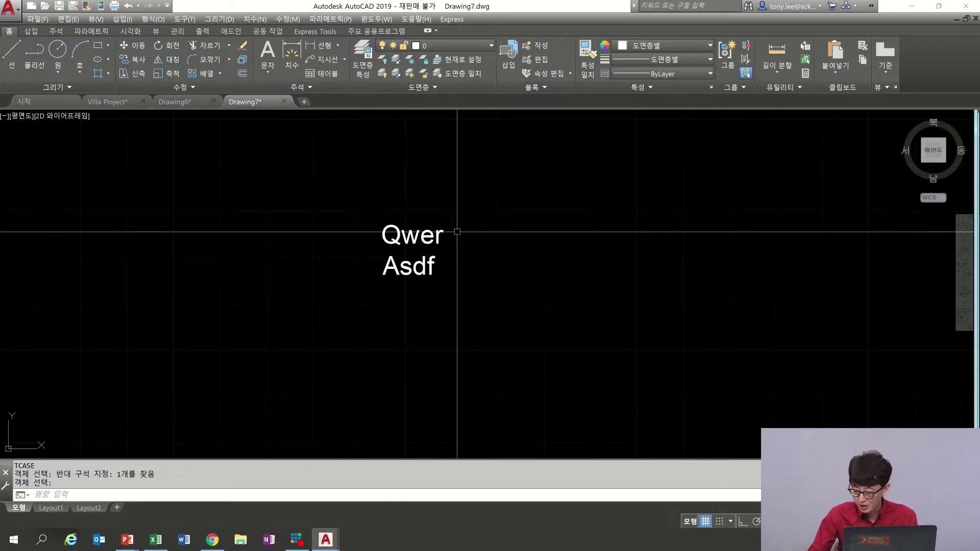
left_click(341, 301)
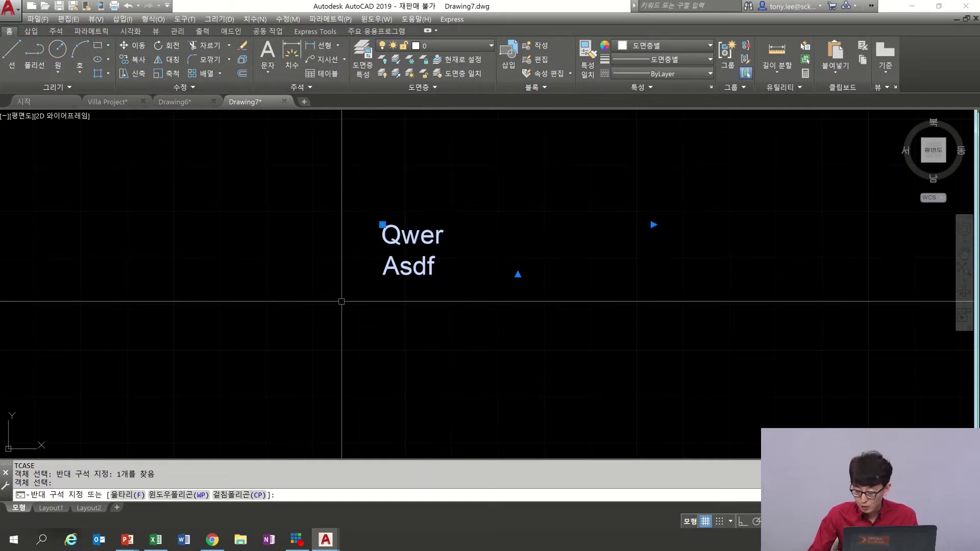
left_click(342, 305)
type("e")
key("Return")
- Draw a wide, low rectangle freehand with the Rectangle command in the empty drawing area
type("rec")
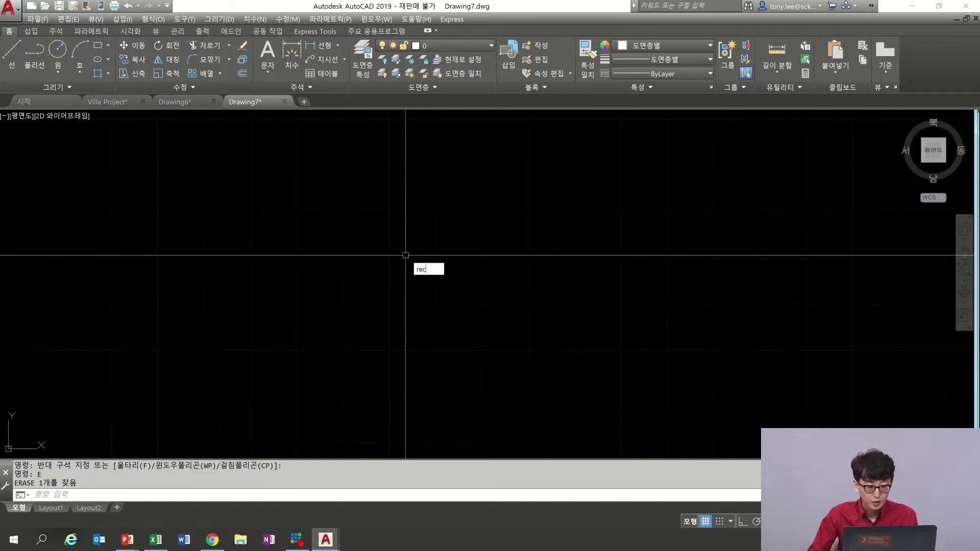
key("Return")
left_click(428, 202)
left_click(644, 254)
middle_click_drag(260, 239, 460, 256)
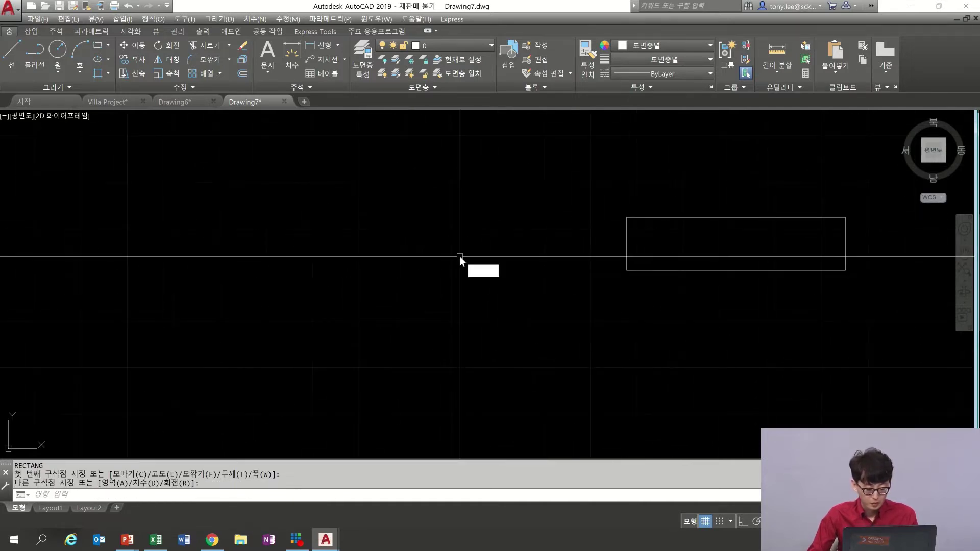
- Create the single-line text "test" beside the rectangle, picking its height with Ortho on and a rotation of 0°
key("Escape")
key("Escape")
key("Escape")
type("dt")
key("Return")
left_click(391, 231)
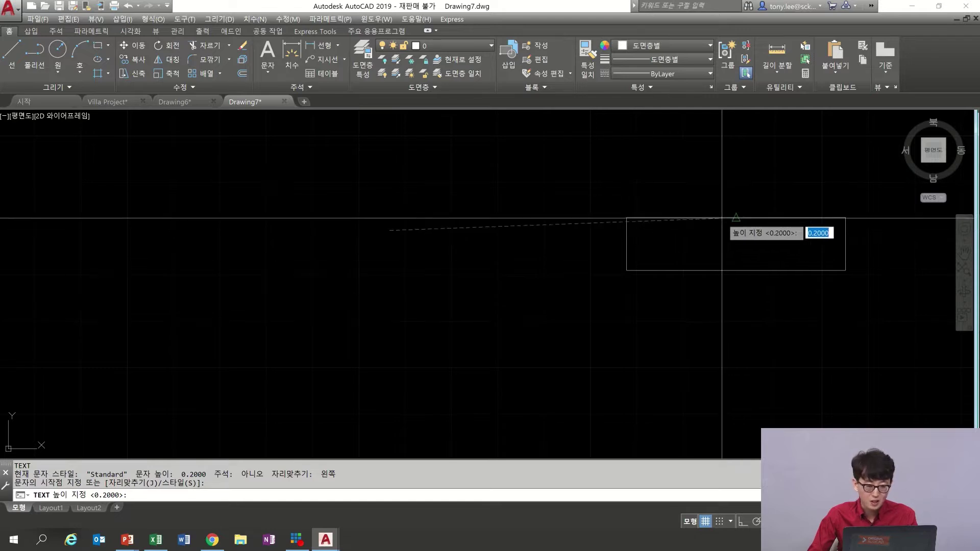
key("F8")
left_click(397, 177)
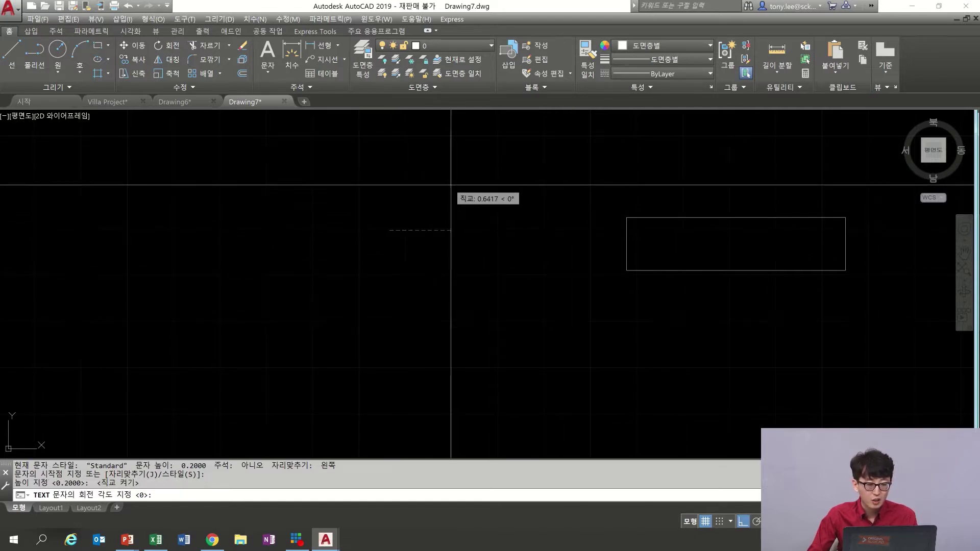
left_click(450, 185)
type("test")
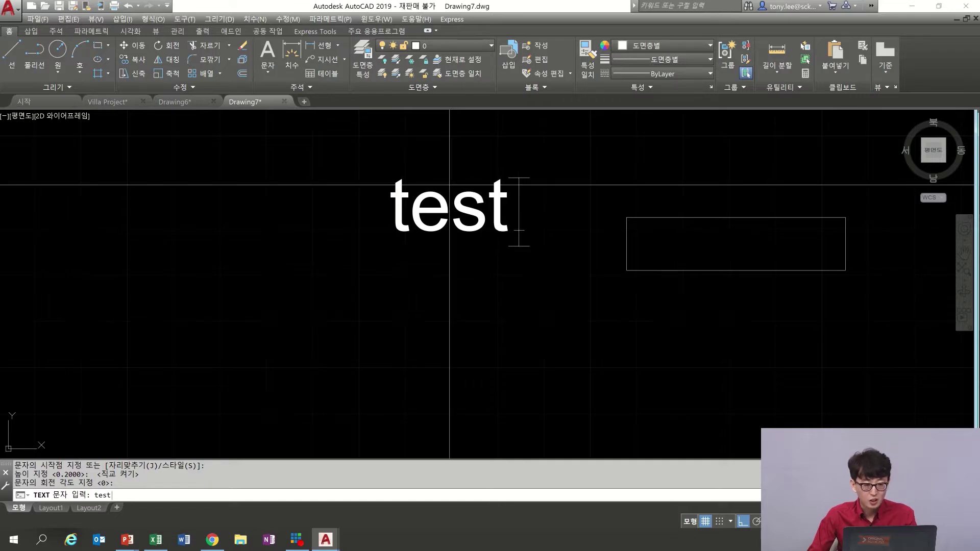
key("Return")
key("Return")
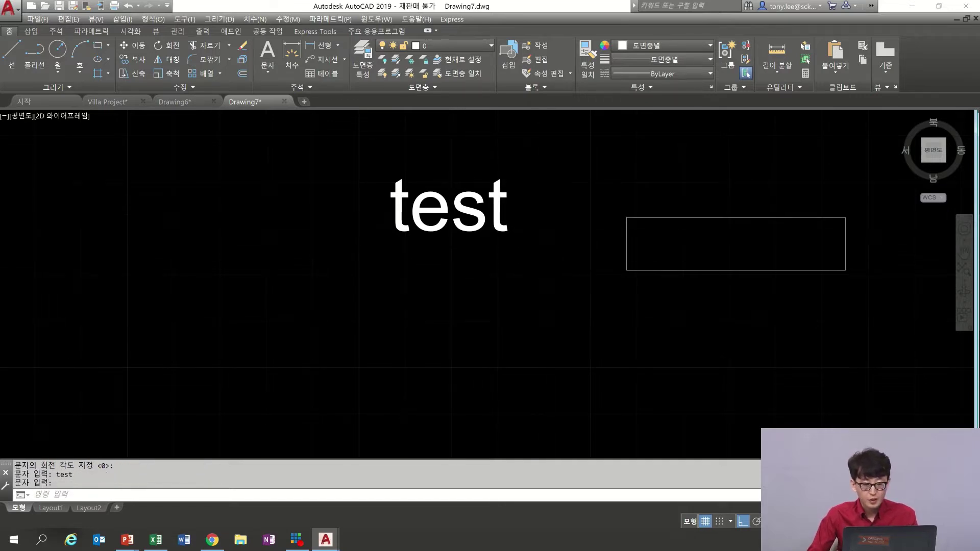
- Stretch the rectangle's upper edge straight upward to make the rectangle taller
scroll(402, 260, "down", 2)
type("s")
key("space")
left_click(722, 210)
left_click(515, 241)
key("space")
left_click(798, 341)
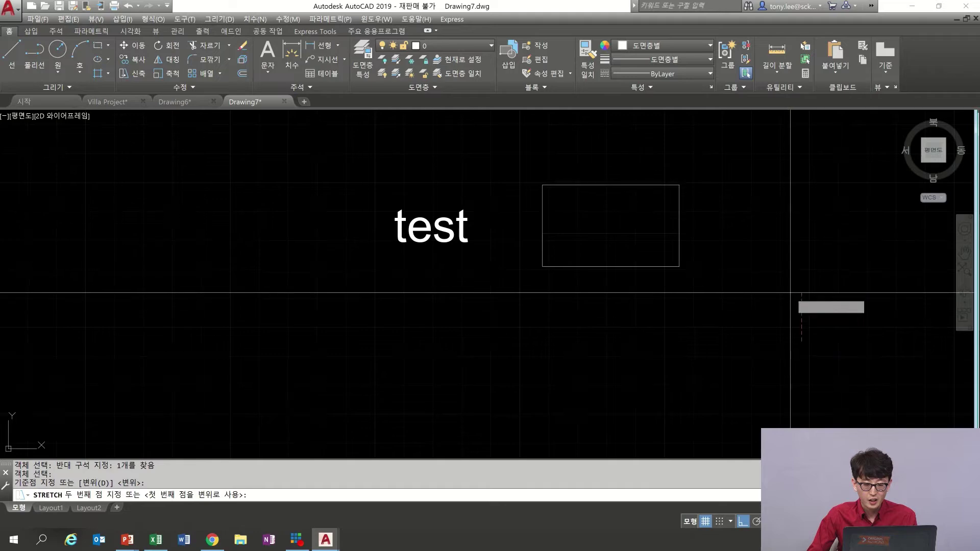
left_click(790, 289)
- Move the single-line text "test" with the Move command
type("m")
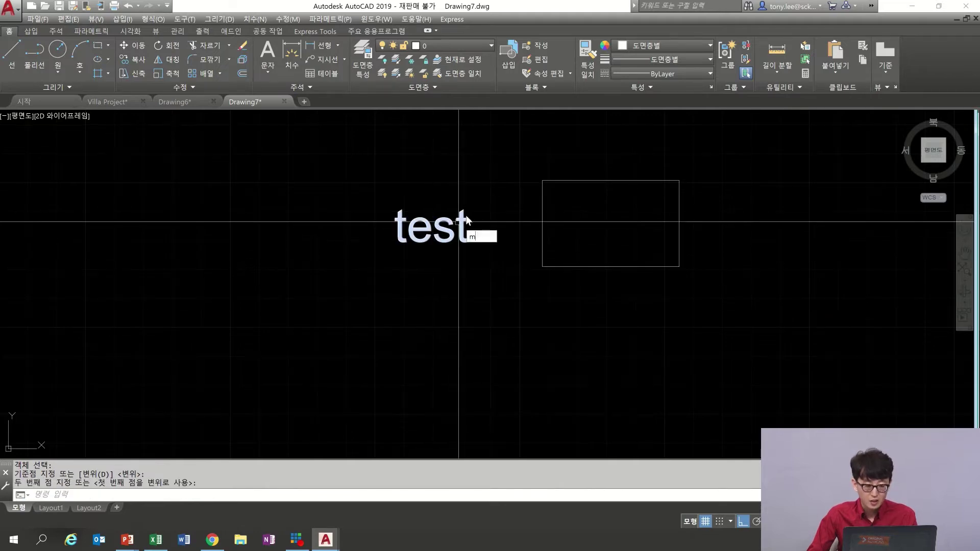
- Turn off Ortho mode during a trial move of the "test" text toward the rectangle
key("space")
left_click(410, 241)
left_click(409, 242)
key("space")
left_click(433, 228)
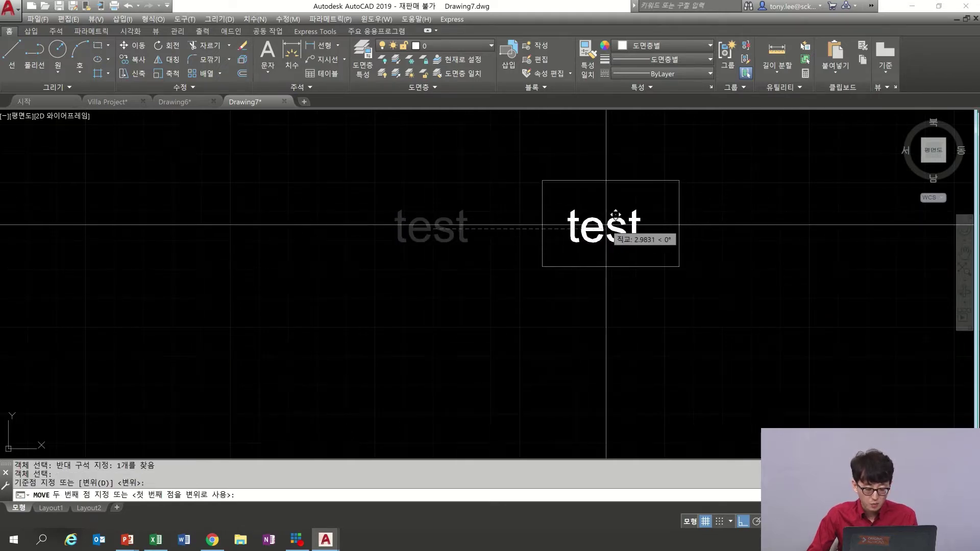
key("F8")
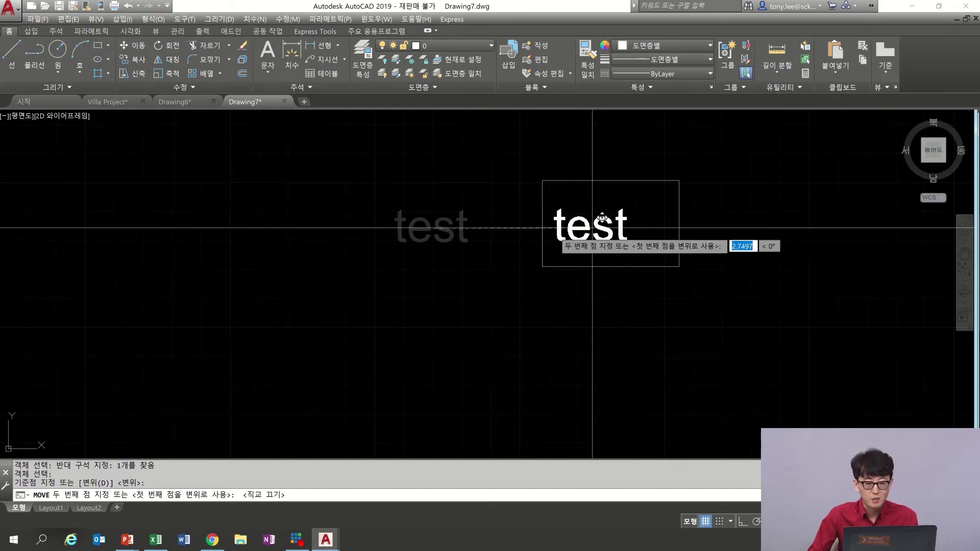
key("Escape")
- Move the "test" text by eye into the middle of the rectangle
type("m")
key("space")
left_click(449, 240)
key("space")
left_click(432, 228)
left_click(610, 220)
- Move the "test" text back out of the rectangle to the empty area at its lower left
left_click(614, 194)
left_click(596, 228)
type("m")
key("space")
left_click(610, 221)
left_click(375, 266)
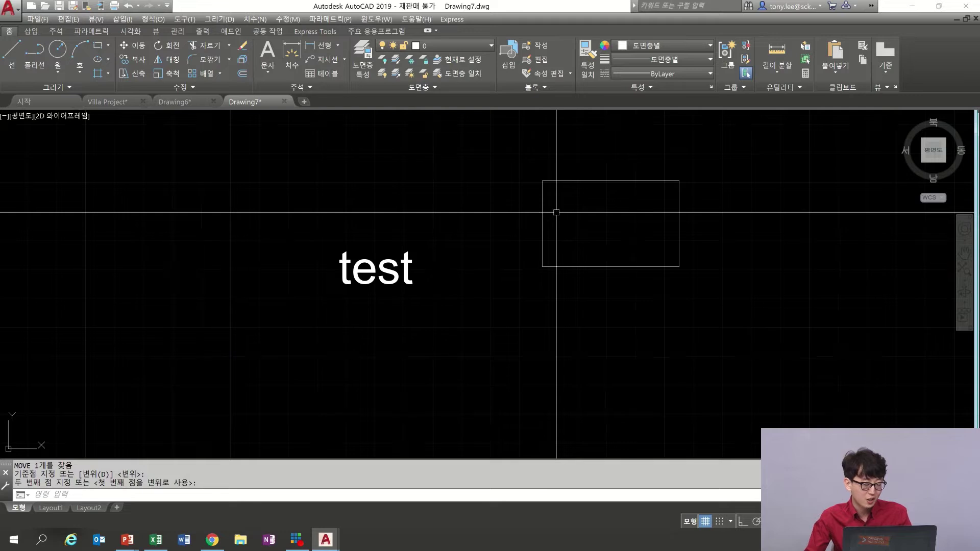
- Set the justification of the "test" text to Middle Center (중간 중심) in its properties
key("ctrl+1")
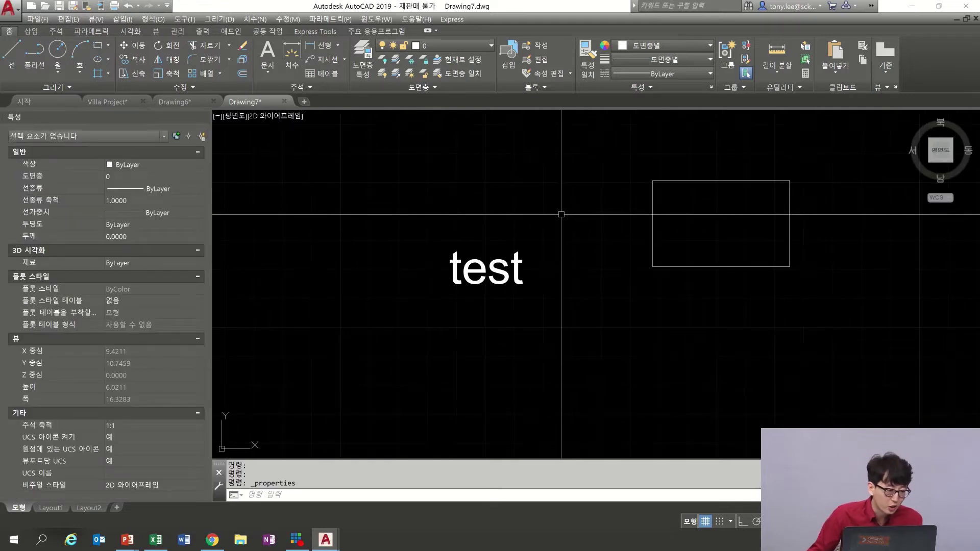
left_click(553, 239)
left_click(454, 313)
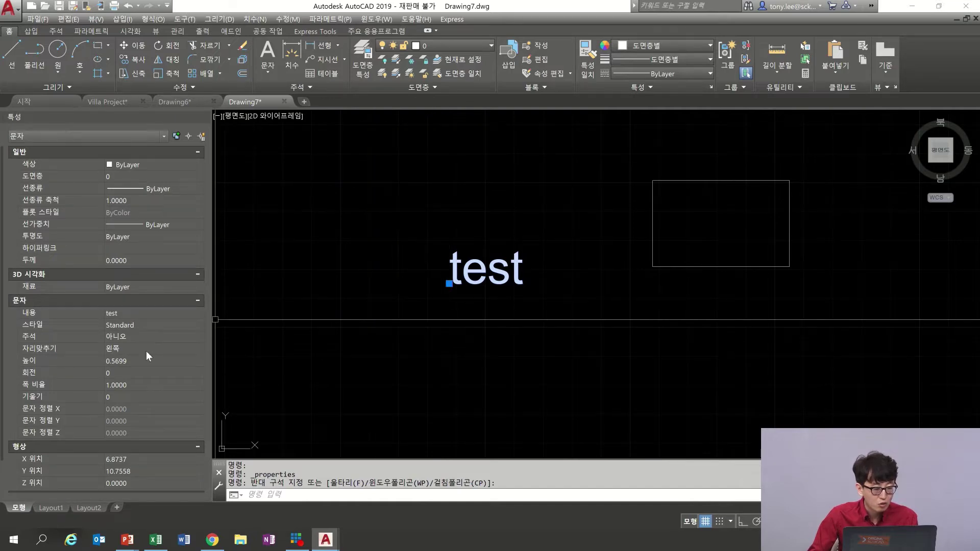
left_click(200, 349)
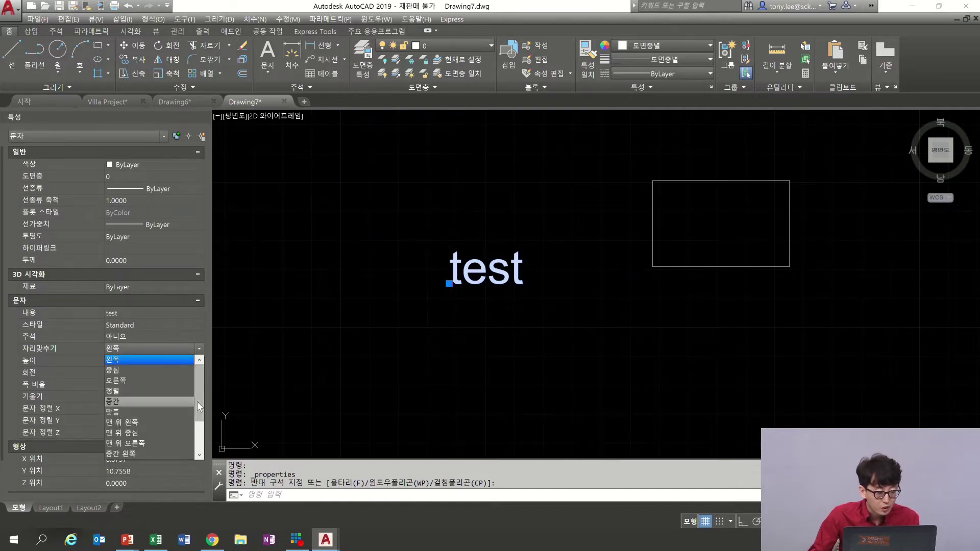
left_click_drag(200, 403, 198, 421)
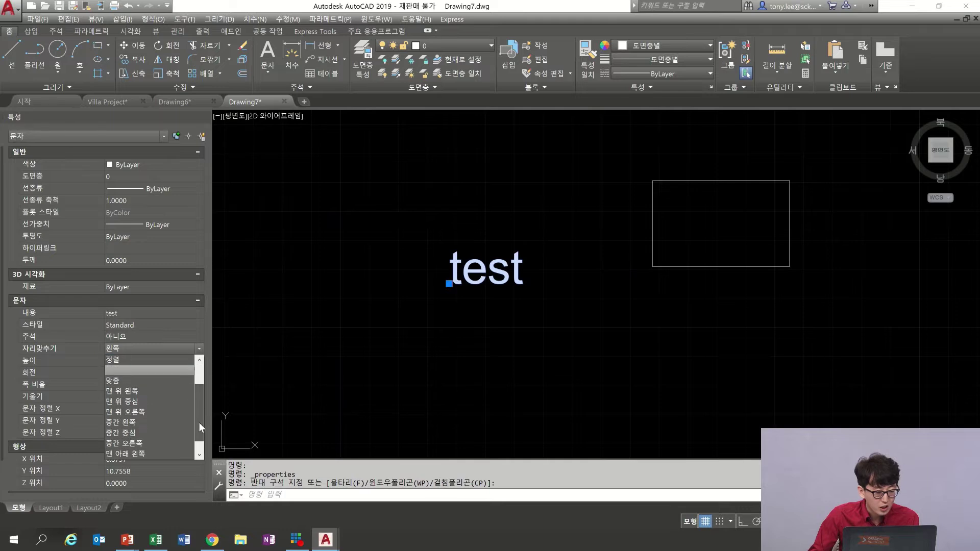
left_click(141, 432)
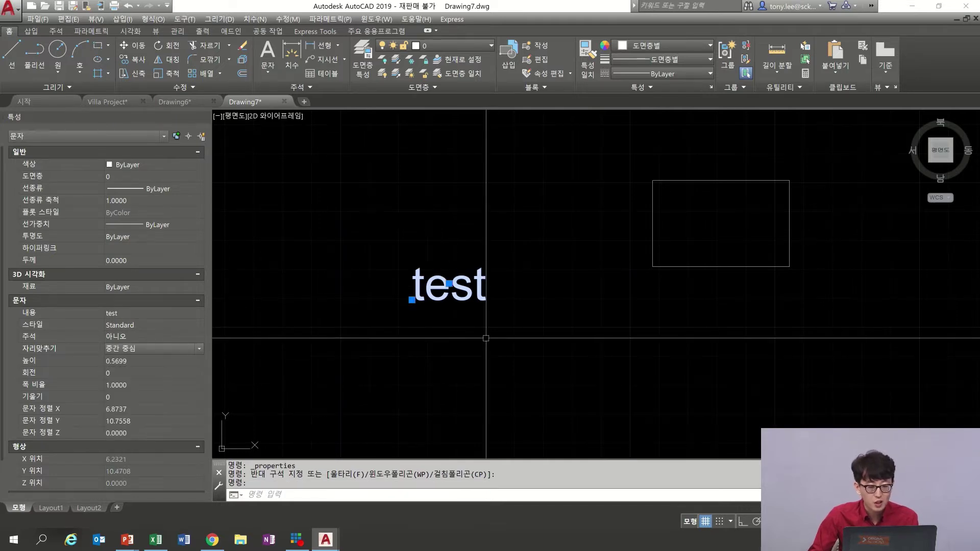
key("Escape")
left_click(449, 286)
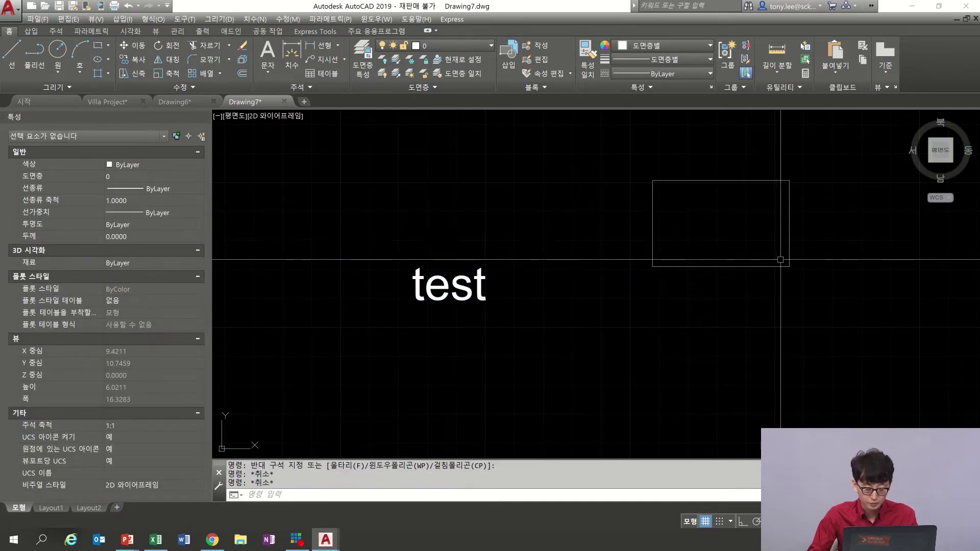
- Draw a diagonal line across the rectangle from its lower-left corner to its upper-right corner
type("L")
key("Return")
left_click(653, 265)
left_click(789, 181)
key("Escape")
- Move the "test" text by its middle-center grip onto the midpoint of the rectangle's diagonal
left_click(510, 236)
left_click(433, 334)
left_click(450, 282)
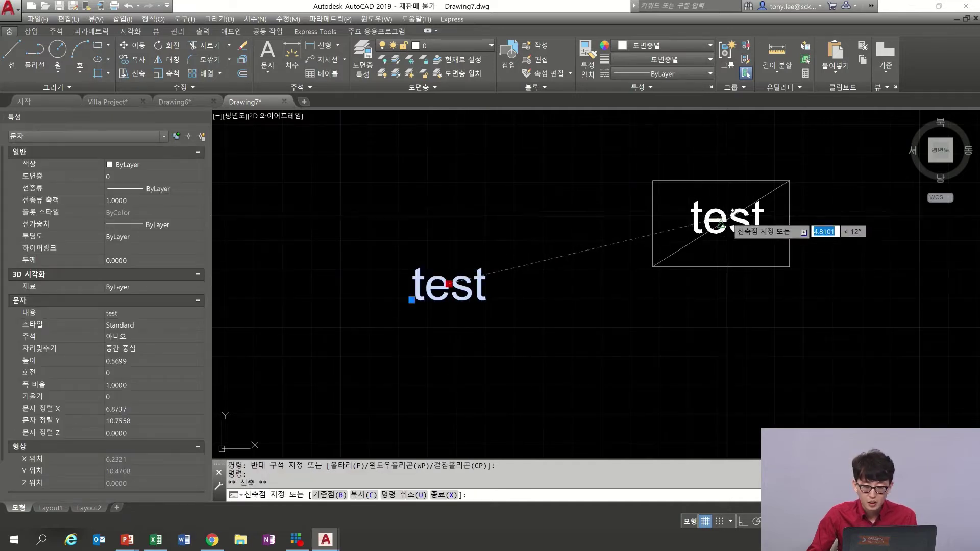
left_click(721, 223)
key("Escape")
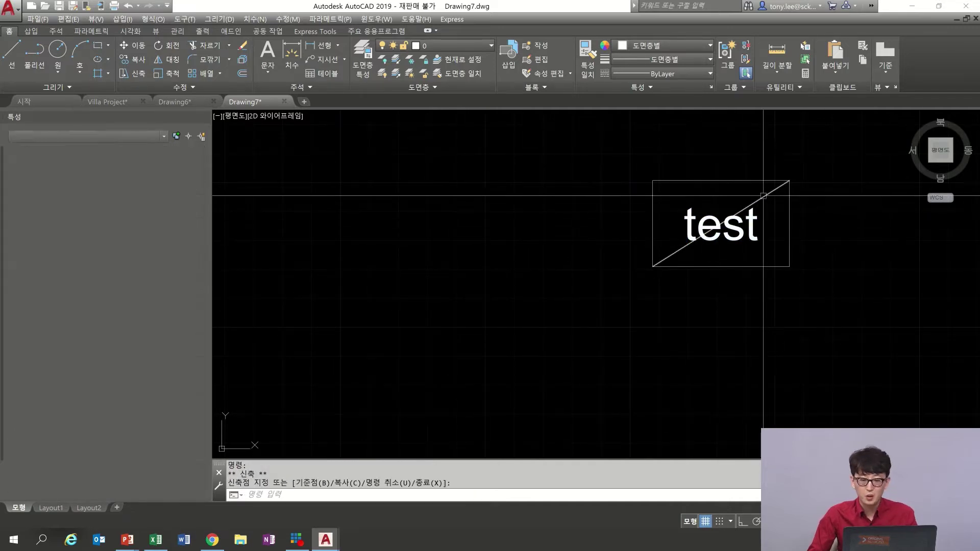
- Erase the diagonal helper line inside the rectangle
left_click(765, 196)
type("E")
key("Return")
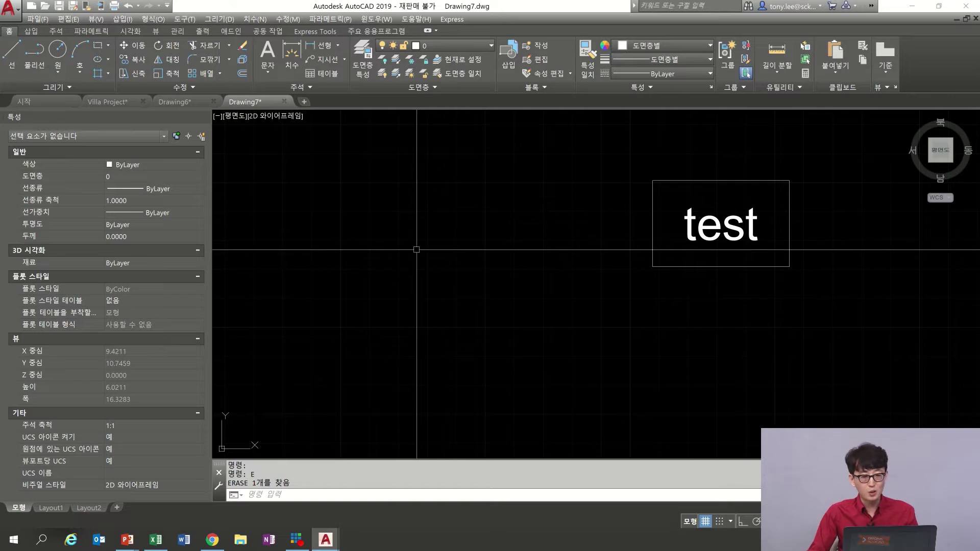
- Create a multiline text box in the empty area left of the rectangle and enter 10
middle_click_drag(464, 267, 495, 267)
type("mt")
key("Return")
left_click(386, 260)
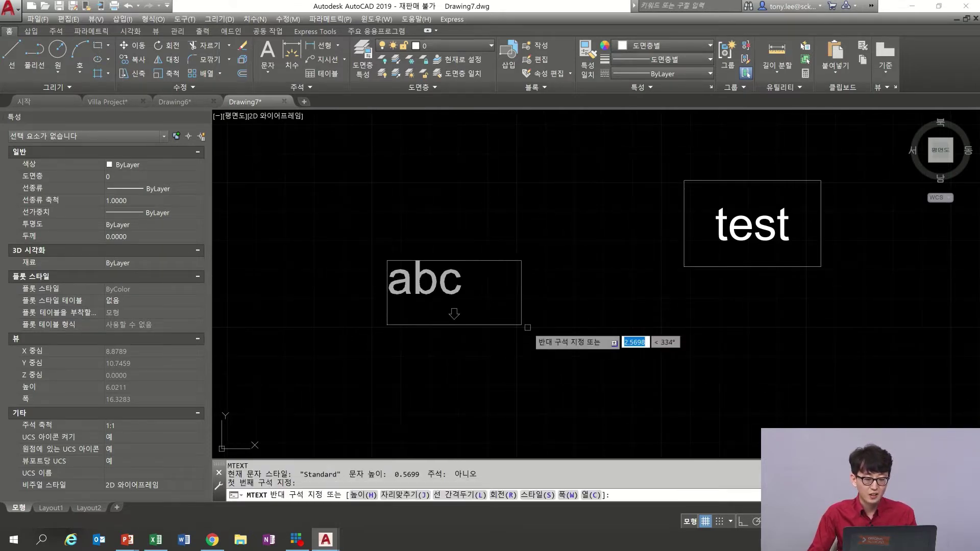
left_click(586, 315)
type("10")
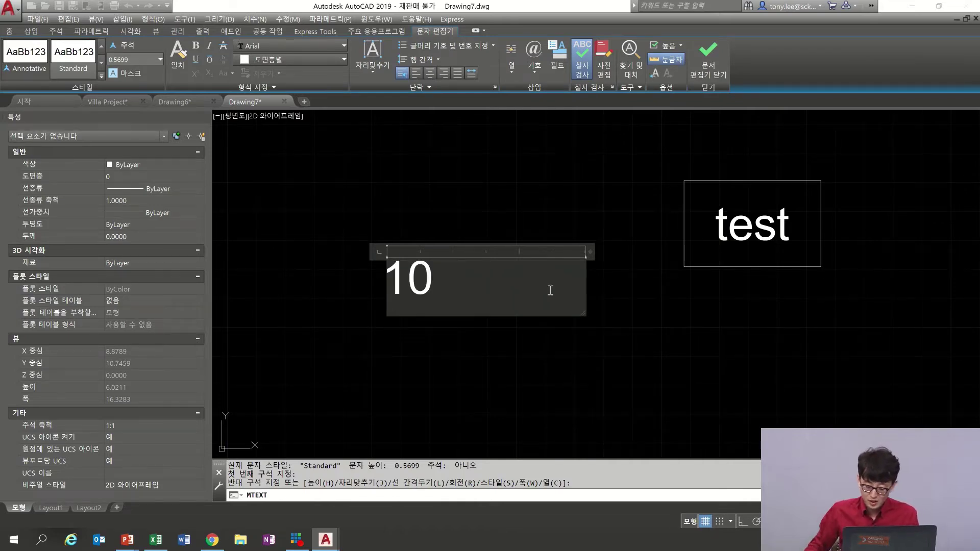
- Add the tolerance +0.01^-0.02 after the 10 as stacked text
type(" +0.")
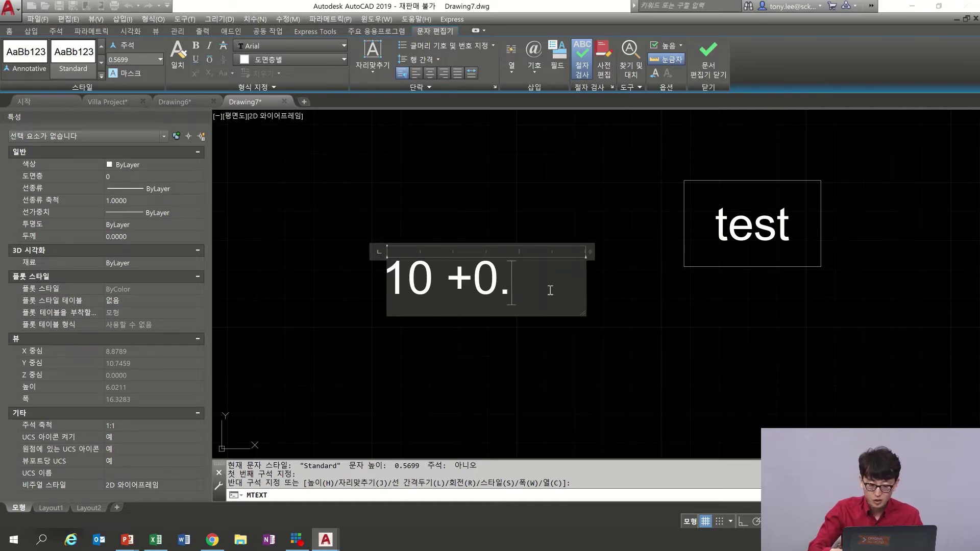
type("01^")
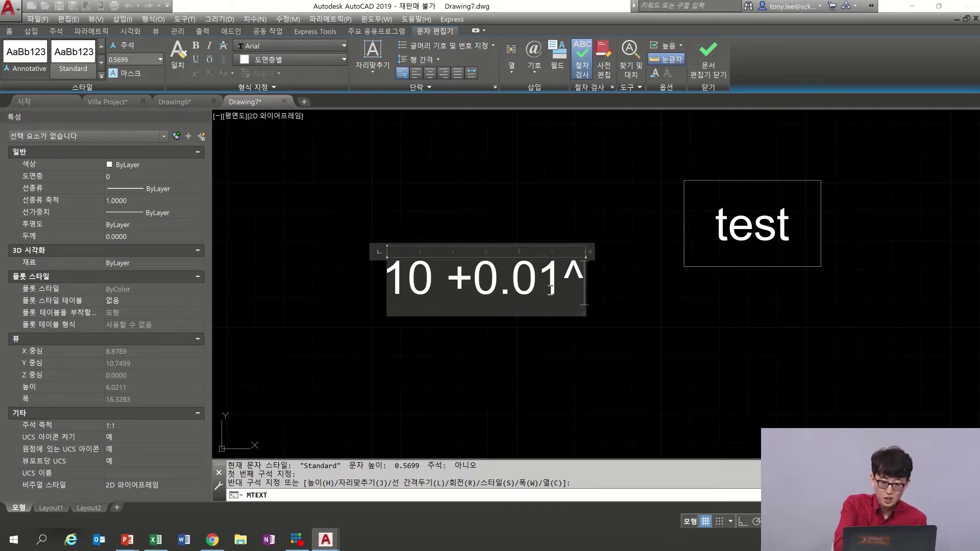
key("BackSpace")
type(" -0.02")
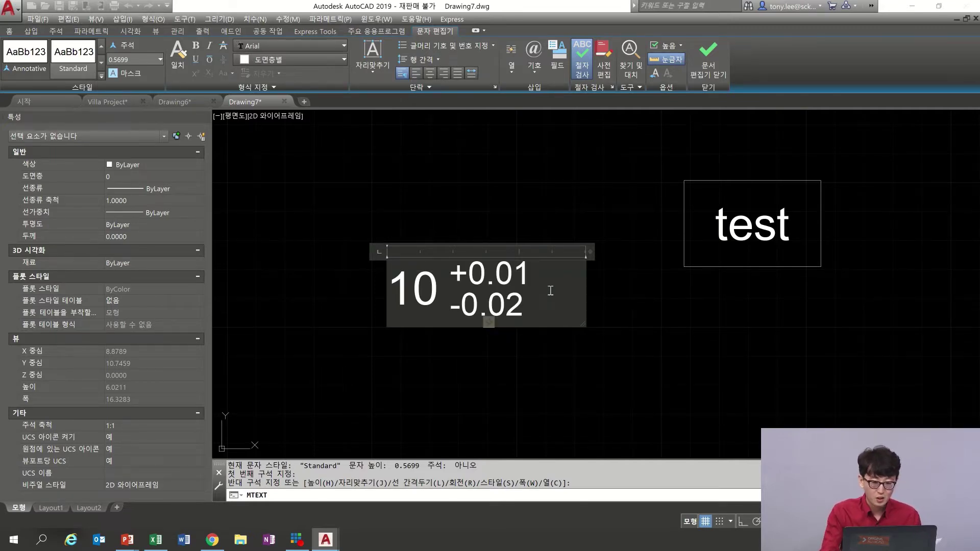
- Undo the stacking and delete the tolerance text after the 10
key("ctrl+z")
key("BackSpace")
key("BackSpace")
key("BackSpace")
key("BackSpace")
key("BackSpace")
key("BackSpace")
key("BackSpace")
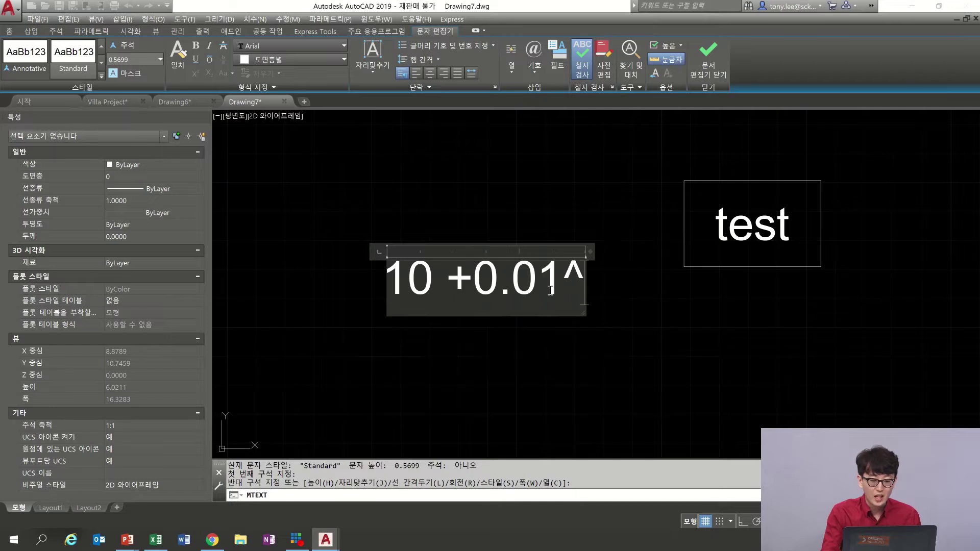
key("BackSpace")
key("BackSpace")
key("BackSpace")
key("BackSpace")
key("BackSpace")
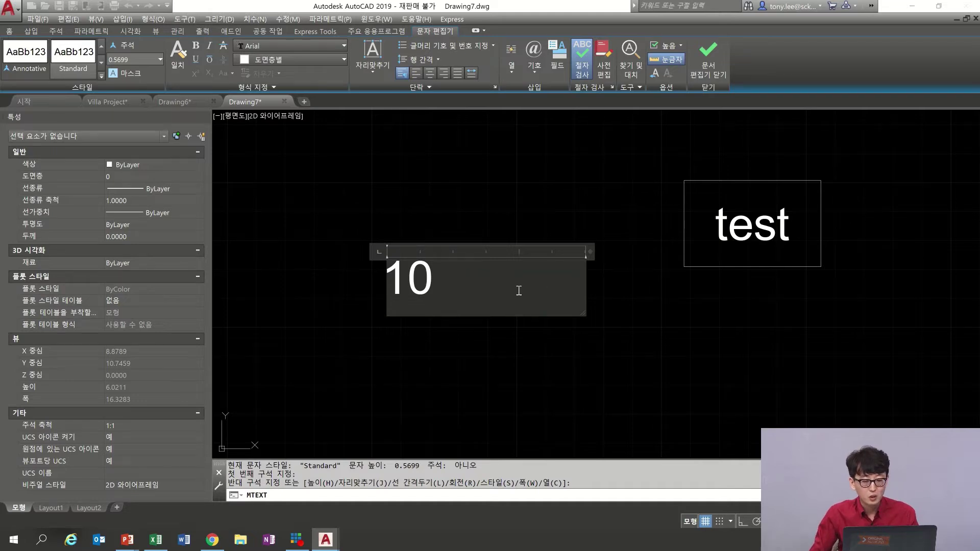
- Append a 2 to the 10, format it as superscript after trying subscript, and finish the multiline text
type("2")
left_click_drag(460, 284, 442, 285)
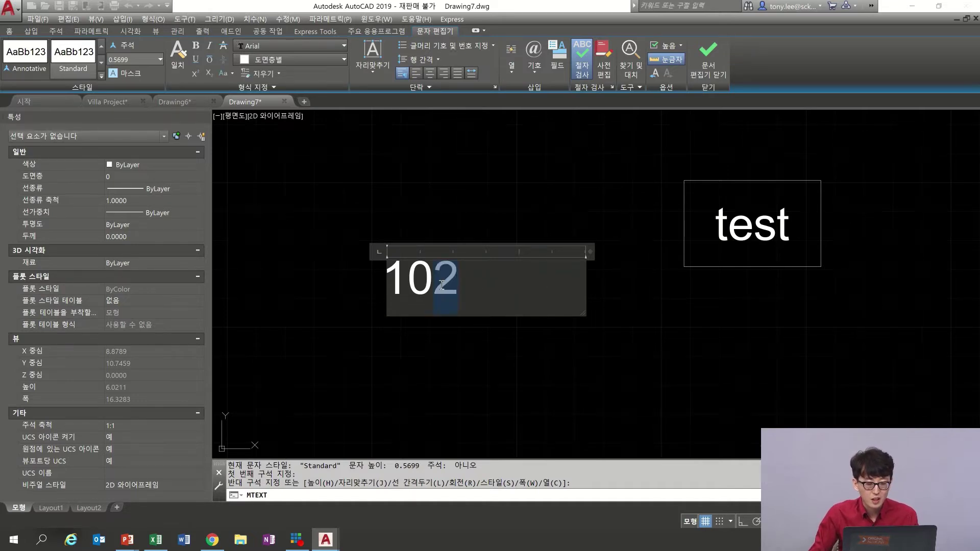
left_click(195, 75)
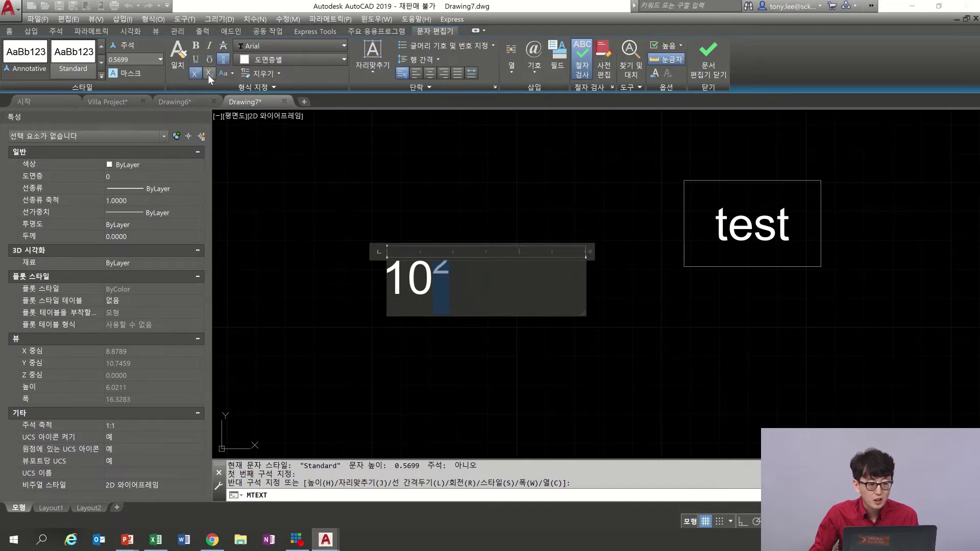
left_click(208, 73)
left_click(198, 75)
left_click(208, 74)
left_click(200, 77)
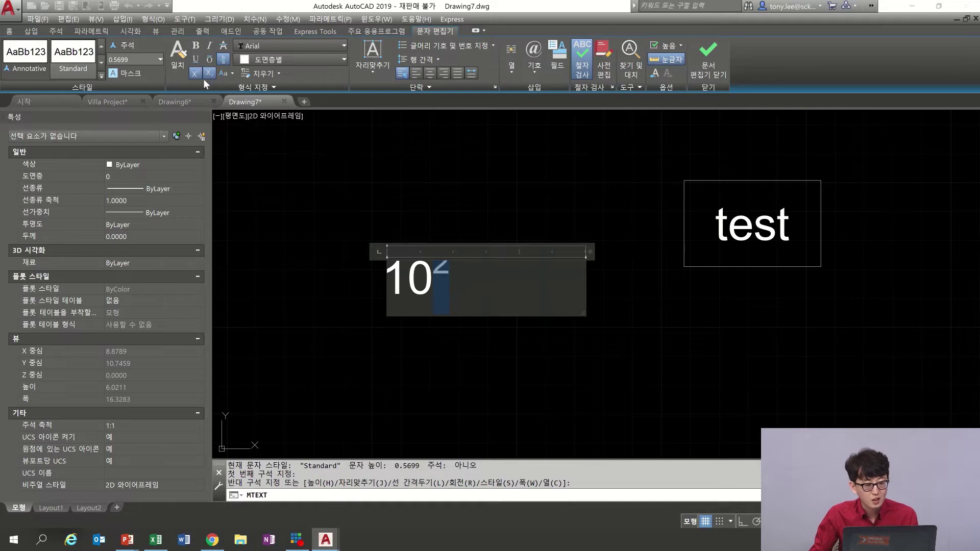
left_click(573, 213)
key("Escape")
- Start a single-line text above the 10² with rotation angle 0 and enter asd
middle_click_drag(457, 217, 511, 277)
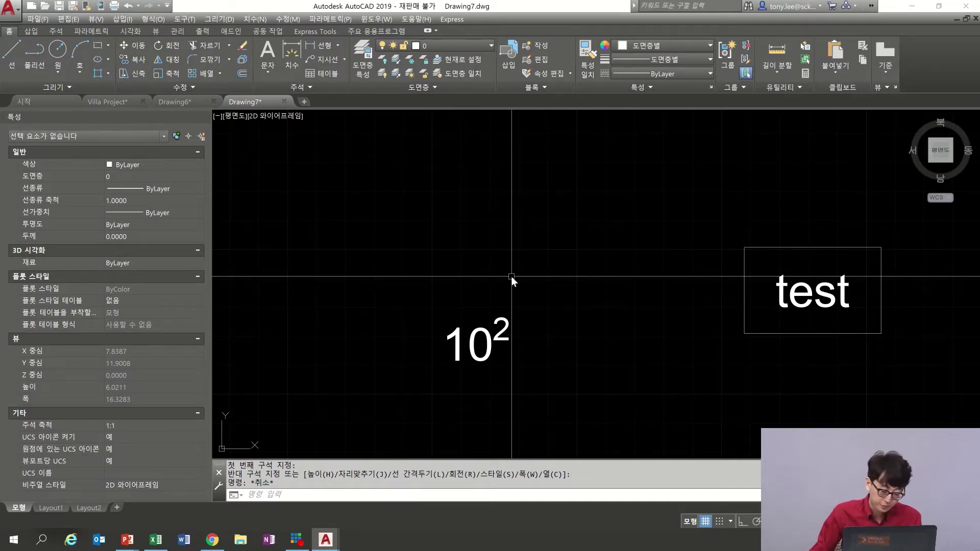
type("dt")
key("Return")
left_click(431, 170)
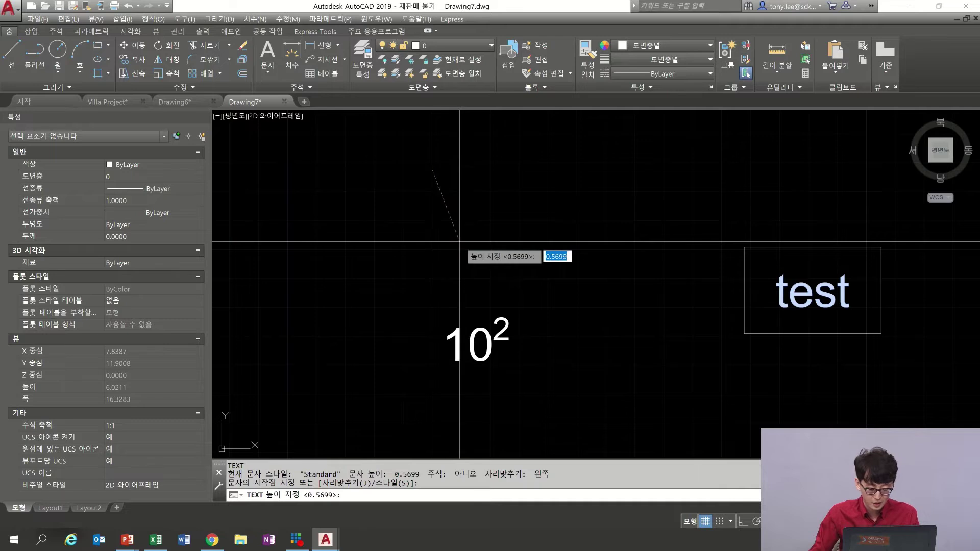
middle_click_drag(459, 122, 446, 250)
key("Return")
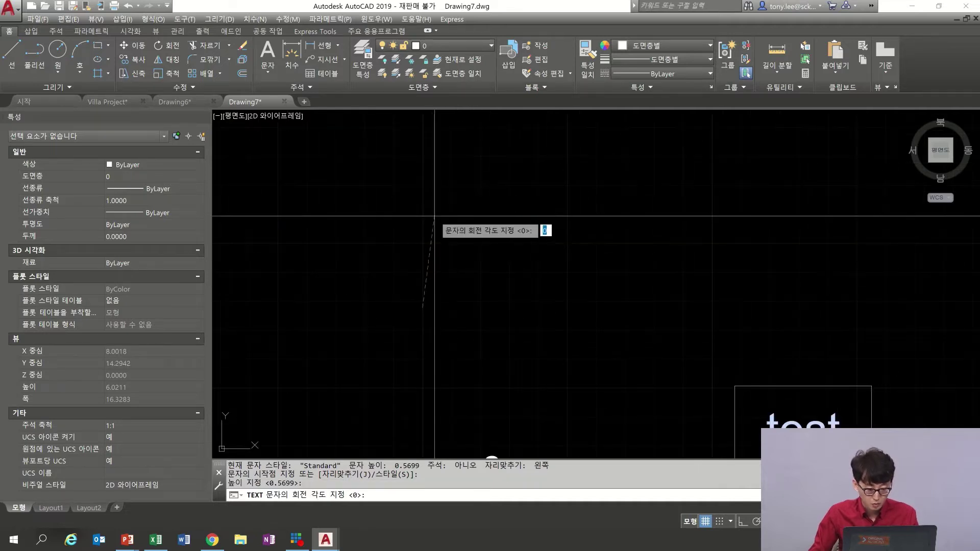
key("Return")
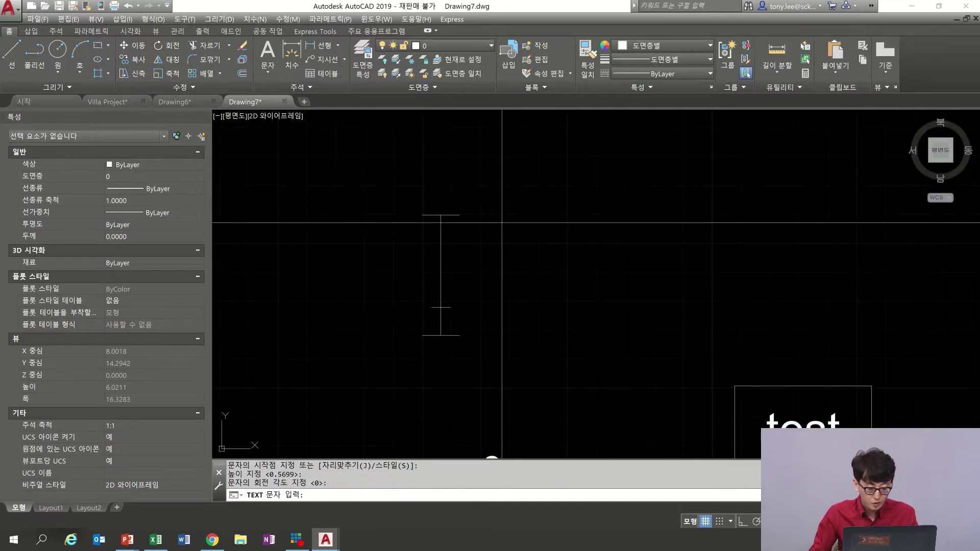
type("asd")
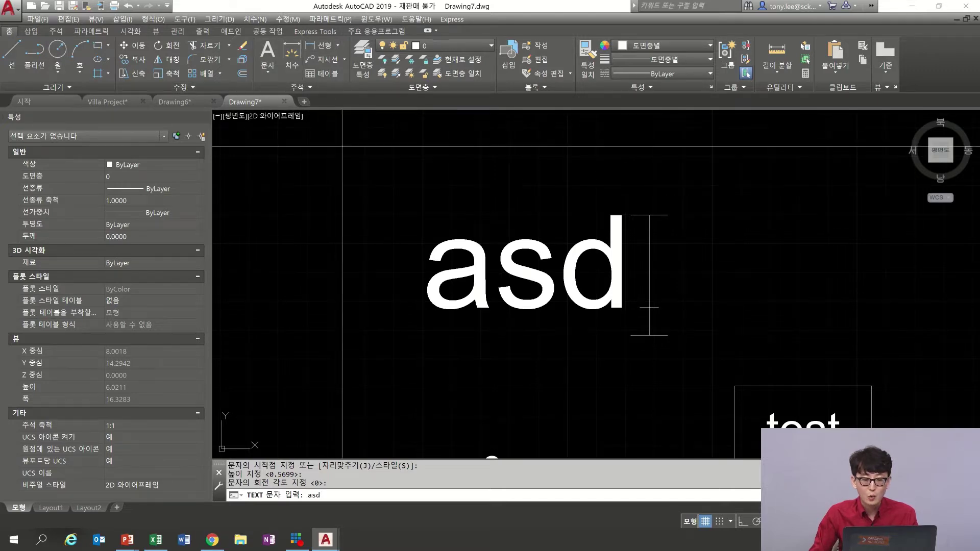
- Append a space and the lower-case Unicode code \u+00b2 to the asd text
scroll(349, 281, "down", 2)
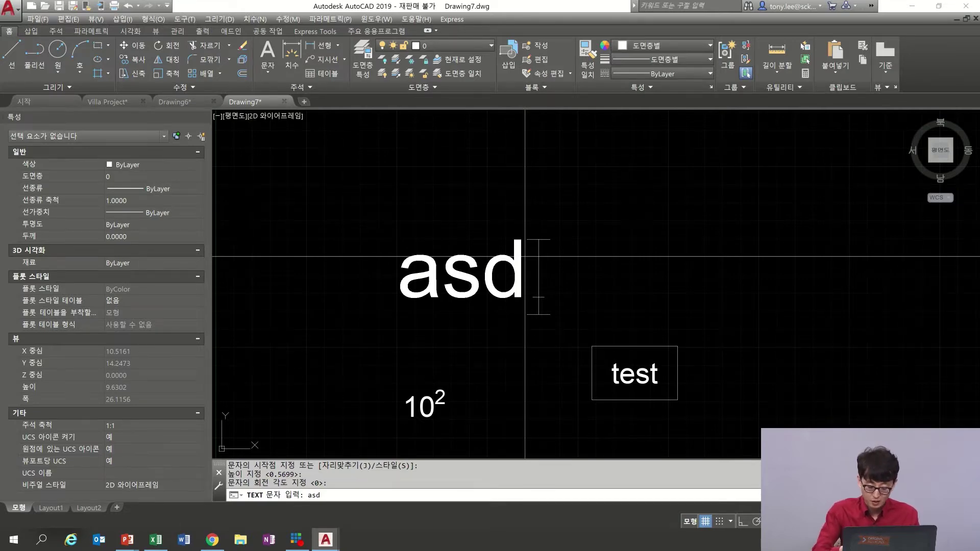
type("\\")
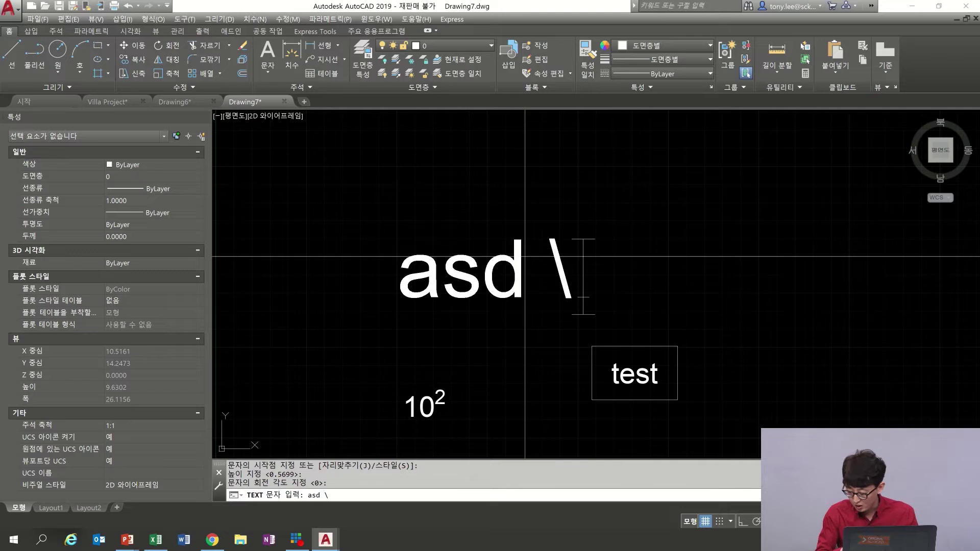
type("u")
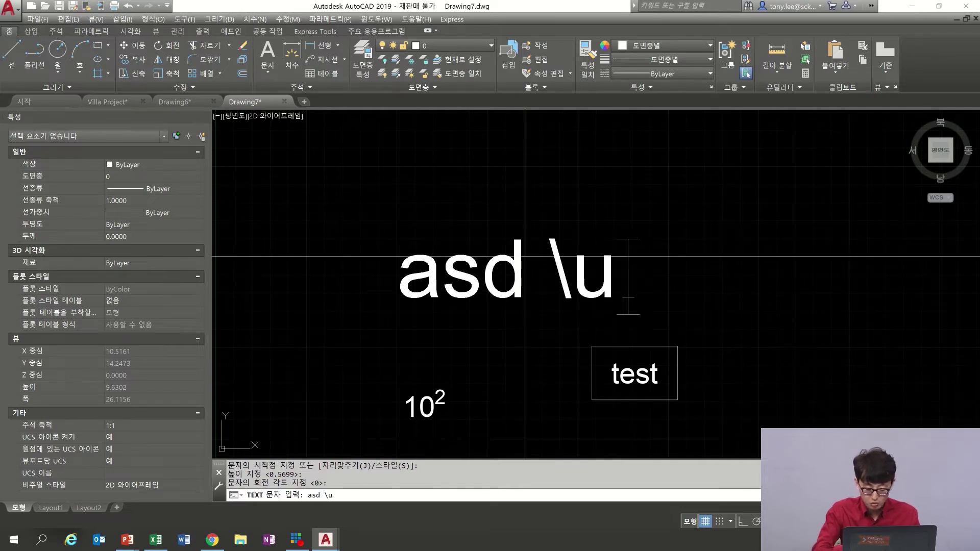
type("+")
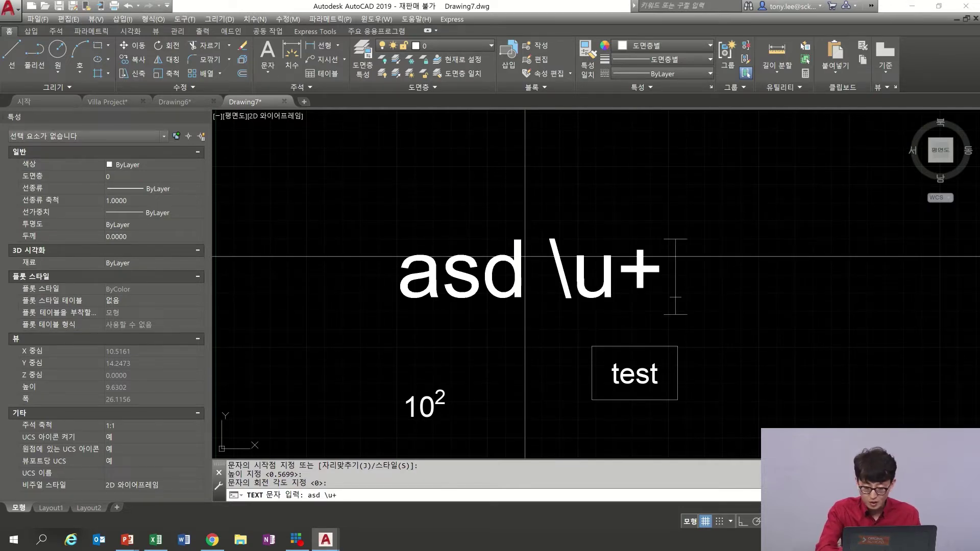
type("00b2")
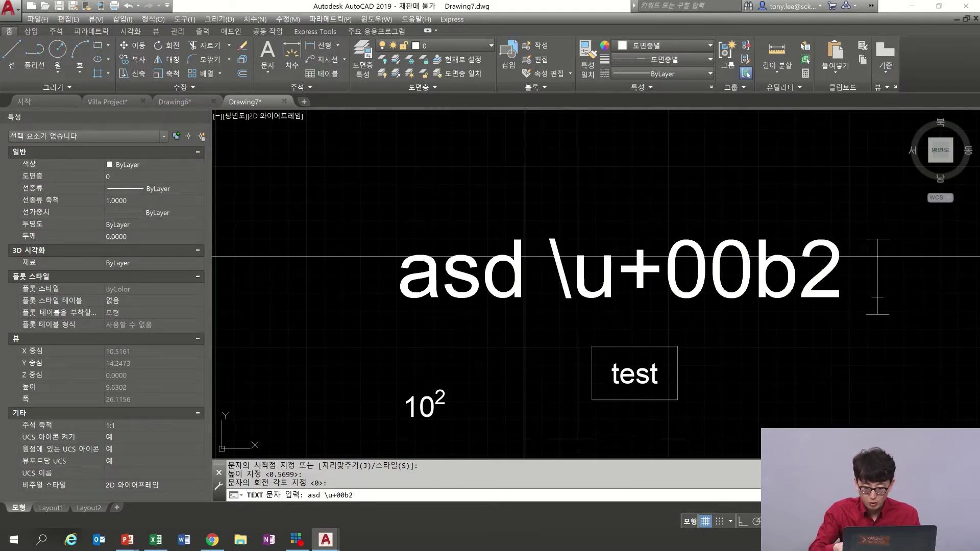
- Delete the \u+00b2 code after asd
key("BackSpace")
key("BackSpace")
key("BackSpace")
key("BackSpace")
key("BackSpace")
key("BackSpace")
key("BackSpace")
key("BackSpace")
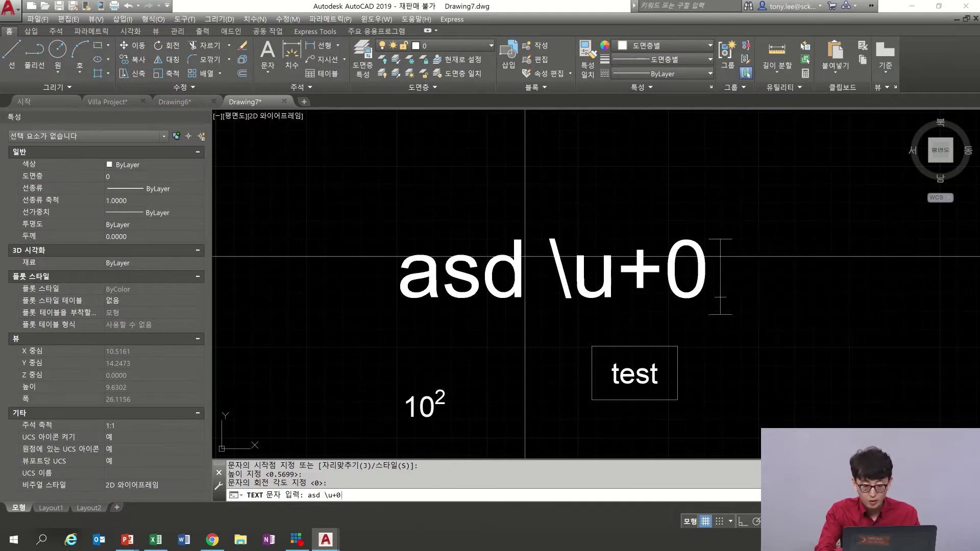
- Add the upper-case Unicode code \U+00B2 after asd and finish the single-line text
type("\\")
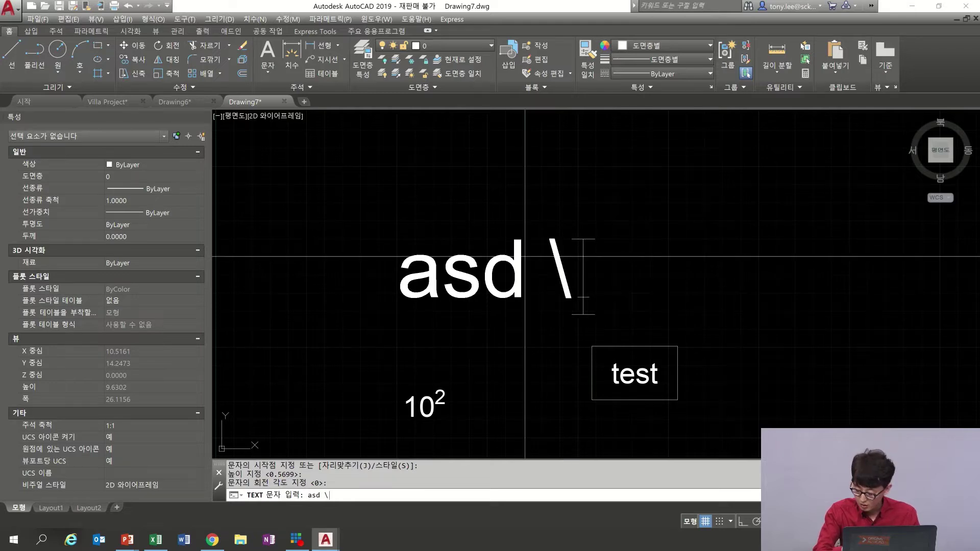
type("U")
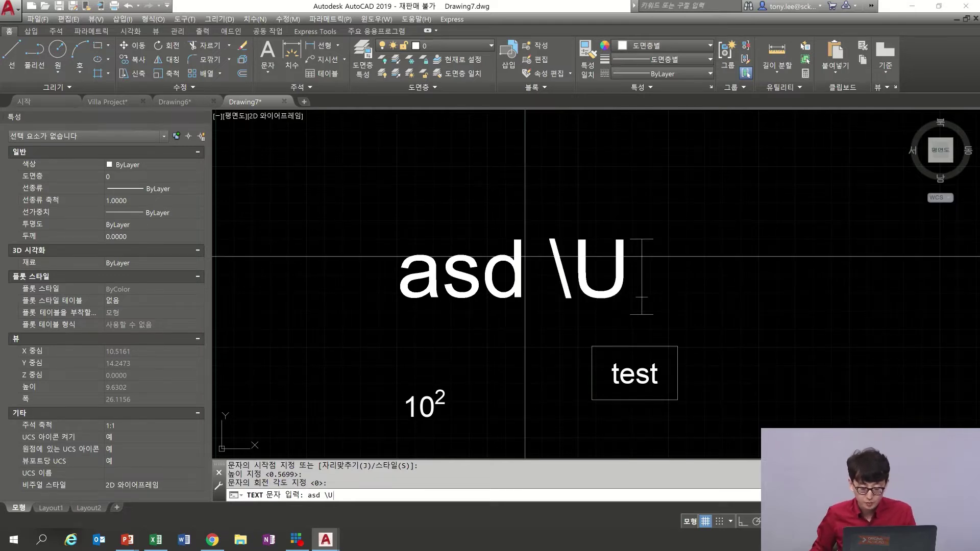
type("+")
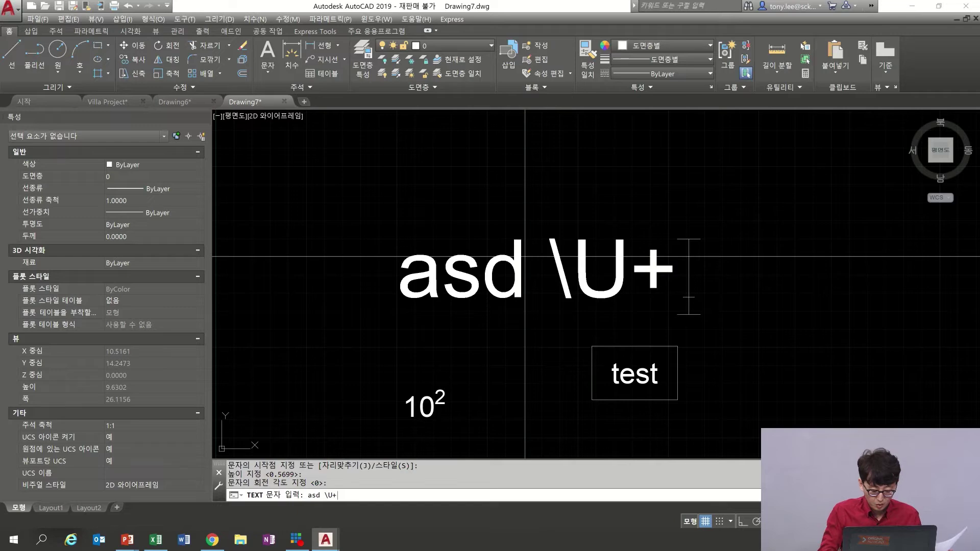
type("00B2")
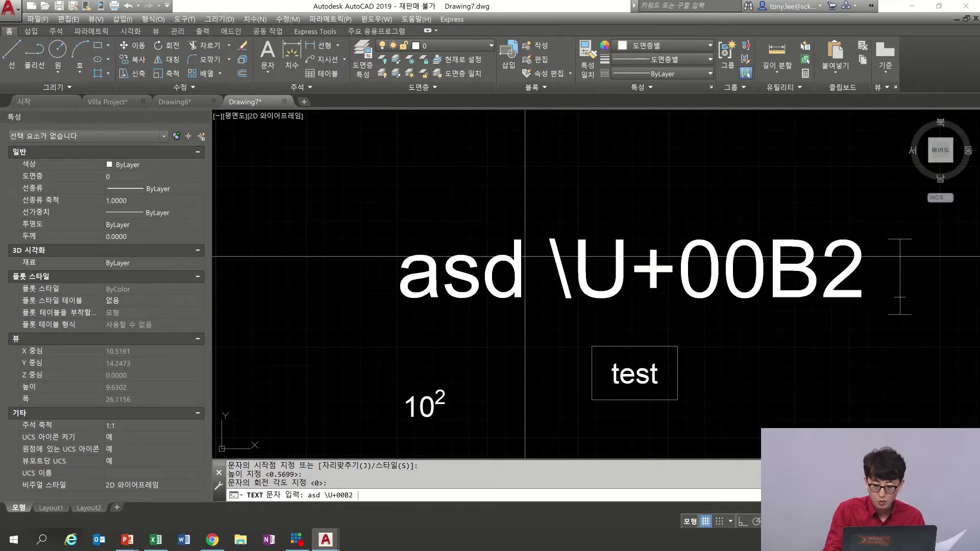
key("Return")
key("Return")
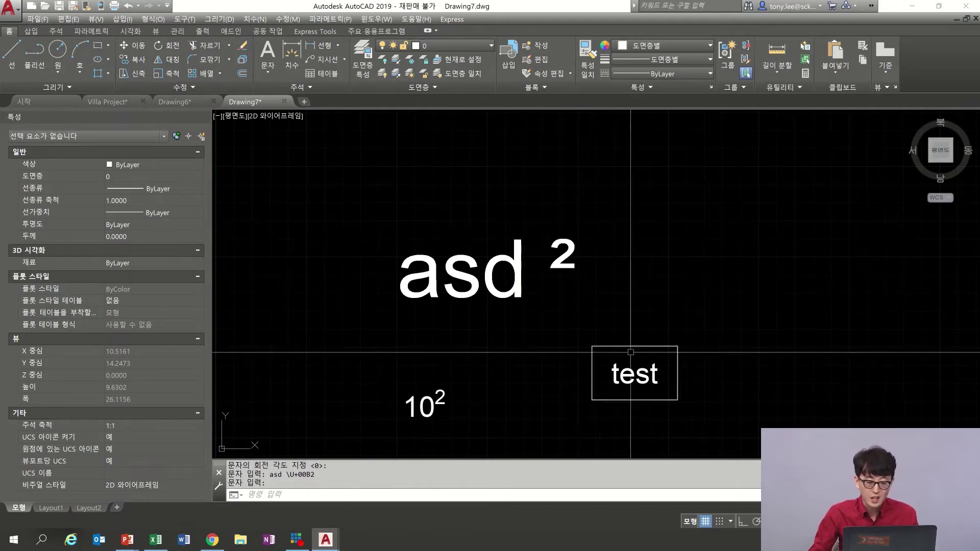
double_click(633, 376)
key("Escape")
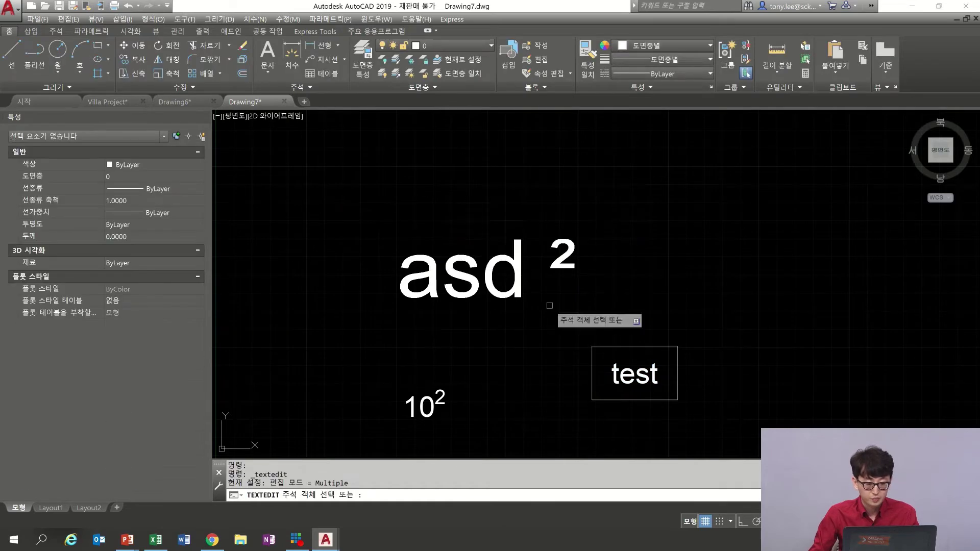
key("Escape")
key("Escape")
key("Escape")
- Open the 10² multiline text for editing and examine the Unicode codes of the available symbols, then leave the editor
left_click(425, 406)
double_click(425, 406)
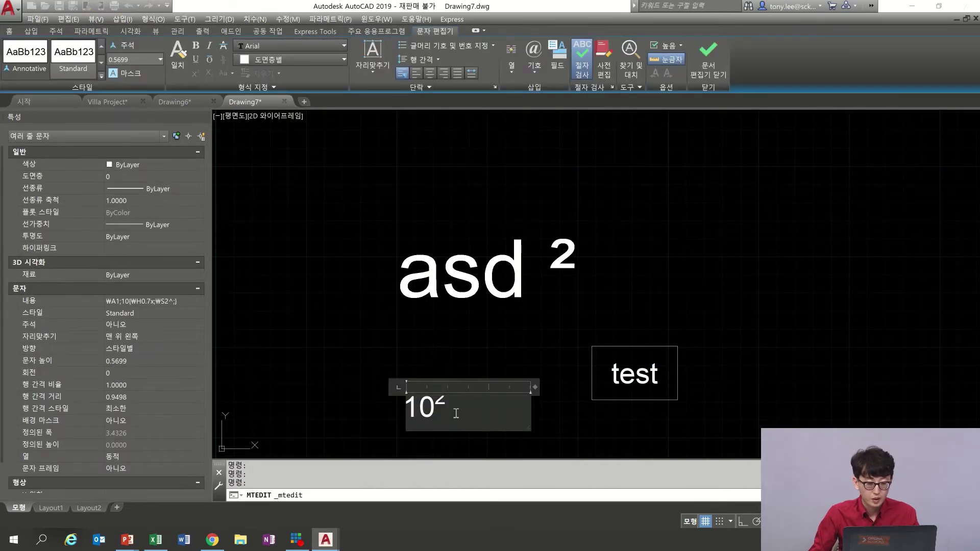
left_click(539, 69)
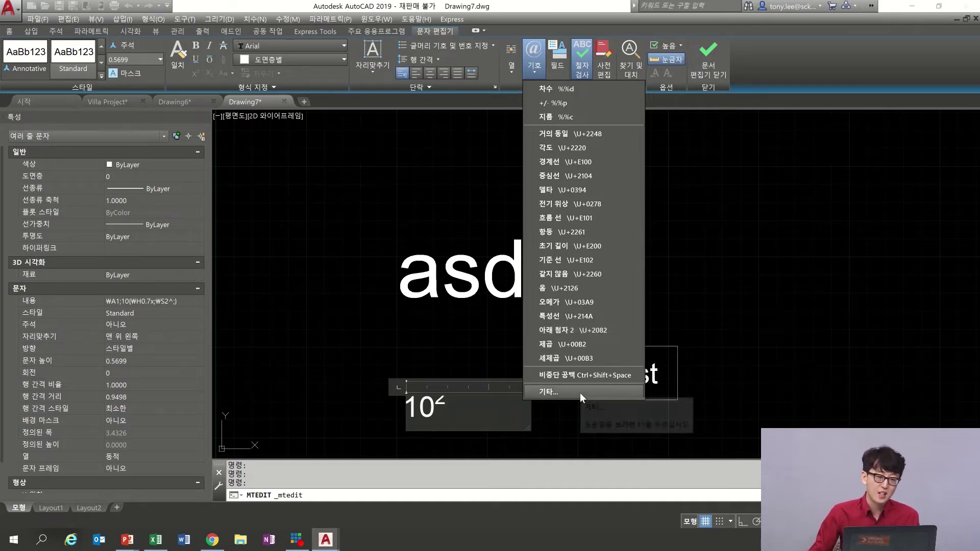
key("Escape")
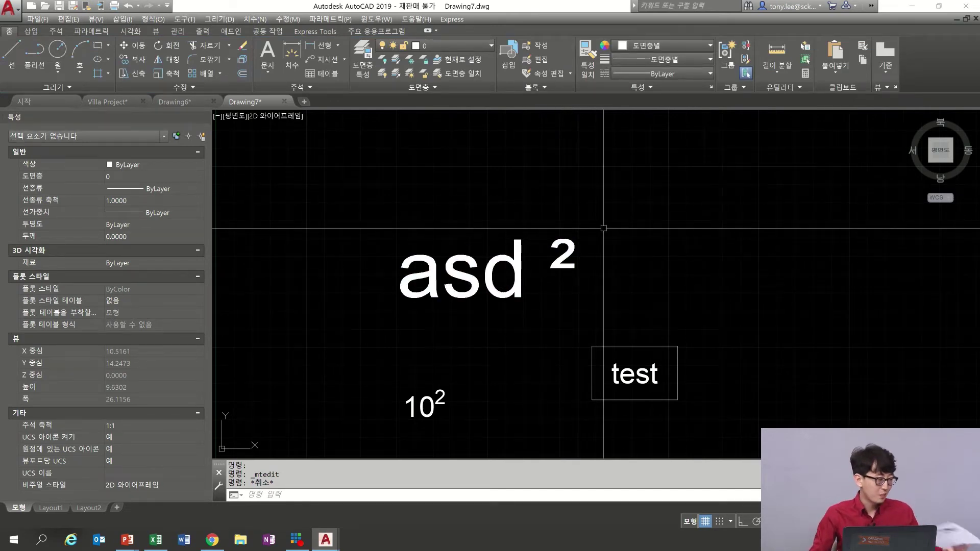
key("alt+Tab")
key("alt+Tab")
key("alt+Tab")
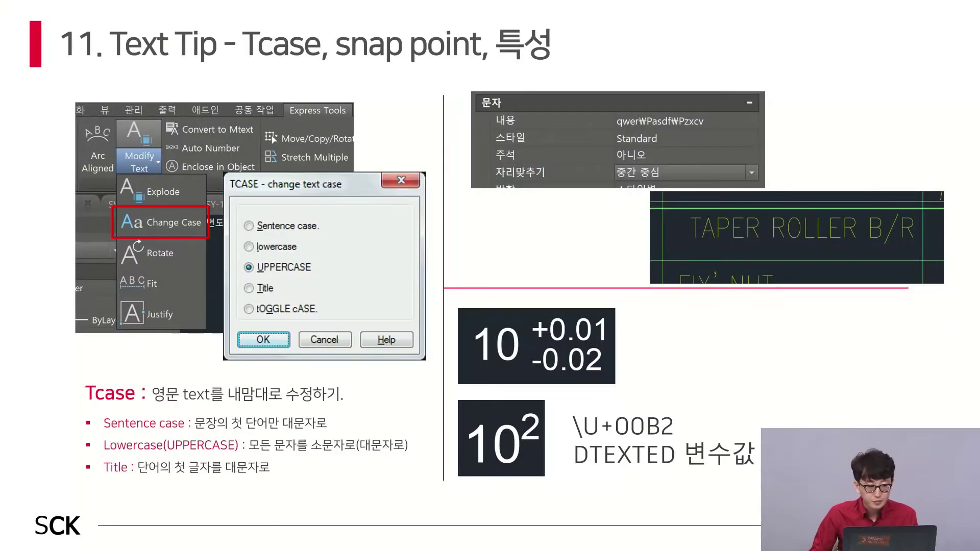
key("Right")
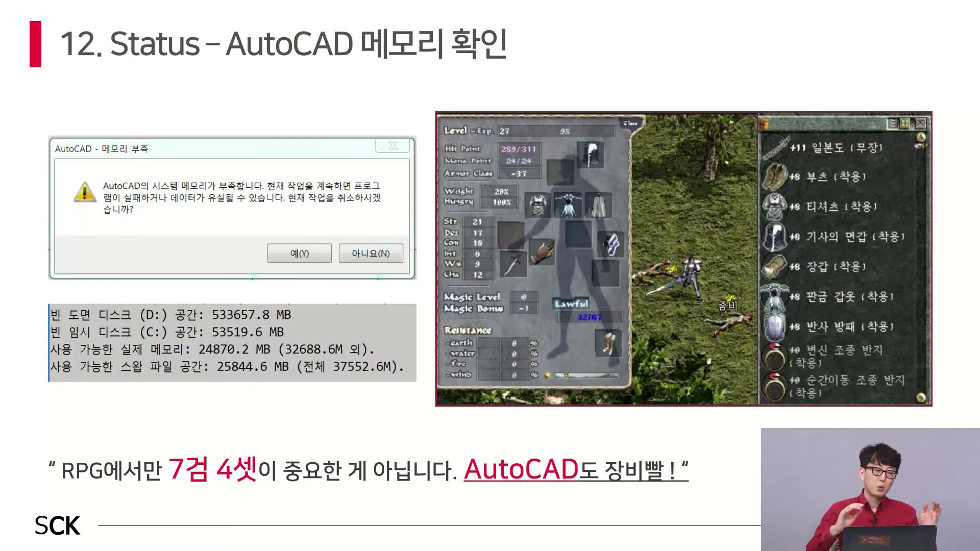
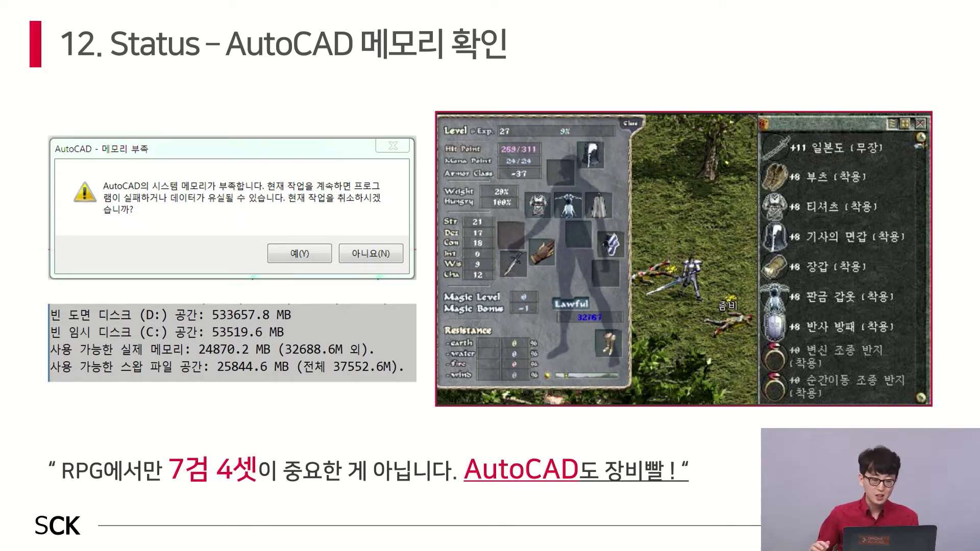
- Switch back to AutoCAD and check the drawing, disk and memory information with the STATUS command
key("alt+Tab")
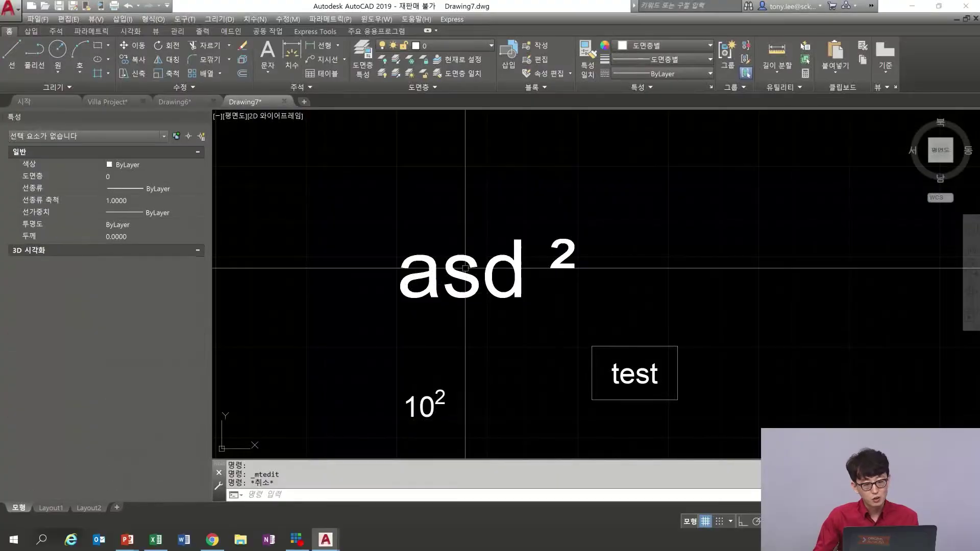
key("Escape")
key("Escape")
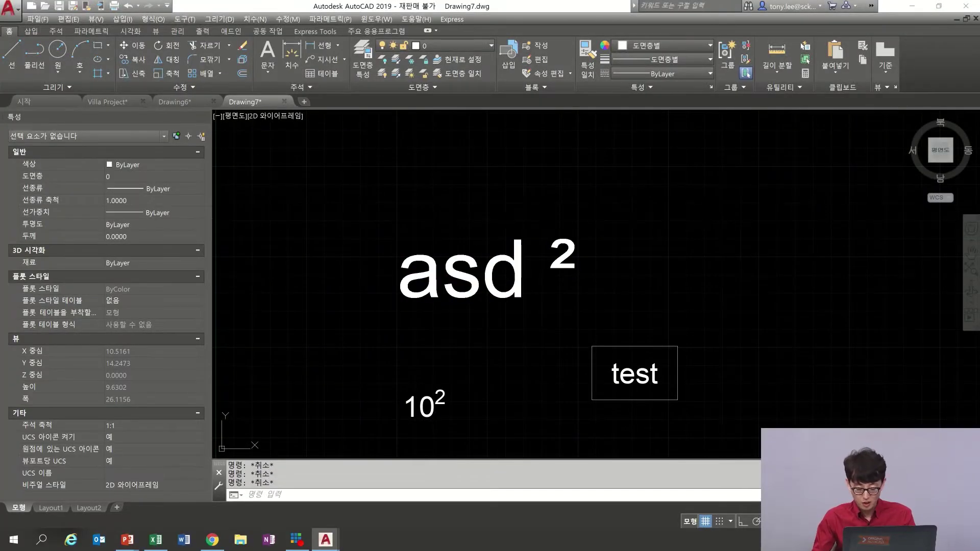
type("ST")
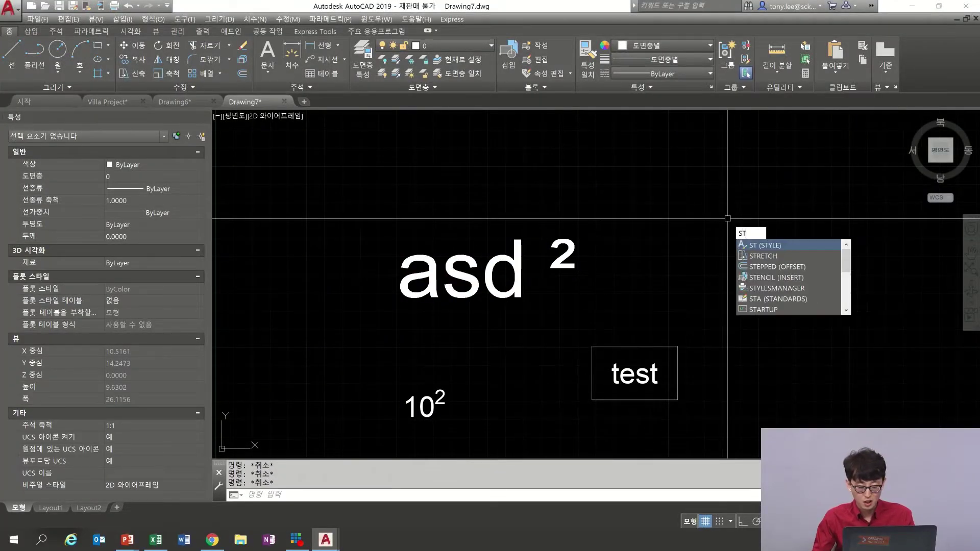
type("ATUS")
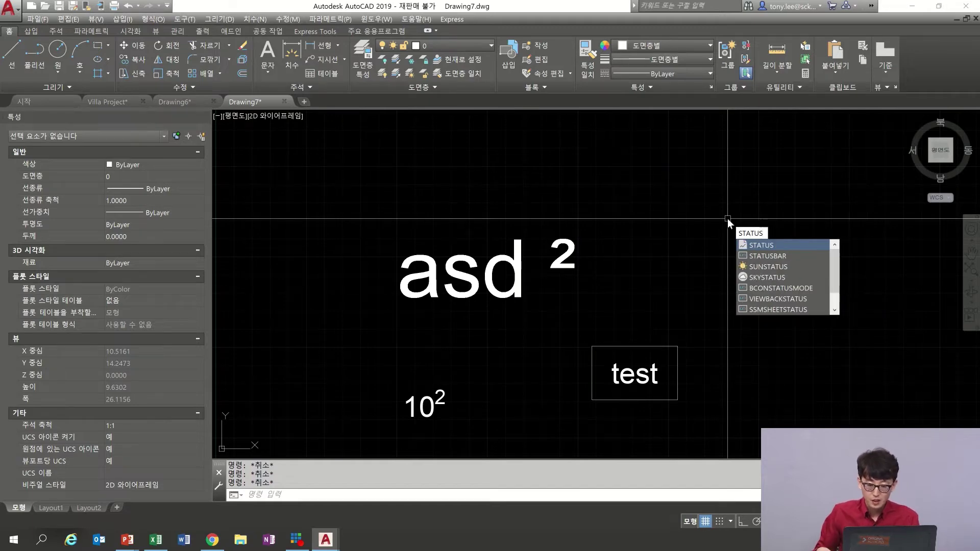
key("Return")
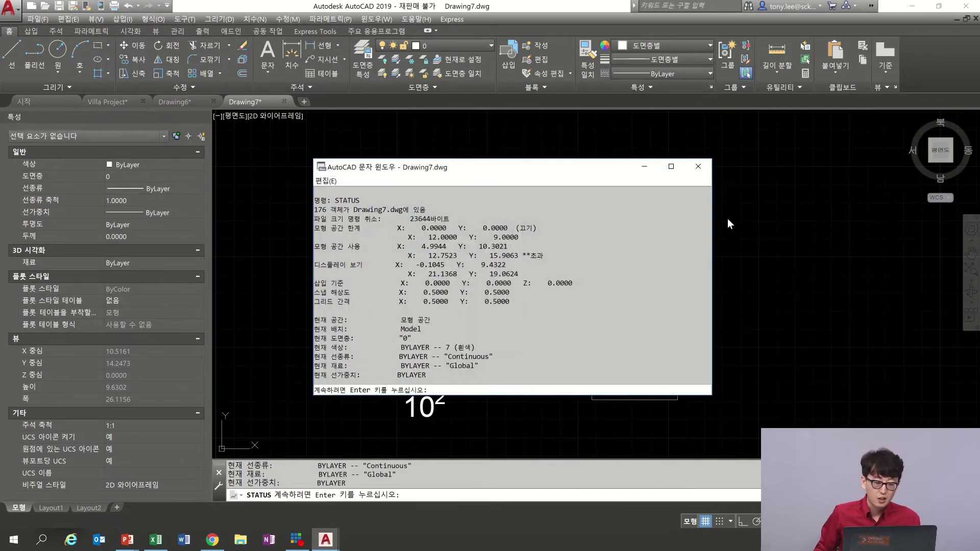
key("Return")
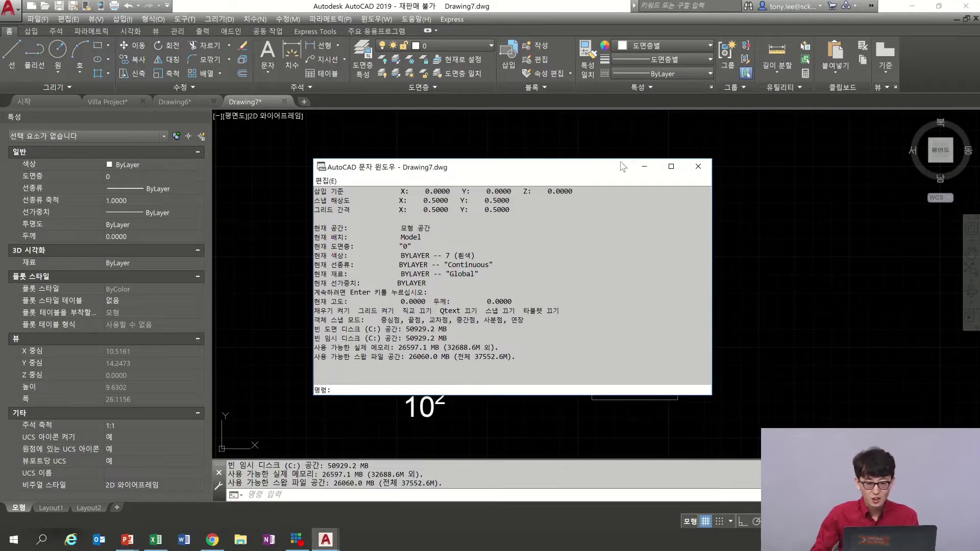
left_click(697, 168)
key("alt+Tab")
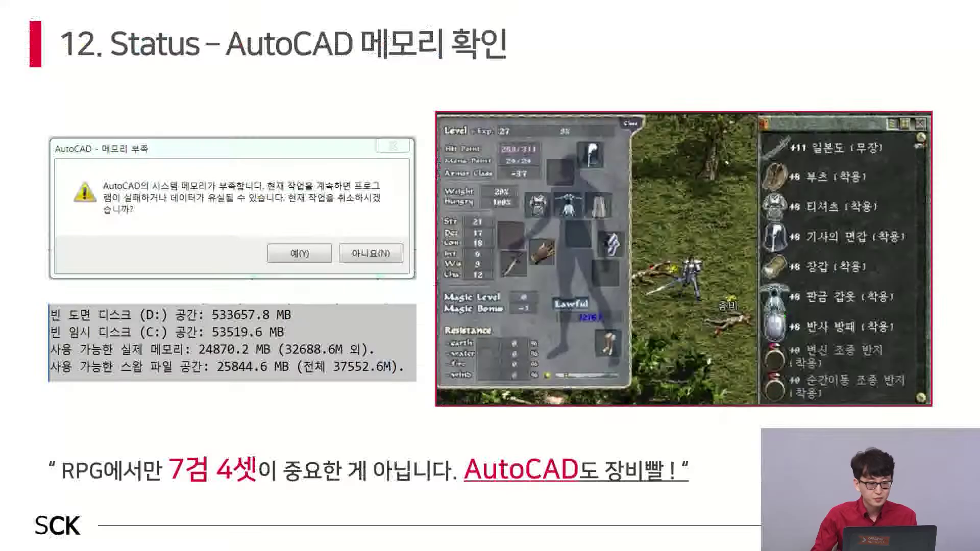
key("Right")
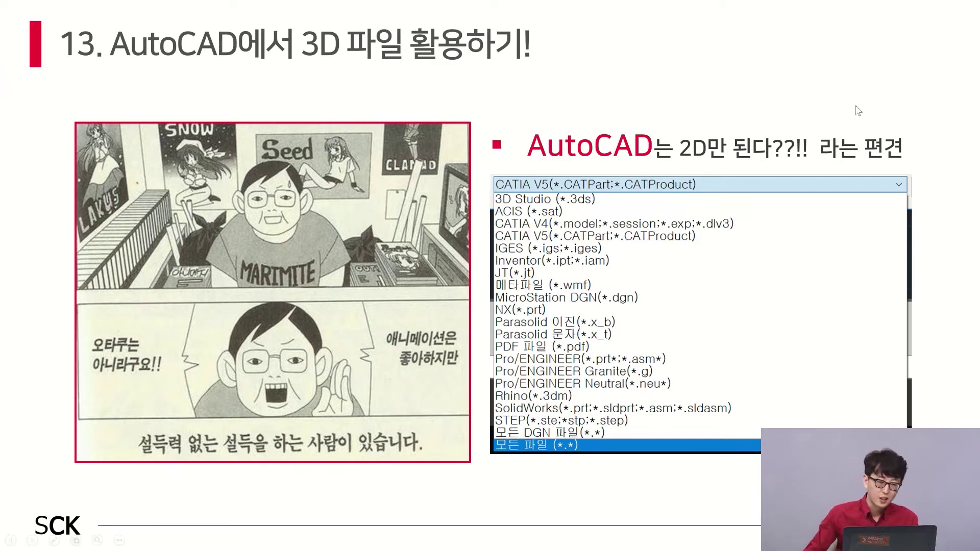
- Return to AutoCAD, close Drawing7 and Drawing6 without saving, and create a new drawing
key("alt+Tab")
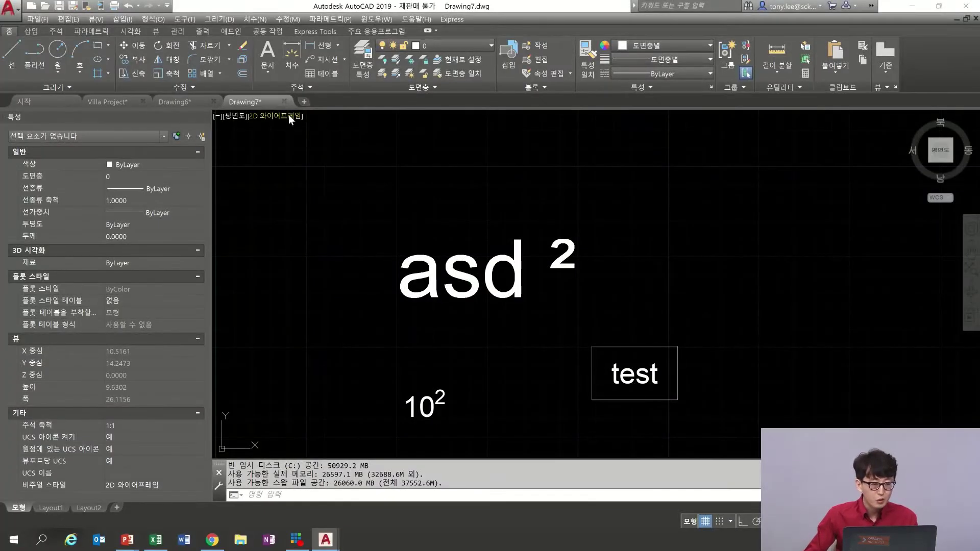
left_click(284, 101)
key("n")
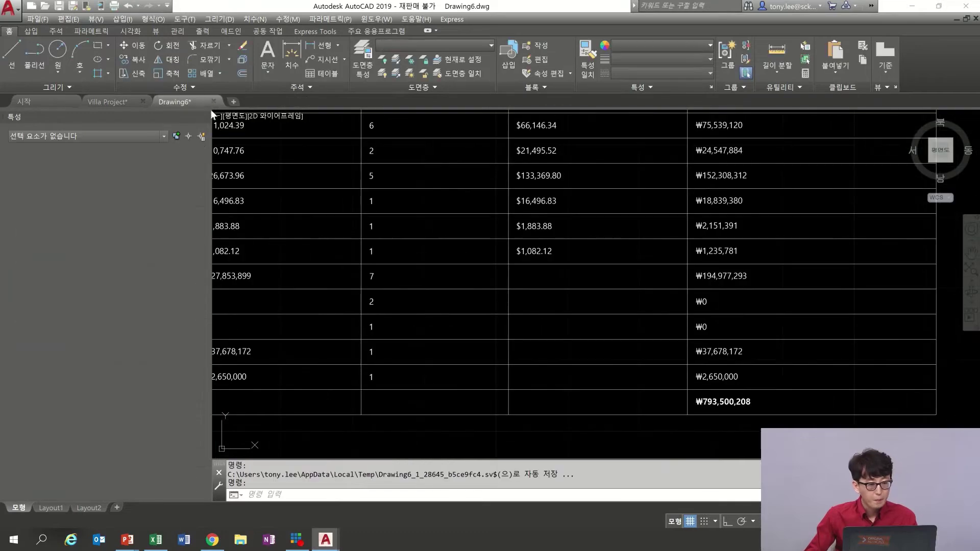
left_click(214, 101)
key("n")
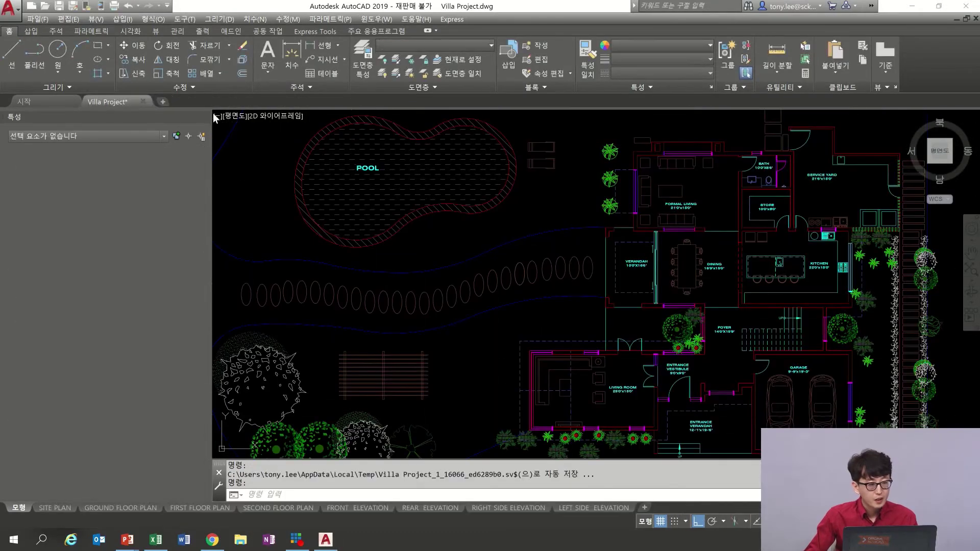
left_click(162, 103)
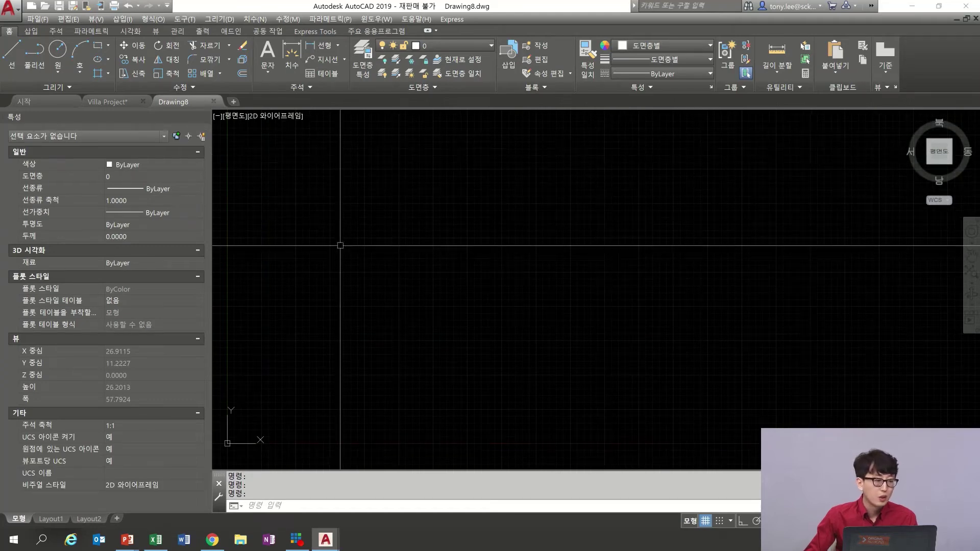
- Start importing a file of another format and review the supported file types, keeping CATIA V5 (*.CATPart;*.CATProduct)
left_click(11, 8)
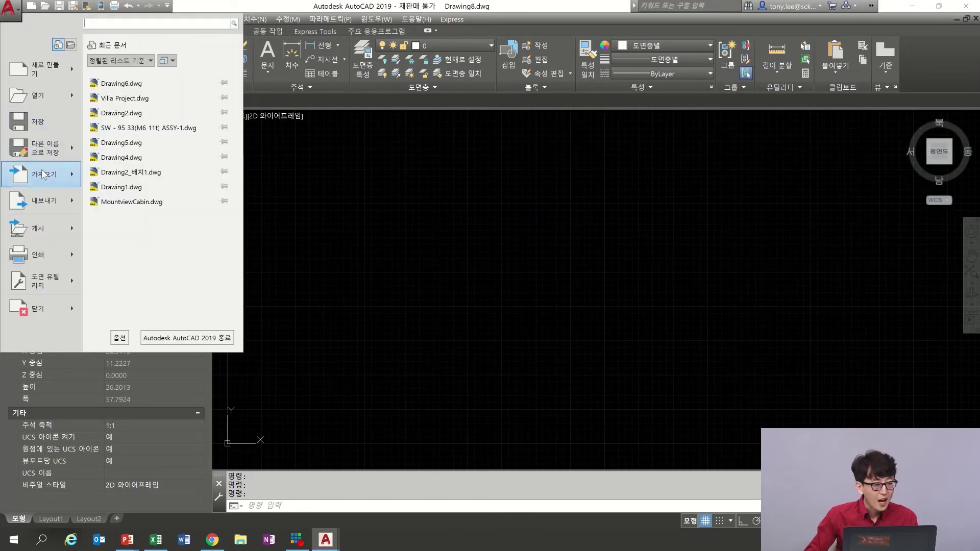
mouse_move(44, 175)
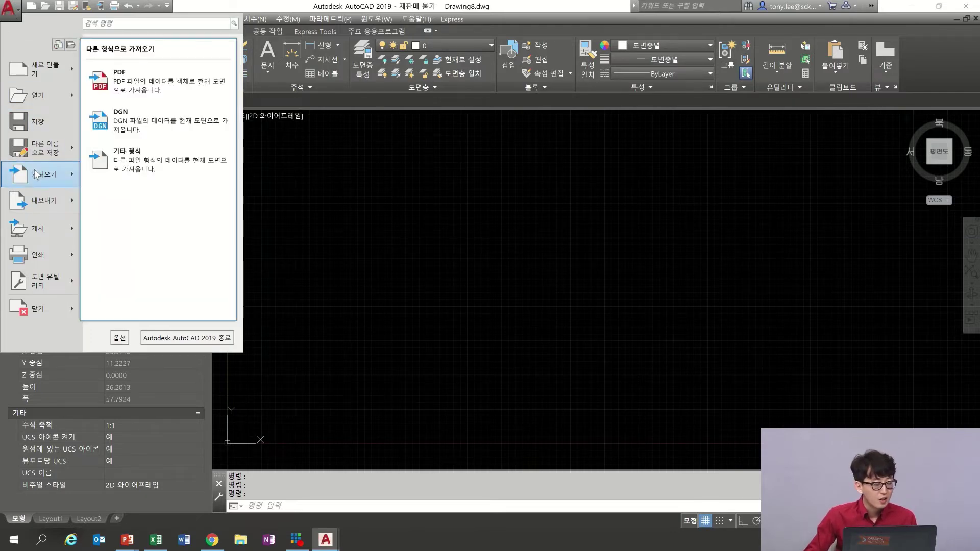
left_click(166, 176)
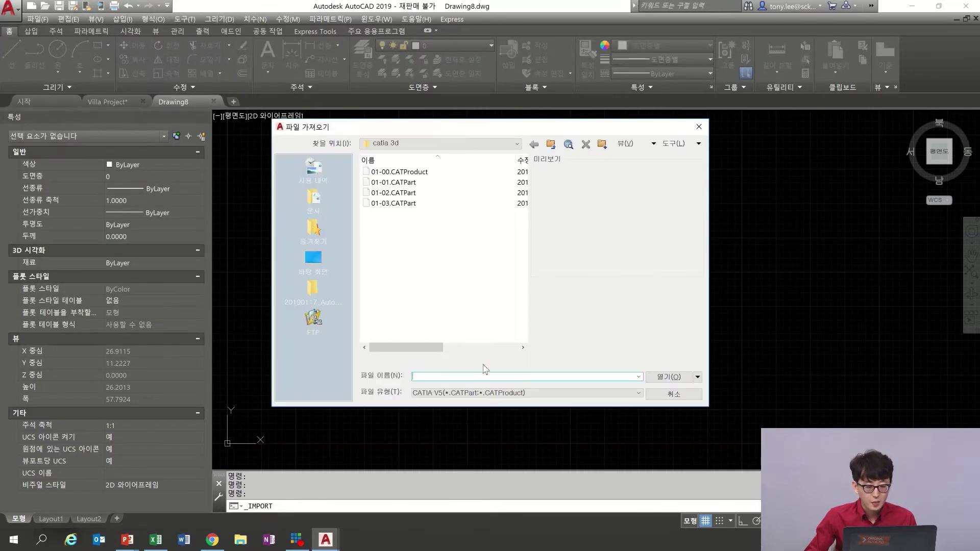
left_click(495, 394)
left_click(470, 132)
left_click_drag(495, 127, 484, 16)
left_click(466, 284)
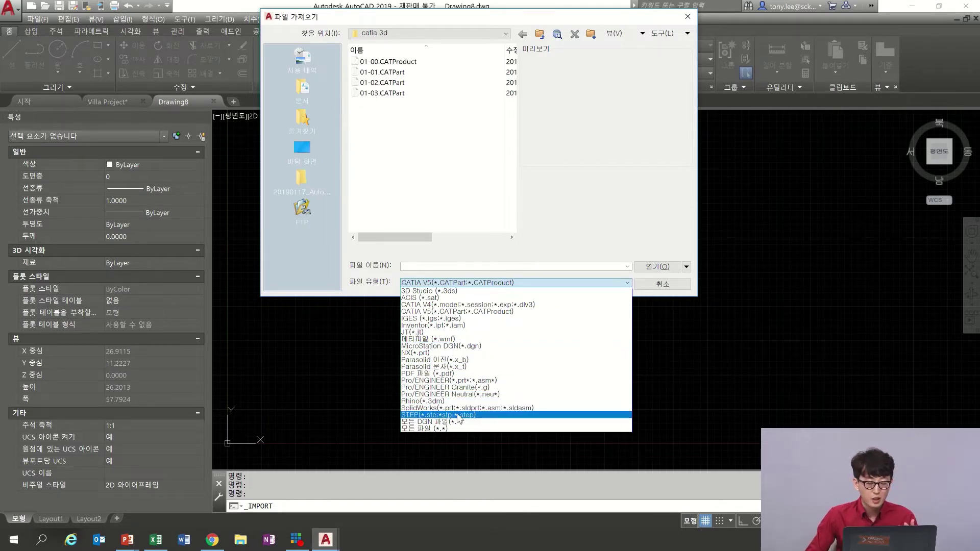
left_click(450, 171)
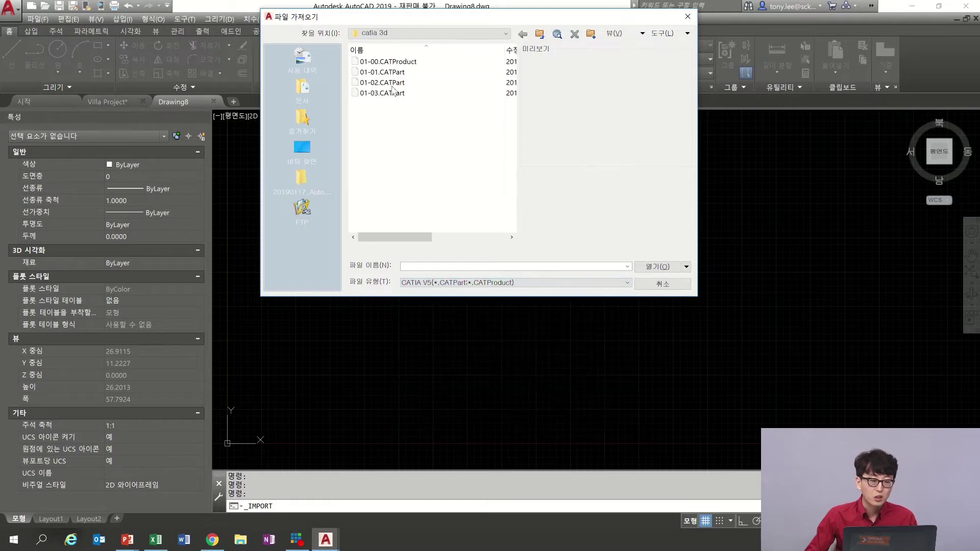
- Import the assembly 01-00.CATProduct from the catia 3d folder into the new drawing
left_click(391, 61)
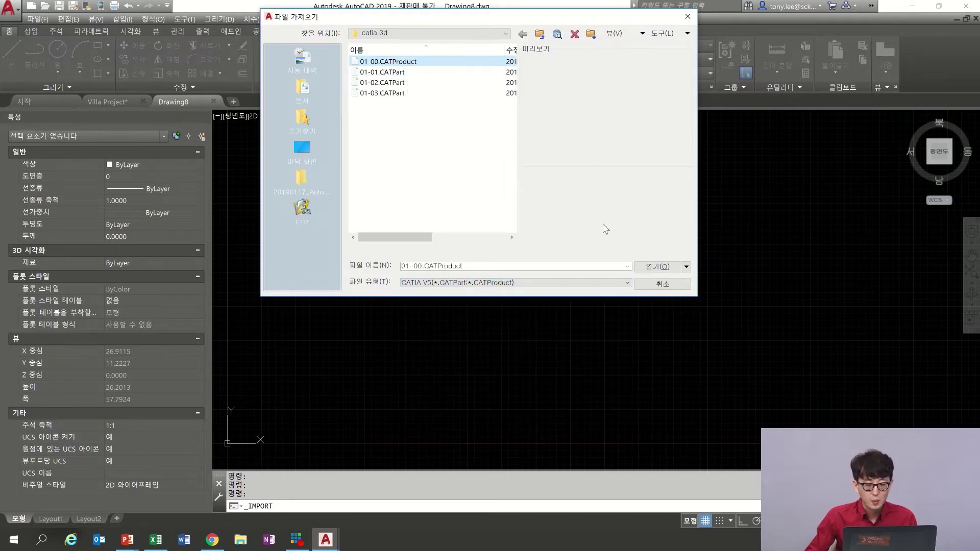
left_click(659, 266)
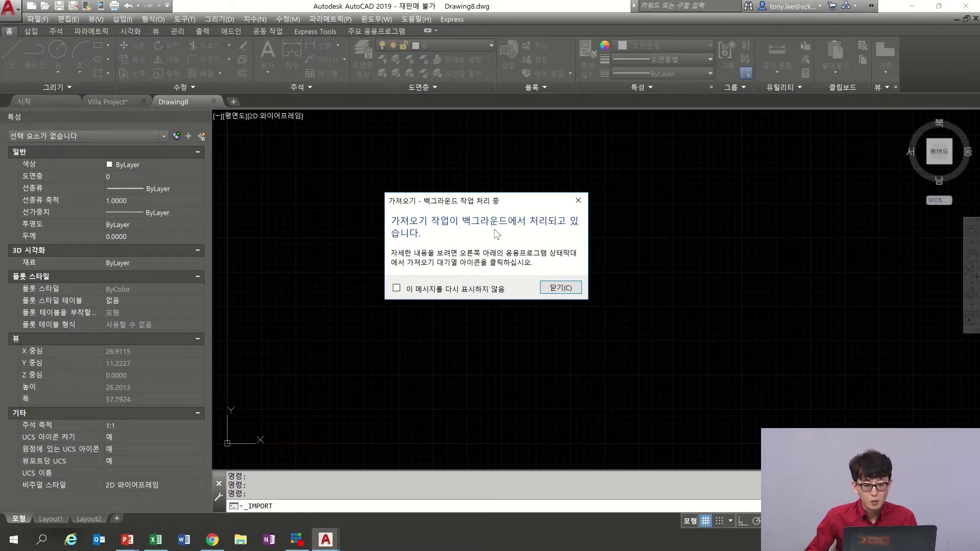
left_click(561, 287)
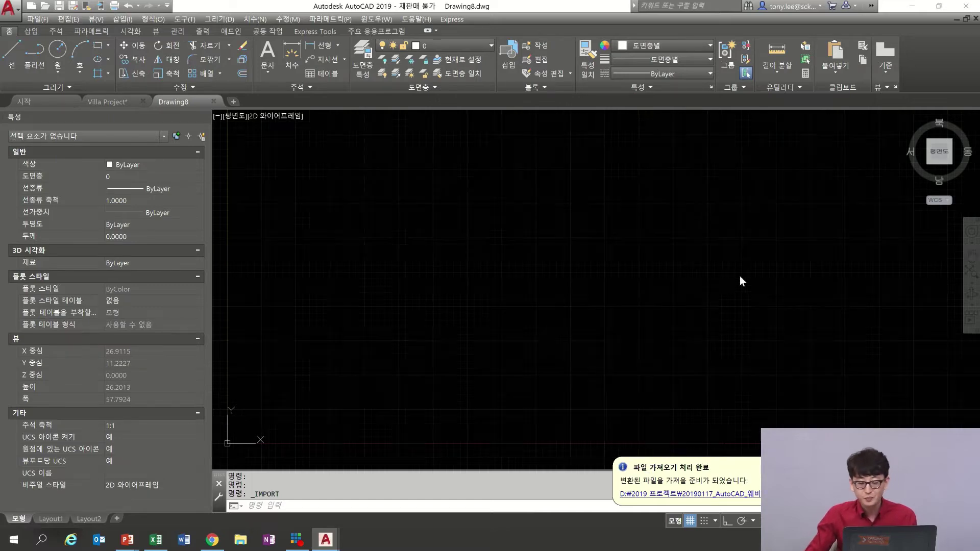
key("Escape")
key("Escape")
- Show the imported assembly in an isometric view and apply the Shaded with Edges visual style
left_click(910, 117)
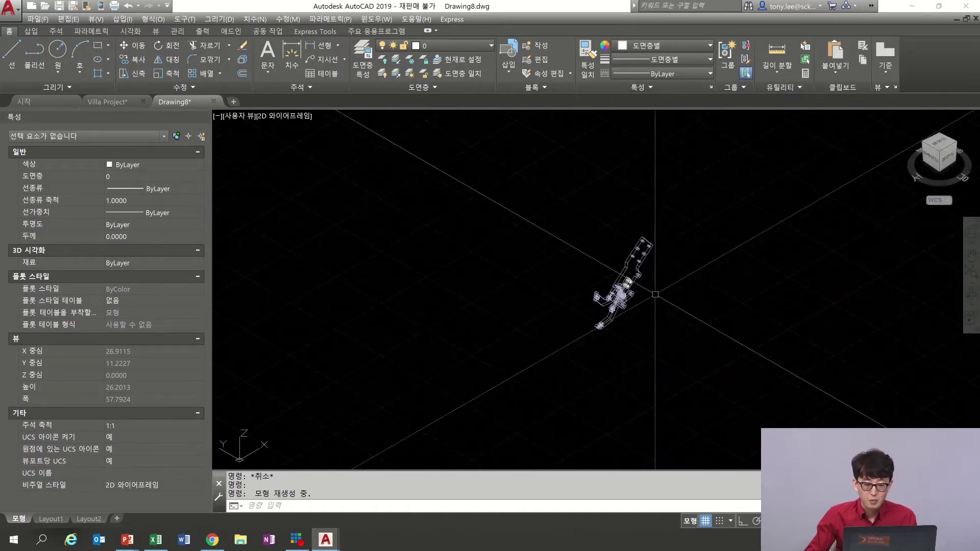
scroll(652, 293, "up", 2)
scroll(579, 280, "up", 3)
middle_click_drag(686, 297, 715, 258, "shift")
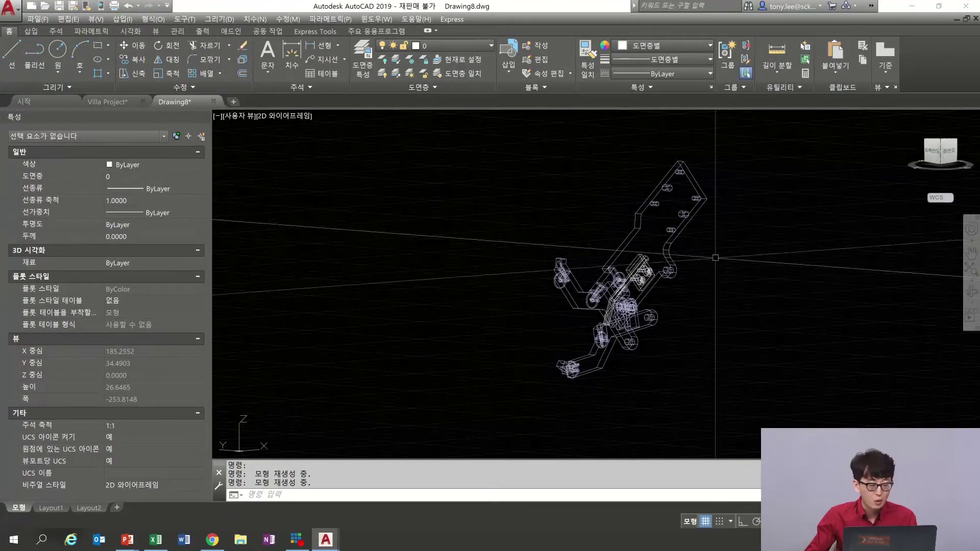
left_click(290, 117)
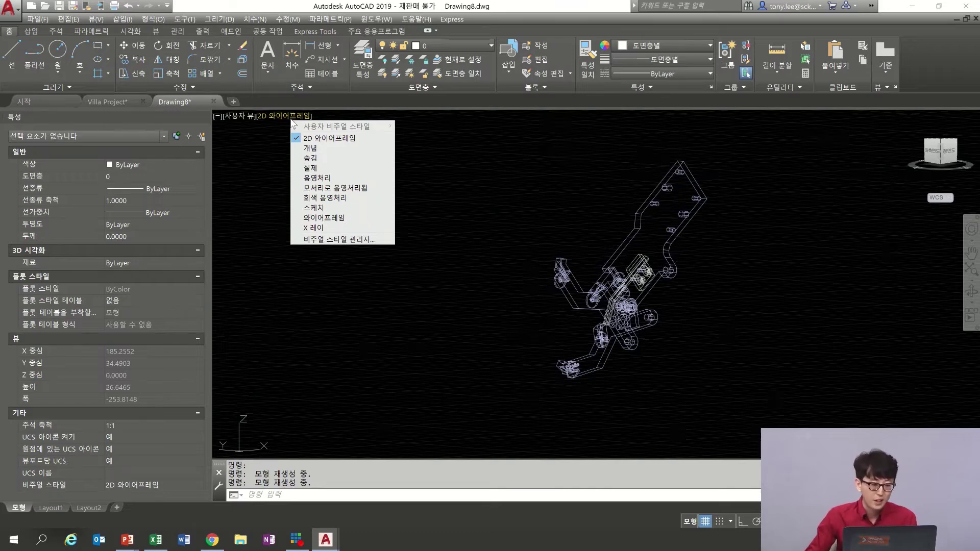
left_click(333, 188)
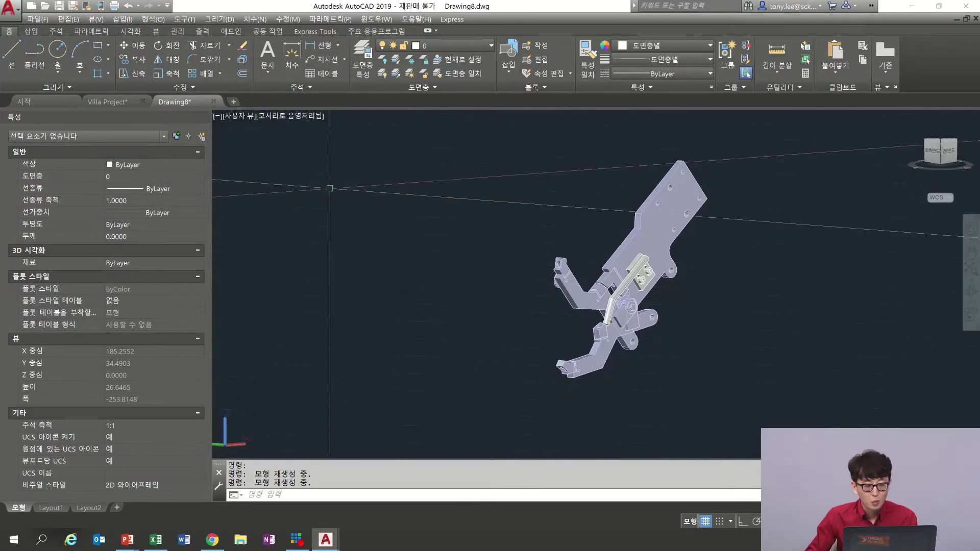
- Switch the model to the front view and set it to parallel projection
middle_click_drag(570, 233, 345, 238, "shift")
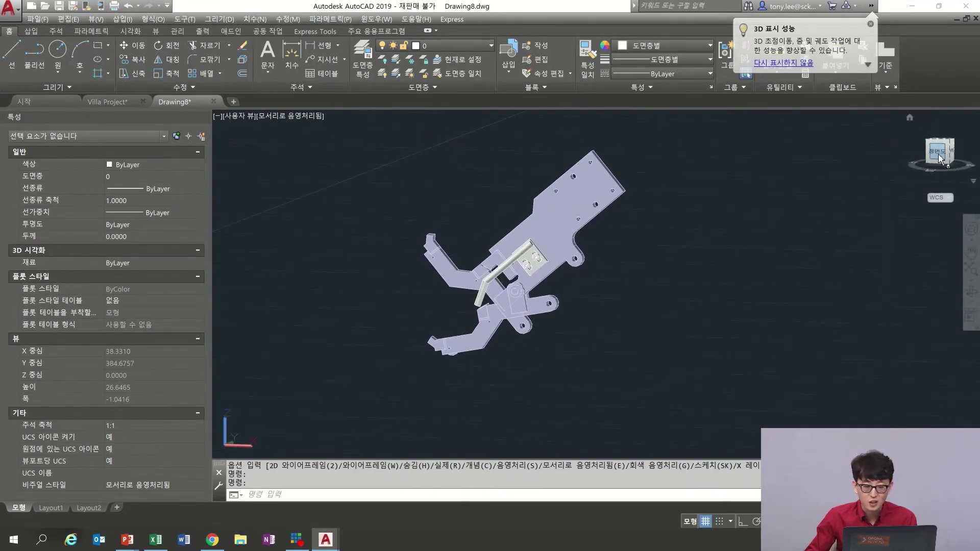
scroll(619, 210, "down", 2)
middle_click_drag(619, 209, 628, 217)
mouse_move(628, 238)
middle_mouse_down("shift")
mouse_move(694, 238)
mouse_move(641, 243)
mouse_move(641, 251)
middle_mouse_up("shift")
scroll(580, 230, "up", 1)
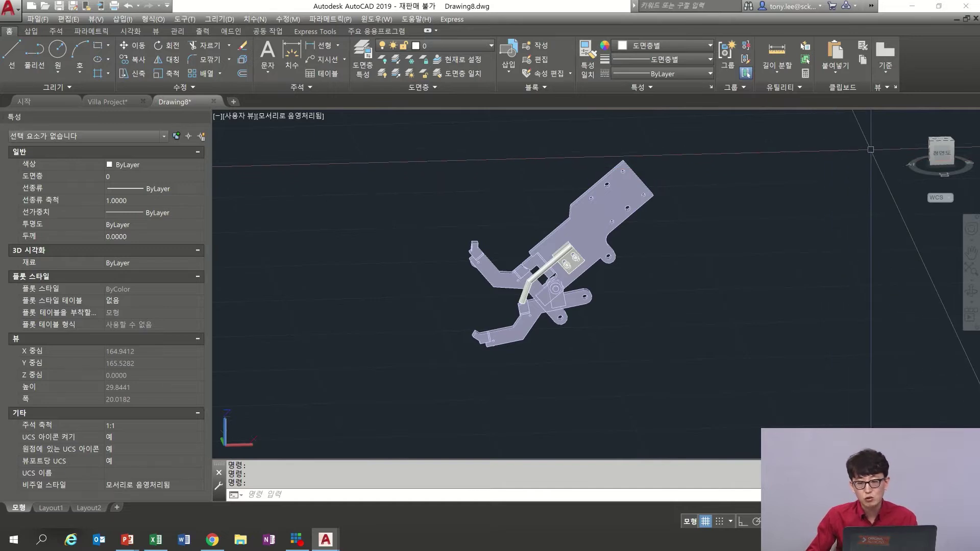
left_click(941, 152)
scroll(579, 238, "up", 1)
middle_click_drag(651, 240, 617, 271)
left_click(234, 115)
left_click(264, 261)
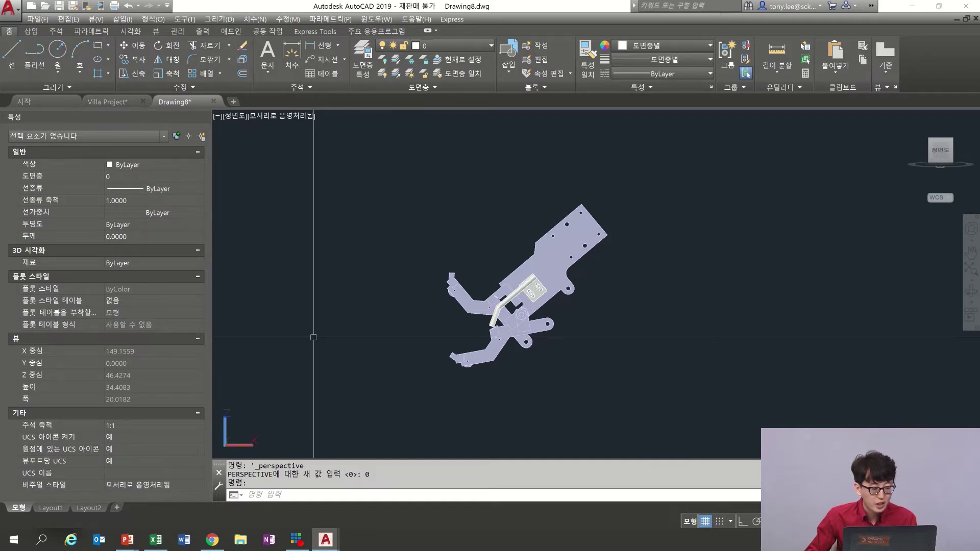
- Rotate the UCS 90 degrees about the X axis so its XY plane matches the front view
type("UCS")
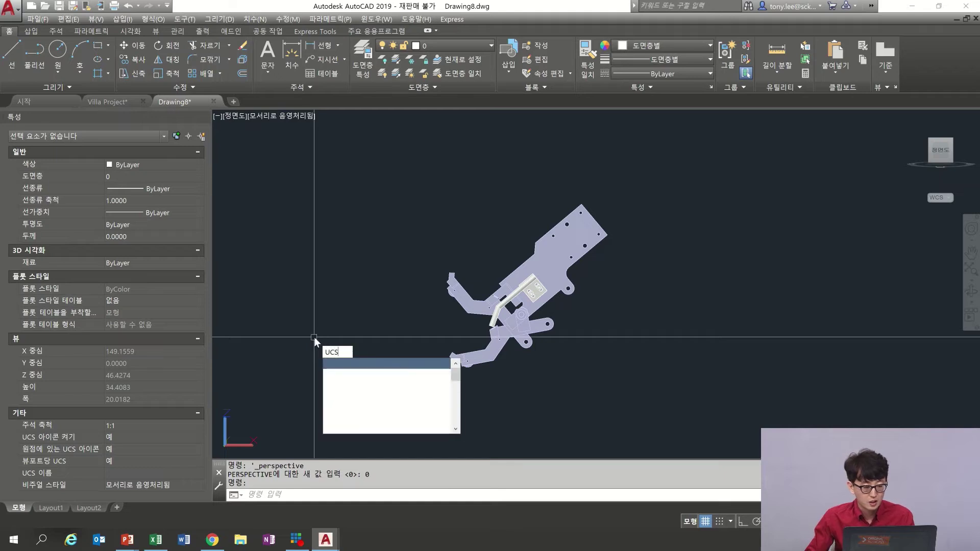
key("Return")
type("x")
key("Return")
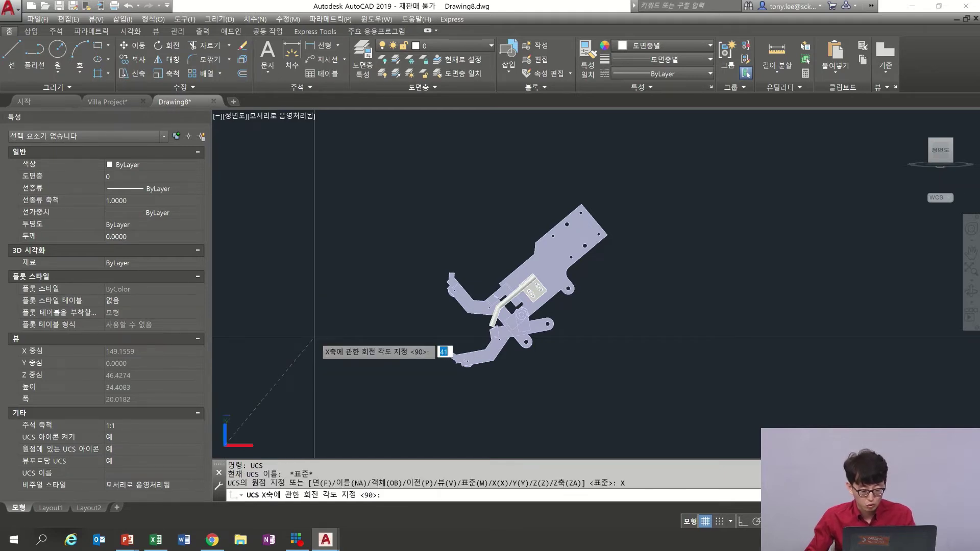
key("Return")
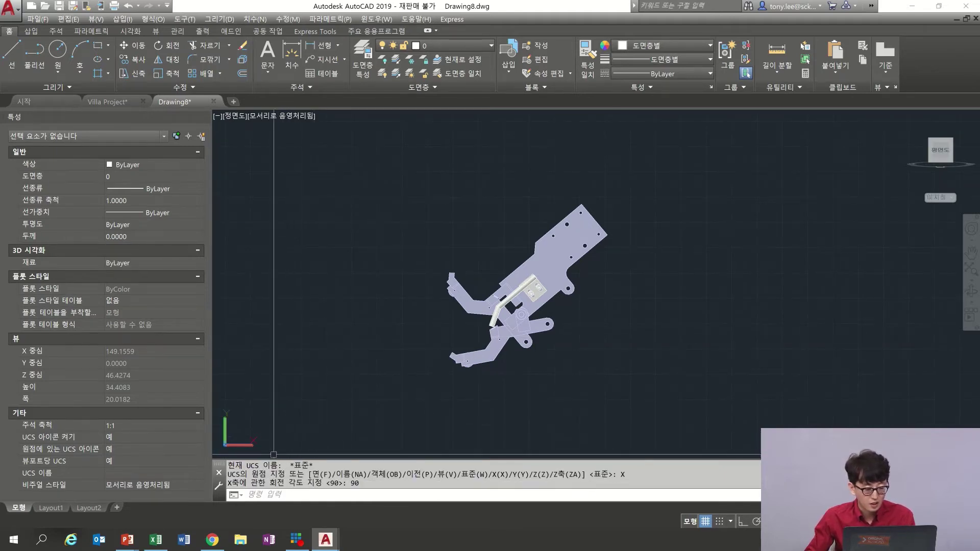
- Draw a horizontal line with Ortho on, starting at the right corner of the assembly's plate and extending away from it
type("l")
key("Return")
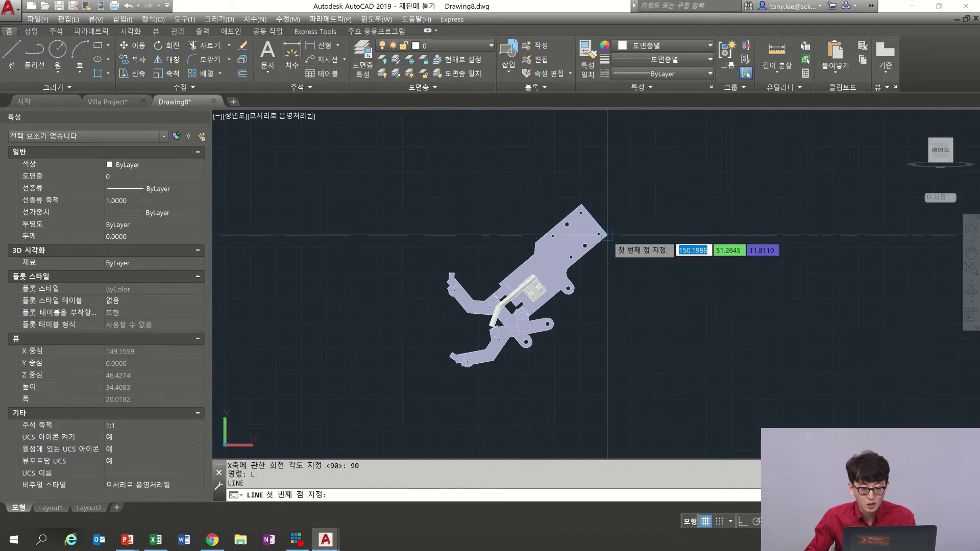
left_click(606, 235)
key("F8")
left_click(709, 254)
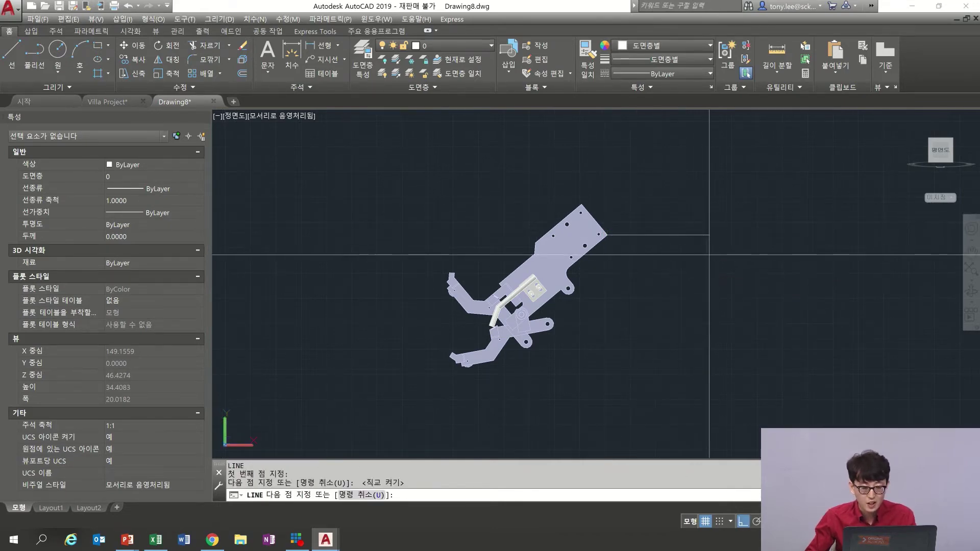
key("Escape")
- Rotate the whole assembly about the plate's right corner with the Reference option, aligning the plate's short end edge horizontally
type("RO")
key("Return")
left_click(584, 171)
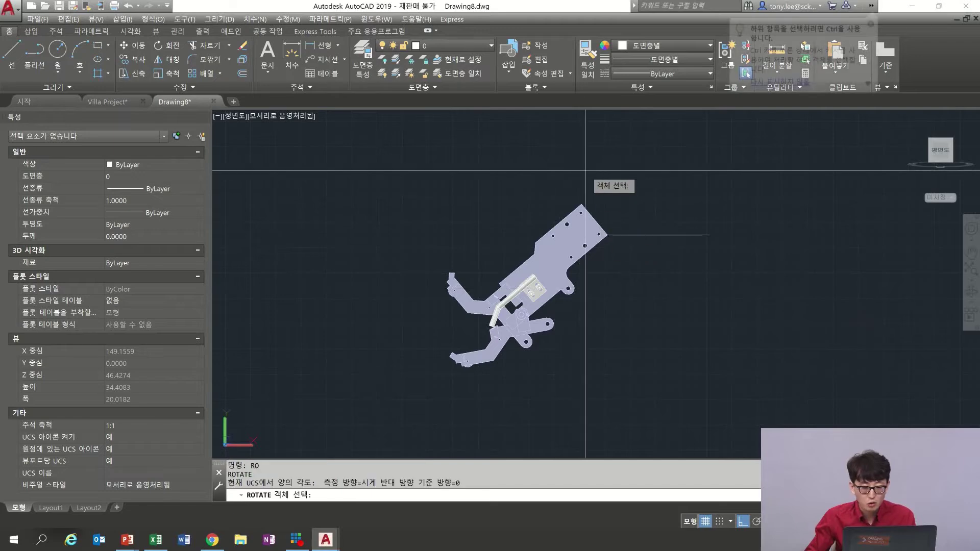
left_click(499, 267)
left_click(601, 183)
left_click(426, 328)
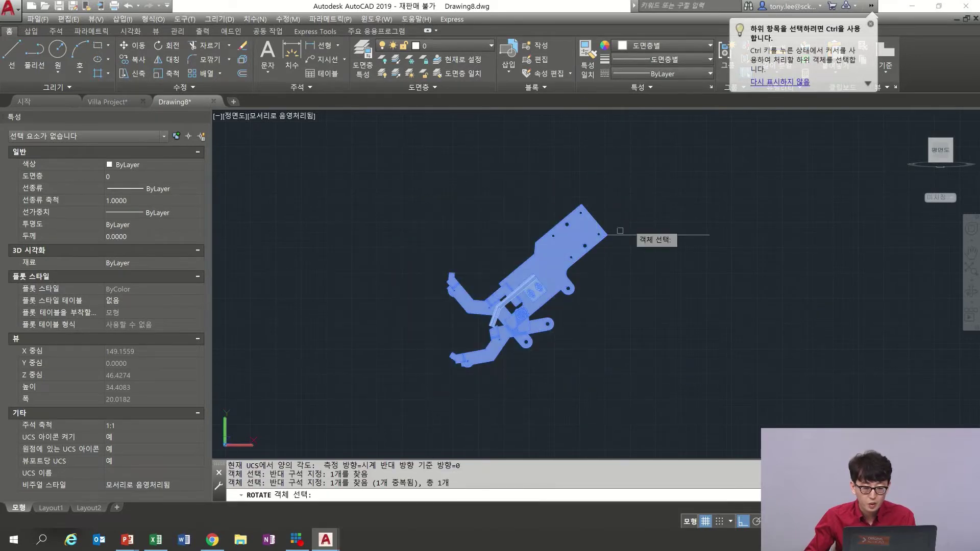
key("Return")
left_click(607, 236)
type("R")
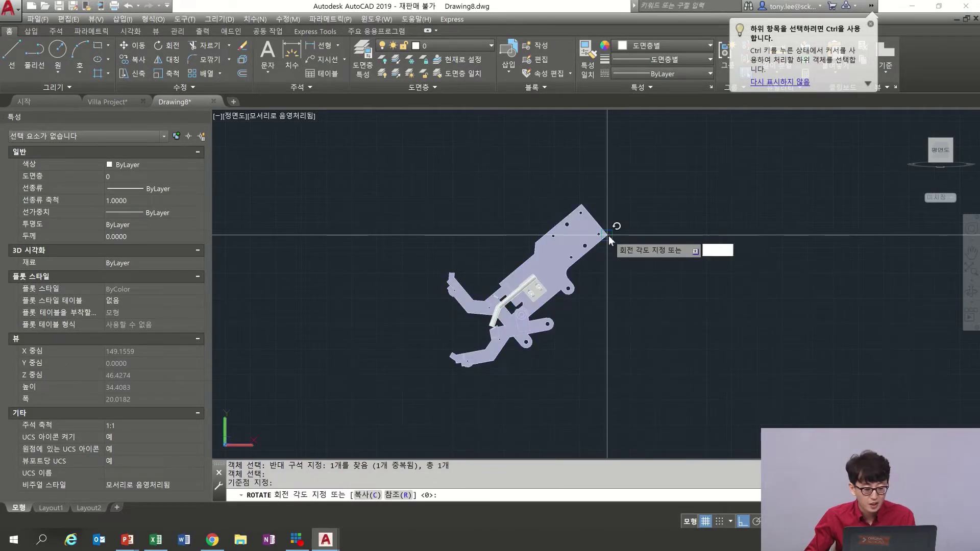
key("Return")
left_click(607, 235)
right_click(610, 211, "shift")
key("r")
left_click(598, 215)
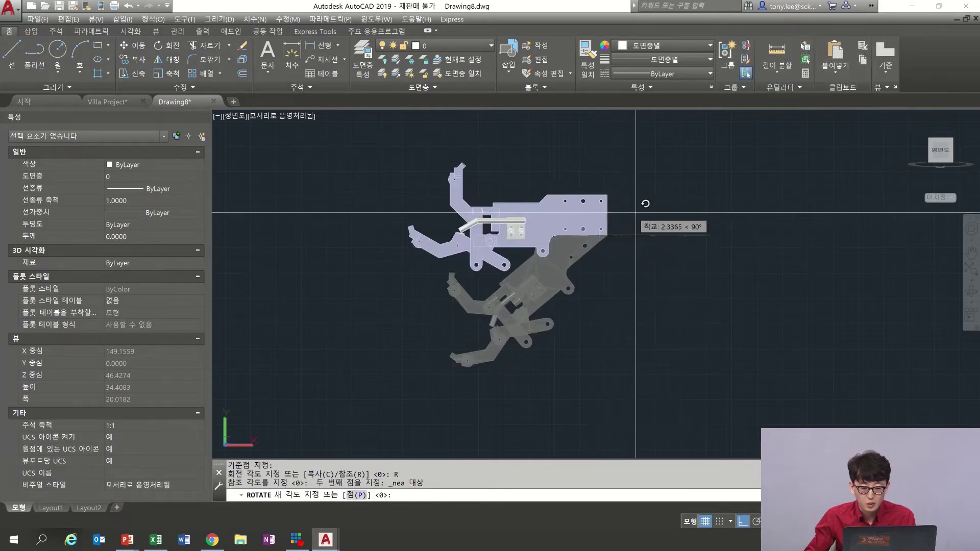
left_click(714, 212)
- Erase the horizontal line beside the plate's end
middle_click_drag(701, 186, 650, 319)
left_click(699, 361)
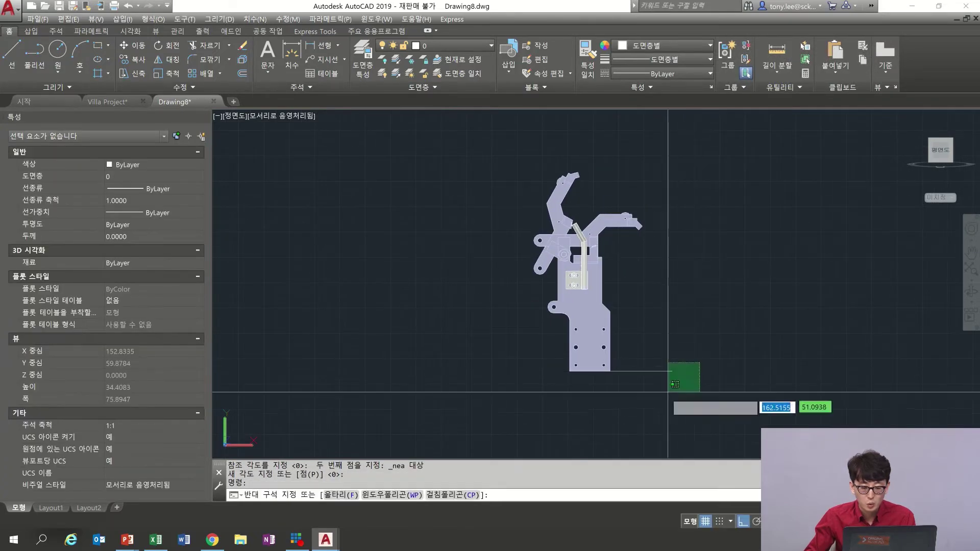
left_click(665, 393)
type("E")
key("Return")
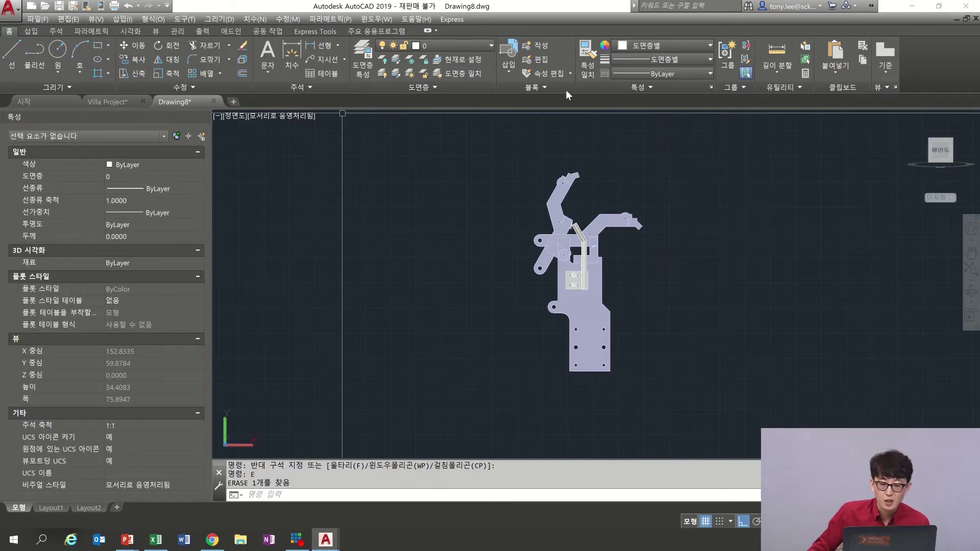
- Create a base view of the assembly from model space on Layout1 and add a projected side view to its right
left_click(893, 75)
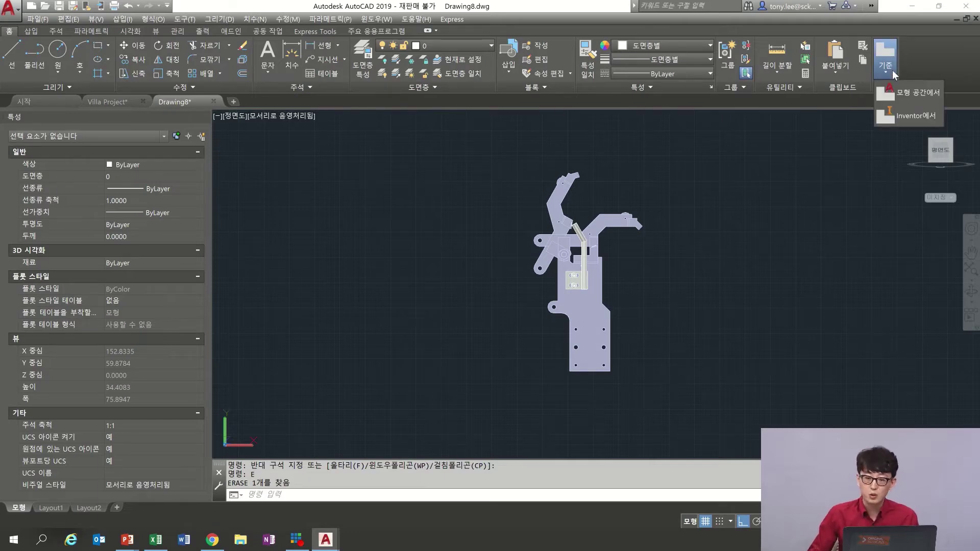
left_click(908, 102)
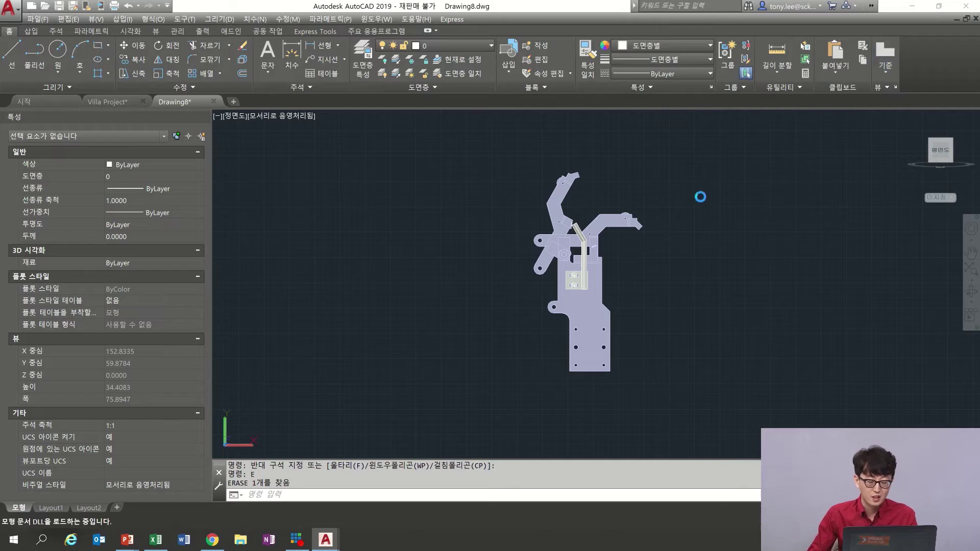
left_click(681, 149)
left_click(394, 438)
key("Return")
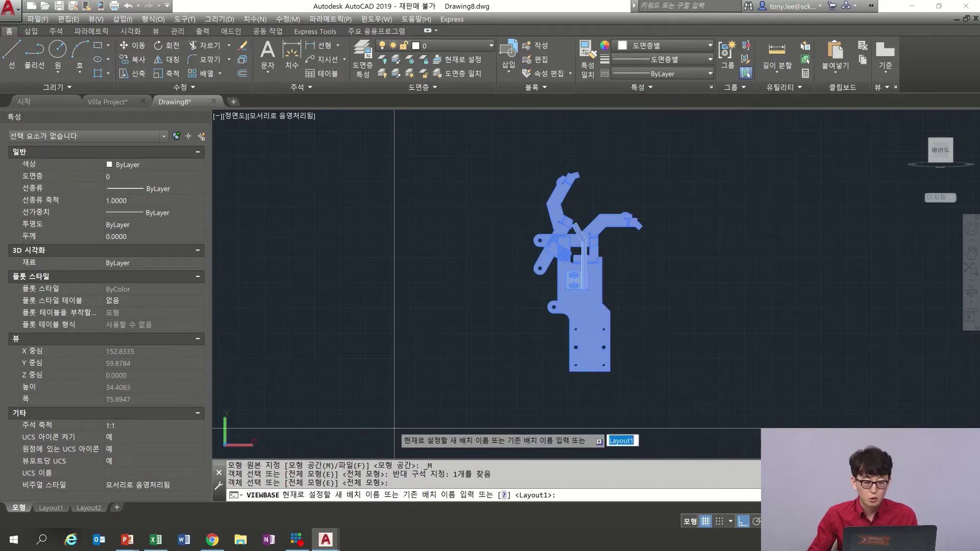
key("Return")
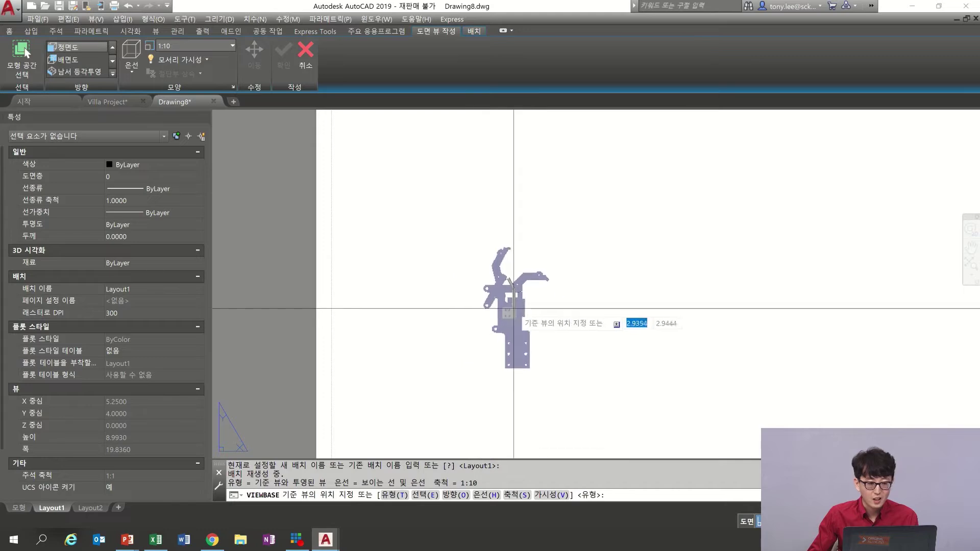
left_click(542, 340)
key("Return")
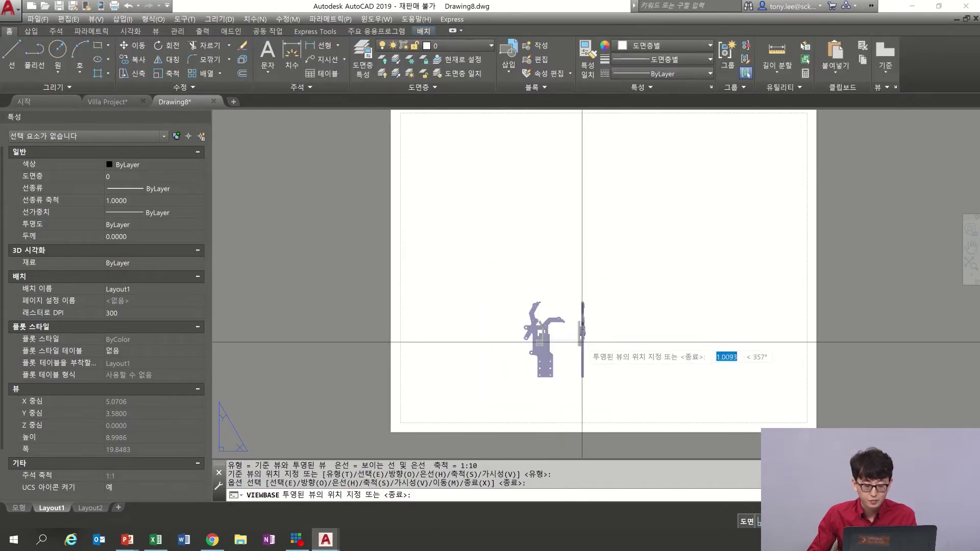
left_click(582, 342)
key("Return")
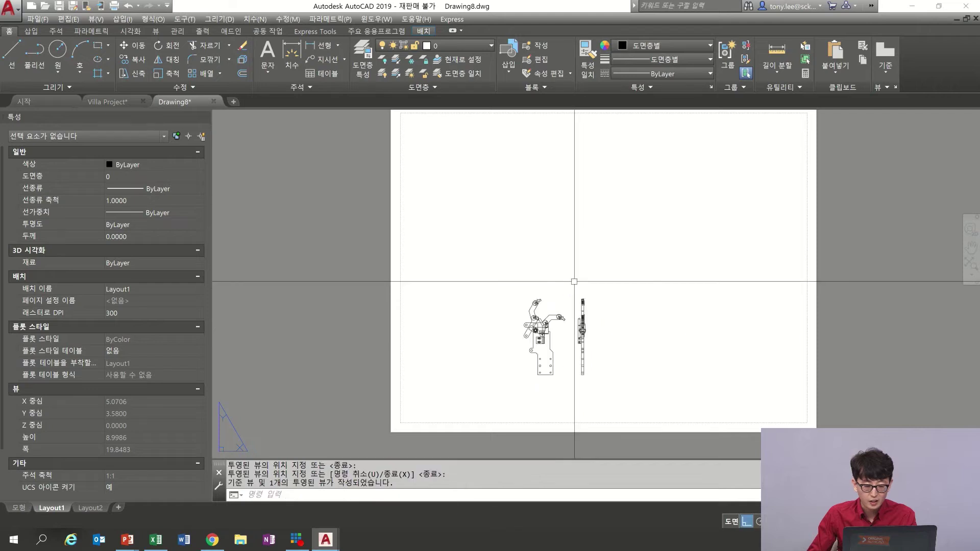
- Add a projected isometric view from the base view, placed diagonally above it and over the side view
scroll(570, 284, "up", 4)
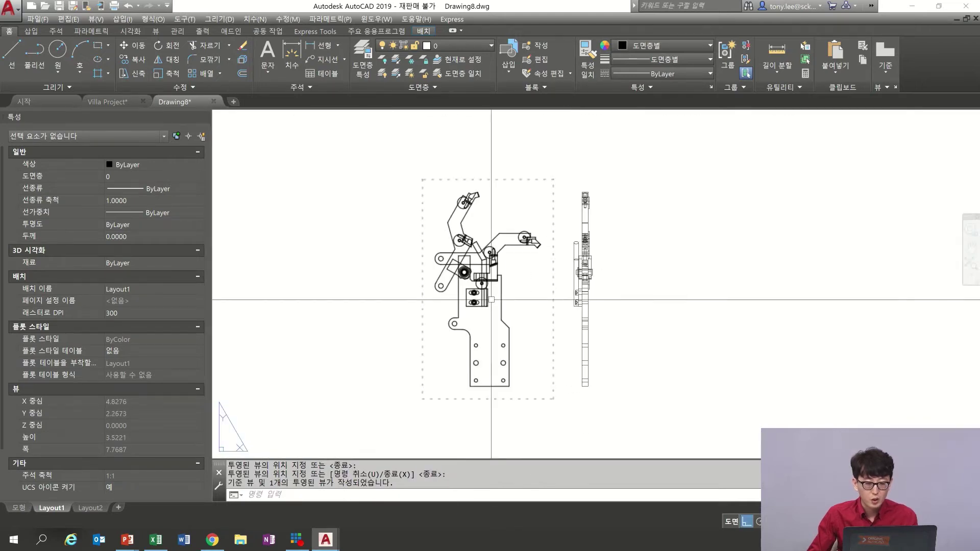
left_click(427, 32)
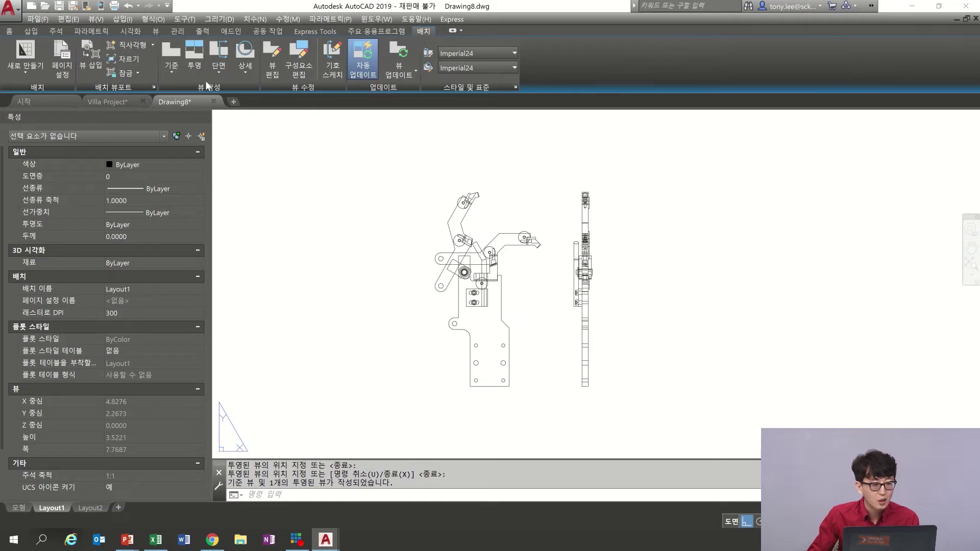
left_click(194, 56)
left_click(538, 260)
scroll(539, 192, "down", 2)
middle_click_drag(539, 190, 447, 270)
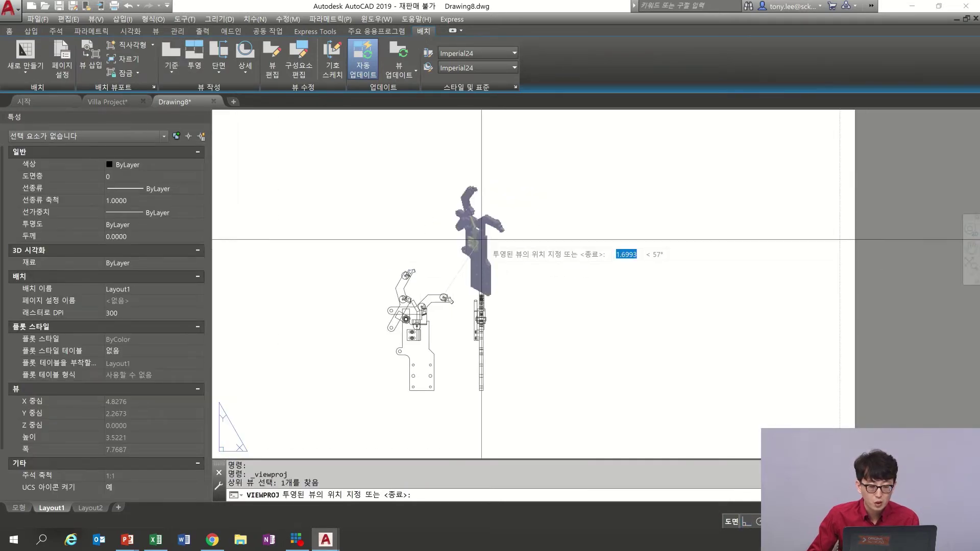
left_click(499, 199)
key("Return")
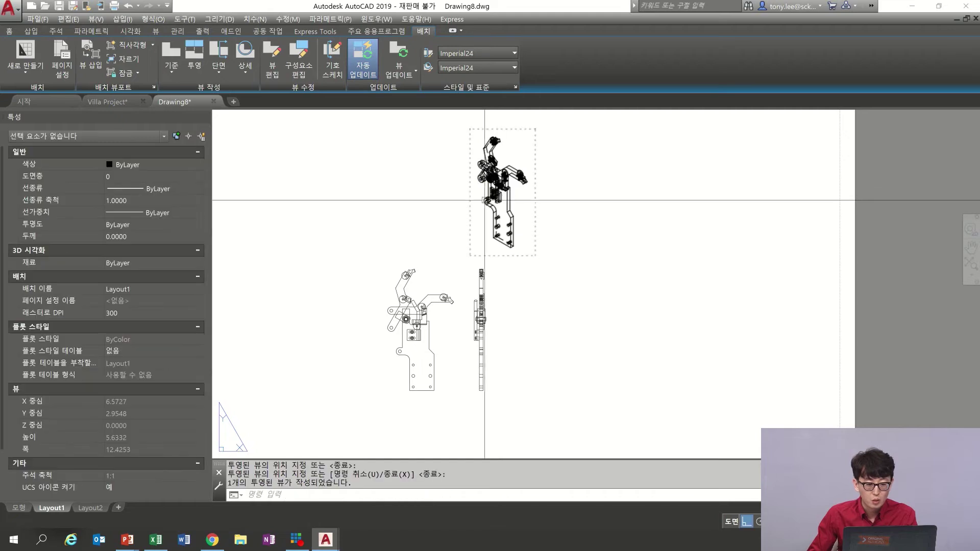
scroll(540, 229, "up", 2)
scroll(540, 229, "down", 3)
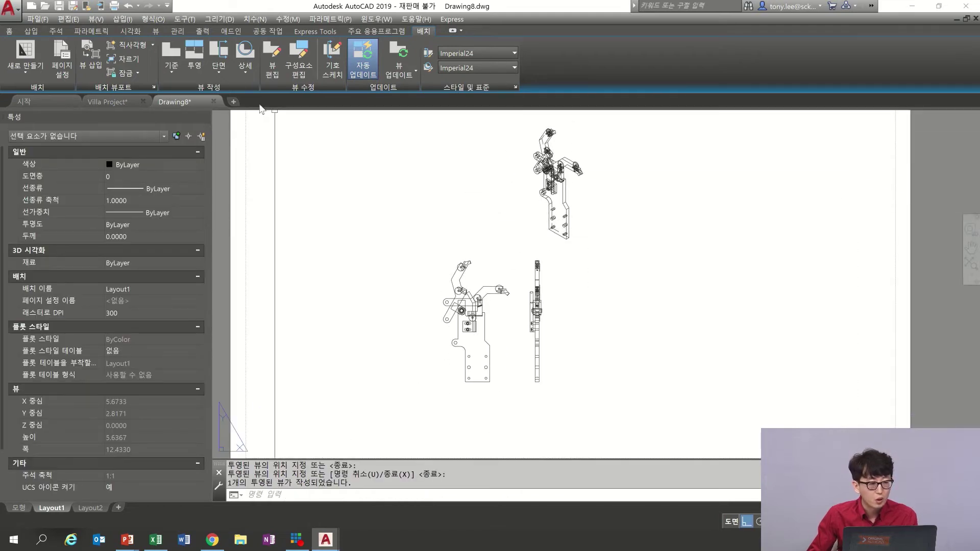
left_click(226, 72)
left_click(225, 72)
left_click(218, 65)
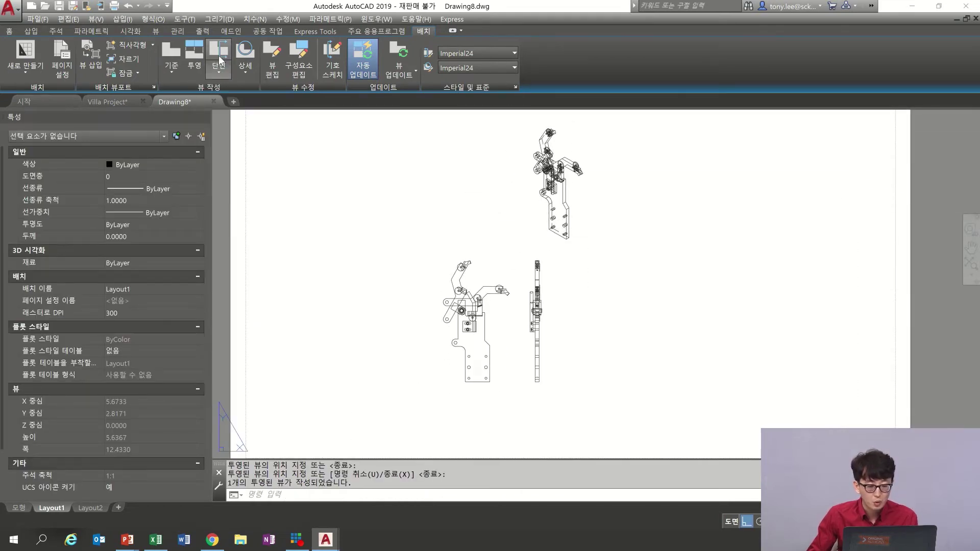
left_click(494, 351)
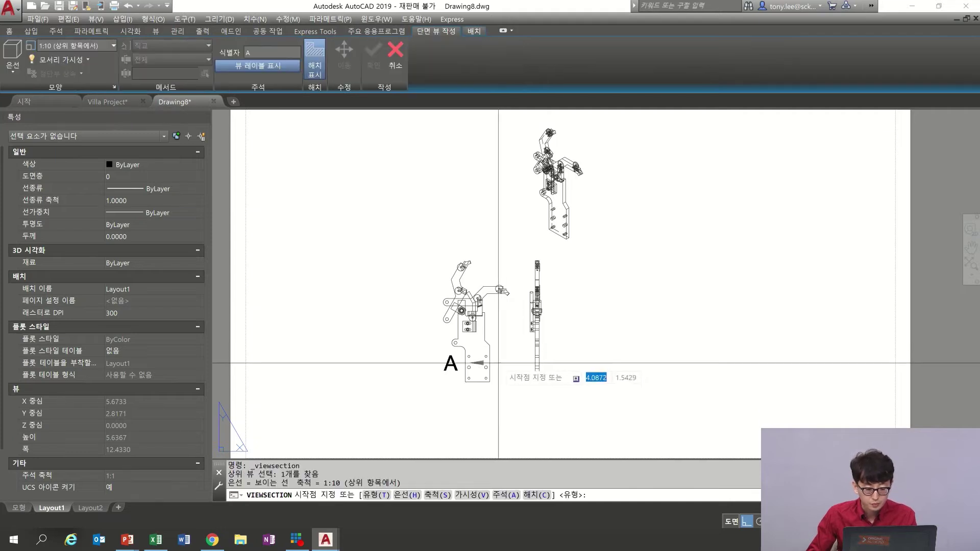
key("Return")
key("Return")
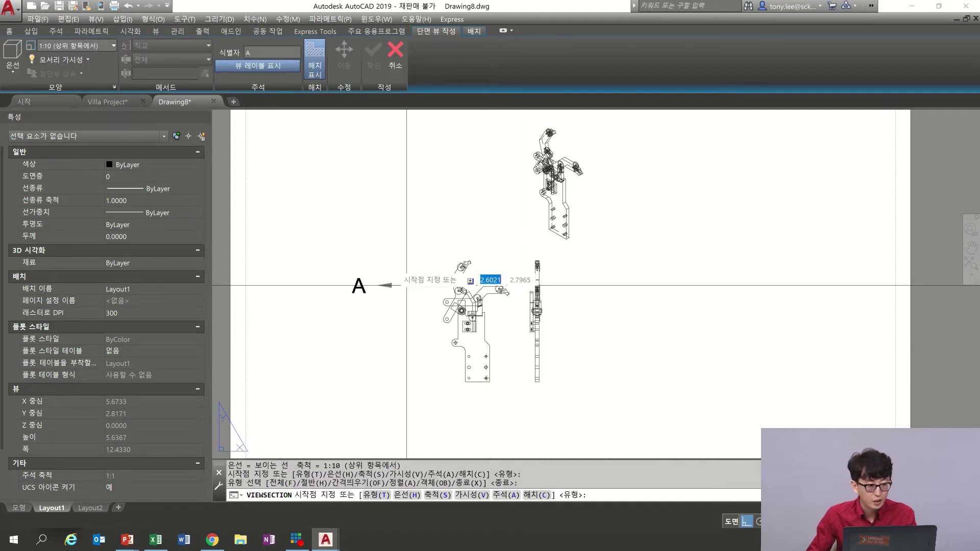
key("Escape")
key("Escape")
key("Escape")
- Create a section view A-A from the base view with a vertical cutting line through the assembly, placing it to the base view's left
left_click(229, 59)
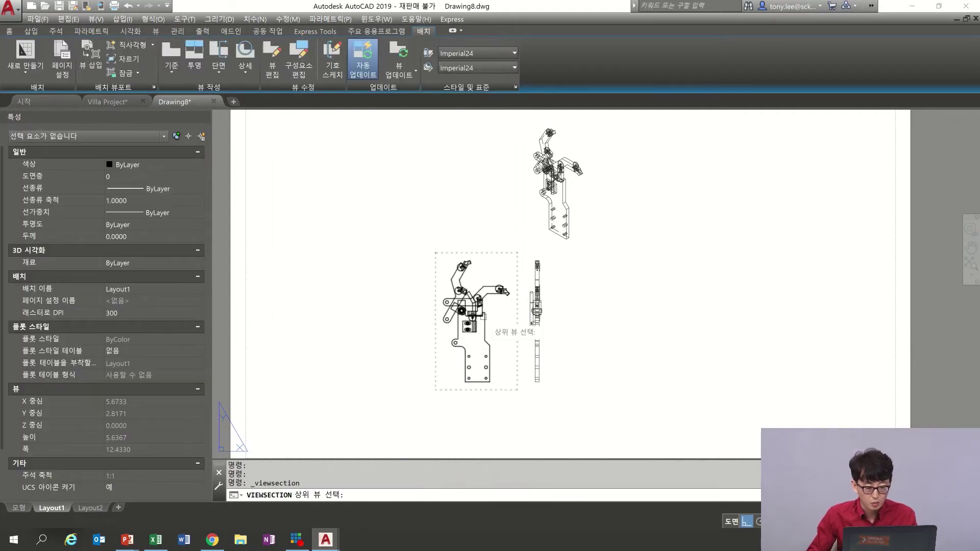
left_click(492, 329)
left_click(473, 245)
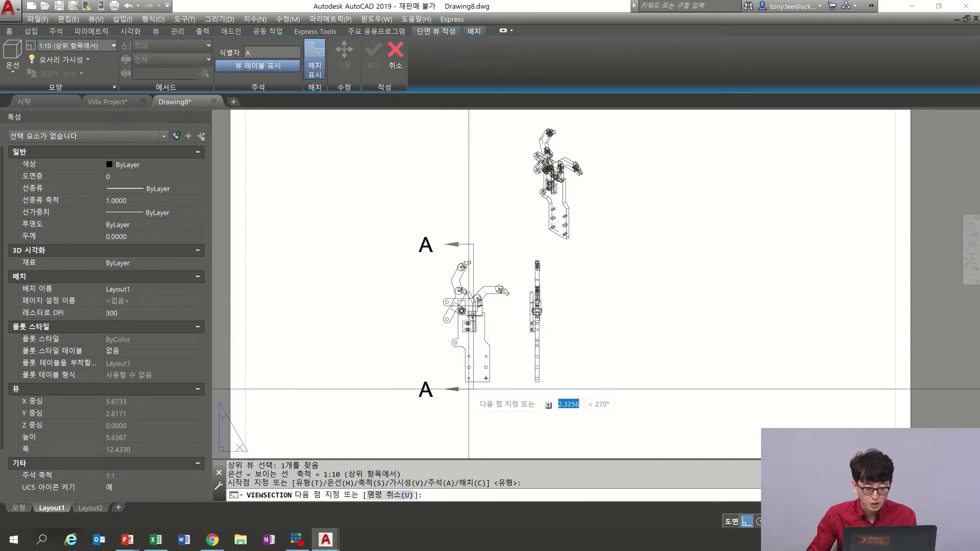
left_click(473, 406)
key("Return")
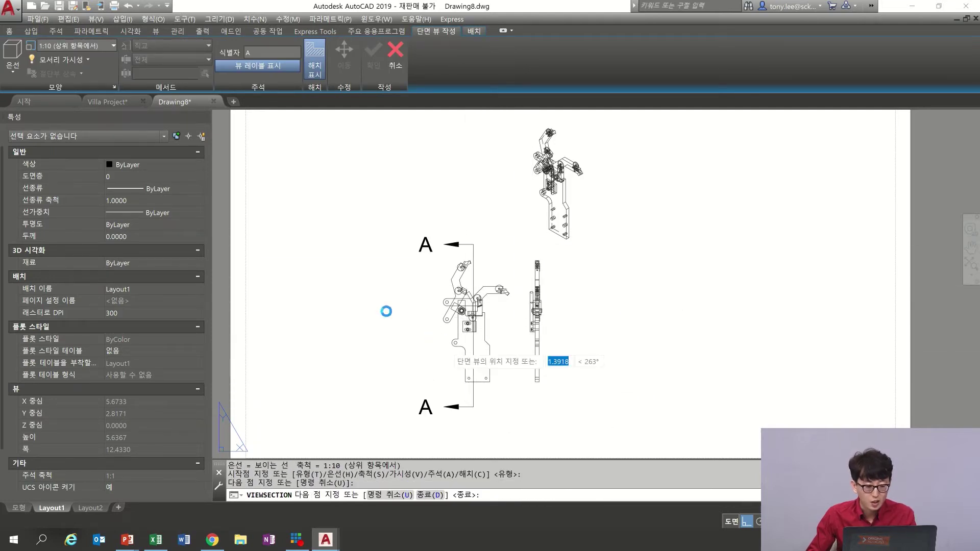
left_click(396, 316)
key("Return")
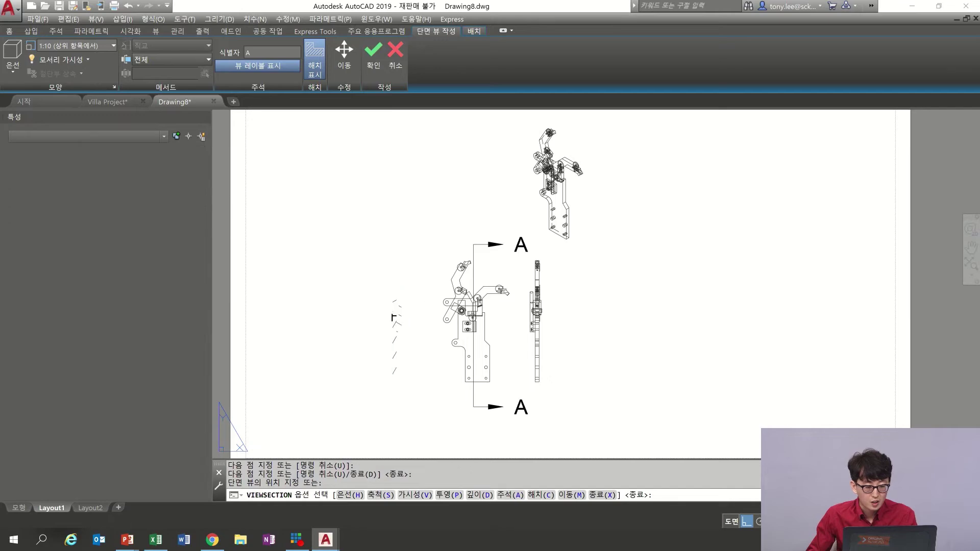
scroll(397, 280, "up", 4)
scroll(373, 327, "down", 4)
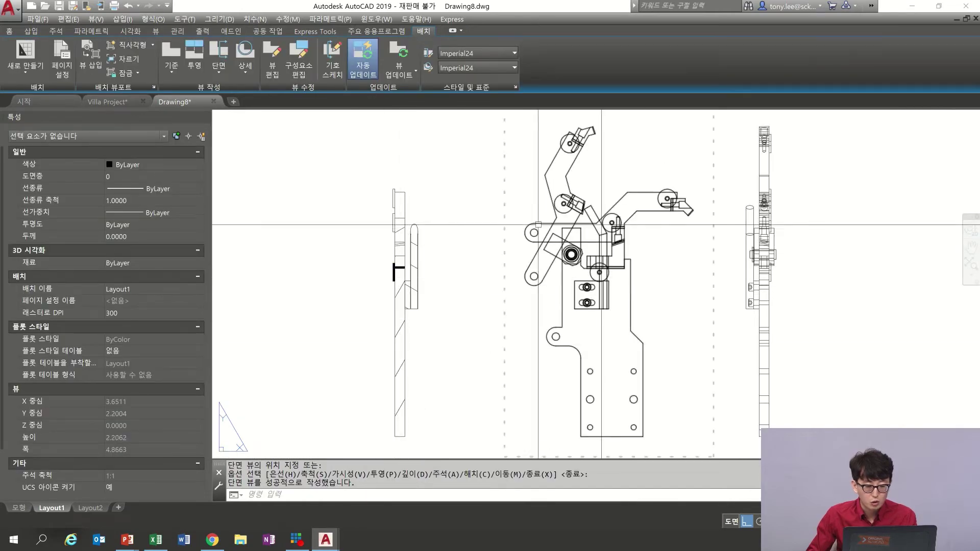
middle_click_drag(576, 250, 599, 262)
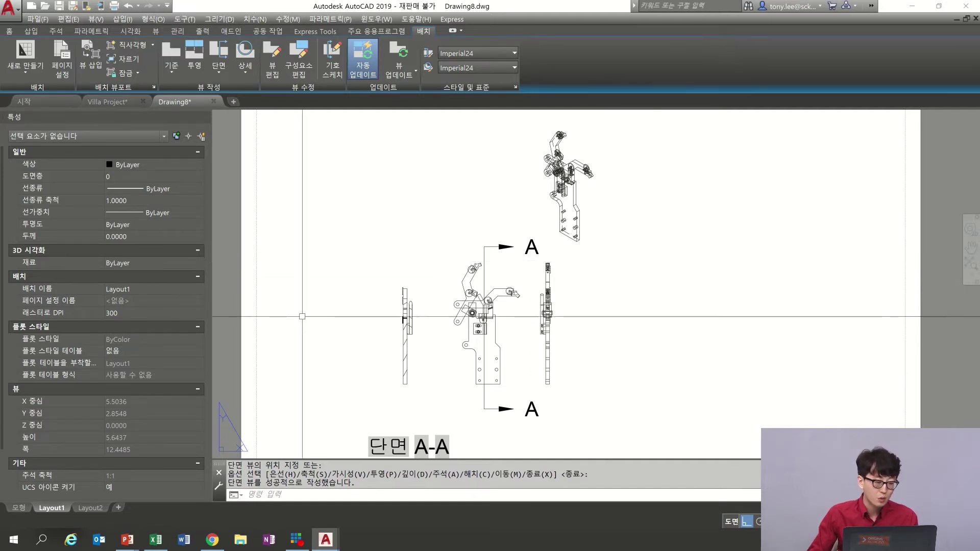
- Export Layout1 to a model space drawing saved as Drawing8_Layout1.dwg in the catia 3d folder and open the exported file
right_click(53, 508)
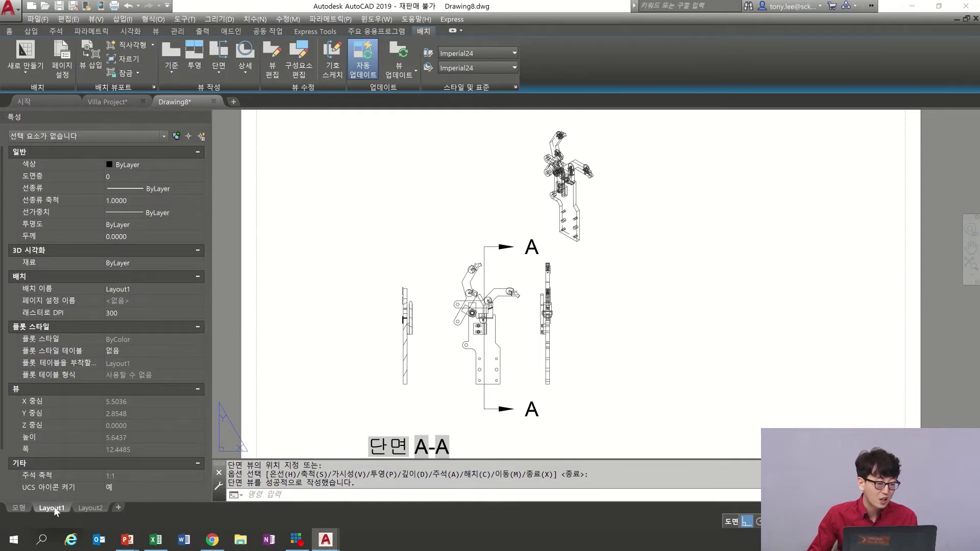
right_click(54, 507)
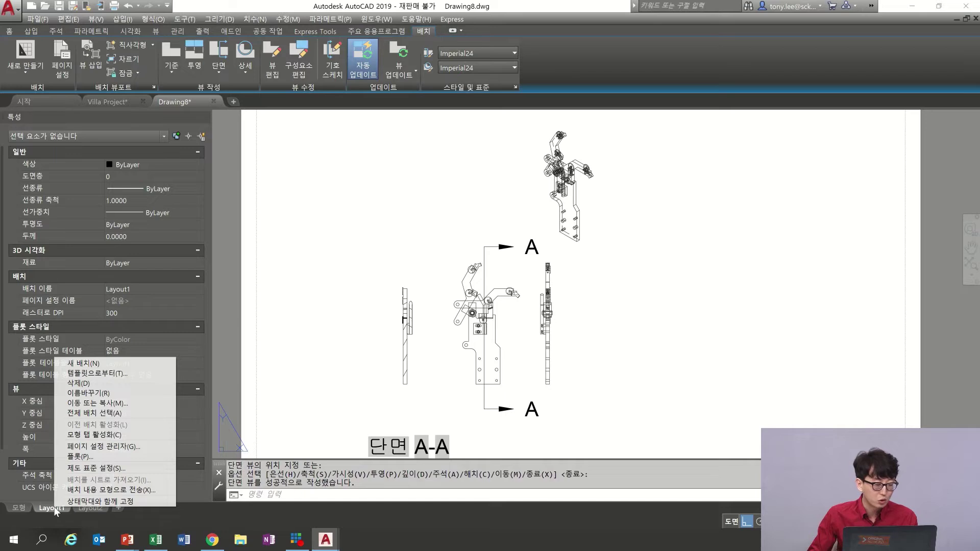
left_click(121, 490)
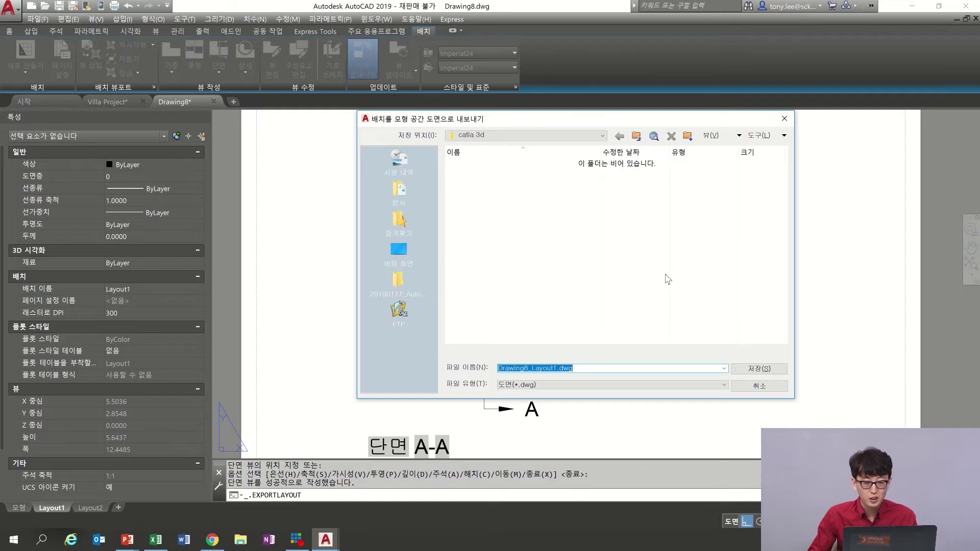
left_click(758, 368)
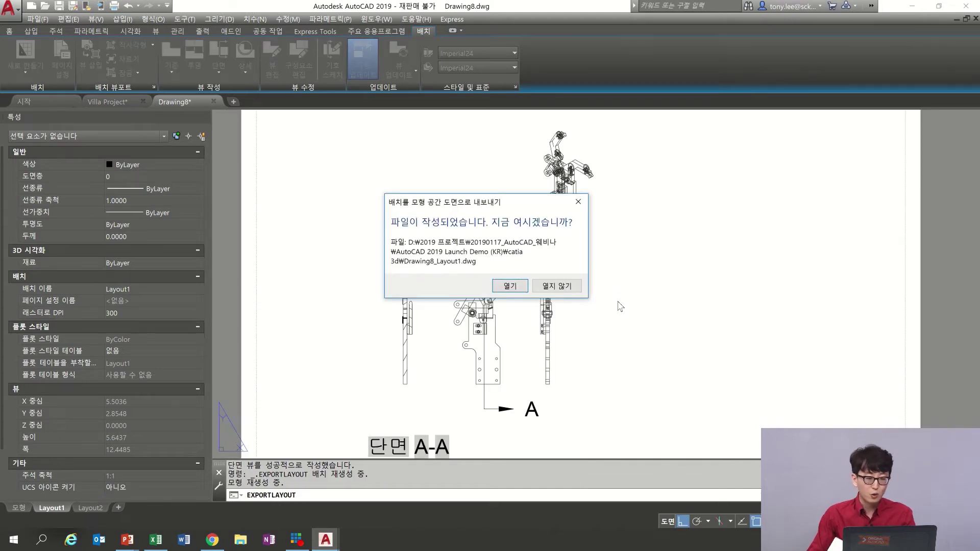
left_click(510, 285)
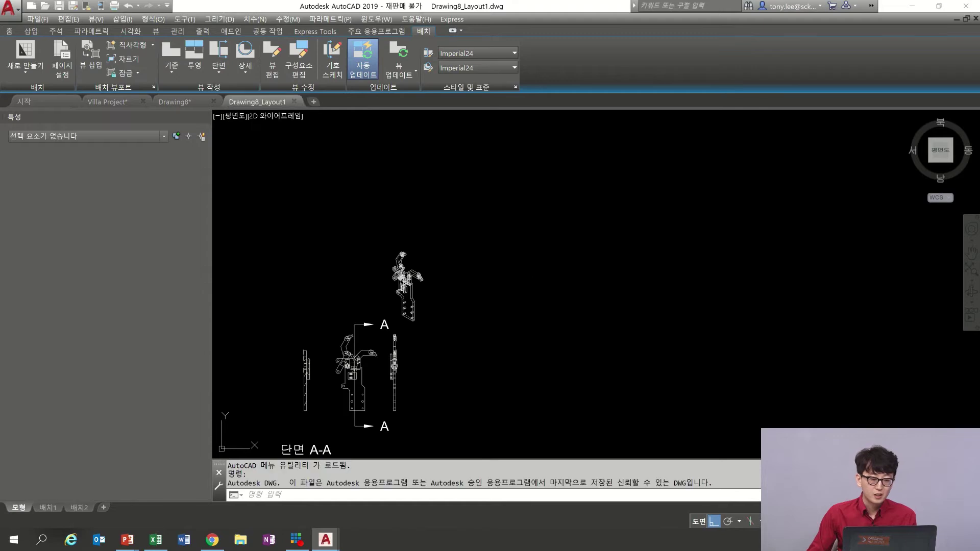
- Inspect the exported views up close and explode the front view's block
scroll(459, 312, "up", 3)
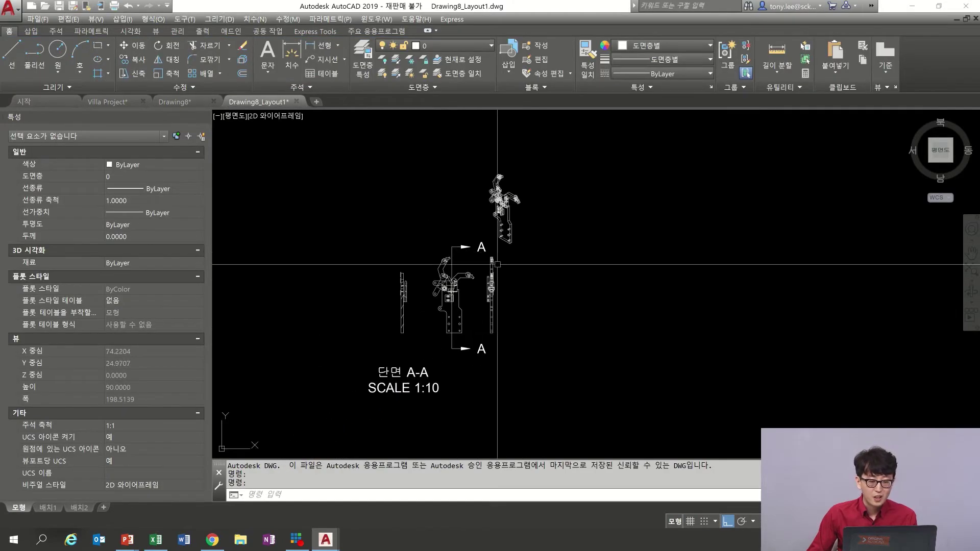
scroll(430, 291, "up", 3)
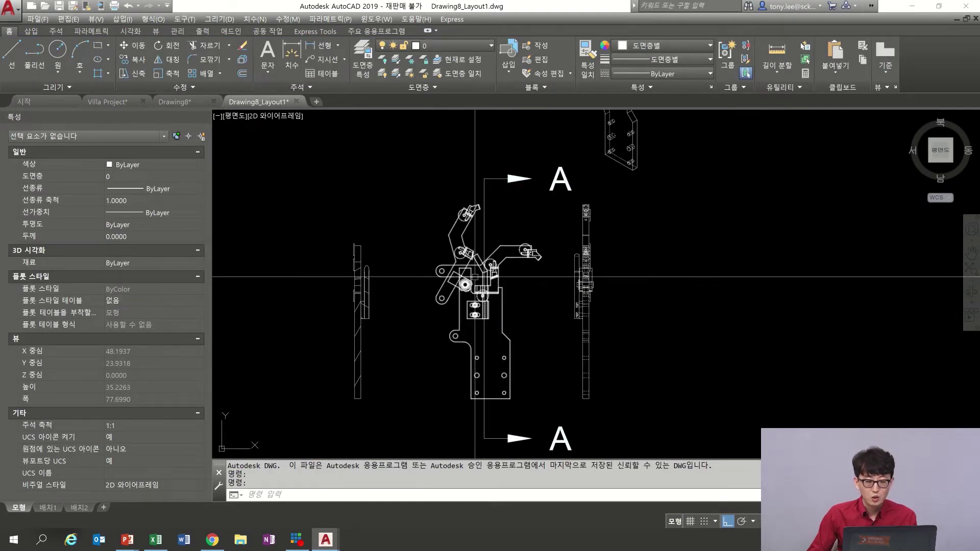
mouse_move(638, 214)
middle_mouse_down()
mouse_move(626, 226)
mouse_move(597, 356)
middle_mouse_up()
scroll(601, 252, "up", 3)
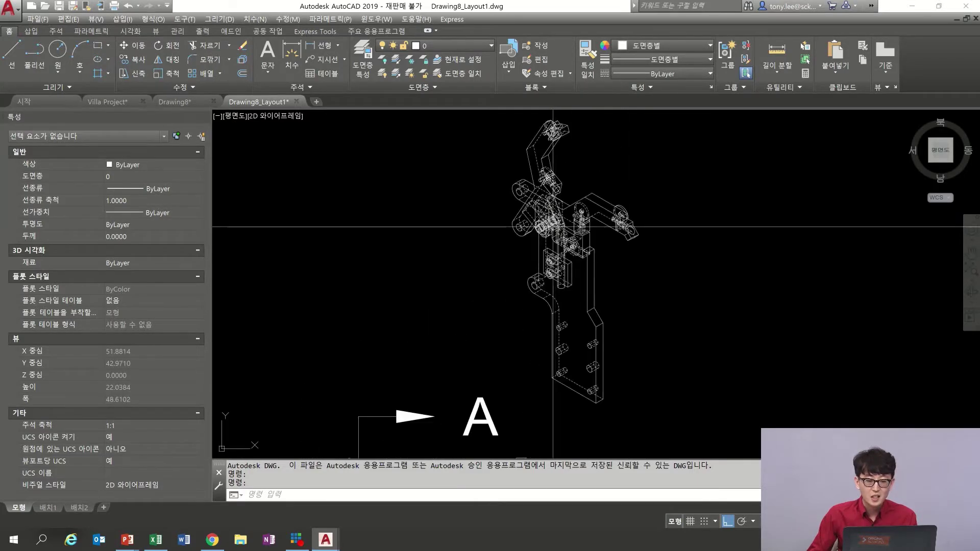
scroll(611, 182, "down", 3)
middle_click_drag(507, 375, 533, 222)
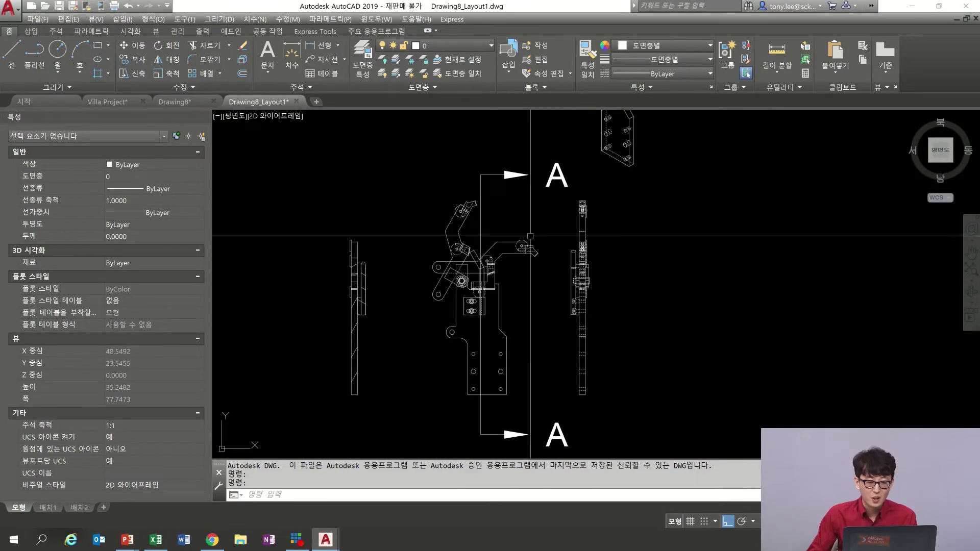
left_click(510, 251)
type("x")
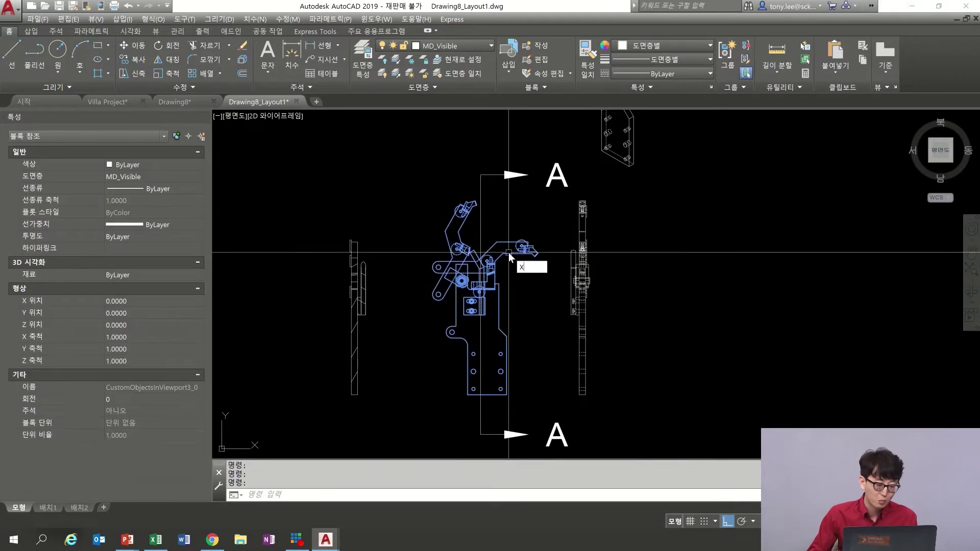
key("Return")
- Stretch the outer end of the front view's right arm slightly to the right, selecting it with a crossing window
scroll(513, 251, "up", 3)
type("s")
key("Return")
left_click(571, 216)
left_click(497, 275)
key("Return")
left_click(505, 292)
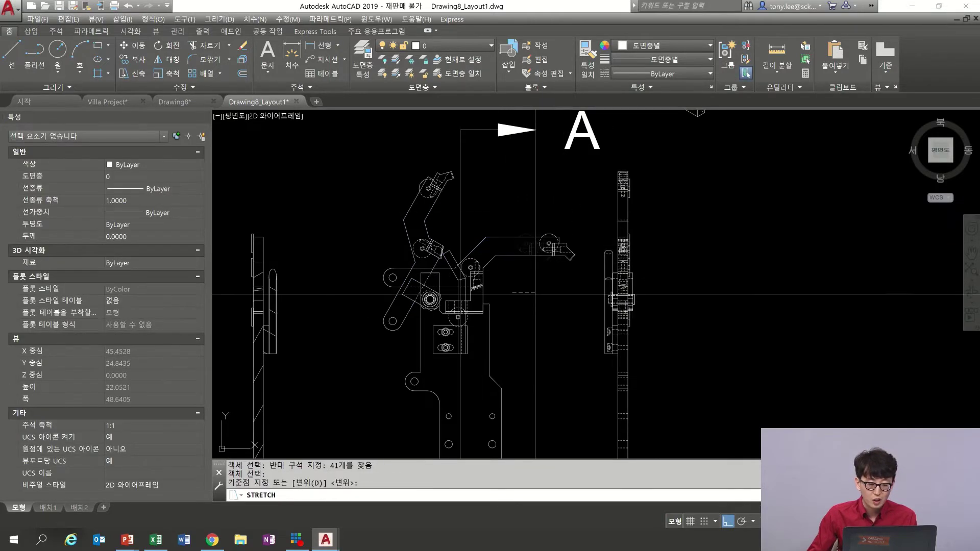
left_click(534, 296)
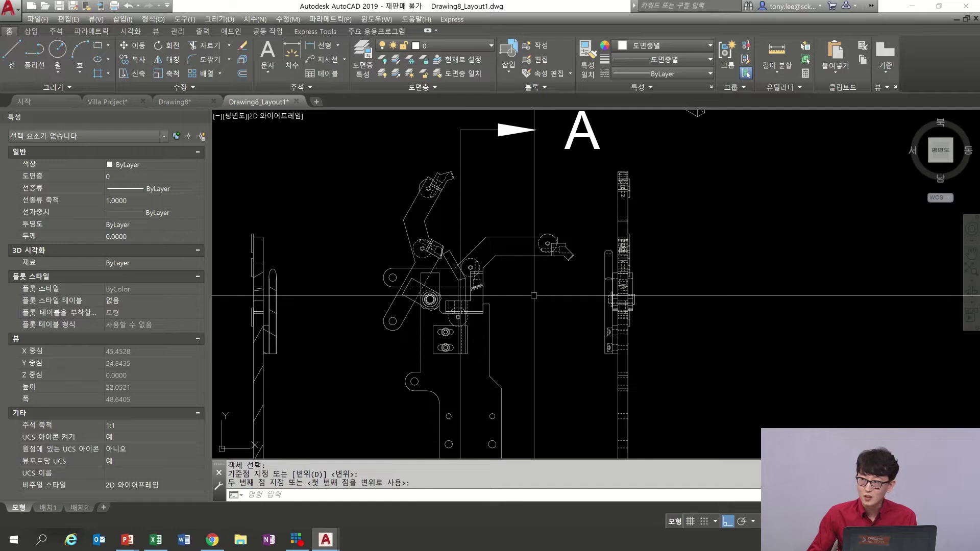
- Switch to the PowerPoint slide show and advance through the -Purge slide to the Paintprop slide
key("alt+Tab")
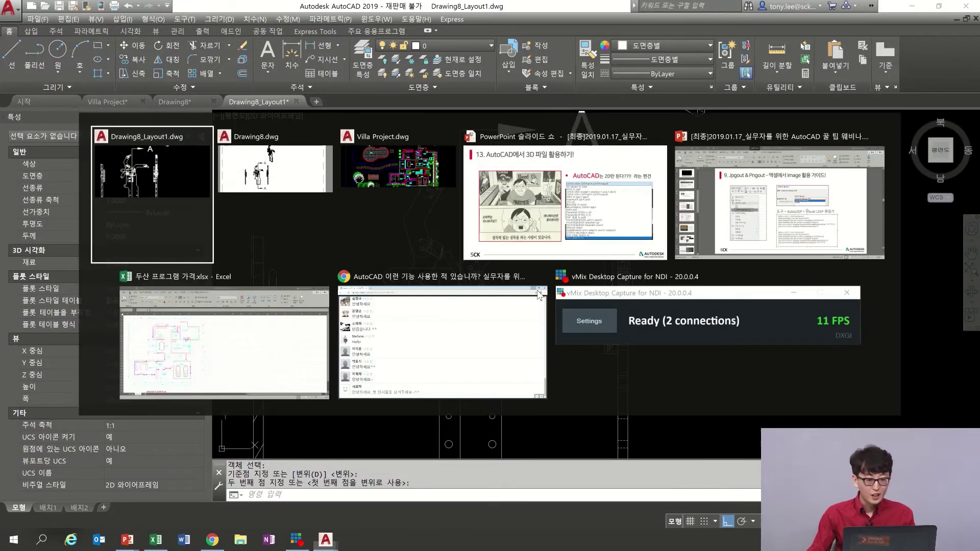
key("alt+Tab")
key("alt+Tab")
key("alt+Tab")
key("Right")
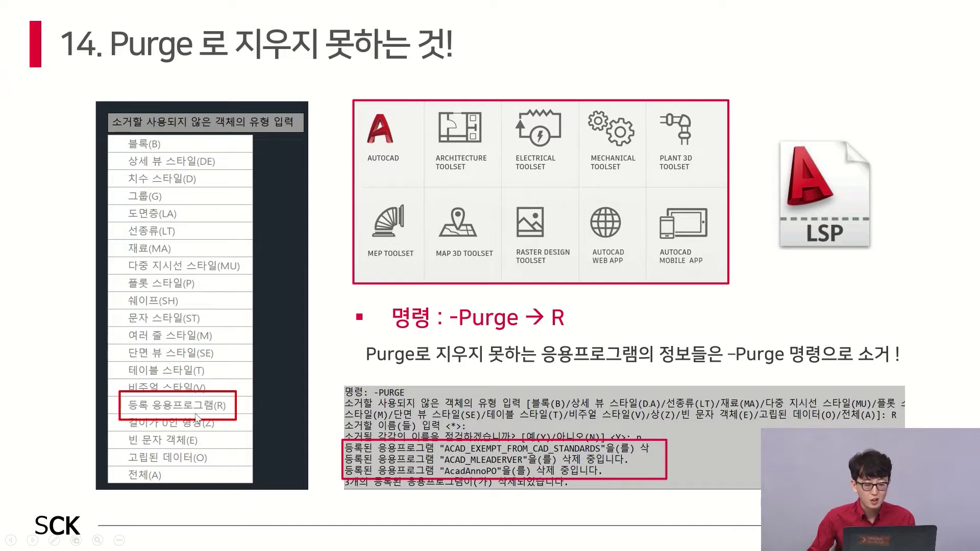
left_click(558, 417)
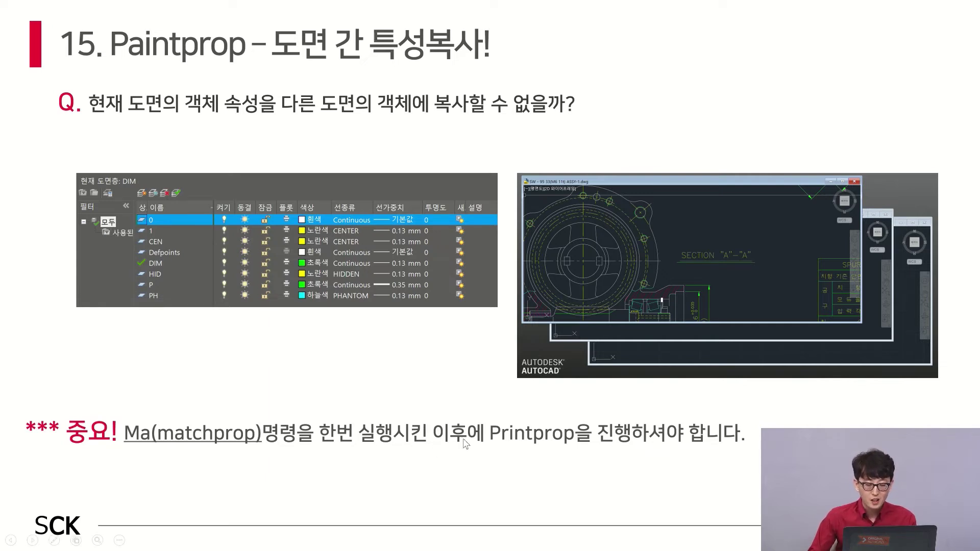
- Return to AutoCAD, close Drawing8, minimise the start window, and tile Villa Project and Drawing8_Layout1 vertically side by side
key("alt+Tab")
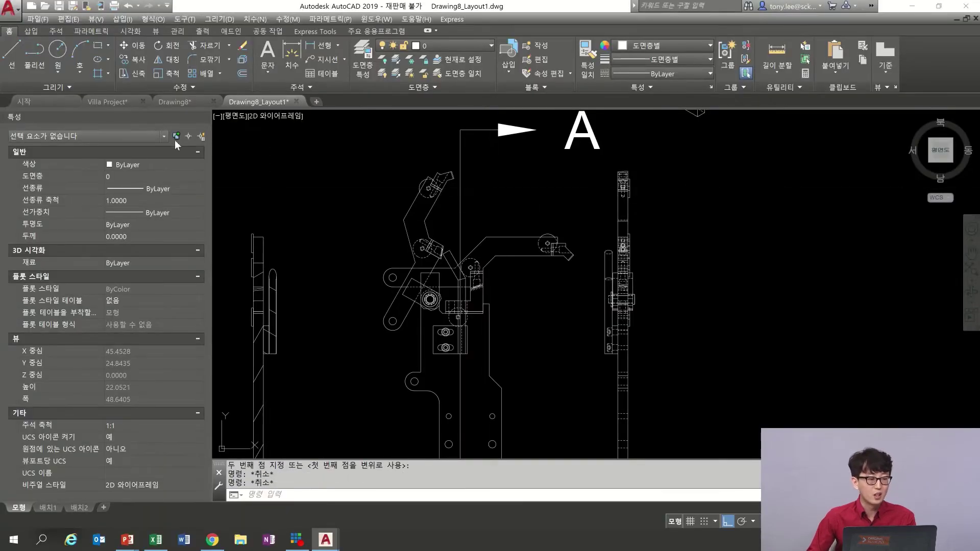
left_click(129, 101)
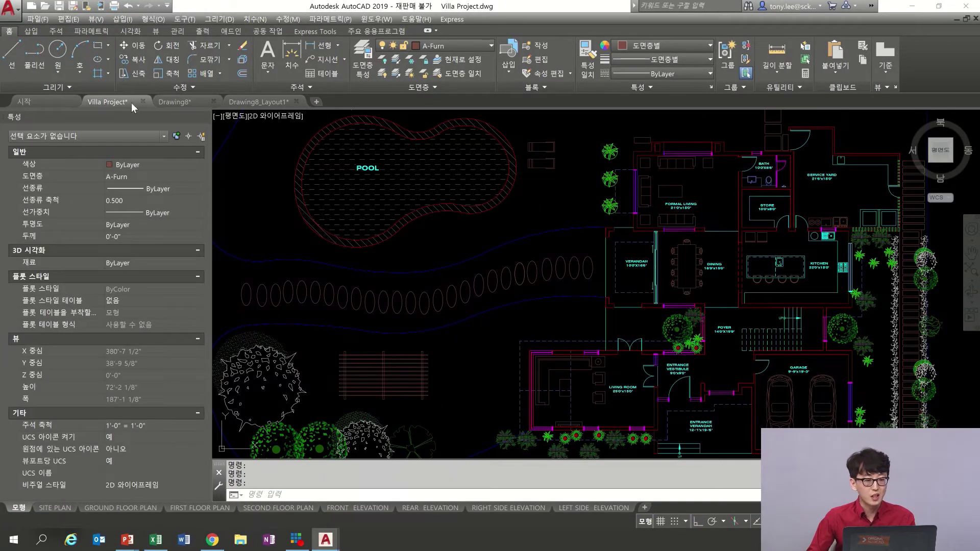
left_click(155, 31)
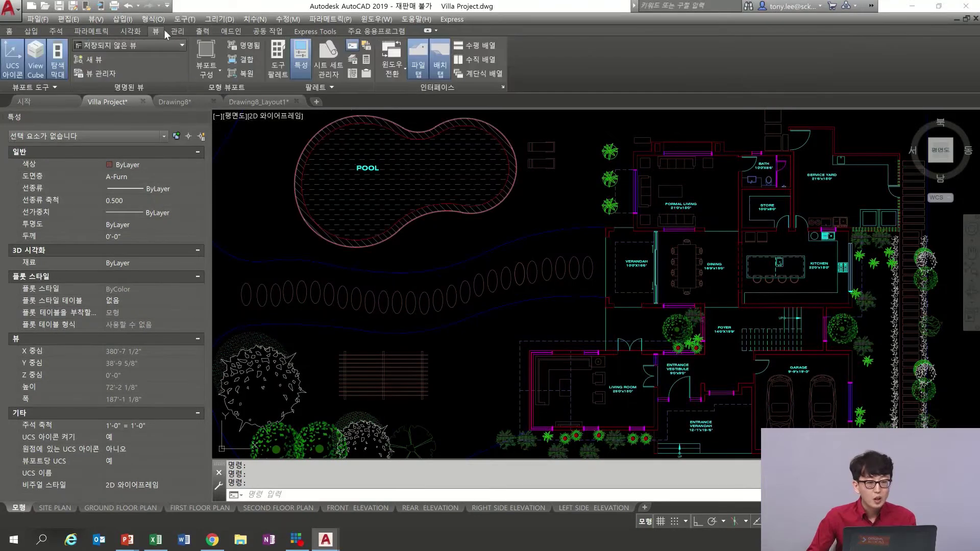
left_click(480, 59)
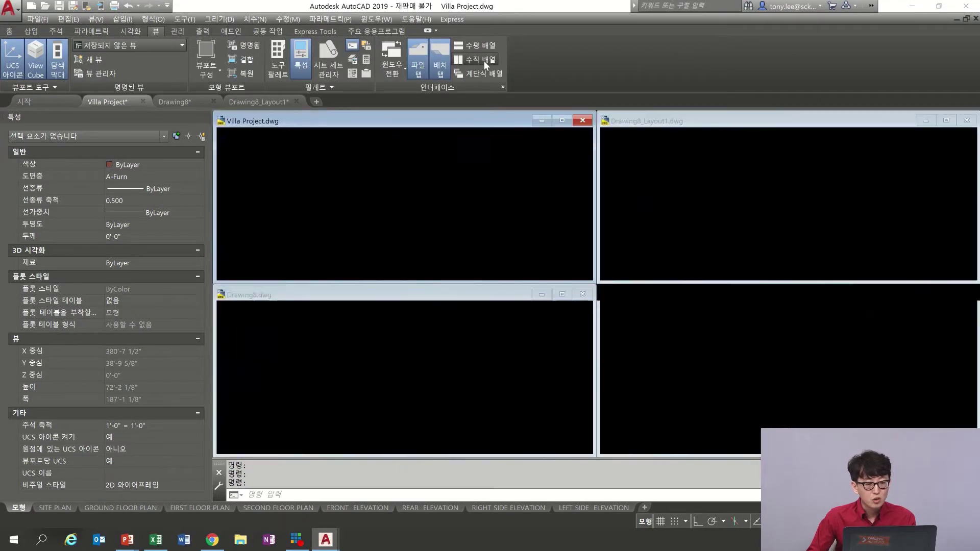
left_click(582, 294)
left_click(501, 294)
left_click(926, 294)
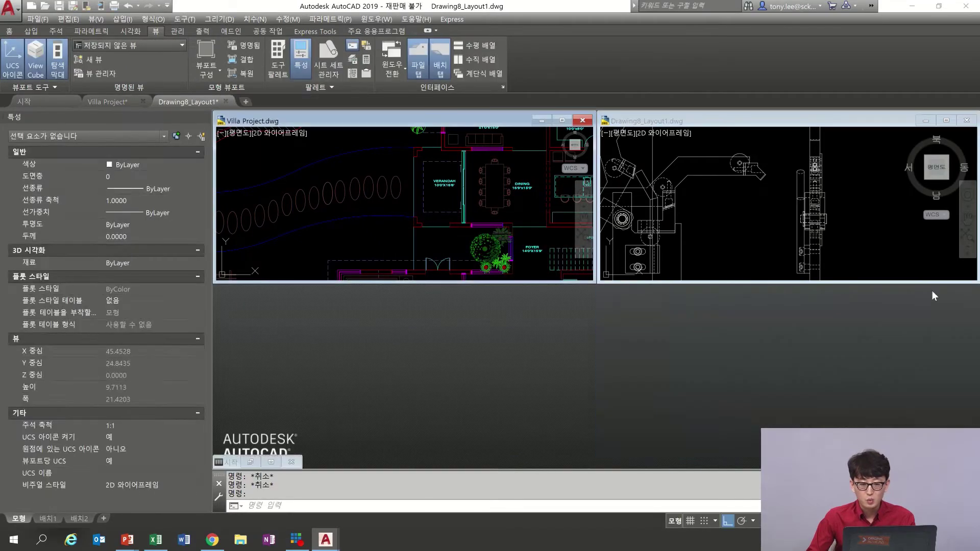
left_click(479, 60)
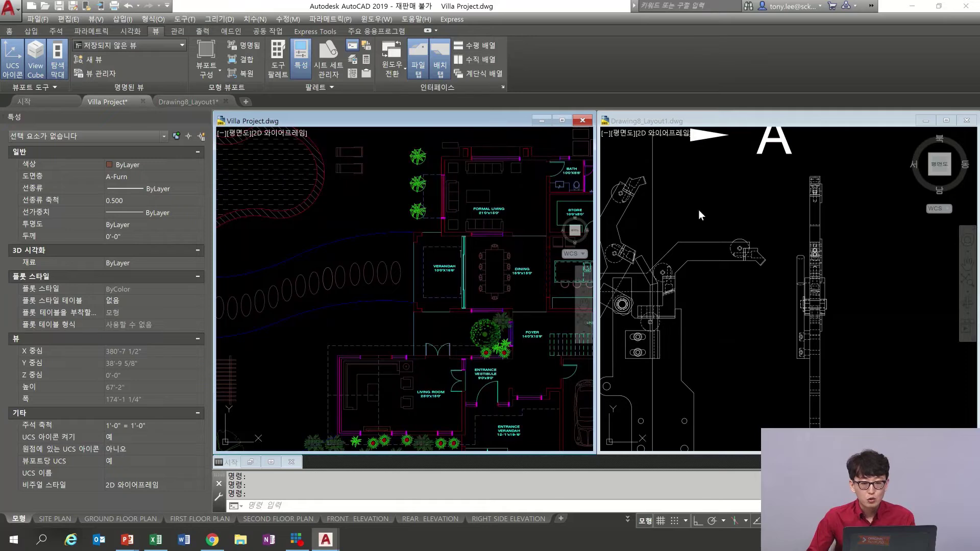
- Run MATCHPROP in Villa Project with the upper blue path curve as the source object, and end the command
left_click(341, 210)
type("MA")
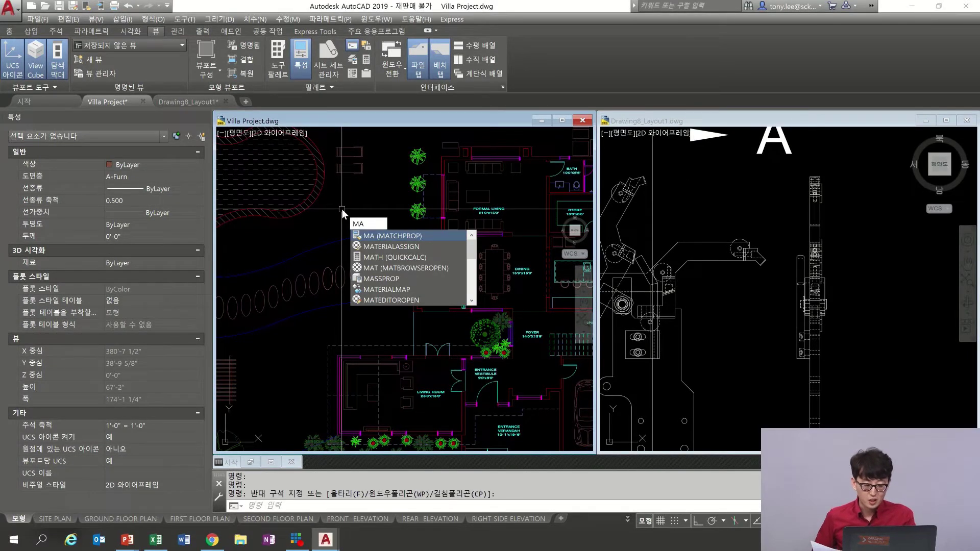
key("Return")
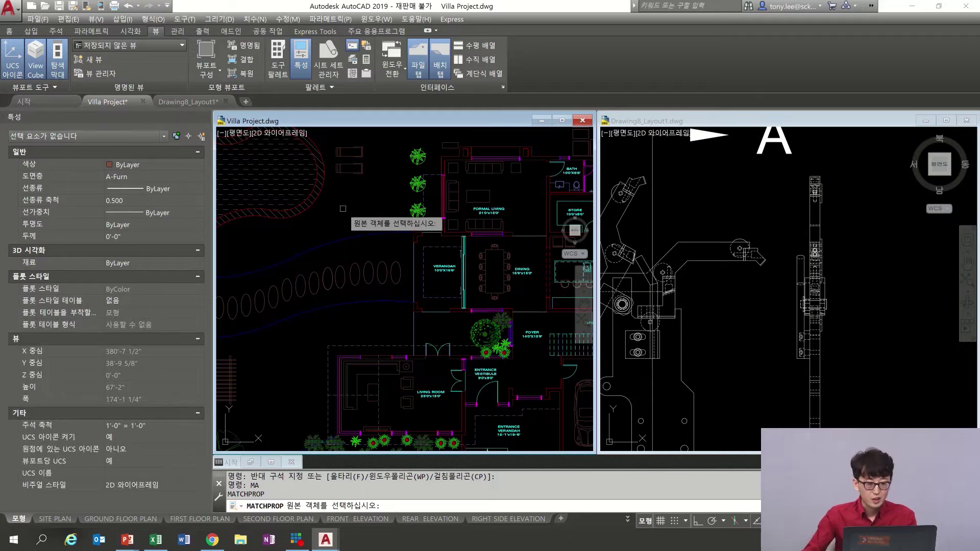
left_click(378, 233)
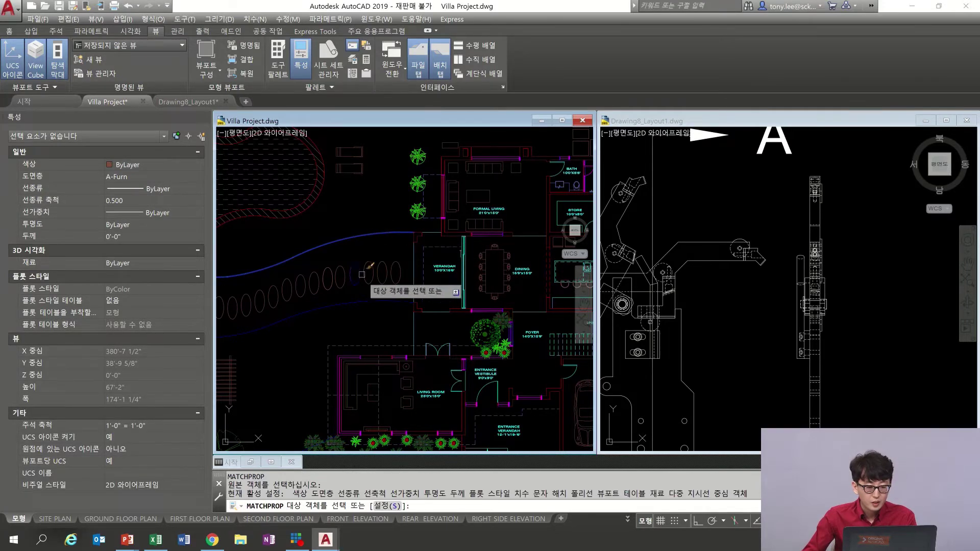
double_click(367, 305)
key("Escape")
- Run PAINTPROP in Villa Project and apply the blue path curve's properties to the vertical line along the verandah's left side
scroll(412, 261, "up", 2)
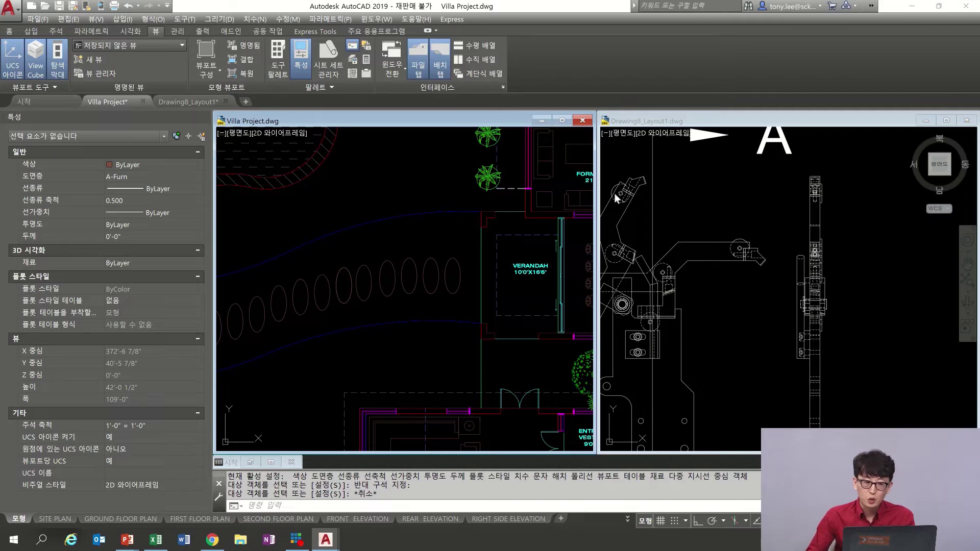
type("P")
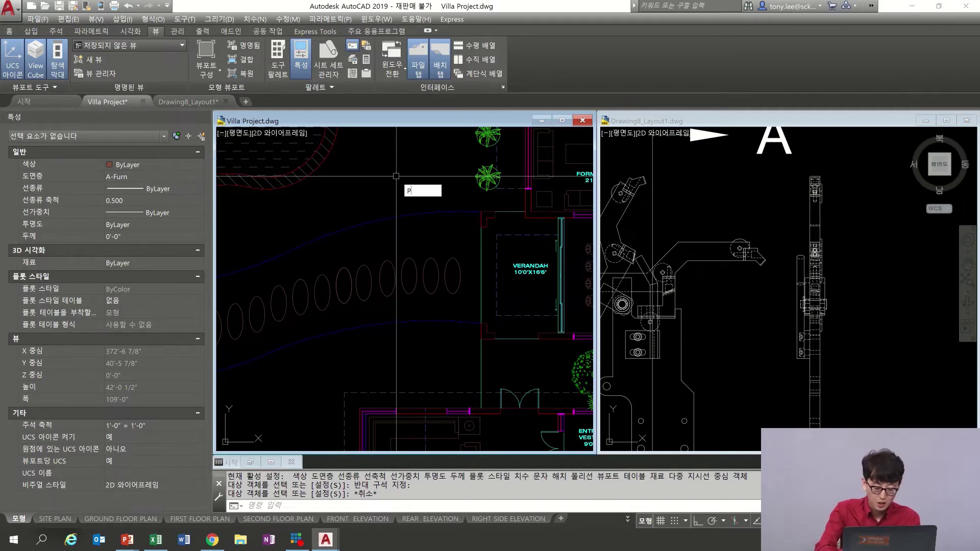
type("AINTPROP")
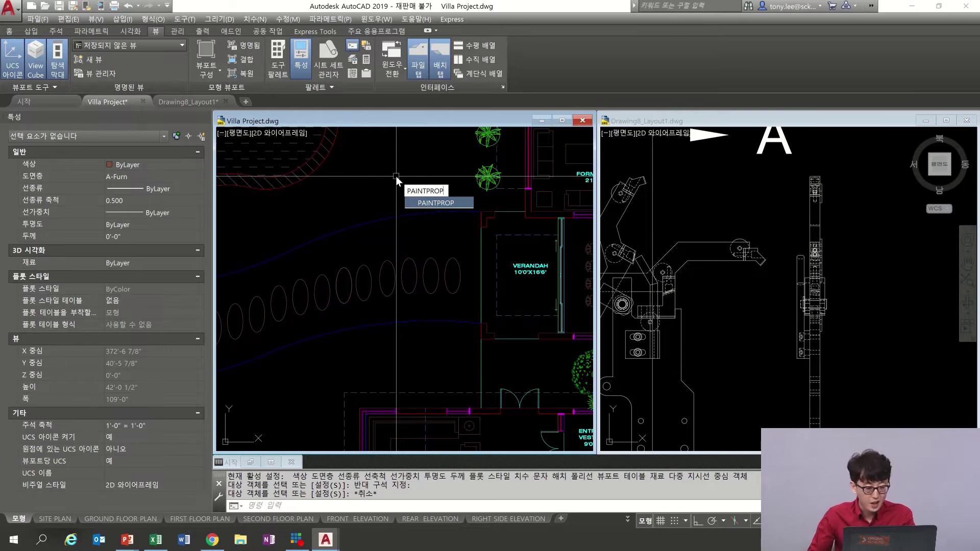
key("Return")
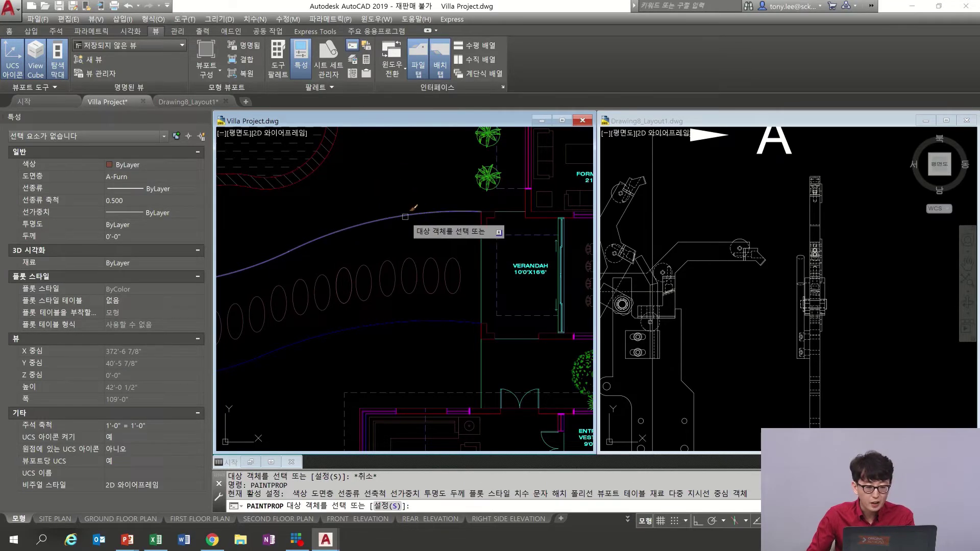
scroll(483, 257, "up", 2)
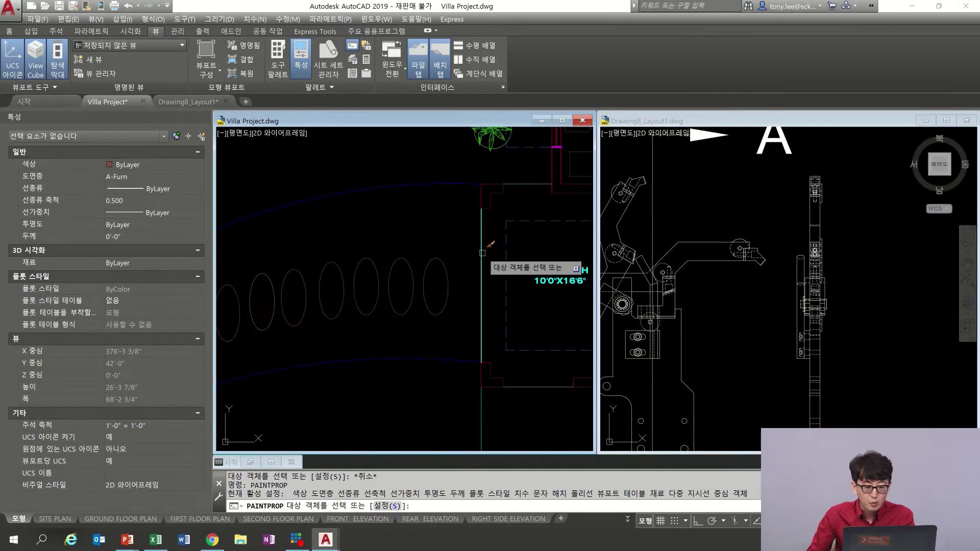
- Apply the same properties to the upper edge line of the right arm in Drawing8_Layout1, and end PAINTPROP
left_click(724, 122)
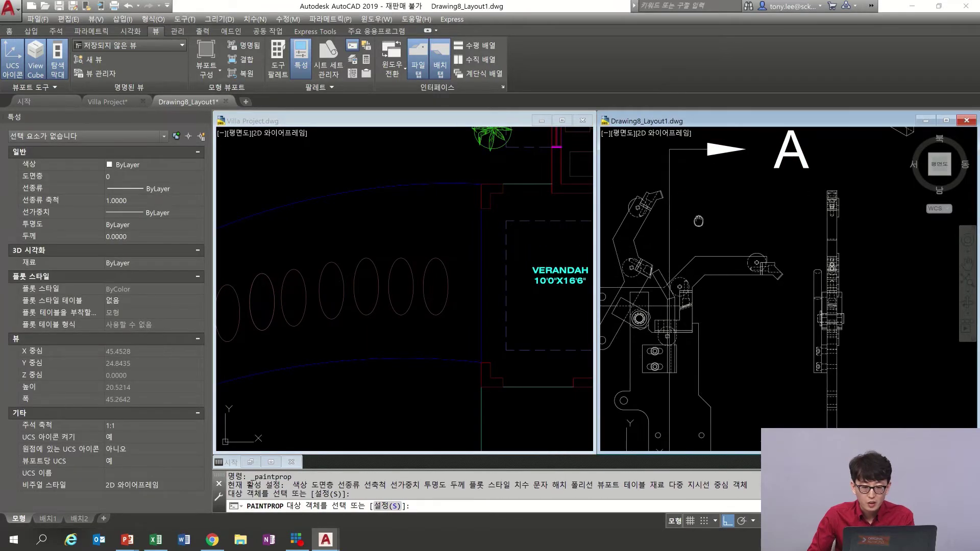
scroll(644, 199, "up", 2)
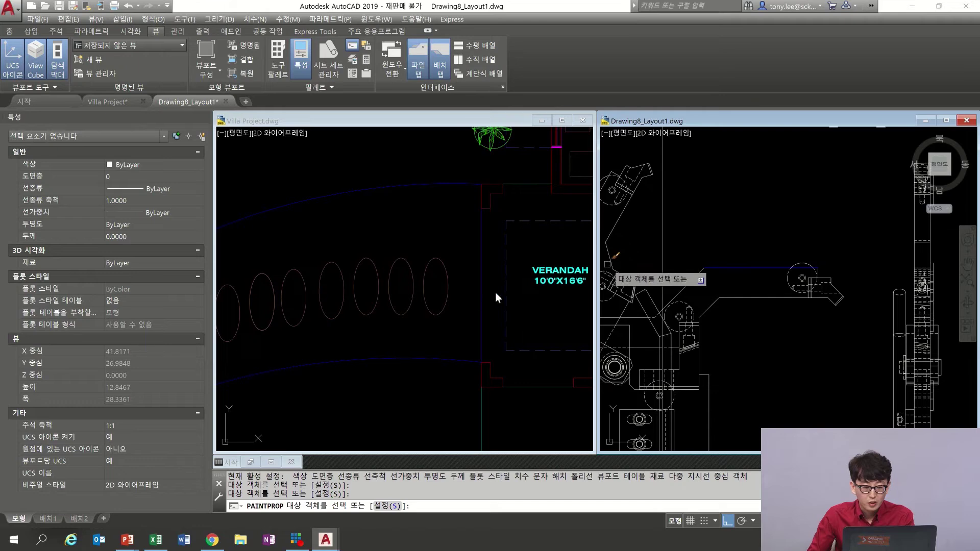
key("Return")
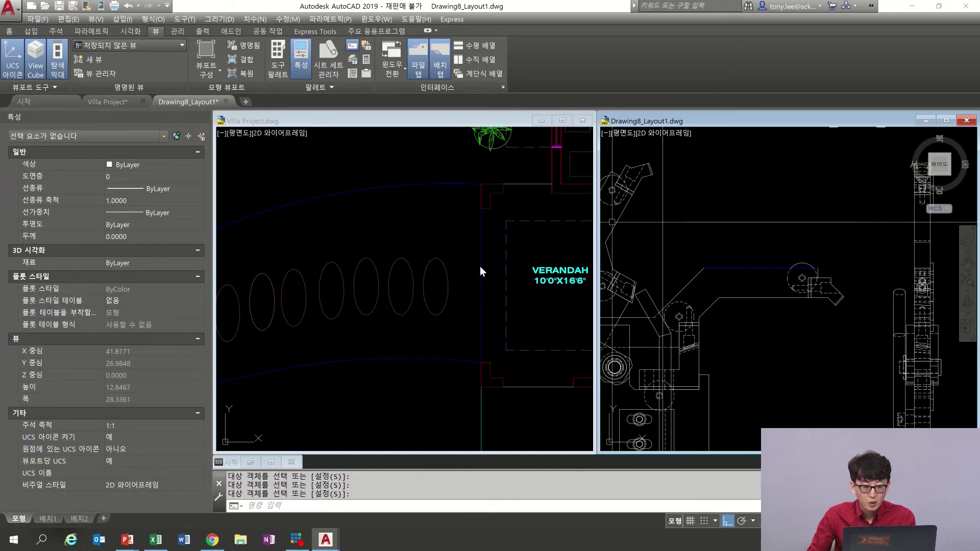
left_click(493, 294)
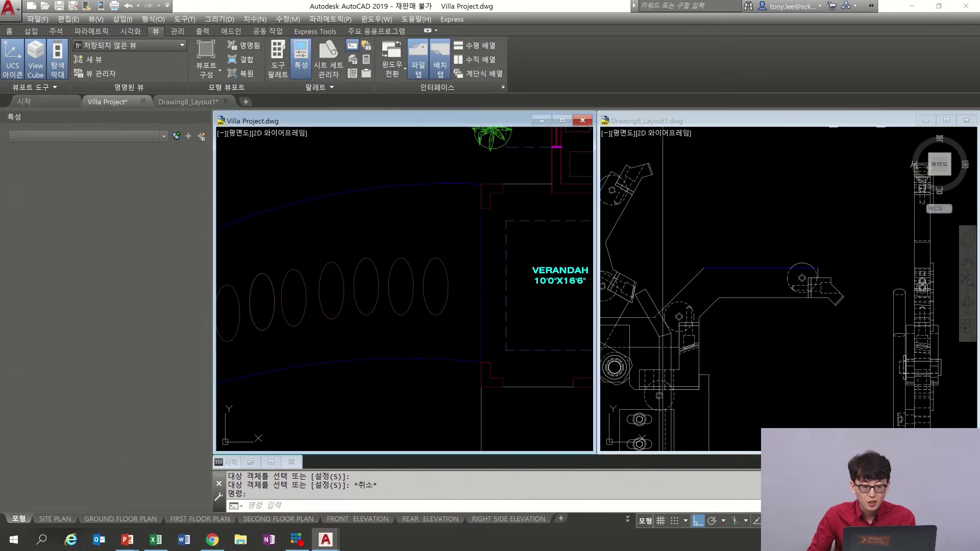
left_click(786, 268)
key("Escape")
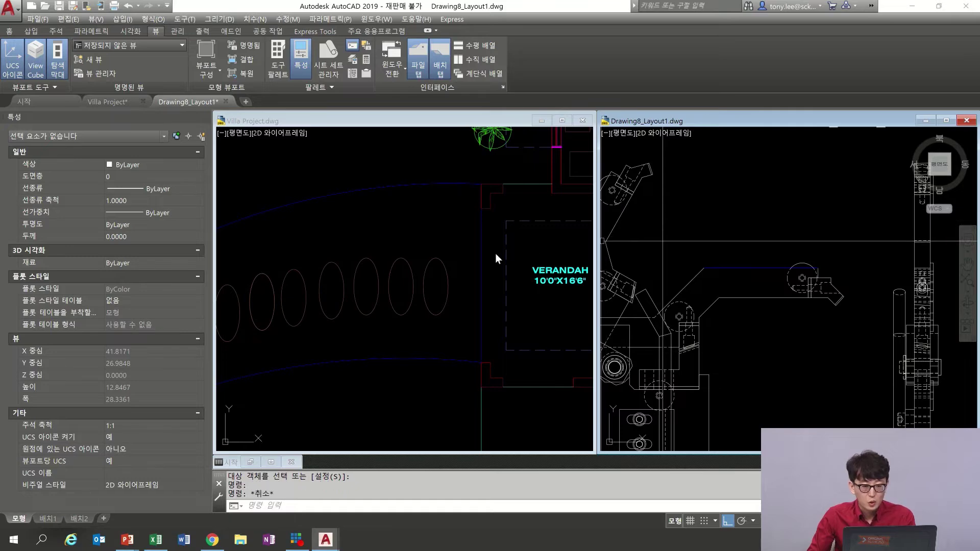
left_click(494, 259)
scroll(495, 258, "down", 2)
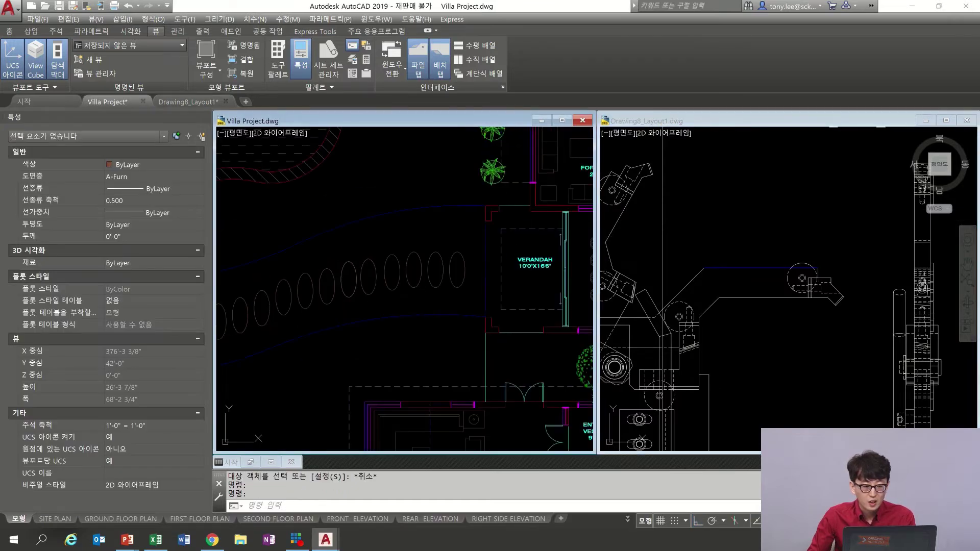
left_click(794, 219)
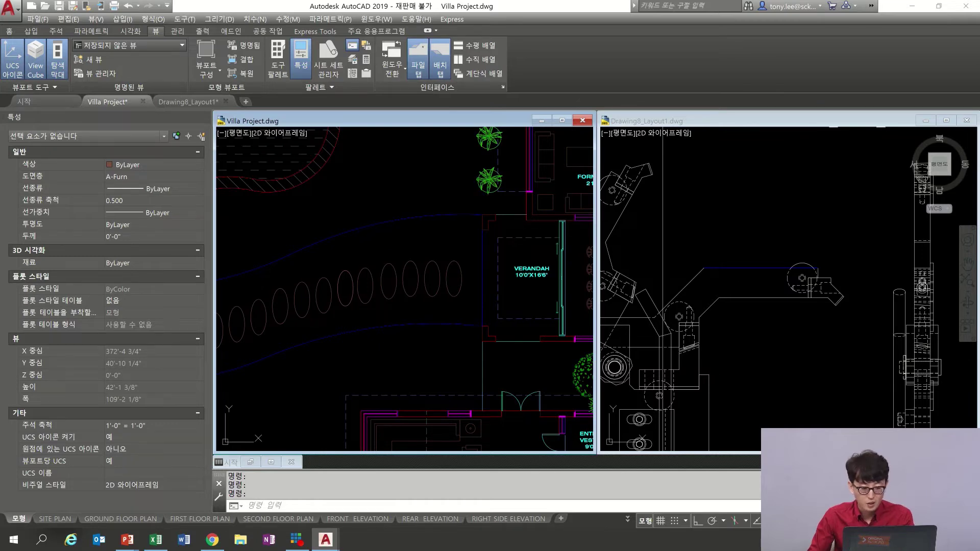
- Repeat PAINTPROP and apply the blue curve's properties to the lower edge line of the right arm in Drawing8_Layout1
key("Return")
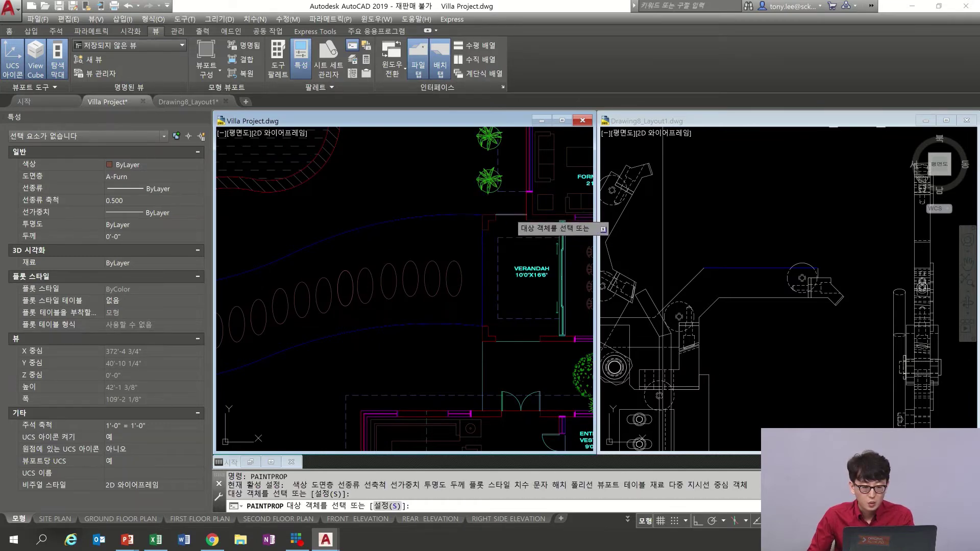
left_click(733, 120)
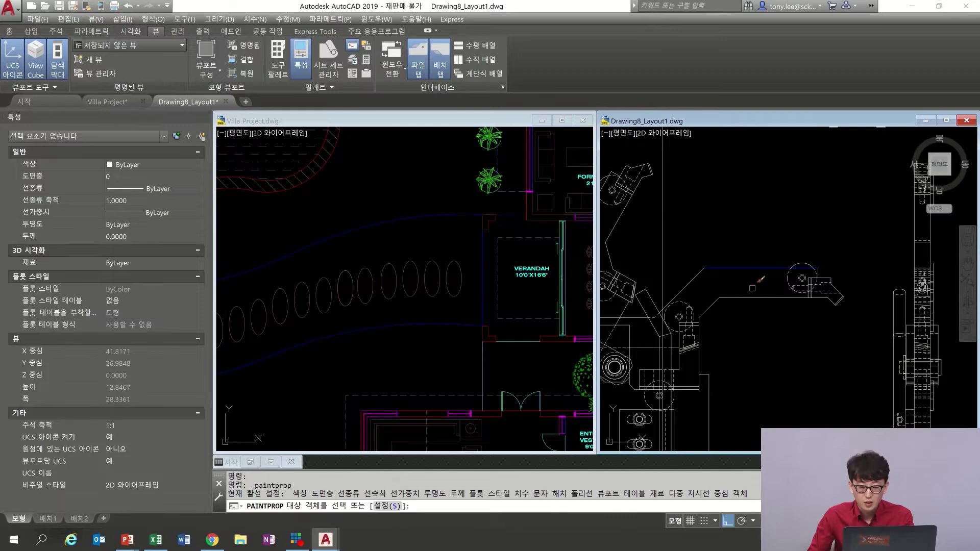
key("Escape")
key("Escape")
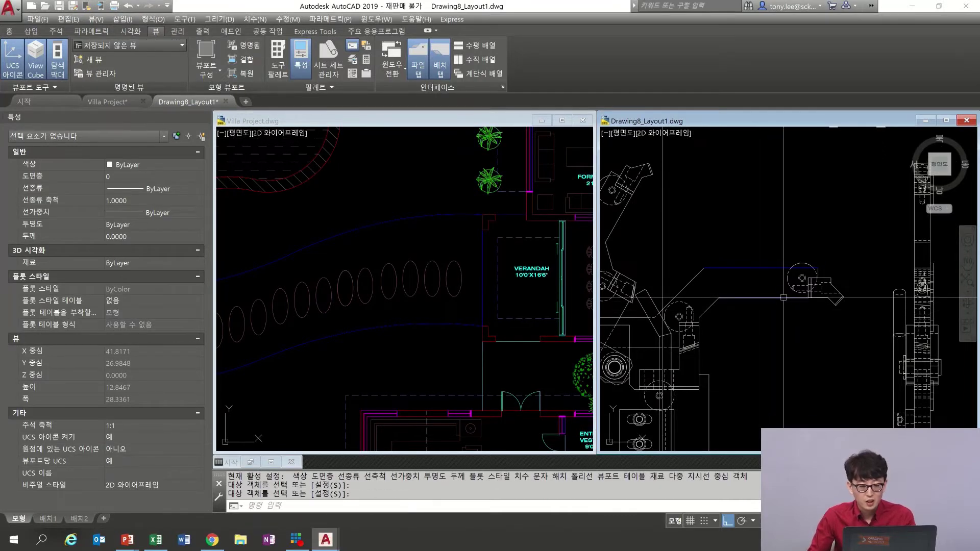
scroll(691, 307, "down", 2)
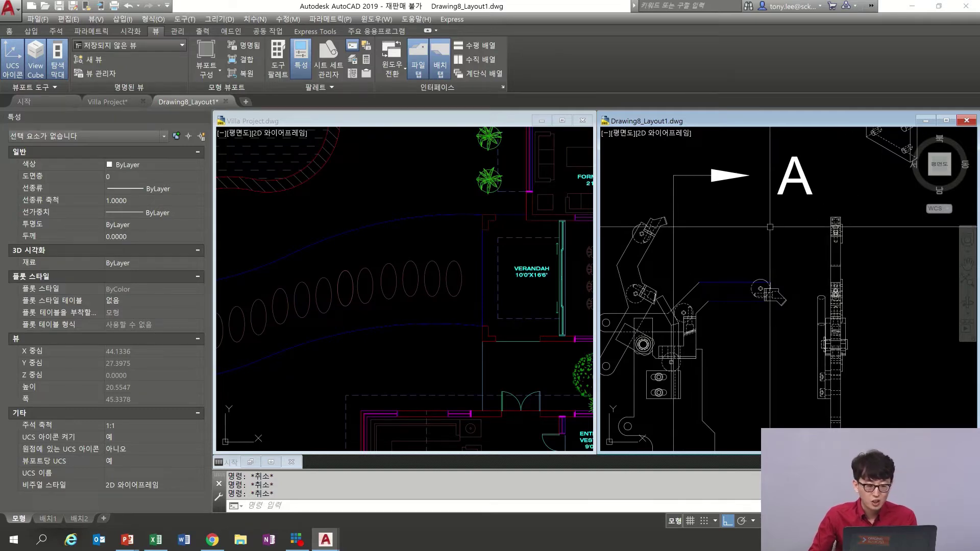
left_click(400, 122)
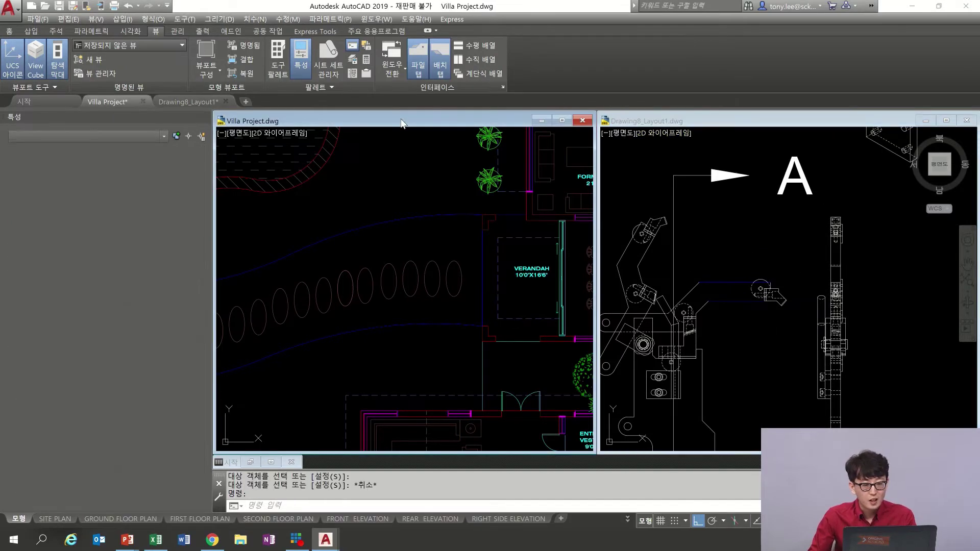
key("Escape")
key("Escape")
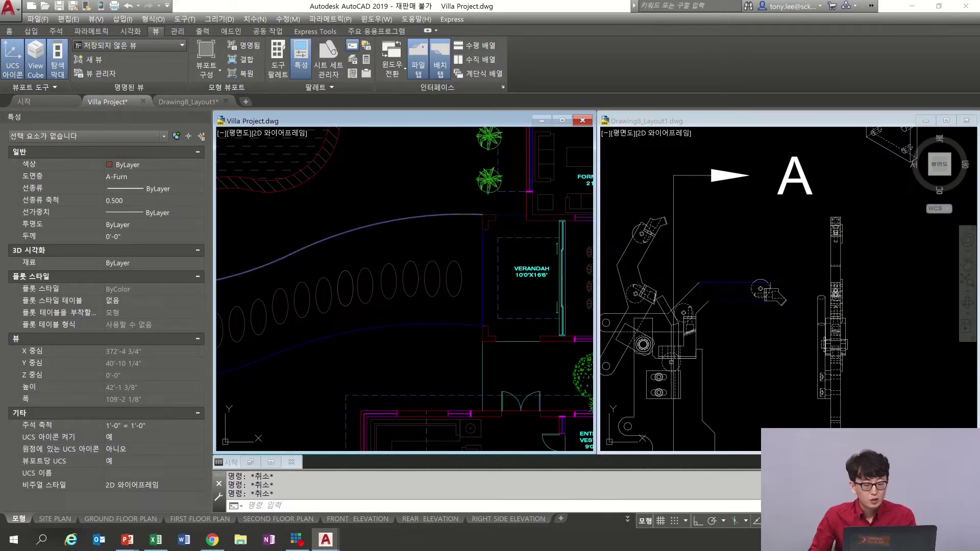
left_click(357, 215)
left_click(335, 288)
key("Escape")
scroll(459, 235, "down", 4)
mouse_move(459, 234)
middle_mouse_down()
mouse_move(458, 285)
mouse_move(398, 281)
middle_mouse_up()
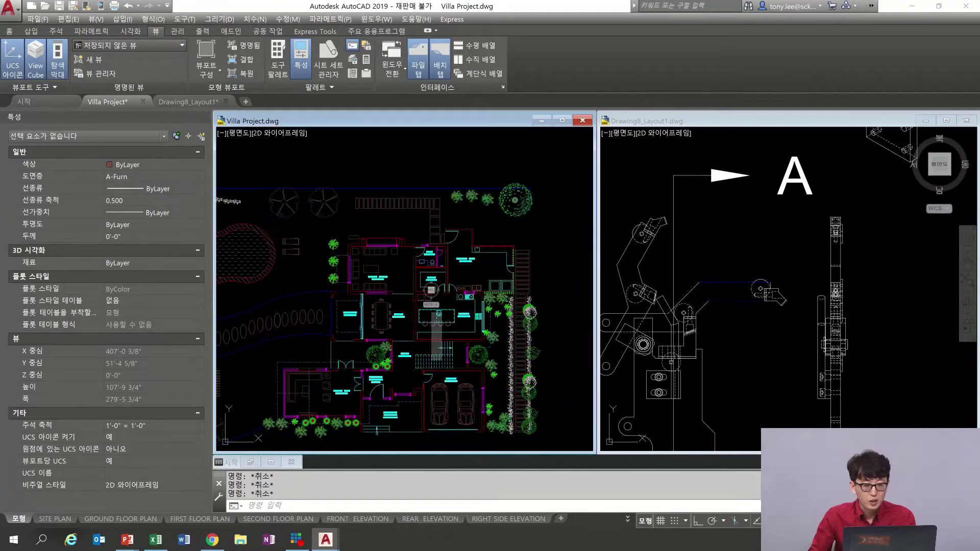
- Select the villa plan's upper-right rooms with a crossing window, switch to Drawing8_Layout1 and back, and clear the selection
left_click(512, 240)
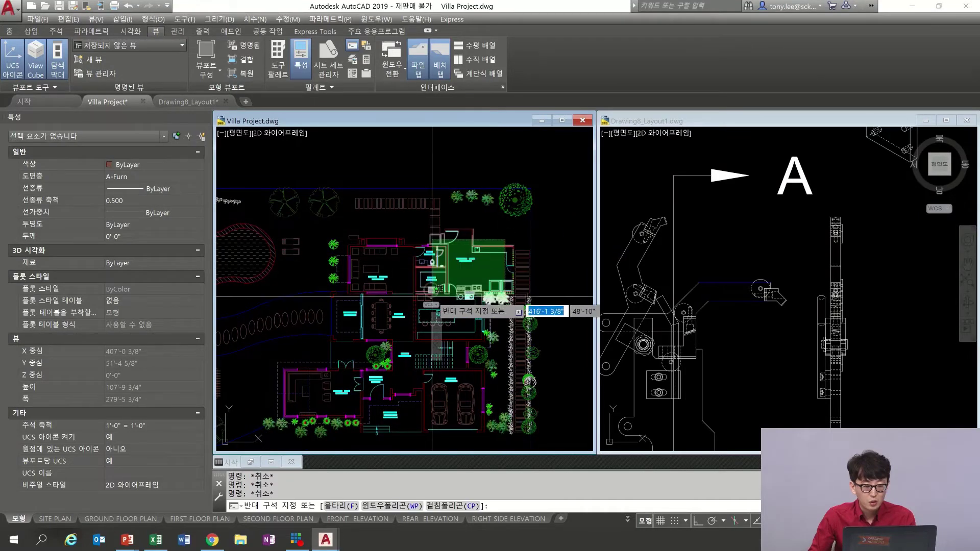
left_click(429, 295)
left_click(813, 249)
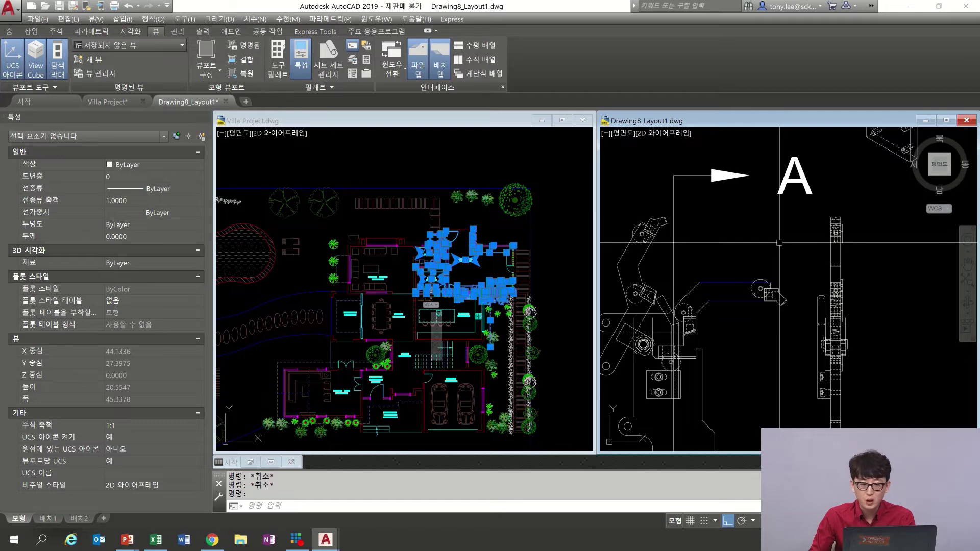
key("Escape")
scroll(768, 300, "up", 2)
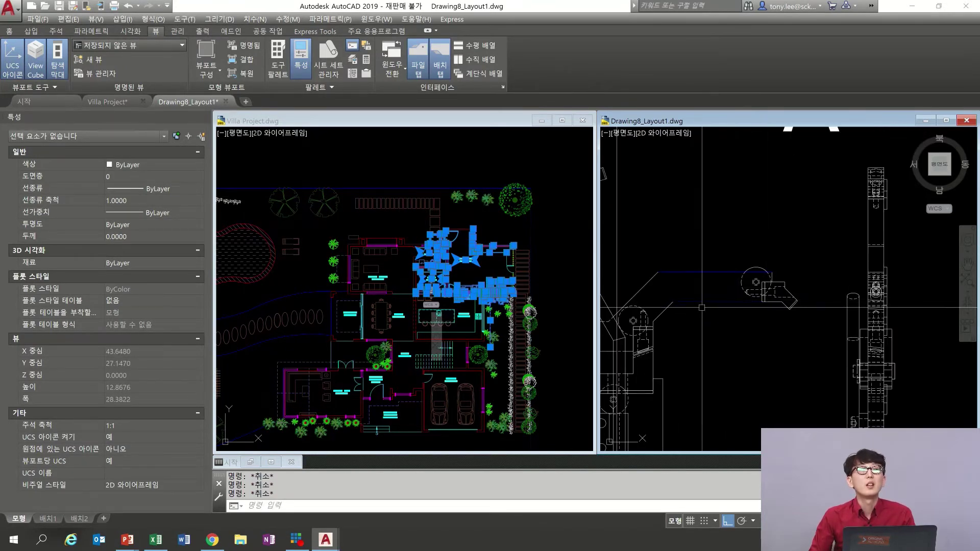
left_click(570, 227)
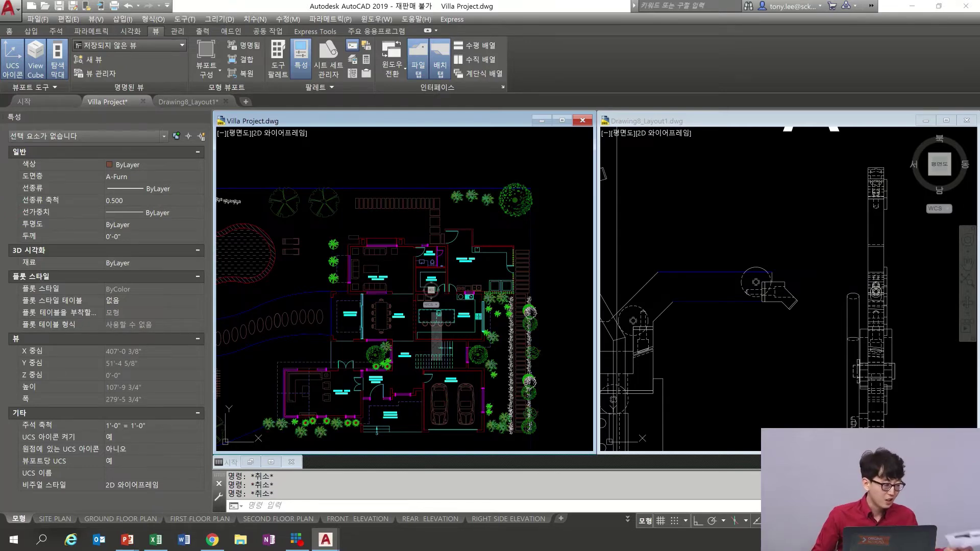
- Close Villa Project and Drawing8_Layout1 without saving, and create a new drawing from the acadiso.dwt template
left_click(586, 123)
key("n")
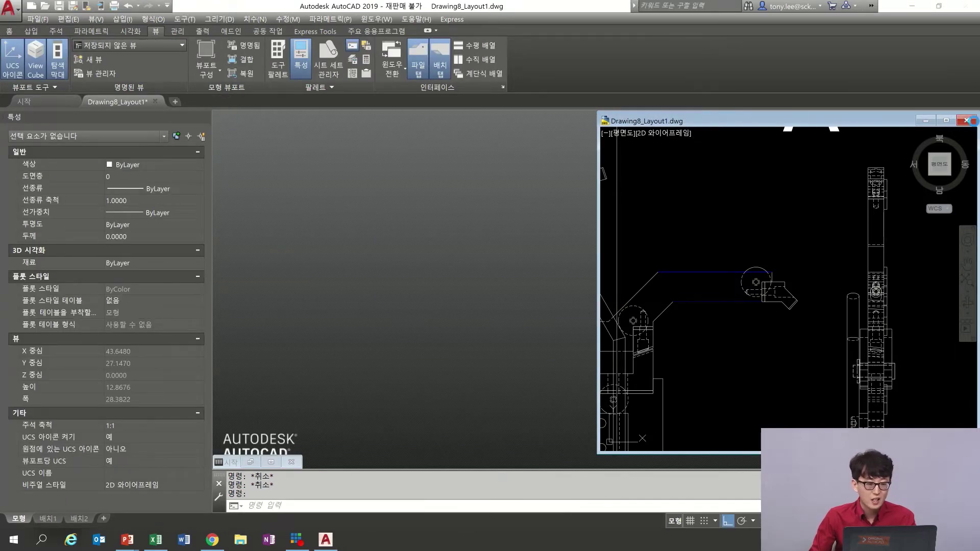
left_click(966, 121)
key("n")
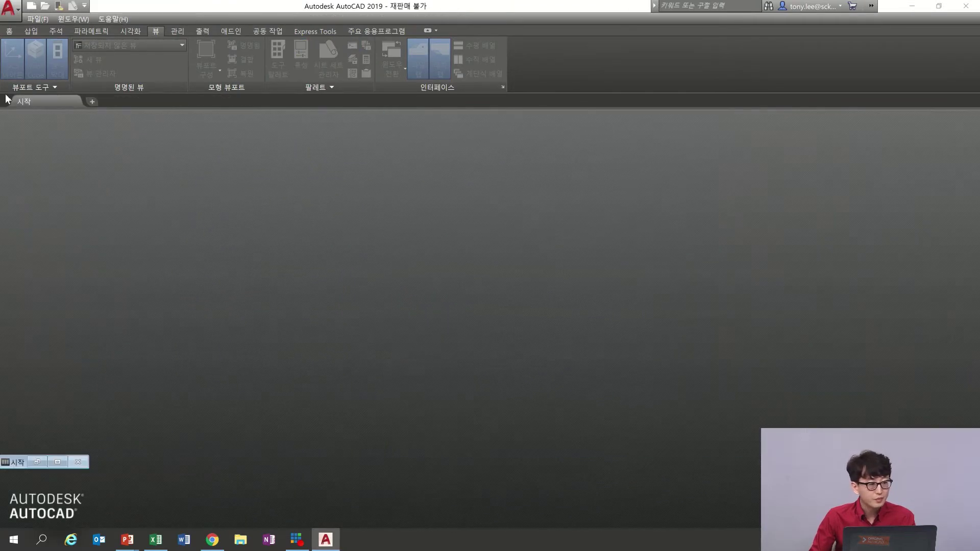
left_click(32, 6)
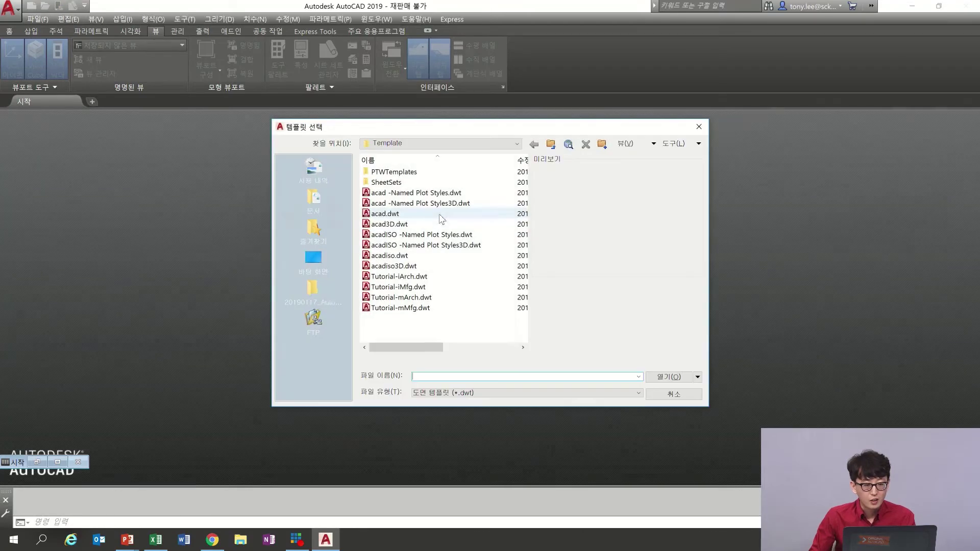
double_click(409, 255)
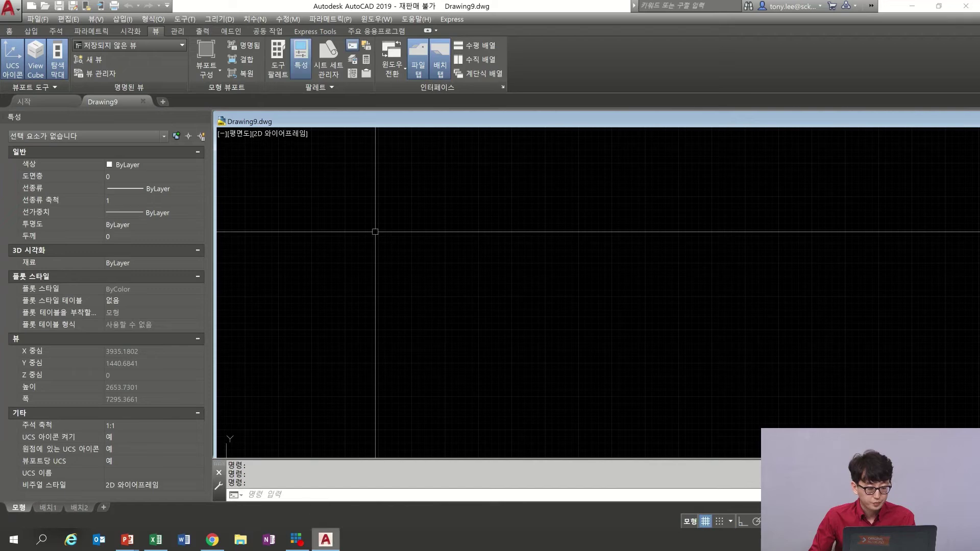
- Advance the PowerPoint slide show from the Paintprop slide to the Ucsfollow slide, and return to AutoCAD with the Drawing9 window maximised
left_click(127, 539)
left_click(196, 499)
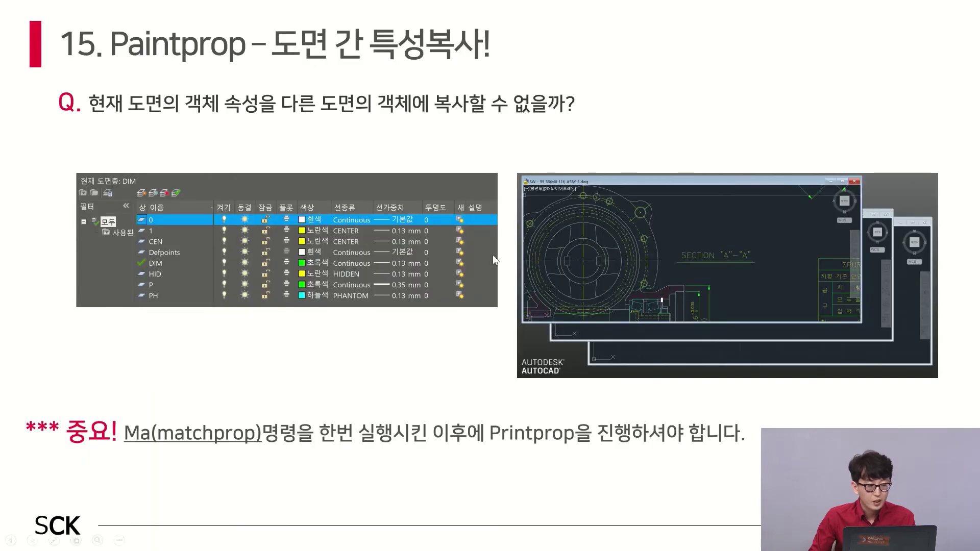
left_click(493, 255)
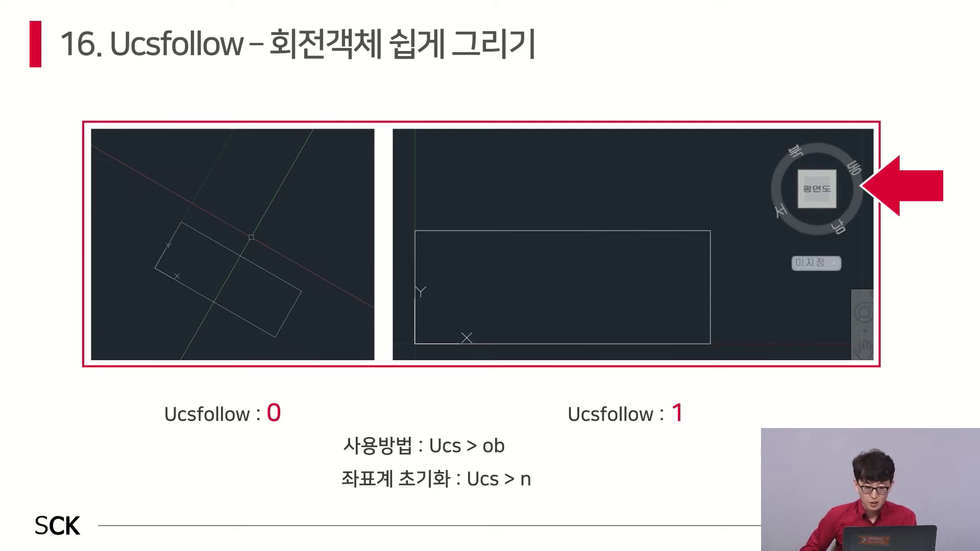
key("alt+Tab")
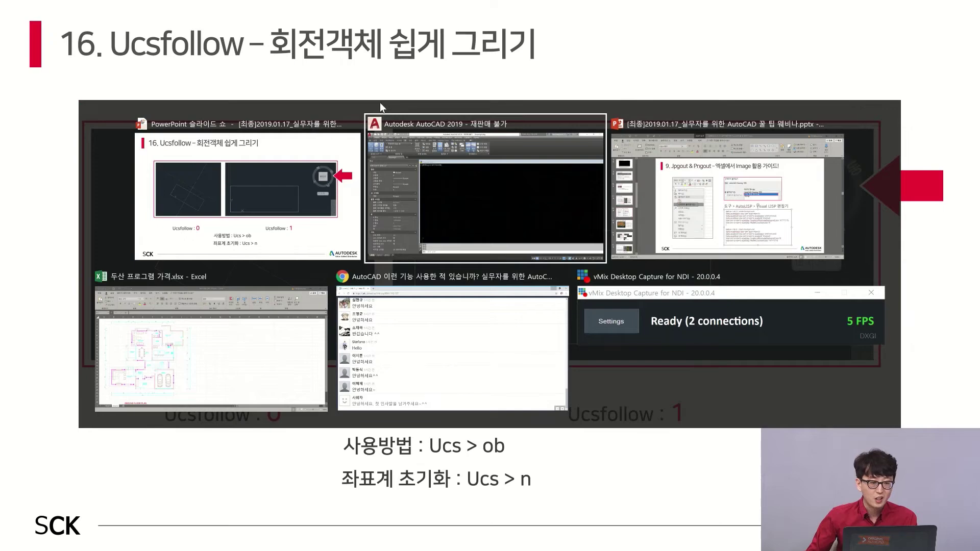
double_click(471, 122)
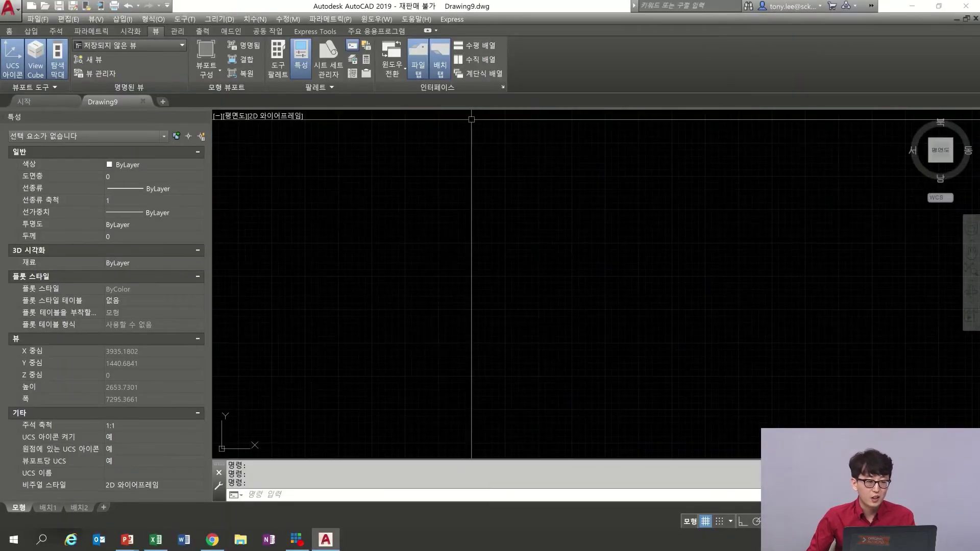
- Draw a horizontal rectangle about 1609 by 350 units and rotate it freehand clockwise about a point inside it
key("Return")
left_click(396, 240)
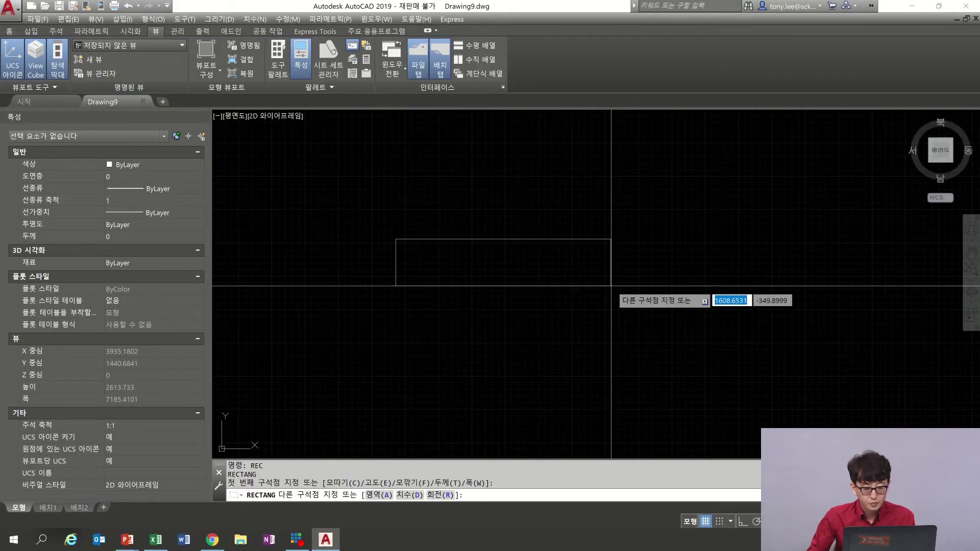
type("RO")
key("Return")
left_click(604, 240)
left_click(553, 212)
key("Return")
left_click(536, 261)
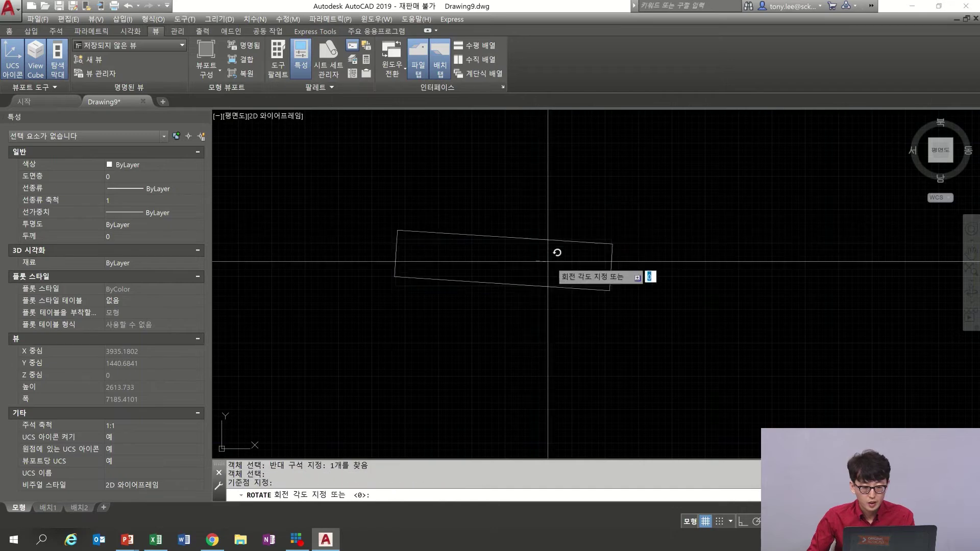
left_click(735, 337)
middle_click_drag(577, 218, 568, 257)
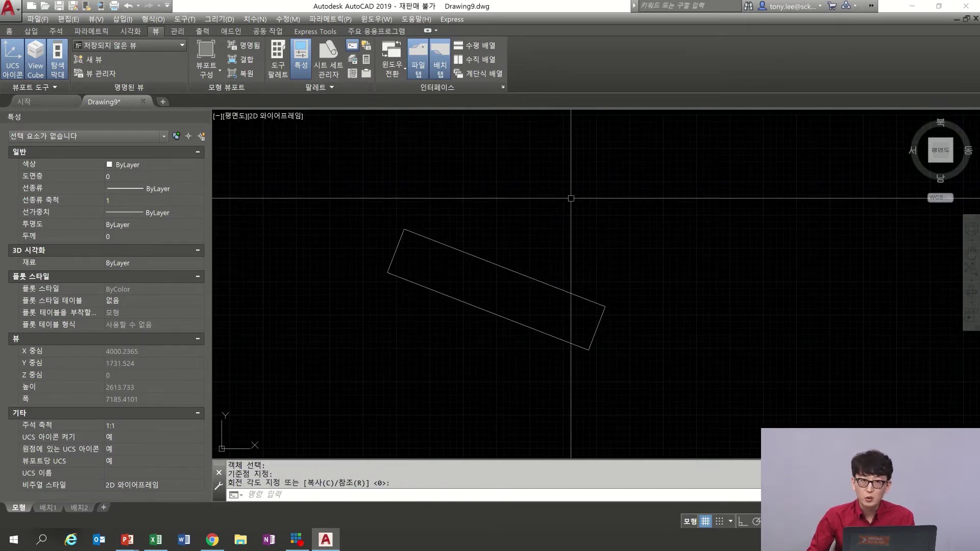
middle_click_drag(555, 202, 467, 237)
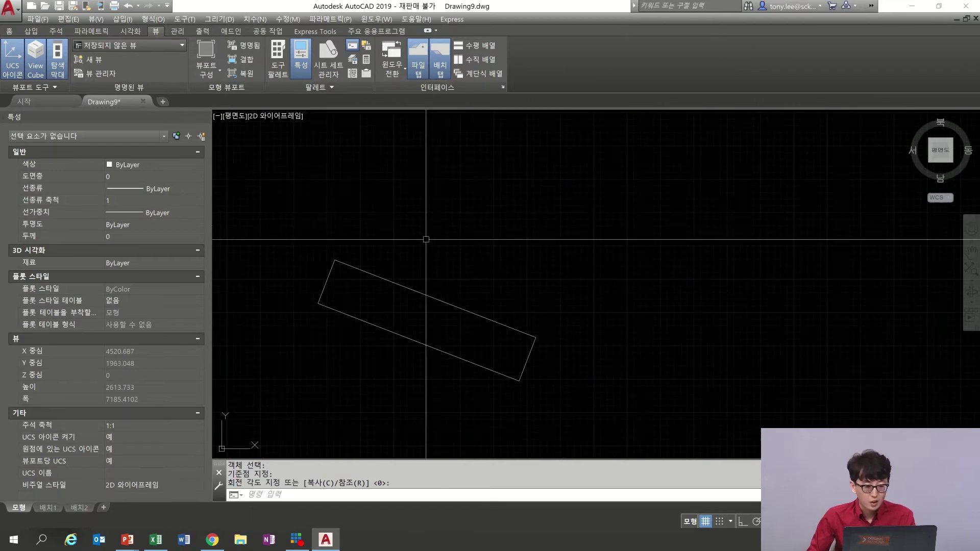
- Turn on Ortho mode while trying a line from the rotated rectangle's upper-left corner, and cancel the line
type("l")
key("Return")
left_click(334, 260)
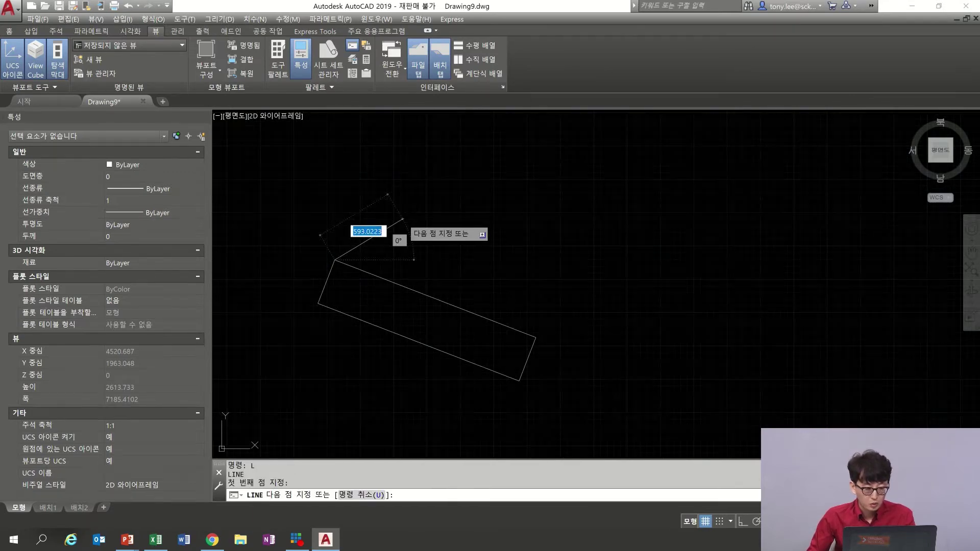
key("F8")
key("F8")
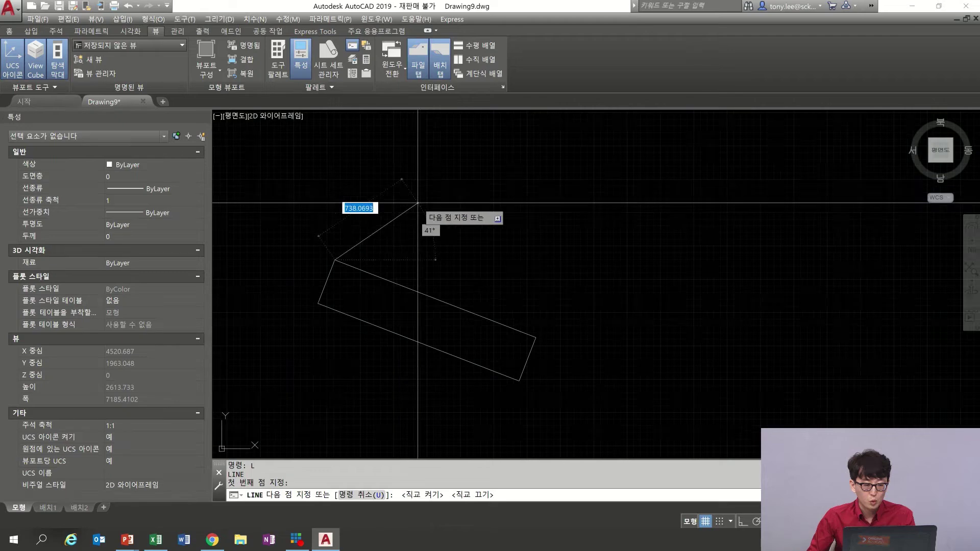
key("F8")
key("Escape")
key("Escape")
key("Escape")
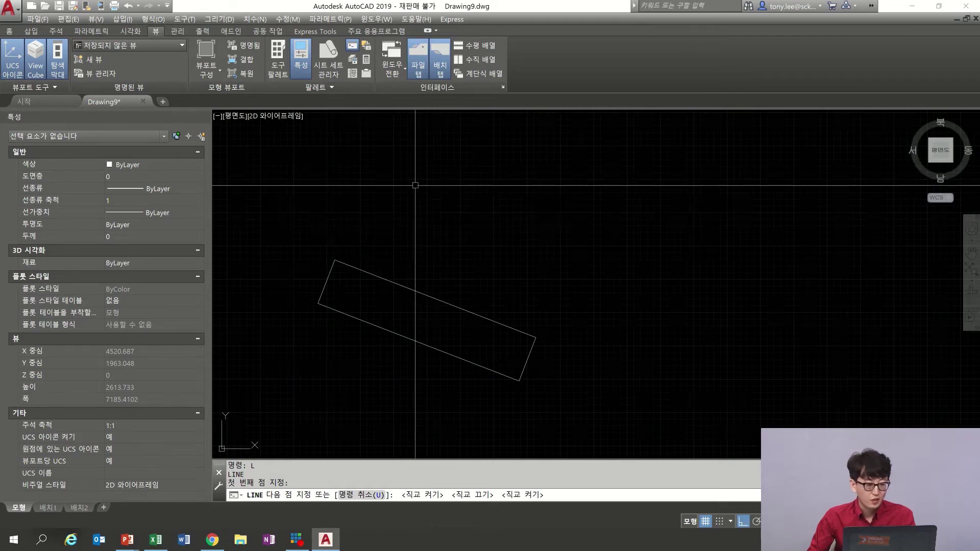
- Align the UCS to the rotated rectangle using the UCS Object option
type("UCS")
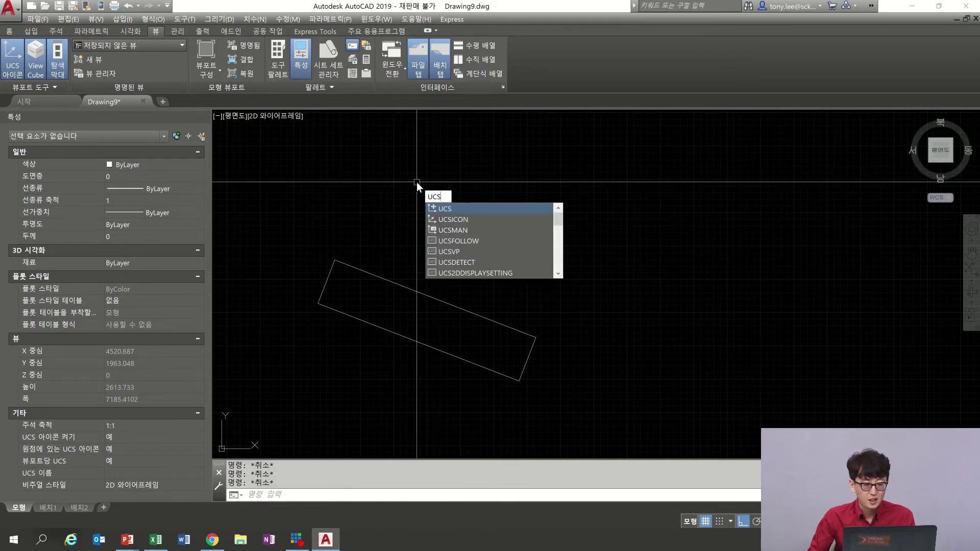
key("Return")
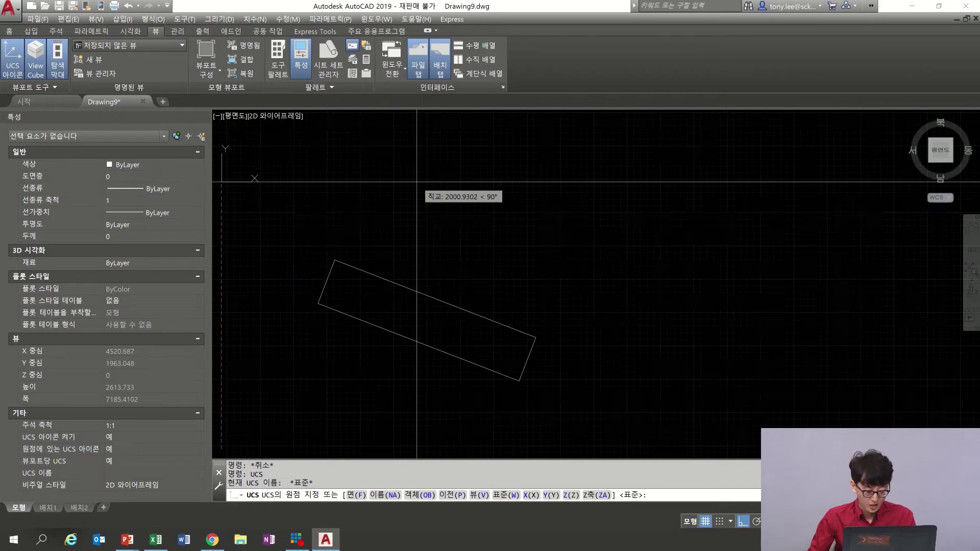
type("OB")
key("Return")
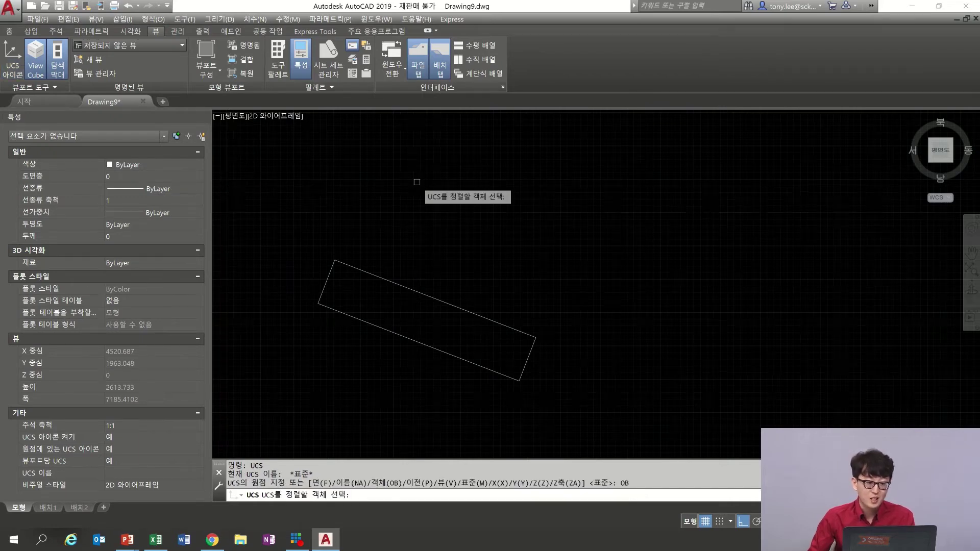
left_click(335, 310)
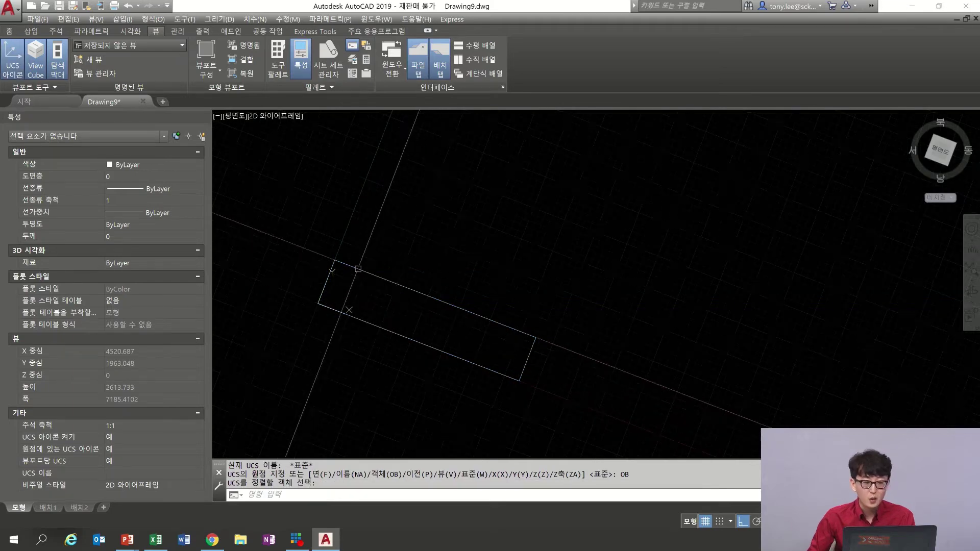
- Draw a stepped outline of connected lines from the rectangle's upper-left corner, following the rotated UCS axes
middle_click_drag(412, 223, 470, 241)
left_click(394, 277)
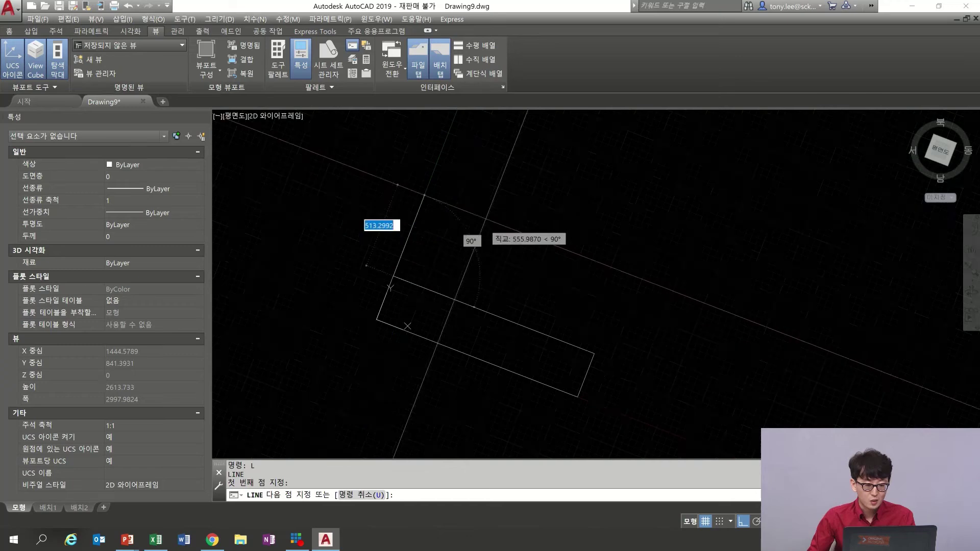
left_click(430, 181)
left_click(537, 222)
left_click(522, 262)
left_click(564, 279)
left_click(559, 296)
left_click(471, 261)
key("Escape")
key("Escape")
key("Escape")
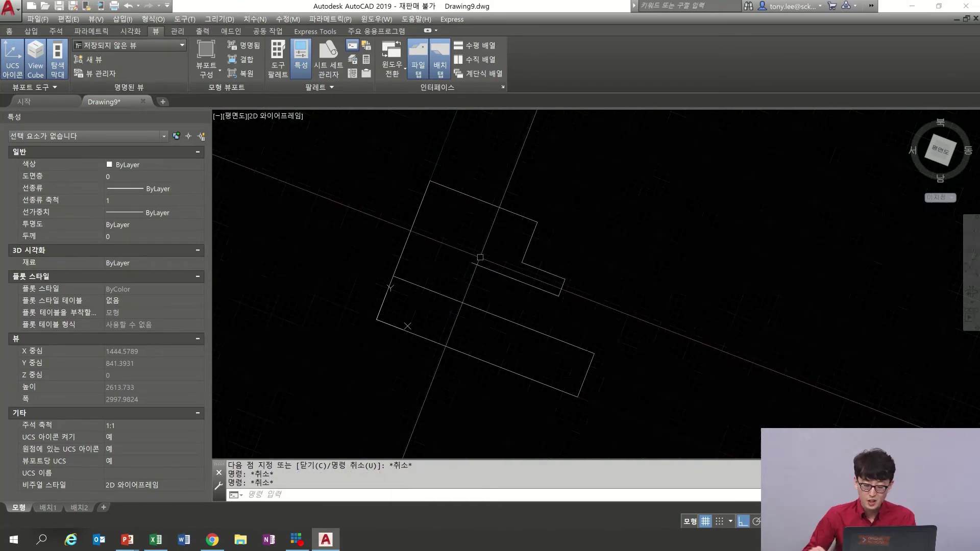
- Undo the stepped line outline and the UCS alignment to the rectangle
type("u")
key("Return")
middle_click_drag(539, 274, 479, 257)
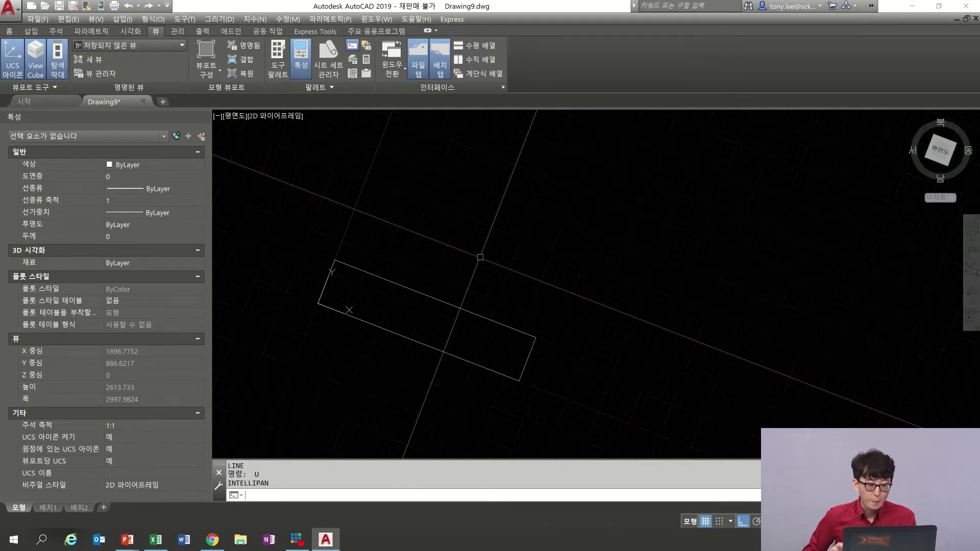
type("u")
key("Return")
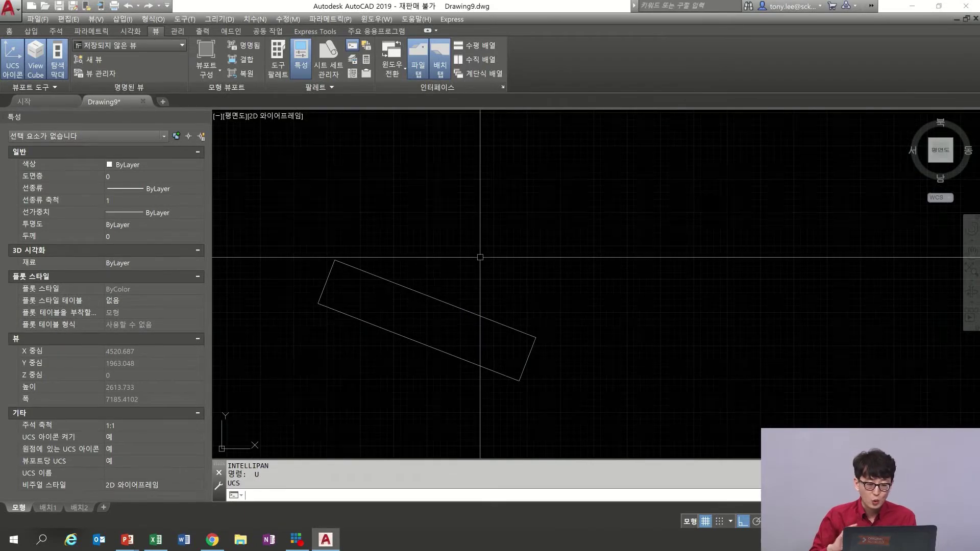
- Set the UCSFOLLOW system variable to 1
type("u")
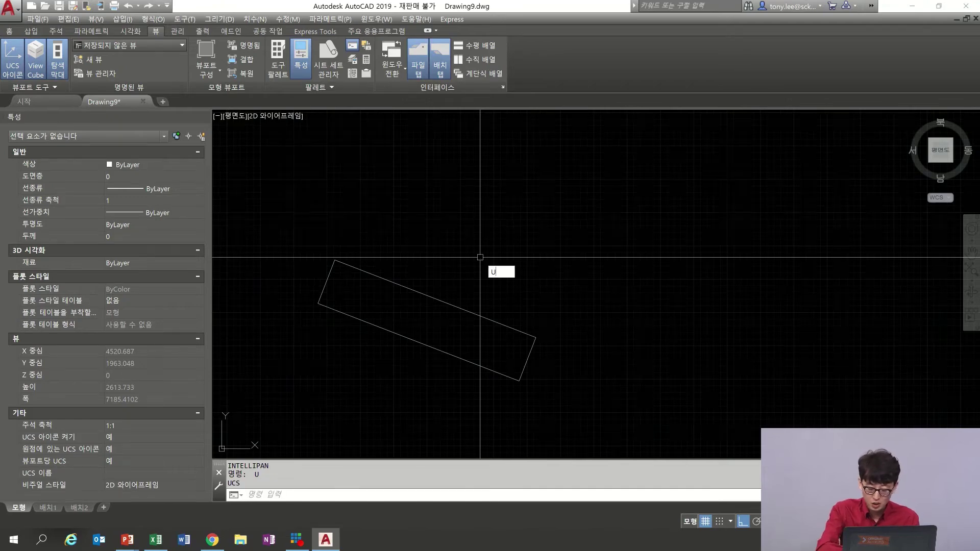
type("csfol")
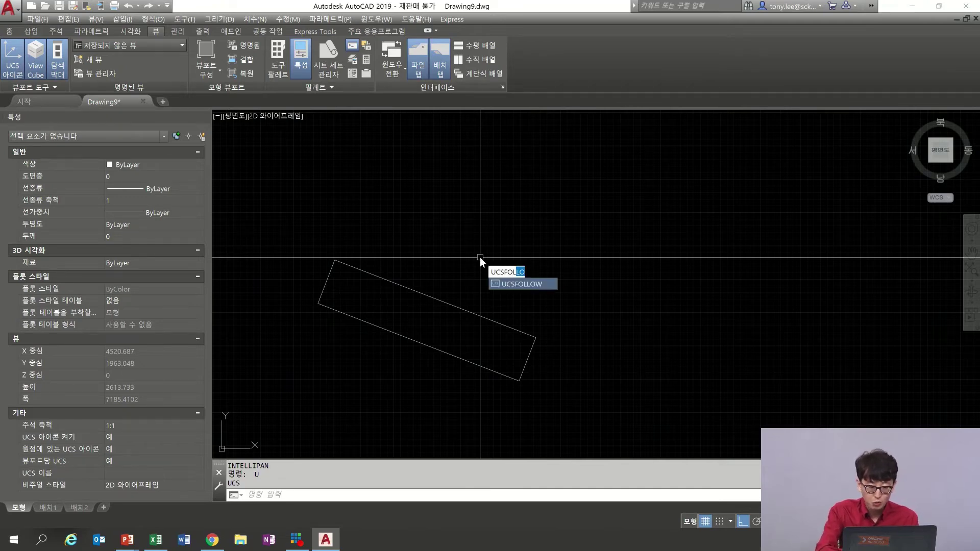
type("low")
key("Return")
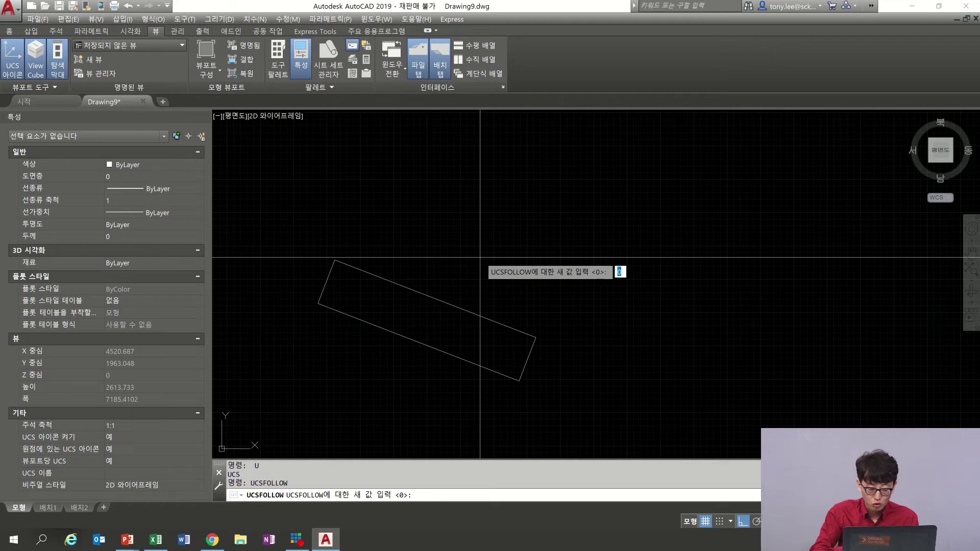
key("Return")
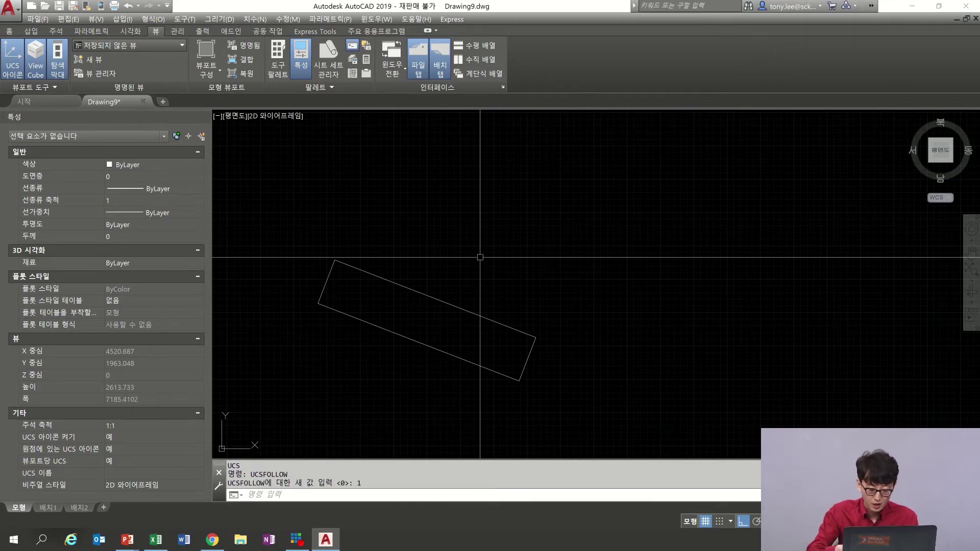
- With UCSFOLLOW on, align the UCS to the rotated rectangle using the Object option so the plan view follows it
type("ucs")
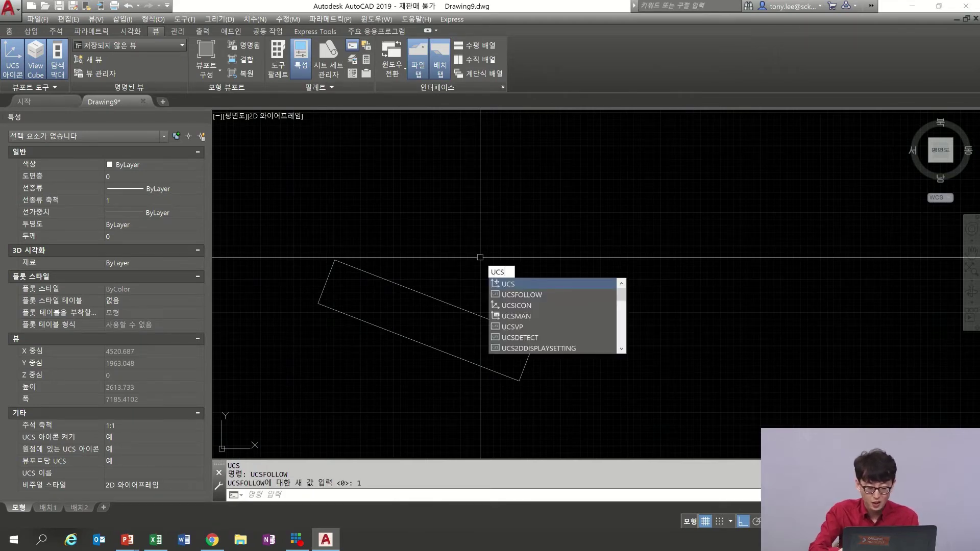
key("Return")
type("ob")
key("Return")
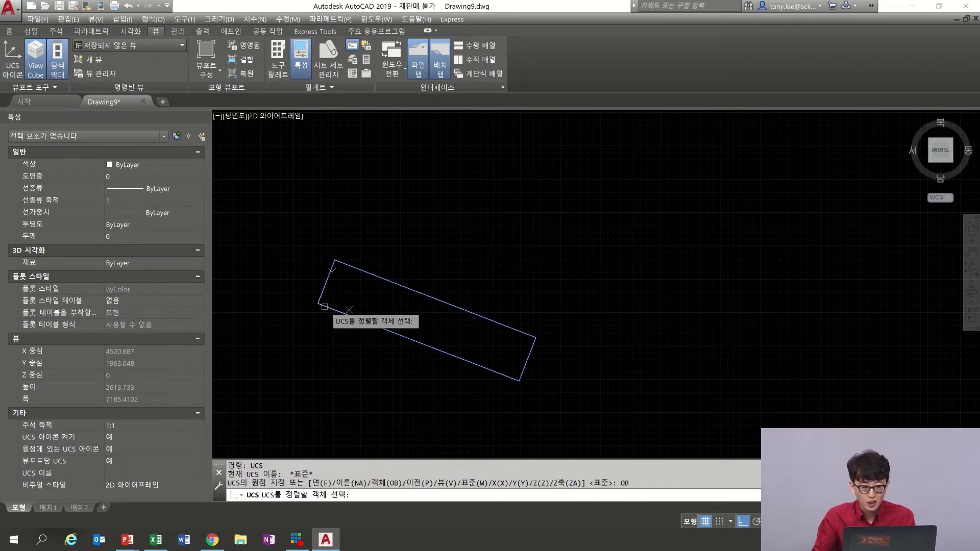
left_click(324, 306)
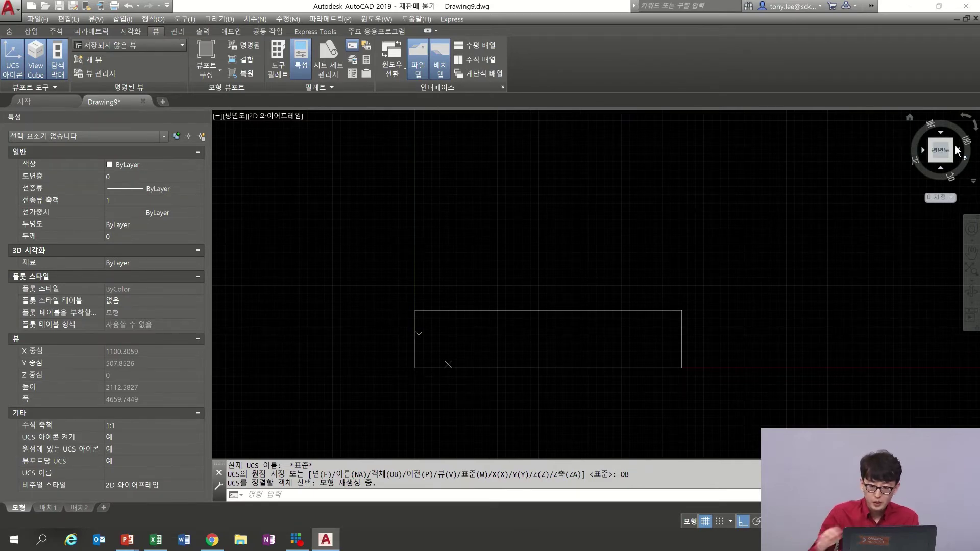
middle_click_drag(473, 357, 420, 355)
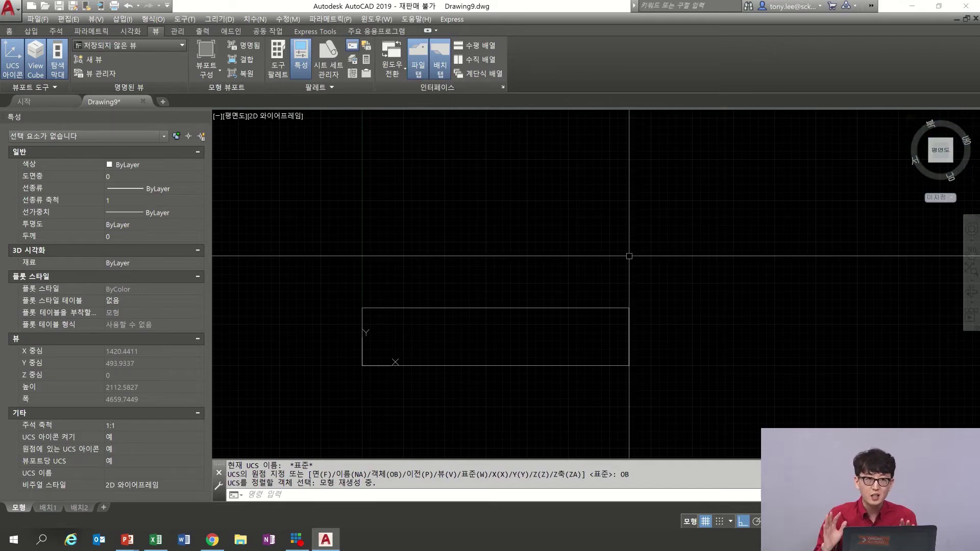
mouse_move(607, 271)
middle_mouse_down()
mouse_move(680, 228)
mouse_move(762, 225)
middle_mouse_up()
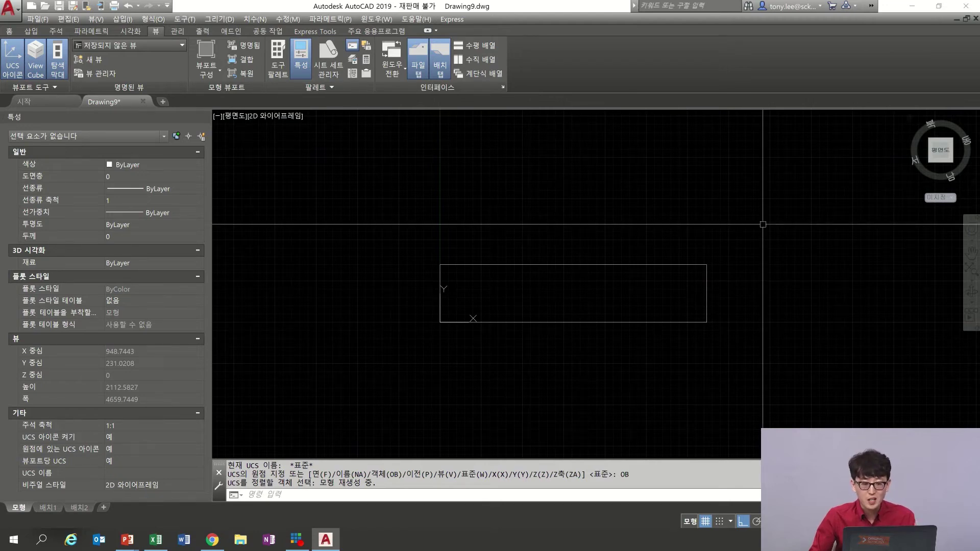
middle_click_drag(737, 238, 684, 251)
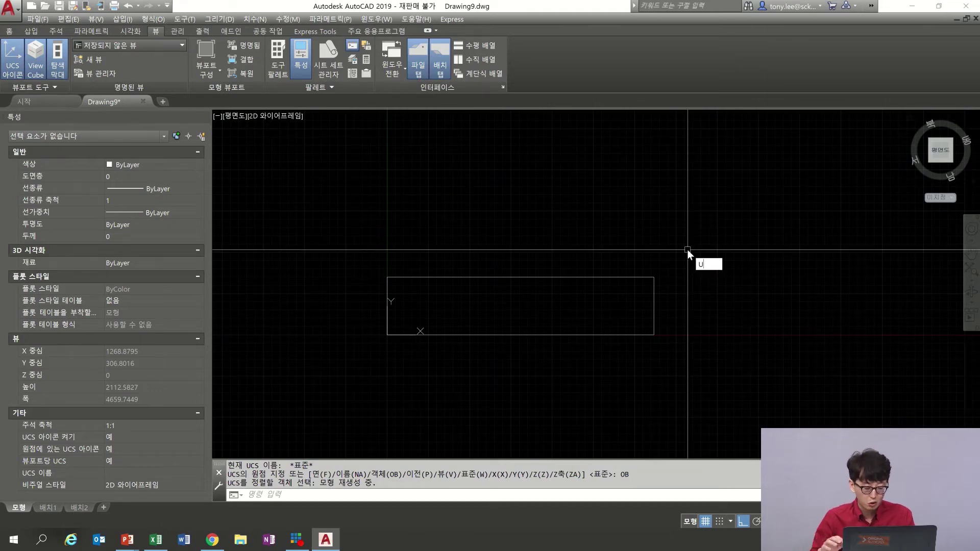
- Reset the coordinate system using the UCS option N and accept the default origin 0,0,0
type("CS")
key("Return")
type("N")
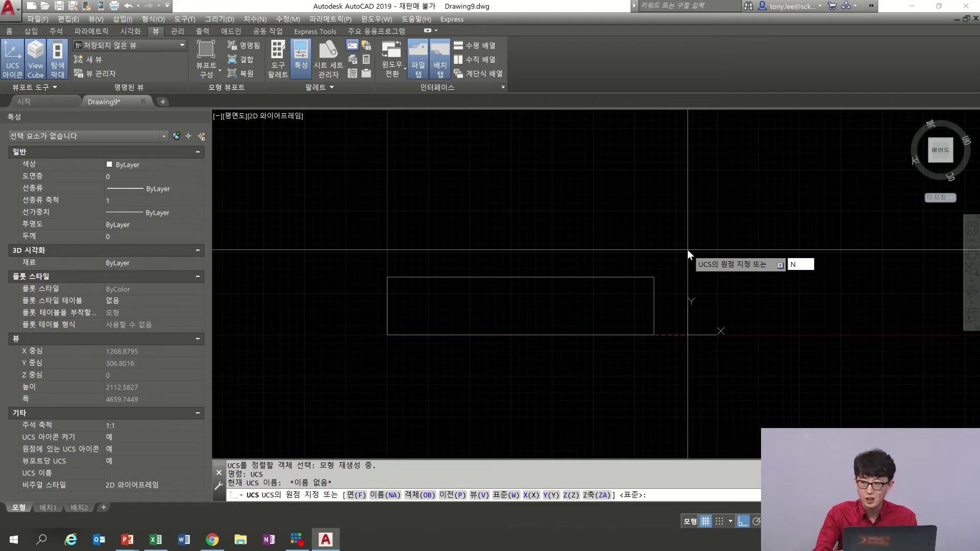
key("Return")
key("Return")
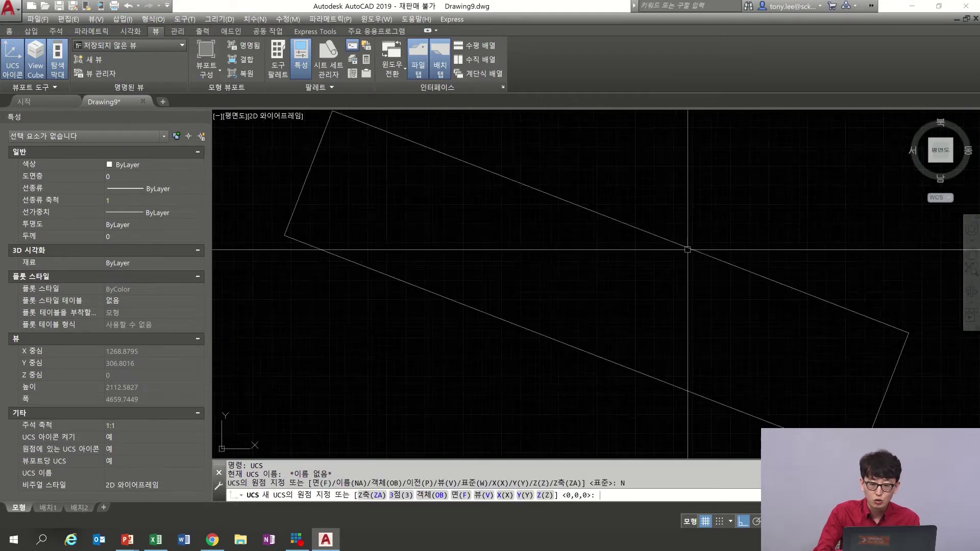
scroll(679, 208, "down", 2)
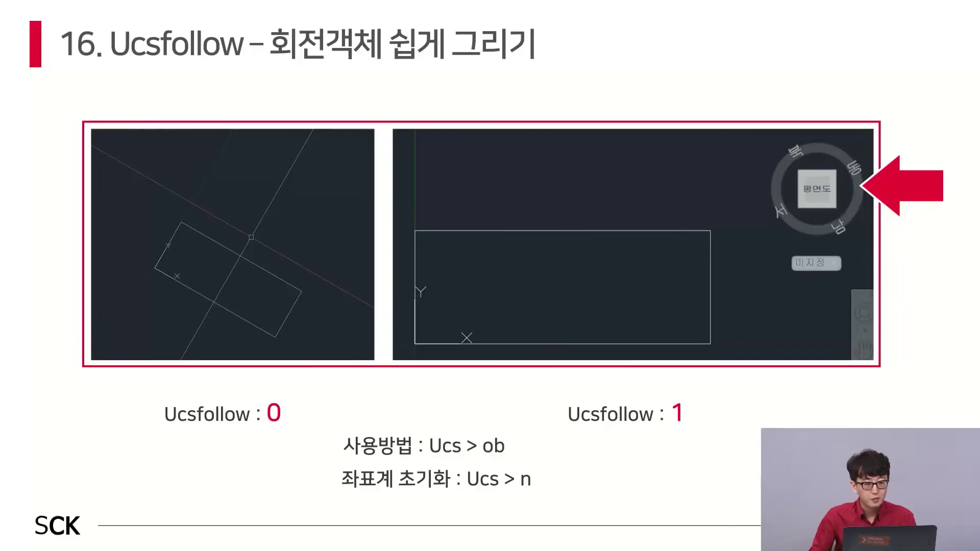
- Return from the Ucsfollow slide to AutoCAD and erase the rotated rectangle with a crossing selection
left_click(538, 227)
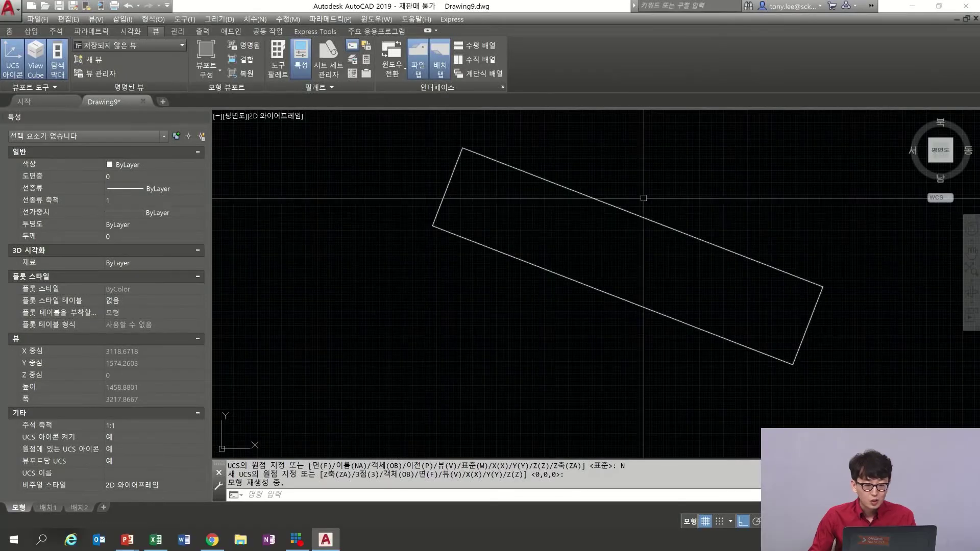
left_click(757, 144)
left_click(483, 338)
type("E")
key("Return")
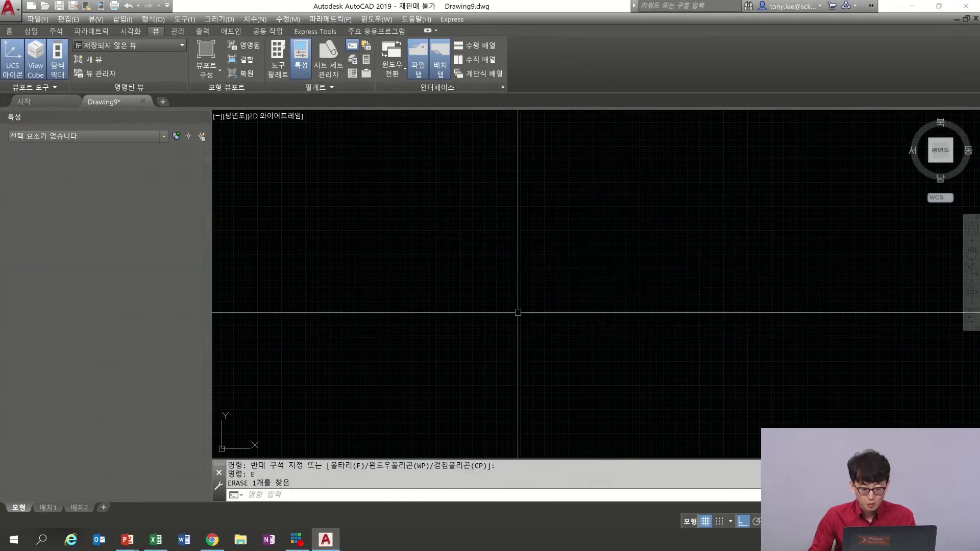
- Draw a horizontal line and a separate vertical line below and beyond its right end, leaving a gap between them
middle_click_drag(509, 285, 515, 285)
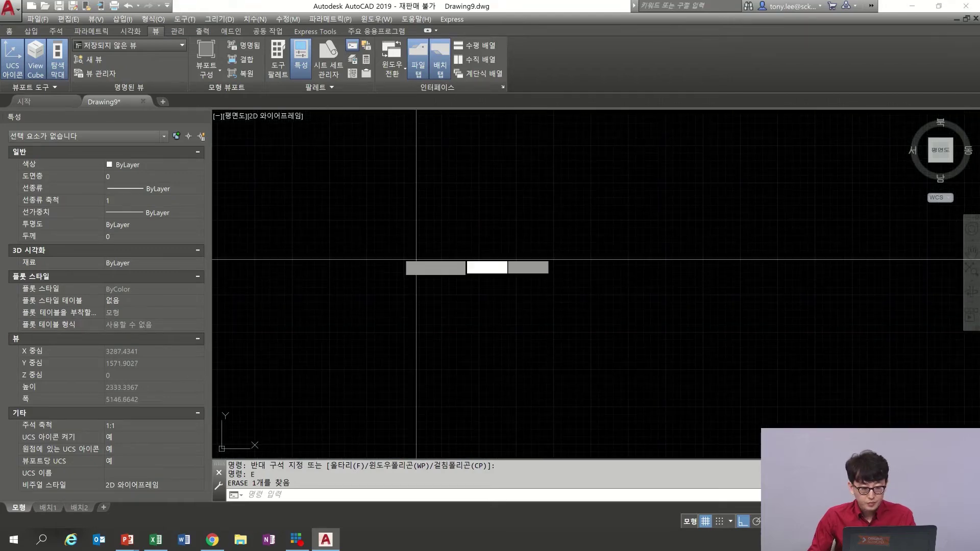
type("l")
key("Return")
left_click(389, 238)
left_click(563, 239)
key("Return")
key("Return")
left_click(622, 261)
left_click(621, 373)
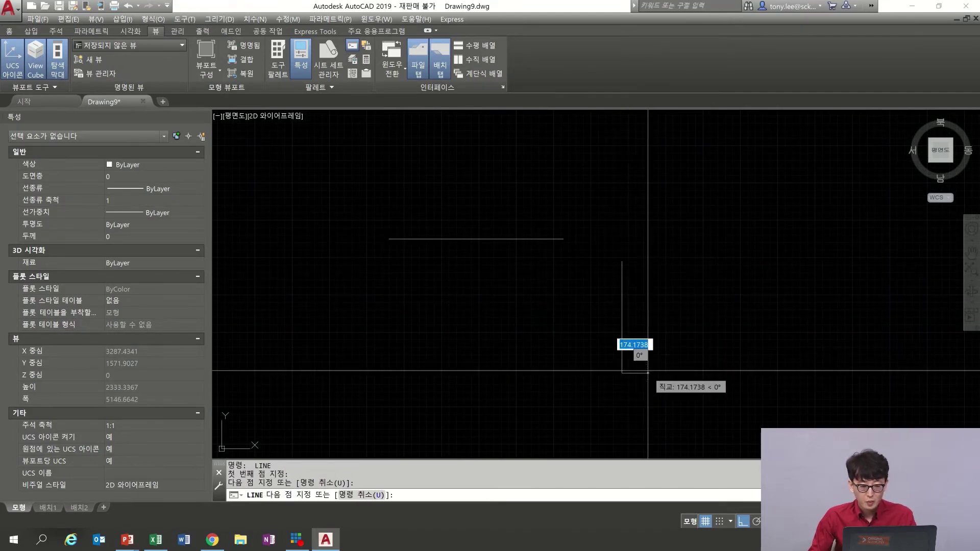
key("Escape")
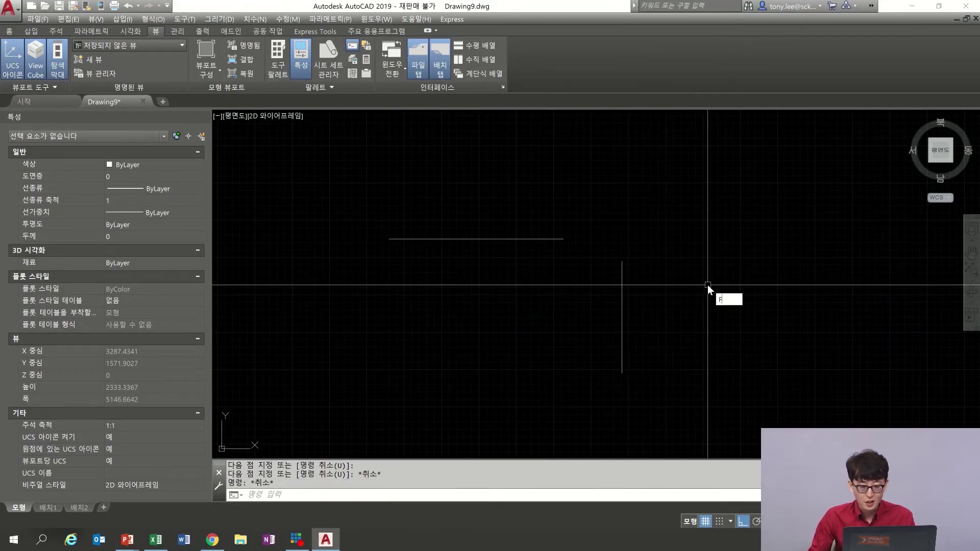
- Join the horizontal and vertical lines into a sharp corner with Fillet
key("Return")
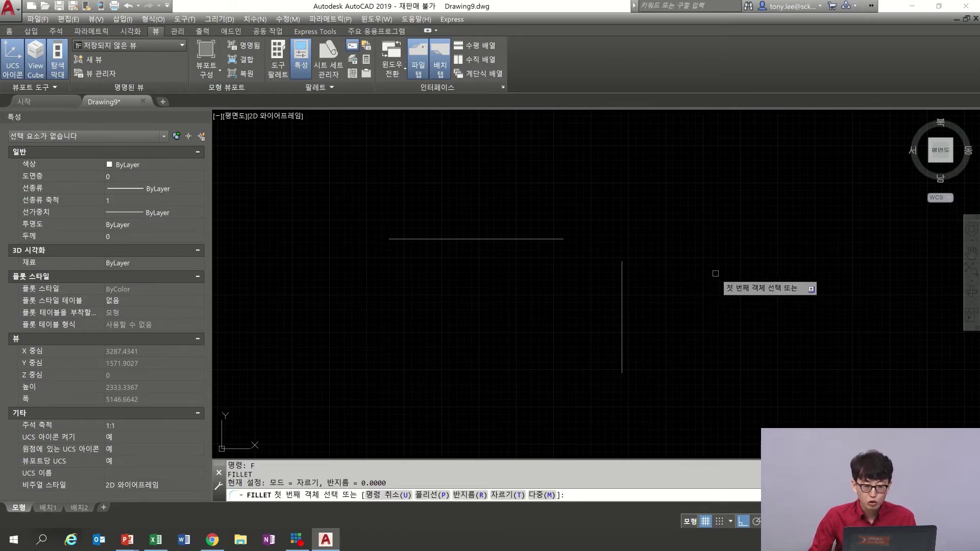
left_click(556, 239)
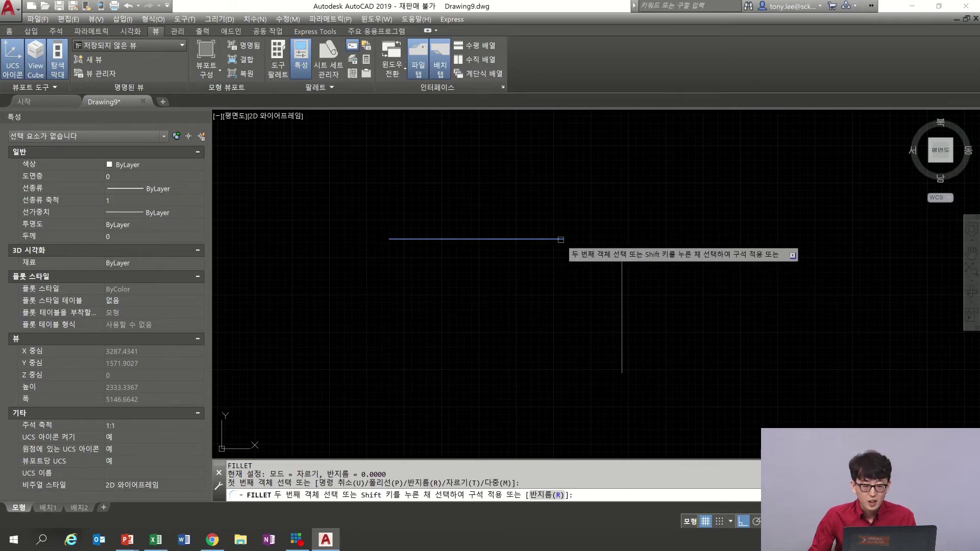
left_click(620, 286)
scroll(633, 253, "up", 2)
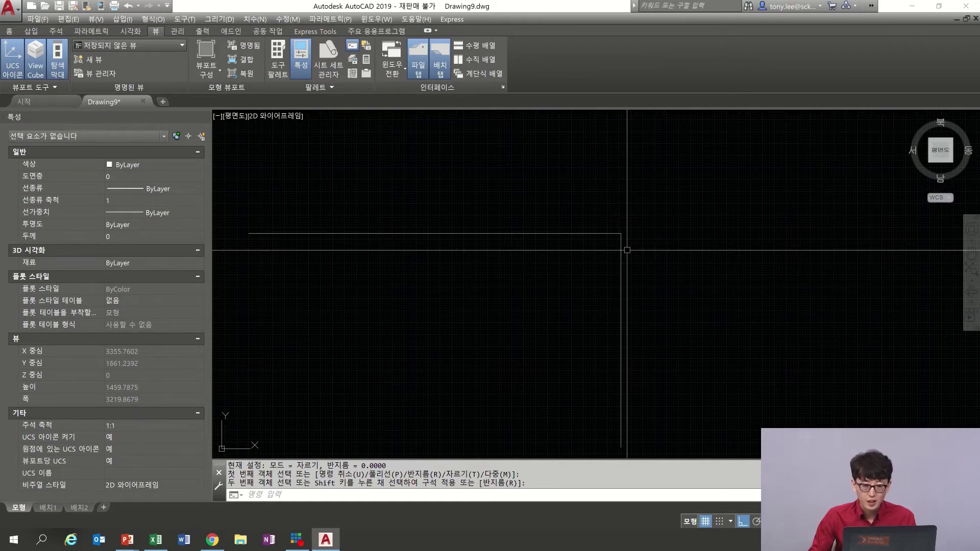
middle_click_drag(665, 274, 577, 249)
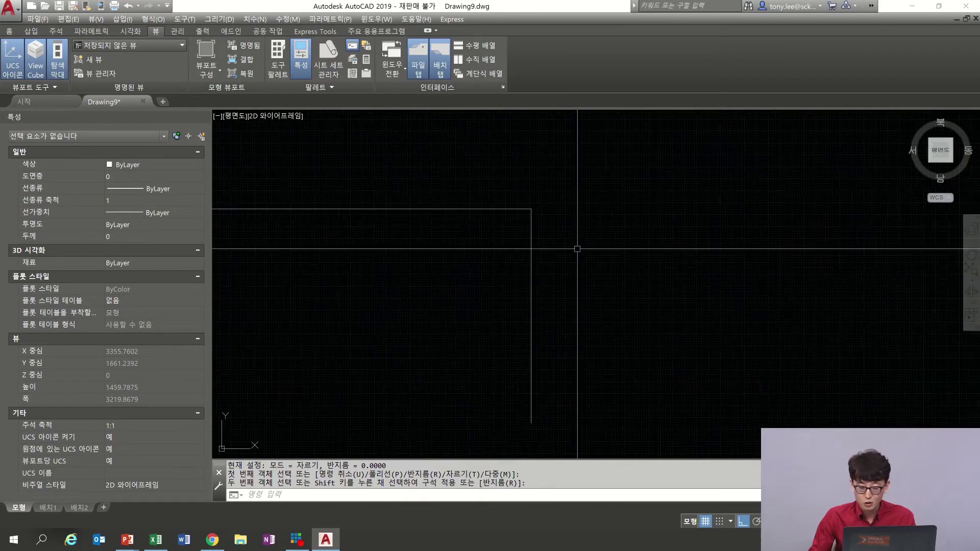
- Undo the fillet between the two lines along with the preceding view changes
type("u")
key("Return")
type("u")
key("Return")
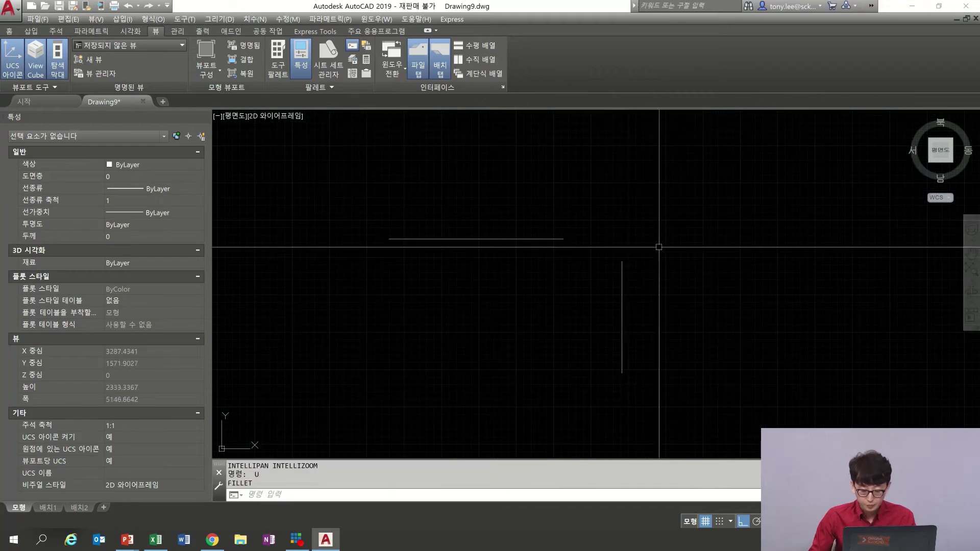
scroll(583, 264, "up", 2)
type("f")
key("Return")
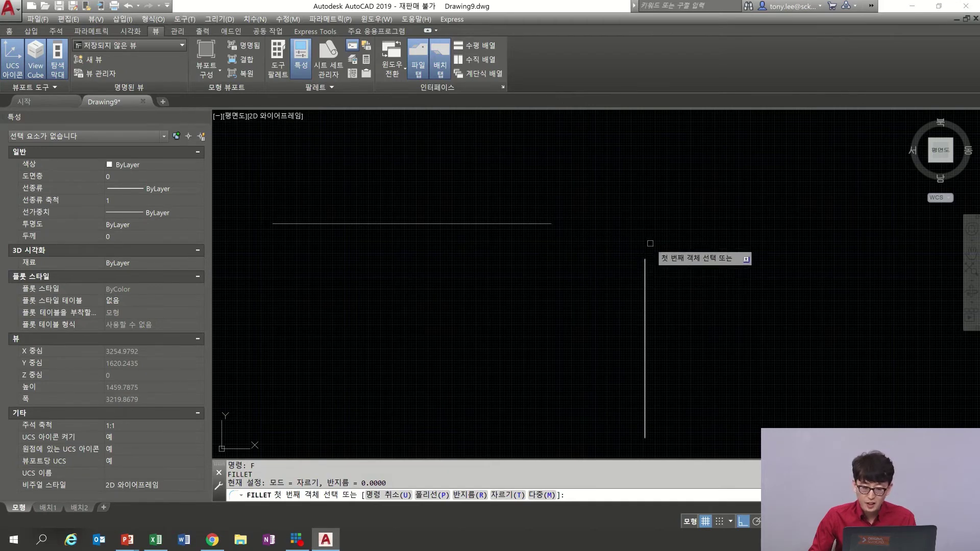
left_click(681, 179)
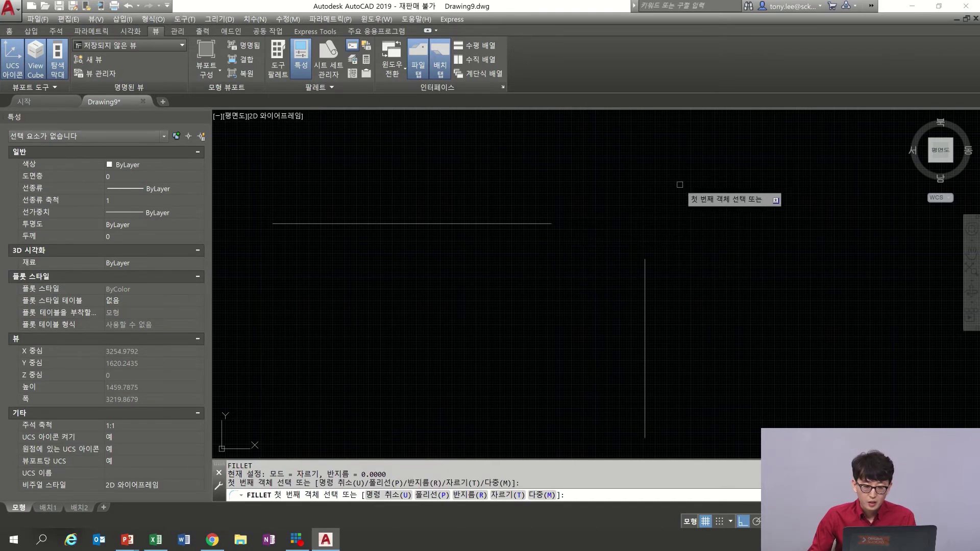
left_click(685, 181)
left_click(690, 199)
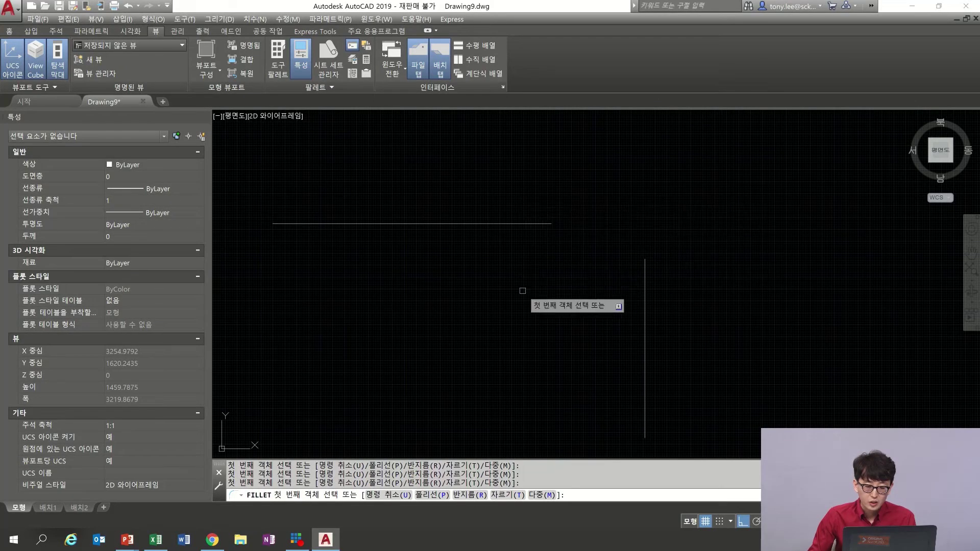
key("Escape")
key("Escape")
key("Escape")
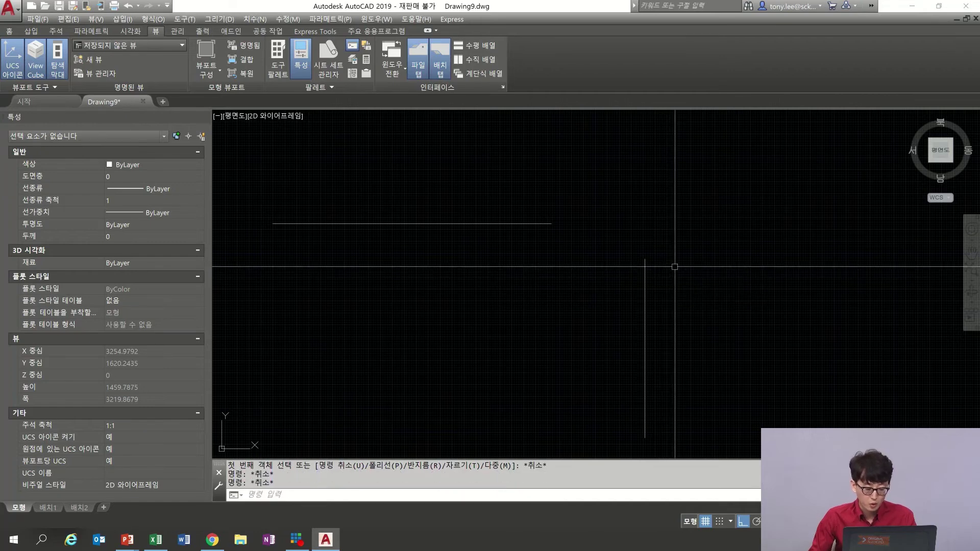
- Fillet the horizontal and vertical lines into a sharp corner, picking both at once with a crossing window
type("f")
key("Return")
type("c")
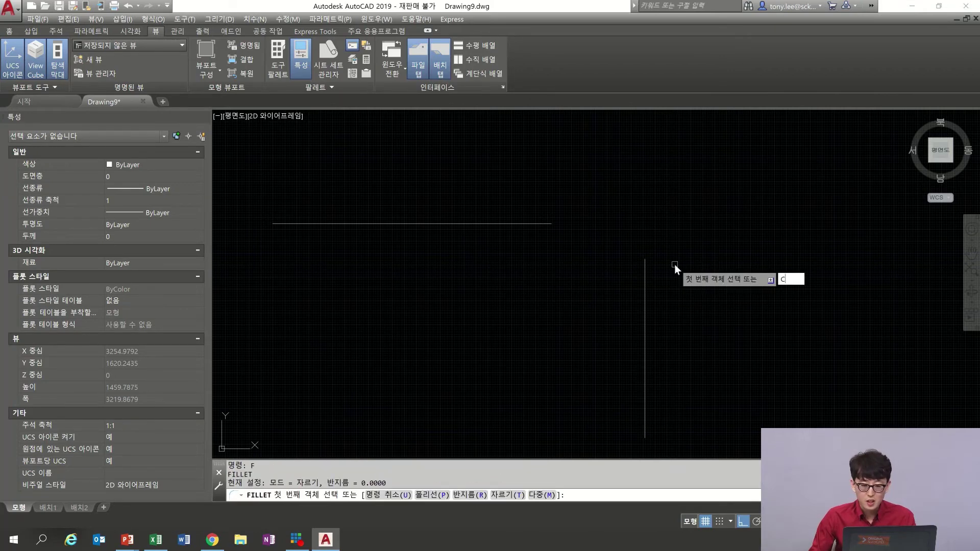
key("Return")
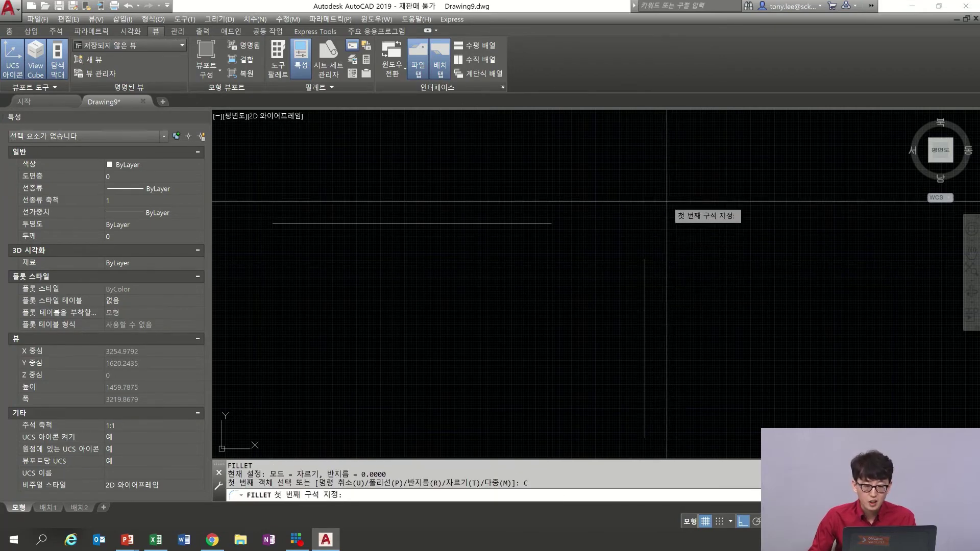
left_click(666, 202)
left_click(520, 291)
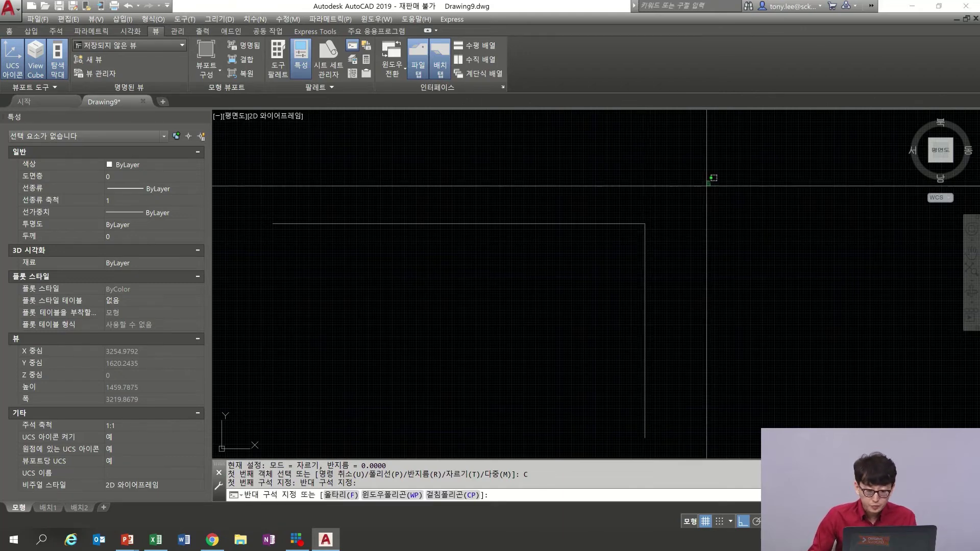
- Erase all objects and draw a rectangle about 718 by 649 units
key("ctrl+a")
key("Delete")
type("rec")
key("Return")
left_click(459, 214)
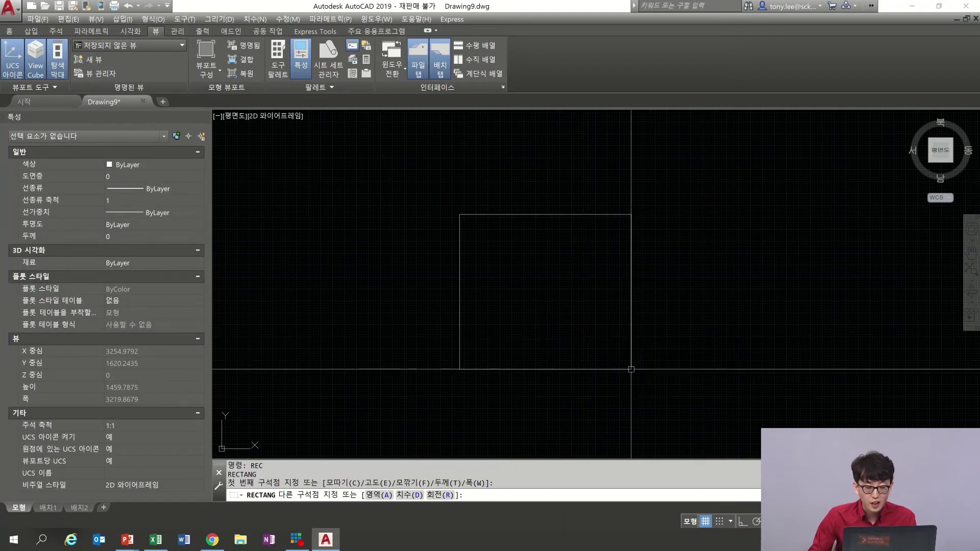
left_click(630, 369)
key("Return")
key("Escape")
key("Escape")
- Select the whole rectangle with a crossing window and again by its edge, clearing the selection each time
left_click(661, 254)
left_click(620, 235)
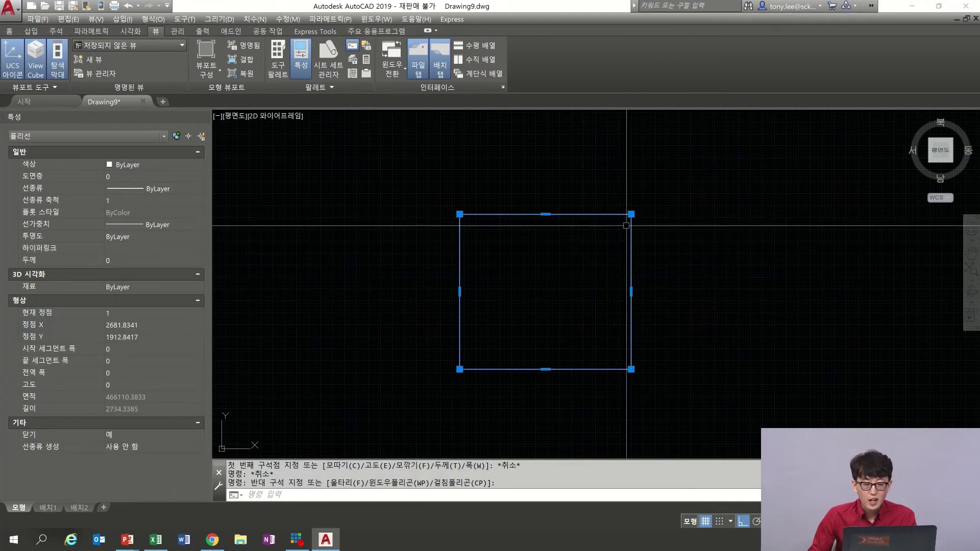
key("Escape")
key("Escape")
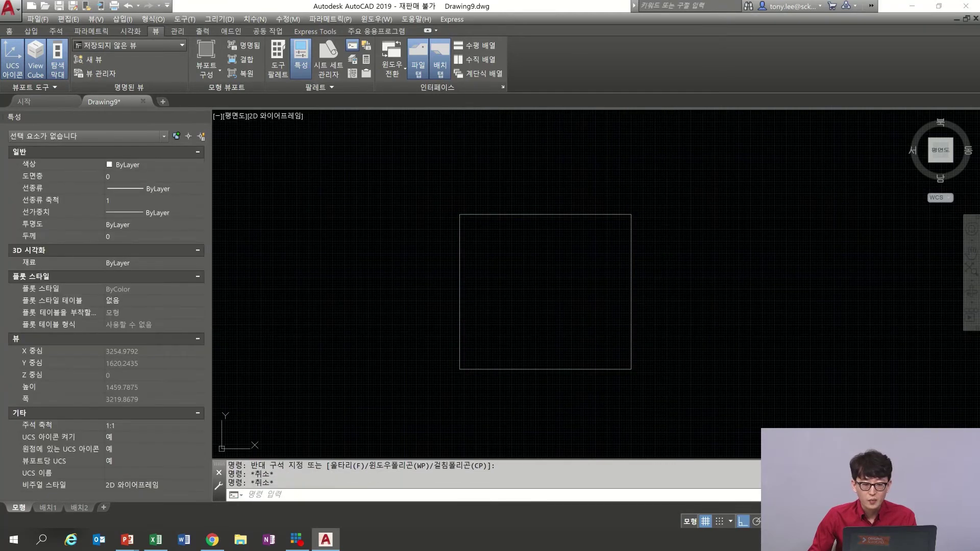
left_click(631, 229)
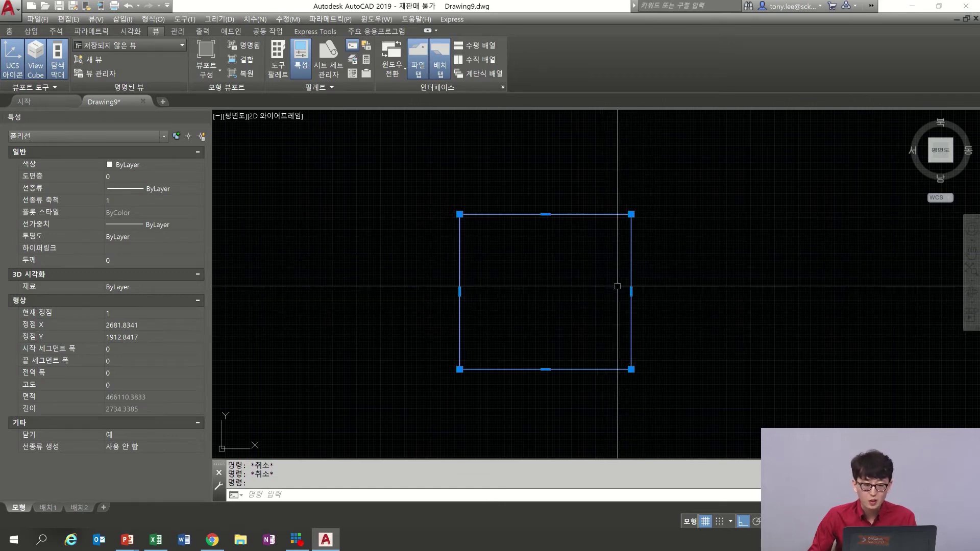
key("Escape")
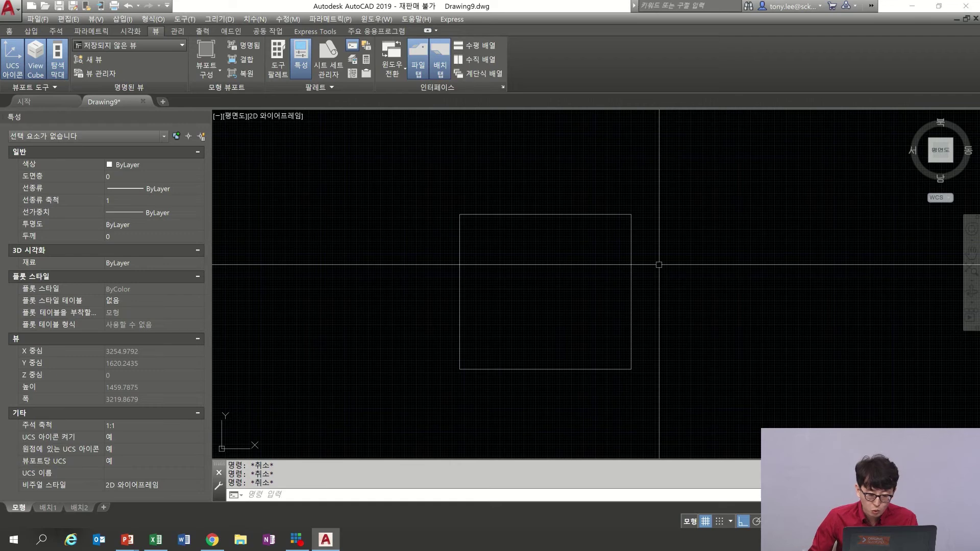
- Delete only the rectangle's right edge as a subobject, then check the remaining polyline by selecting it
left_click(631, 245)
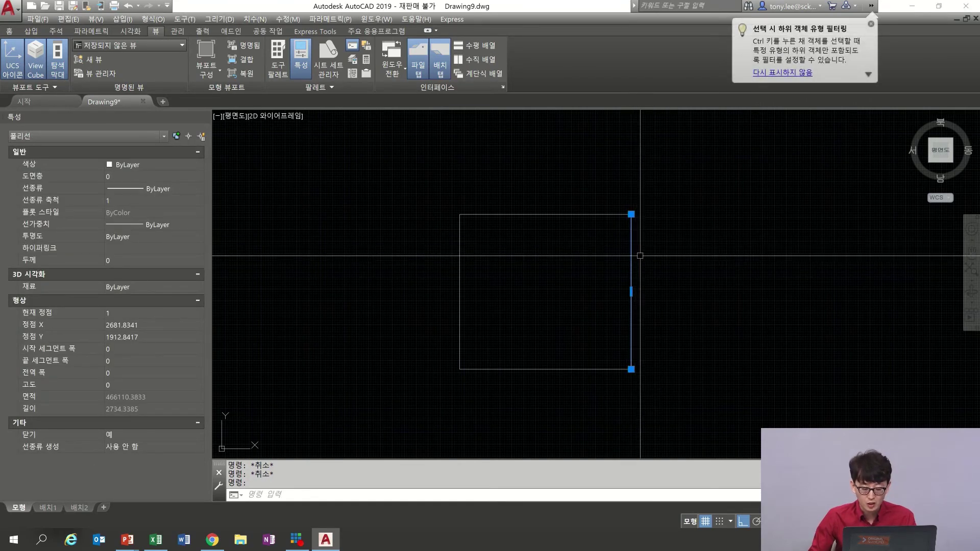
key("Delete")
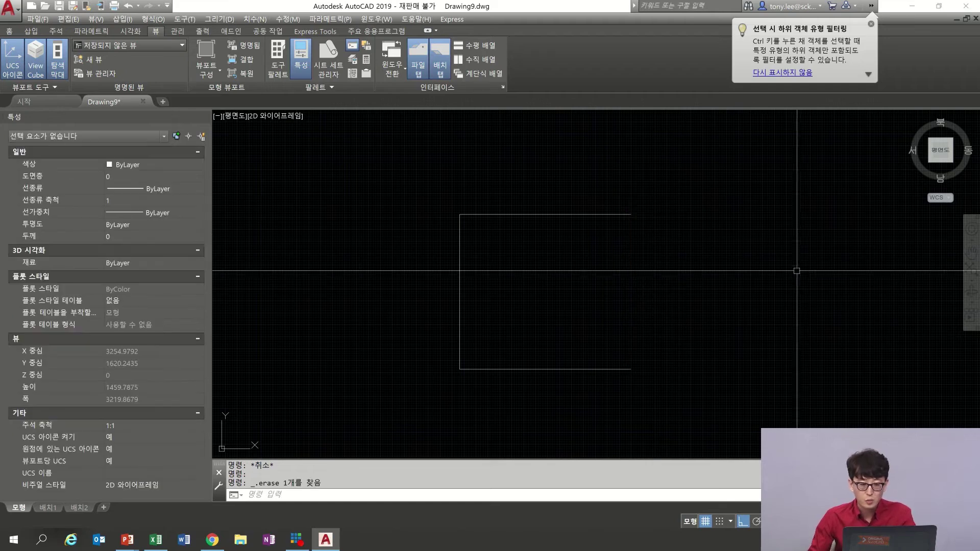
left_click(590, 214)
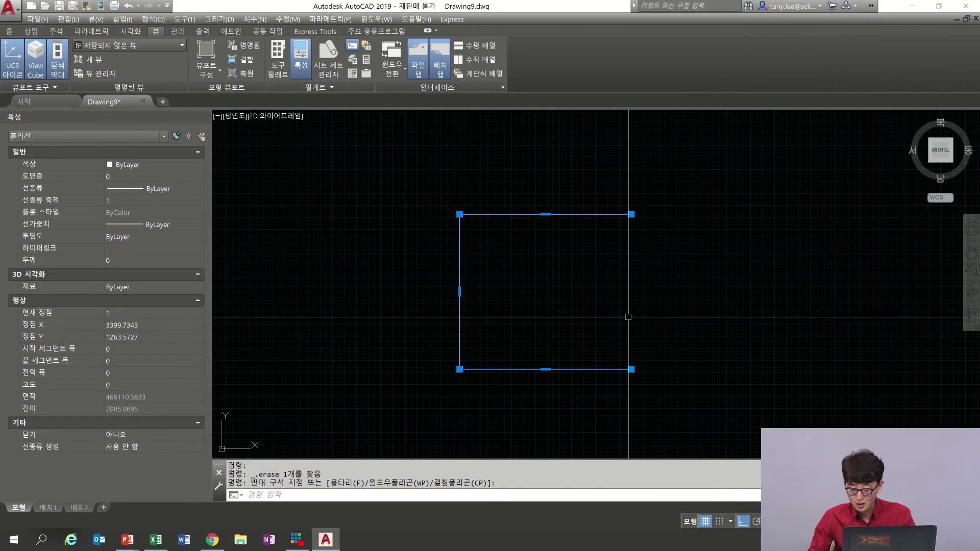
key("Escape")
key("Escape")
key("Escape")
- Draw a line on top of the open polyline's upper edge so that the two objects overlap
type("l")
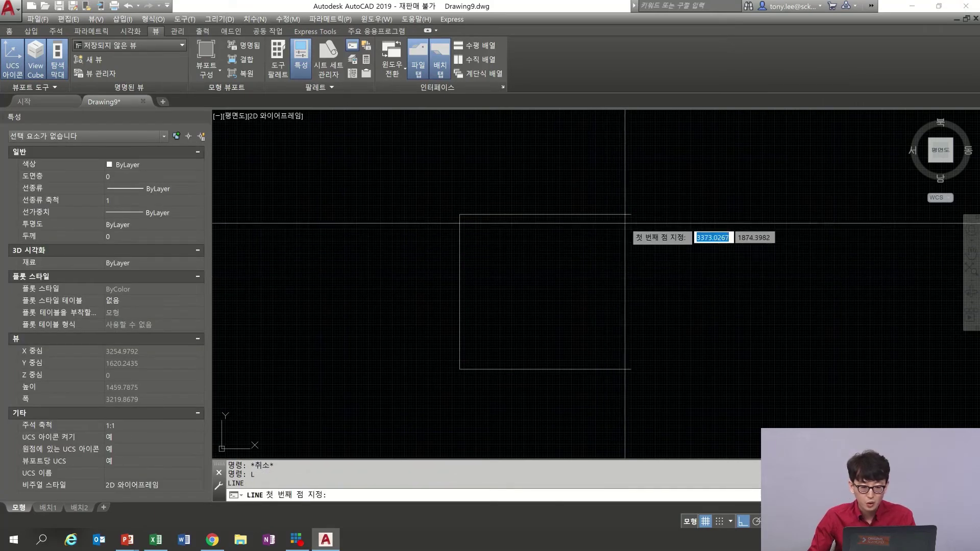
key("Return")
left_click(531, 217)
scroll(621, 224, "up", 3)
key("Escape")
- Use selection cycling to list the line and polyline overlapping at the upper edge, and dismiss the list
scroll(536, 230, "up", 4)
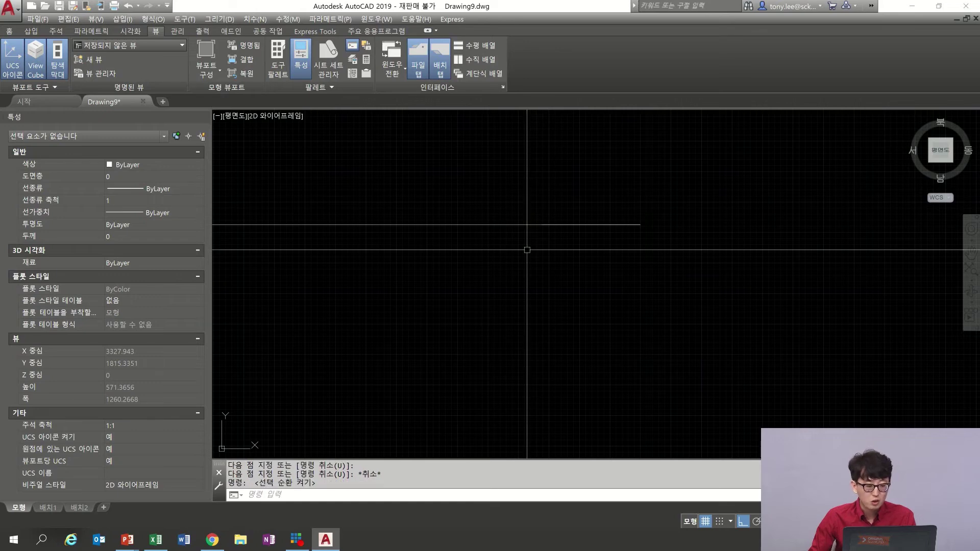
left_click(566, 223)
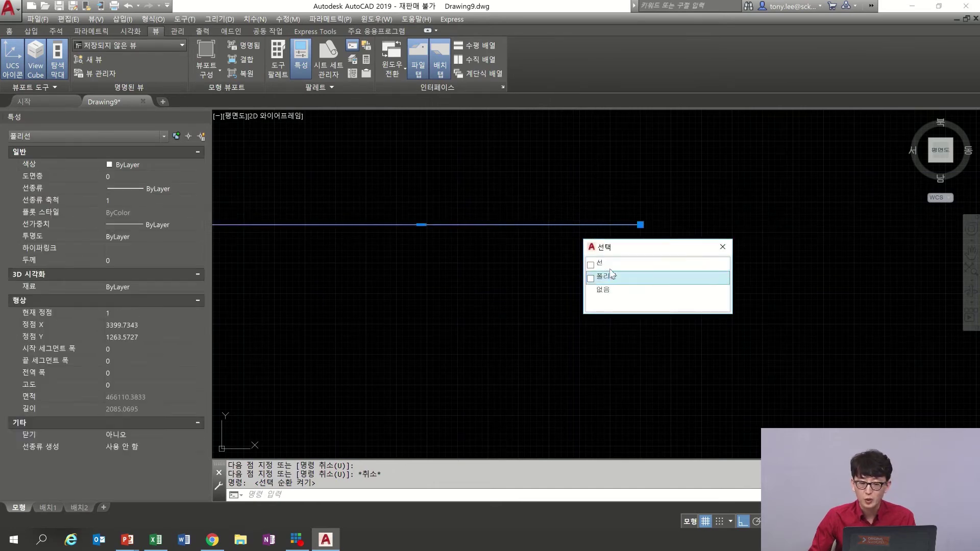
key("Escape")
key("Escape")
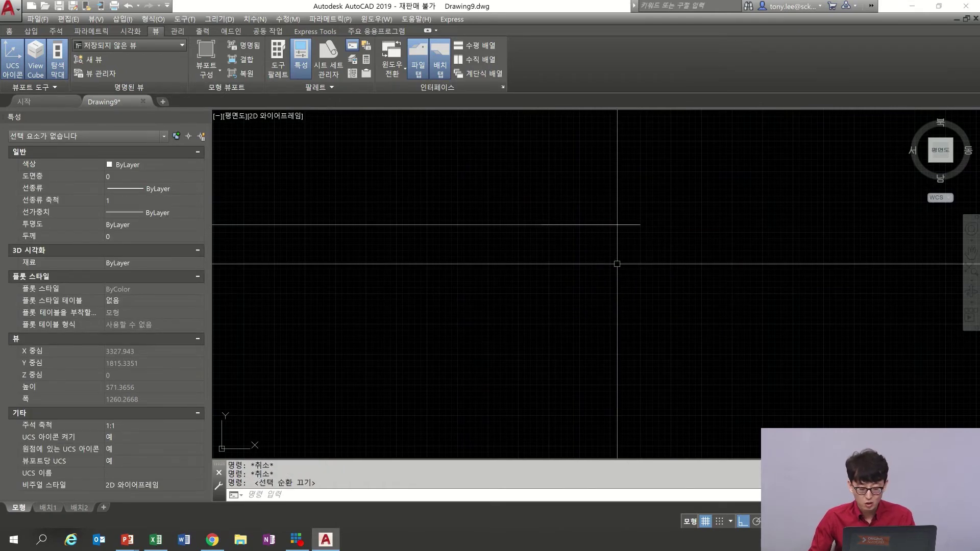
- Start a line inside the open polyline, switch Ortho mode off and on while placing it, and cancel the line
scroll(560, 283, "down", 6)
type("L")
key("Return")
left_click(537, 320)
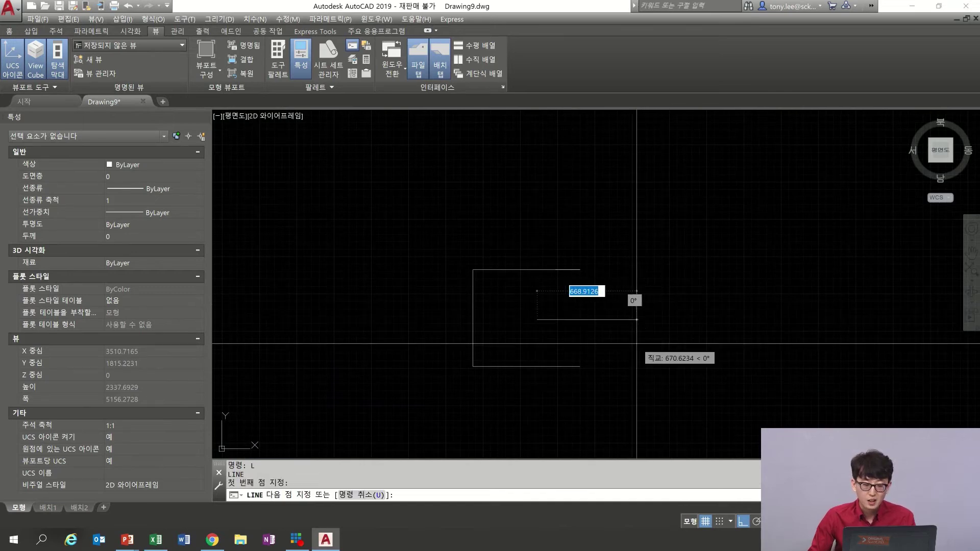
scroll(655, 346, "up", 2)
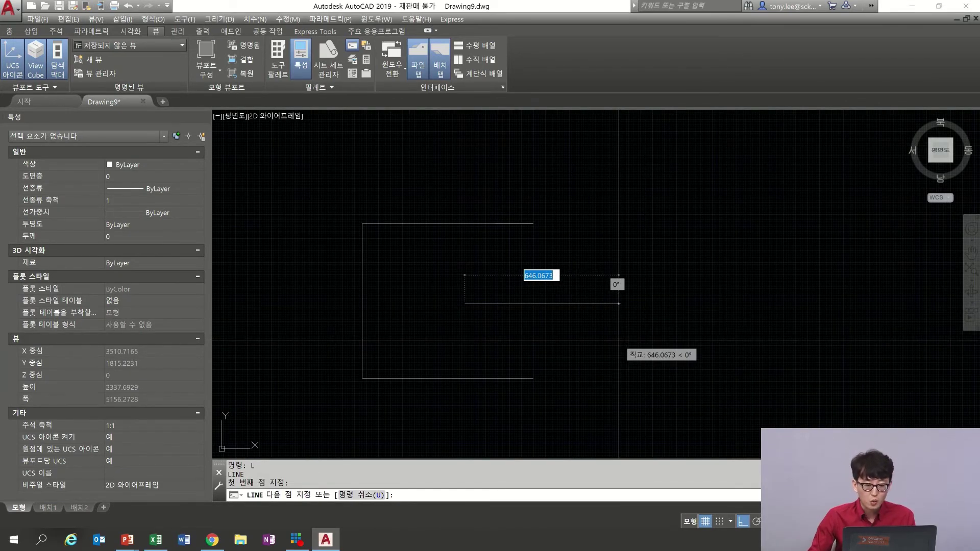
left_click(742, 521)
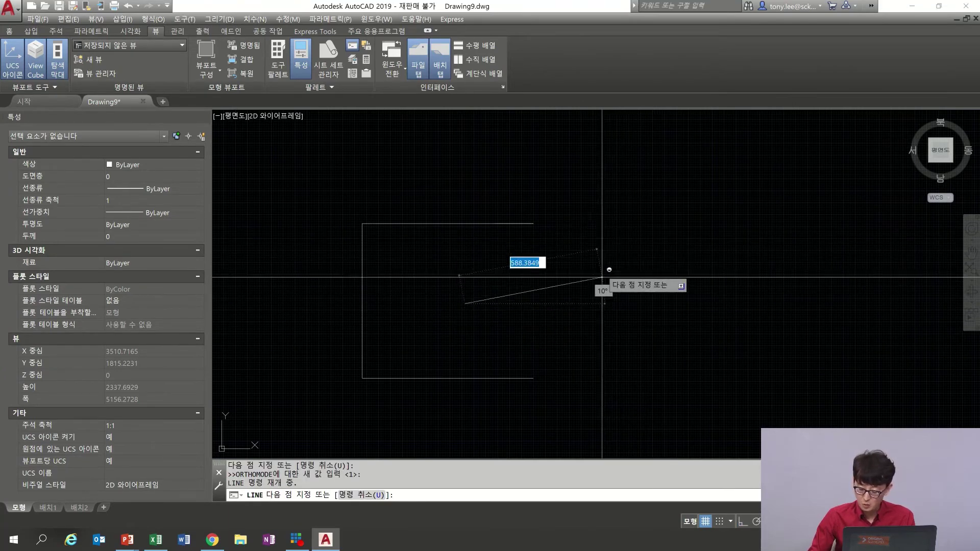
key("F8")
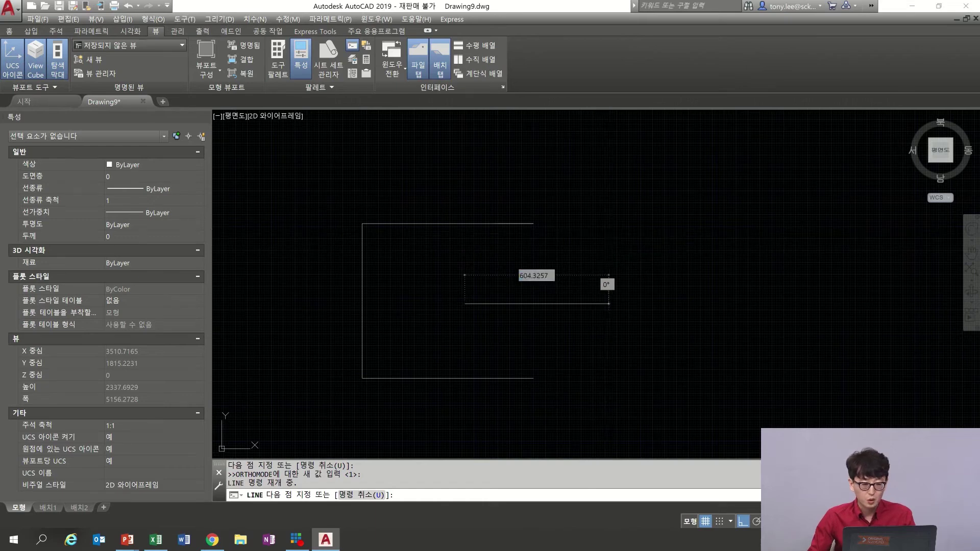
key("Escape")
key("Escape")
- Draw two separate rectangles beyond the open polyline's right side, the second one larger and slightly lower
middle_click_drag(642, 263, 592, 266)
type("REC")
key("space")
left_click(557, 224)
left_click(628, 325)
key("space")
left_click(728, 267)
left_click(821, 402)
middle_click_drag(794, 349, 684, 347)
type("L")
key("space")
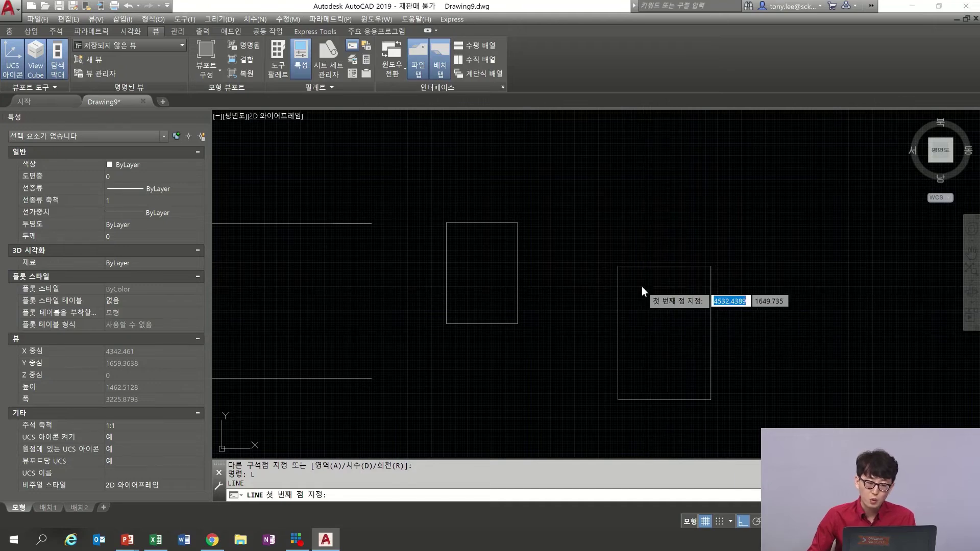
right_click(642, 287, "shift")
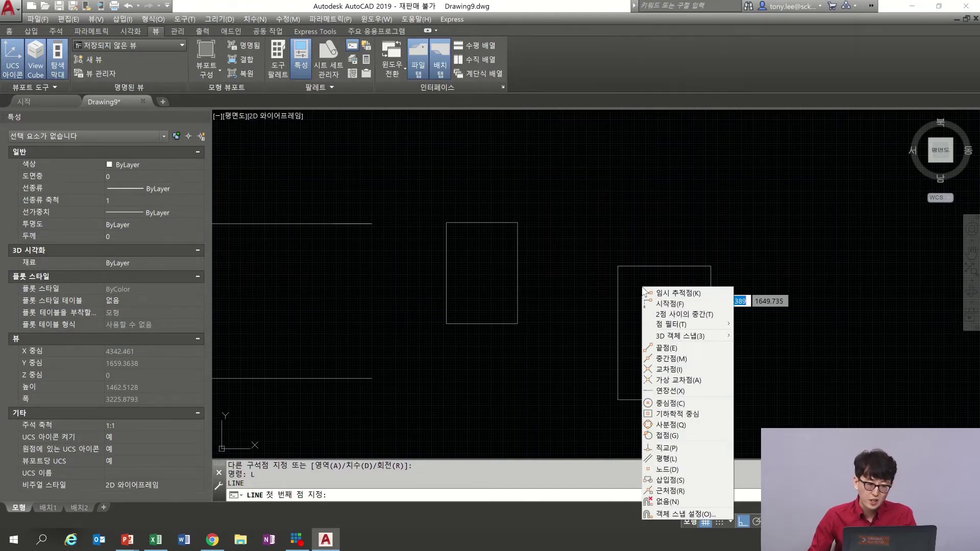
key("Escape")
key("Escape")
- Draw a line from the larger rectangle's upper-left corner to the midpoint of the smaller rectangle's right edge, with Ortho overridden
type("L")
key("space")
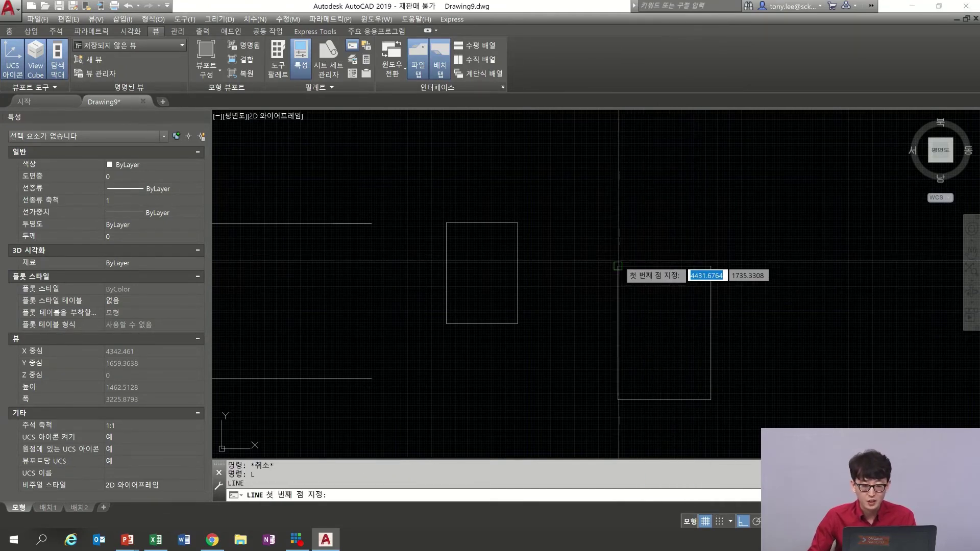
left_click(618, 265)
key("F8")
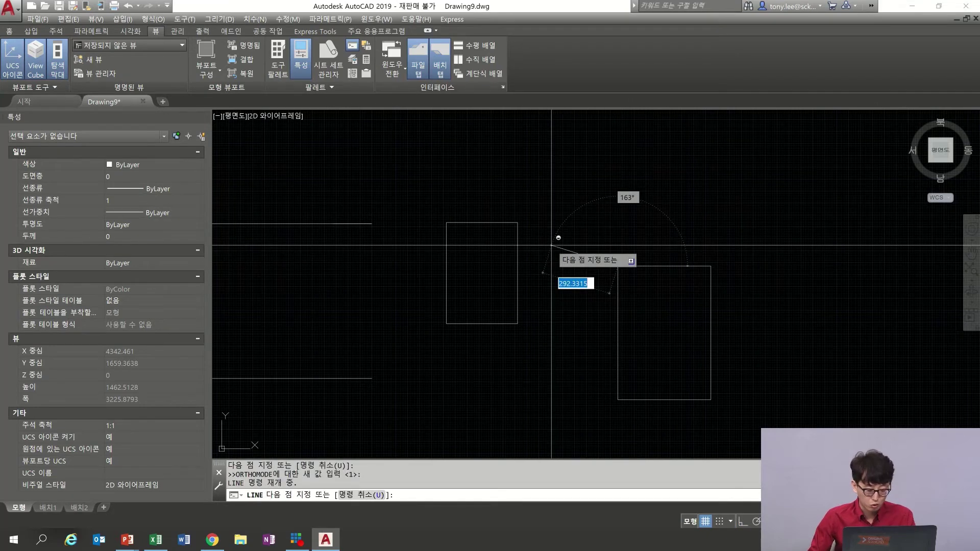
key("shift")
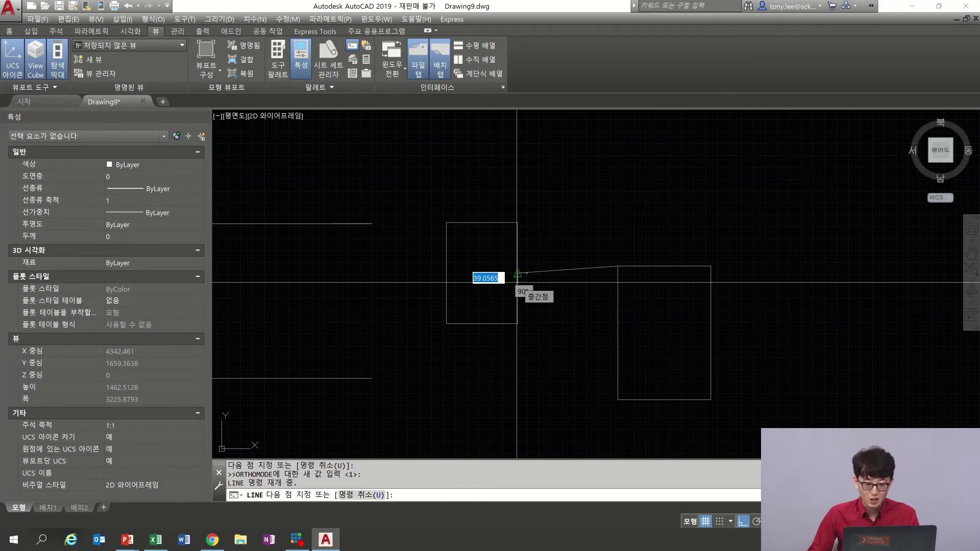
key("Escape")
- Erase the two rectangles and their connecting line with a crossing selection
left_click(759, 197)
left_click(444, 399)
type("e")
key("Return")
- Draw two separate horizontal lines, the second lower and beyond the first one's right end, and turn Ortho mode off
type("l")
key("Return")
left_click(536, 228)
left_click(403, 228)
key("Return")
key("Return")
left_click(575, 309)
left_click(739, 309)
key("Escape")
key("F8")
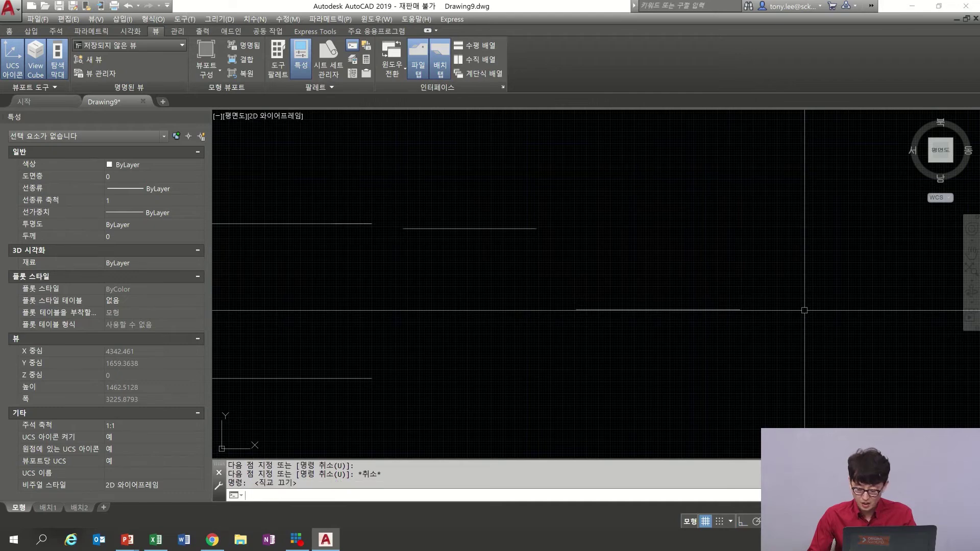
- Draw a short diagonal line starting at the midpoint between the facing ends of the two horizontal lines, using Mid Between 2 Points
scroll(467, 305, "up", 2)
type("l")
key("Return")
right_click(691, 182, "shift")
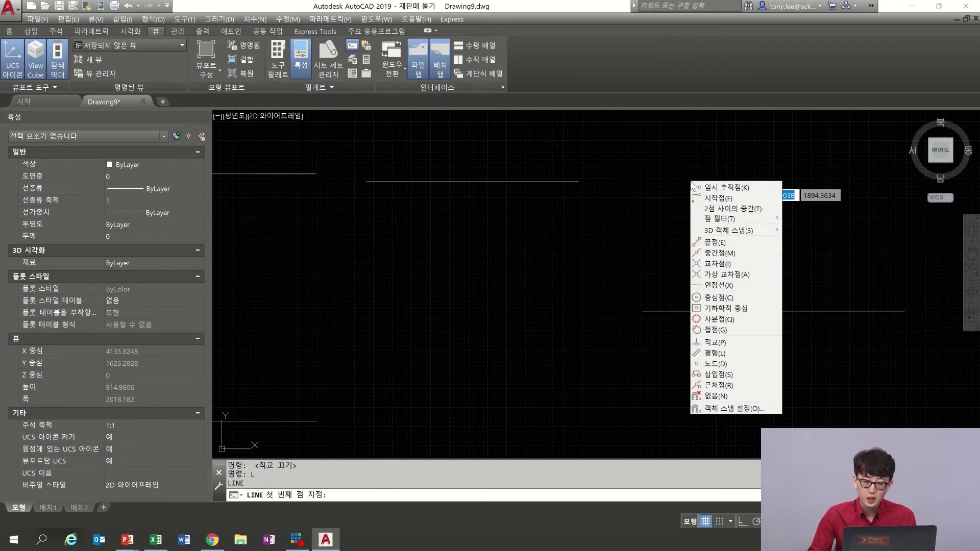
left_click(725, 209)
left_click(578, 182)
left_click(646, 307)
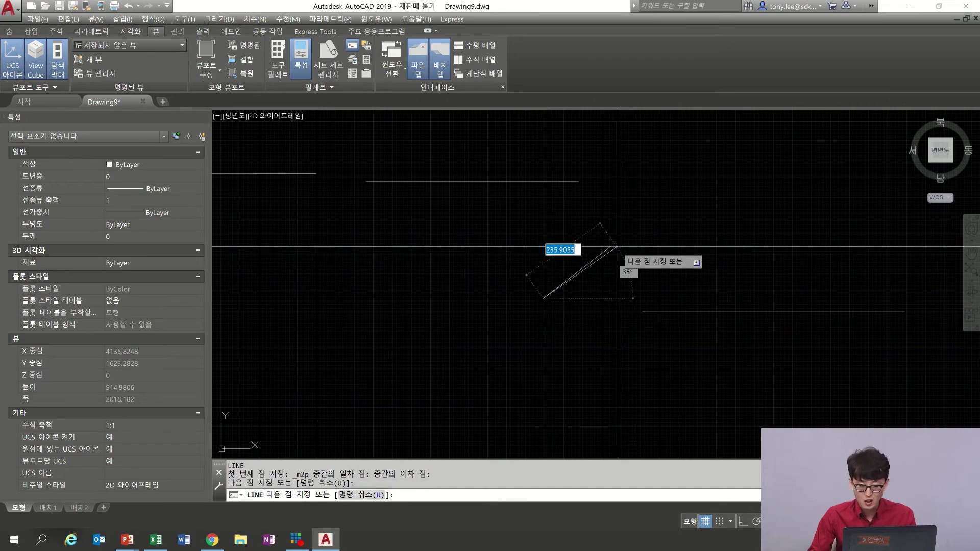
key("Escape")
- Draw a wide rectangle above and to the right of the diagonal line
scroll(607, 249, "down", 1)
type("ec")
key("Return")
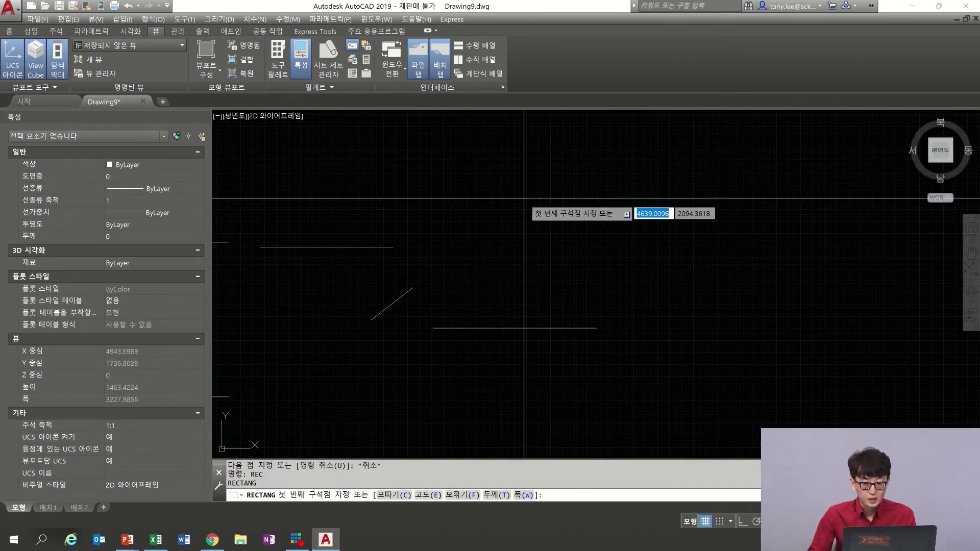
left_click(524, 198)
left_click(741, 256)
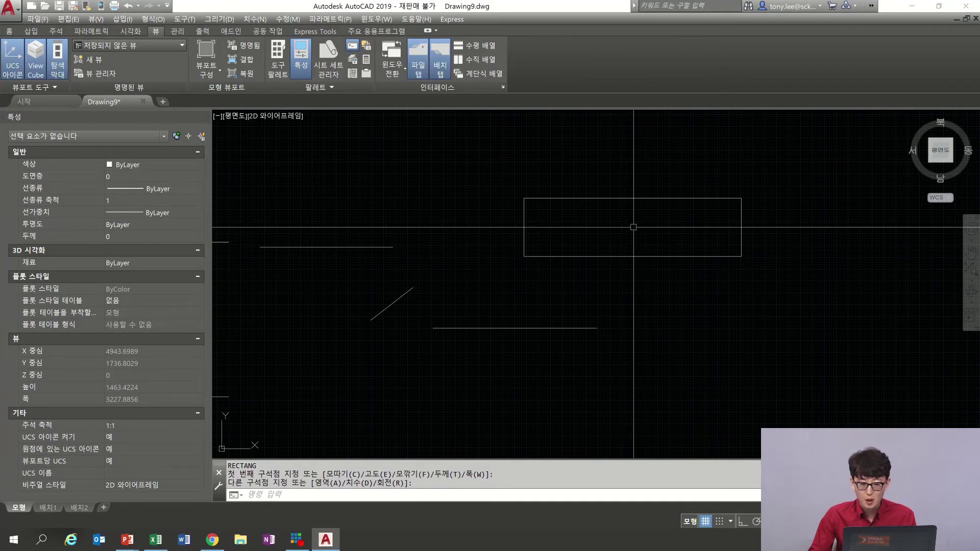
- Draw a diagonal line from the rectangle's center to a point below and to its left, using the Geometric Center snap override
type("l")
key("Return")
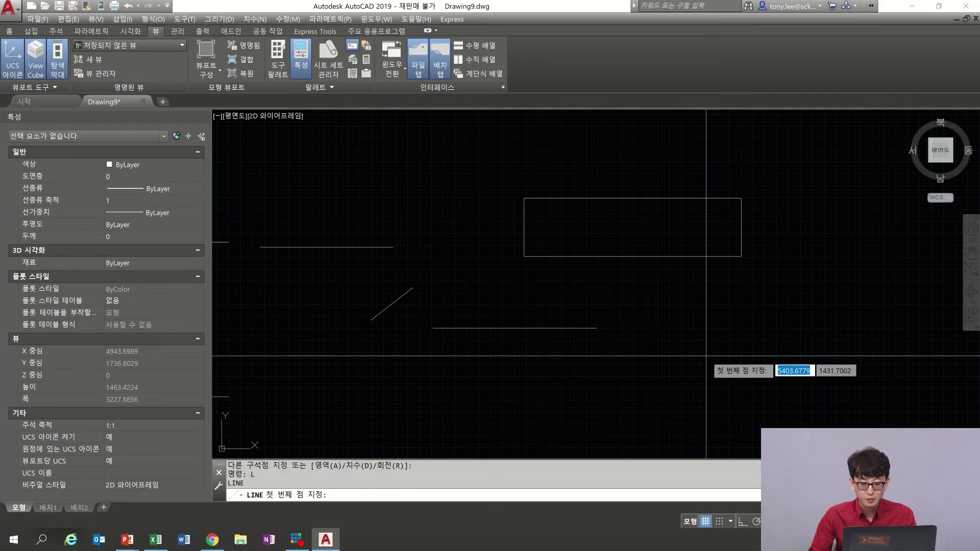
right_click(635, 295, "shift")
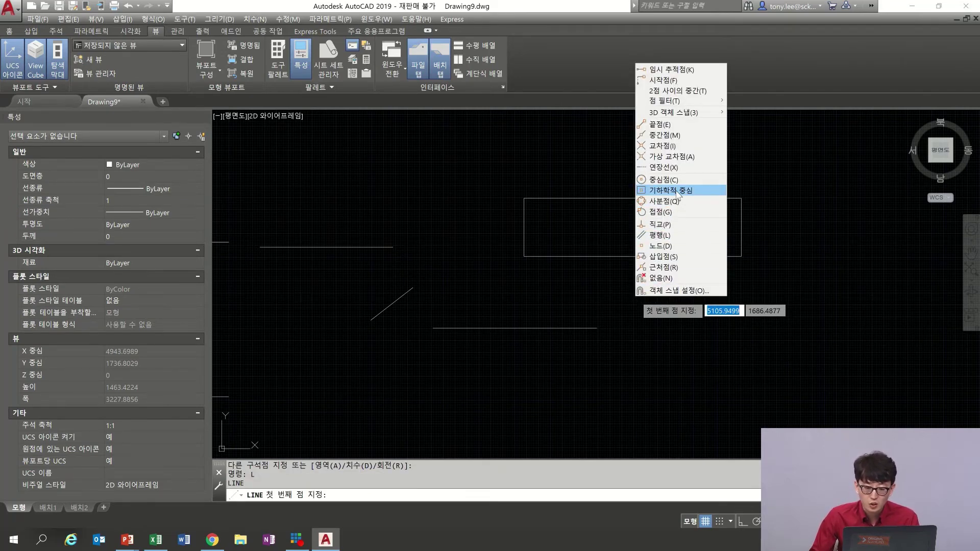
left_click(676, 191)
left_click(632, 198)
left_click(541, 314)
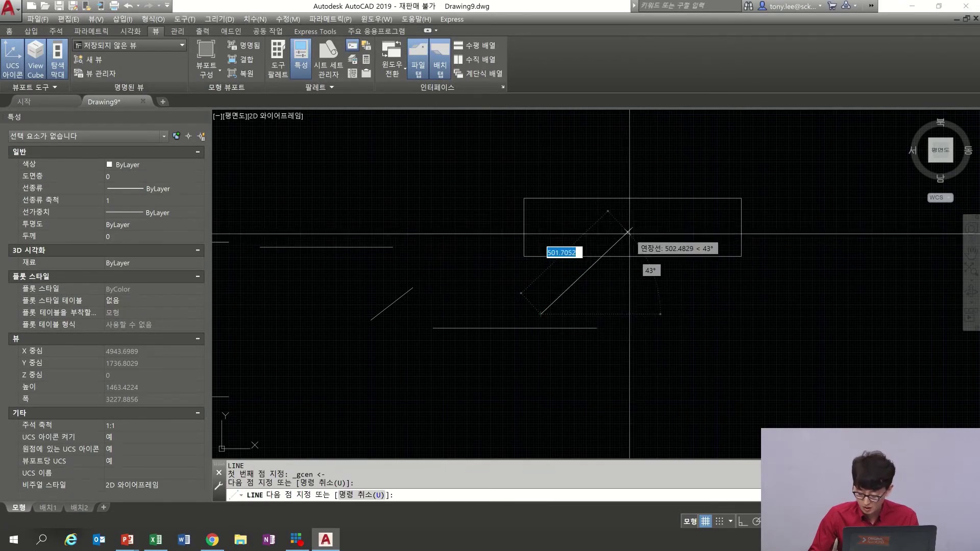
key("Escape")
key("Escape")
- Draw two separate slanted lines below and to the right of the rectangle, with their nearest ends leaving a gap
middle_click_drag(728, 319, 687, 218)
type("l")
key("space")
left_click(740, 208)
left_click(658, 277)
key("space")
key("space")
left_click(787, 348)
left_click(679, 315)
key("space")
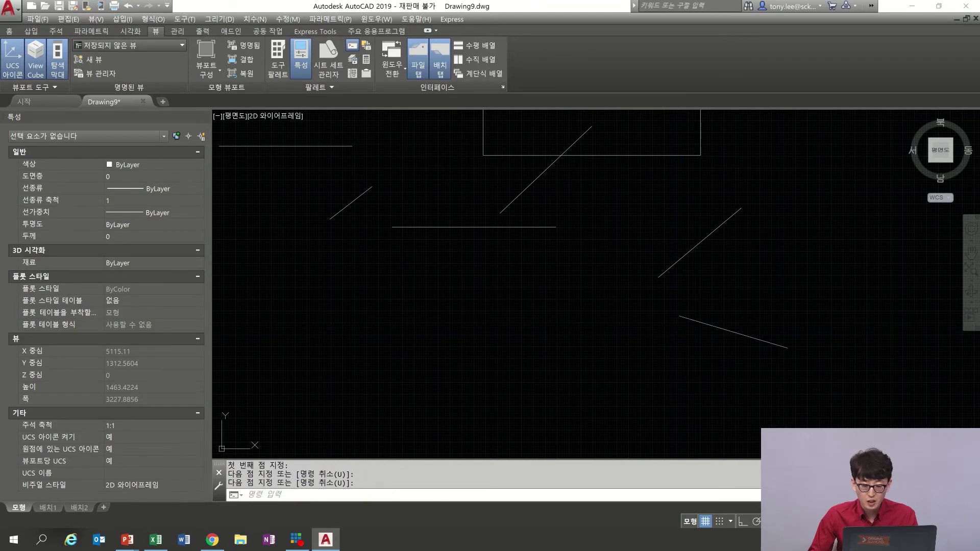
key("Escape")
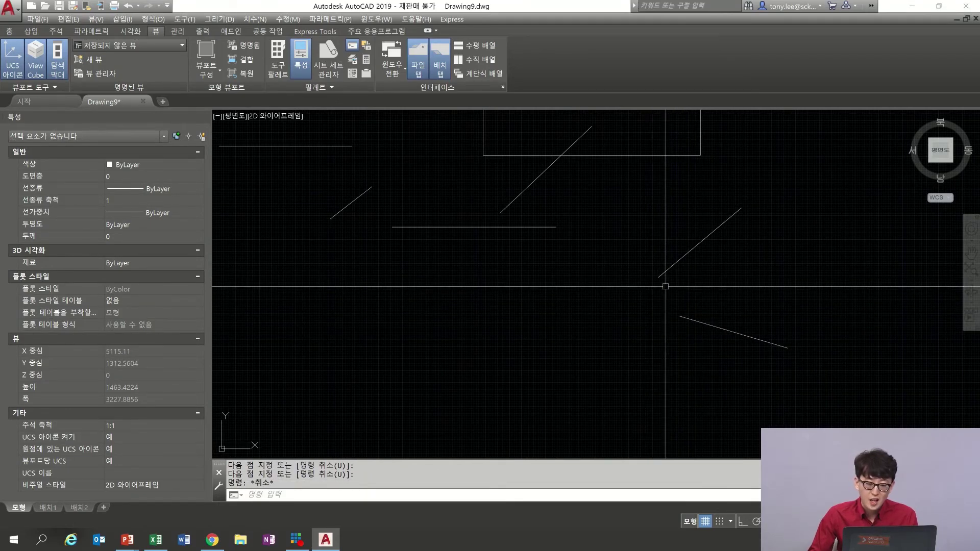
- Draw a short line from the extended intersection of the two new slanted lines toward the lower left, using the Intersection snap override
type("l")
key("space")
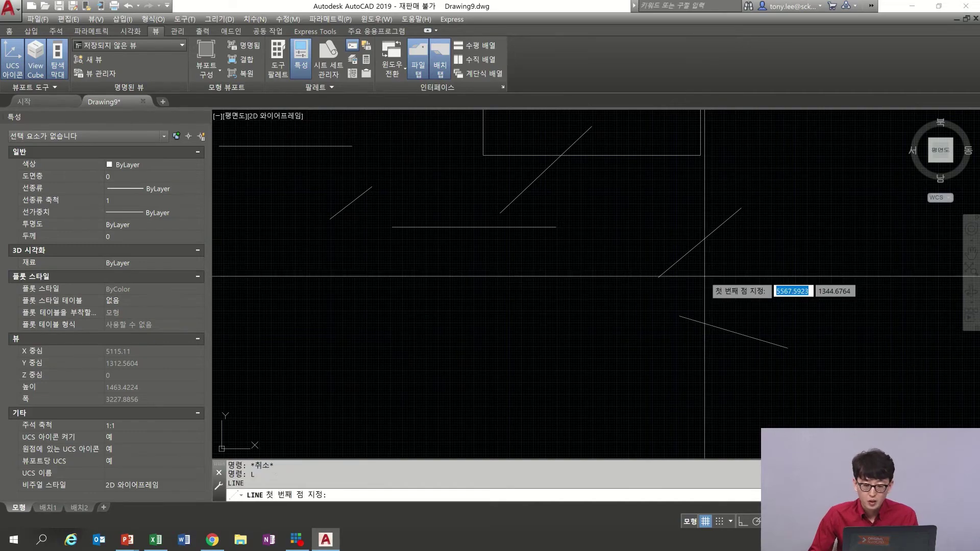
right_click(704, 276, "shift")
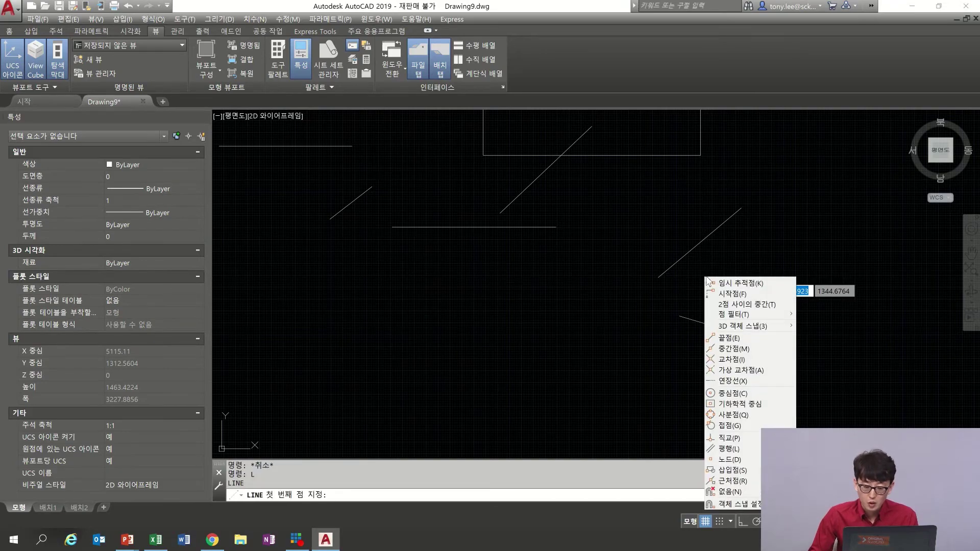
left_click(730, 359)
left_click(685, 256)
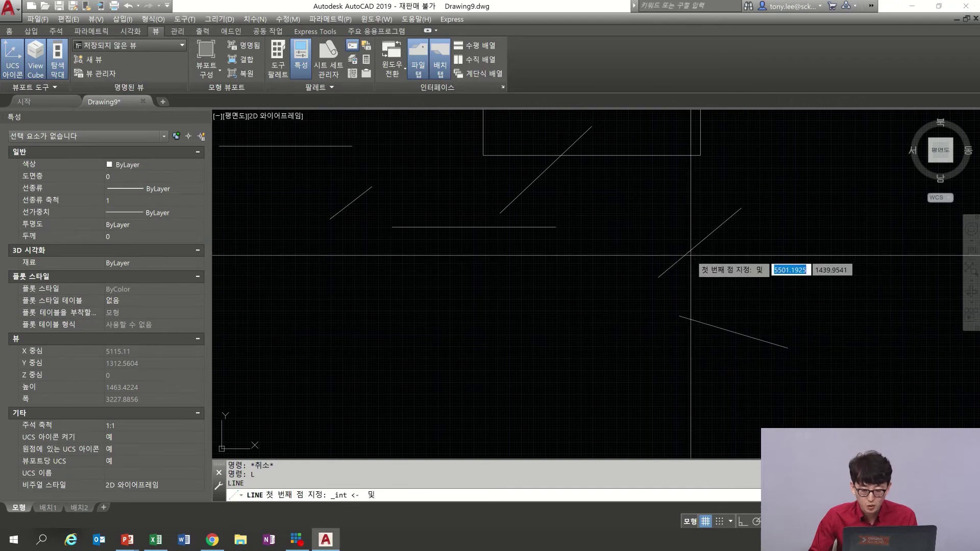
left_click(703, 323)
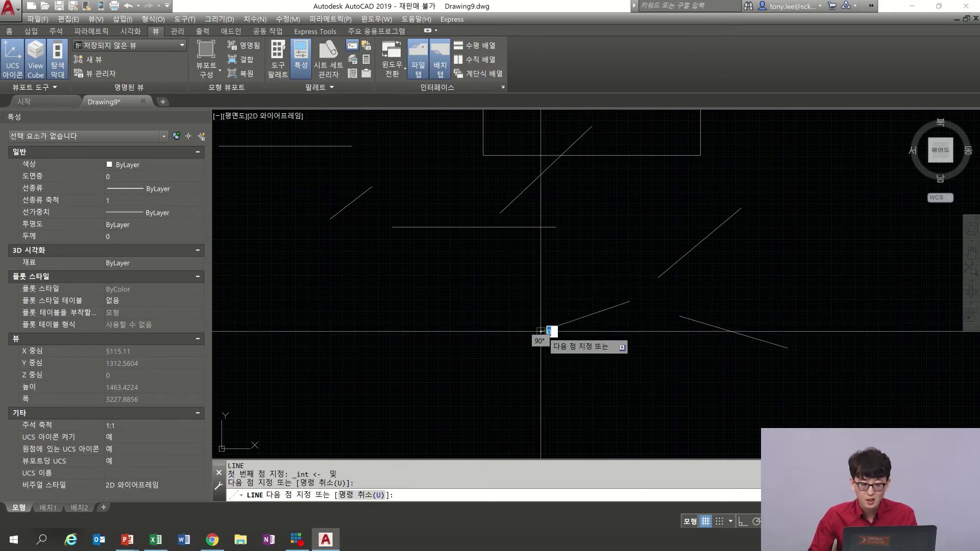
- Switch to the PowerPoint slide show, advance to slide 18 on viewing the drawing history, and return to AutoCAD
key("alt+Tab")
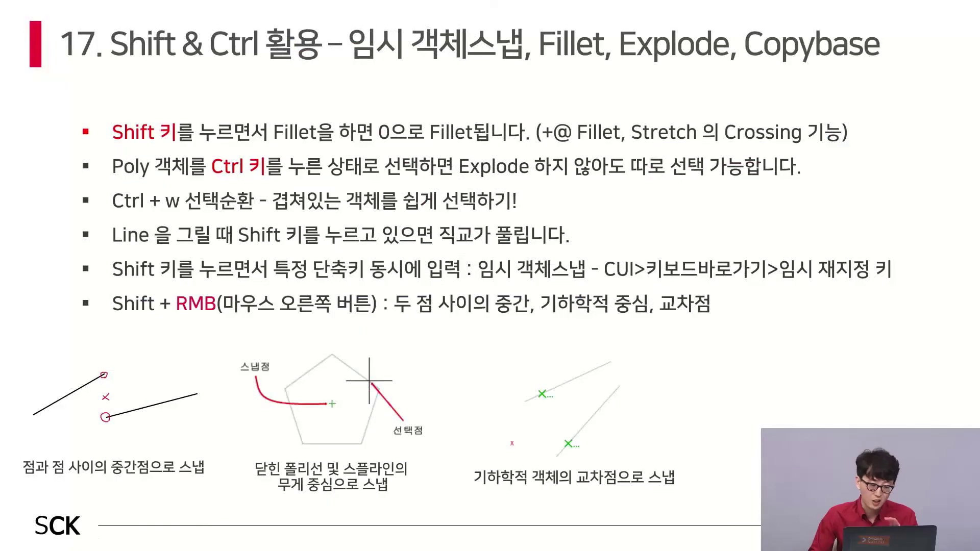
key("Right")
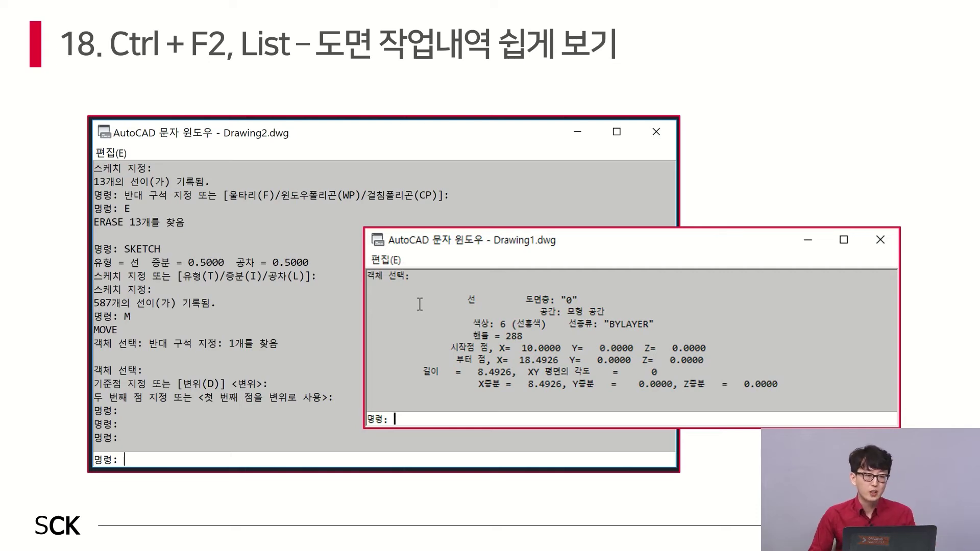
key("alt+Tab")
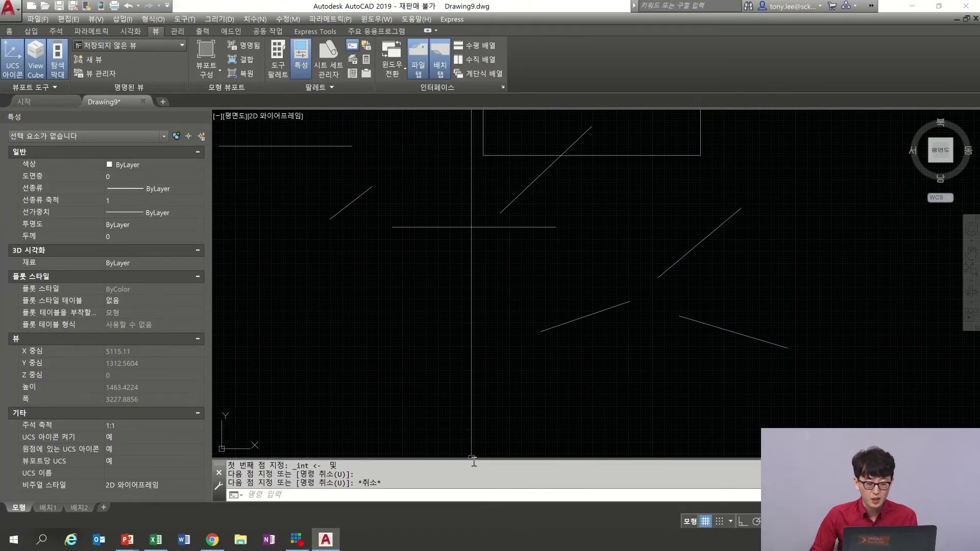
- Open the AutoCAD text window and examine the command history, highlighting the most recent LINE entries
mouse_move(473, 454)
left_mouse_down()
mouse_move(467, 343)
mouse_move(479, 346)
mouse_move(473, 465)
left_mouse_up()
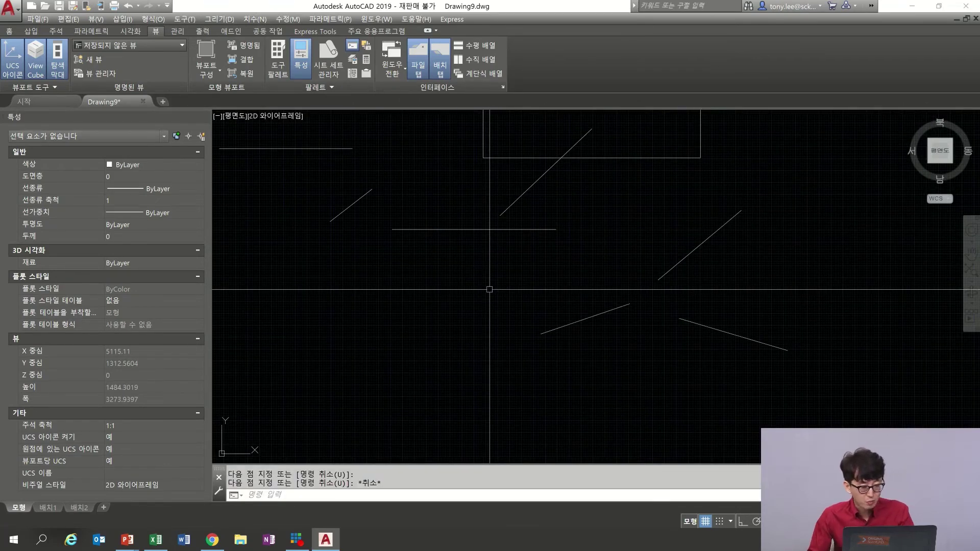
key("F2")
left_click_drag(468, 167, 438, 126)
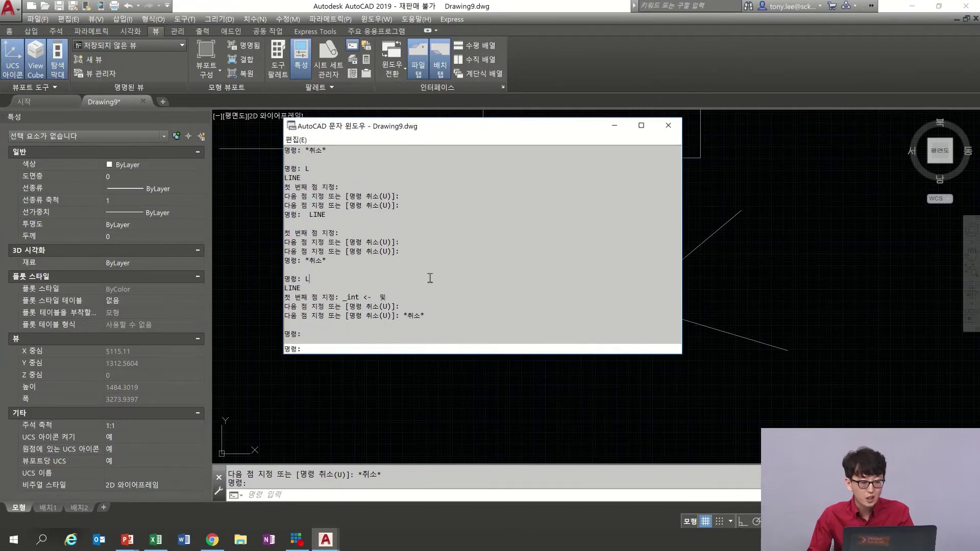
scroll(426, 286, "up", 2)
scroll(426, 287, "up", 3)
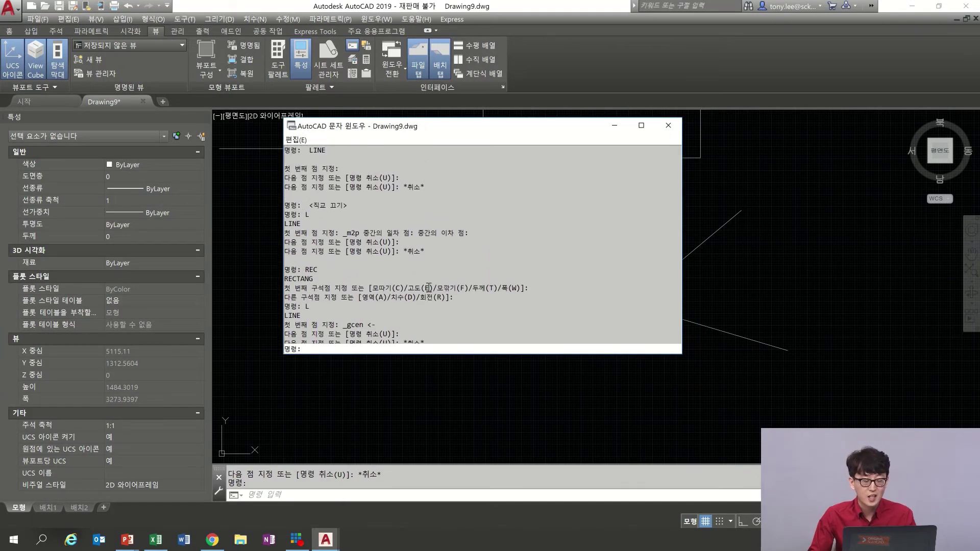
scroll(429, 287, "down", 2)
scroll(428, 287, "down", 3)
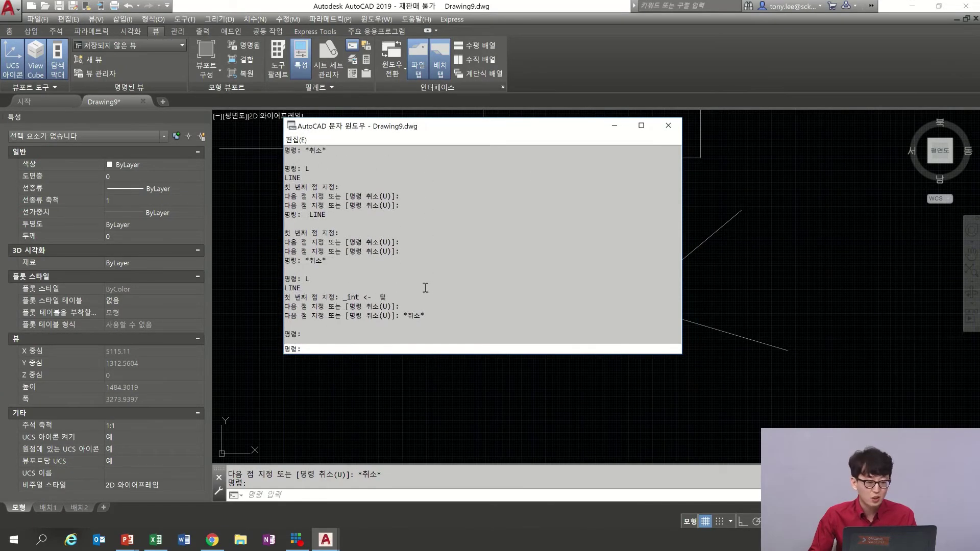
left_click_drag(449, 329, 421, 214)
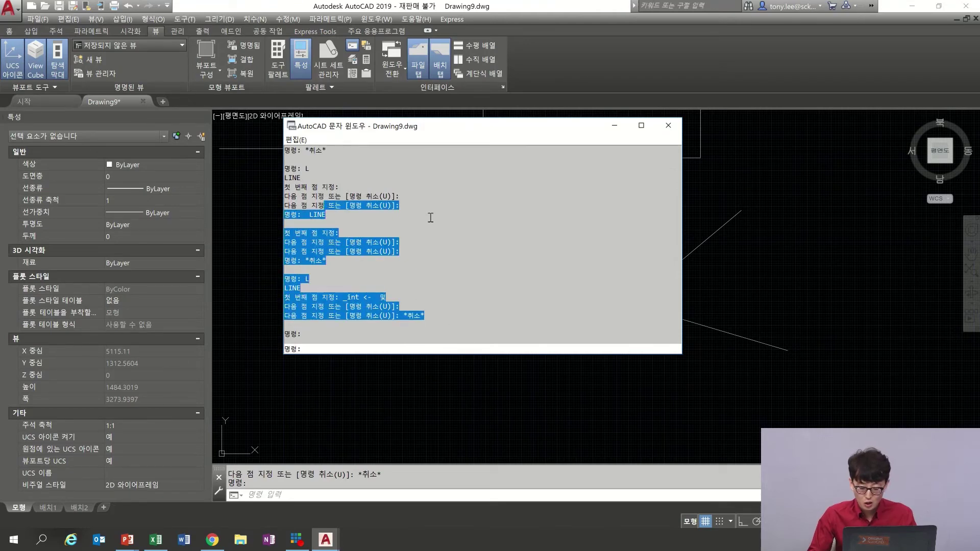
left_click(431, 218)
- Switch to the PowerPoint slide on scaling objects with the Cal command, and return to the AutoCAD drawing
key("alt+Tab")
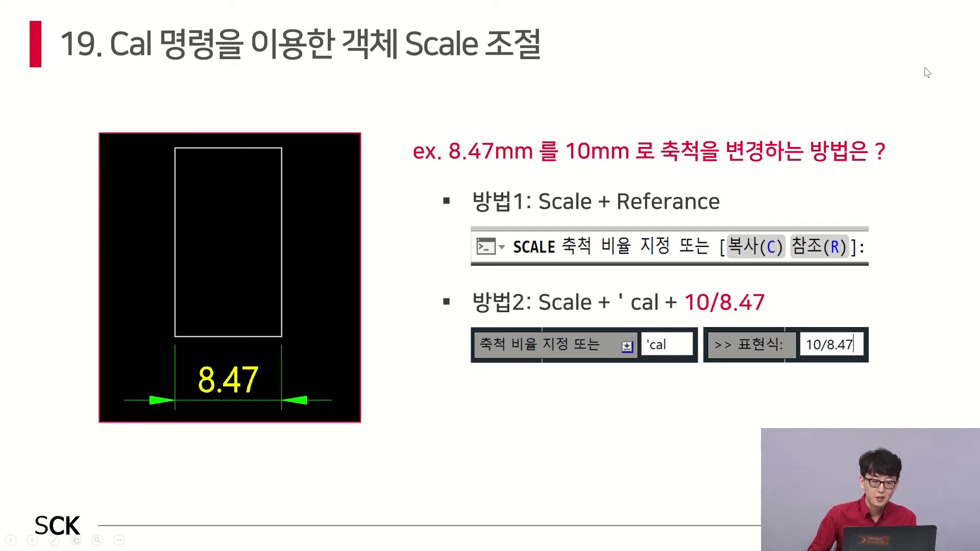
key("alt+Tab")
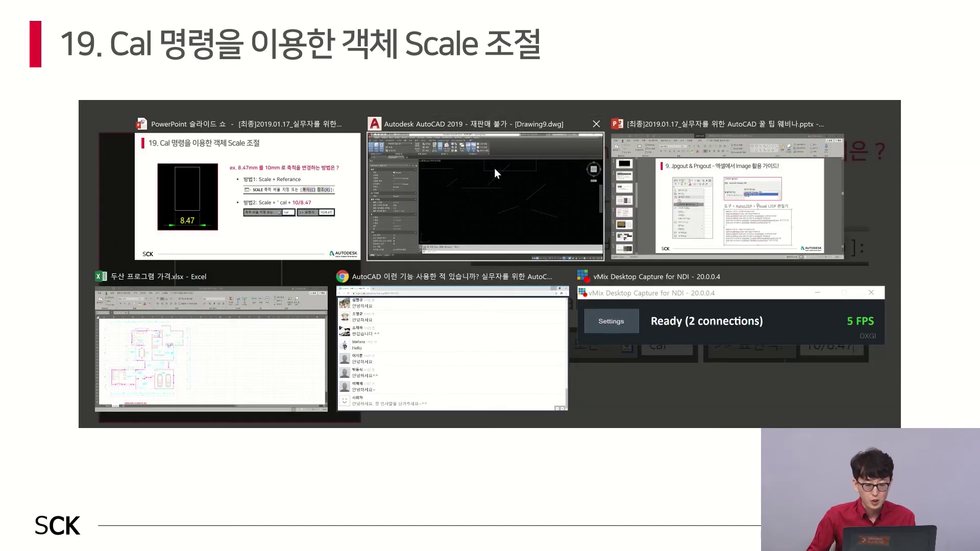
left_click(495, 167)
- Erase all the practice lines and the wide rectangle with two crossing selections
scroll(704, 174, "down", 2)
left_click(746, 151)
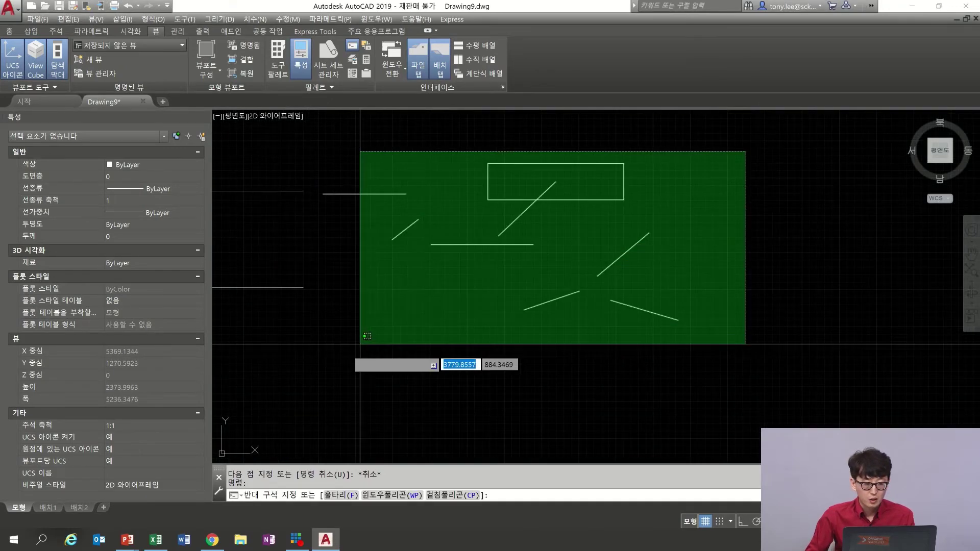
left_click(361, 343)
key("Delete")
scroll(340, 286, "down", 2)
middle_click_drag(340, 285, 550, 285)
left_click(589, 190)
left_click(394, 354)
key("Delete")
- Draw a narrow upright rectangle about 41 units wide in the empty drawing area
type("rec")
key("Return")
left_click(442, 350)
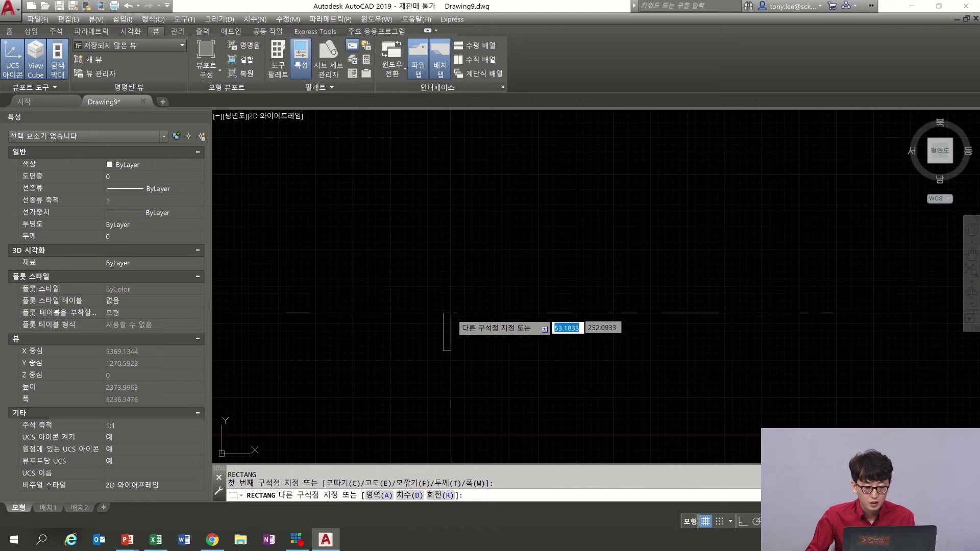
left_click(449, 333)
- Add a linear dimension to the rectangle's bottom edge, placed just below it
scroll(439, 337, "up", 8)
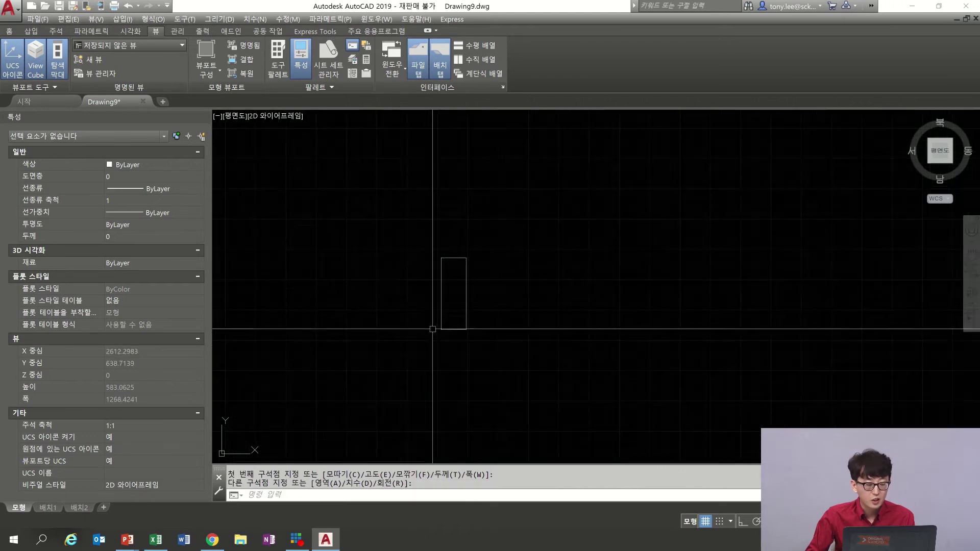
left_click(17, 30)
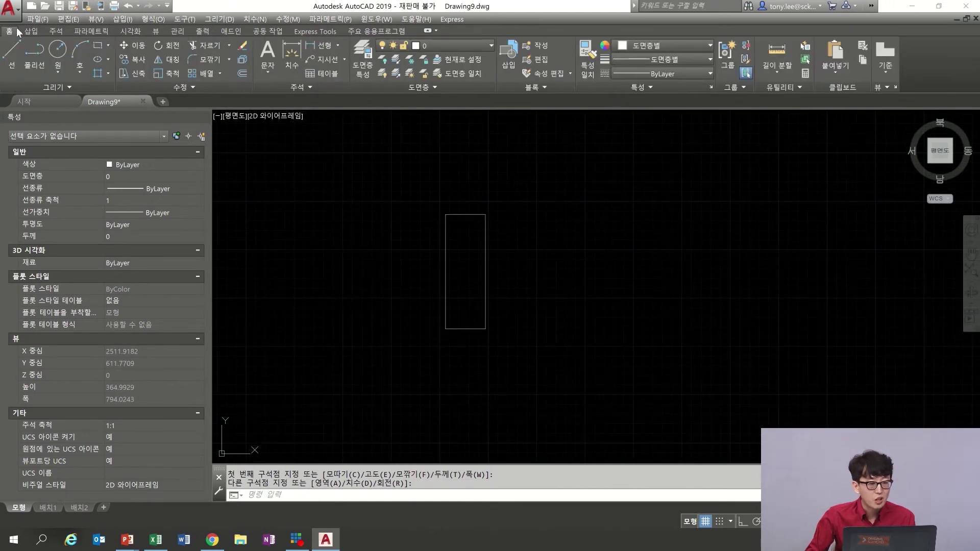
left_click(324, 46)
left_click(446, 329)
left_click(485, 329)
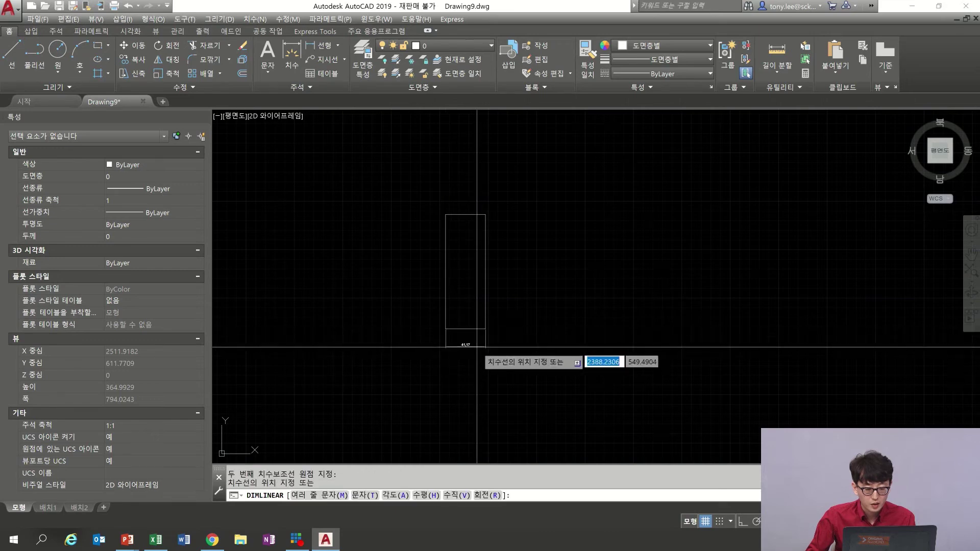
left_click(466, 345)
scroll(465, 345, "up", 4)
middle_click_drag(467, 298, 487, 339)
- Scale the rectangle and its dimension by a factor of 0.5
scroll(515, 311, "down", 4)
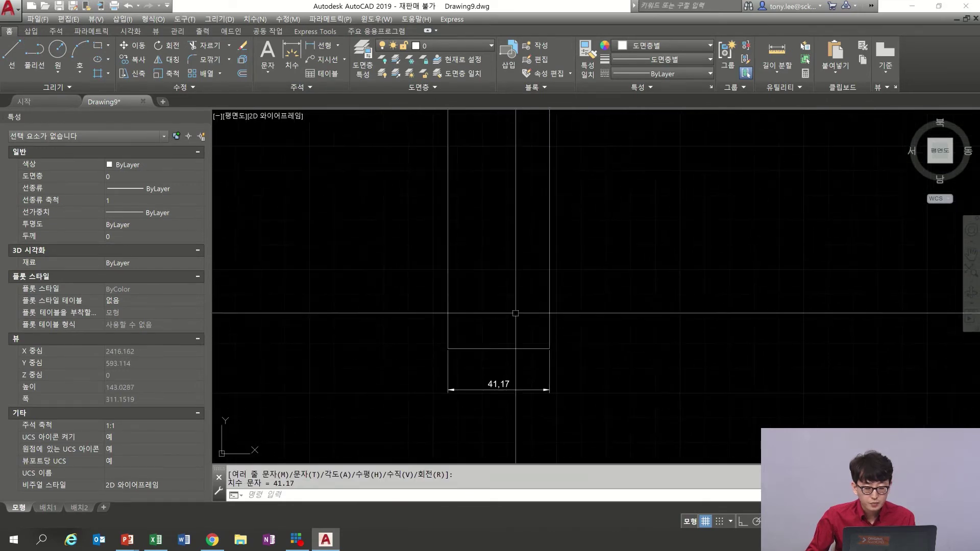
type("sc")
key("Return")
left_click(552, 273)
left_click(502, 342)
key("Return")
left_click(503, 316)
type(".5")
key("Return")
- Scale the rectangle and its dimension from the rectangle's lower-left corner, using the transparent 'CAL expression 25/20.59 as the factor
scroll(507, 300, "up", 4)
middle_click_drag(507, 300, 510, 359)
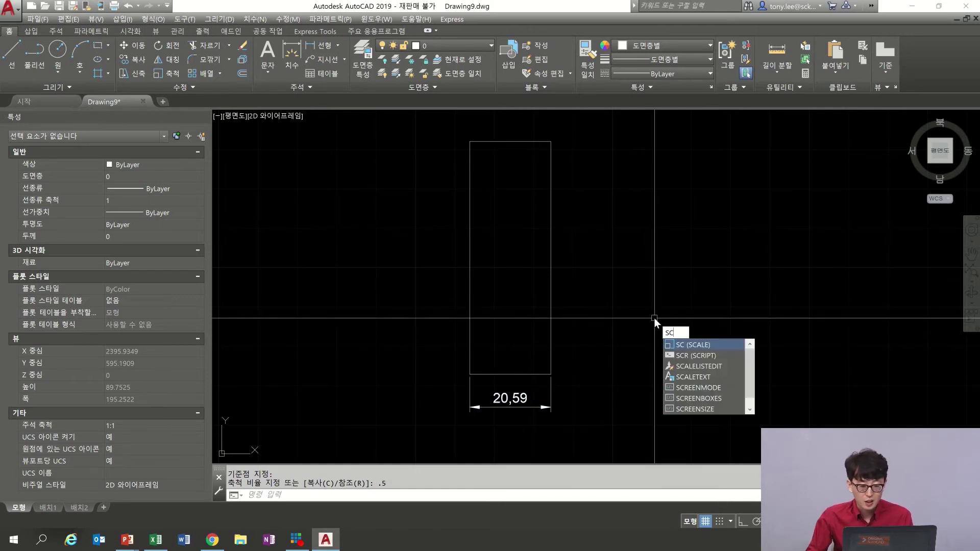
type("sc")
key("Return")
left_click(630, 255)
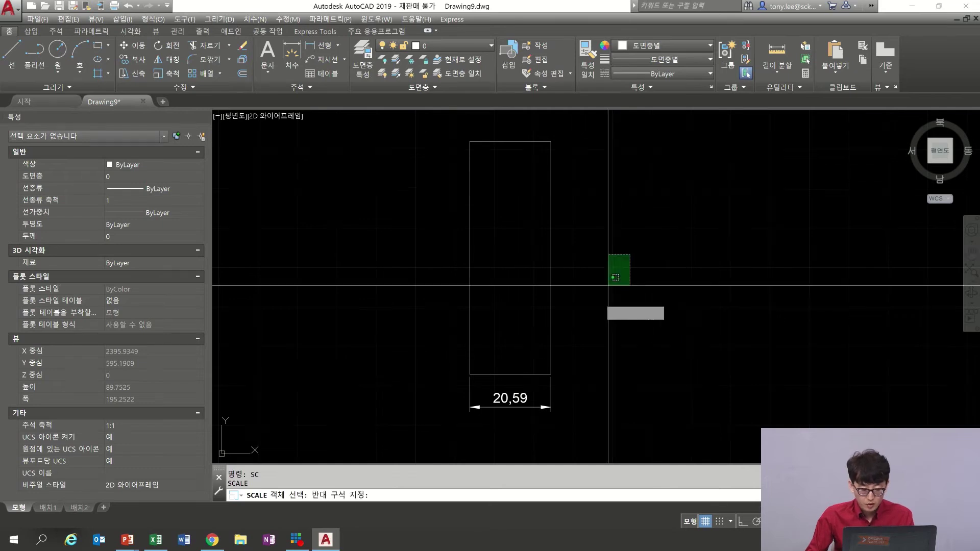
left_click(441, 429)
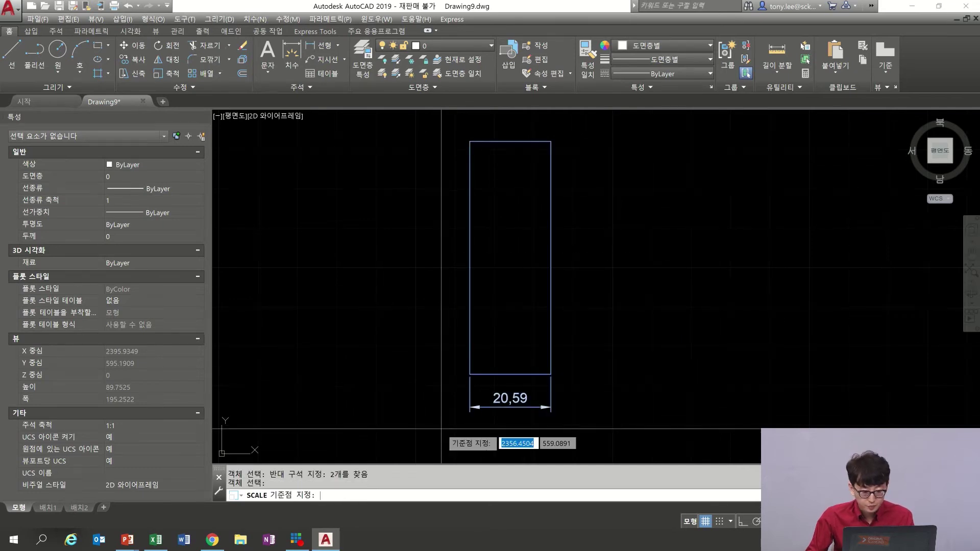
key("Return")
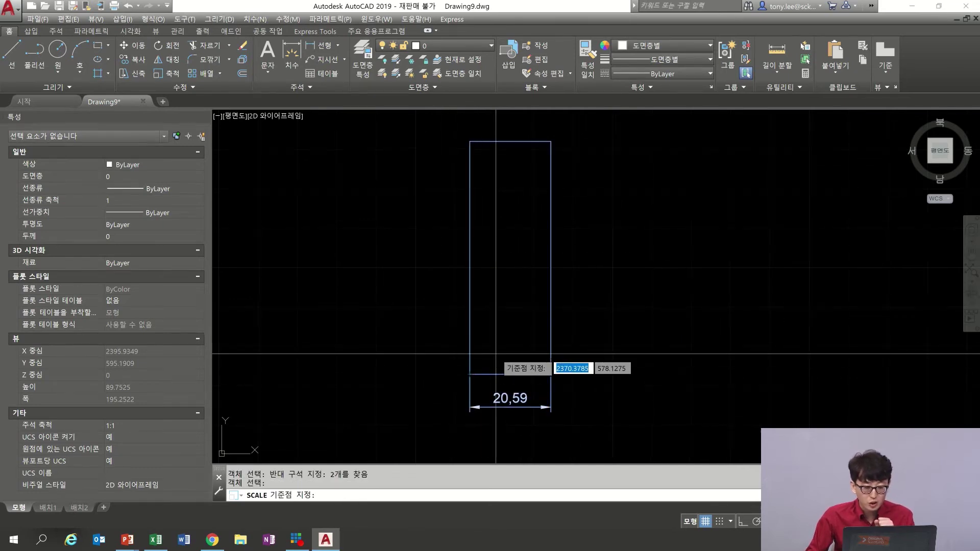
left_click(469, 374)
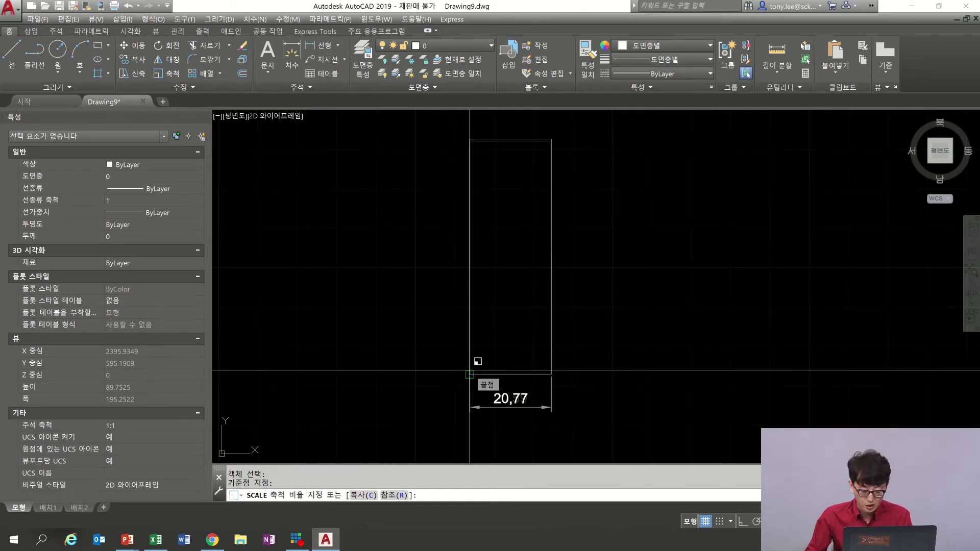
type("c")
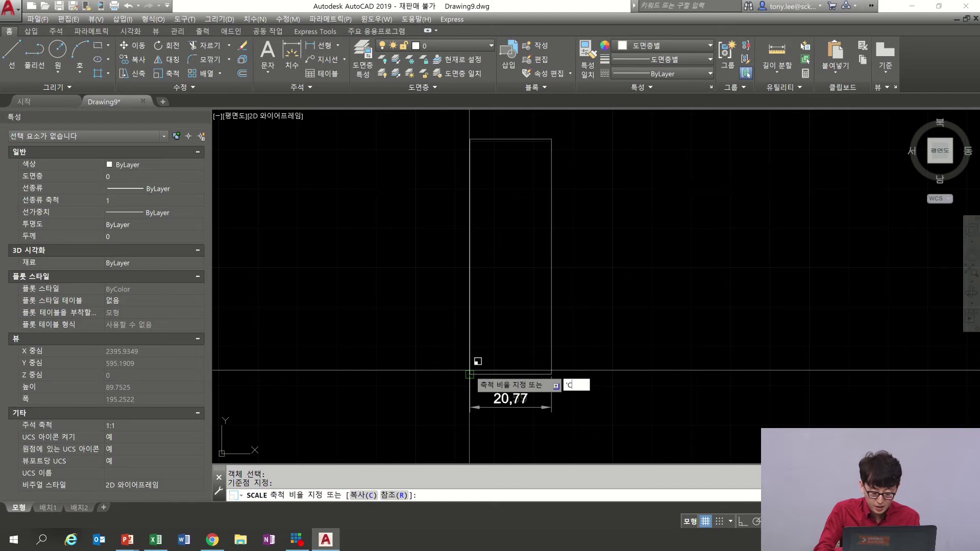
type("AL")
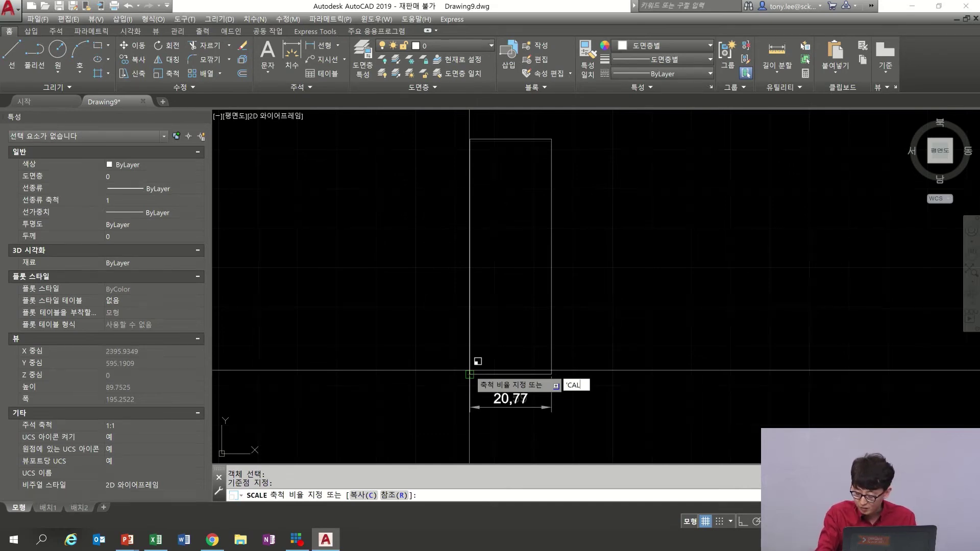
key("Return")
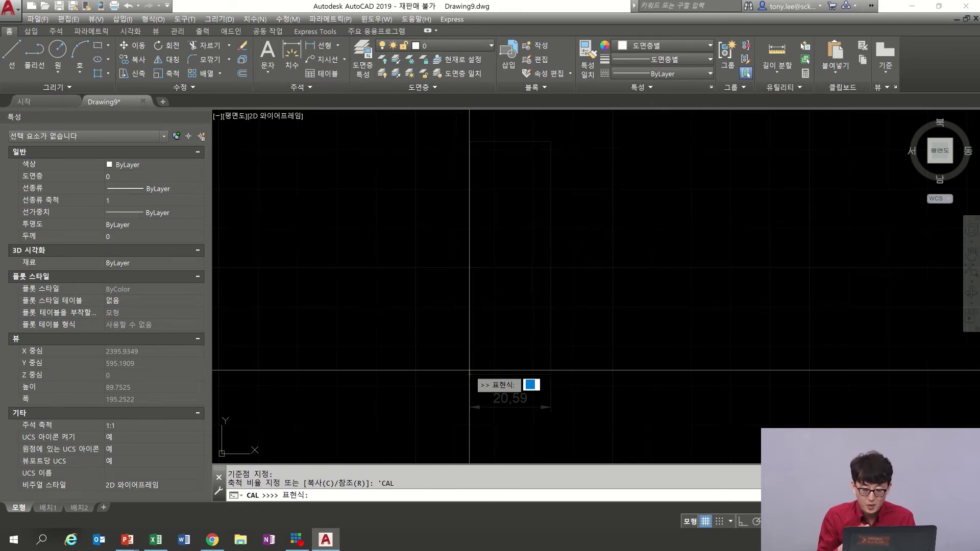
type("25")
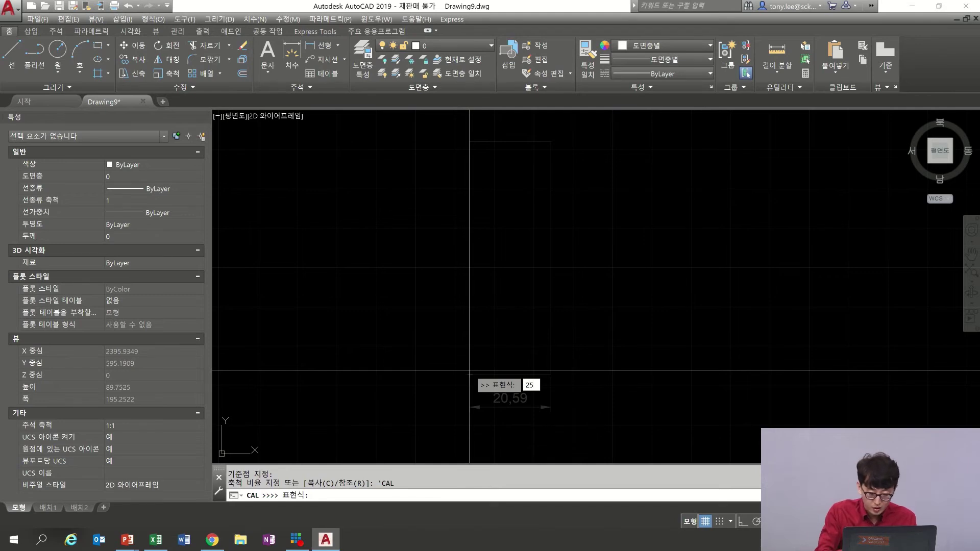
type("/20.59")
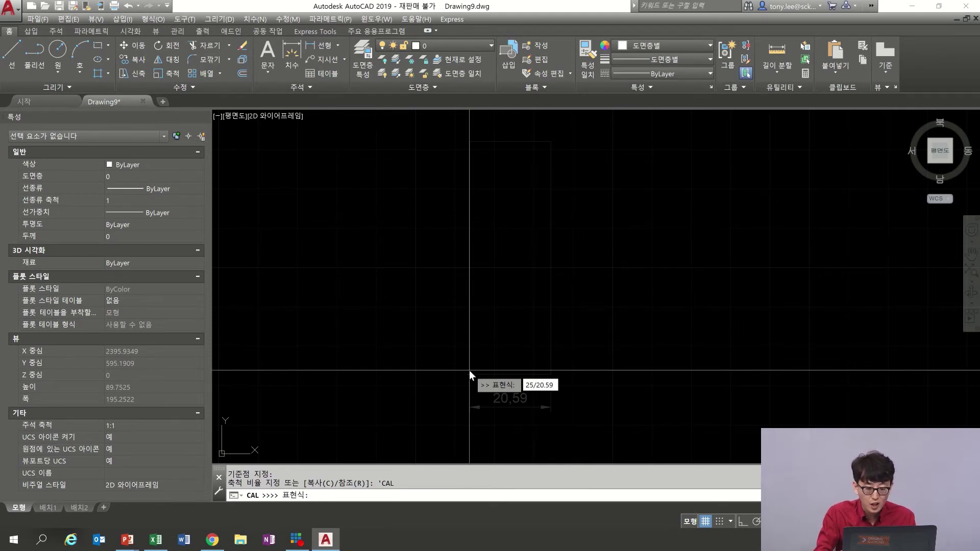
key("Return")
scroll(525, 352, "down", 2)
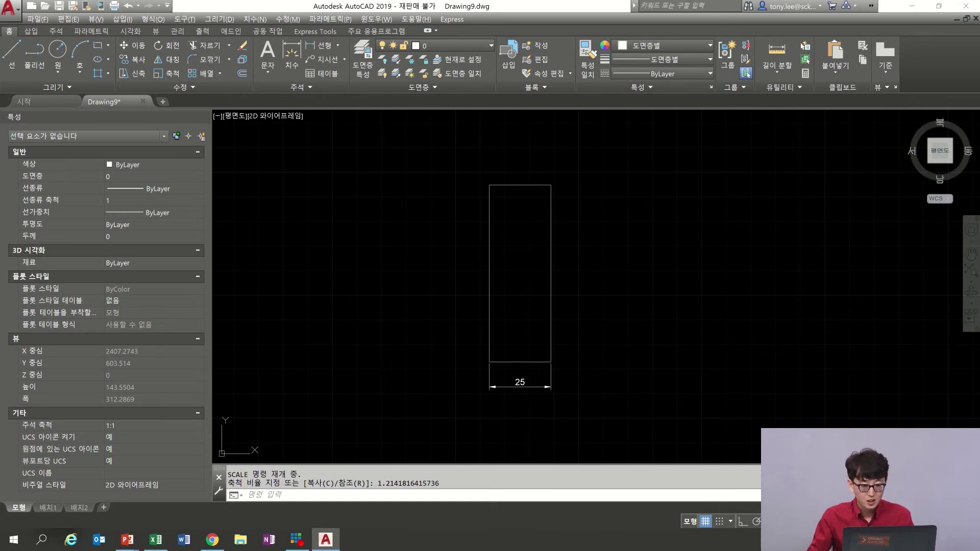
- Switch to the presentation, advance to slide 20 on objects of unknown length, and return to AutoCAD
key("alt+Tab")
key("Right")
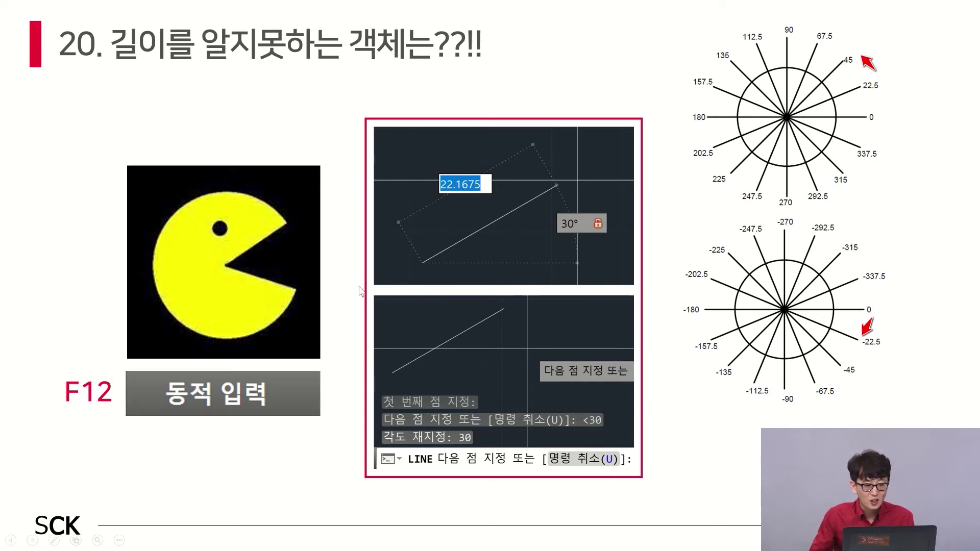
key("alt+Tab")
- Erase the rectangle and its dimension with a crossing selection
type("E")
key("Return")
left_click(589, 162)
left_click(450, 433)
key("Return")
- Draw a line about 46 units long with its direction locked by the angle override <30
type("L")
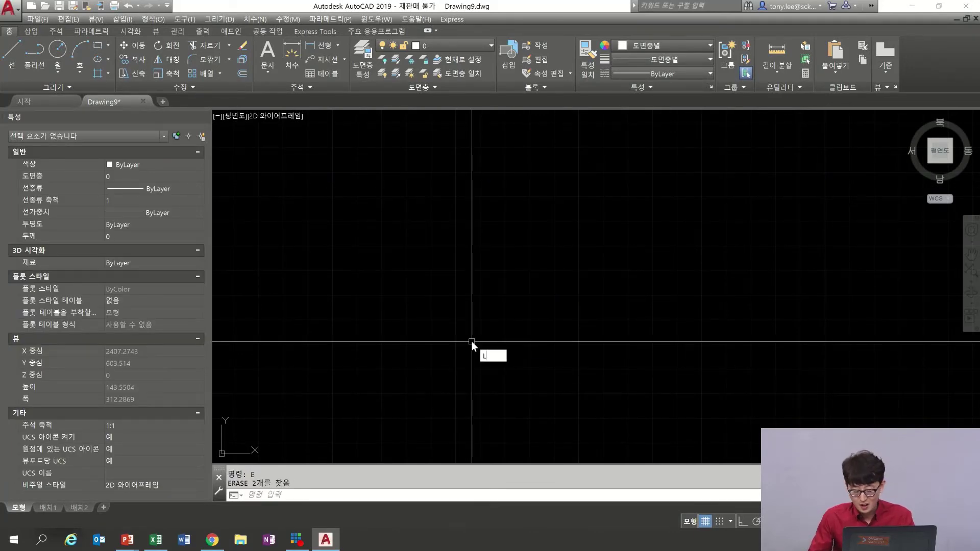
key("Return")
left_click(353, 299)
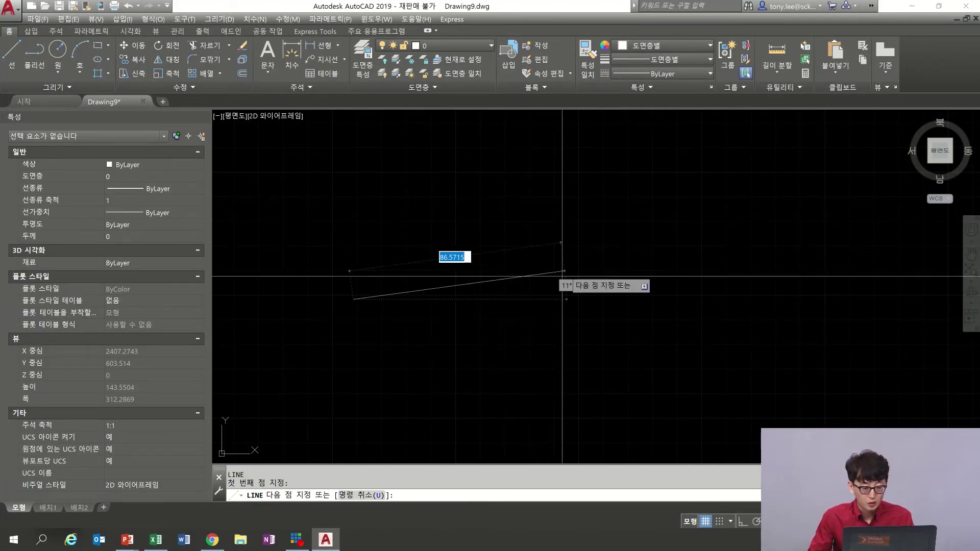
key("F8")
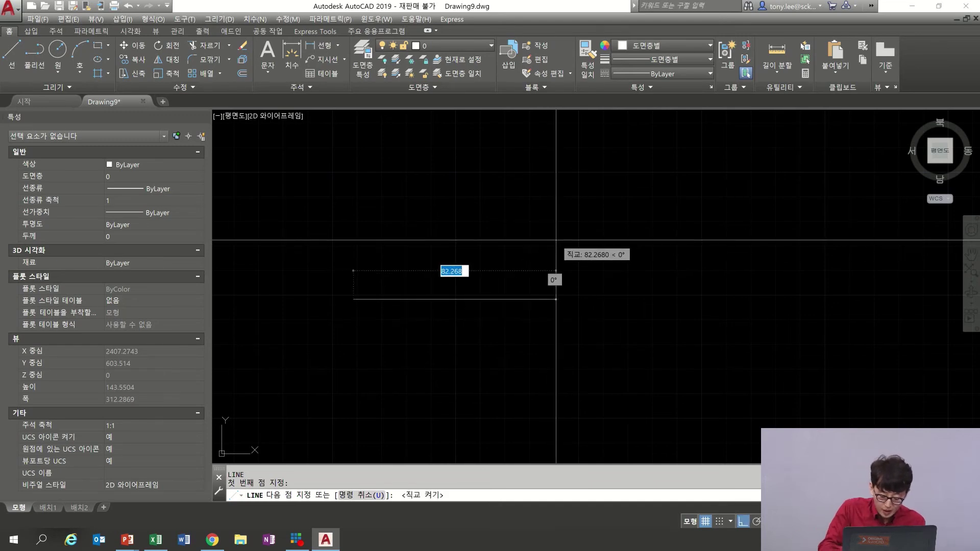
key("F8")
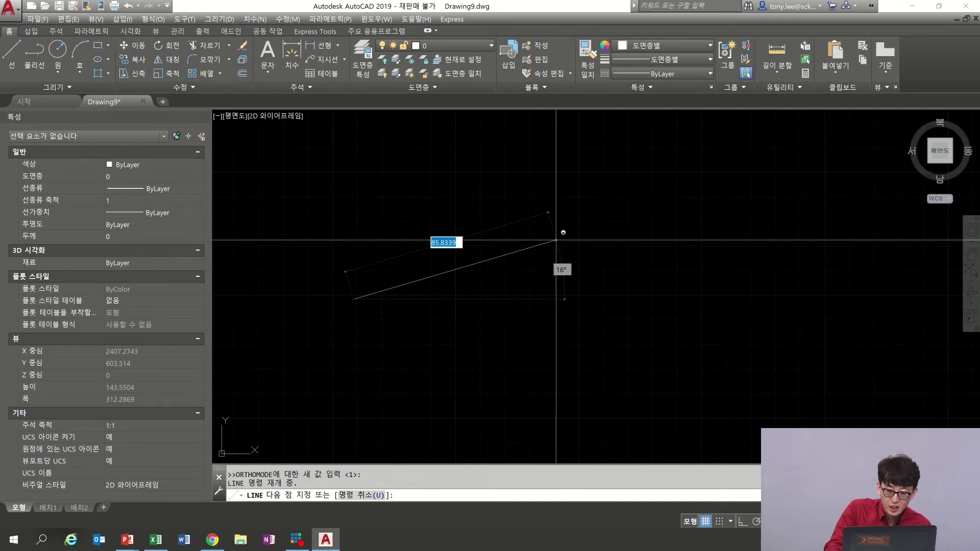
type("<")
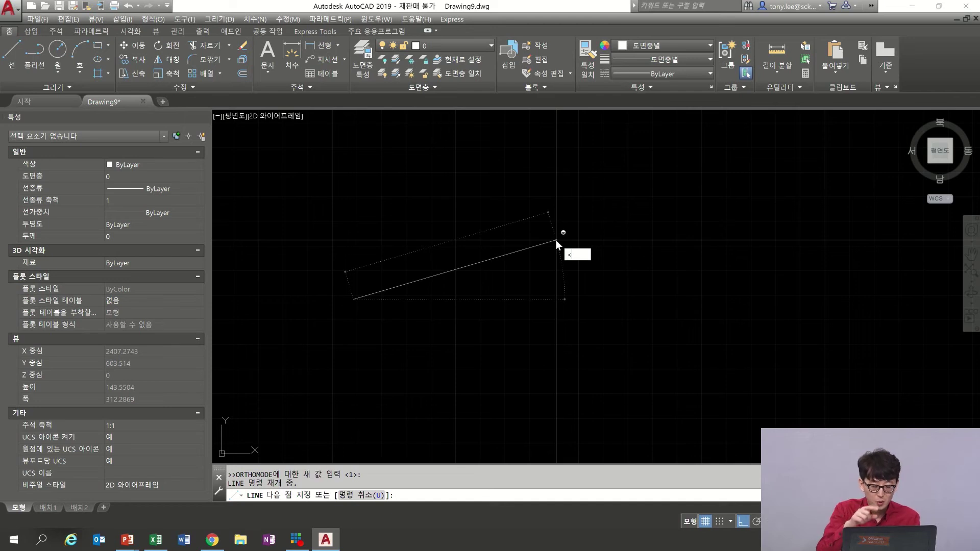
type("30")
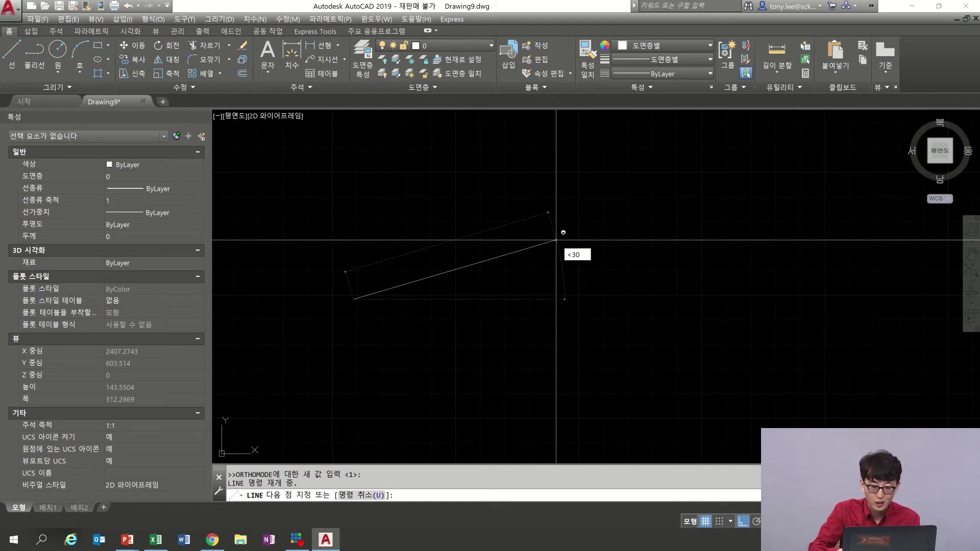
key("Return")
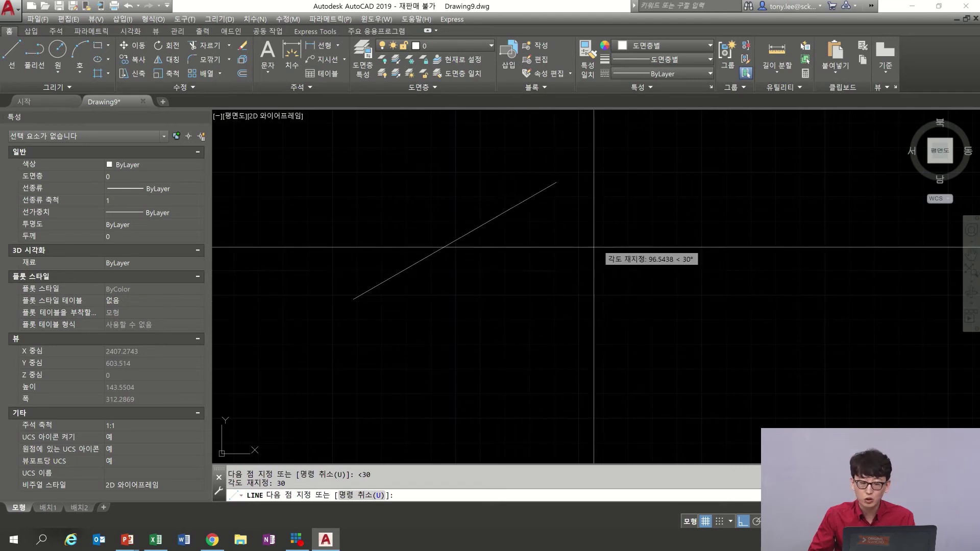
left_click(480, 291)
key("Escape")
- Erase the angled line with a crossing selection
left_click(518, 221)
left_click(409, 307)
type("e")
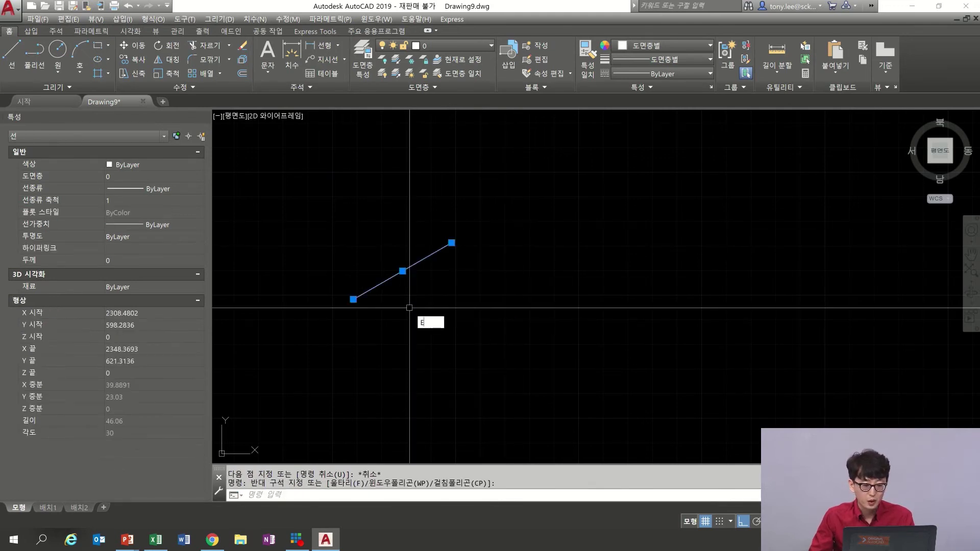
key("Return")
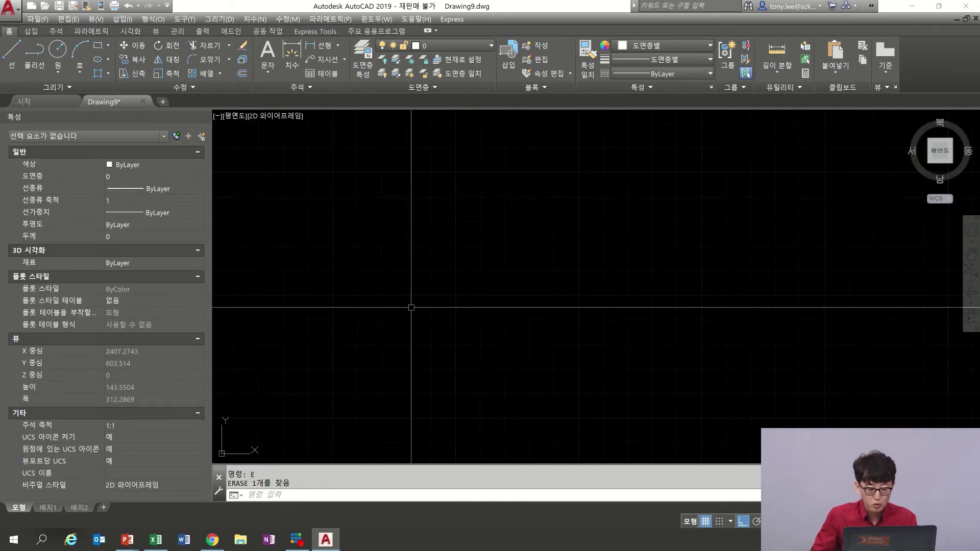
- Draw a single line with its angle locked at 30° through dynamic input and its length picked freely
type("l")
key("Return")
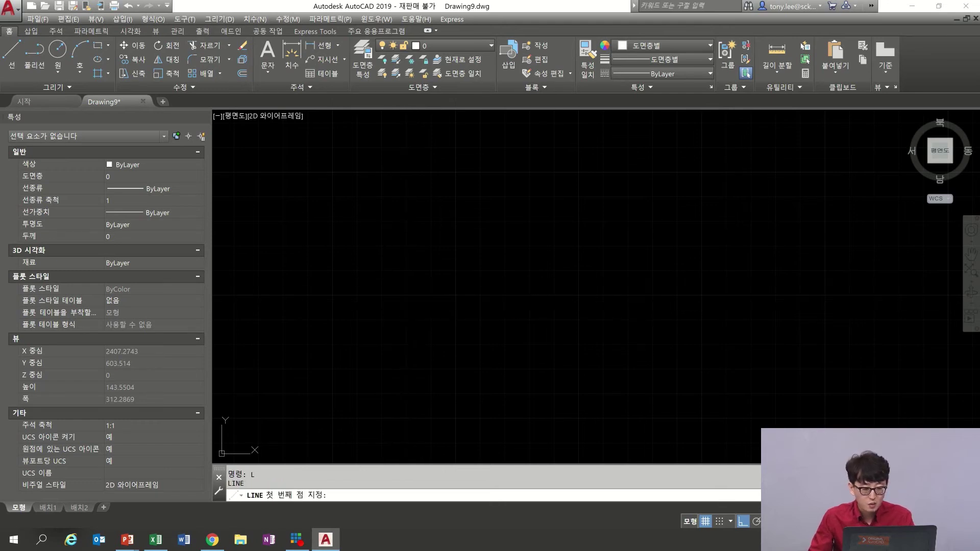
left_click(383, 282)
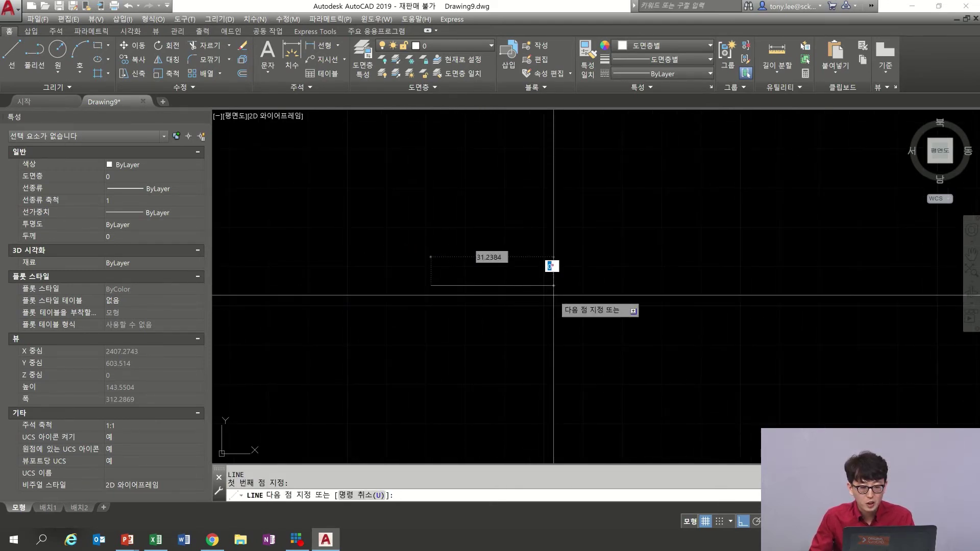
key("Tab")
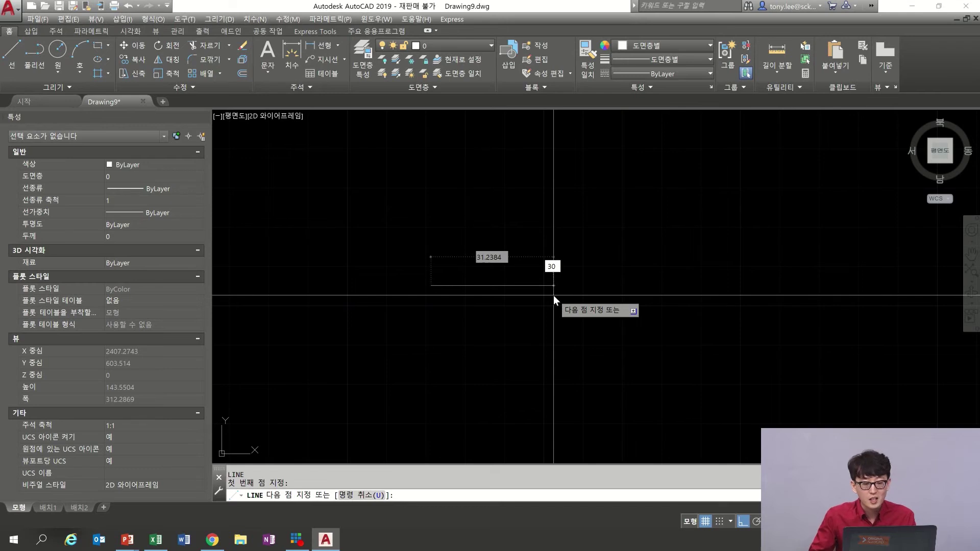
key("Tab")
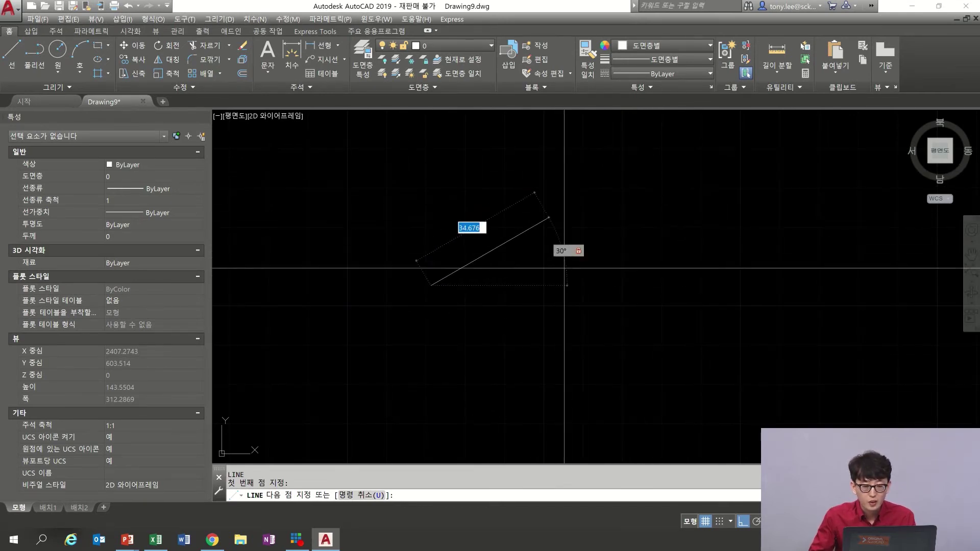
left_click(622, 206)
key("Escape")
key("Escape")
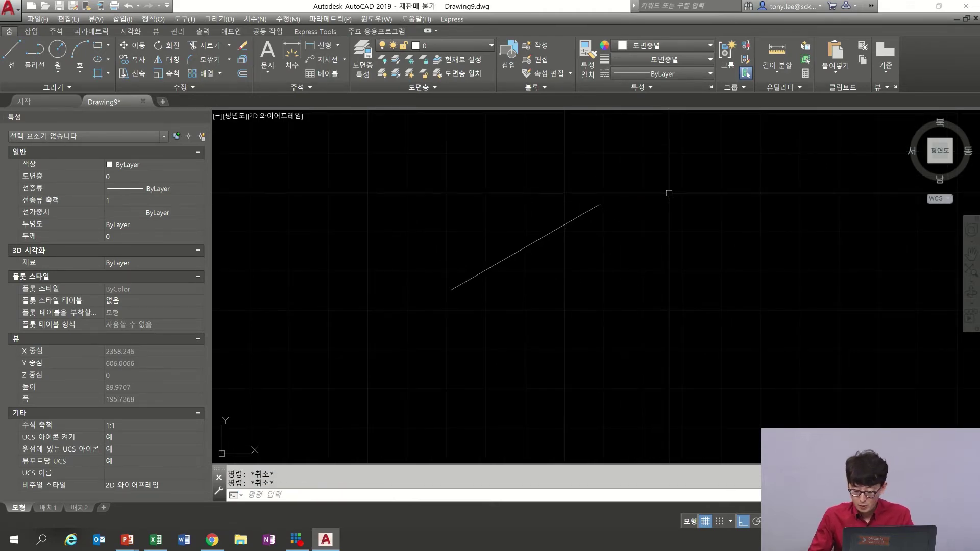
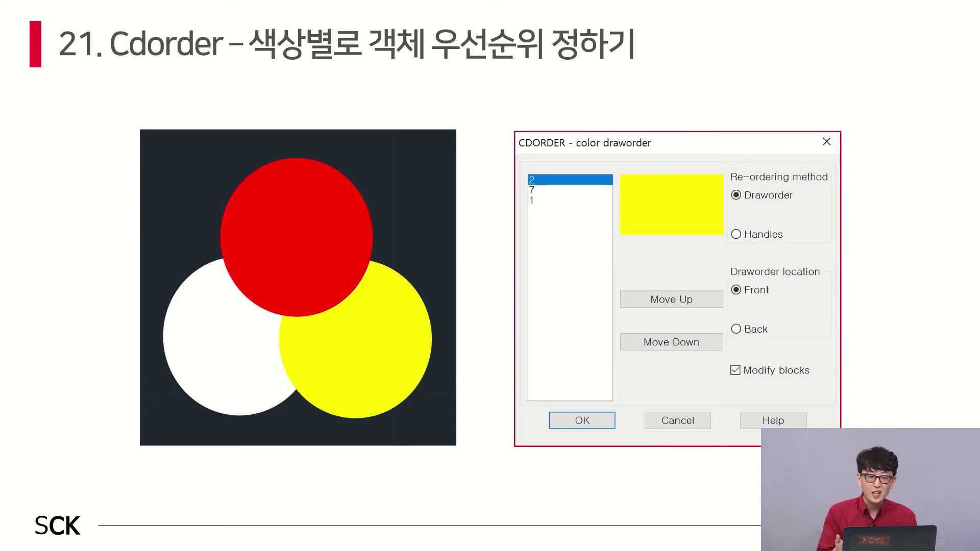
- Switch from the CDORDER slide back to AutoCAD and erase the remaining 30° line
key("alt+Tab")
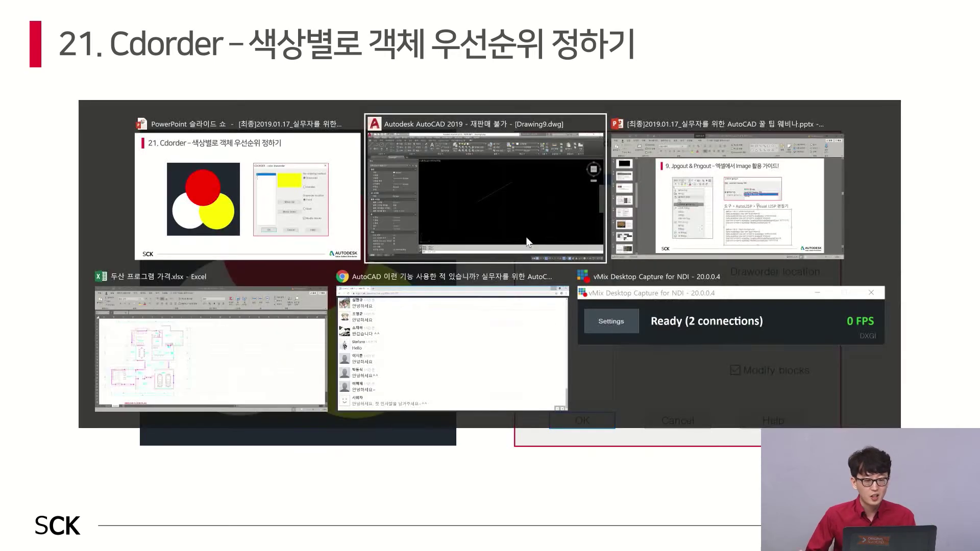
left_click(559, 202)
left_click(520, 270)
key("Escape")
- Place three overlapping solid donuts in a triangular arrangement with inner diameter 0 and outer diameter 5
type("DO")
key("Return")
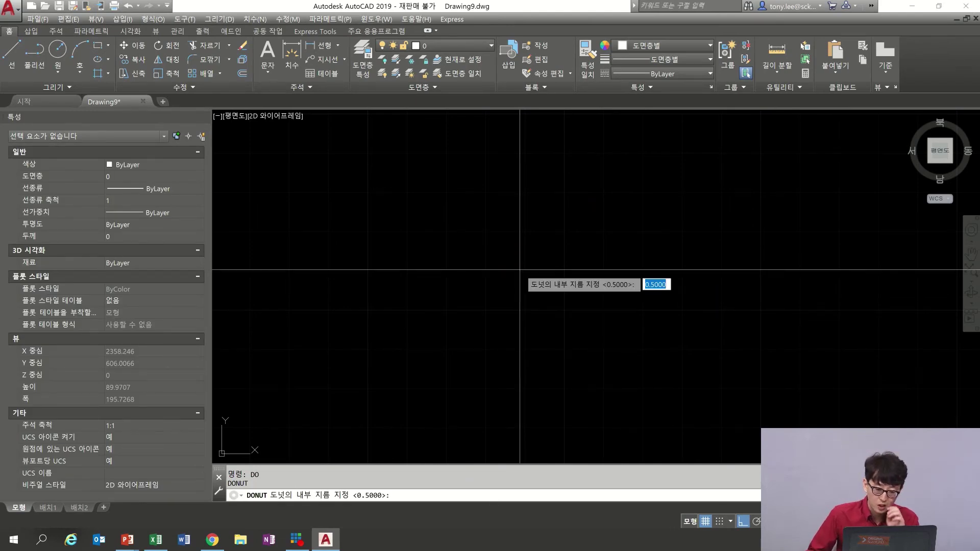
type("0")
key("Return")
type("5")
key("Return")
left_click(502, 291)
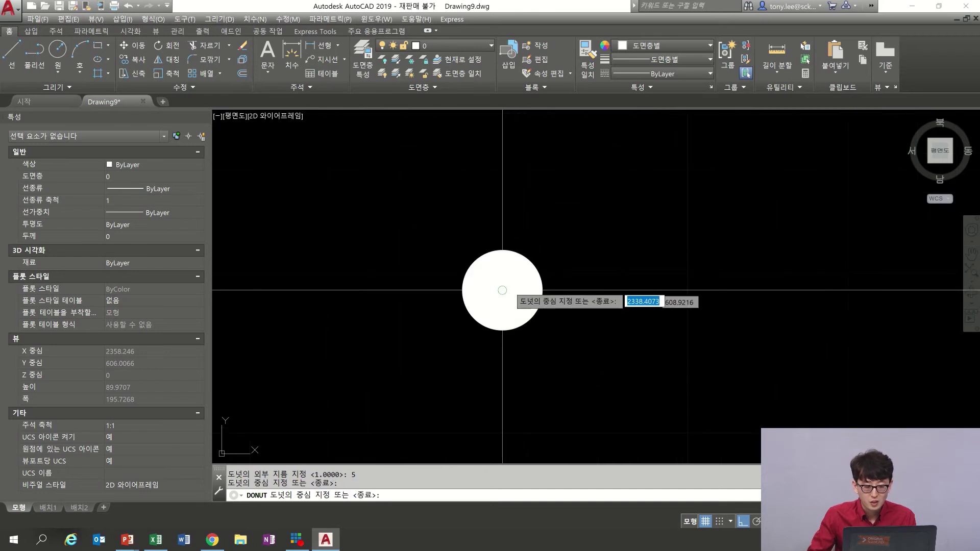
left_click(563, 291)
left_click(537, 237)
key("Escape")
- Change the color of the upper donut to red
left_click(537, 240)
left_click(592, 123)
left_click(676, 47)
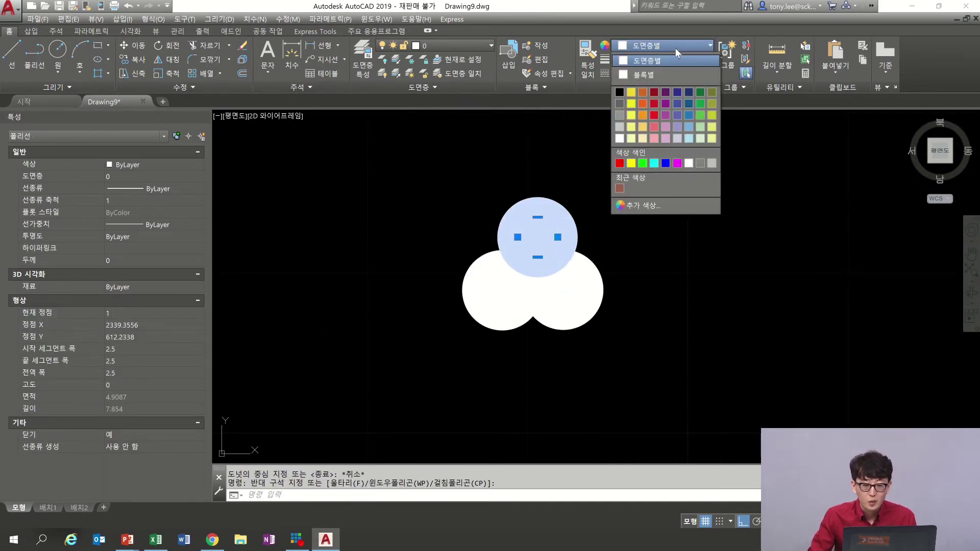
left_click(619, 163)
key("Escape")
- Change the color of the lower-right donut to yellow
left_click(592, 296)
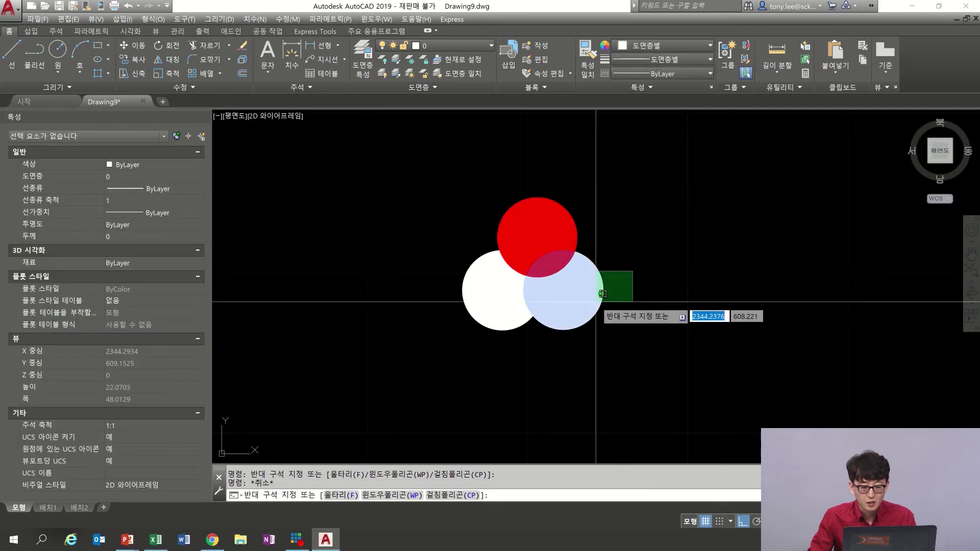
left_click(682, 45)
left_click(631, 163)
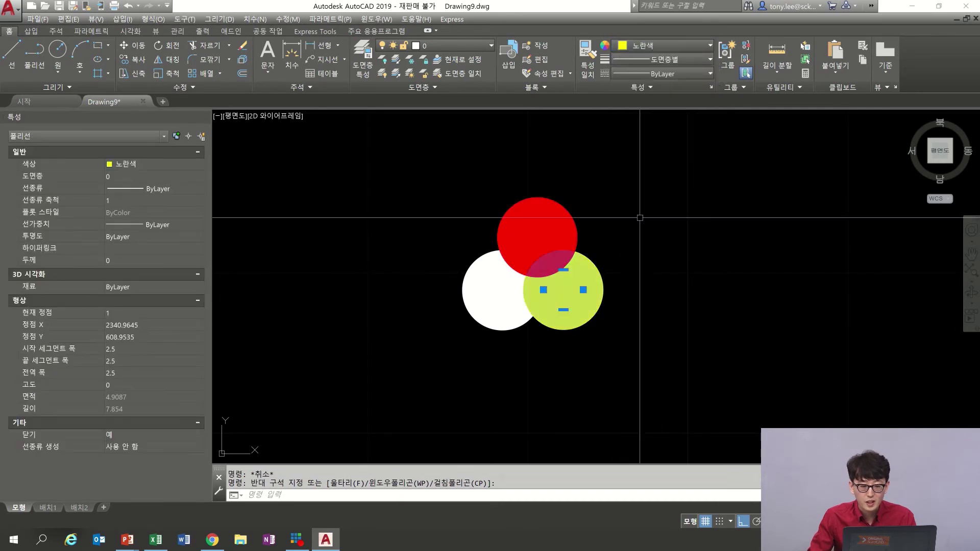
key("Escape")
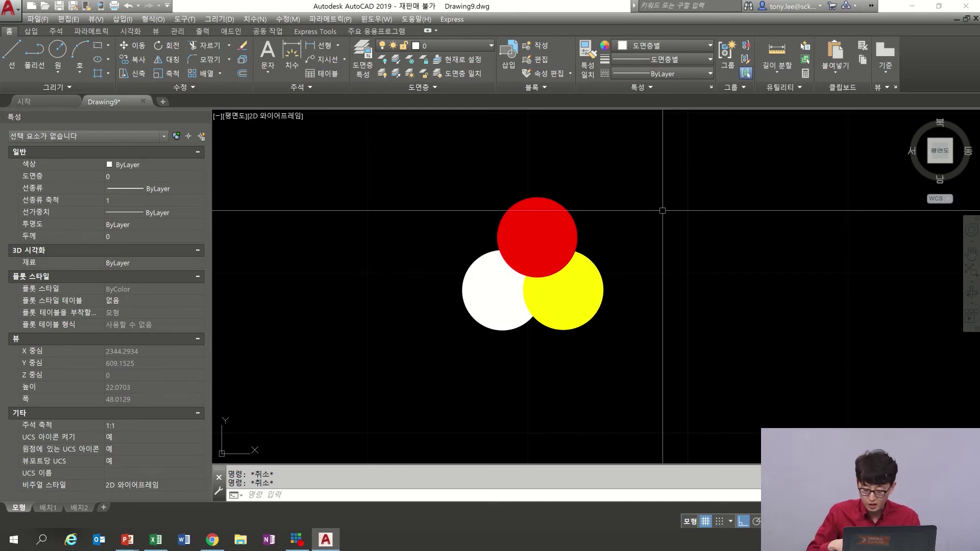
- Run CDORDER on all three overlapping donuts and move its color draworder dialog clear of them
type("ORDER")
key("Home")
type("CD")
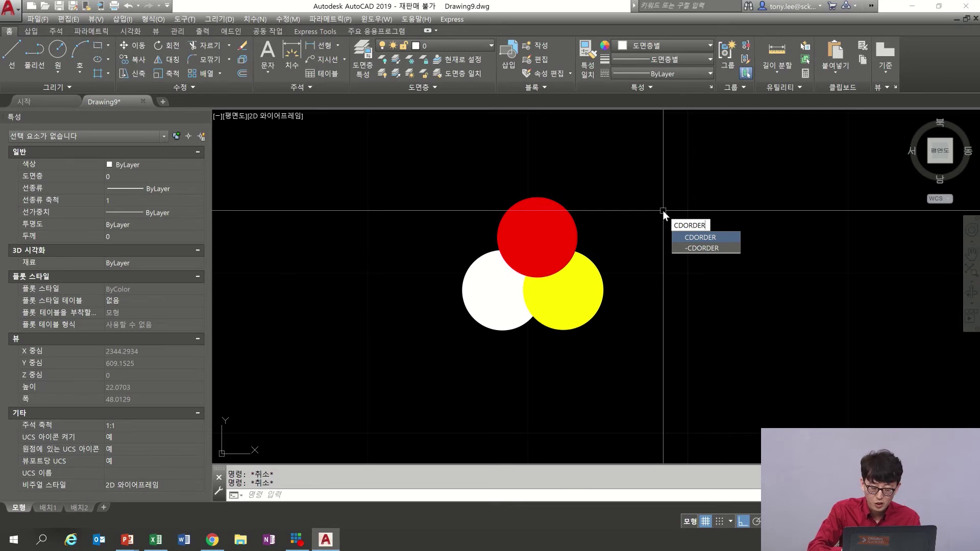
key("Return")
left_click(667, 174)
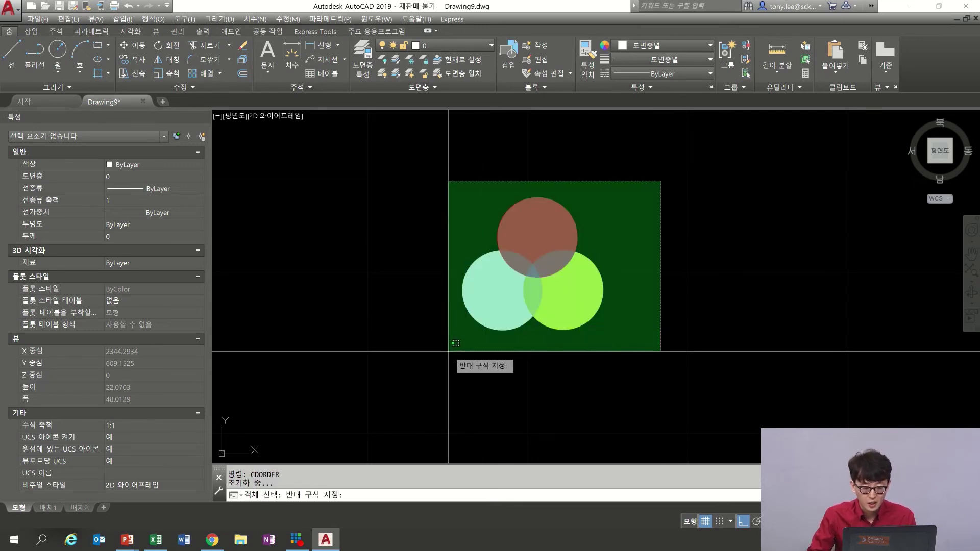
left_click(449, 351)
key("Return")
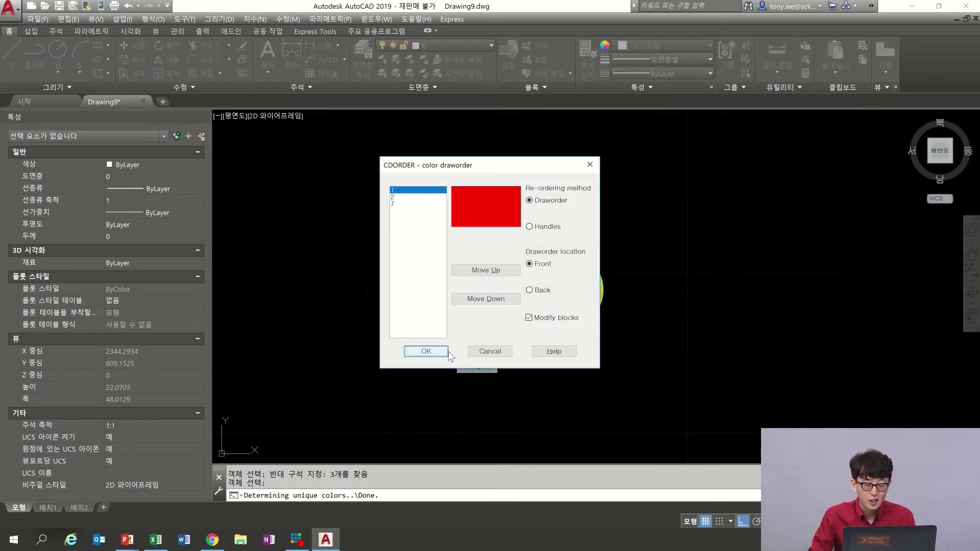
left_click_drag(520, 168, 759, 167)
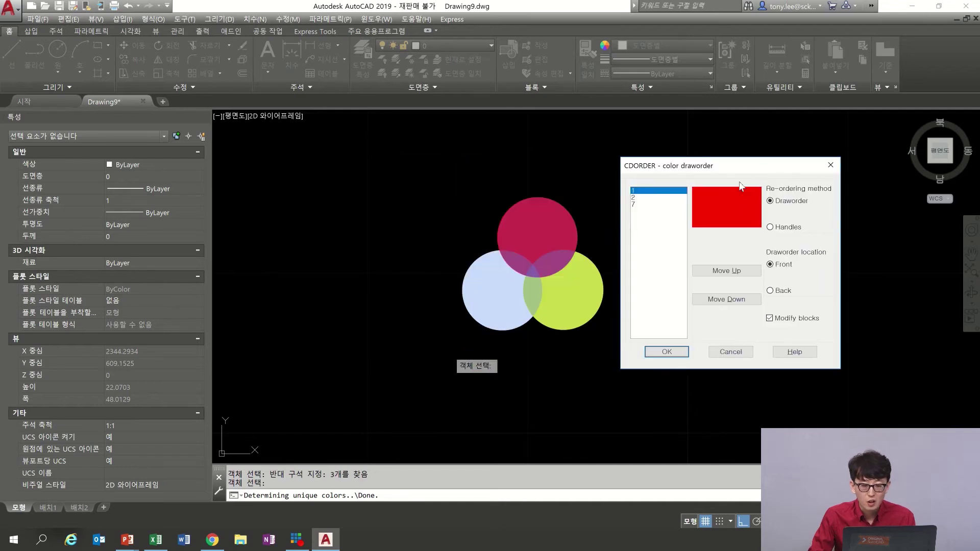
- Put yellow (color 2) first in the color order, ahead of red and white, and apply it with Draworder and Front
left_click(656, 204)
left_click(652, 190)
left_click(649, 198)
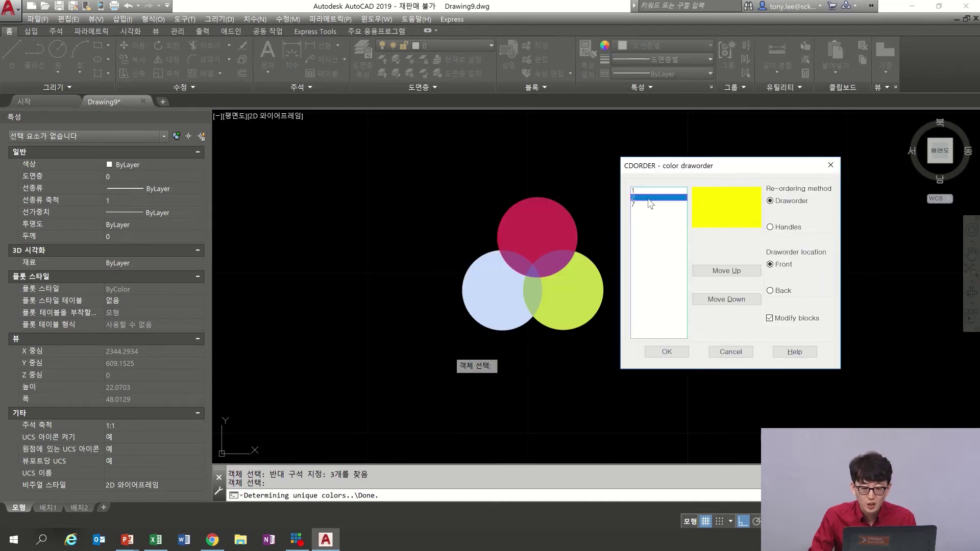
left_click(726, 271)
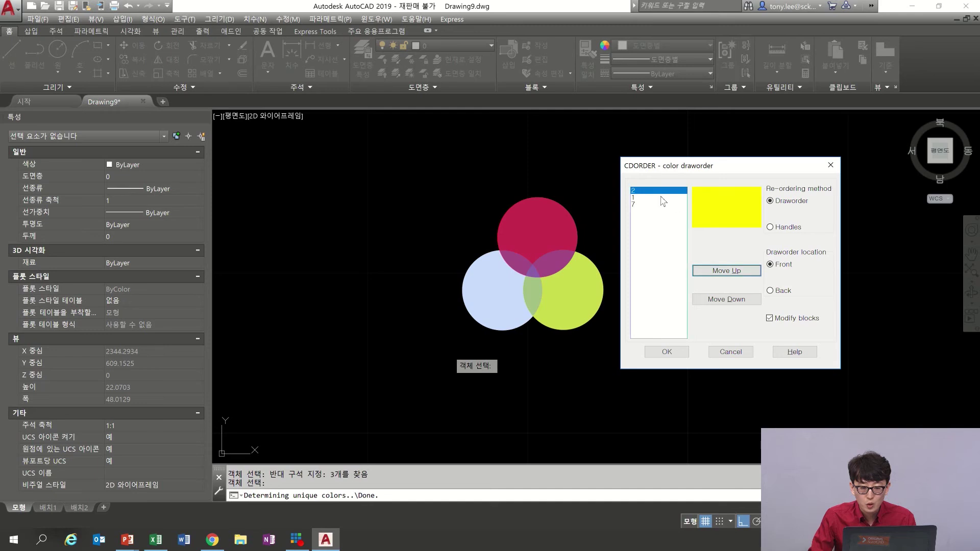
left_click(645, 197)
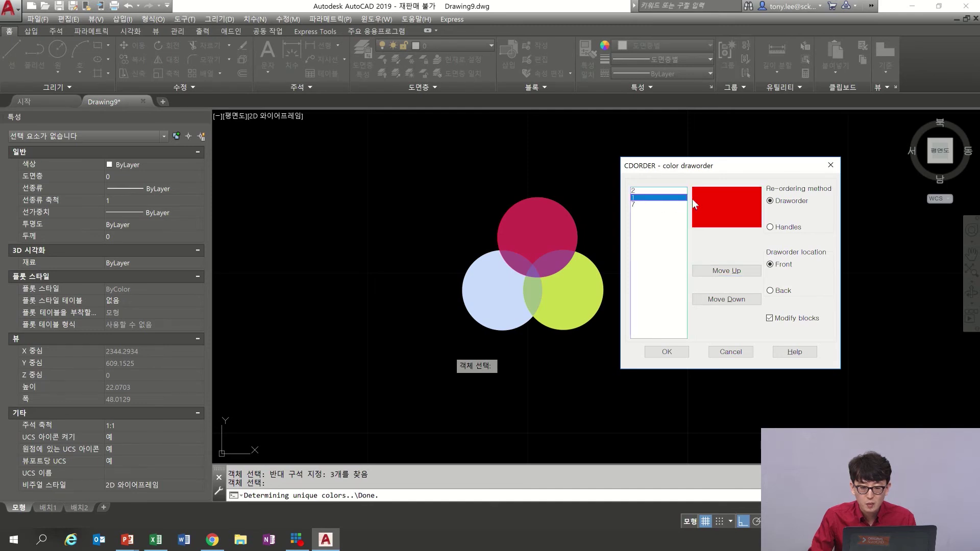
left_click(637, 205)
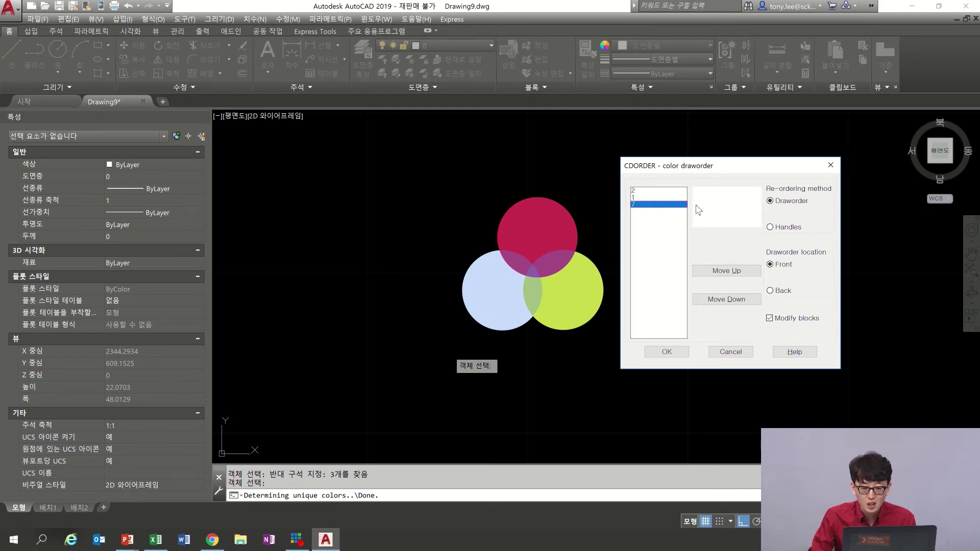
left_click(654, 197)
left_click(653, 191)
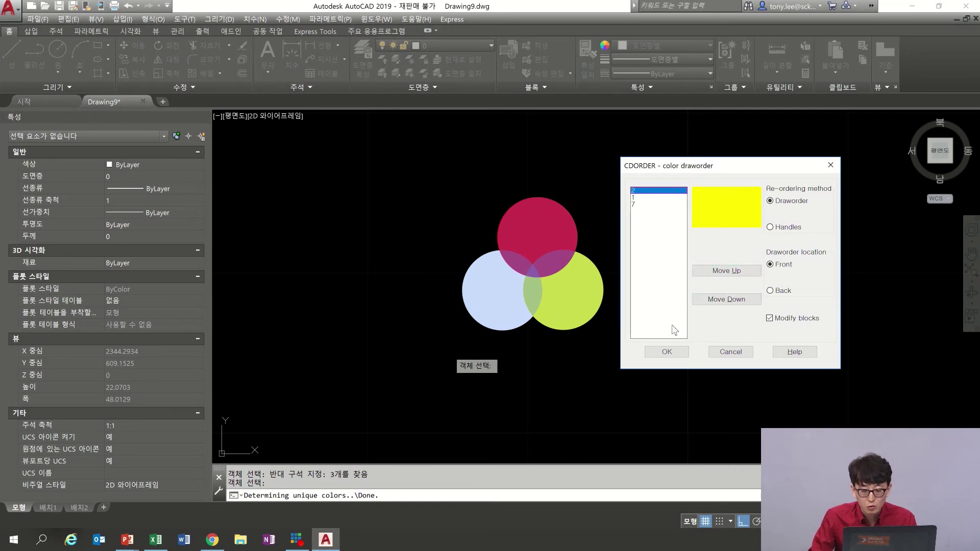
left_click(669, 352)
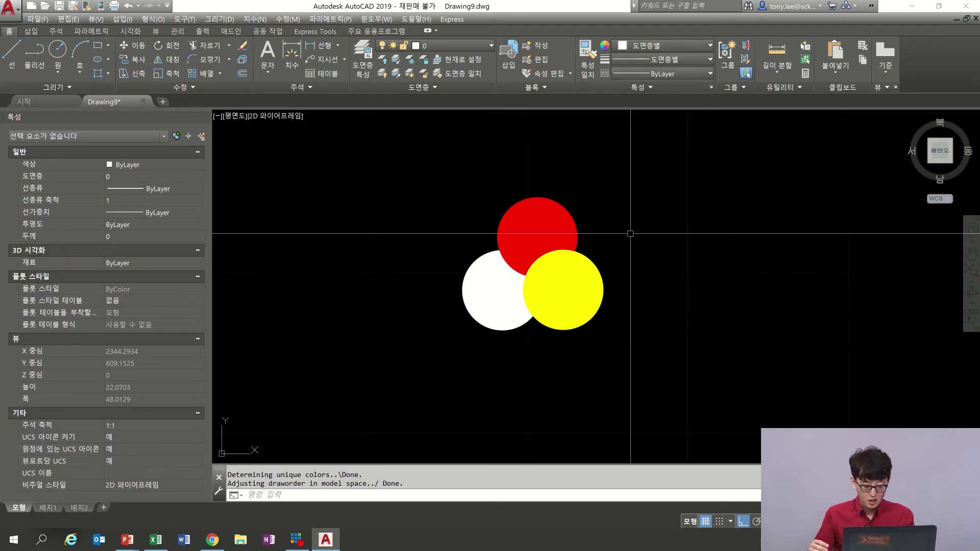
- Switch to the slide show, advance to slide 22 on reusing previous plot settings, and return to AutoCAD
key("alt+Tab")
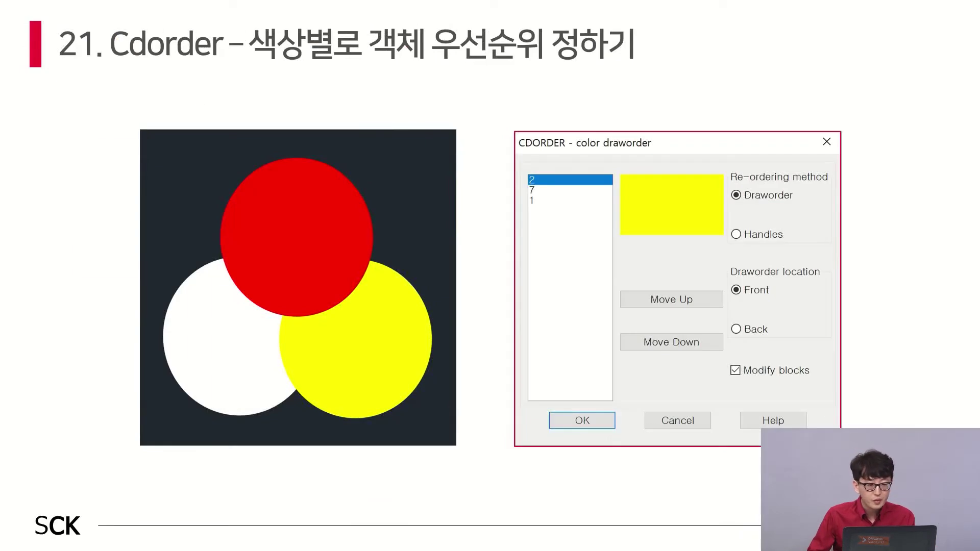
key("Right")
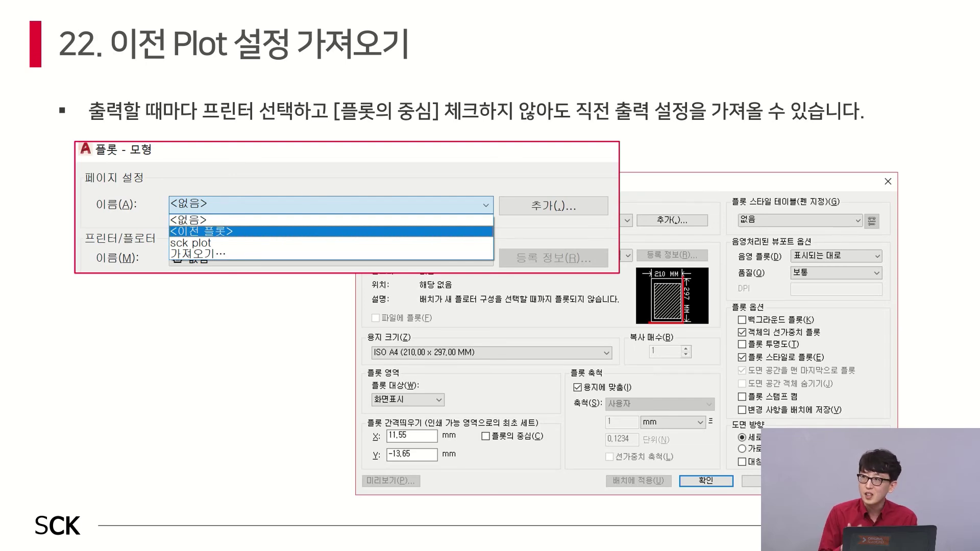
key("alt+Tab")
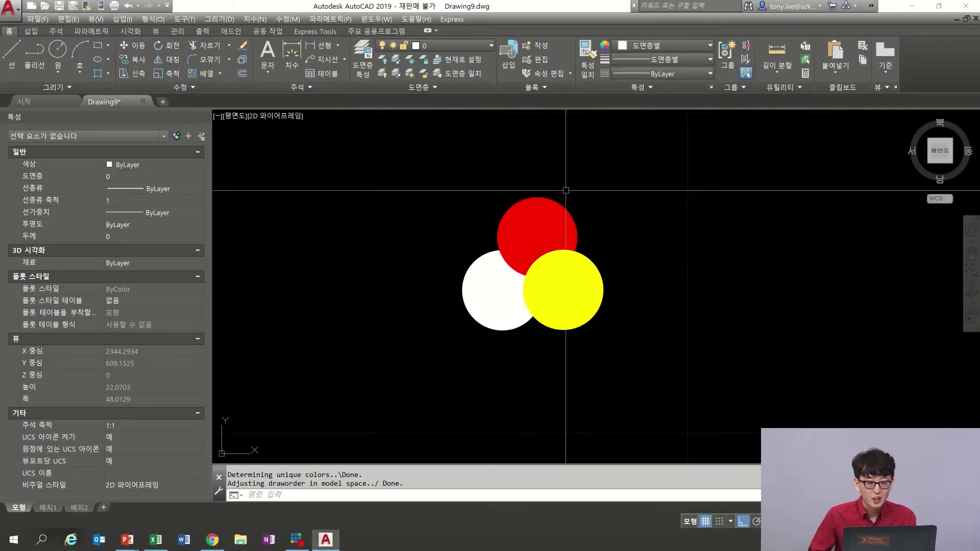
- Start a plot of the donut drawing with Microsoft Print to PDF, A4 paper and the plot centered
scroll(571, 197, "down", 3)
middle_click_drag(571, 198, 575, 259)
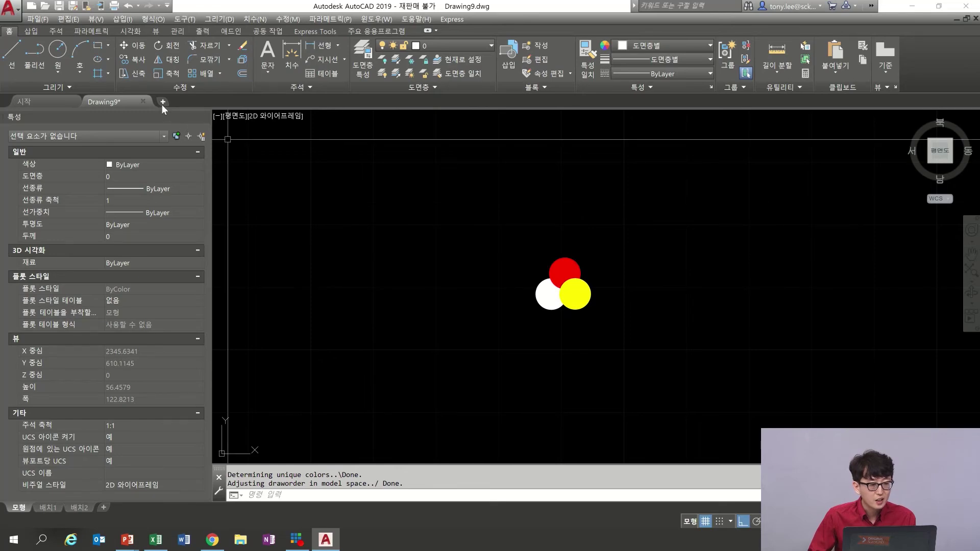
key("ctrl+p")
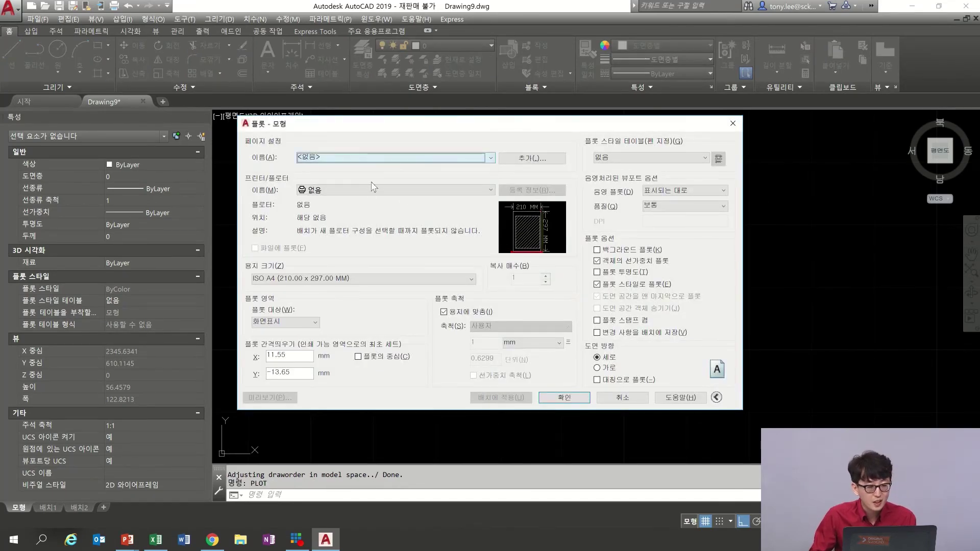
left_click(374, 189)
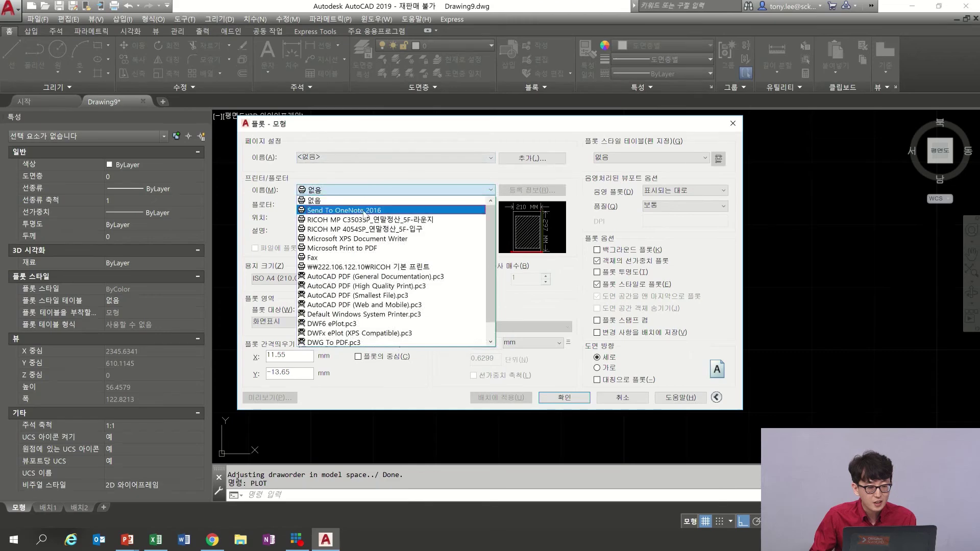
left_click(363, 248)
left_click(342, 278)
left_click(341, 281)
left_click(358, 356)
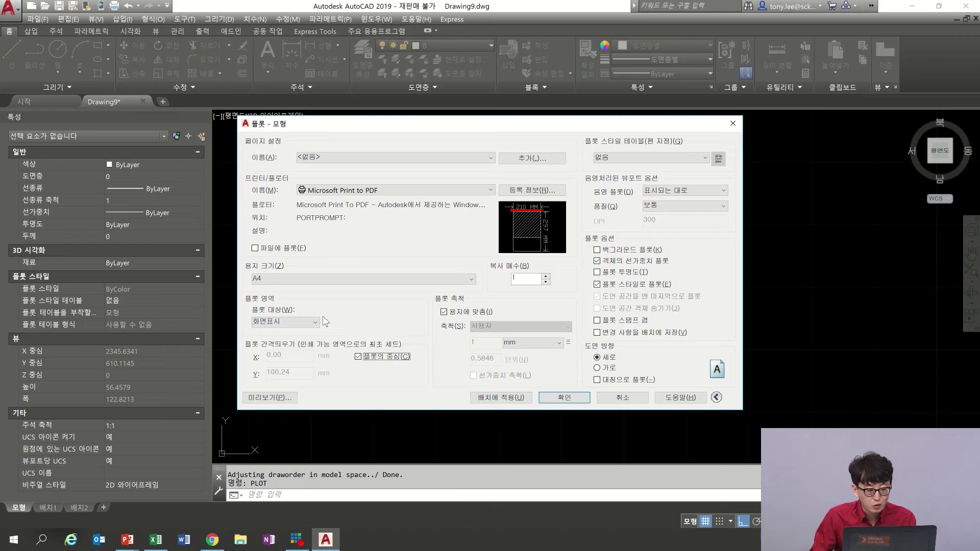
- Define the plot area with a window around the donuts and set the drawing orientation to landscape
left_click(297, 322)
left_click(276, 331)
left_click(468, 350)
left_click(709, 203)
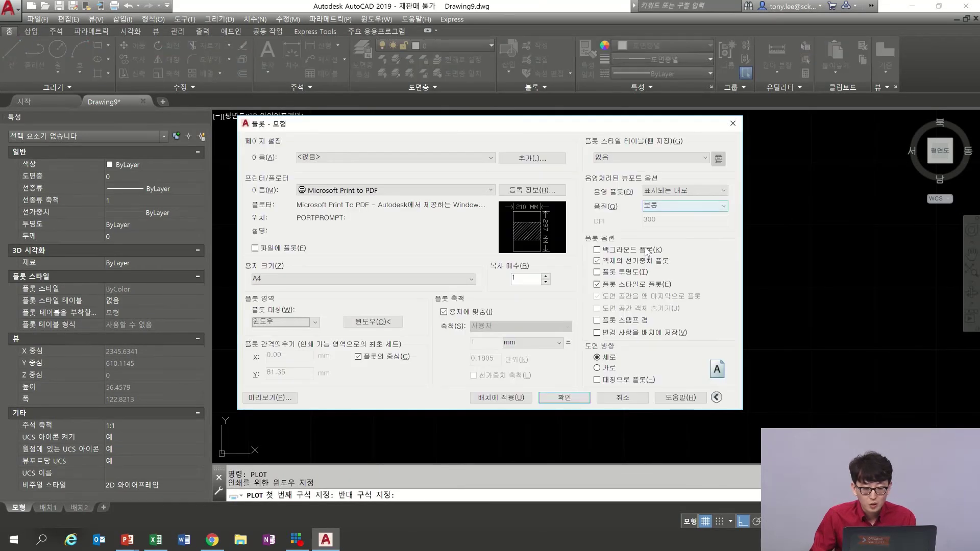
left_click(607, 368)
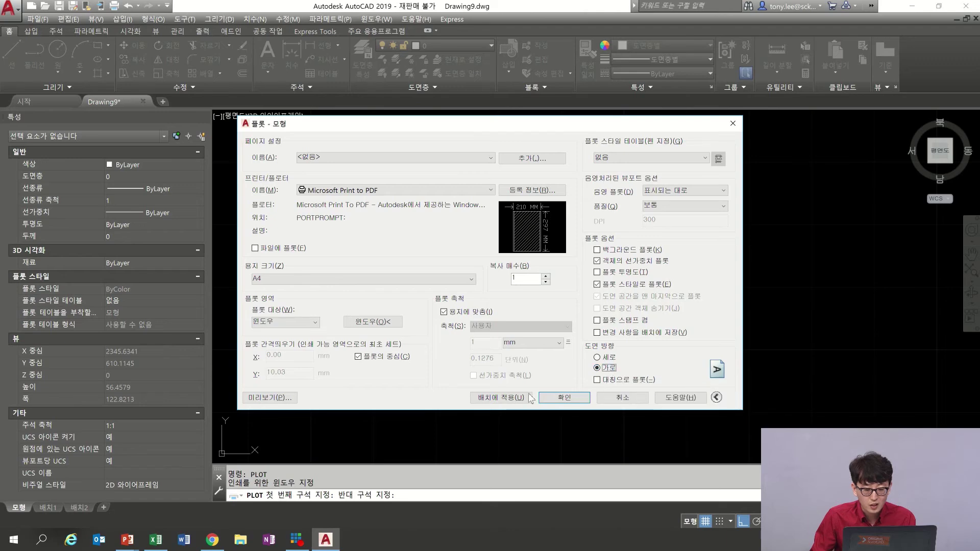
- Apply the plot settings to the layout and plot the drawing to a PDF named ASDAS
left_click(511, 397)
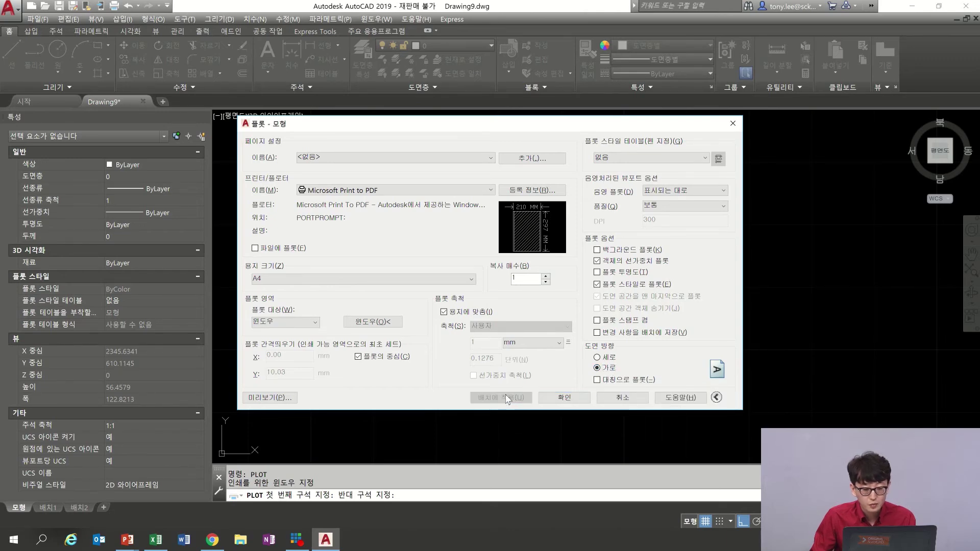
left_click(567, 397)
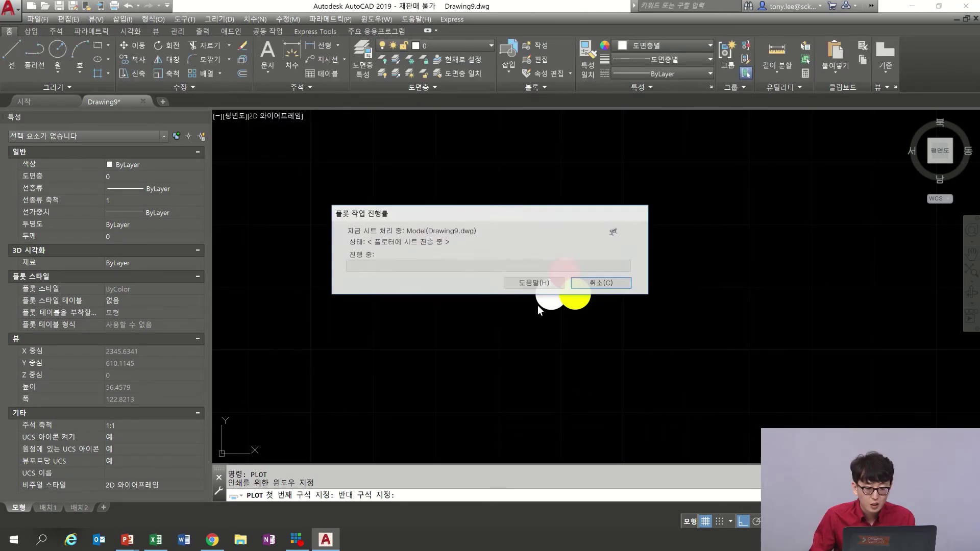
type("ASDAS")
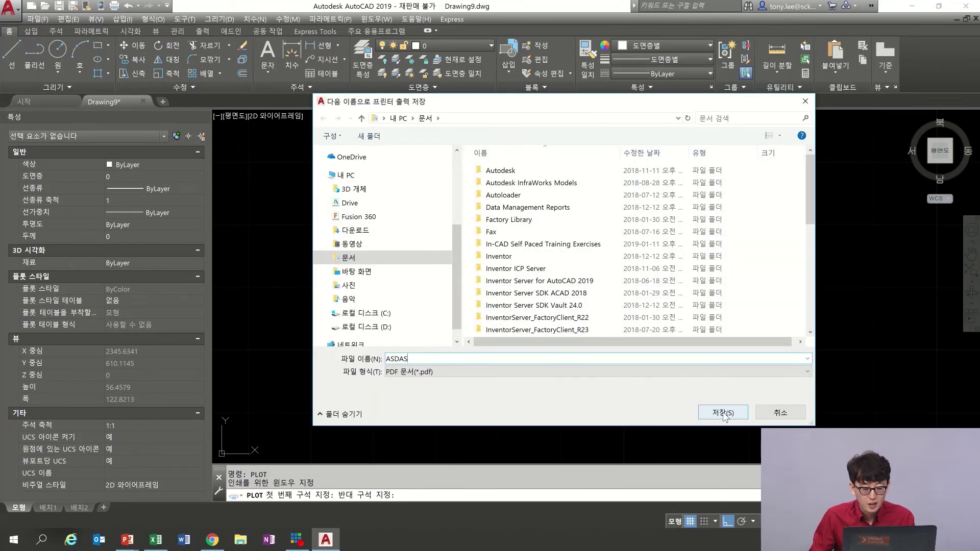
left_click(723, 413)
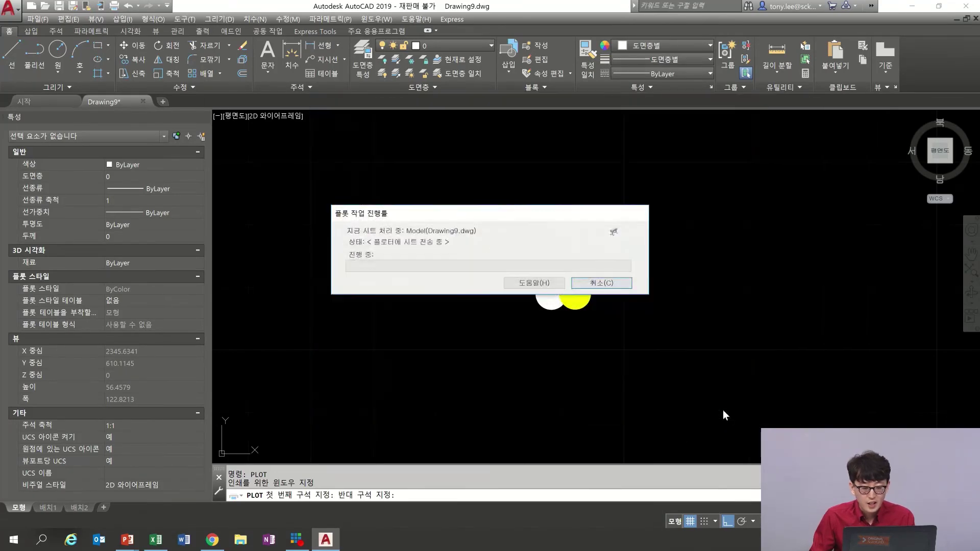
- Create a new drawing and draw two separate rectangles side by side, the second one larger
left_click(163, 103)
type("rec")
key("space")
left_click(422, 236)
left_click(471, 280)
key("space")
left_click(499, 254)
left_click(576, 318)
- Load the <이전 플롯> page setup in the plot settings of the new drawing, and close them without plotting
type("plot")
key("space")
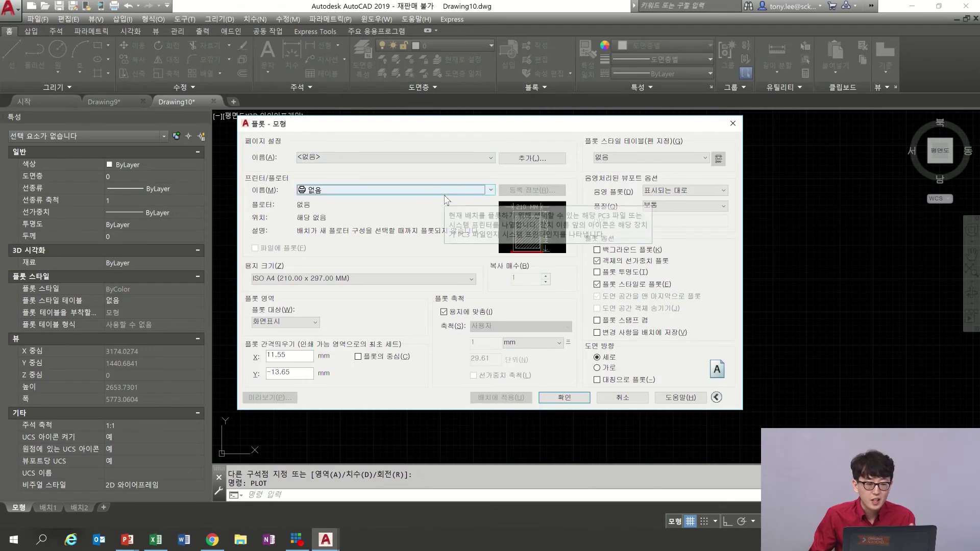
left_click(400, 157)
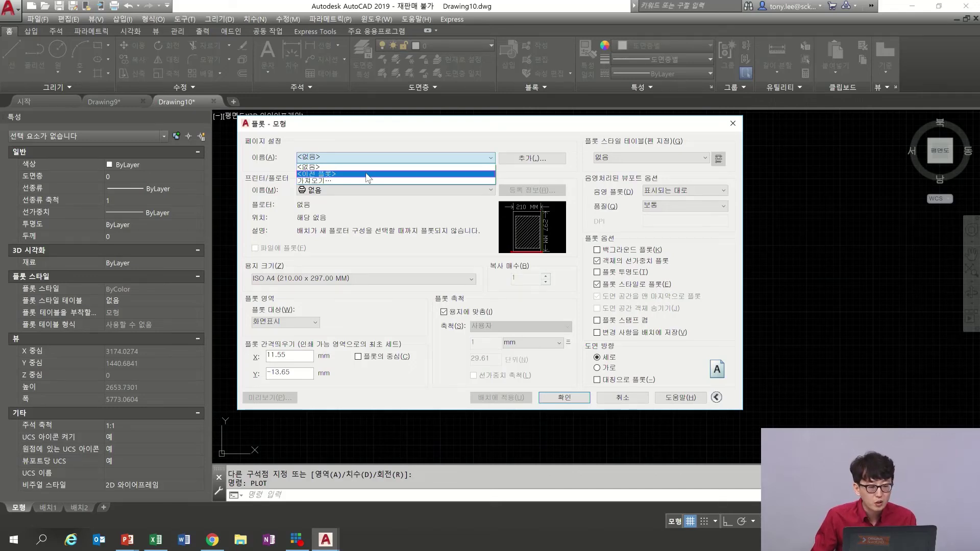
left_click(367, 175)
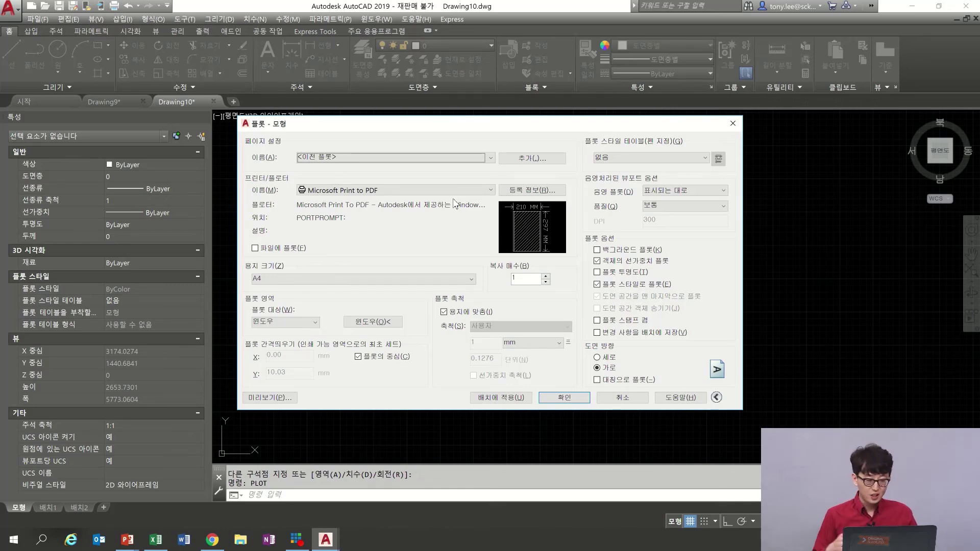
key("Escape")
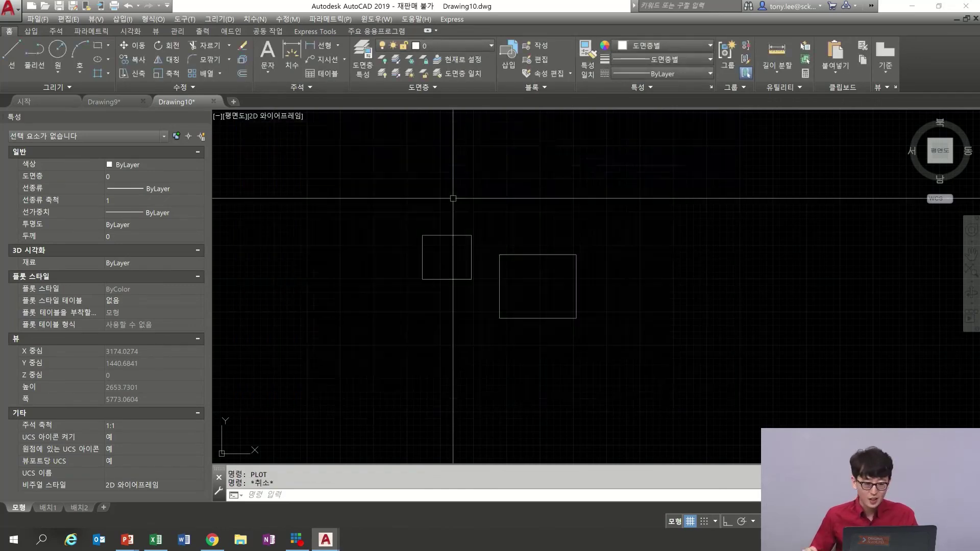
- Switch to the slide show and advance to slide 23 on Sketch and RTDISPLAY
key("alt+Tab")
key("alt+Tab")
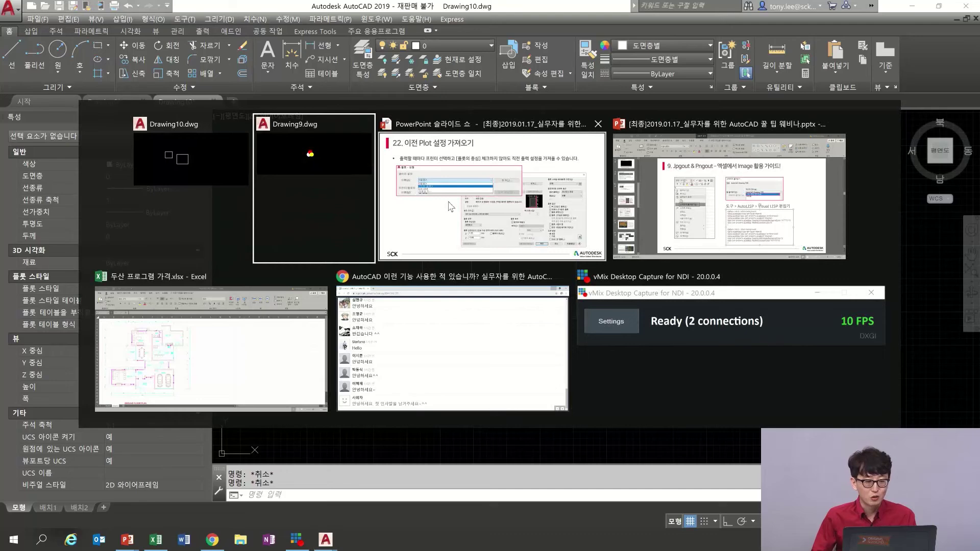
key("alt+Tab")
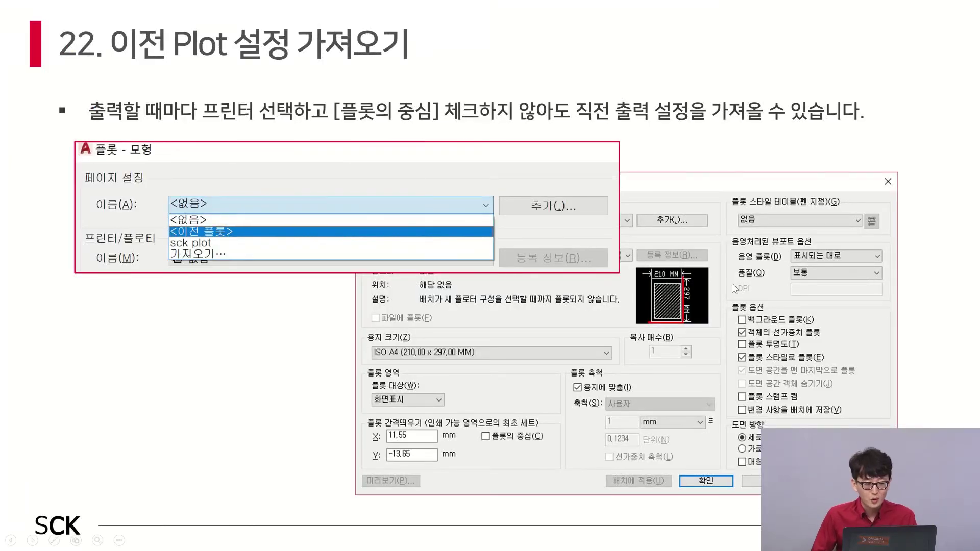
left_click(744, 261)
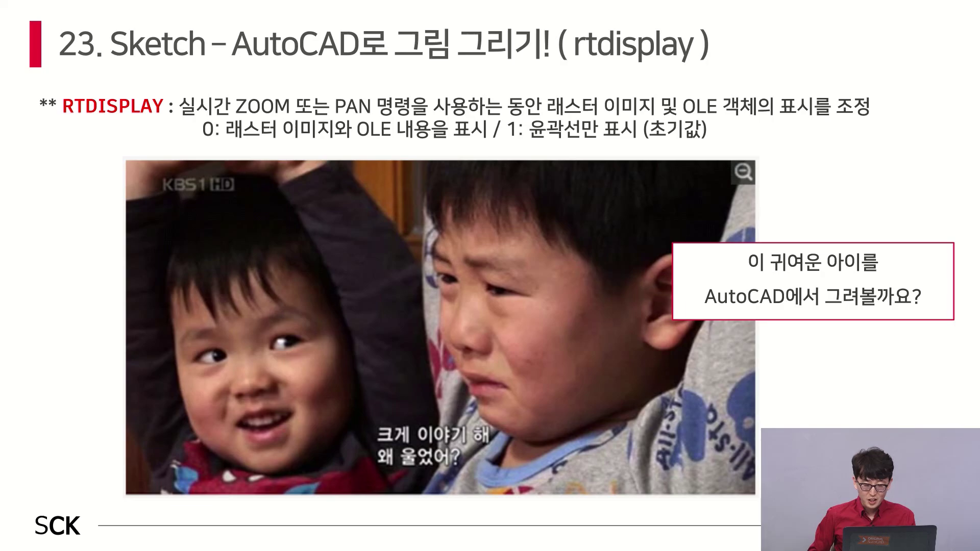
- Switch back to AutoCAD and erase both rectangles from the new drawing
key("alt+Tab")
scroll(529, 179, "down", 3)
left_click(594, 174)
left_click(481, 293)
type("e")
key("Return")
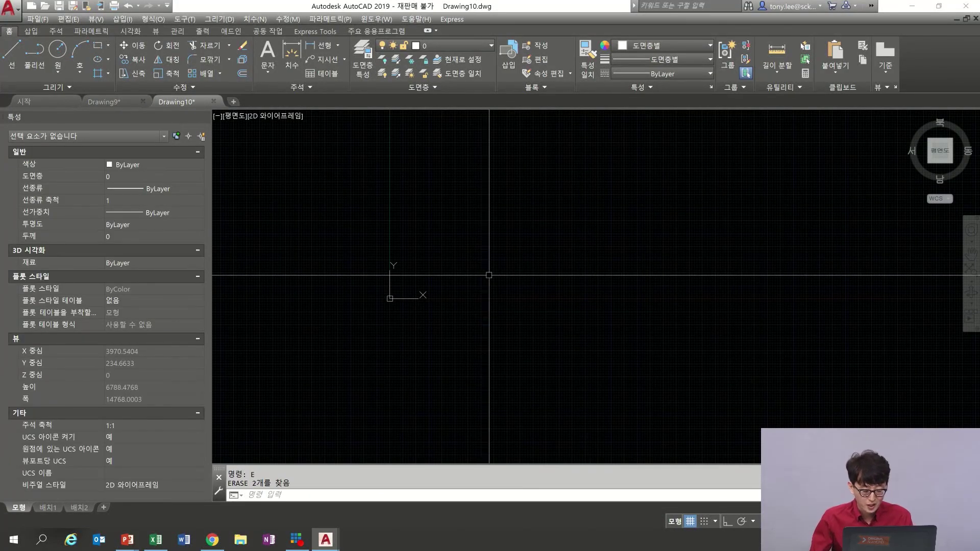
- Run the IMAGE command and choose 크게이야기해.png as the image to attach
type("image")
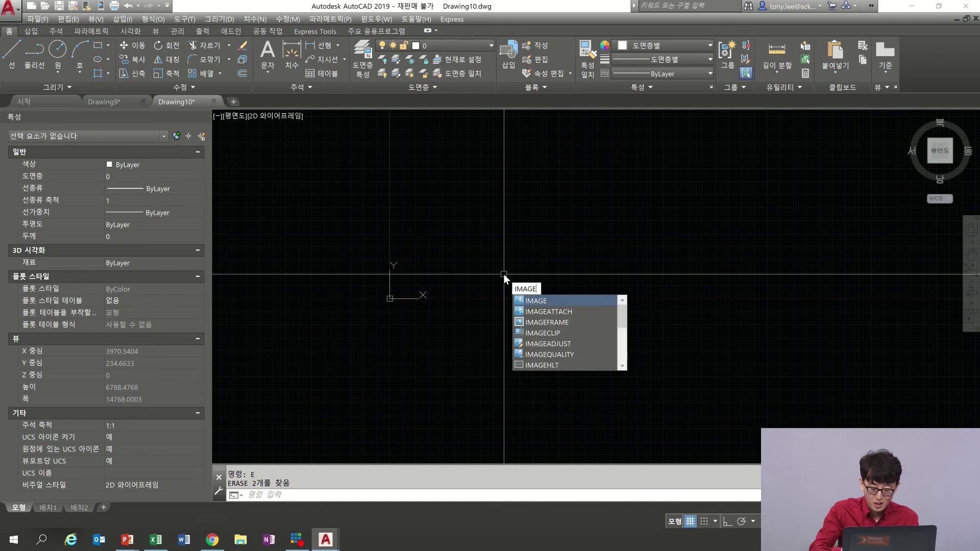
key("Return")
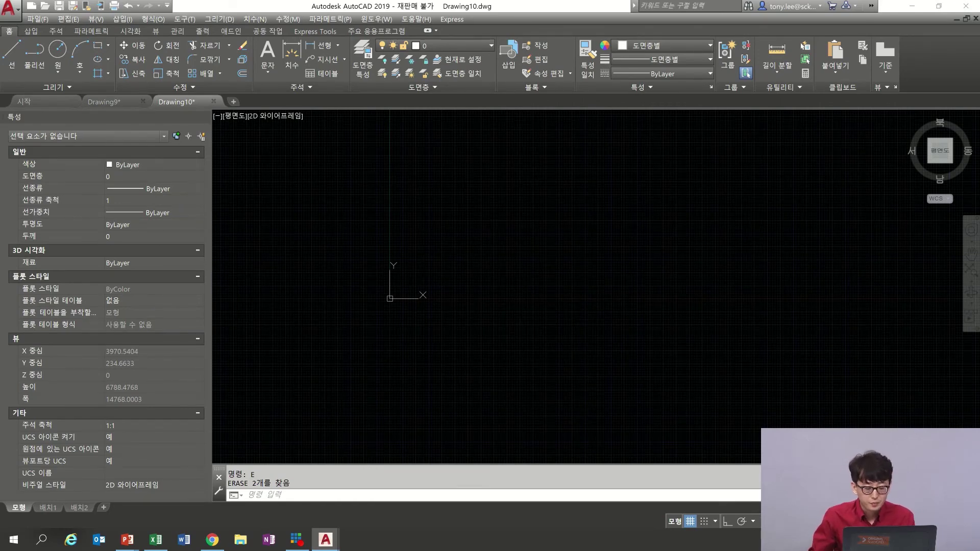
left_click(362, 173)
left_click(369, 195)
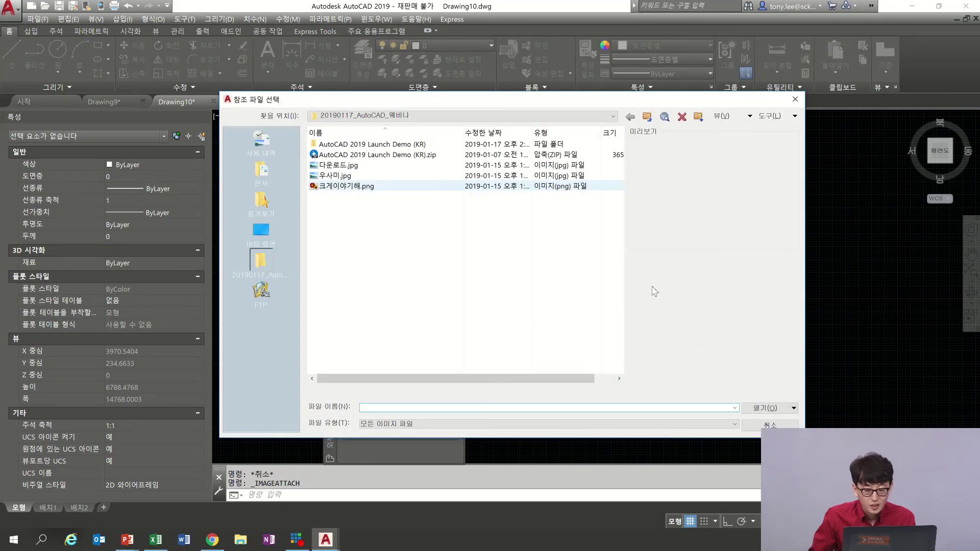
left_click(358, 188)
left_click(765, 407)
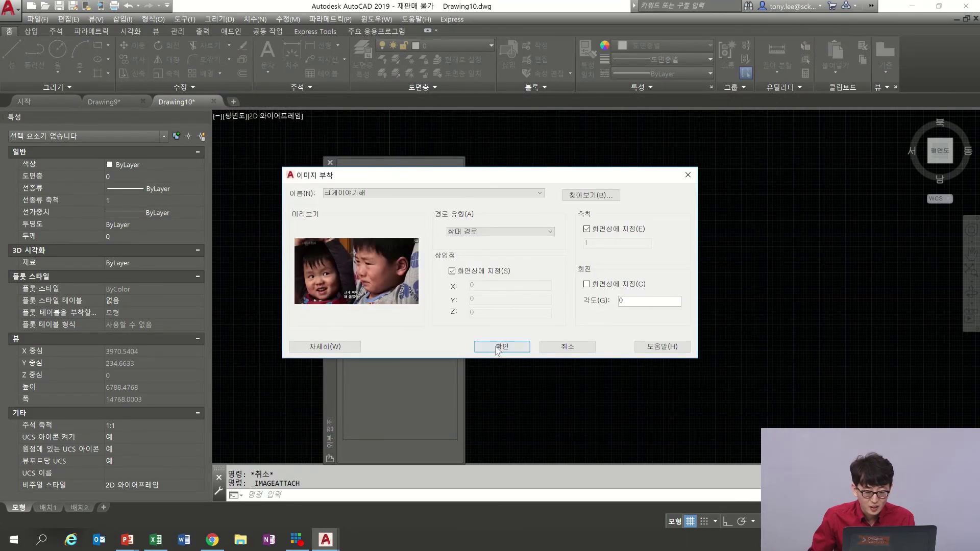
- Place the image in the empty drawing area at scale 1 and close the external references palette
left_click(500, 345)
left_click(541, 276)
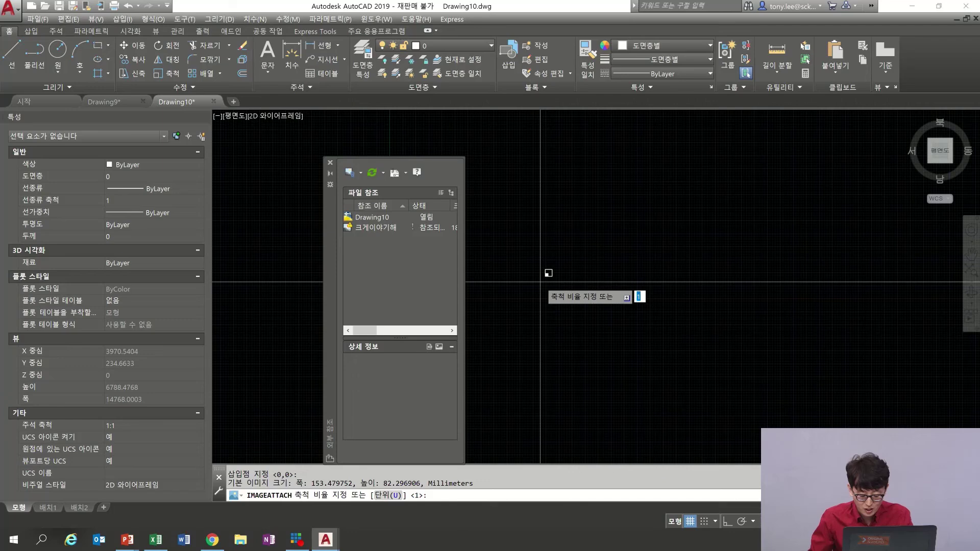
key("Return")
scroll(547, 273, "up", 10)
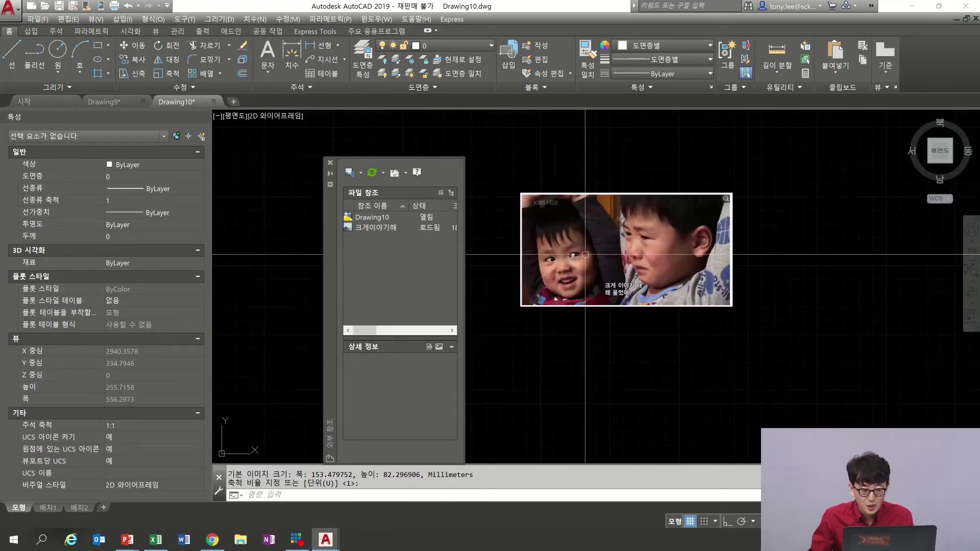
left_click(329, 163)
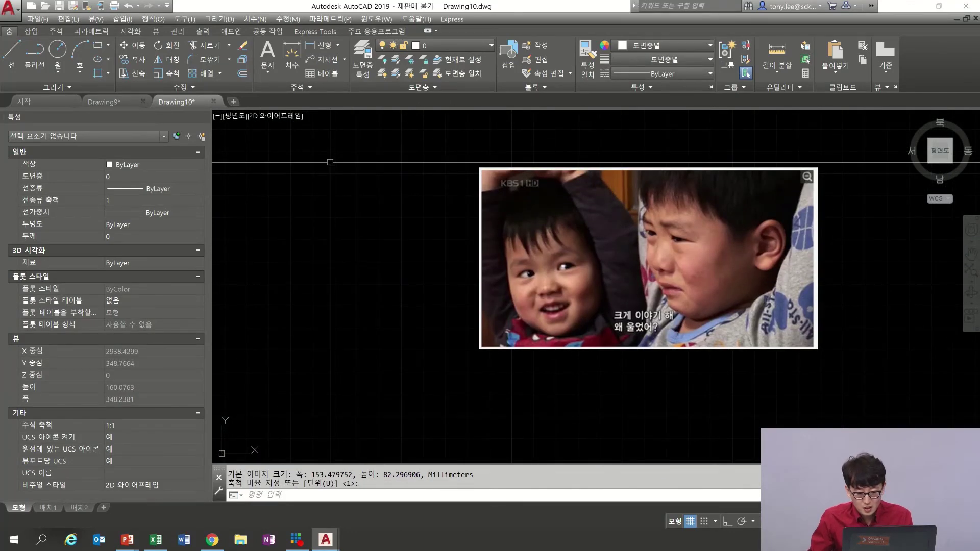
- Start the Sketch command and trace the hair outline and jagged fringe of the smiling child in the image
middle_click_drag(427, 229, 341, 242)
scroll(381, 235, "up", 2)
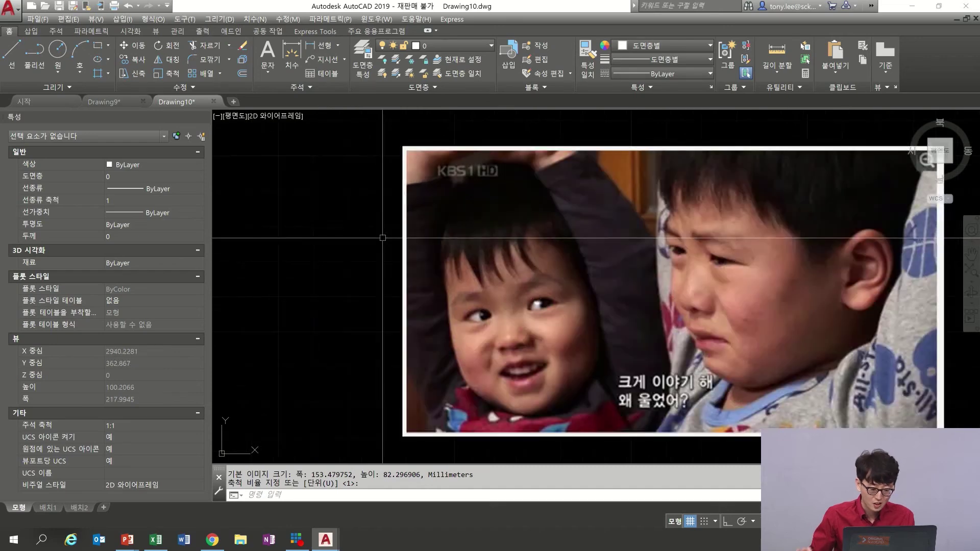
type("H")
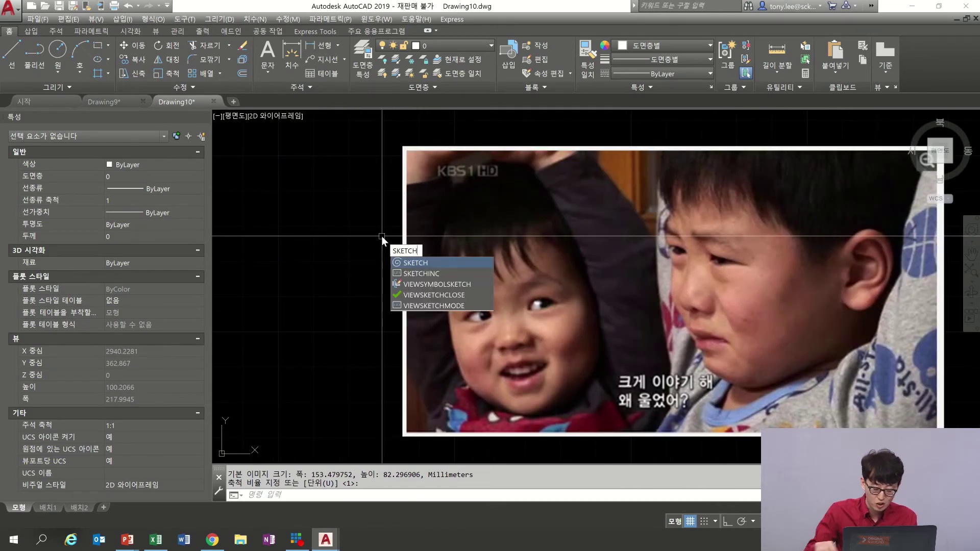
key("Return")
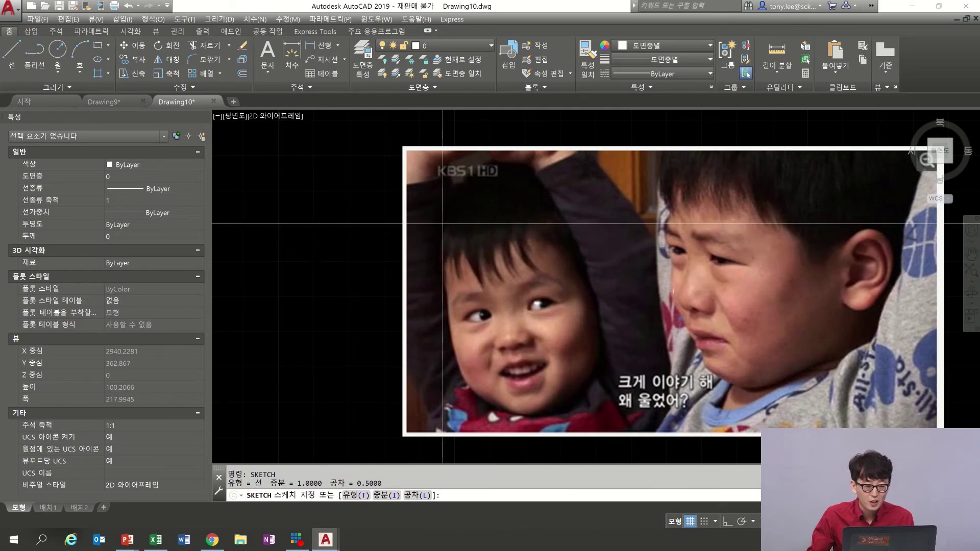
left_click(448, 195)
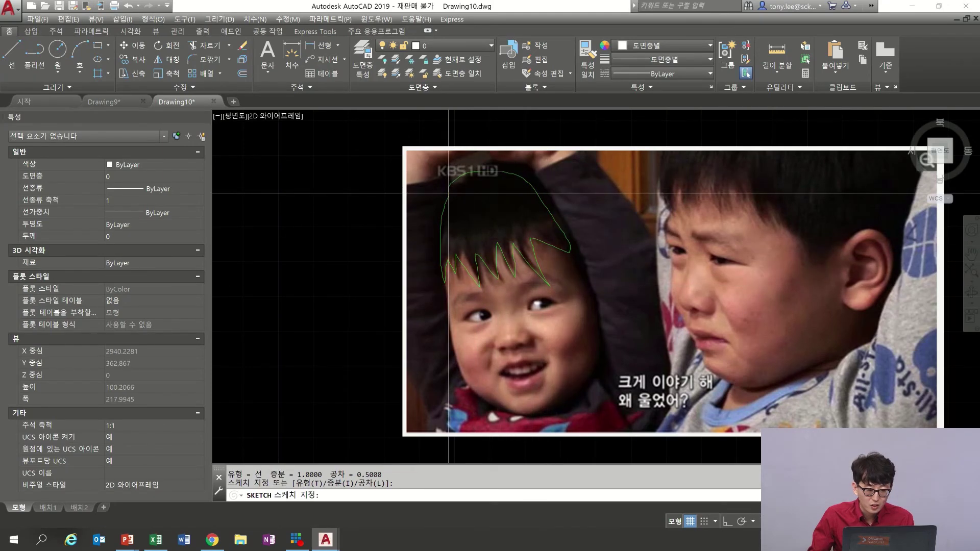
- Trace the outlines of both of the smiling child's eyes as freehand sketch lines
scroll(436, 315, "up", 4)
left_click(416, 316)
left_click(495, 298)
left_click(490, 313)
left_click(426, 320)
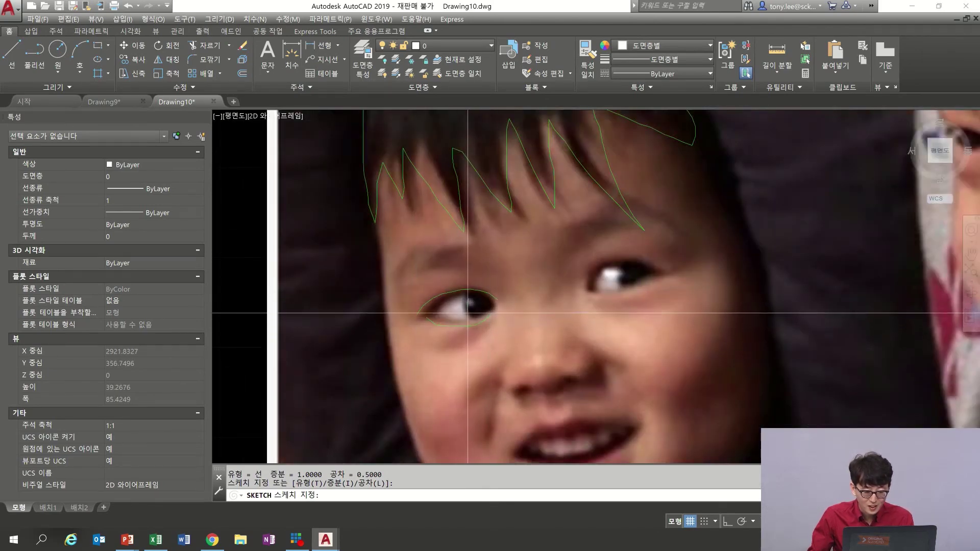
left_click(583, 280)
mouse_move(653, 259)
left_mouse_down()
mouse_move(661, 264)
mouse_move(614, 296)
mouse_move(588, 296)
left_mouse_up()
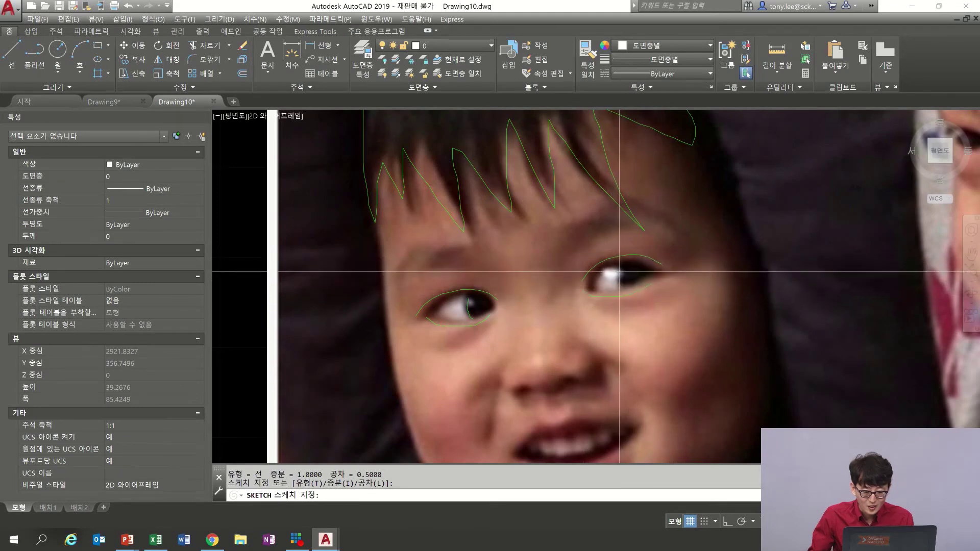
- Trace the smiling child's face outline, nose and mouth, and finish the sketch
scroll(624, 284, "down", 2)
mouse_move(469, 255)
left_mouse_down()
mouse_move(485, 357)
mouse_move(576, 446)
mouse_move(674, 403)
mouse_move(710, 322)
mouse_move(683, 207)
left_mouse_up()
left_click_drag(552, 317, 529, 366)
mouse_move(574, 302)
left_mouse_down()
mouse_move(606, 335)
mouse_move(633, 343)
left_mouse_up()
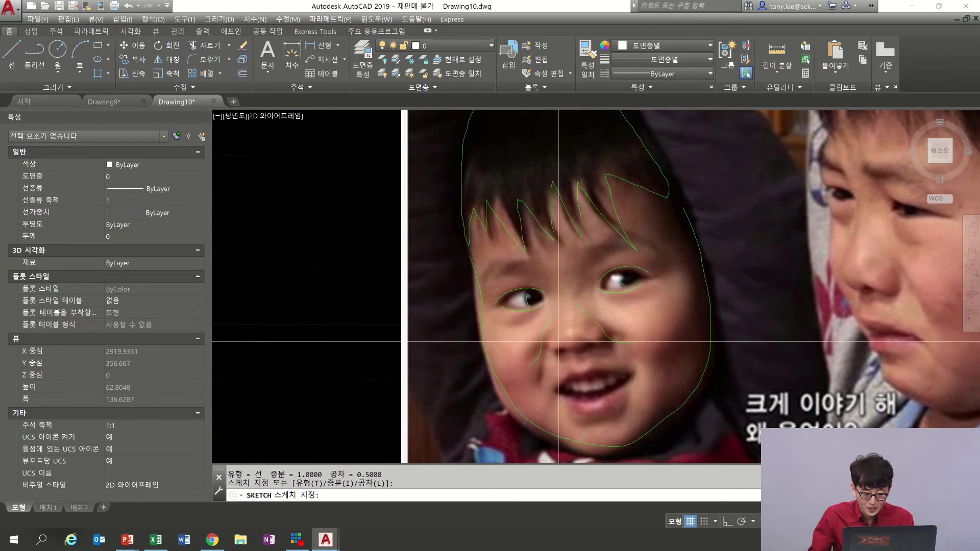
left_click_drag(556, 347, 598, 347)
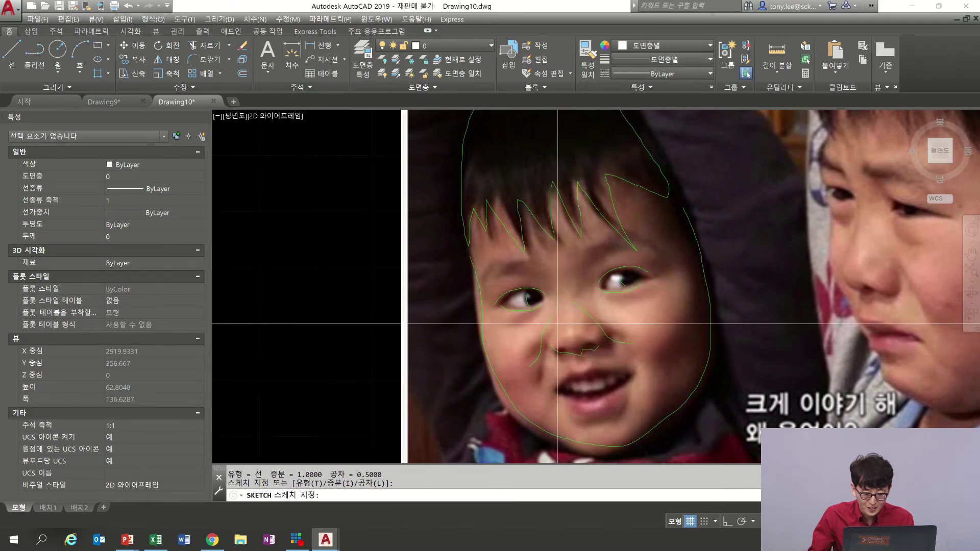
mouse_move(555, 393)
left_mouse_down()
mouse_move(588, 372)
mouse_move(627, 370)
mouse_move(568, 385)
mouse_move(596, 398)
mouse_move(596, 415)
mouse_move(567, 396)
left_mouse_up()
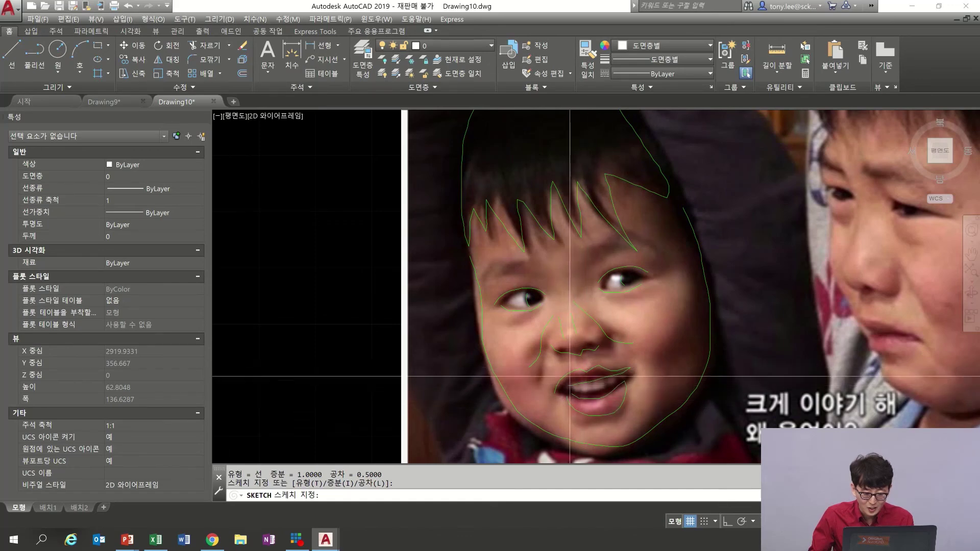
scroll(569, 376, "down", 5)
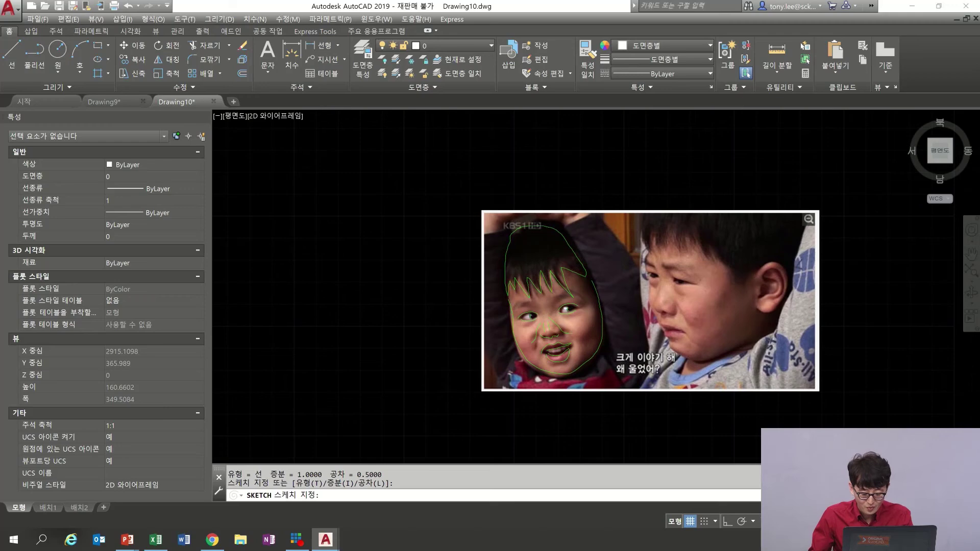
key("Return")
- Move the attached image horizontally away from the sketched face so the line drawing stands alone
scroll(596, 323, "up", 2)
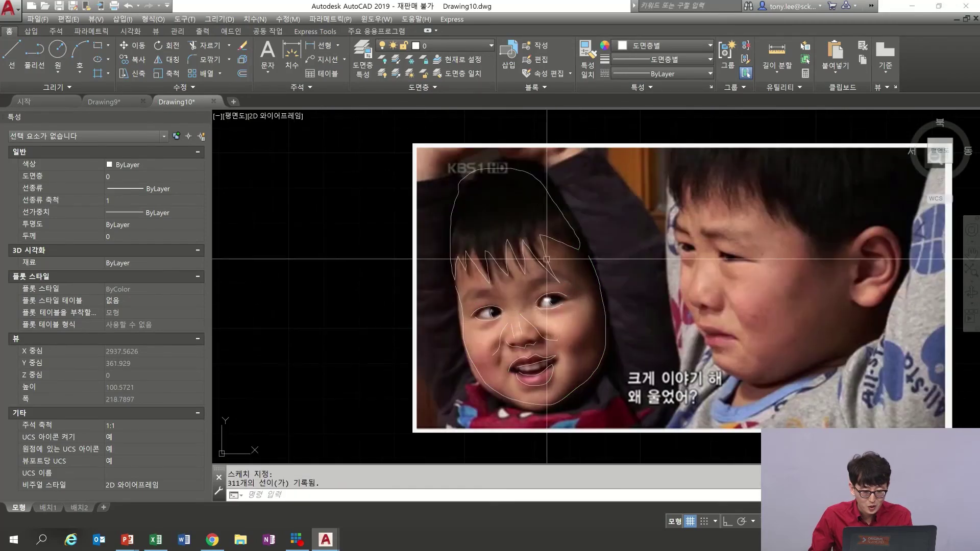
scroll(540, 261, "down", 2)
middle_click_drag(554, 255, 445, 245)
type("m")
key("Return")
left_click(559, 358)
key("Return")
left_click(456, 380)
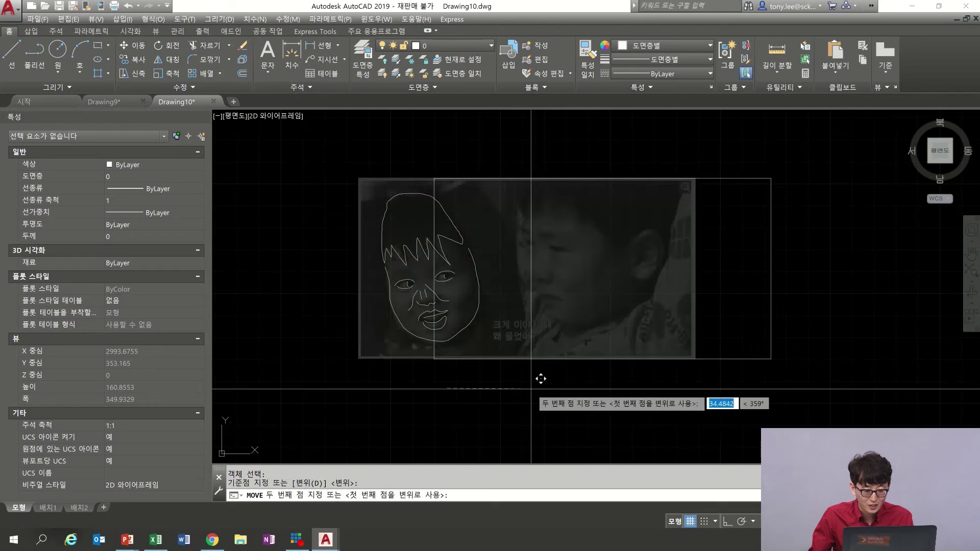
left_click(658, 380)
- Examine how the attached image is displayed while panning and zooming in real time beside the sketched face
scroll(439, 263, "up", 2)
middle_click_drag(442, 260, 446, 276)
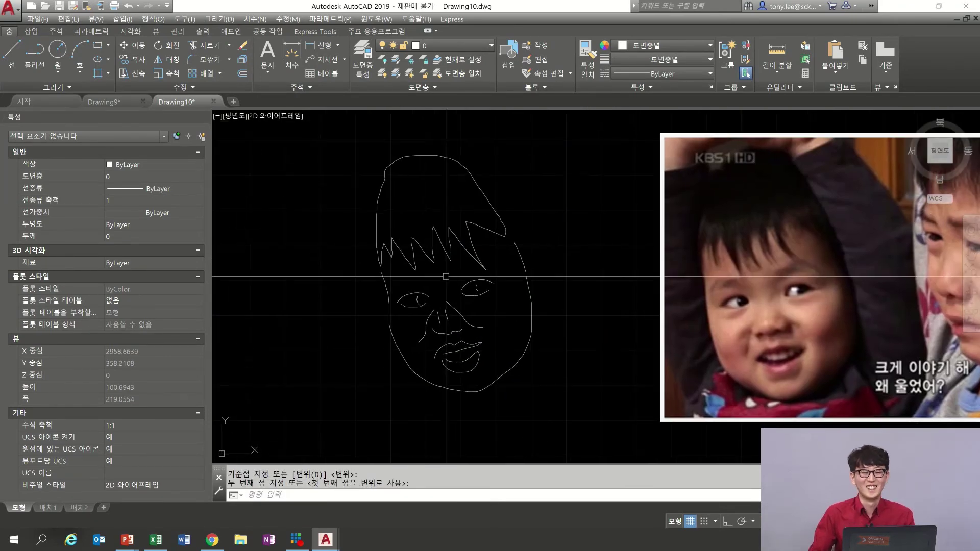
middle_click_drag(544, 271, 507, 273)
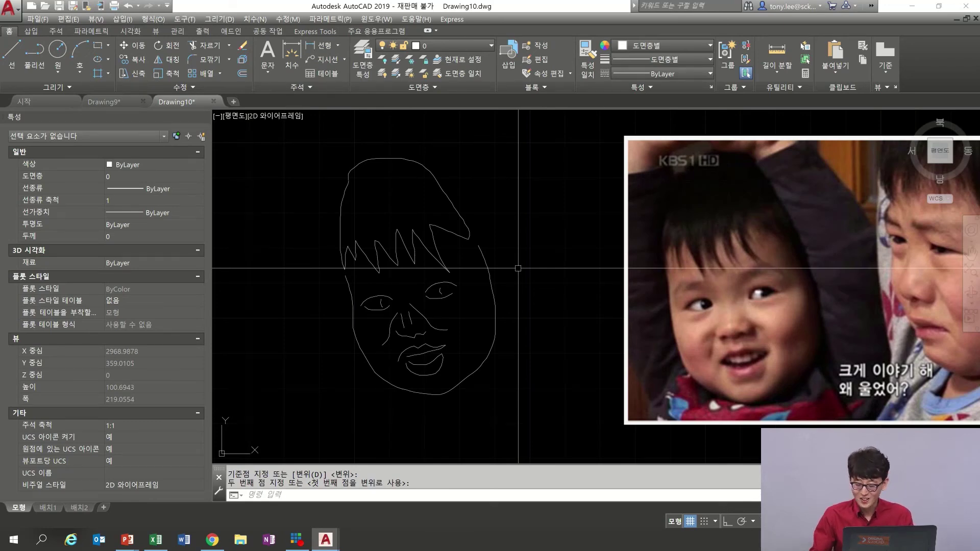
middle_click_drag(574, 253, 485, 252)
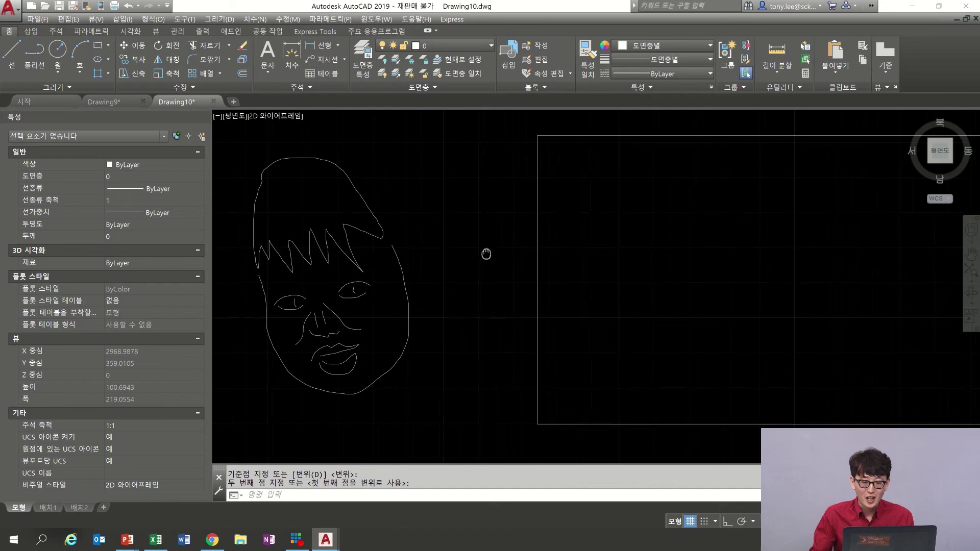
scroll(687, 246, "down", 2)
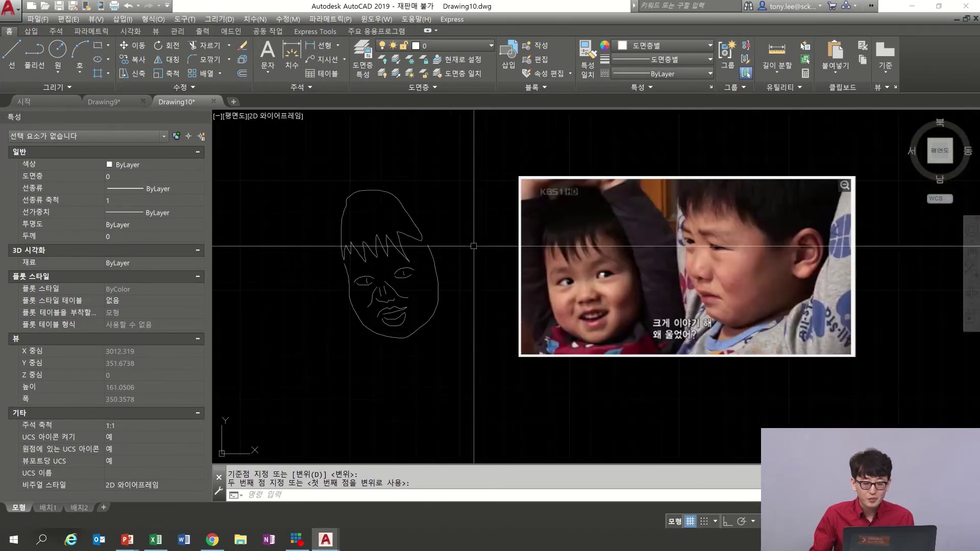
type("z")
key("Return")
key("Return")
mouse_move(550, 228)
left_mouse_down()
mouse_move(557, 287)
mouse_move(562, 275)
mouse_move(573, 286)
mouse_move(579, 234)
left_mouse_up()
- Check the RTDISPLAY slide, return to AutoCAD, leave real-time zoom, and set RTDISPLAY to 0
key("alt+Tab")
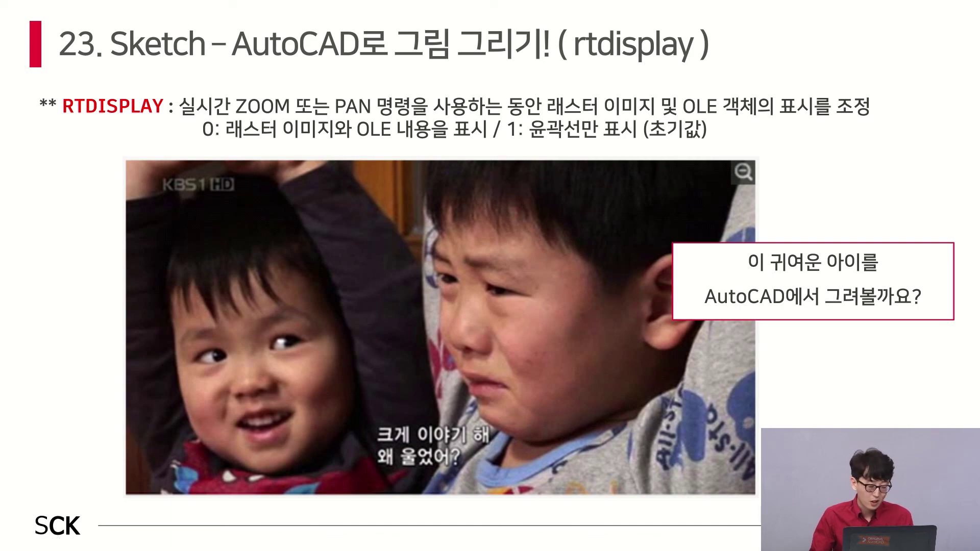
key("alt+Tab")
middle_click_drag(605, 239, 502, 233)
key("Escape")
type("R")
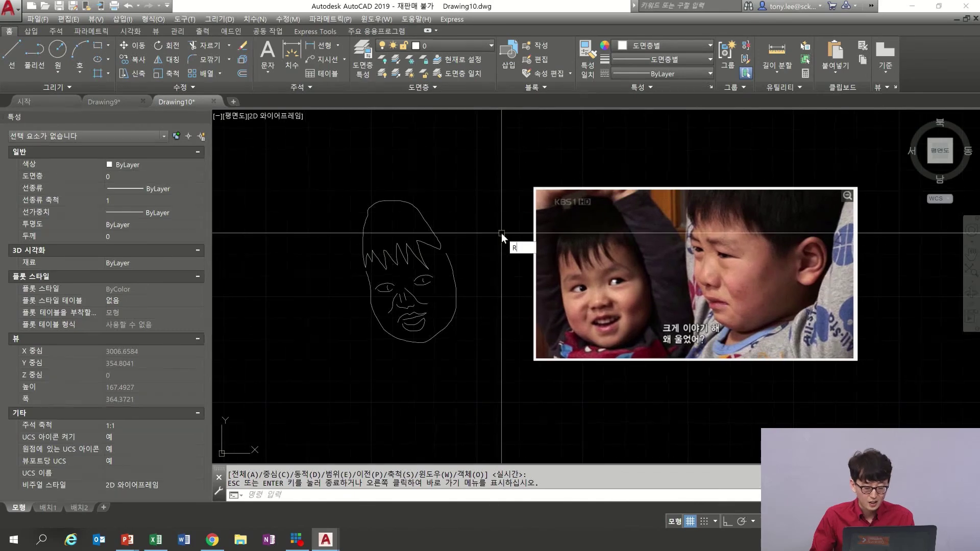
type("TDISPLAY")
key("Return")
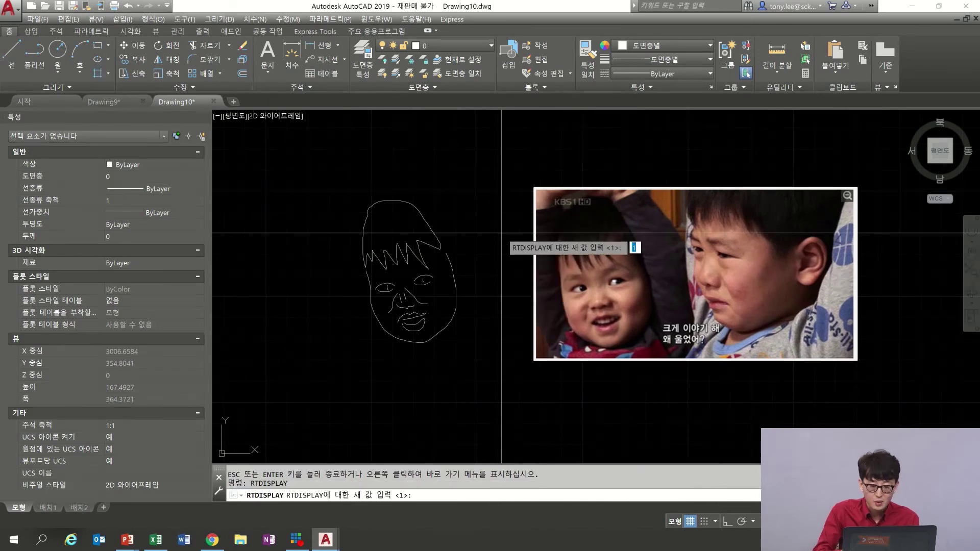
type("0")
key("Return")
- Zoom in real time and pan around the sketch and image to check the image display with RTDISPLAY at 0
type("z")
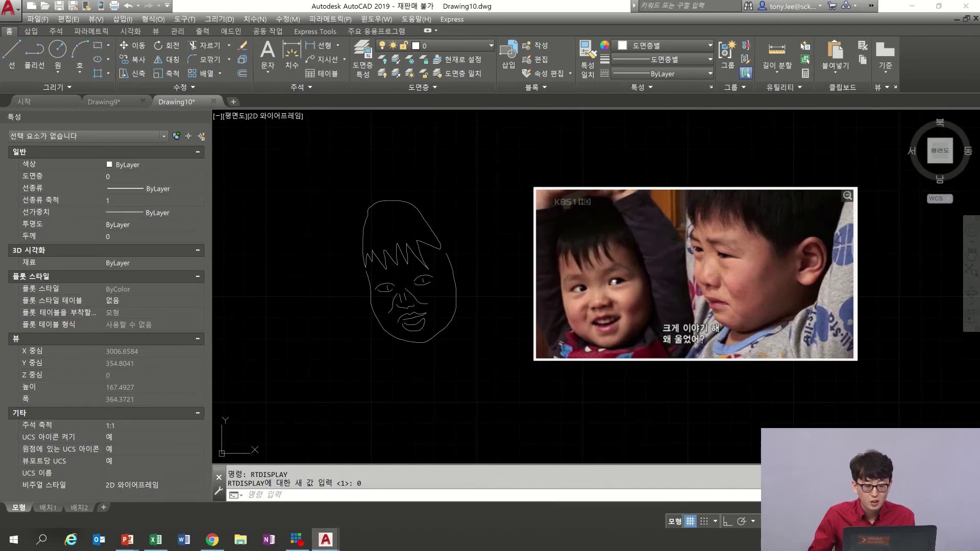
key("Return")
key("Return")
mouse_move(484, 225)
left_mouse_down()
mouse_move(512, 288)
mouse_move(510, 230)
left_mouse_up()
mouse_move(506, 249)
middle_mouse_down()
mouse_move(623, 251)
mouse_move(579, 242)
middle_mouse_up()
scroll(667, 233, "up", 2)
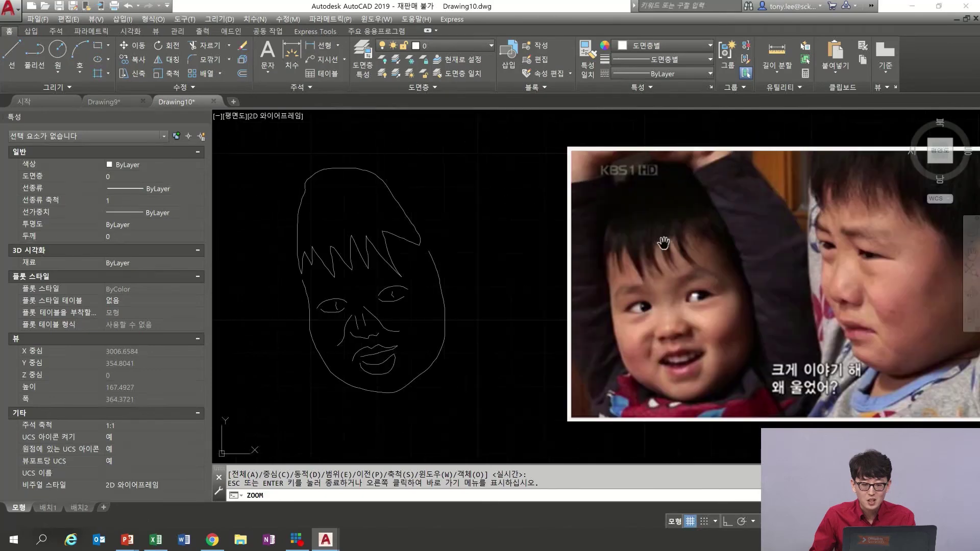
scroll(658, 240, "down", 2)
mouse_move(653, 243)
middle_mouse_down()
mouse_move(578, 254)
mouse_move(579, 276)
middle_mouse_up()
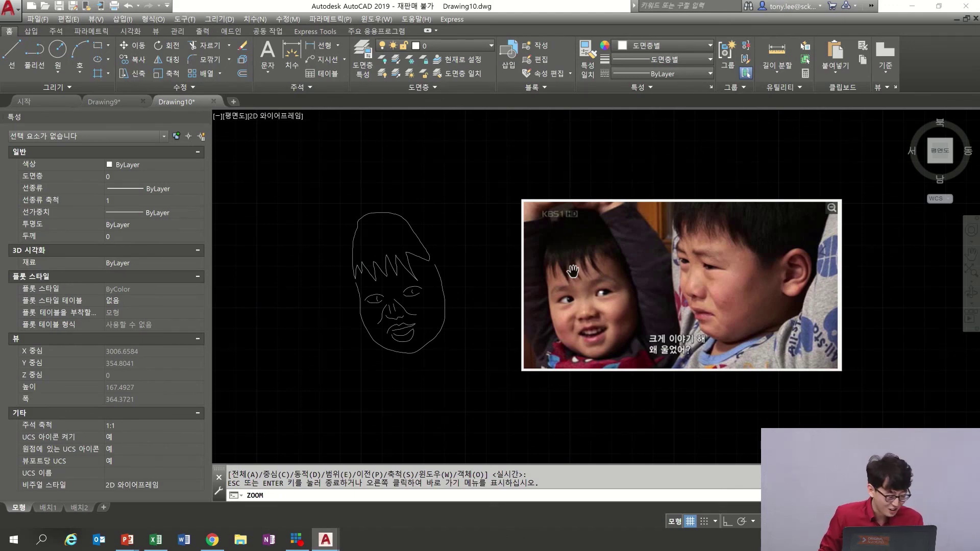
- Switch to the slide show and advance to the slide on the Autodesk 캐드채널 YouTube channel
key("alt+Tab")
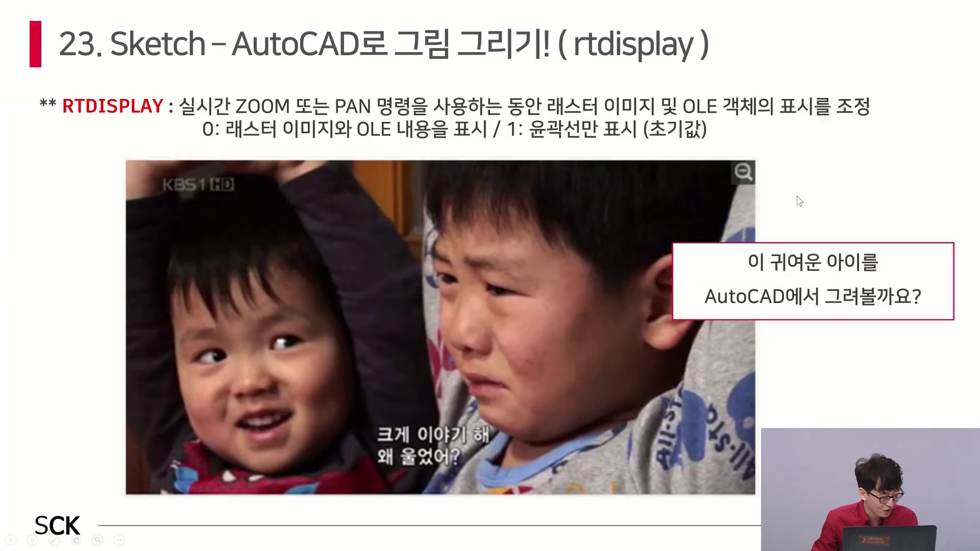
key("Right")
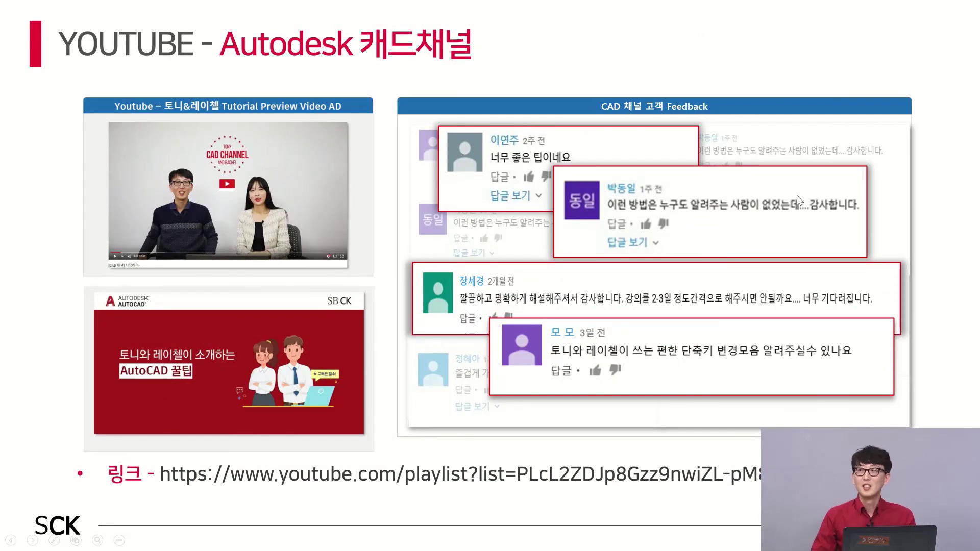